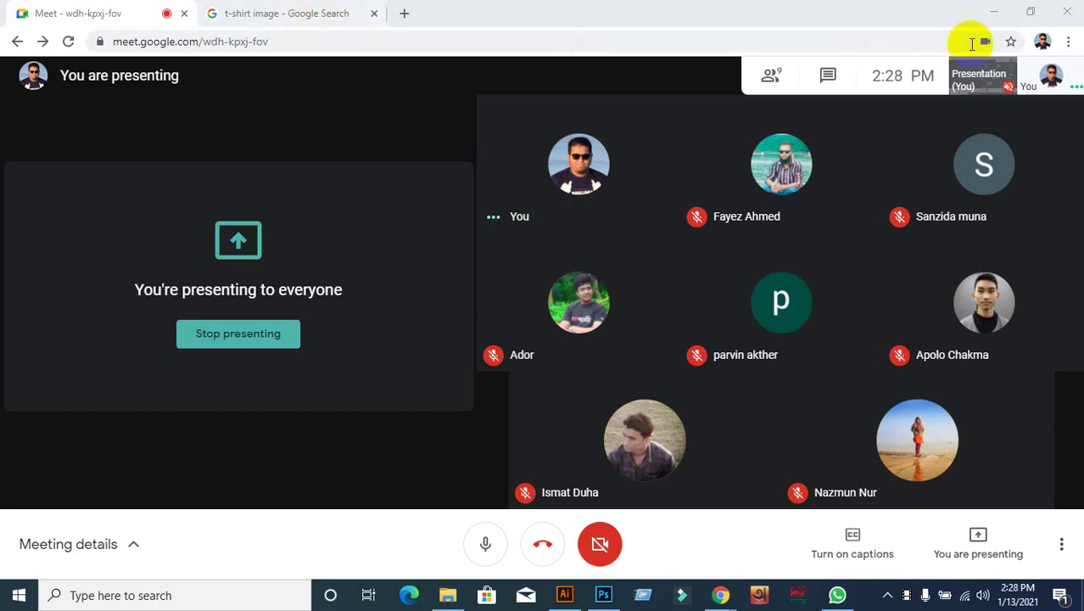
pyautogui.click(1001, 17)
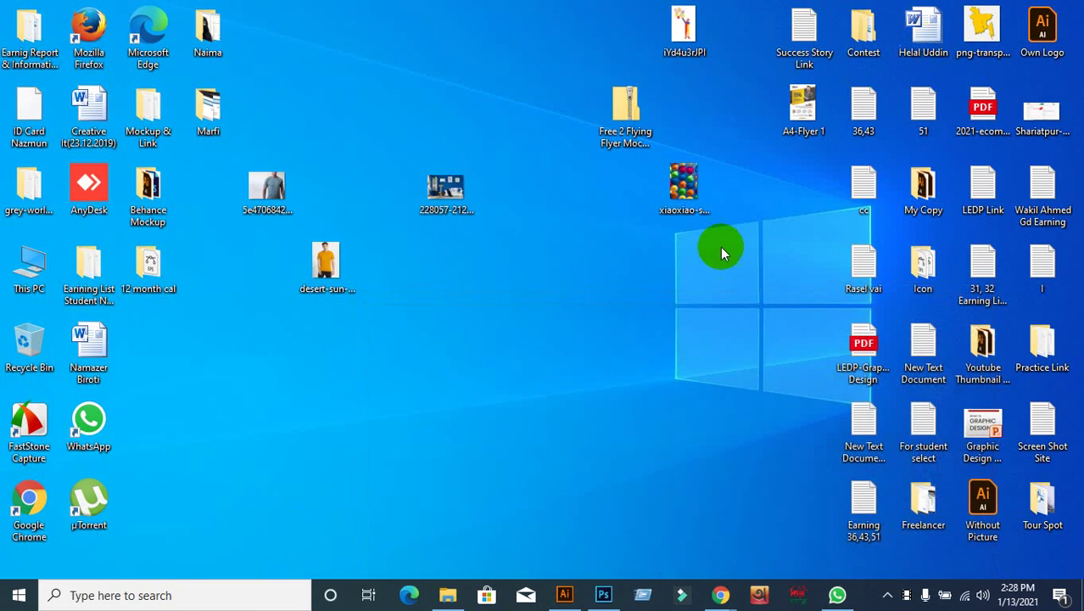
pyautogui.moveTo(466, 203); pyautogui.dragTo(605, 603)
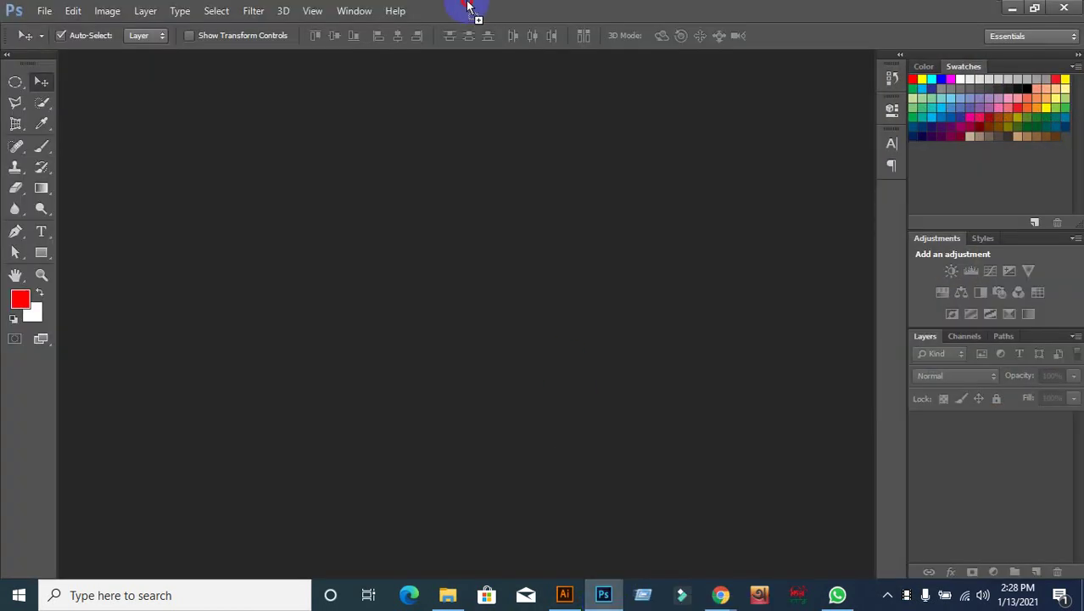
pyautogui.moveTo(604, 603); pyautogui.dragTo(509, 204)
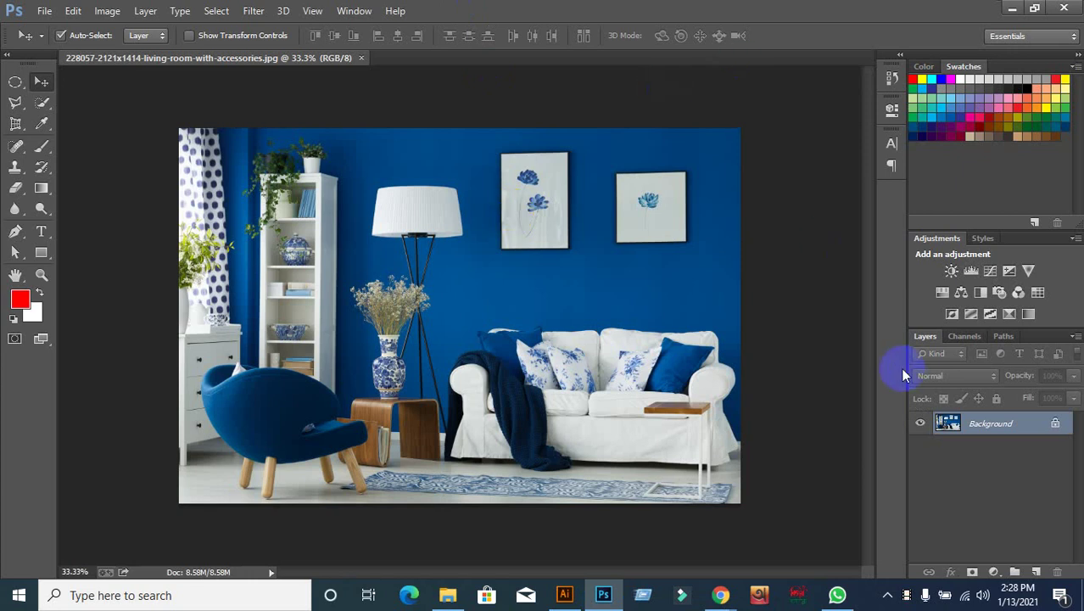
# Step: Browse the adjustment-layer list and the Image > Adjustments menu without applying anything
pyautogui.click(993, 573)
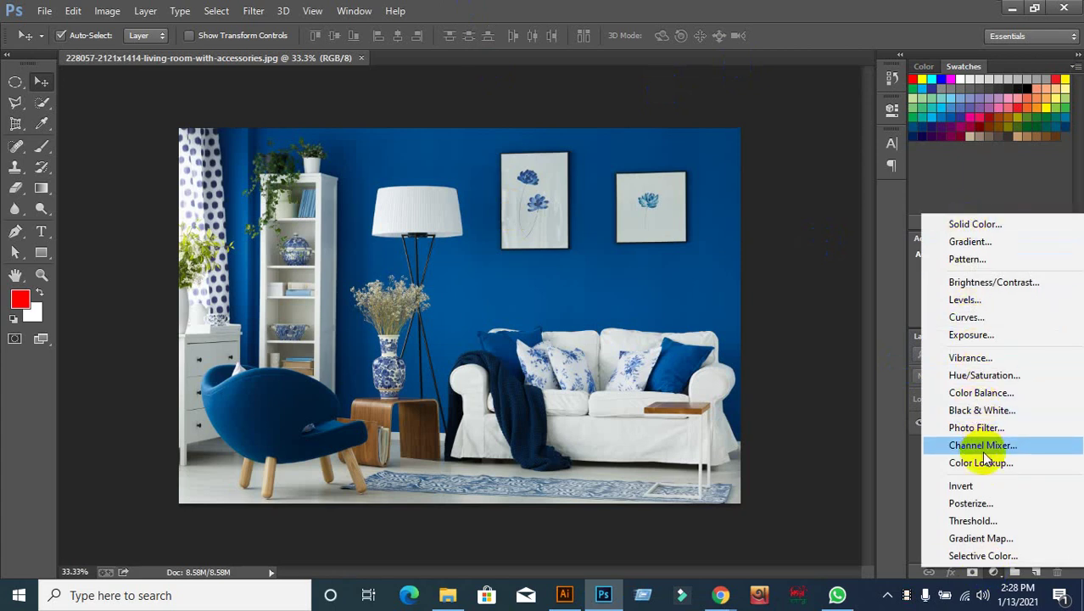
pyautogui.click(672, 310)
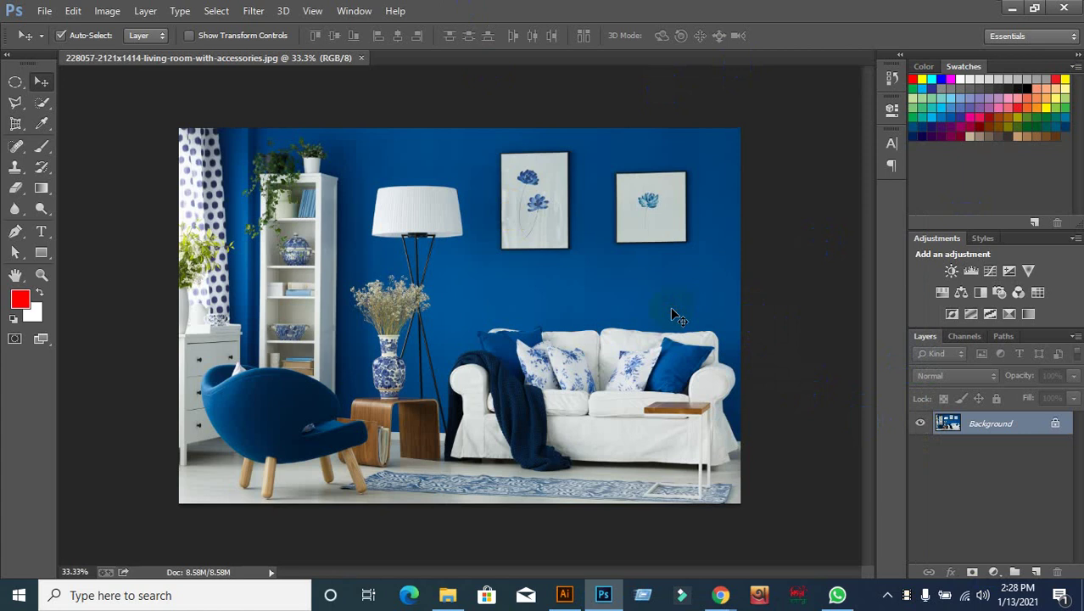
pyautogui.click(872, 336)
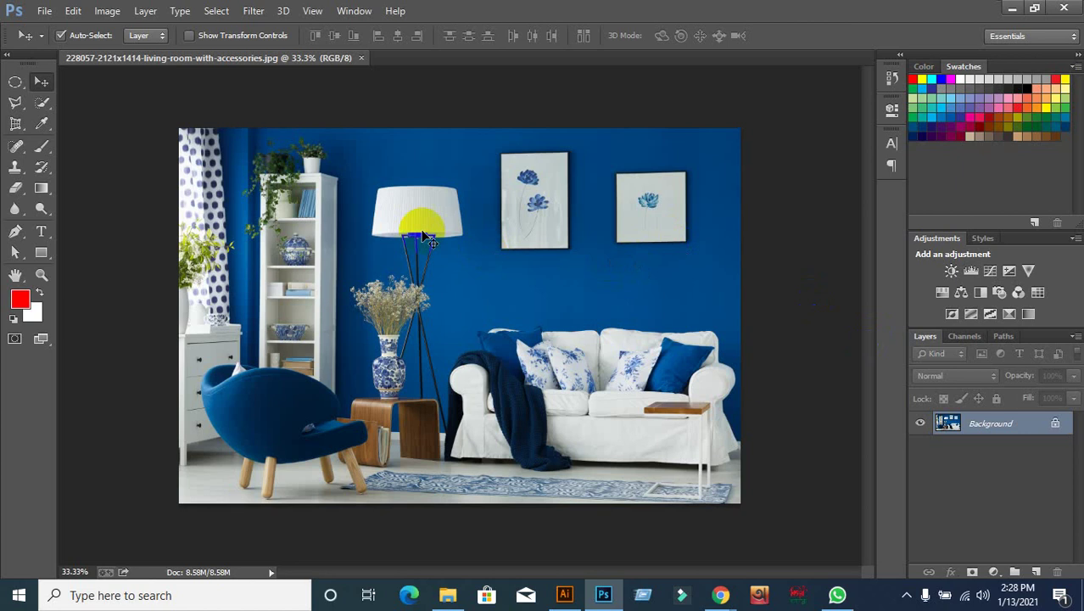
pyautogui.click(116, 15)
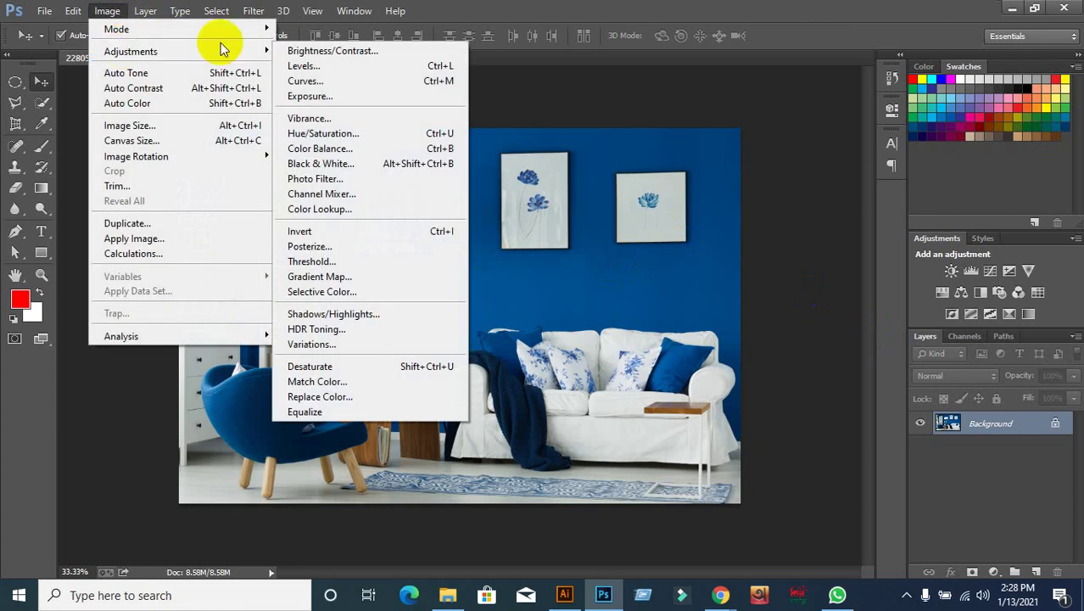
pyautogui.moveTo(131, 51)
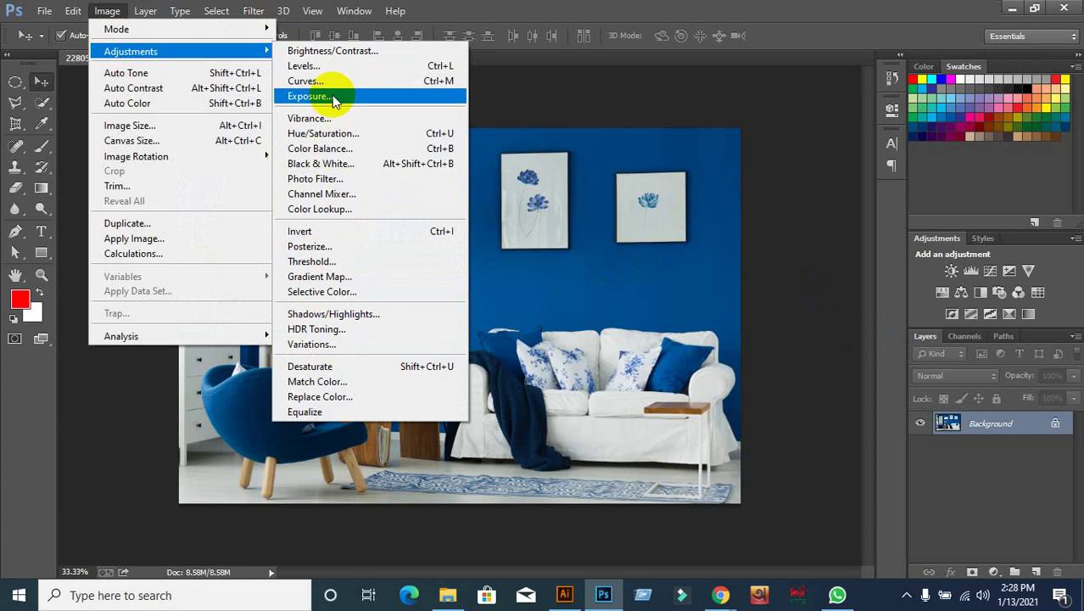
pyautogui.click(1024, 472)
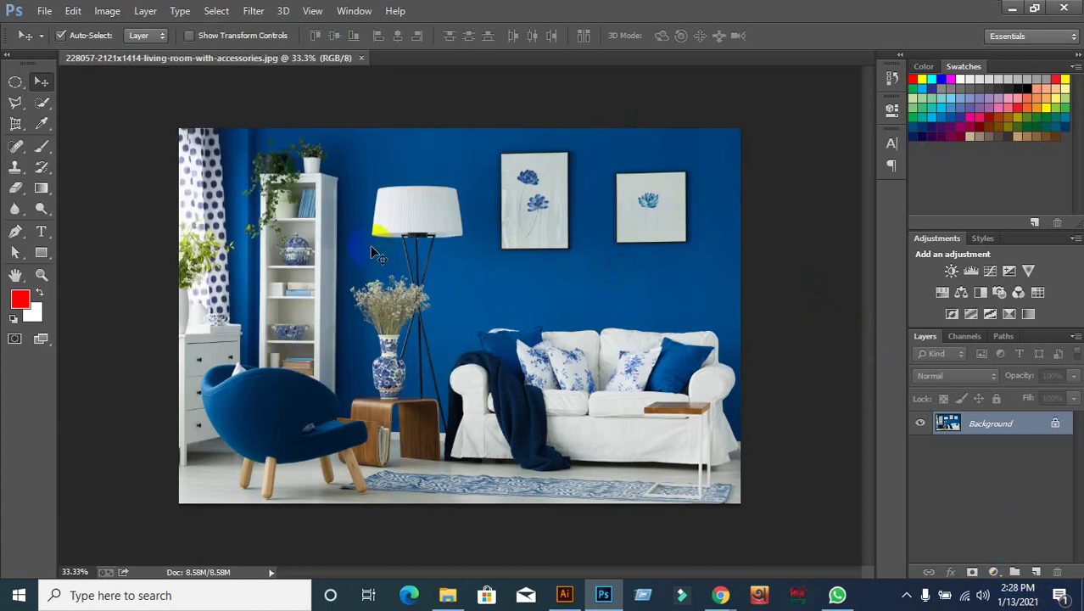
pyautogui.click(117, 11)
pyautogui.moveTo(131, 51)
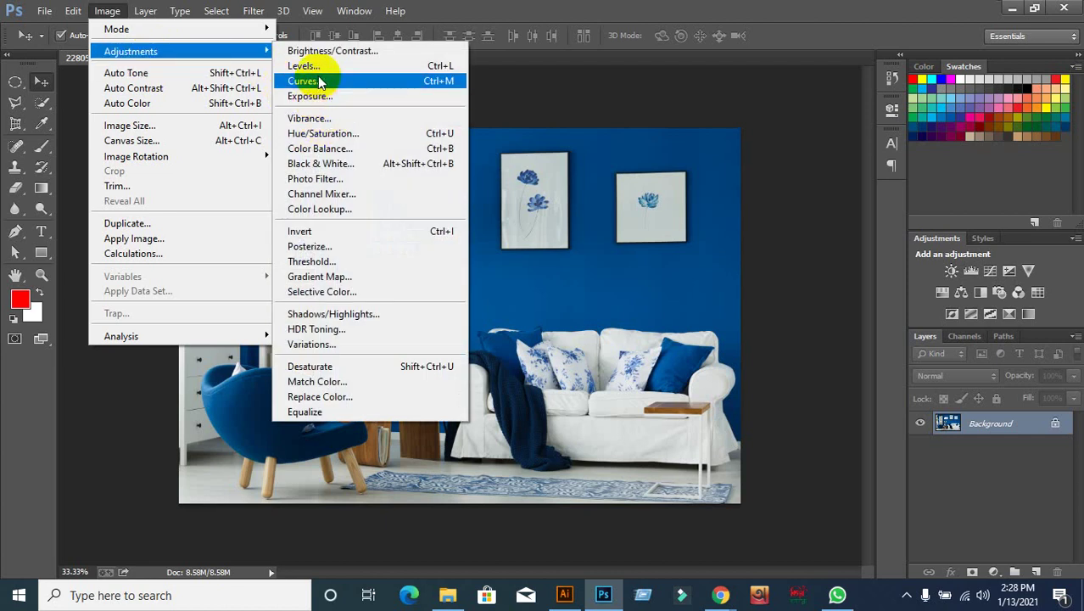
# Step: Preview a three-point Curves adjustment, cancel it, and switch to the Google Meet call in Chrome
pyautogui.click(317, 83)
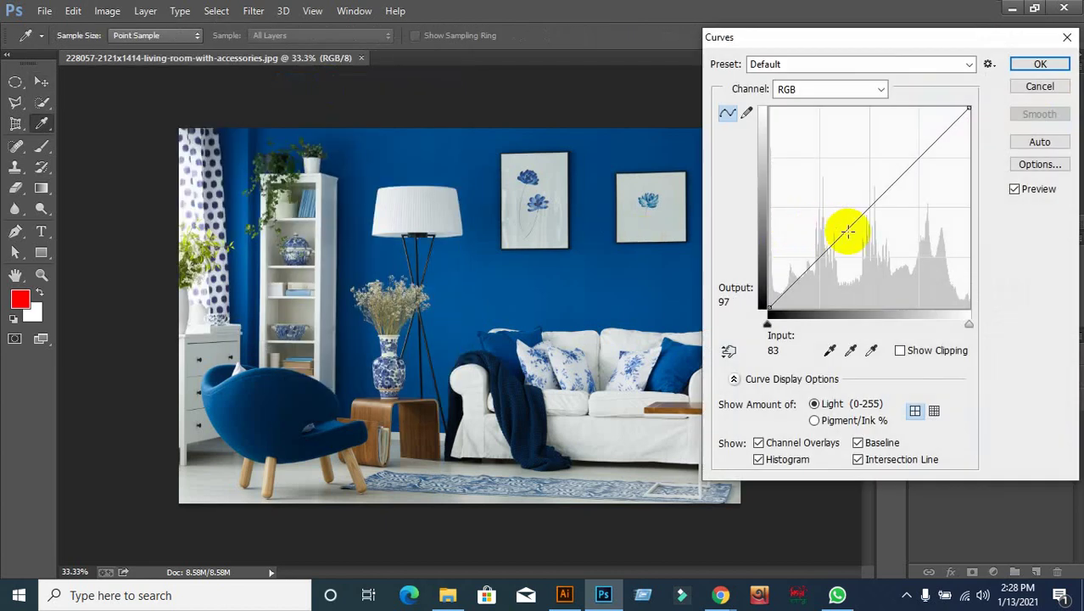
pyautogui.moveTo(854, 222); pyautogui.dragTo(846, 211)
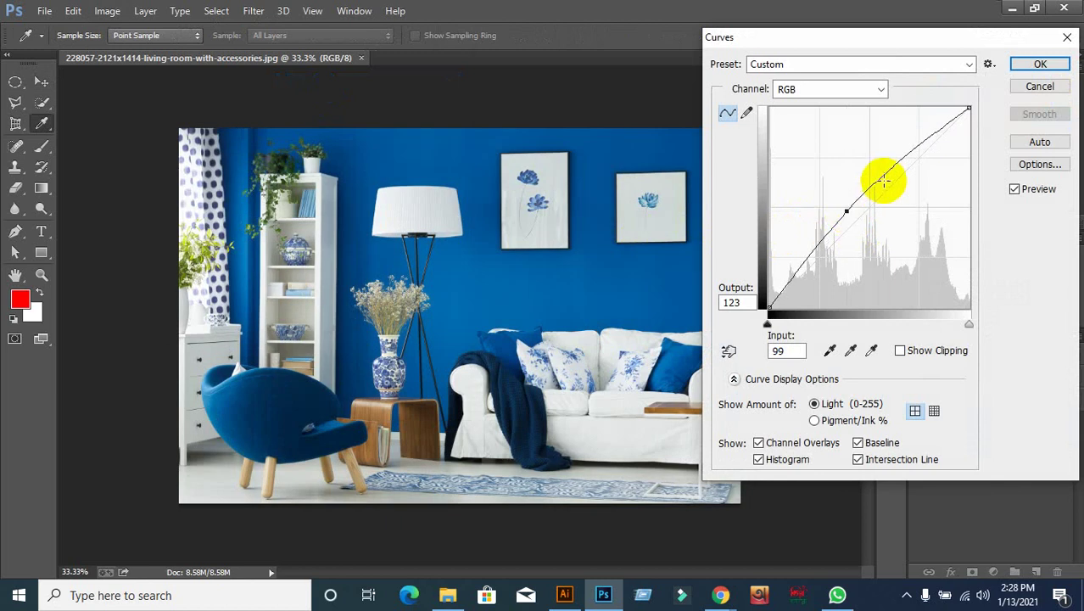
pyautogui.moveTo(884, 174); pyautogui.dragTo(899, 194)
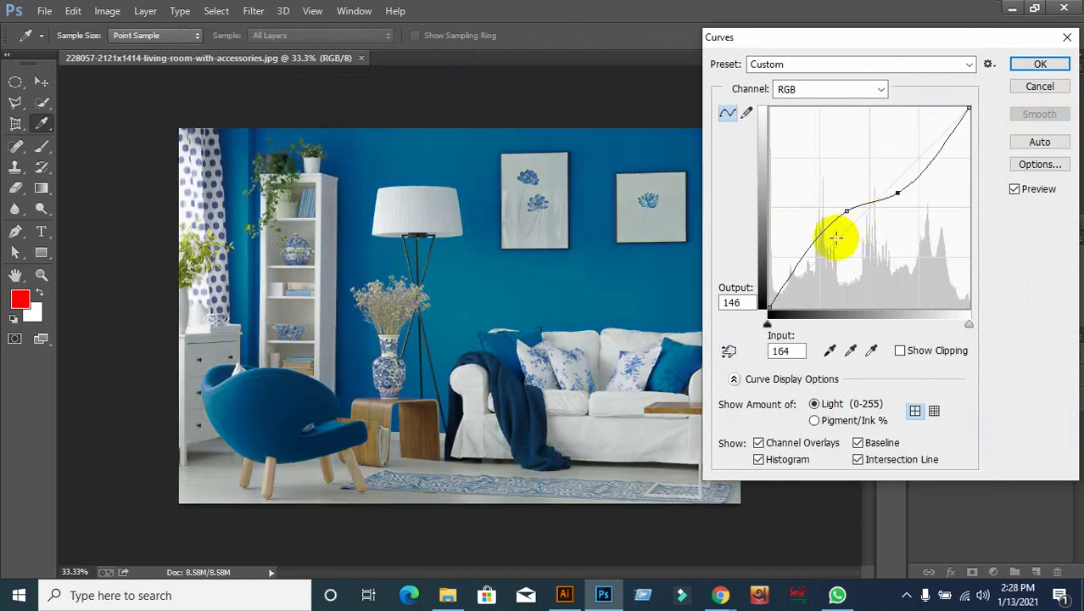
pyautogui.moveTo(817, 237); pyautogui.dragTo(859, 245)
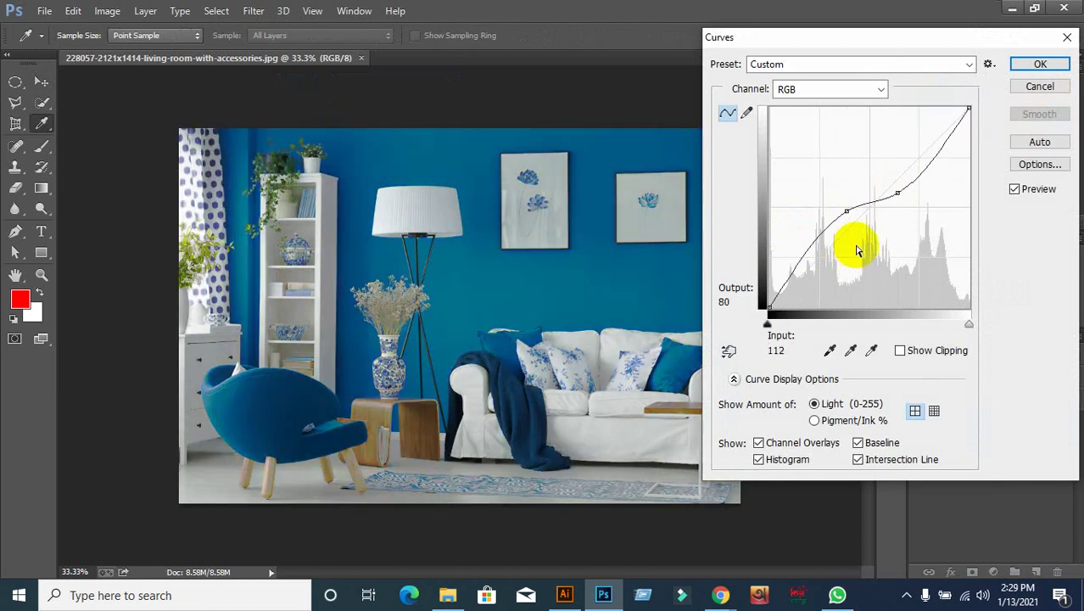
pyautogui.click(1040, 87)
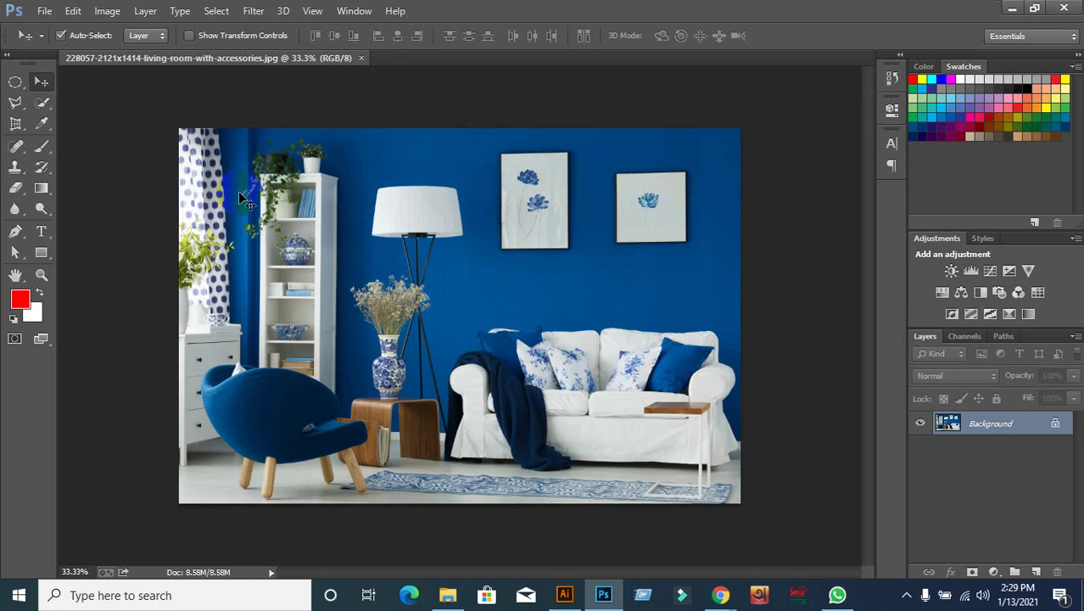
pyautogui.click(417, 208)
pyautogui.moveTo(719, 595)
pyautogui.click(603, 553)
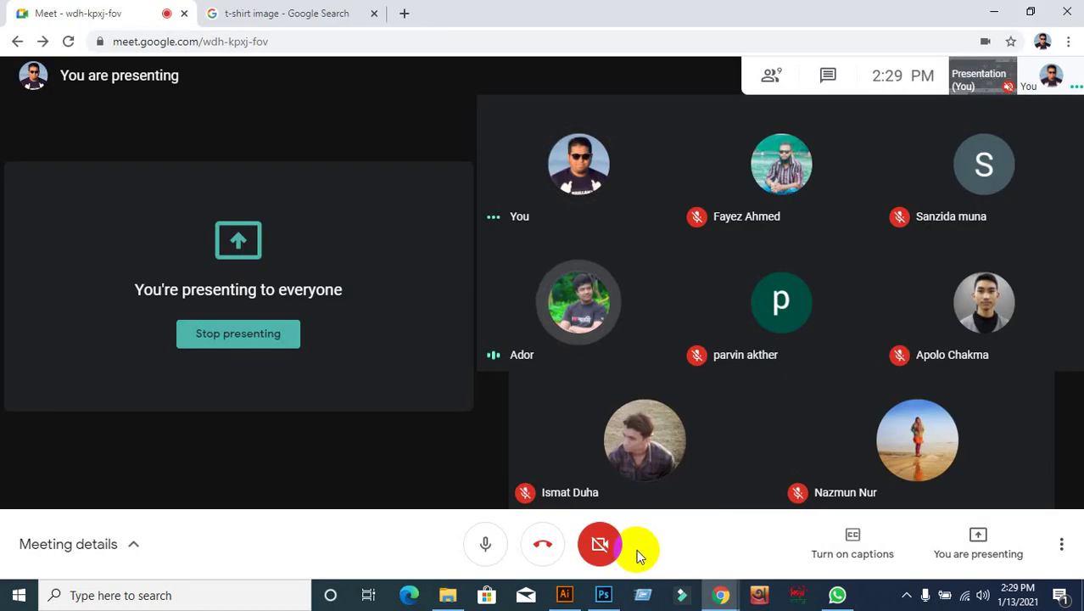
# Step: Bring Photoshop with the unedited living-room photo back in front of Chrome
pyautogui.click(575, 597)
pyautogui.click(606, 593)
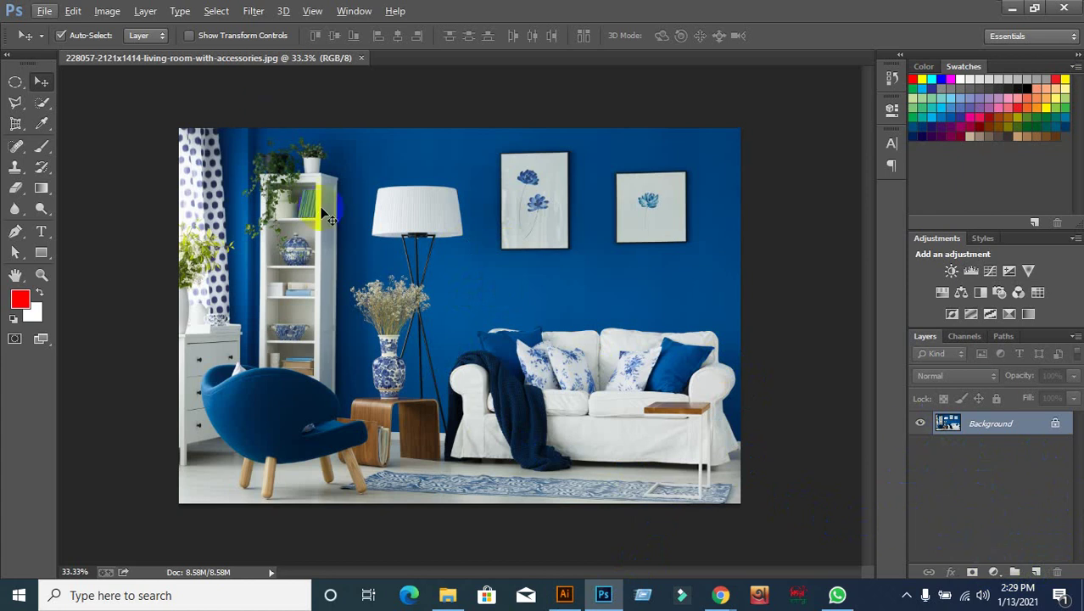
pyautogui.click(104, 12)
pyautogui.moveTo(131, 51)
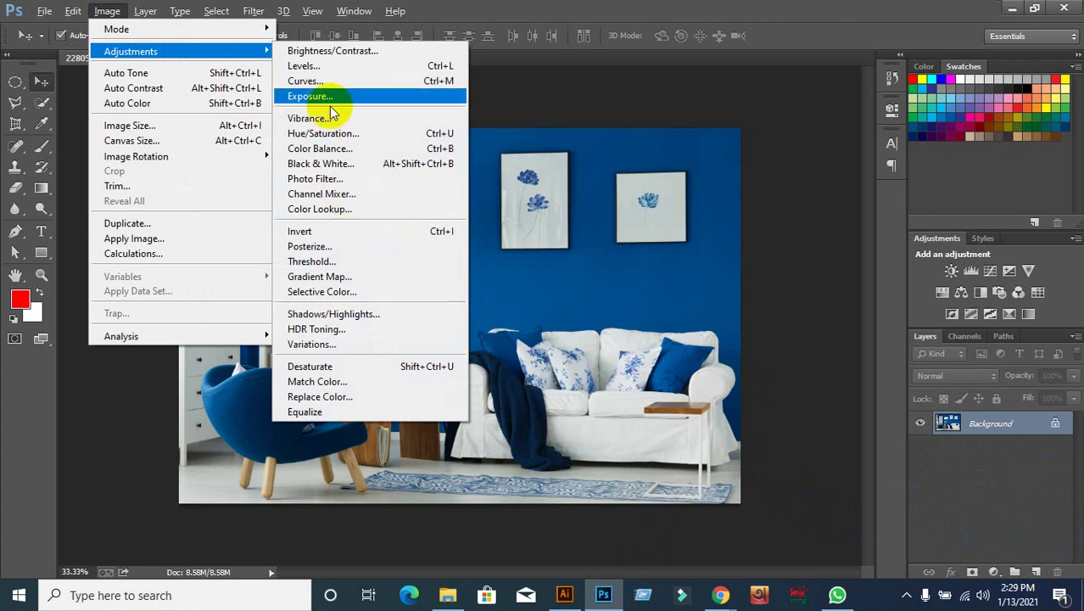
pyautogui.click(566, 11)
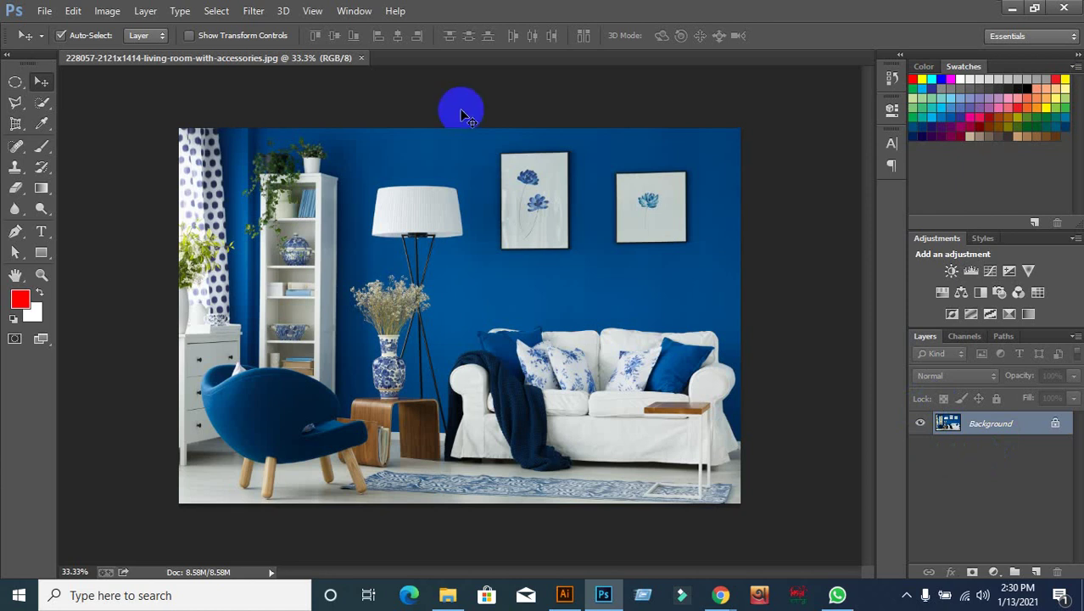
pyautogui.click(145, 10)
pyautogui.click(107, 10)
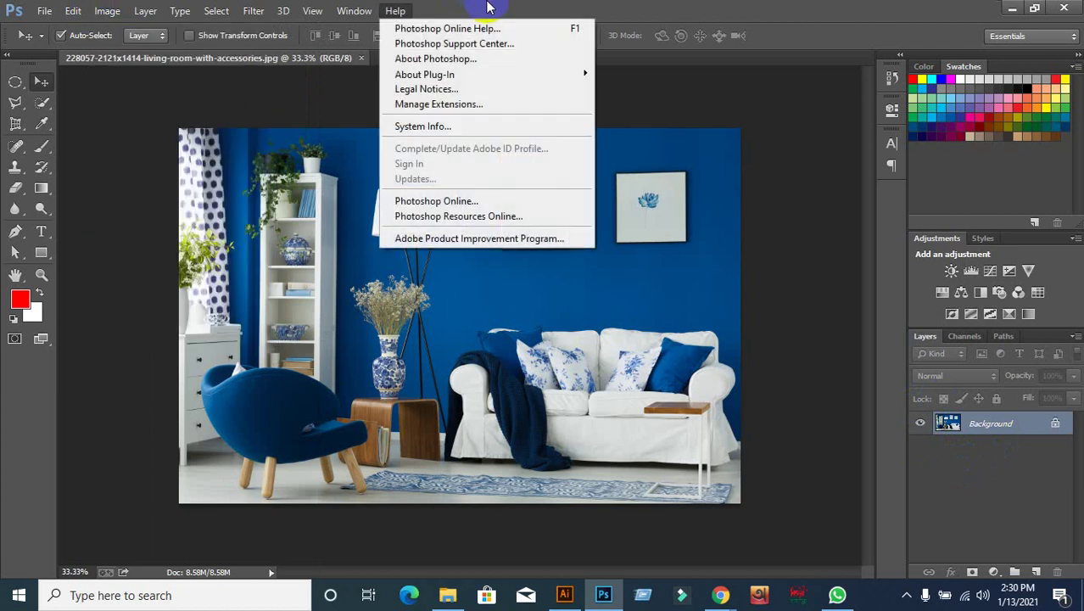
pyautogui.moveTo(131, 52)
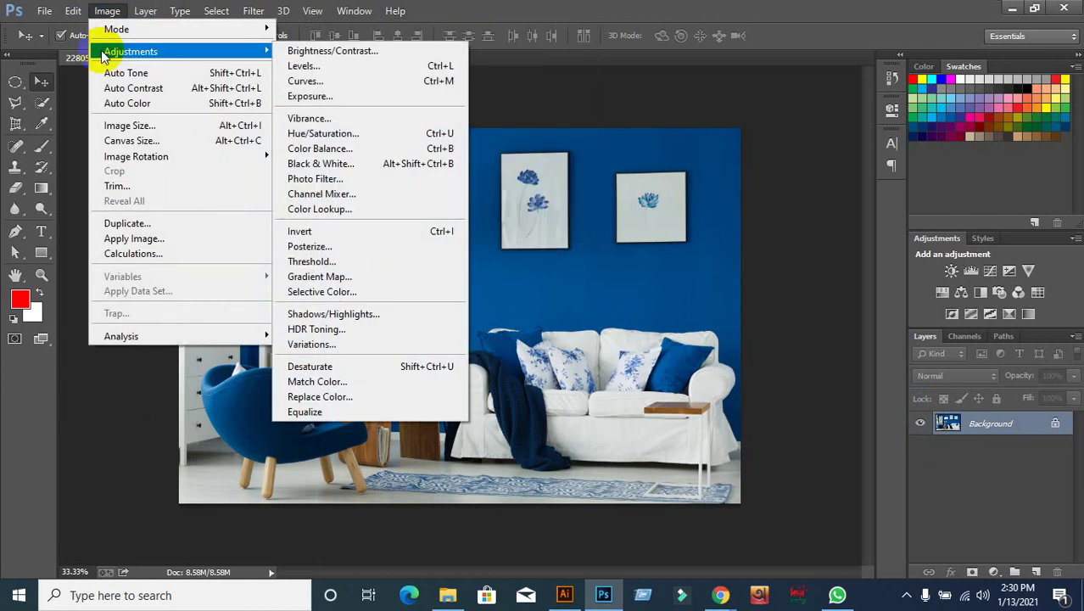
pyautogui.click(620, 11)
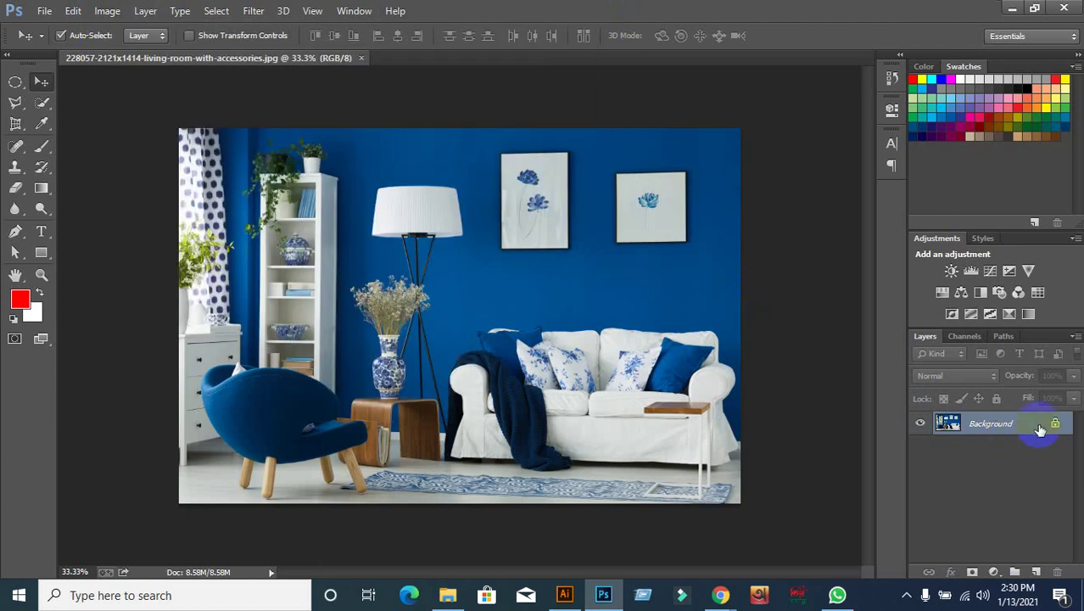
# Step: Duplicate the Background layer as Layer 1 with Ctrl+J and keep Layer 1 active, then open Image > Adjustments
pyautogui.hotkey('ctrl', 'j')
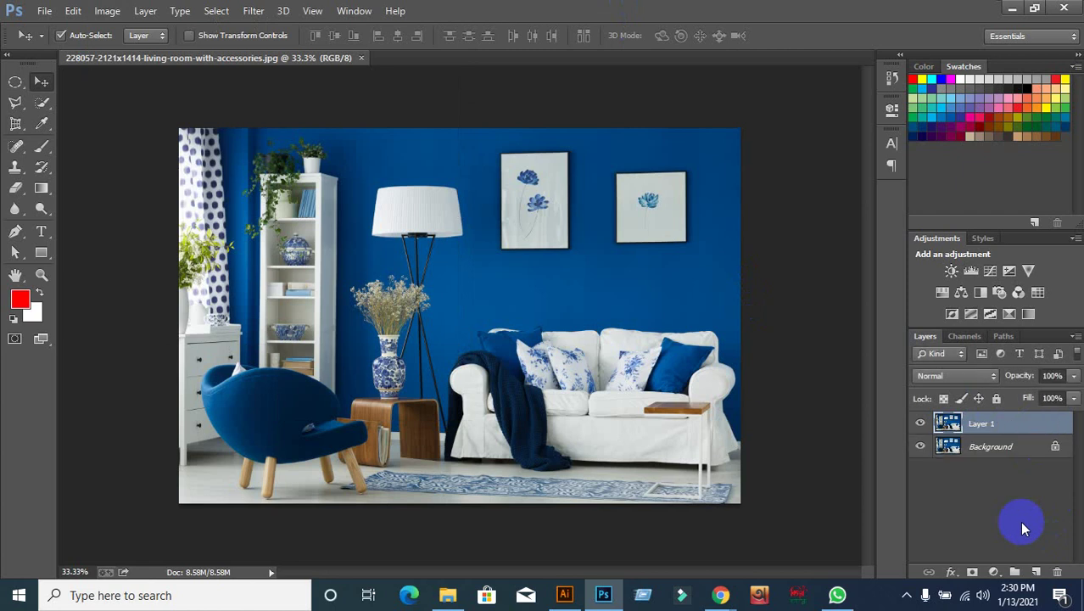
pyautogui.click(985, 454)
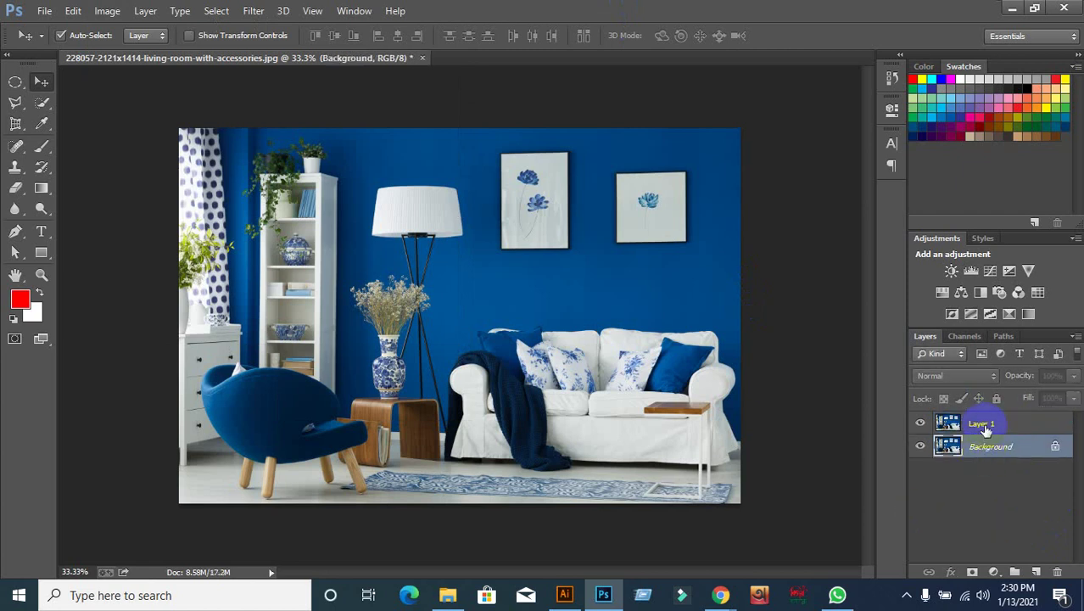
pyautogui.click(981, 423)
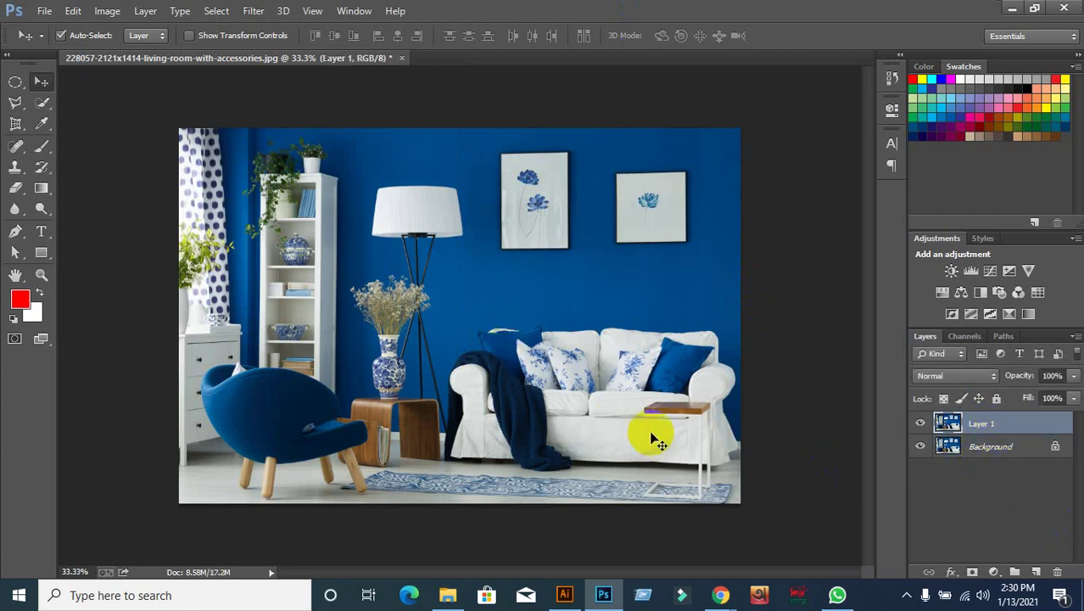
pyautogui.click(105, 12)
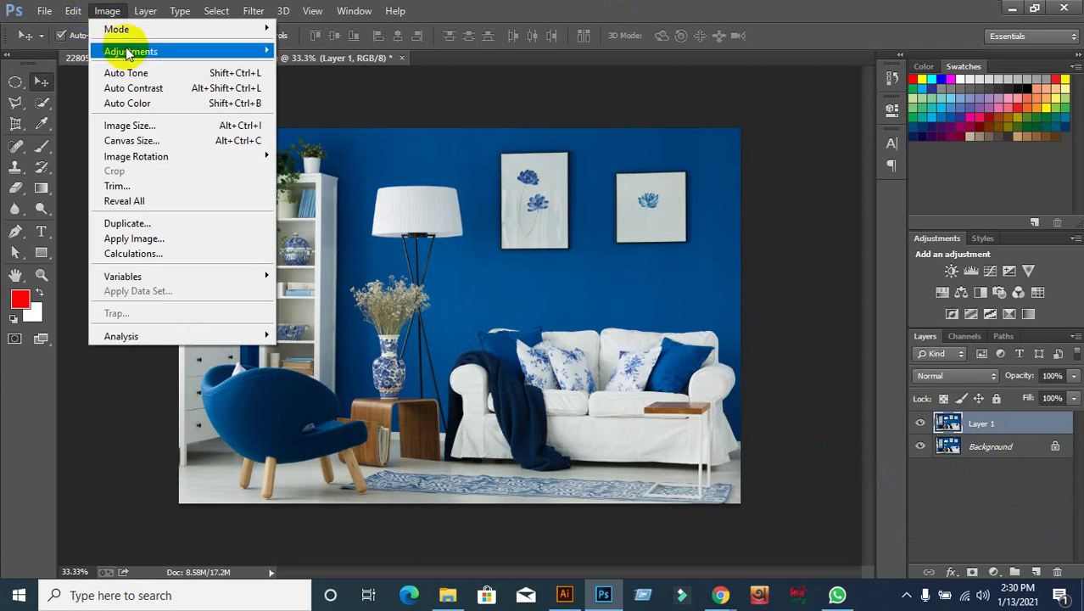
pyautogui.moveTo(131, 52)
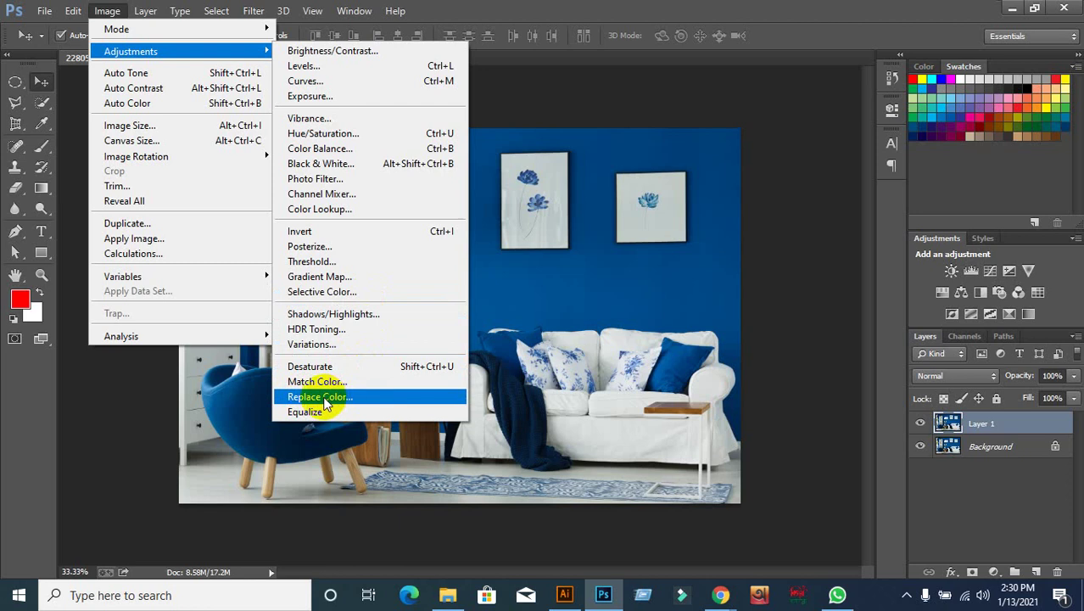
# Step: Open Replace Color, choose Add to Sample, and sample the blue wall at several spots
pyautogui.click(326, 403)
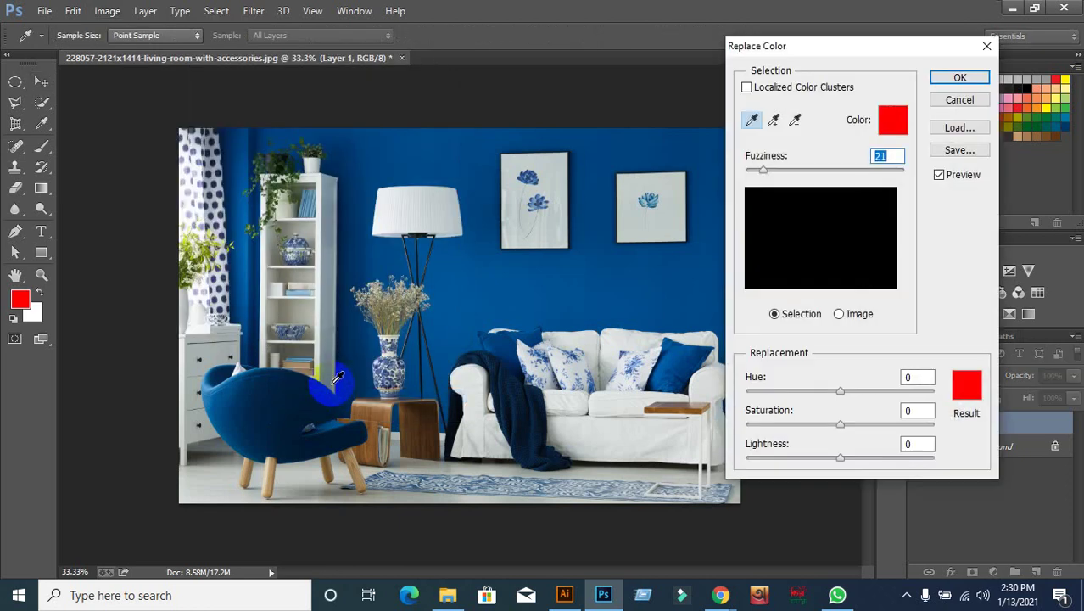
pyautogui.click(776, 122)
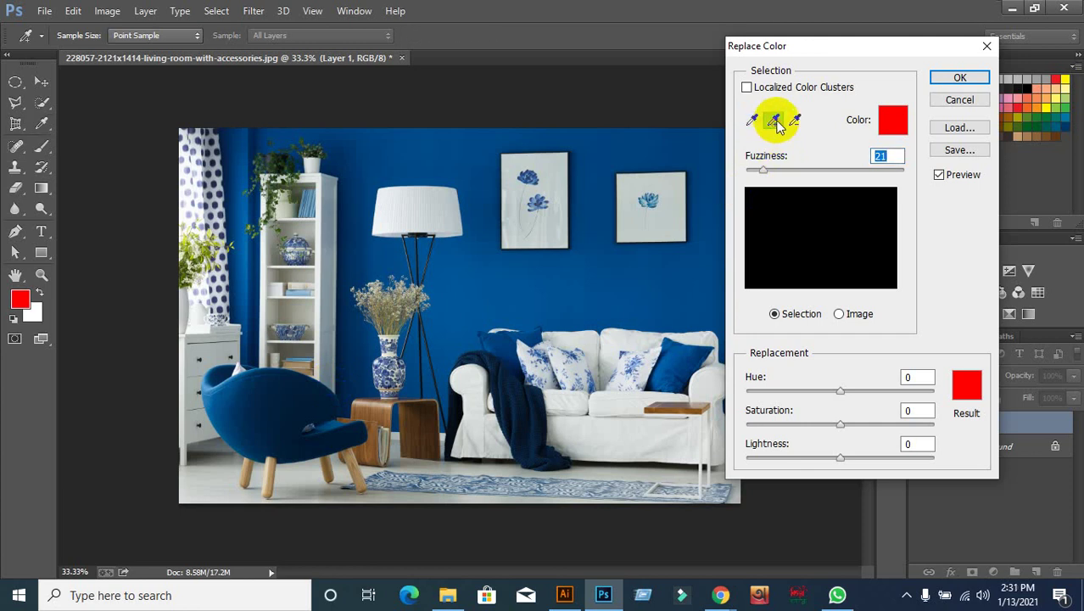
pyautogui.click(776, 122)
pyautogui.click(775, 122)
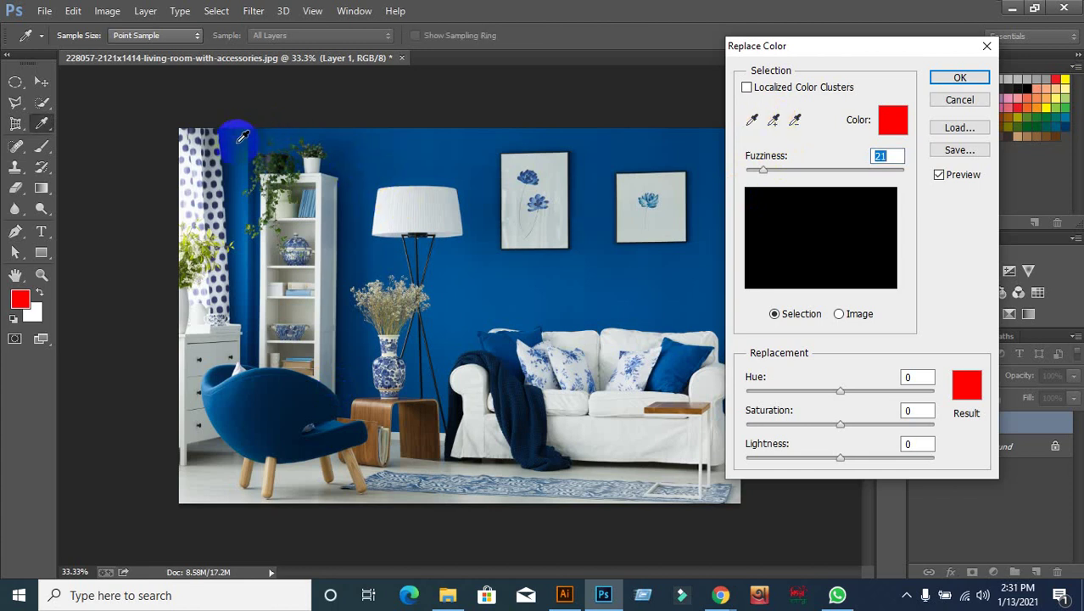
pyautogui.moveTo(242, 129)
pyautogui.mouseDown()
pyautogui.moveTo(386, 154)
pyautogui.moveTo(487, 193)
pyautogui.moveTo(299, 384)
pyautogui.moveTo(682, 356)
pyautogui.mouseUp()
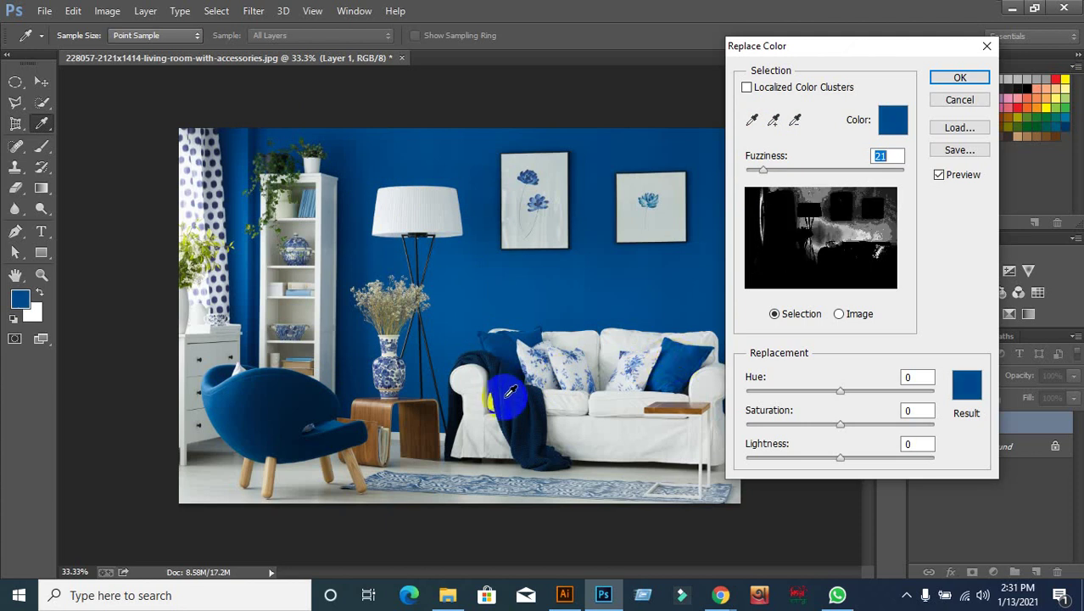
pyautogui.click(510, 391)
pyautogui.click(654, 281)
pyautogui.click(697, 139)
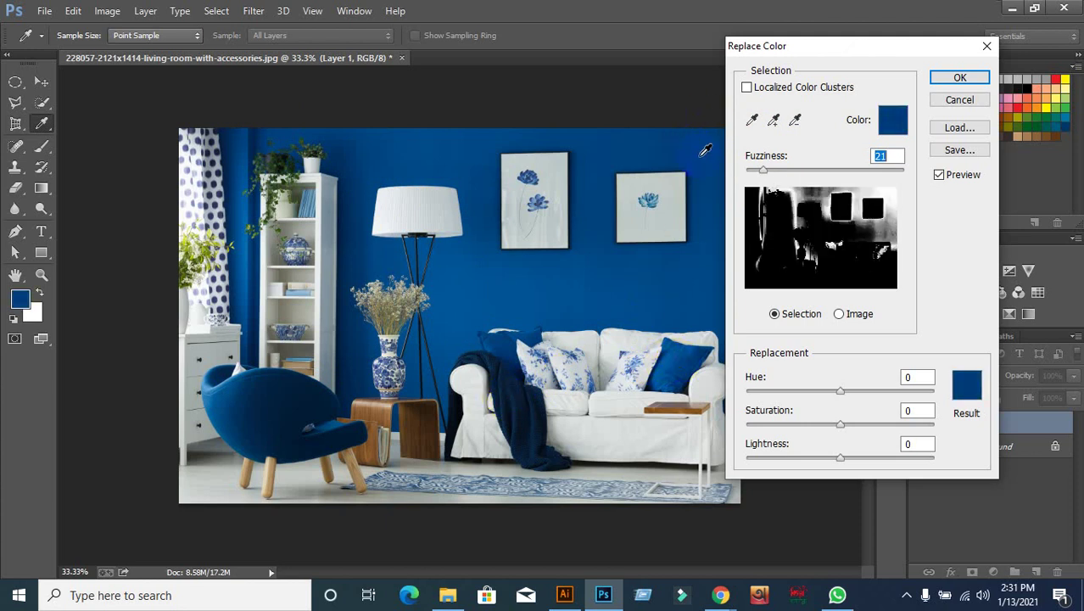
pyautogui.click(711, 211)
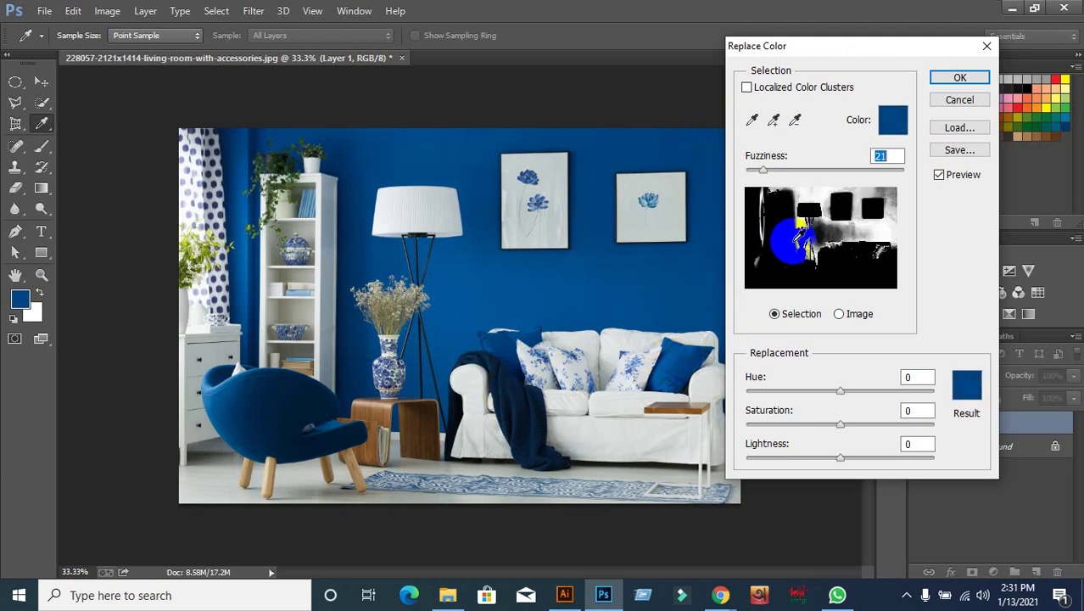
# Step: Move the dialog aside, sample the navy pillow, and confirm Replace Color with Hue left at 0
pyautogui.moveTo(861, 54); pyautogui.dragTo(939, 53)
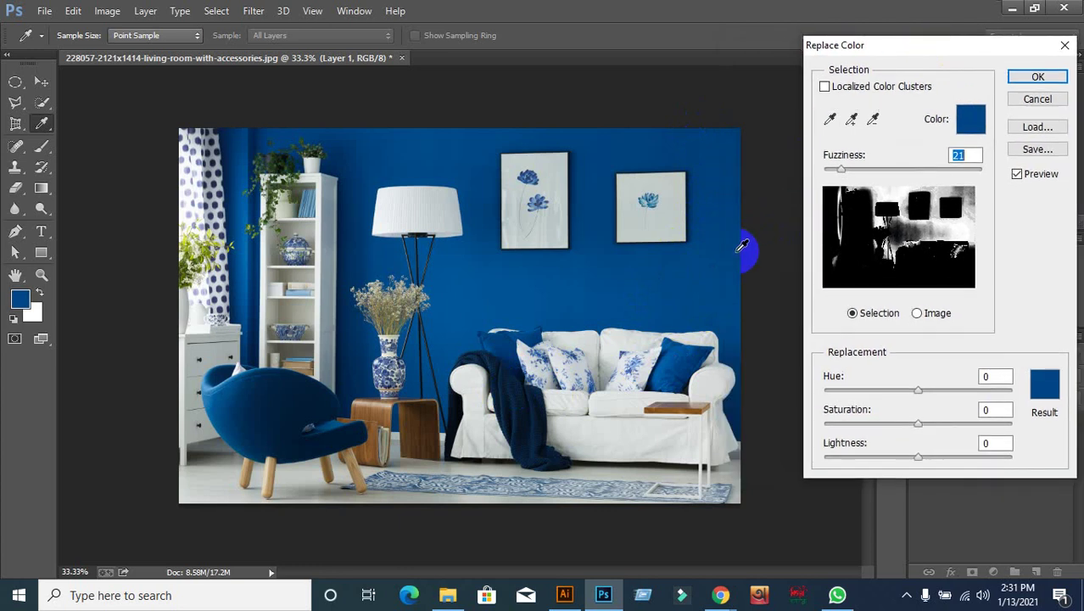
pyautogui.click(737, 401)
pyautogui.click(687, 366)
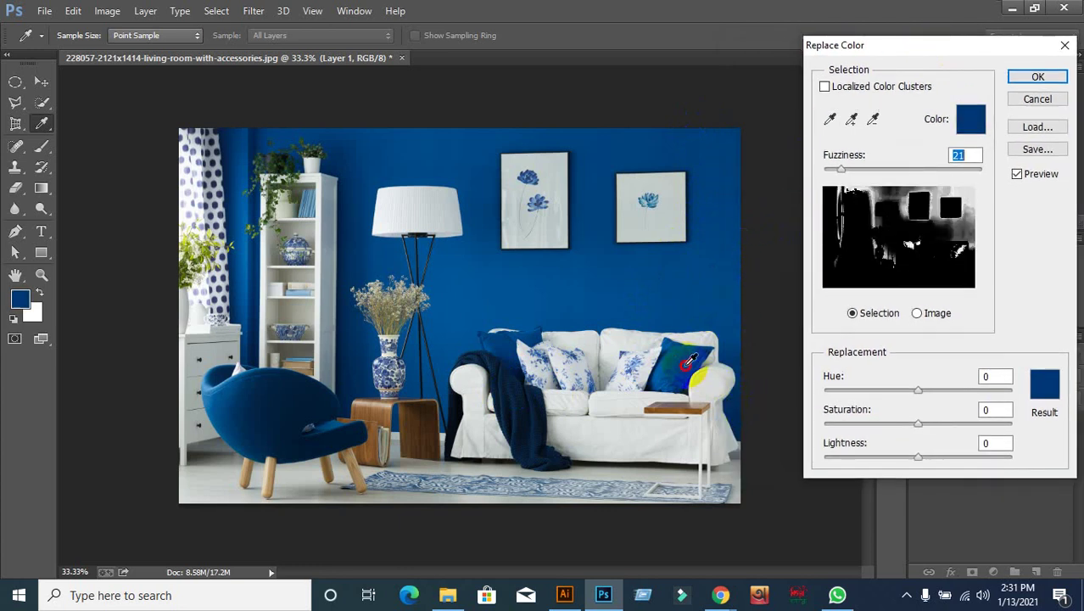
pyautogui.click(671, 373)
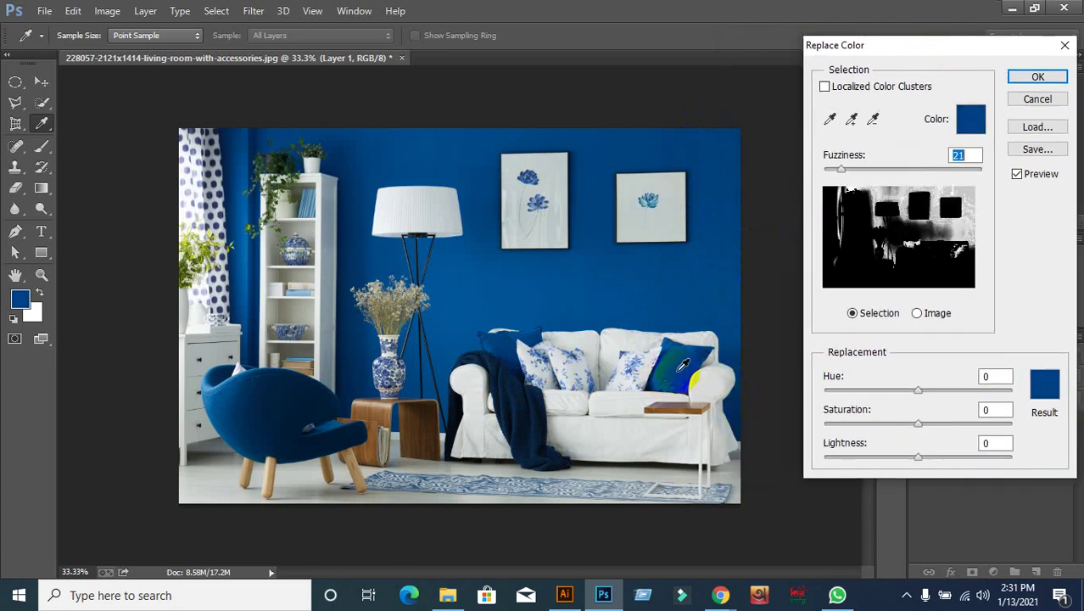
pyautogui.click(670, 368)
pyautogui.click(672, 367)
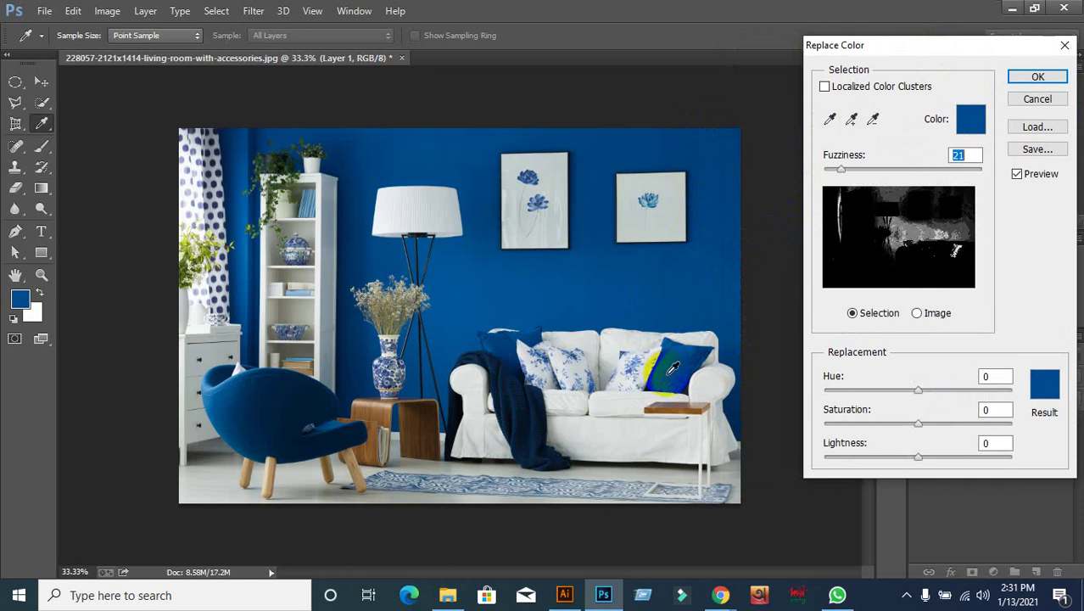
pyautogui.click(679, 370)
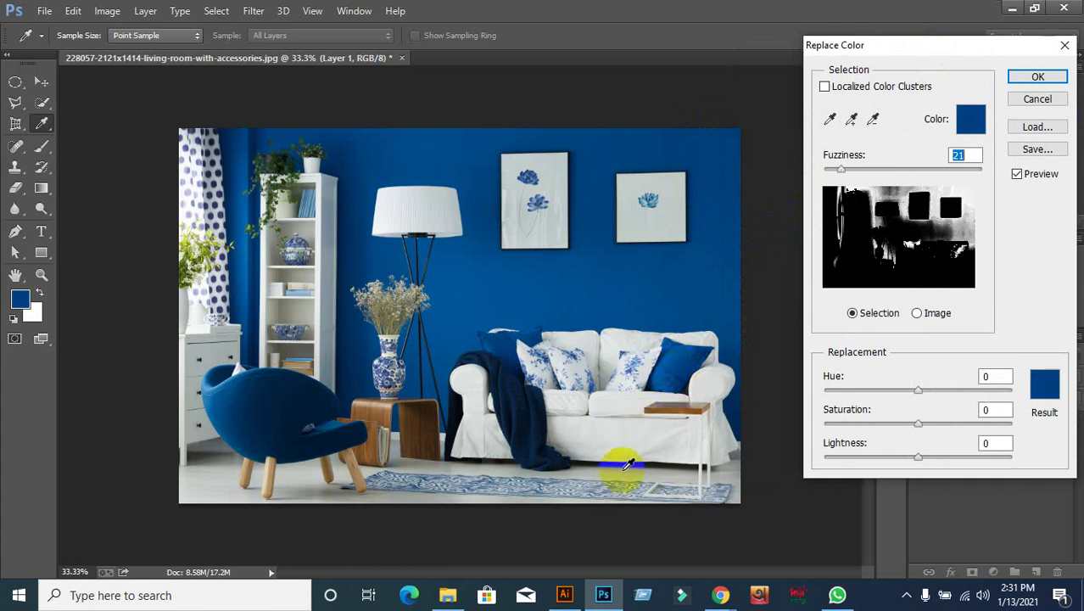
pyautogui.click(1038, 78)
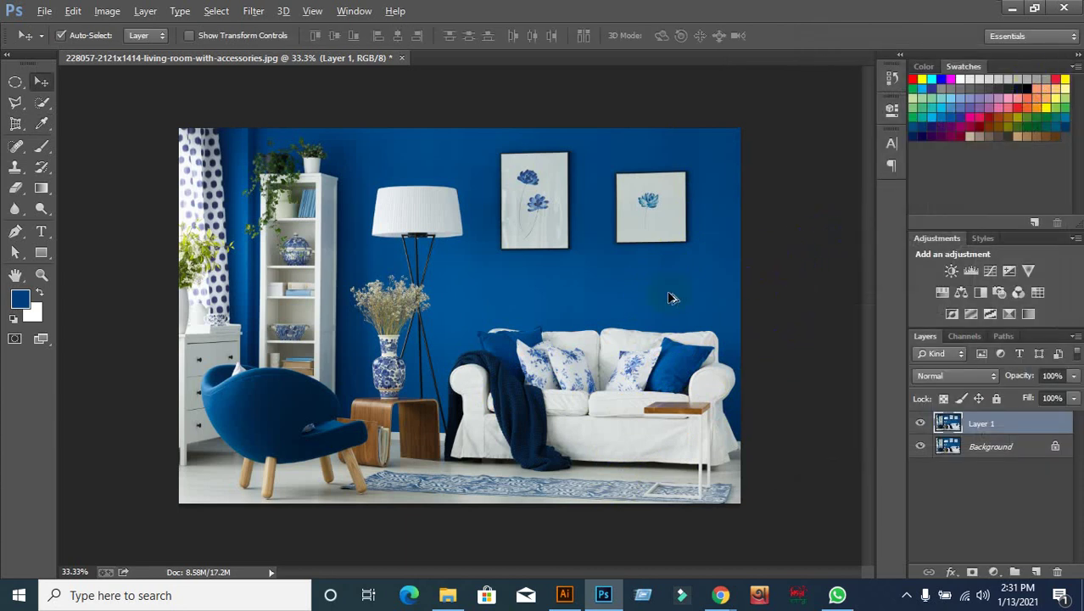
# Step: Merge down to Background, duplicate it again as Layer 1, and open Replace Color
pyautogui.hotkey('ctrl', 'e')
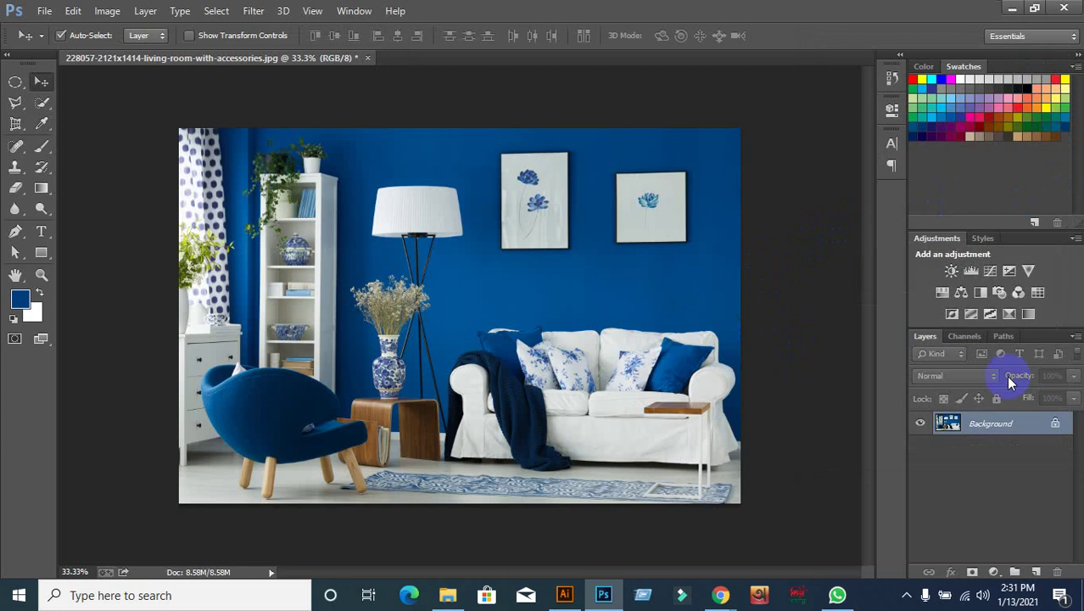
pyautogui.click(846, 460)
pyautogui.hotkey('ctrl', 'j')
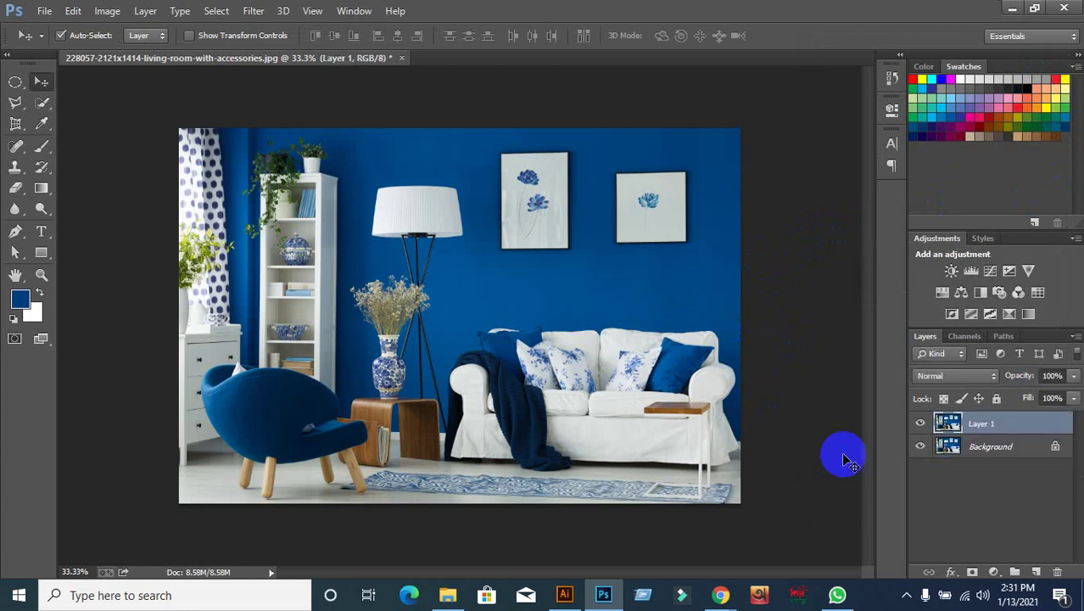
pyautogui.click(109, 12)
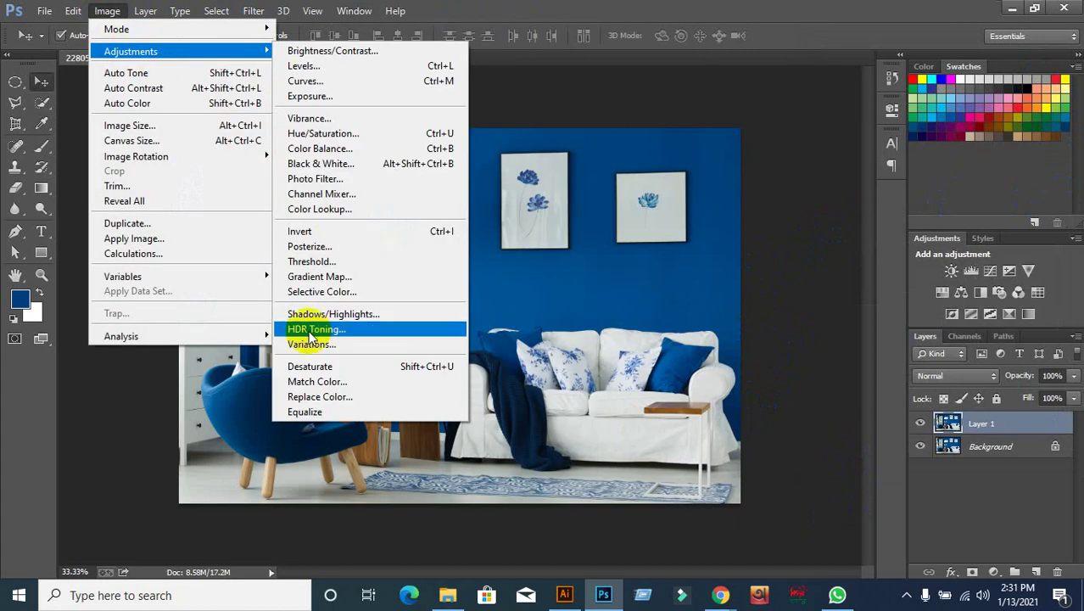
pyautogui.moveTo(131, 51)
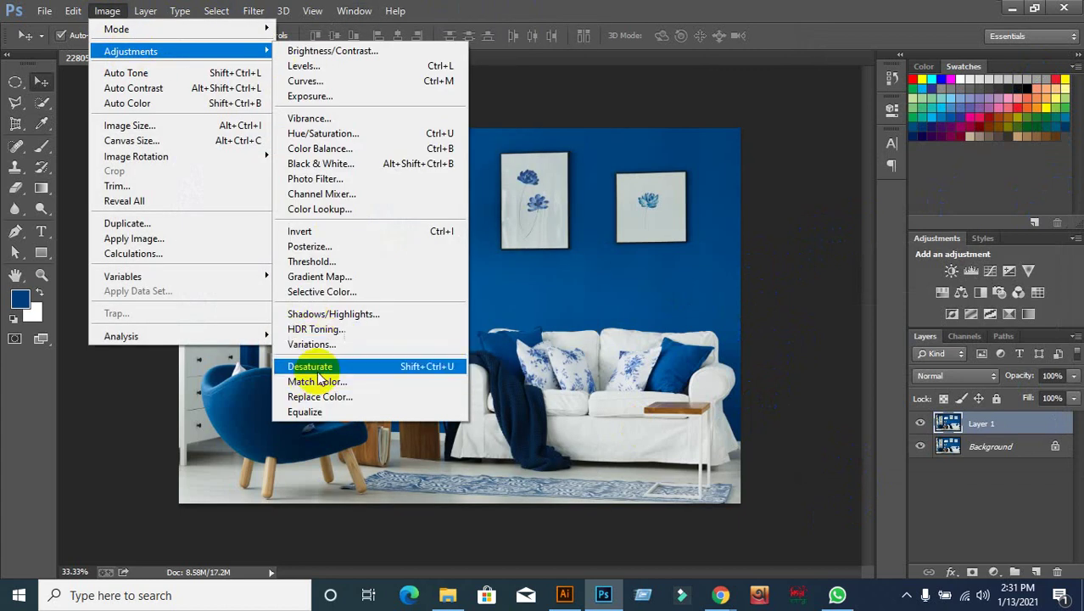
pyautogui.click(320, 397)
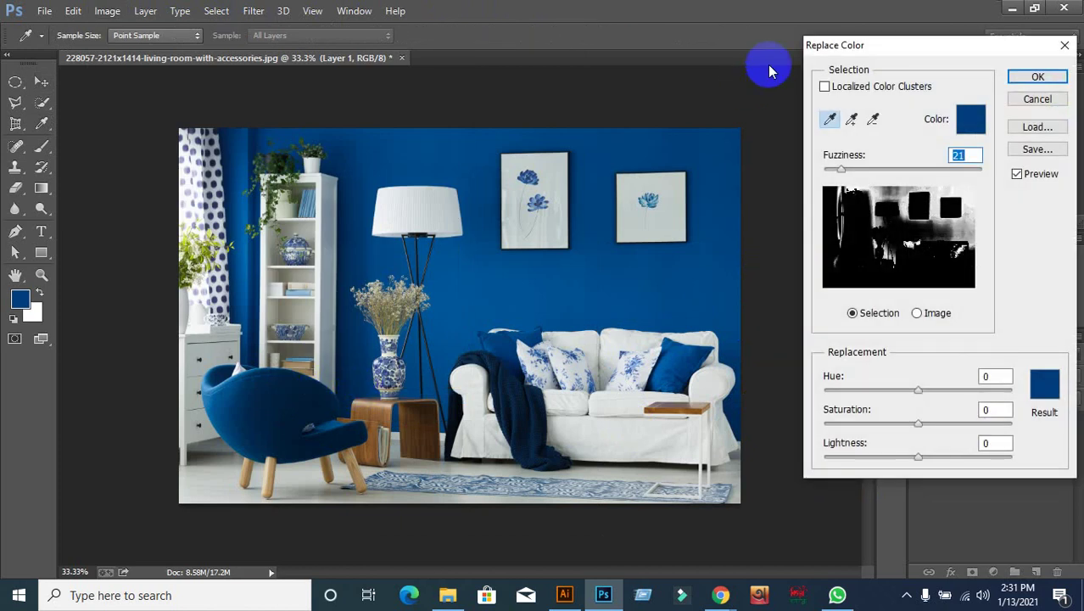
# Step: Move the dialog aside and add the wall, sofa and lamp shade blues to the sample
pyautogui.moveTo(942, 48); pyautogui.dragTo(803, 58)
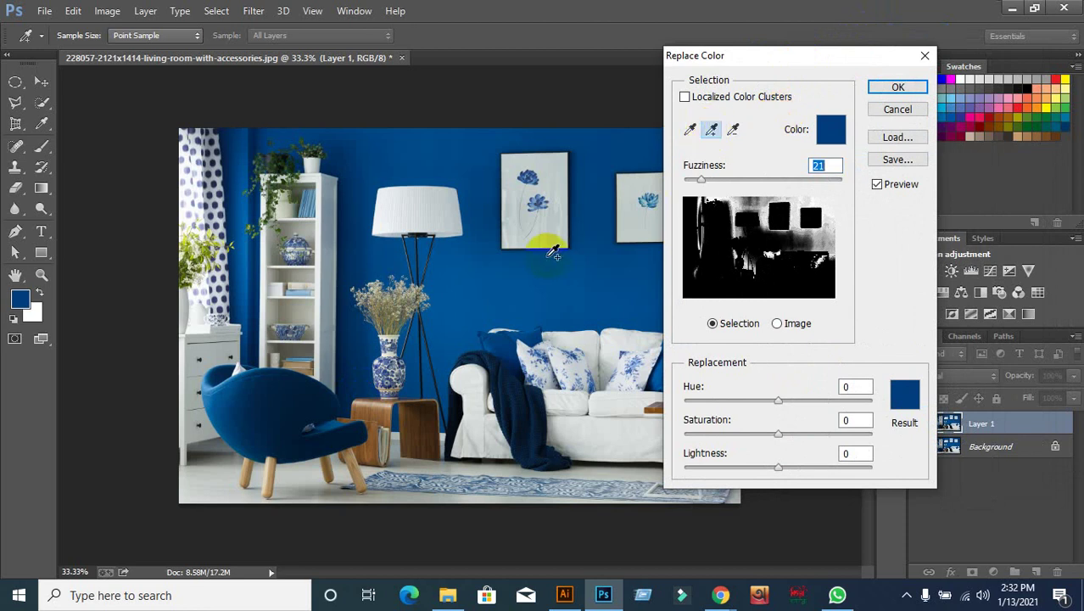
pyautogui.moveTo(240, 147); pyautogui.dragTo(330, 144)
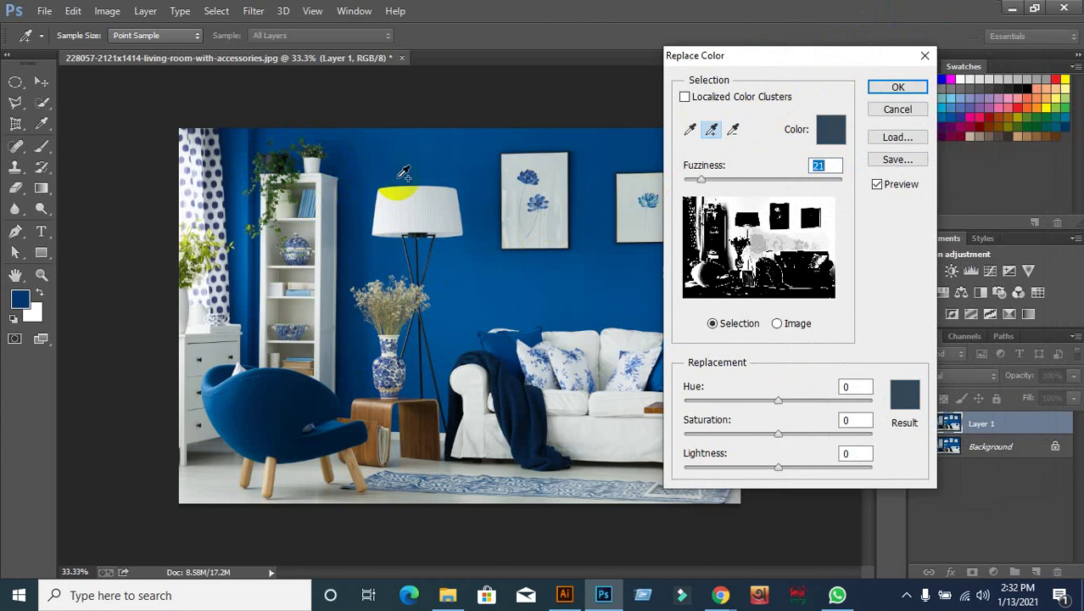
pyautogui.click(440, 158)
pyautogui.click(455, 219)
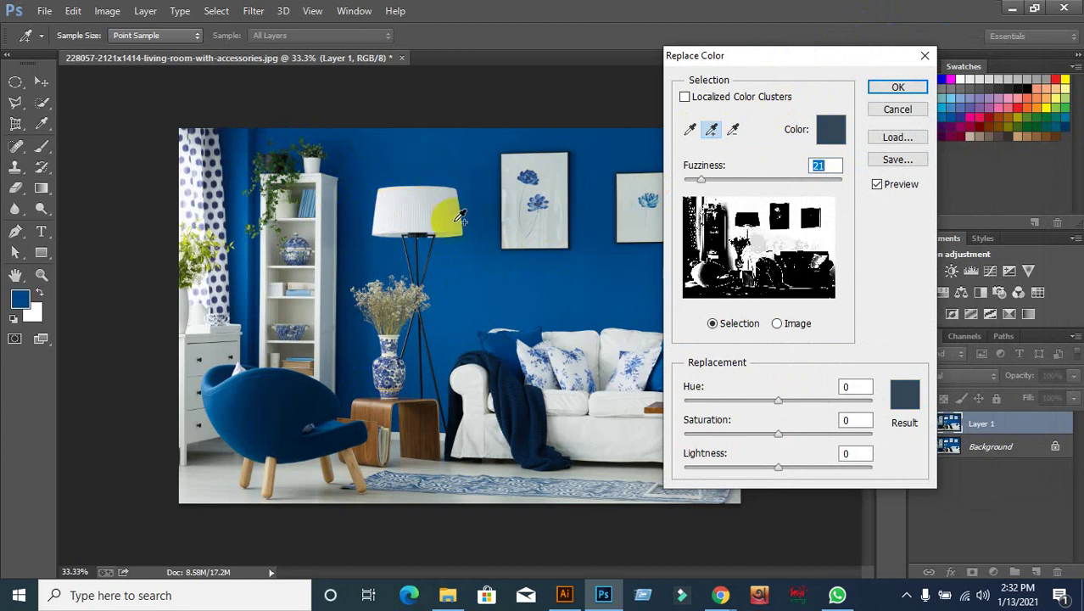
pyautogui.click(484, 267)
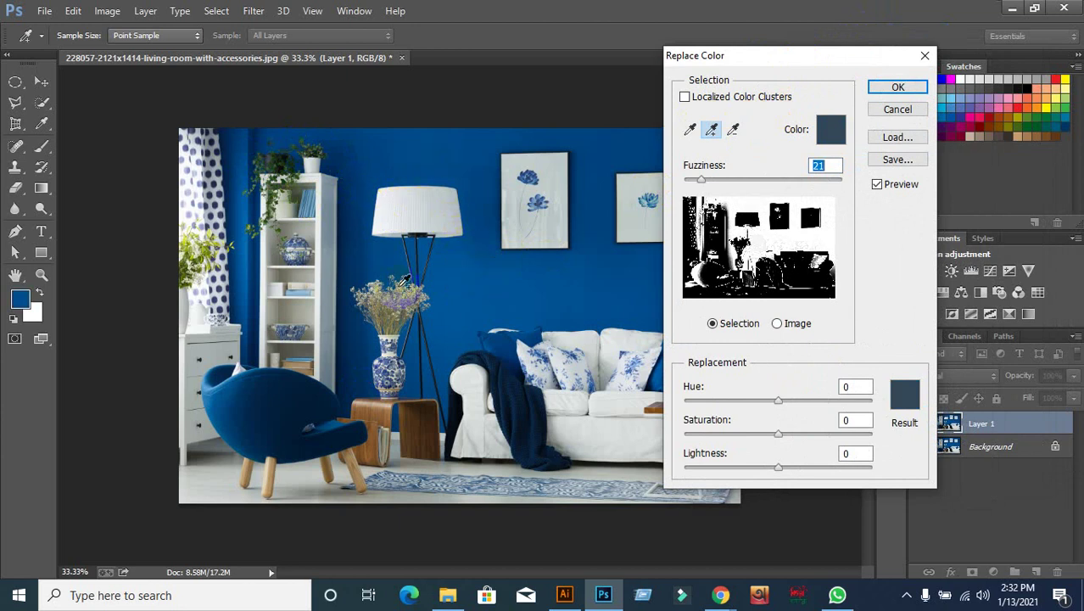
pyautogui.moveTo(779, 433)
pyautogui.mouseDown()
pyautogui.moveTo(828, 409)
pyautogui.moveTo(750, 412)
pyautogui.moveTo(807, 405)
pyautogui.moveTo(775, 405)
pyautogui.moveTo(796, 405)
pyautogui.mouseUp()
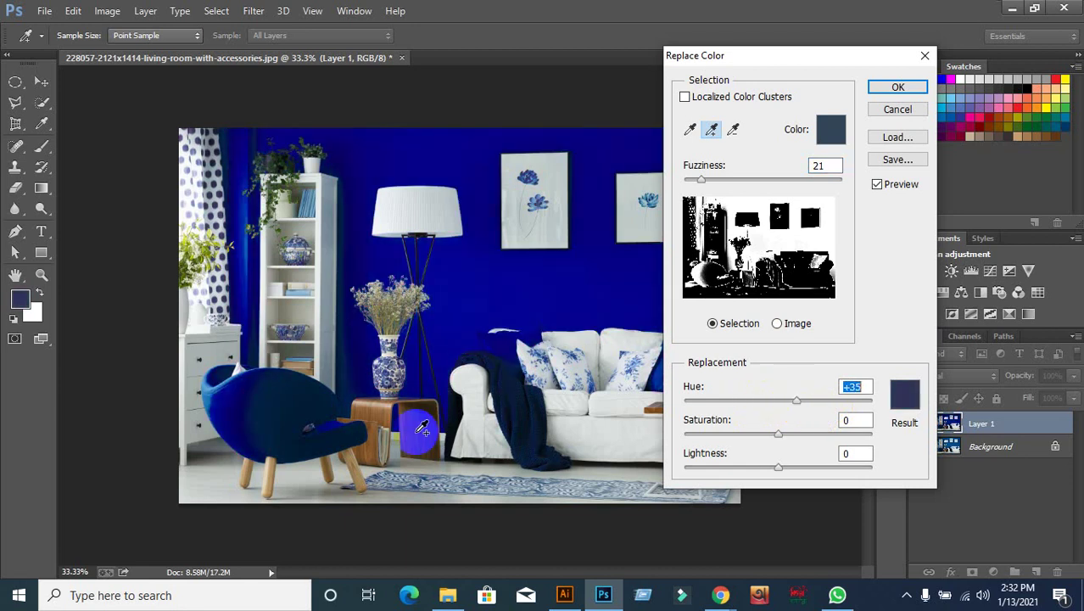
# Step: Add the blue chair and dark cushion to the sample and set Hue to 0
pyautogui.click(214, 389)
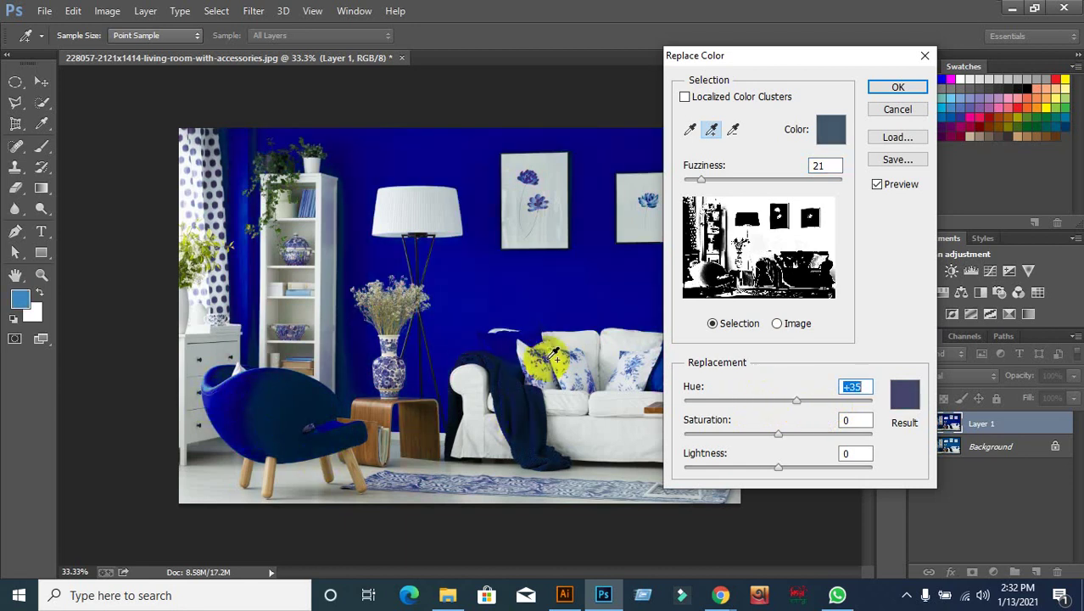
pyautogui.click(506, 346)
pyautogui.click(506, 334)
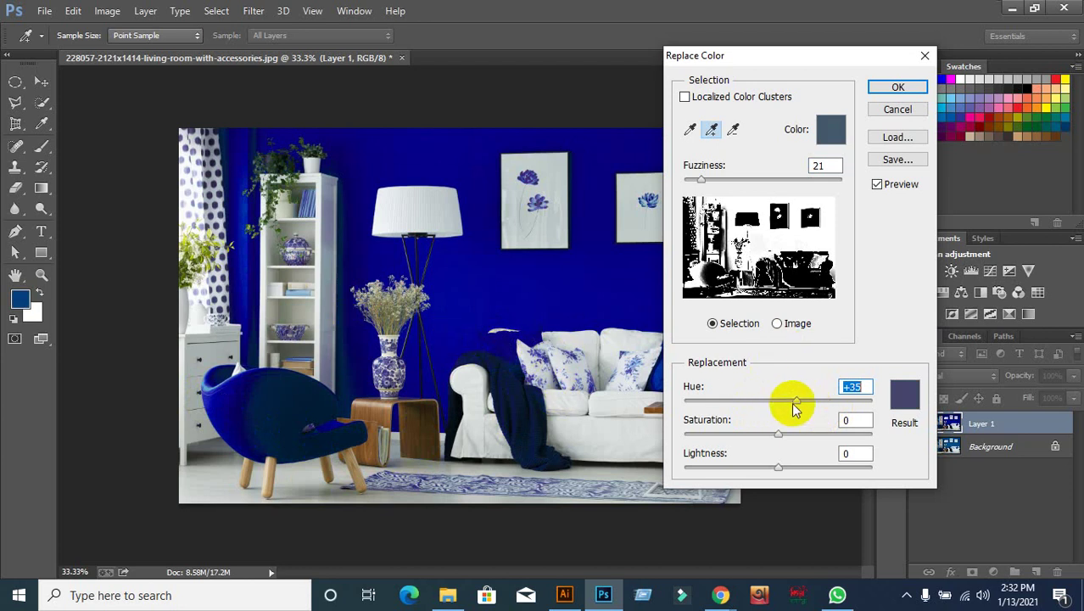
pyautogui.moveTo(795, 402)
pyautogui.mouseDown()
pyautogui.moveTo(742, 408)
pyautogui.moveTo(793, 403)
pyautogui.mouseUp()
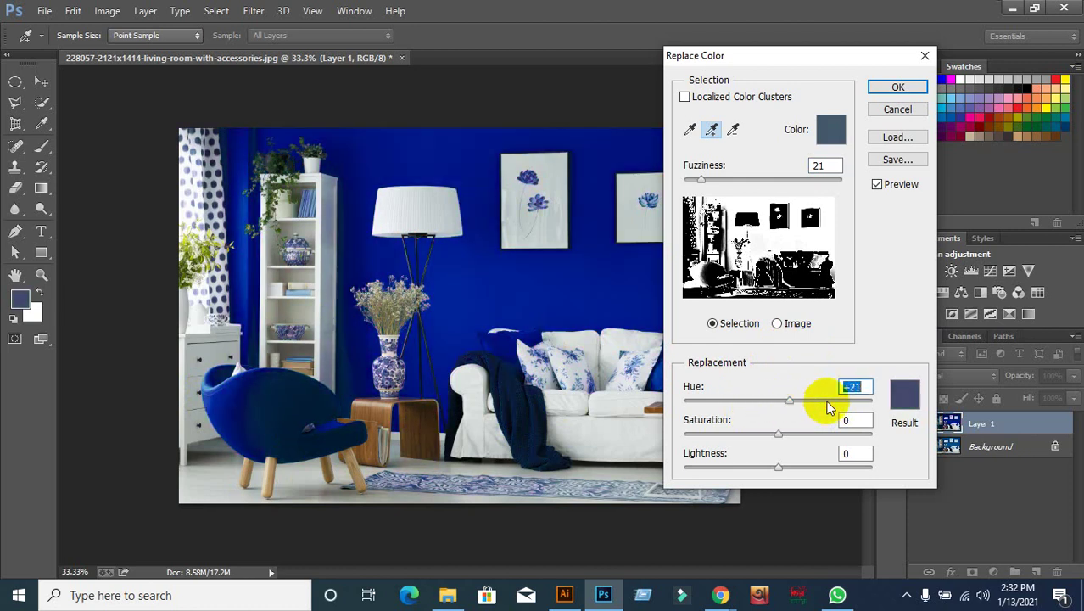
pyautogui.write('0')
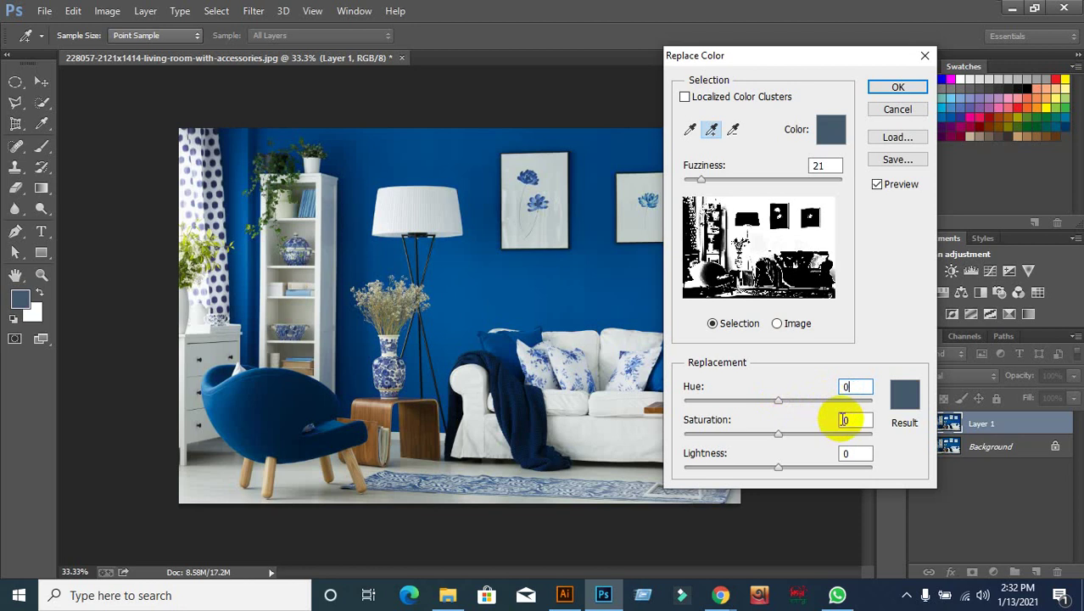
# Step: Open the Result Color picker and try purple, red, teal, green and yellow hues
pyautogui.click(903, 398)
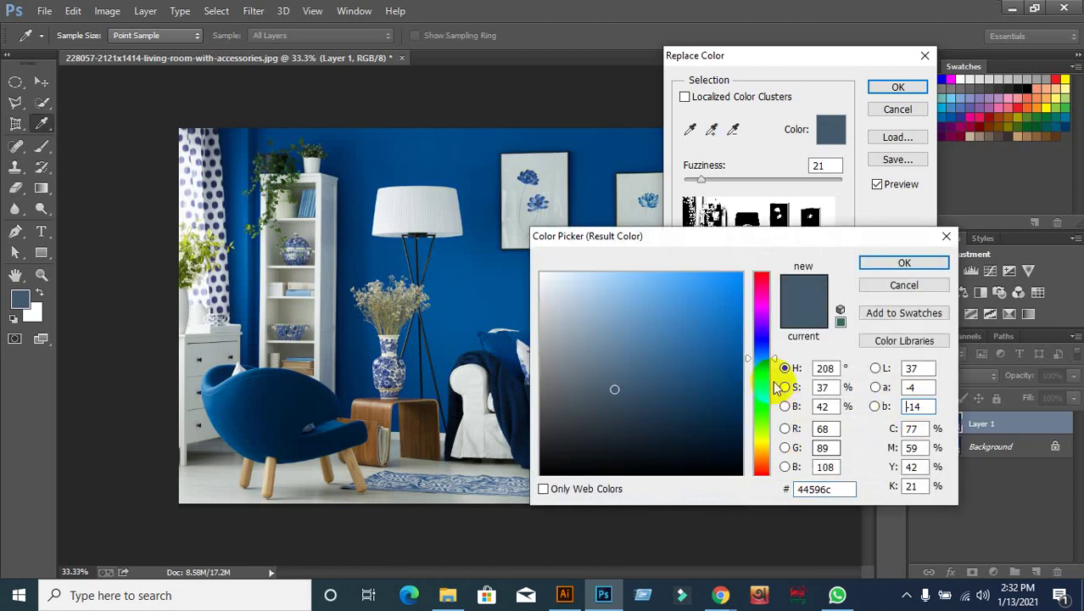
pyautogui.click(757, 304)
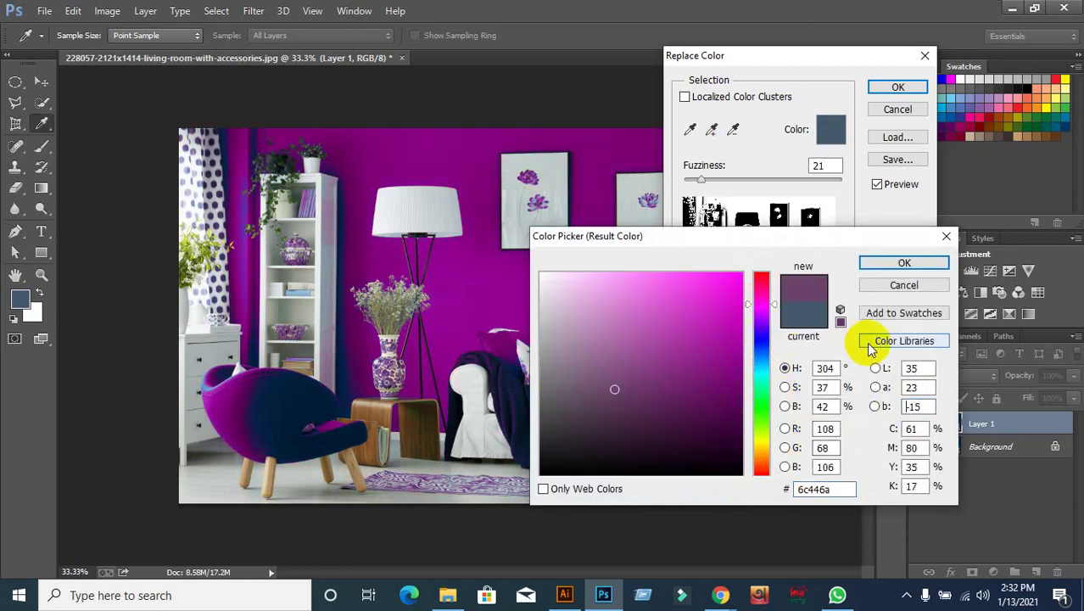
pyautogui.click(766, 287)
pyautogui.click(767, 349)
pyautogui.click(766, 376)
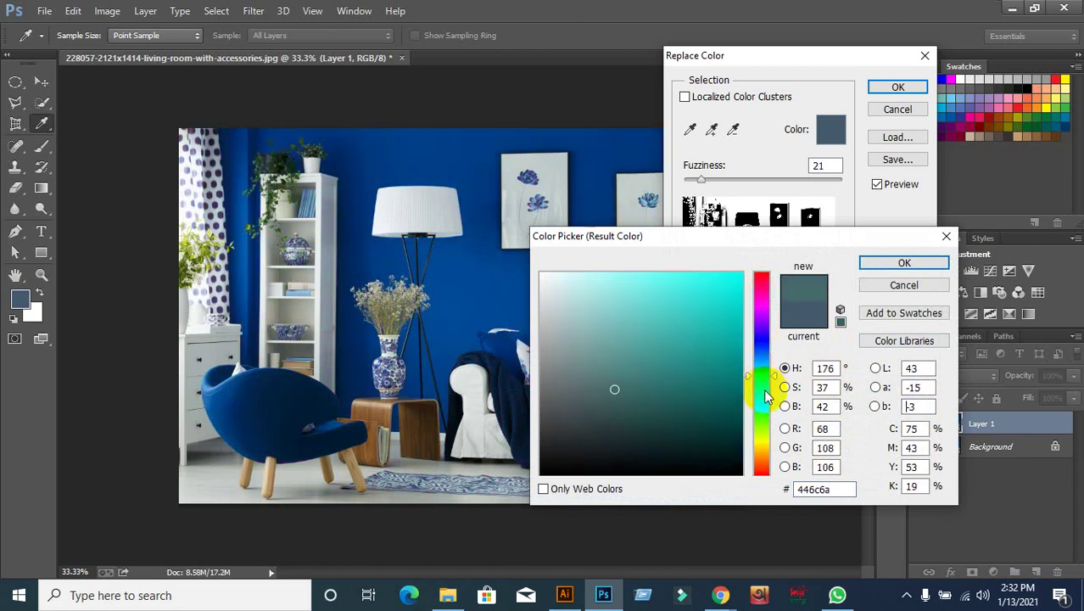
pyautogui.click(765, 409)
pyautogui.click(763, 431)
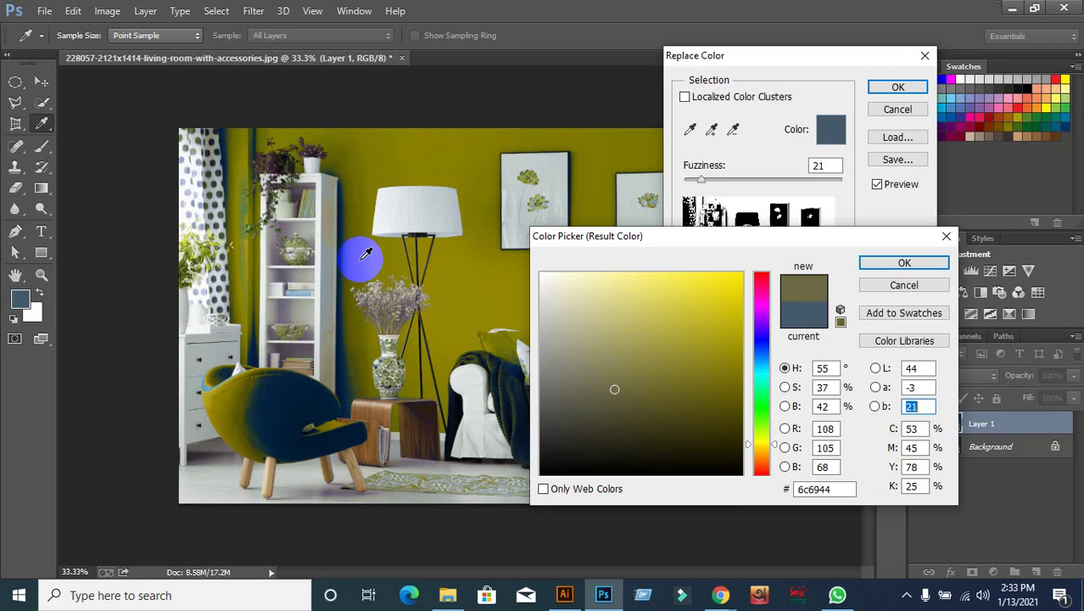
# Step: Set the result colour to blue 005598, then sample lamp shade and light grey tones
pyautogui.click(342, 385)
pyautogui.click(476, 280)
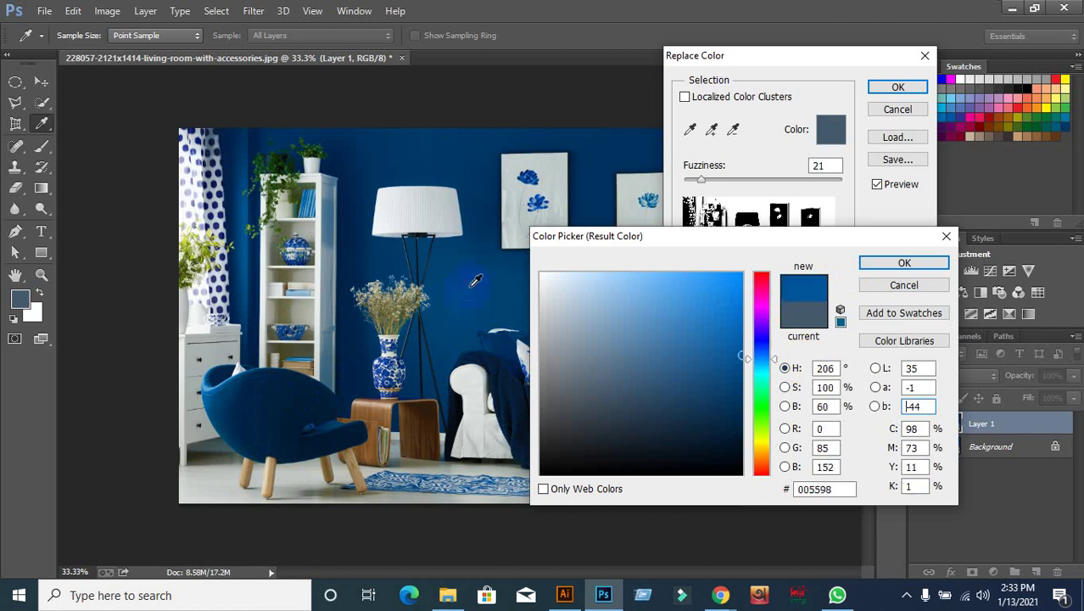
pyautogui.click(456, 379)
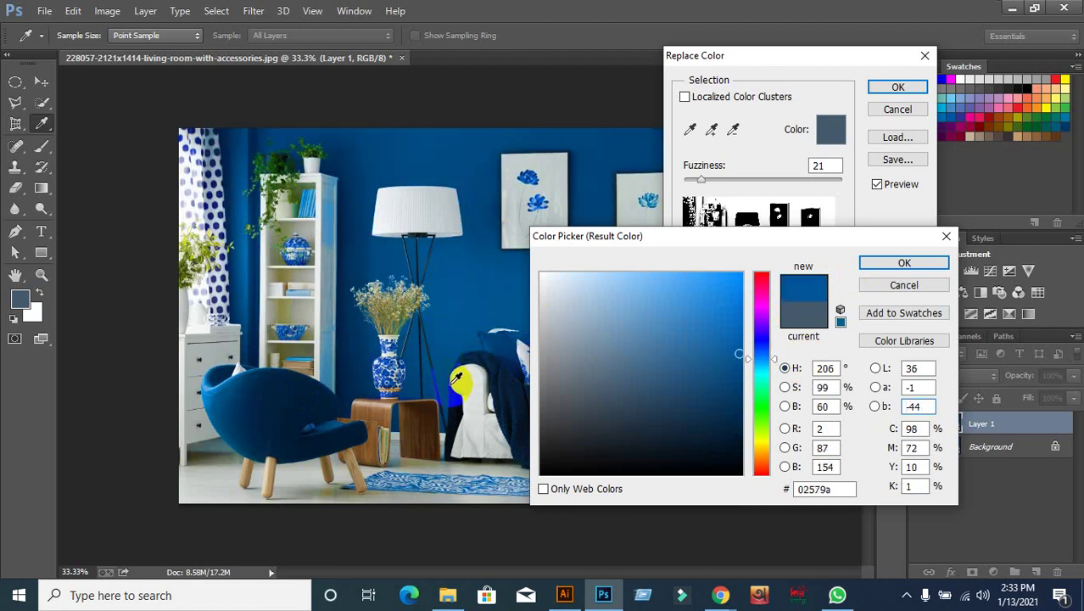
pyautogui.click(423, 222)
pyautogui.click(424, 213)
pyautogui.click(566, 205)
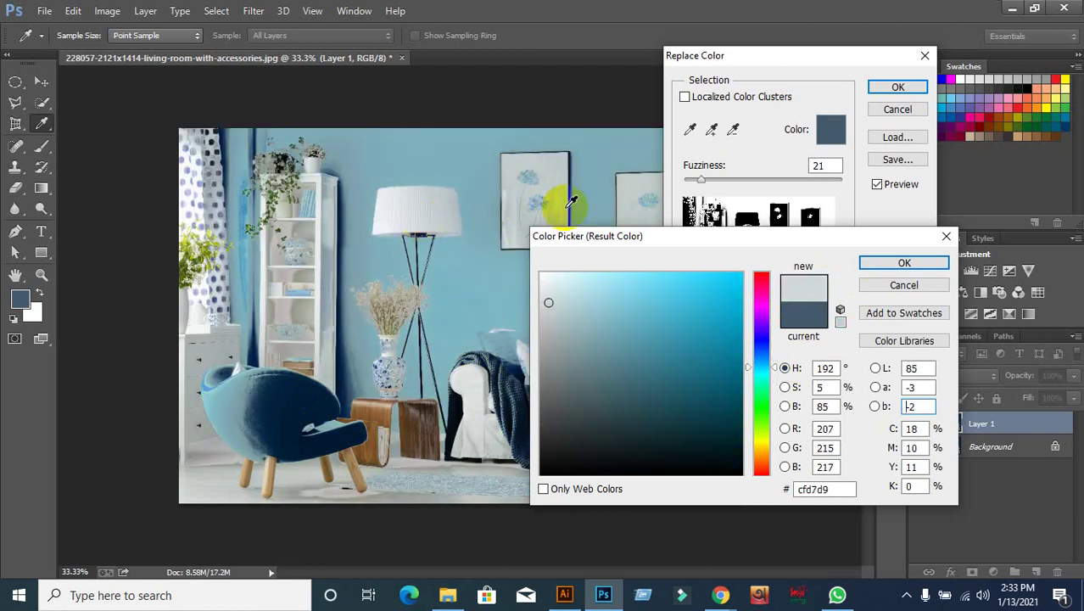
pyautogui.click(551, 169)
pyautogui.click(383, 218)
pyautogui.click(315, 320)
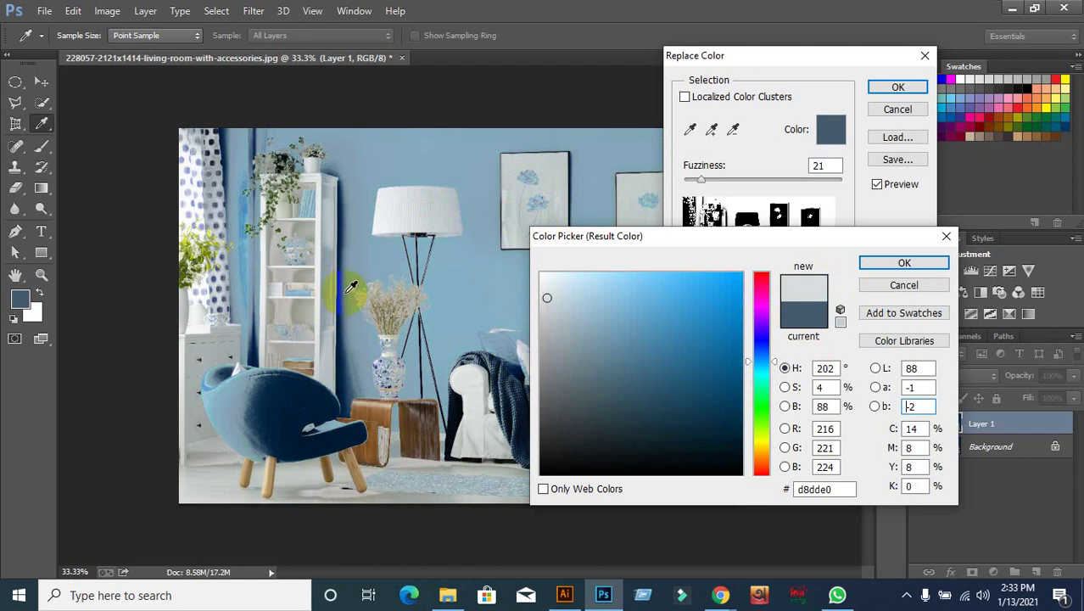
# Step: Sample the chair and wall blues as result colour, then cancel the Color Picker and Replace Color
pyautogui.click(267, 389)
pyautogui.click(424, 195)
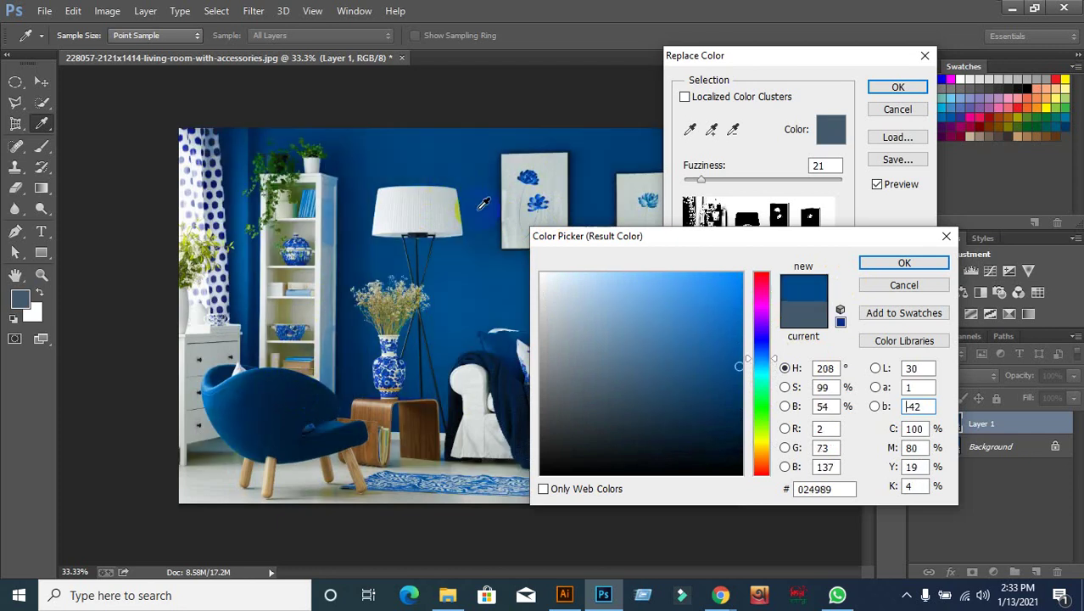
pyautogui.click(483, 205)
pyautogui.click(492, 297)
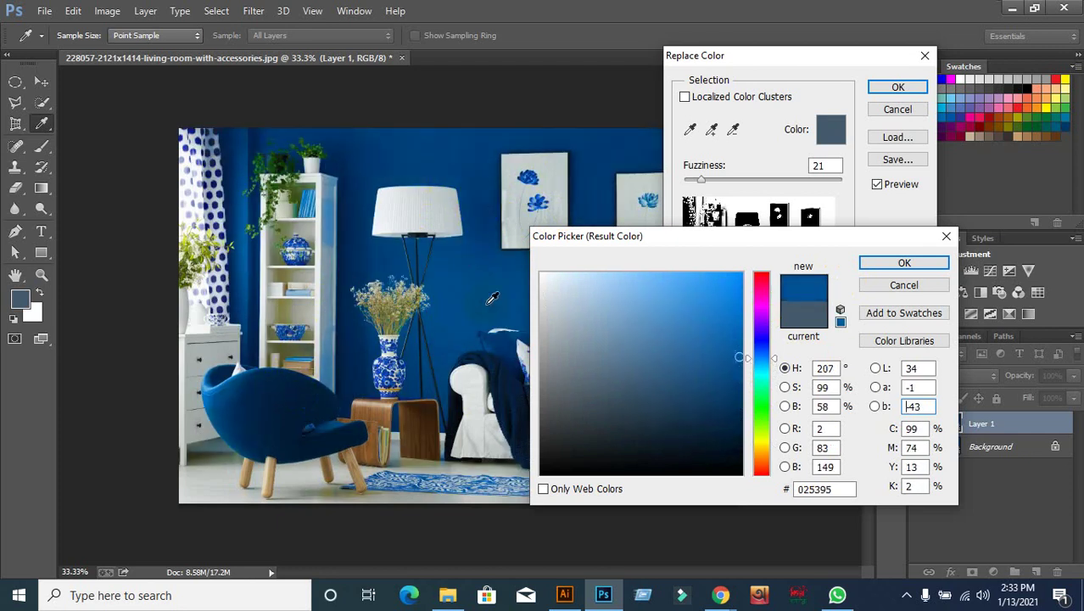
pyautogui.click(883, 282)
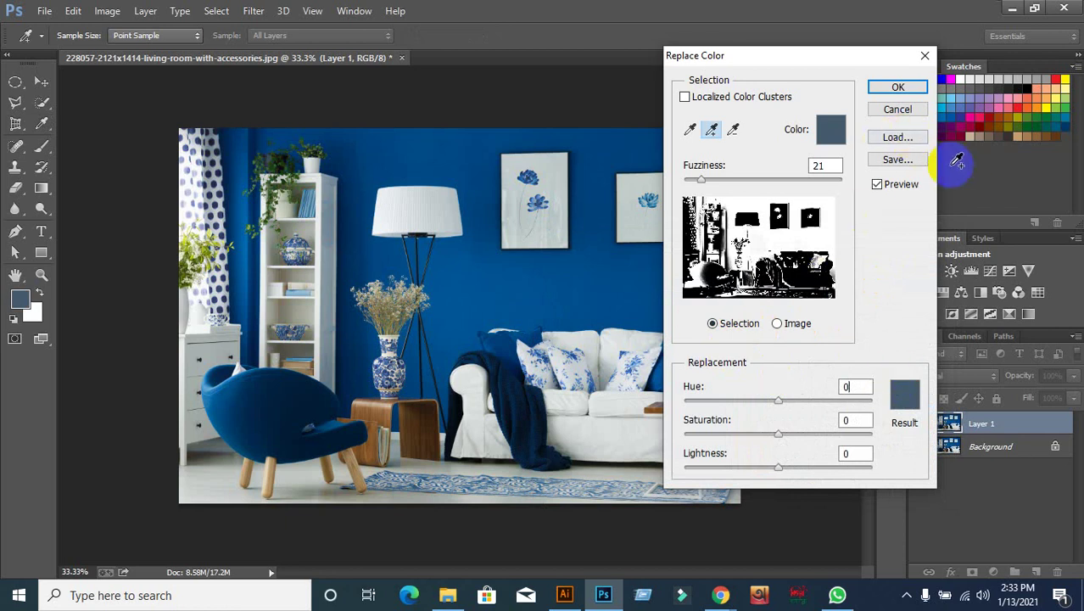
pyautogui.click(898, 113)
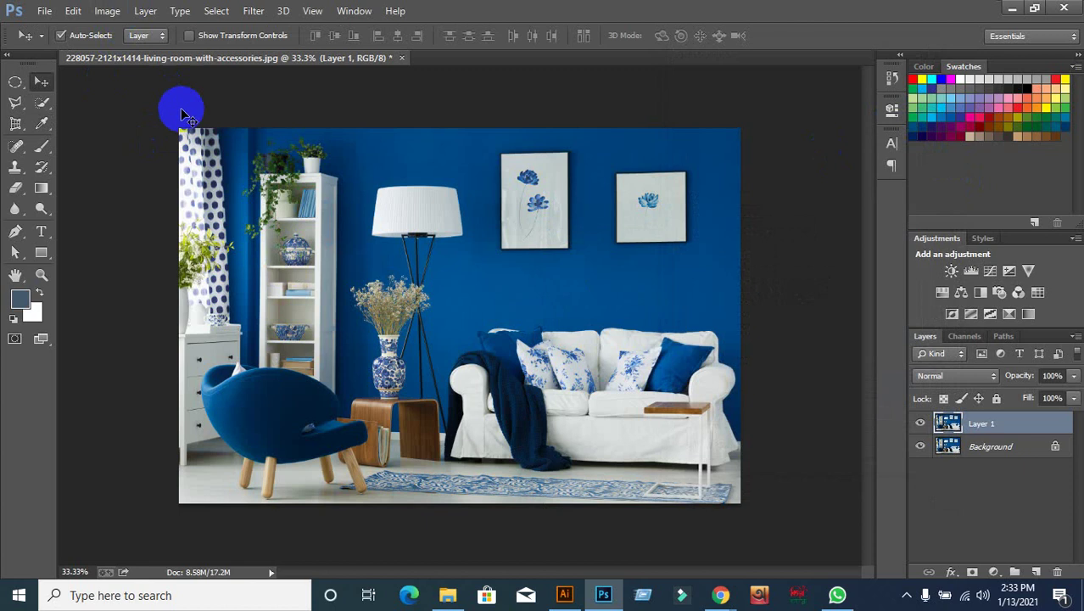
# Step: Open Image > Adjustments > Replace Color and sample the blue wall at several spots
pyautogui.click(108, 11)
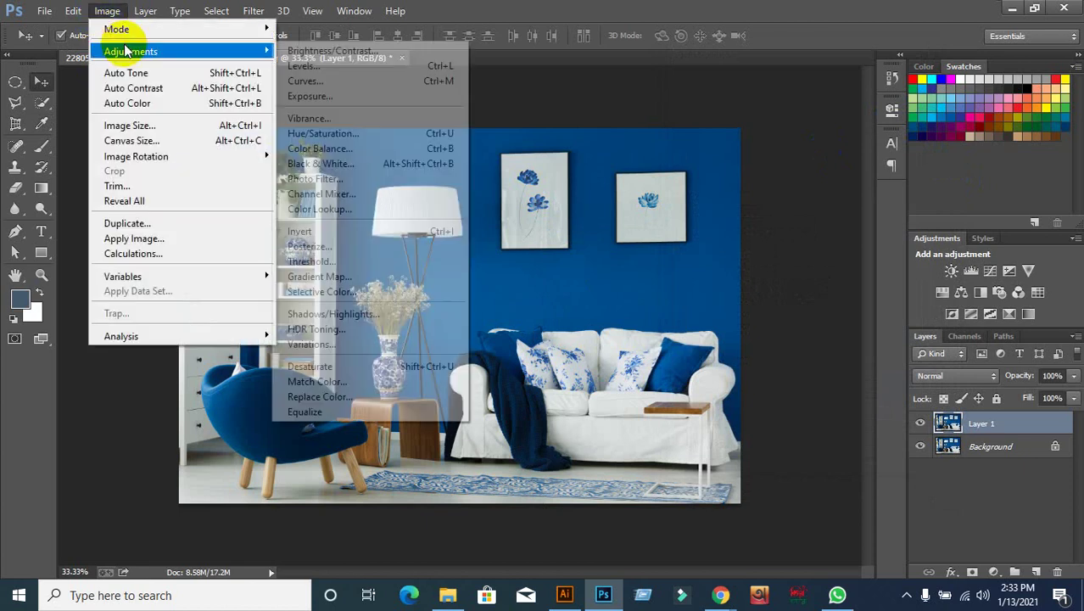
pyautogui.moveTo(130, 52)
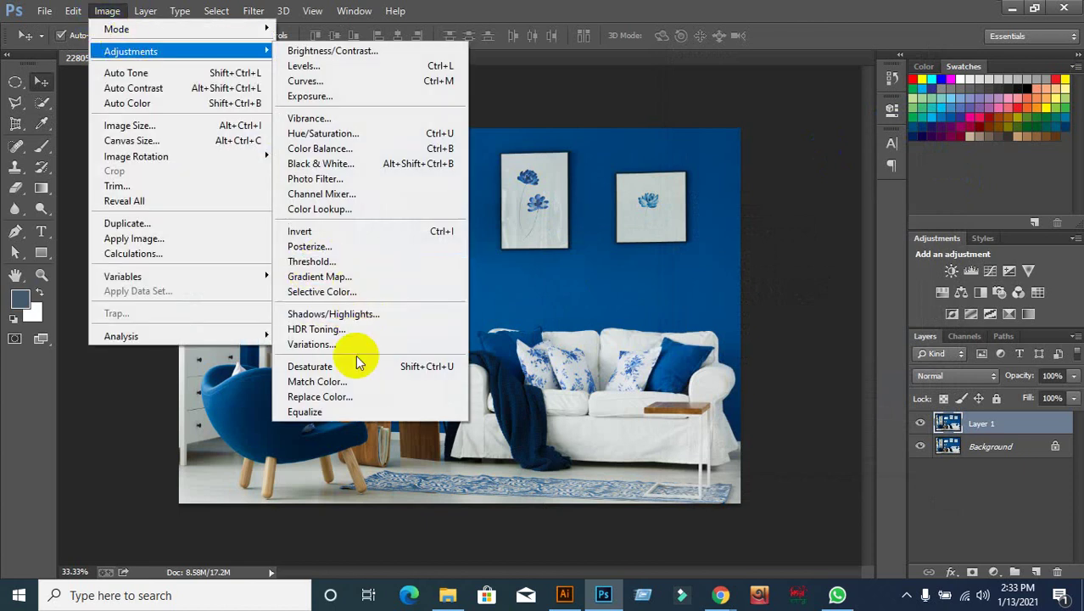
pyautogui.click(337, 401)
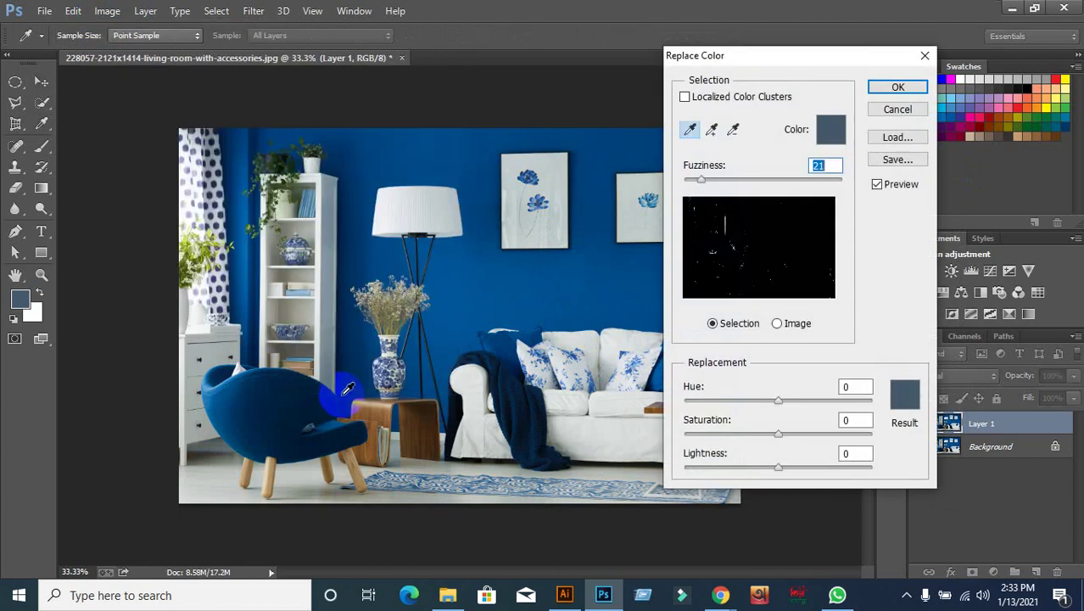
pyautogui.click(228, 132)
pyautogui.click(307, 129)
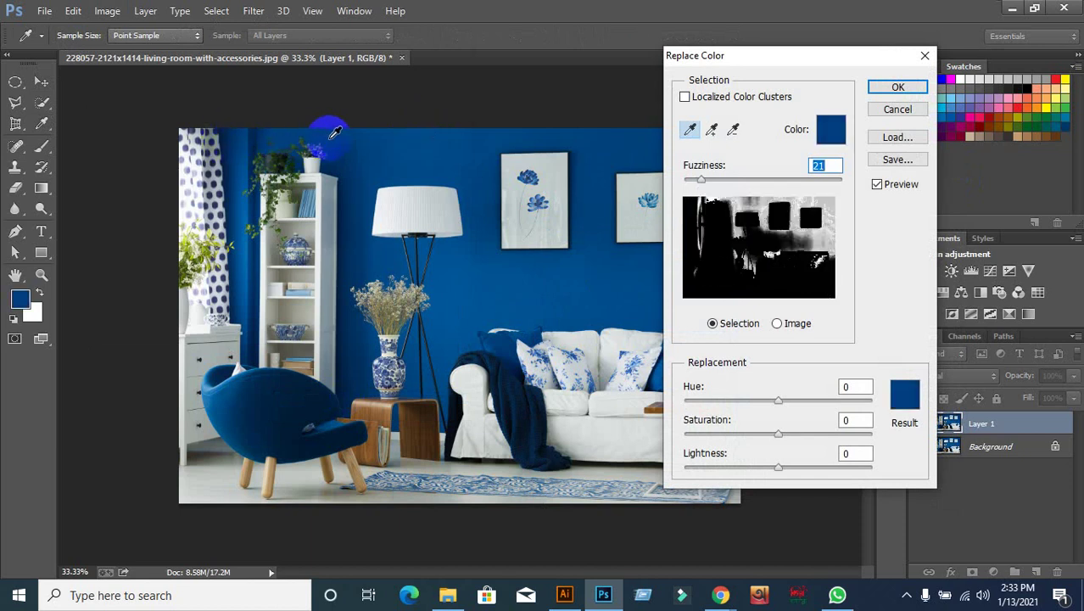
pyautogui.click(352, 135)
pyautogui.click(422, 137)
pyautogui.click(521, 123)
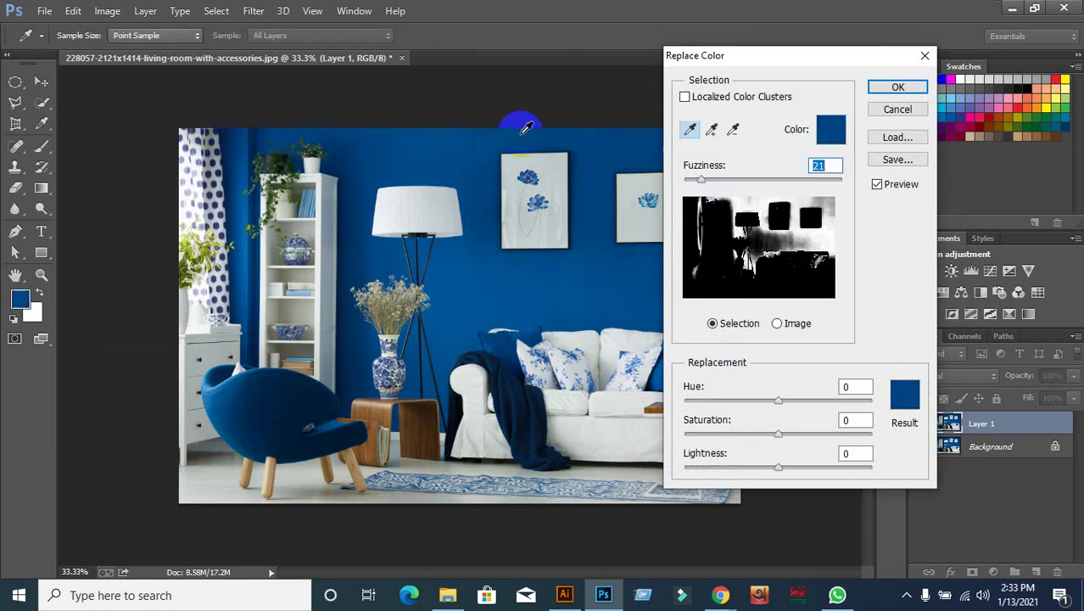
pyautogui.click(598, 153)
pyautogui.click(607, 277)
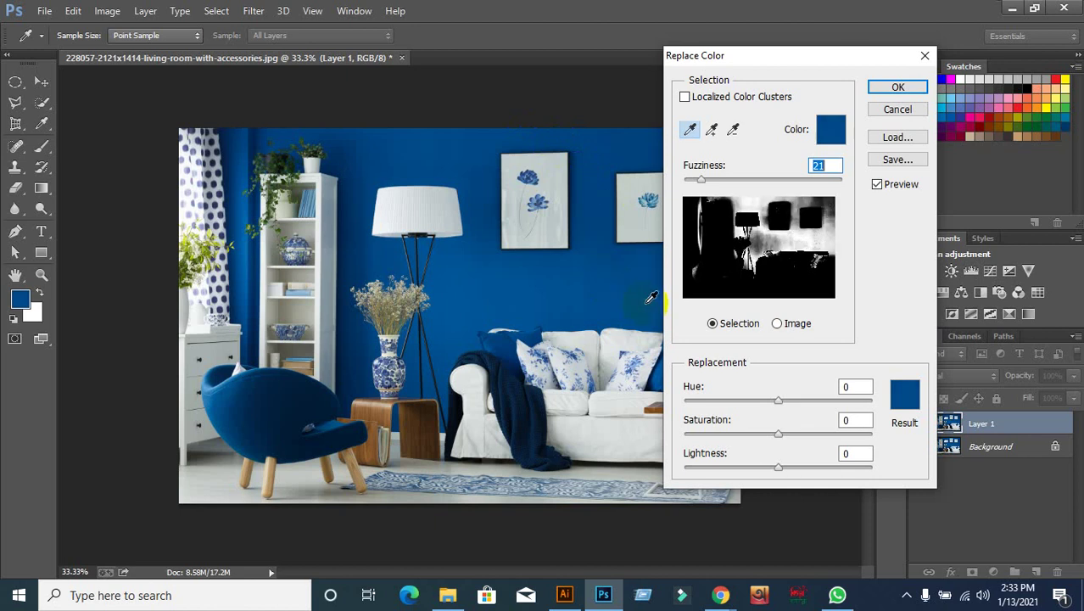
# Step: Sample the chair's navy and lighter blues, resample the wall, and move the dialog aside
pyautogui.click(276, 388)
pyautogui.moveTo(219, 390); pyautogui.dragTo(369, 437)
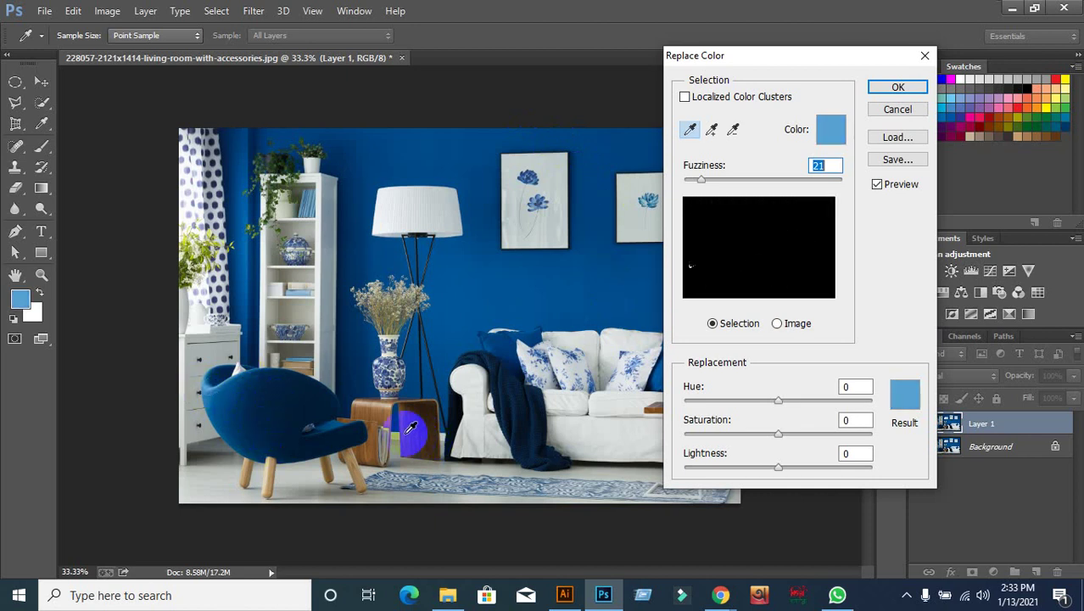
pyautogui.click(766, 242)
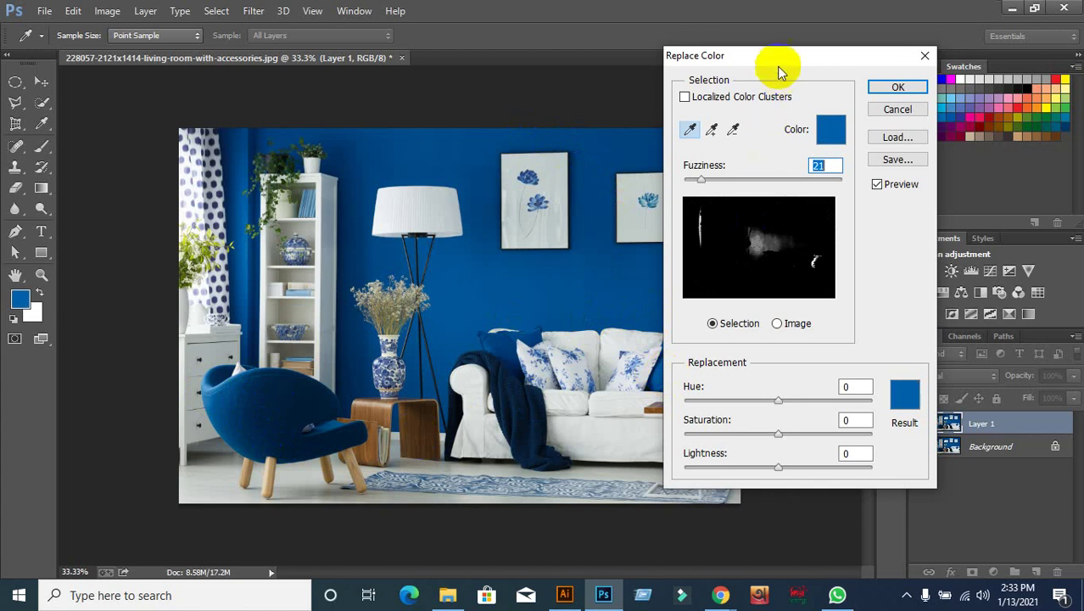
pyautogui.moveTo(773, 55); pyautogui.dragTo(897, 48)
# Step: With Add to Sample, add the upper wall and both blue cushions to the selection
pyautogui.click(837, 121)
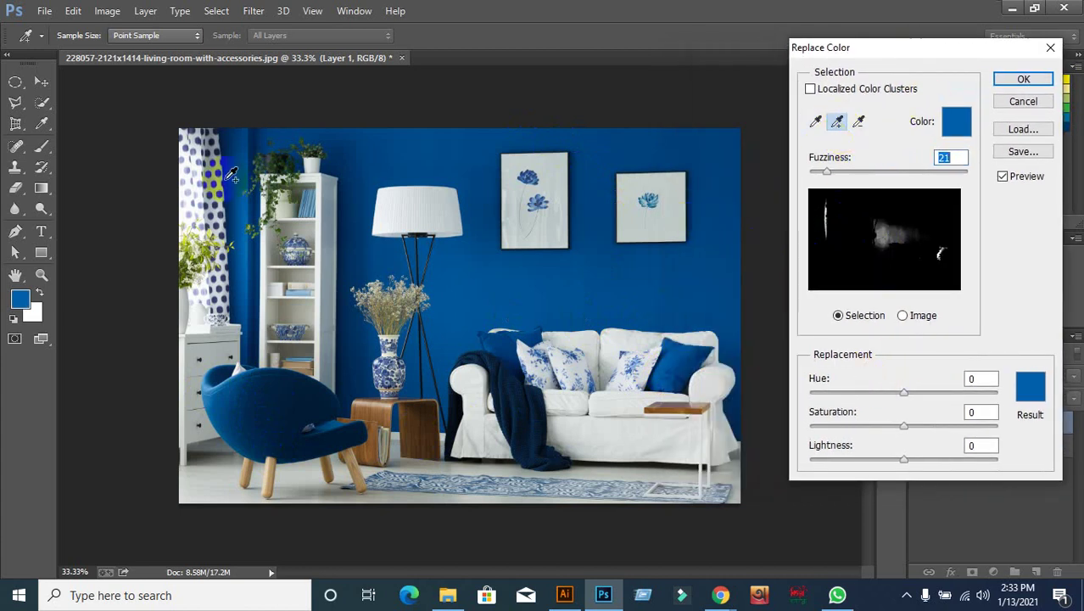
pyautogui.click(260, 148)
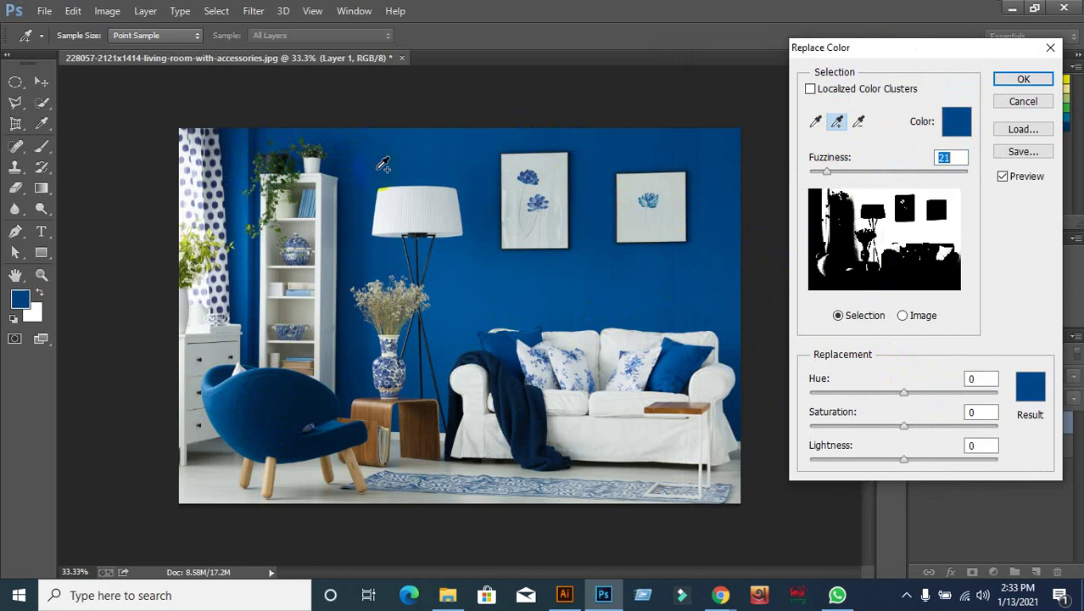
pyautogui.click(455, 153)
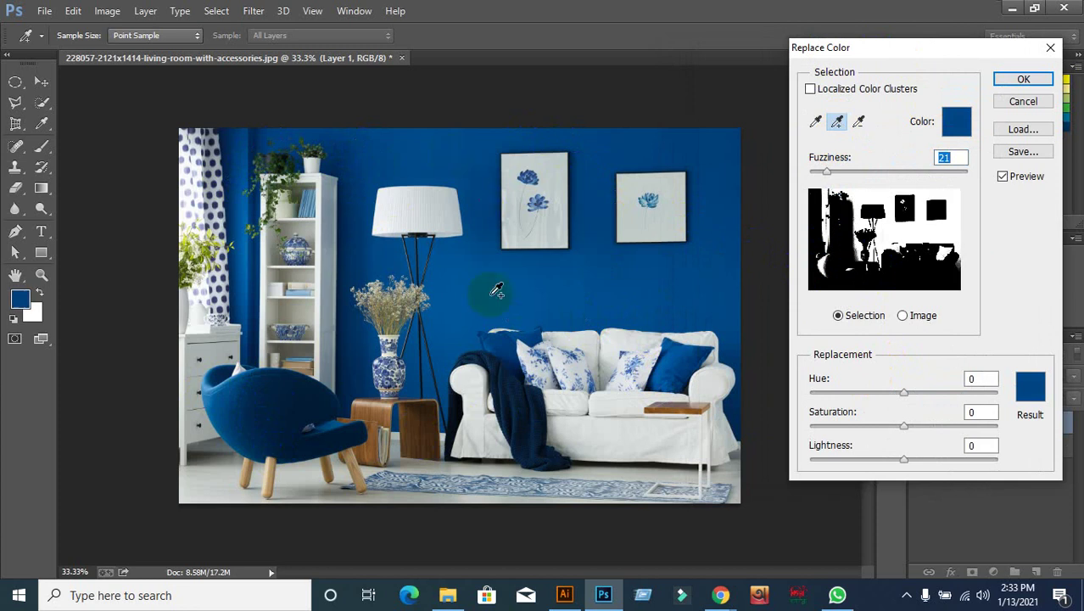
pyautogui.click(706, 338)
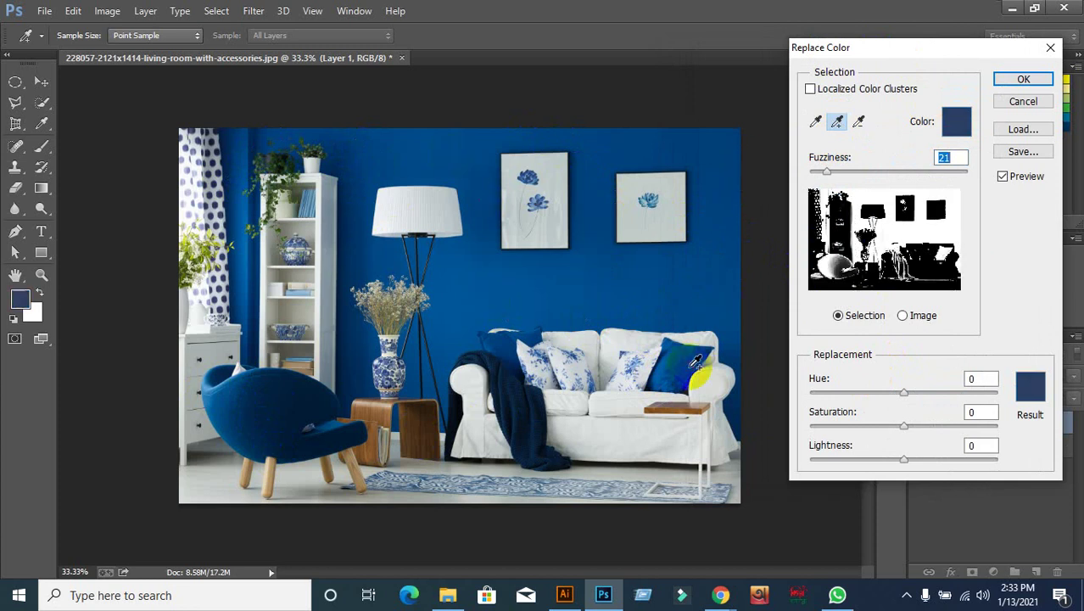
pyautogui.click(533, 338)
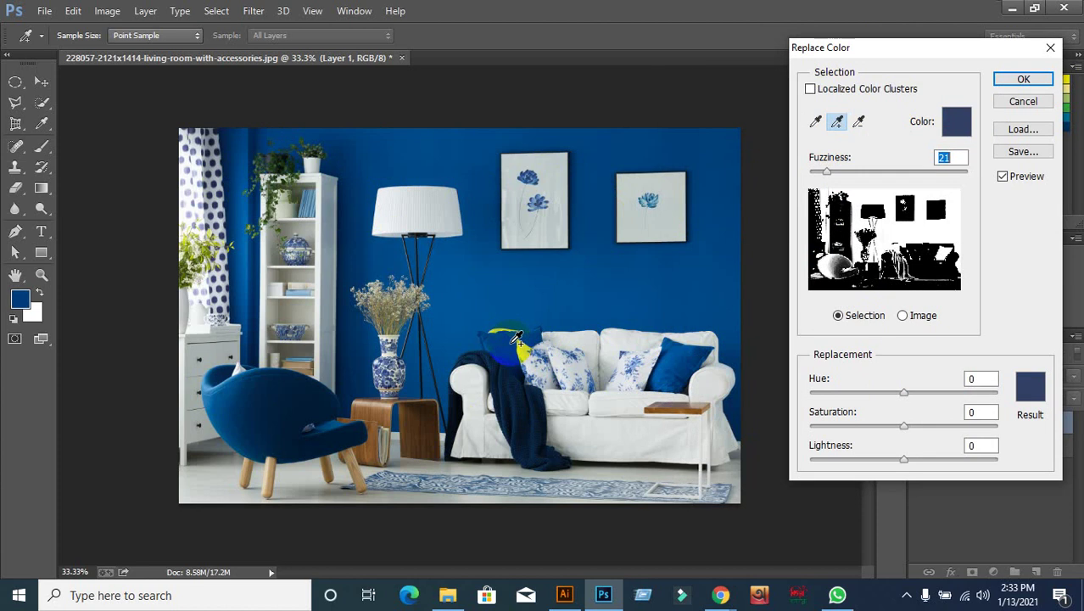
# Step: Preview a Hue shift on the sampled blues, cancel it, and reopen Image > Adjustments
pyautogui.moveTo(907, 400)
pyautogui.mouseDown()
pyautogui.moveTo(944, 389)
pyautogui.moveTo(888, 392)
pyautogui.moveTo(928, 383)
pyautogui.moveTo(902, 391)
pyautogui.mouseUp()
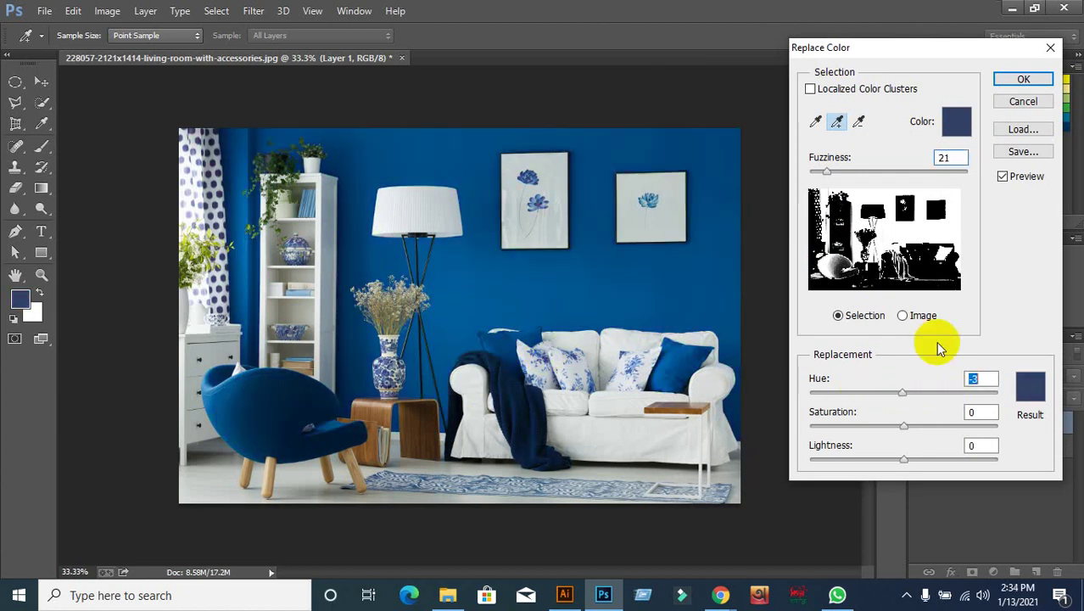
pyautogui.click(1035, 98)
pyautogui.click(115, 12)
pyautogui.moveTo(130, 52)
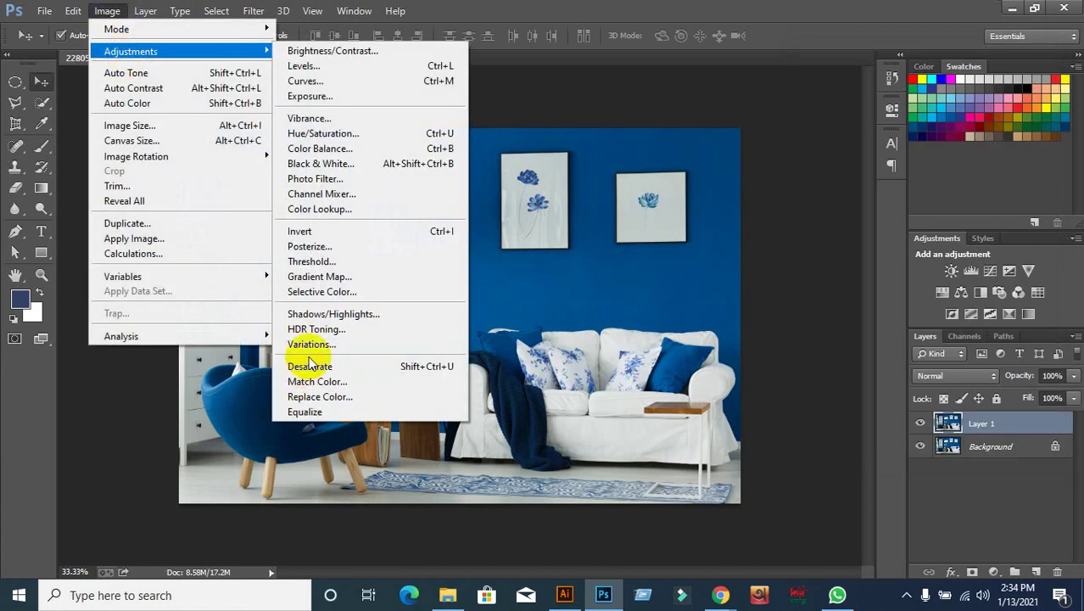
# Step: Reopen Replace Color and sample the chair's navy, the wall's medium blue and the chair's light blue
pyautogui.click(324, 398)
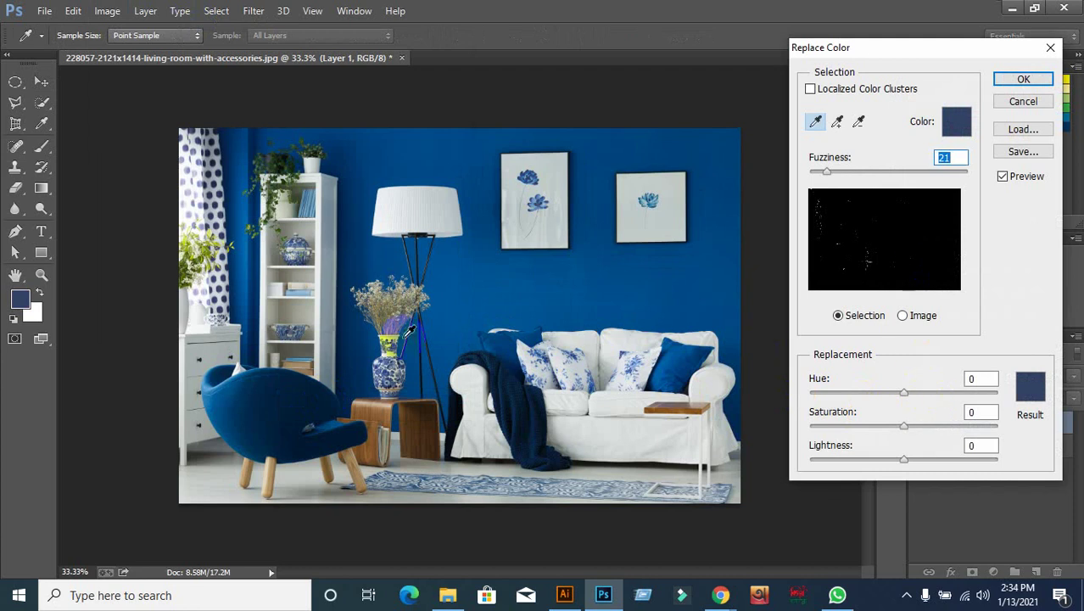
pyautogui.click(368, 229)
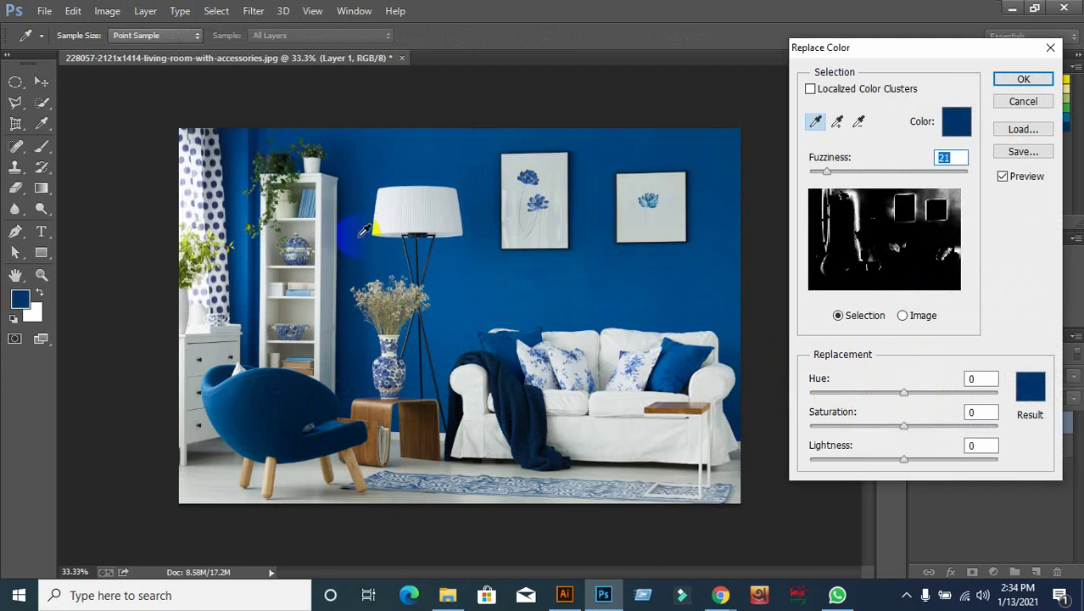
pyautogui.click(297, 387)
pyautogui.click(649, 246)
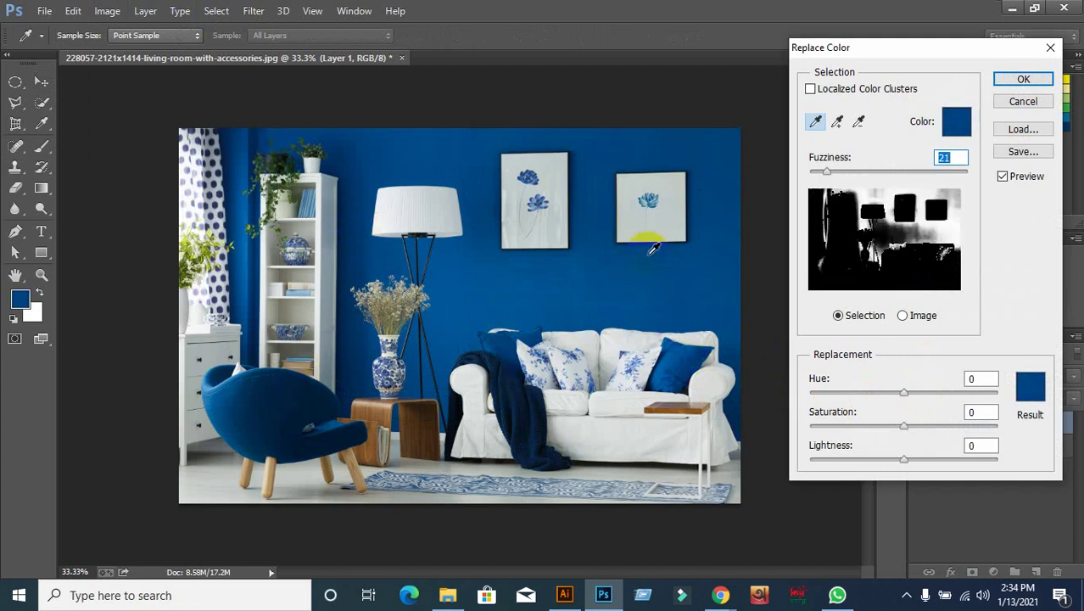
pyautogui.click(207, 382)
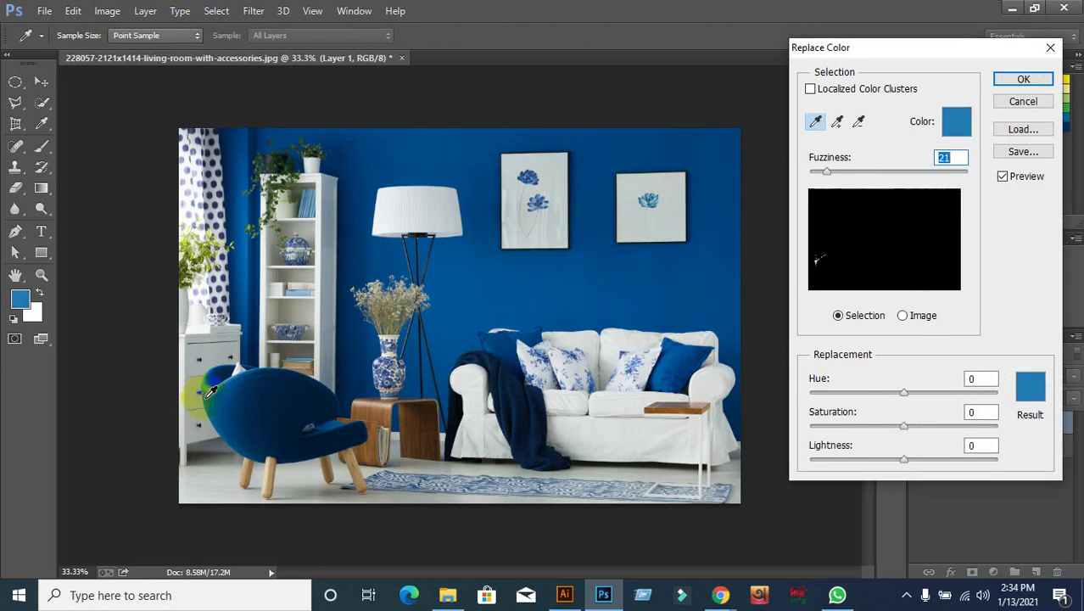
pyautogui.click(1043, 390)
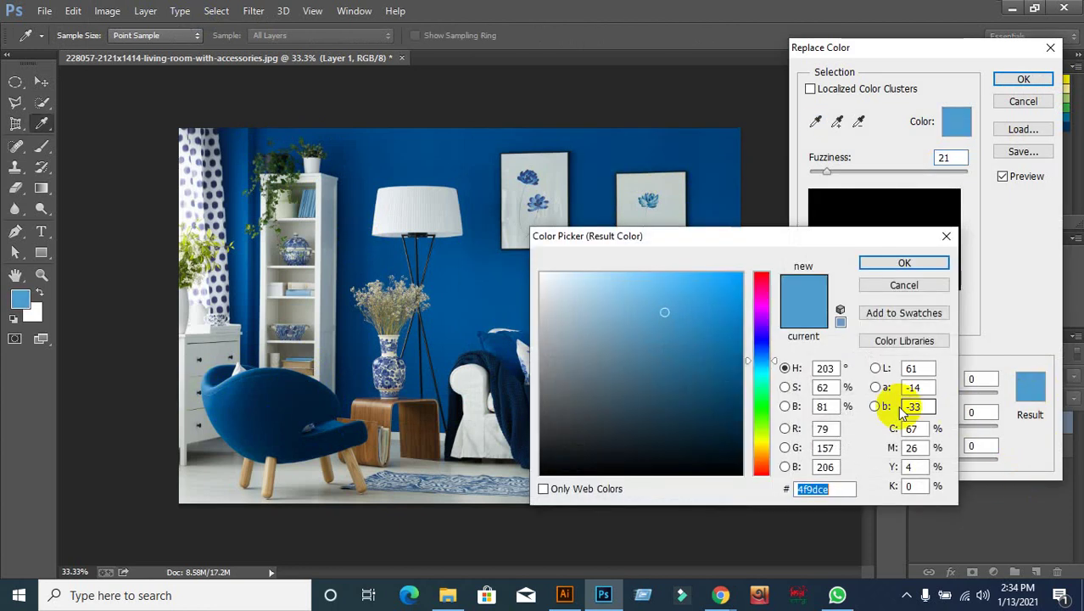
# Step: Cancel the trial picker colours and set the replacement Hue to -12
pyautogui.click(766, 288)
pyautogui.moveTo(759, 324); pyautogui.dragTo(763, 407)
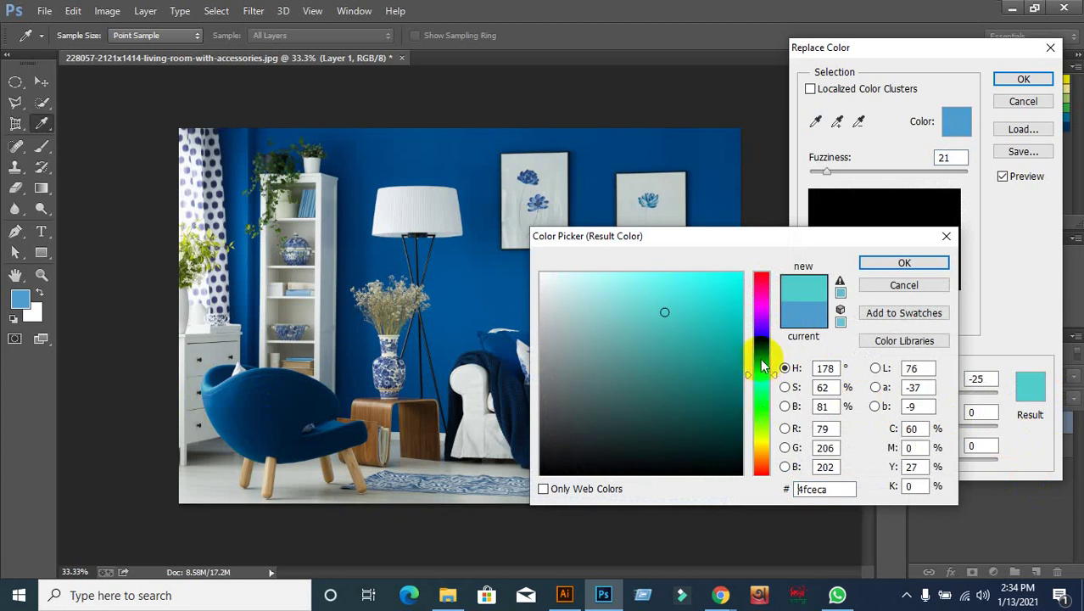
pyautogui.click(763, 306)
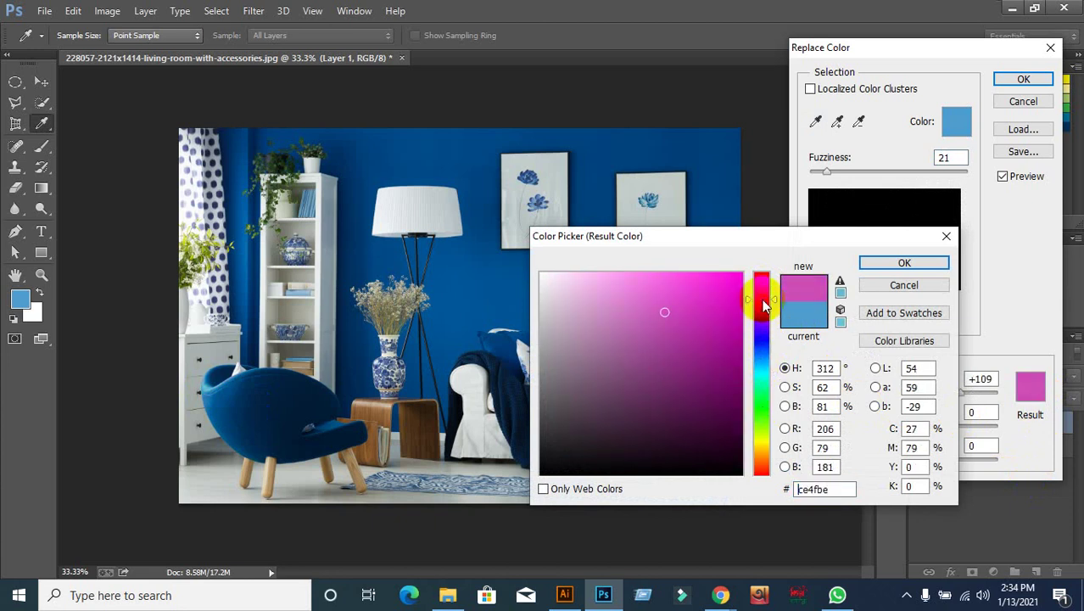
pyautogui.click(882, 284)
pyautogui.moveTo(905, 392); pyautogui.dragTo(898, 396)
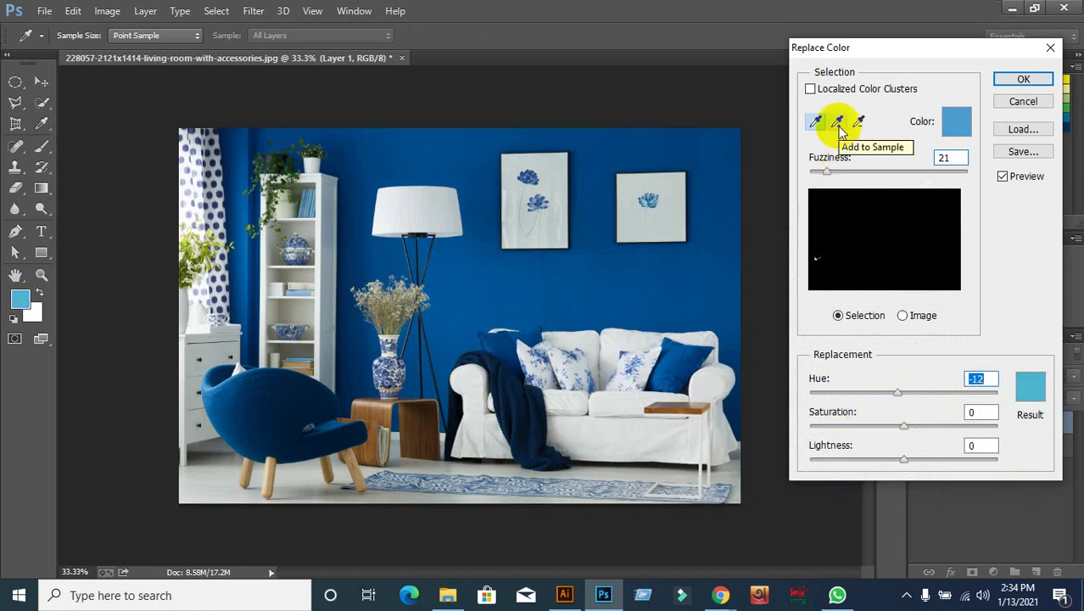
# Step: Add the wall blue near the lamp and the chair's blues to the sample
pyautogui.click(839, 125)
pyautogui.click(439, 197)
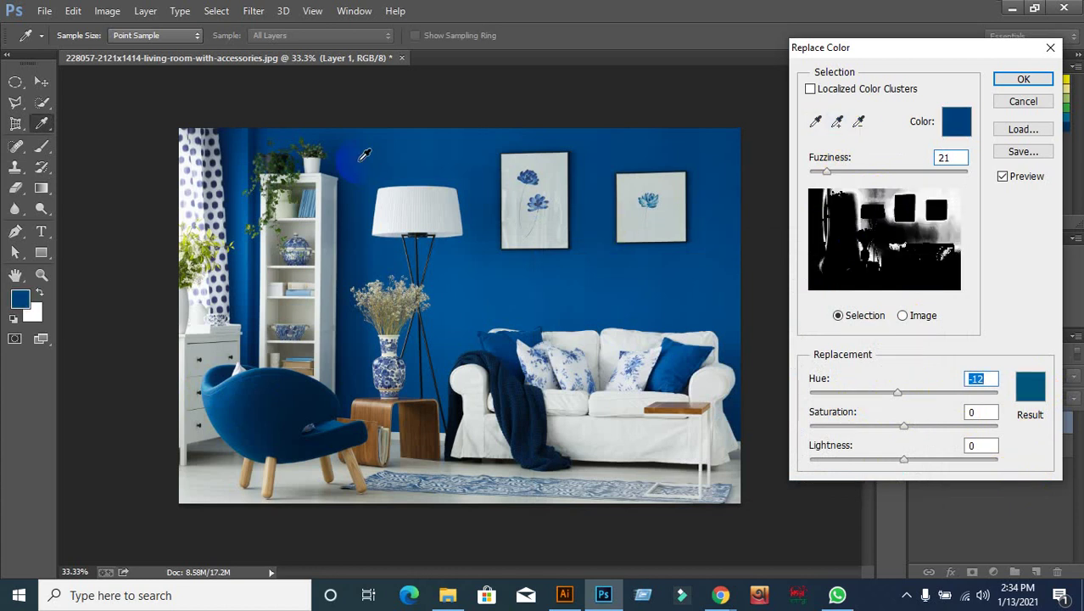
pyautogui.click(305, 395)
pyautogui.click(204, 382)
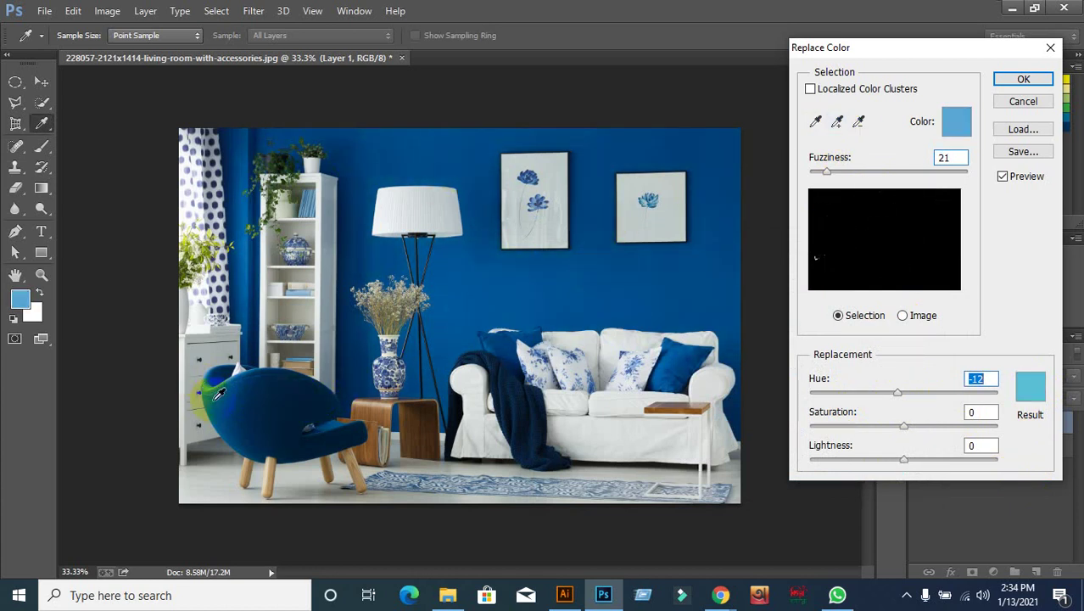
pyautogui.click(286, 427)
pyautogui.click(702, 279)
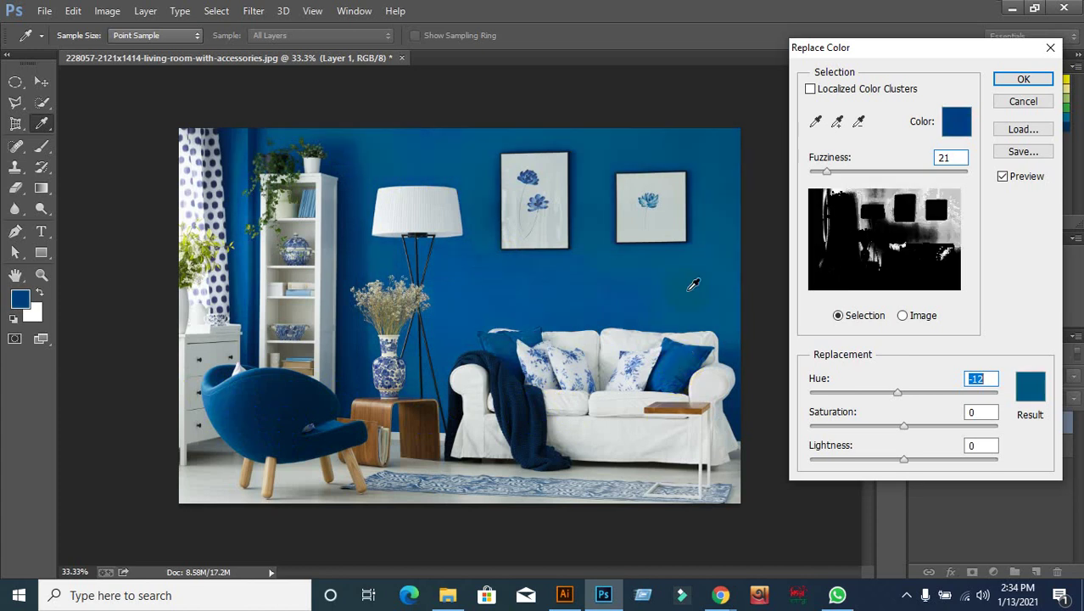
pyautogui.click(1030, 388)
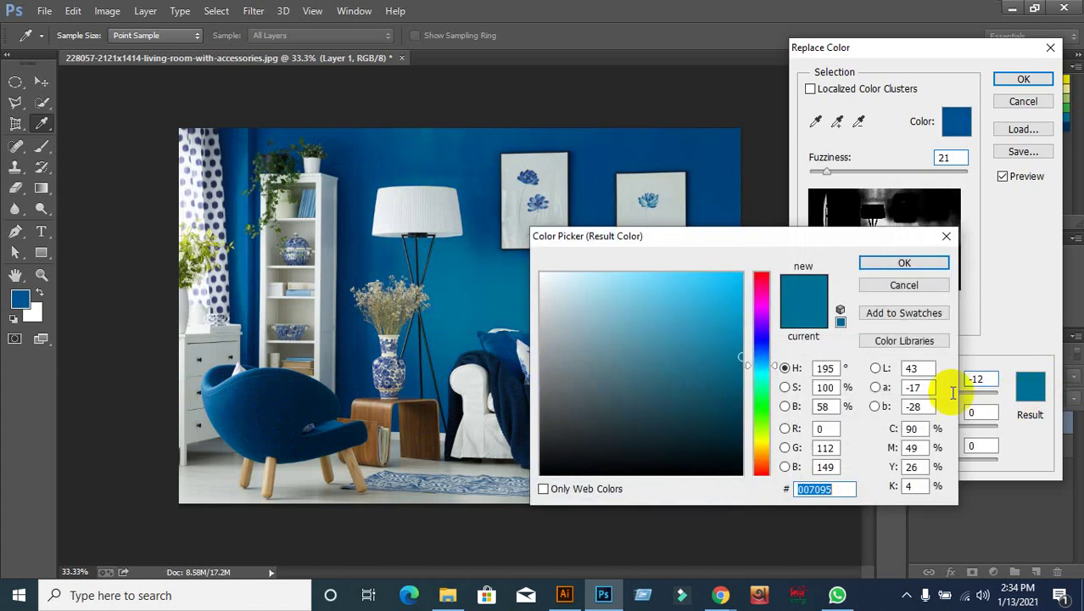
# Step: Preview magenta, crimson and darker blue result colours, then cancel, keeping Hue -12
pyautogui.click(759, 312)
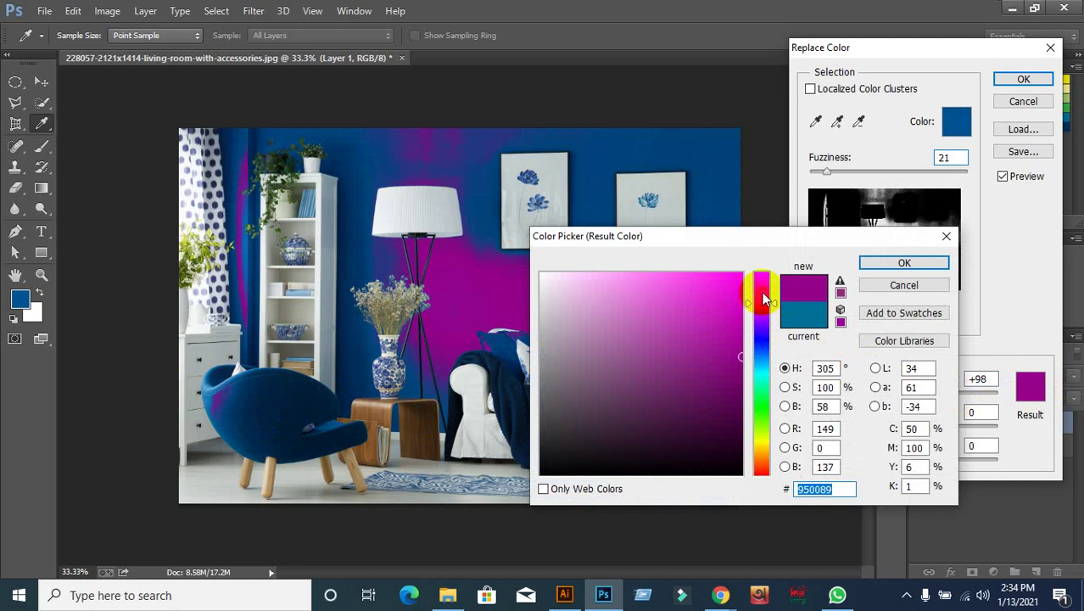
pyautogui.moveTo(763, 299); pyautogui.dragTo(763, 294)
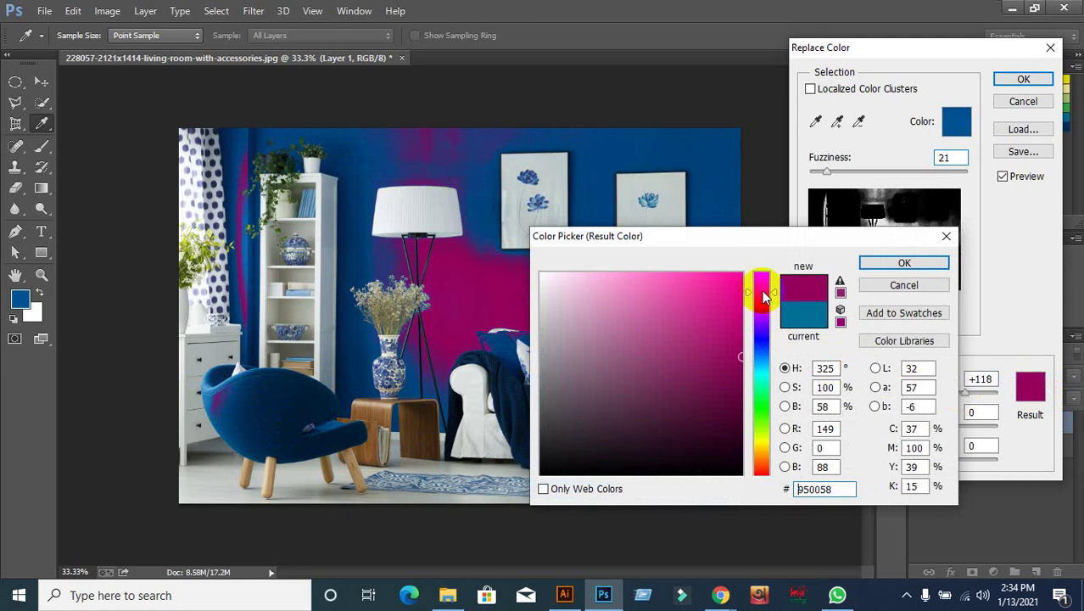
pyautogui.click(703, 176)
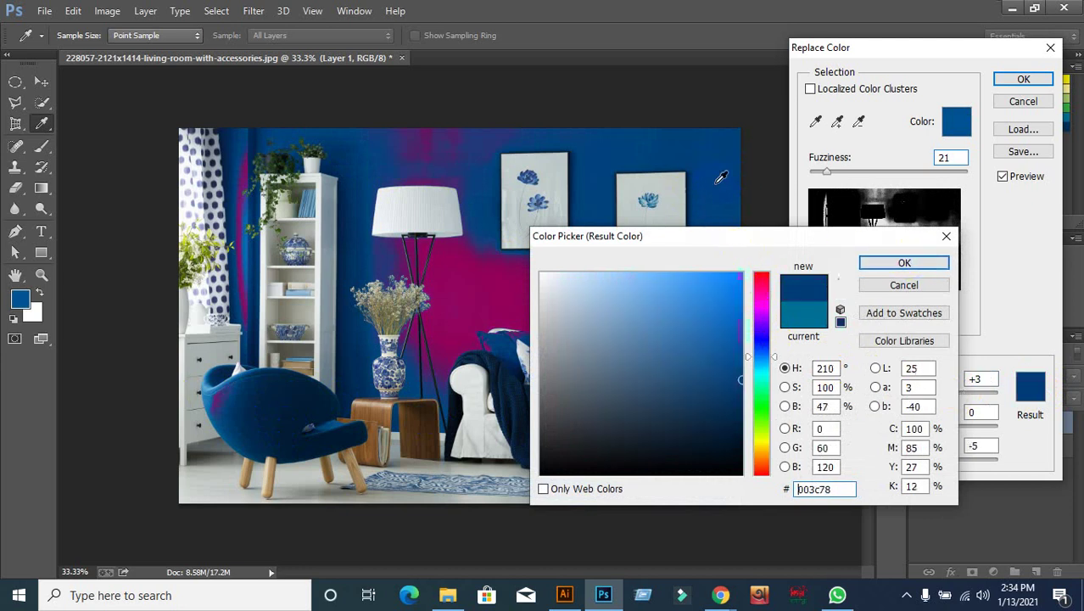
pyautogui.moveTo(758, 340); pyautogui.dragTo(756, 315)
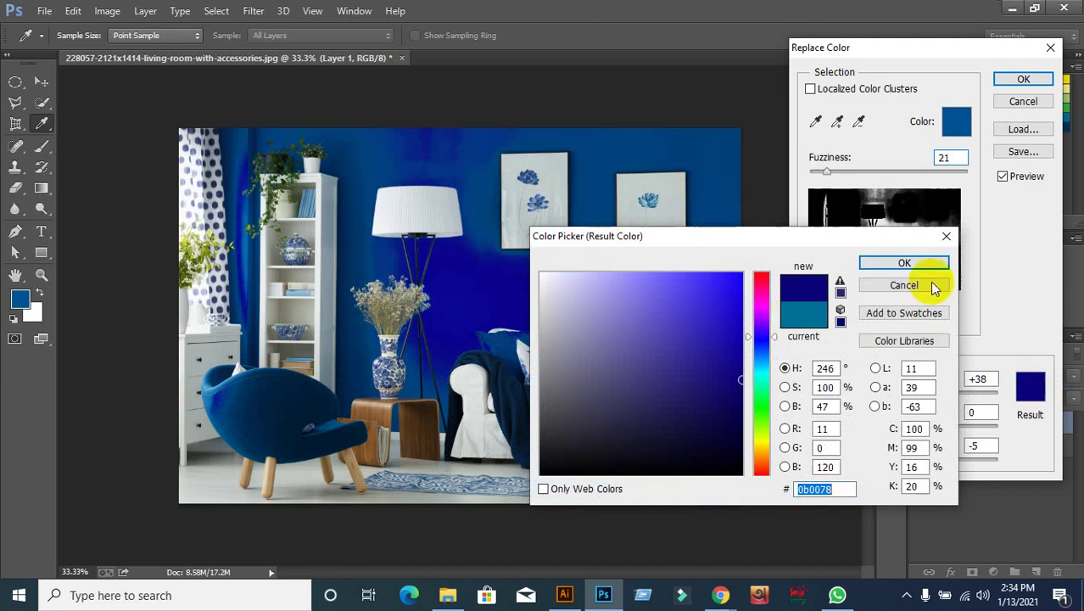
pyautogui.click(903, 285)
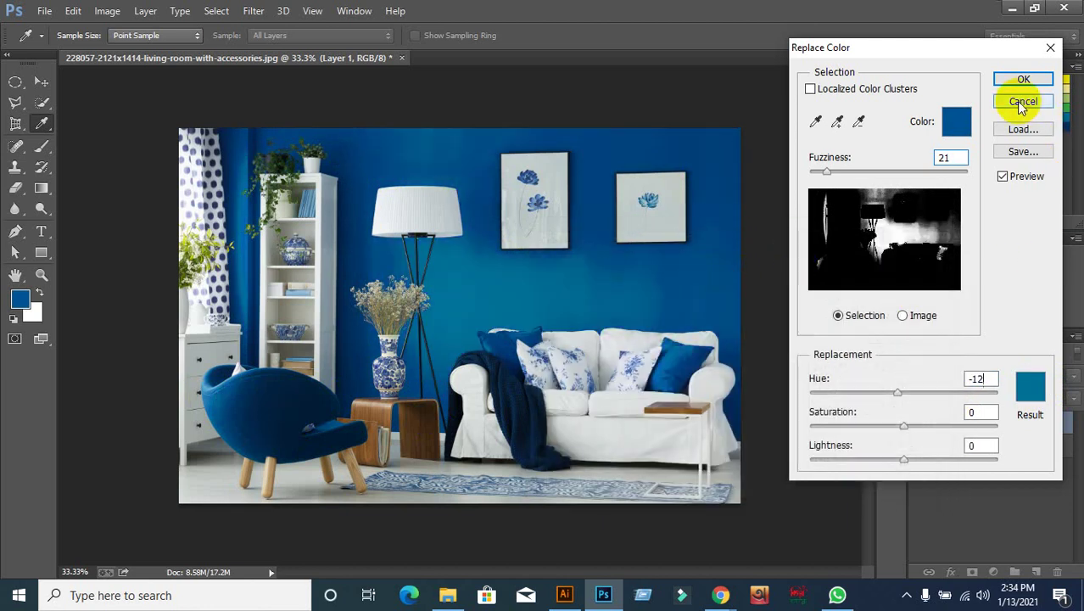
# Step: Confirm the Hue -12 Replace Color on Layer 1 and return to the Image adjustments list
pyautogui.click(1024, 79)
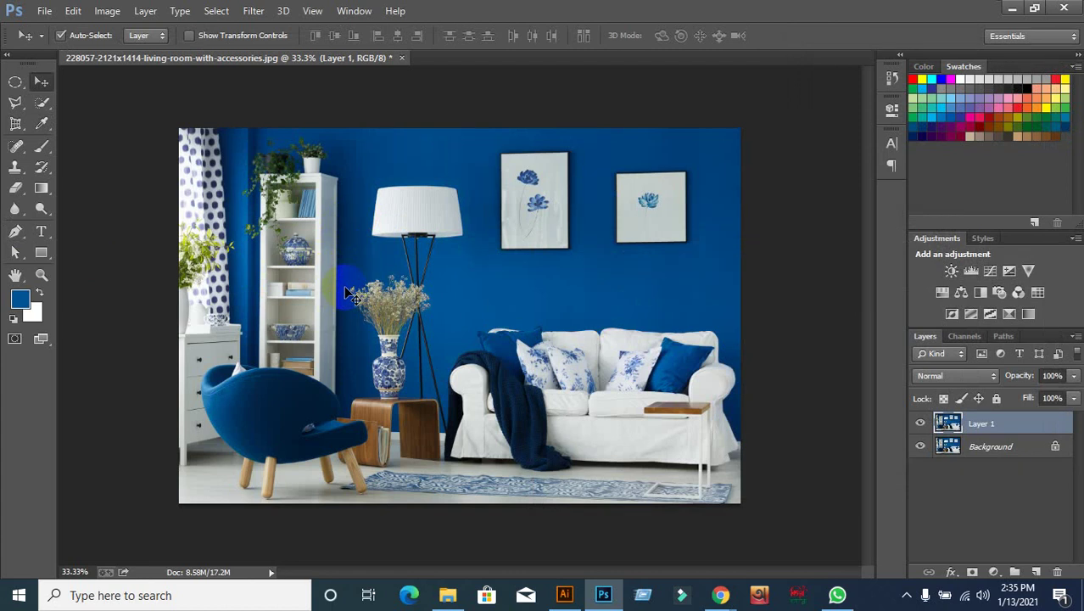
pyautogui.click(95, 187)
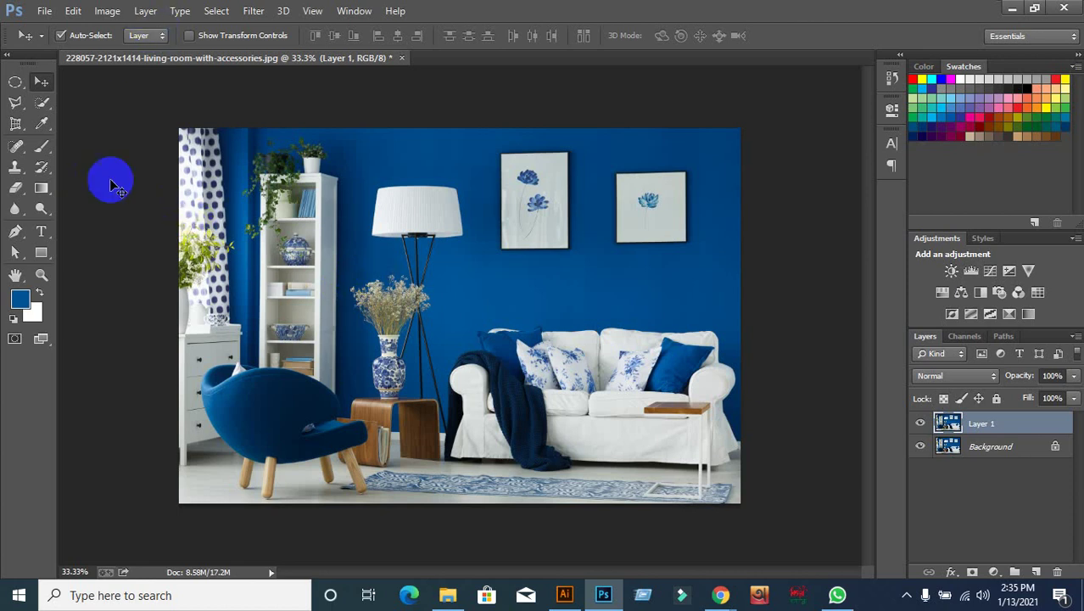
pyautogui.click(95, 11)
pyautogui.moveTo(130, 51)
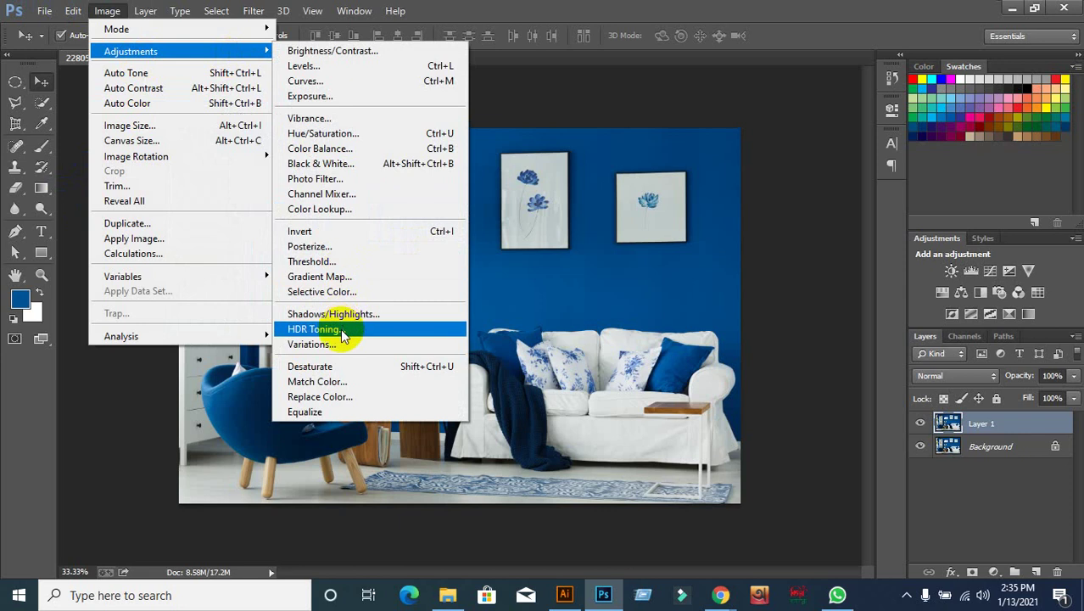
pyautogui.click(327, 396)
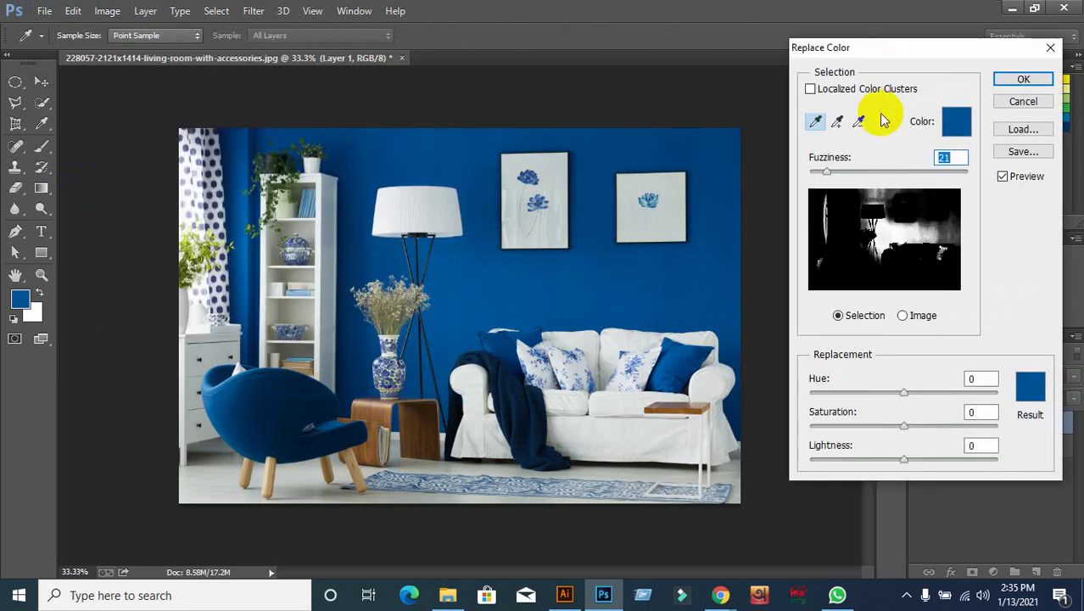
pyautogui.click(837, 124)
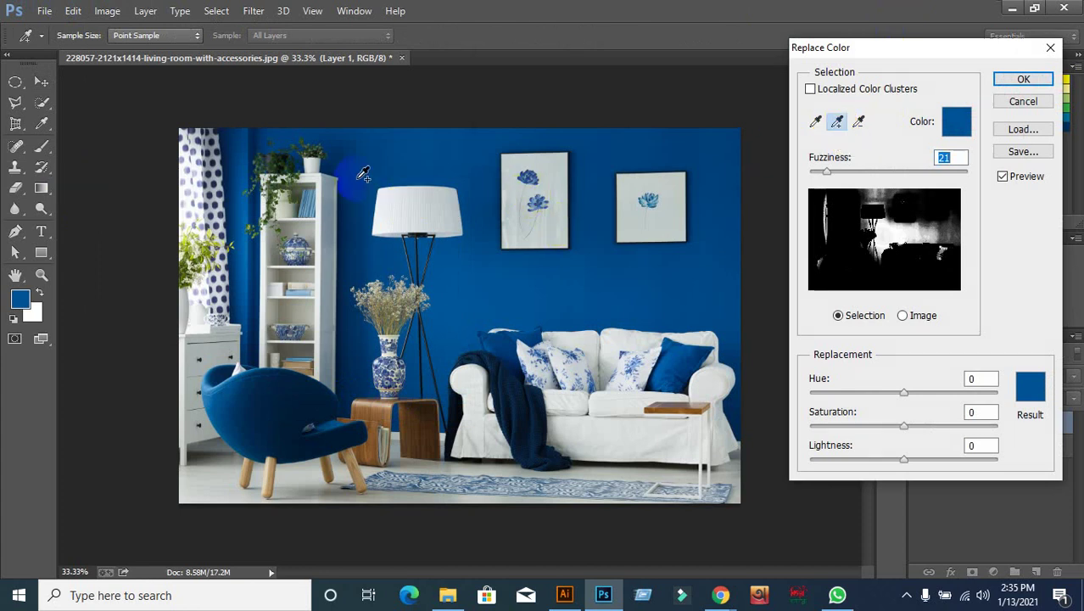
pyautogui.click(1033, 387)
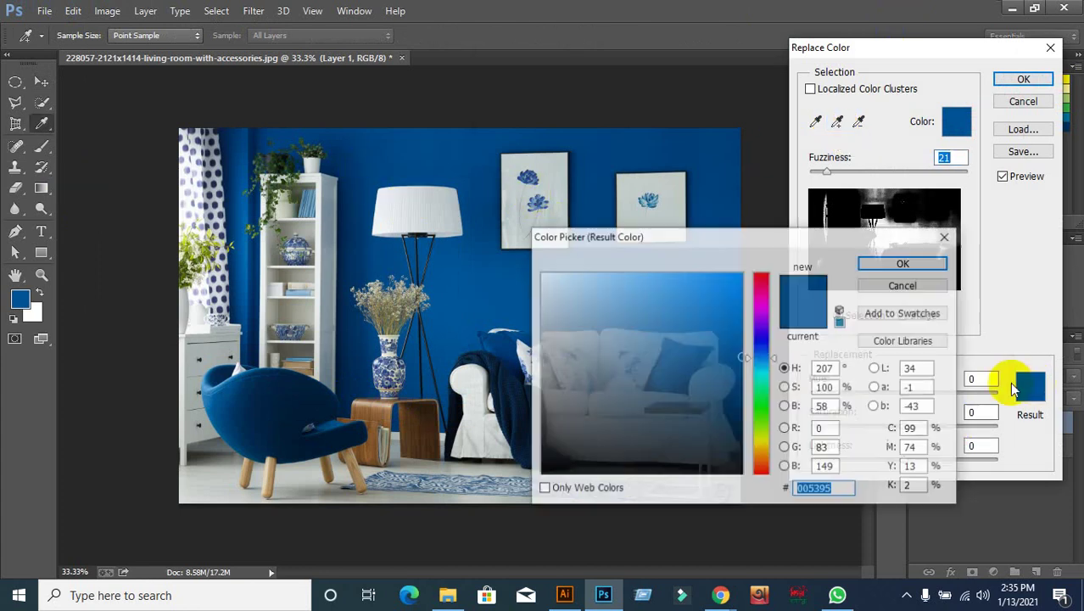
pyautogui.moveTo(727, 327)
pyautogui.mouseDown()
pyautogui.moveTo(749, 303)
pyautogui.moveTo(762, 368)
pyautogui.mouseUp()
pyautogui.click(939, 286)
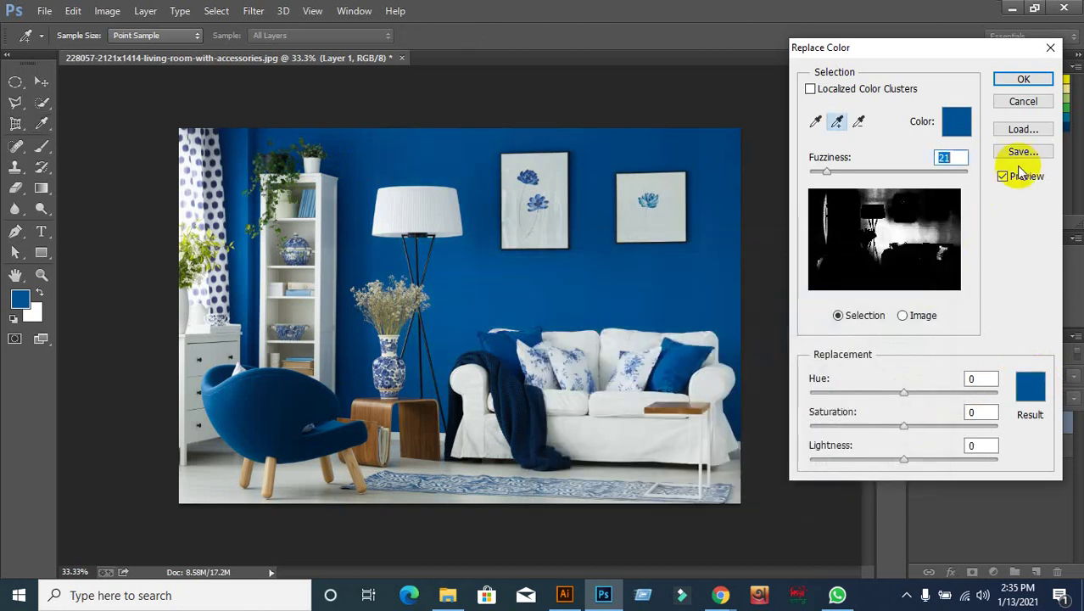
pyautogui.click(1023, 101)
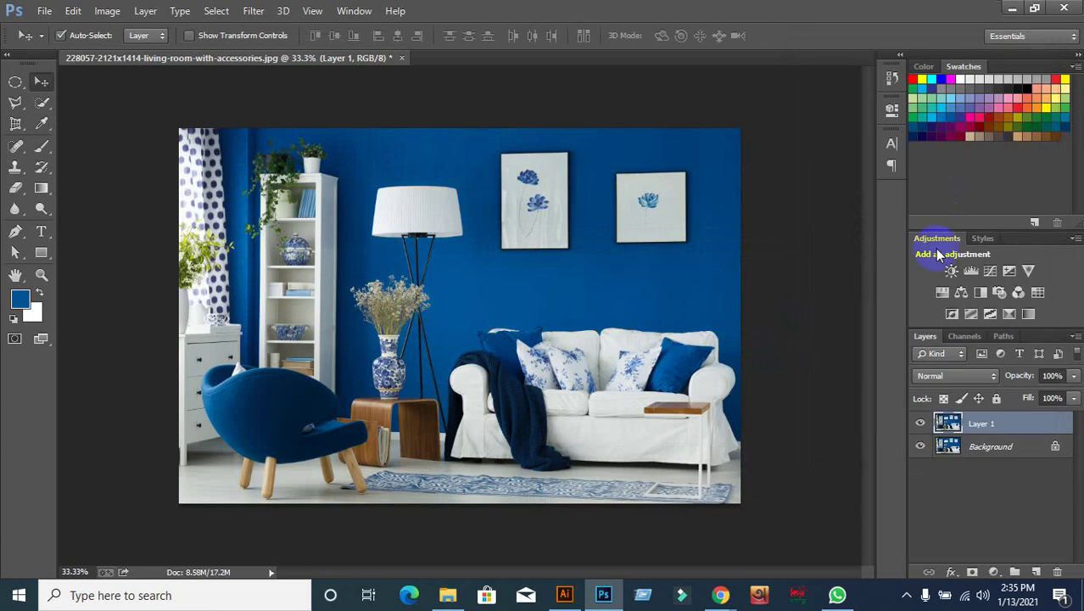
# Step: Delete Layer 1, duplicate the Background with Ctrl+J, and start Replace Color
pyautogui.click(1057, 572)
pyautogui.click(490, 236)
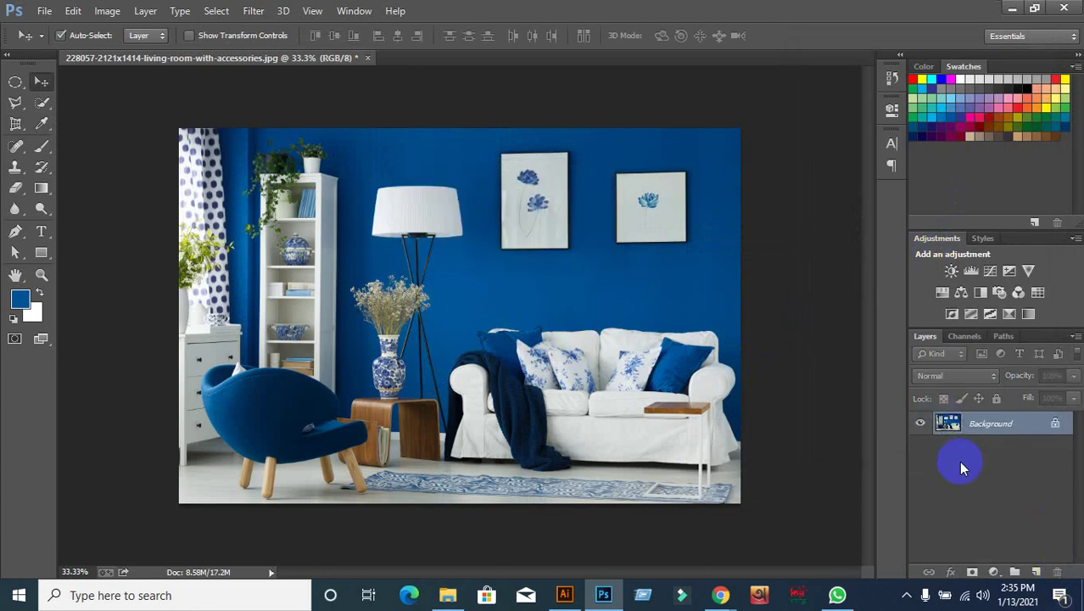
pyautogui.hotkey('ctrl', 'j')
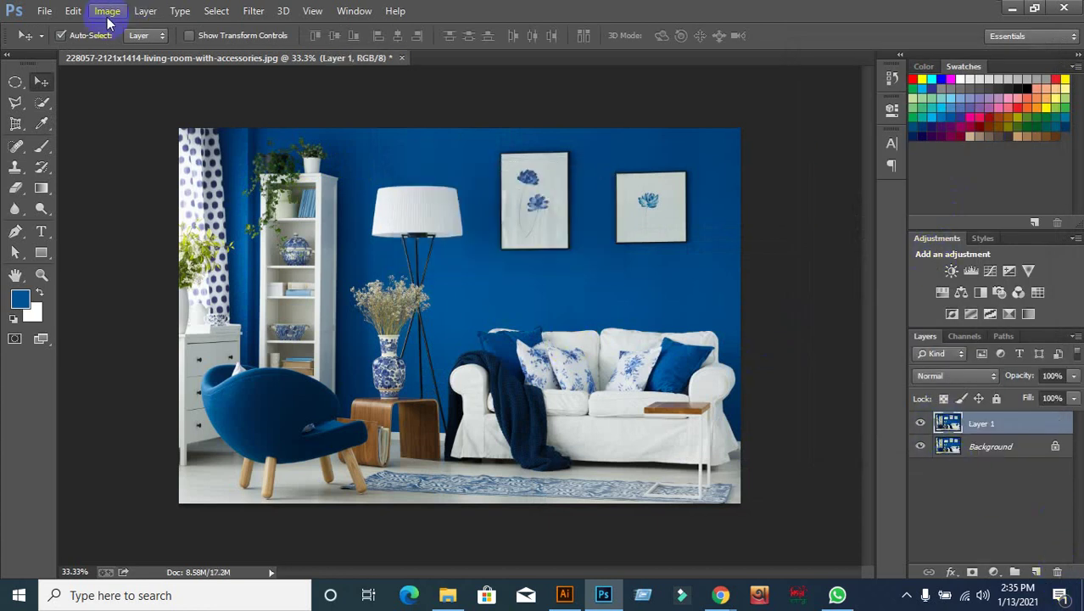
pyautogui.click(108, 12)
pyautogui.moveTo(131, 52)
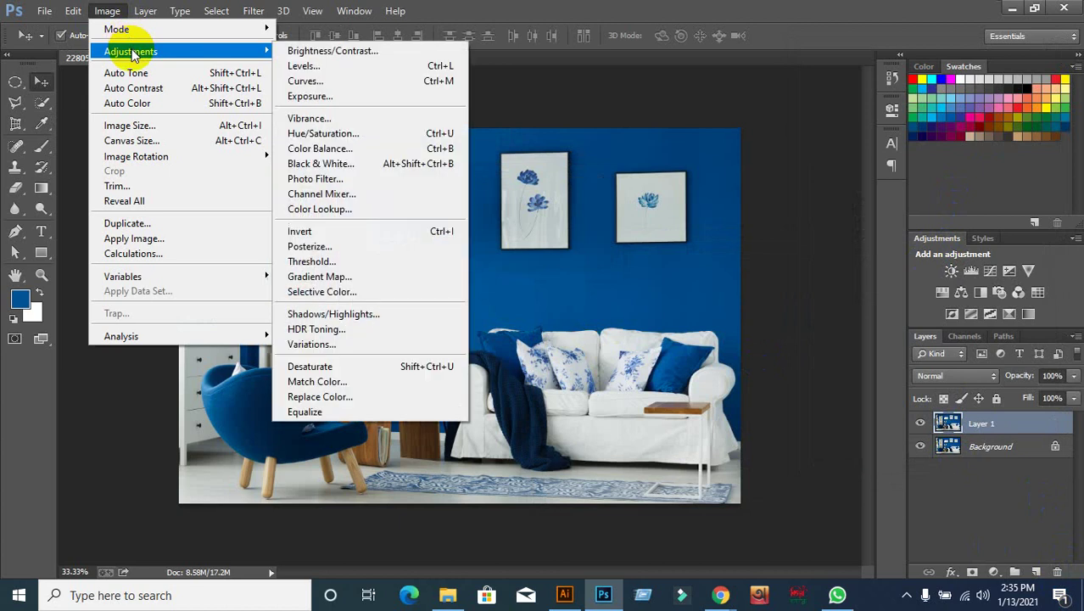
pyautogui.click(339, 397)
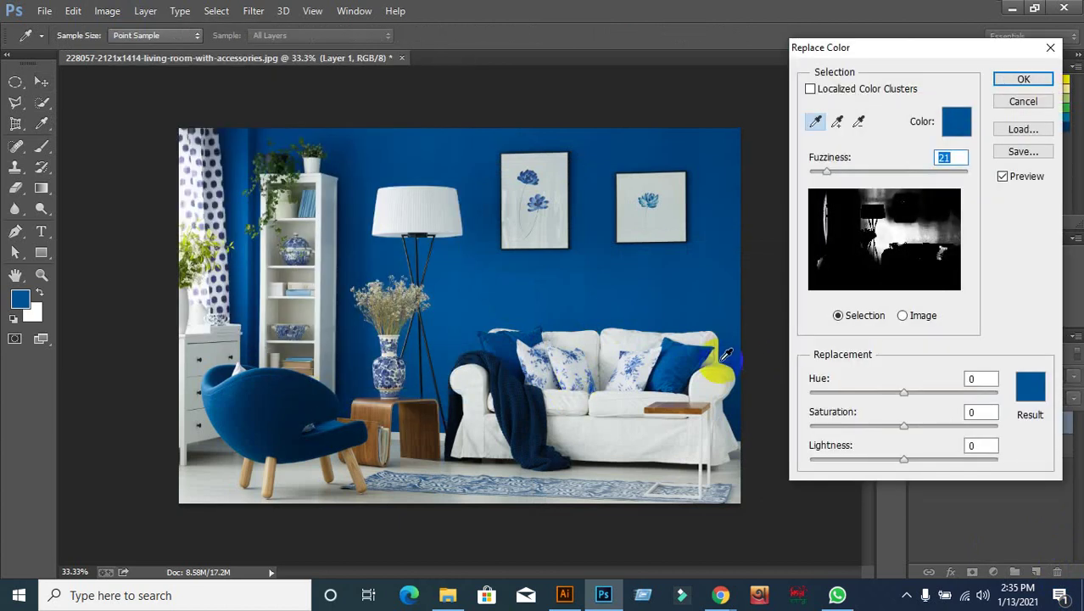
# Step: Try purple, blue, green and yellow-green result colours, then cancel, leaving Hue at 0
pyautogui.click(837, 121)
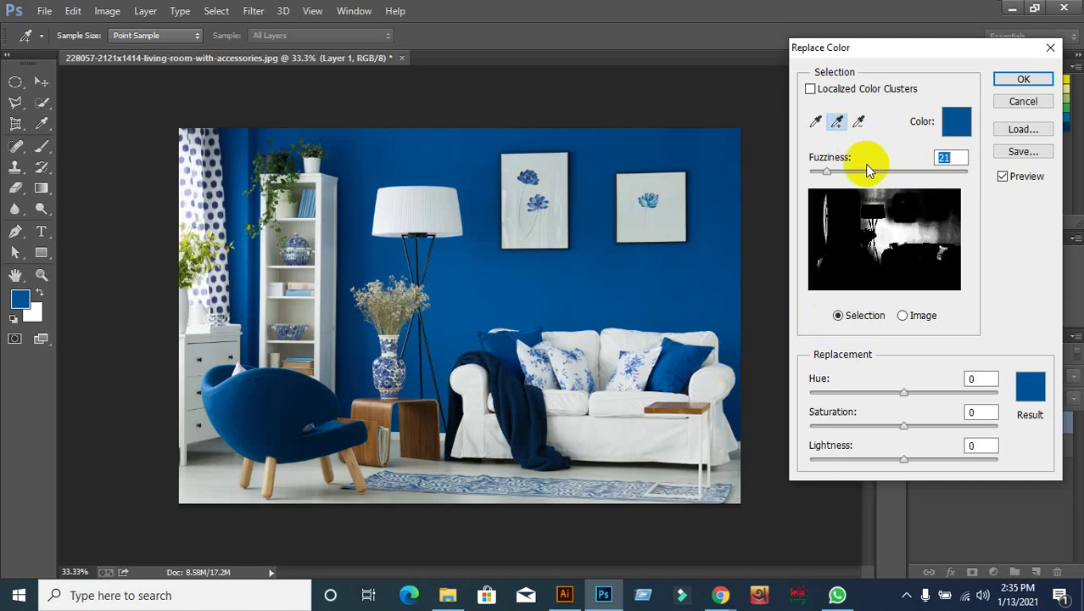
pyautogui.click(1025, 393)
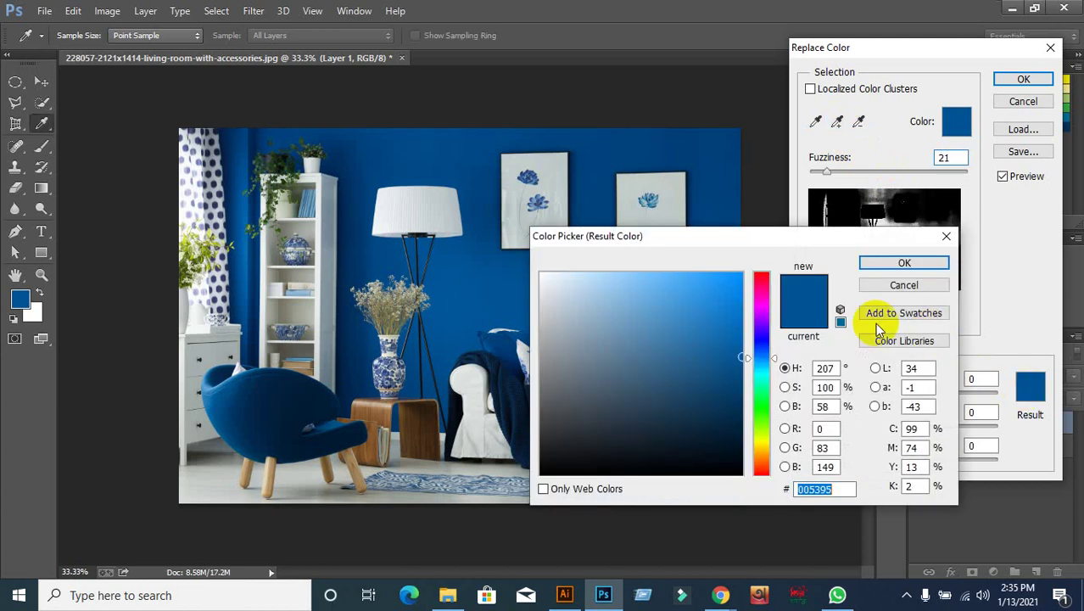
pyautogui.click(761, 310)
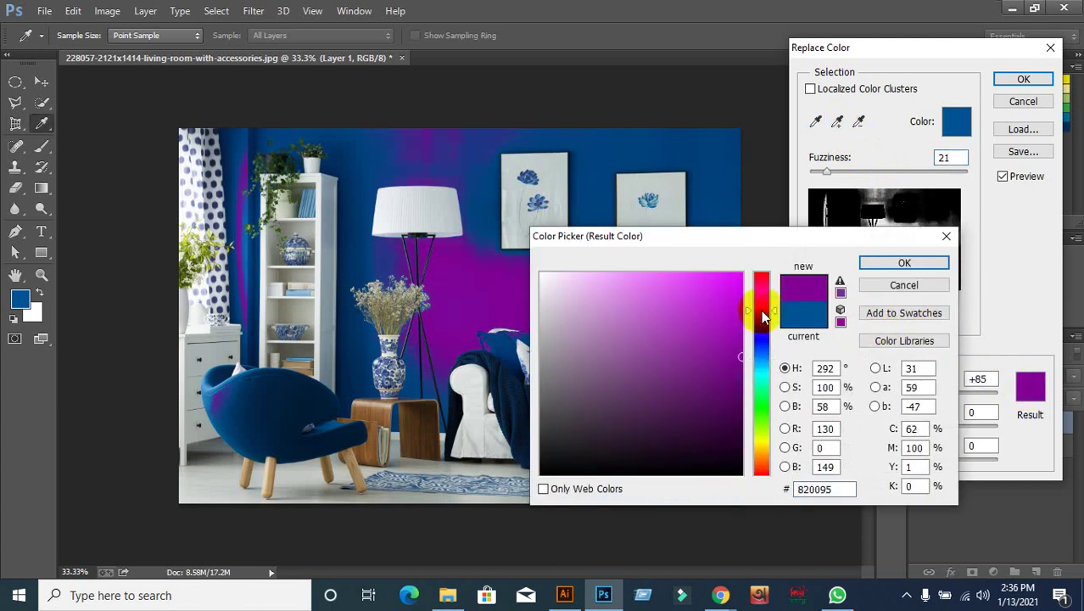
pyautogui.click(761, 350)
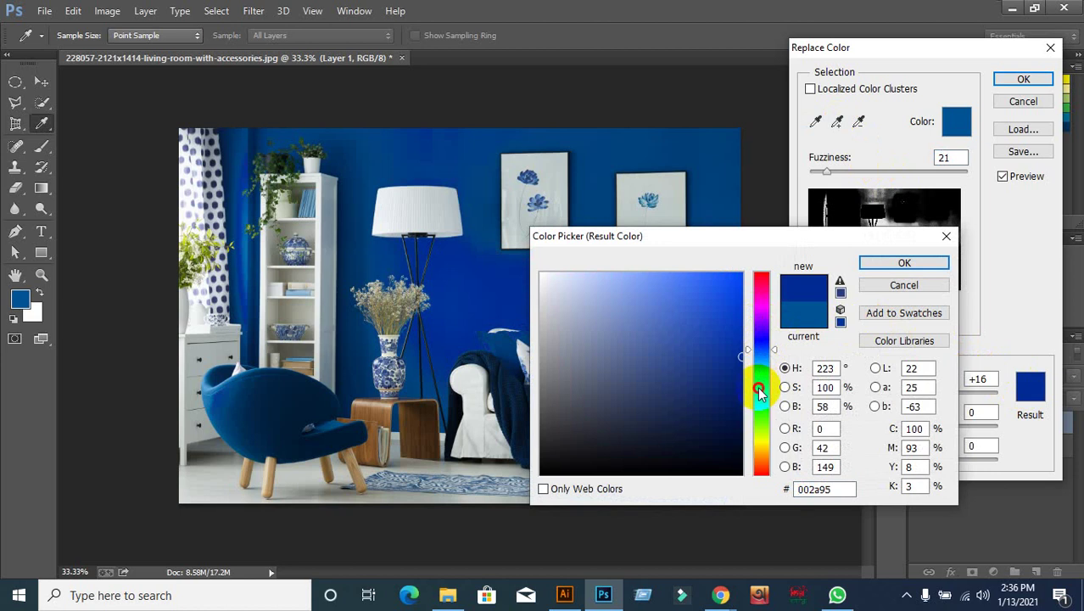
pyautogui.click(758, 389)
pyautogui.click(763, 427)
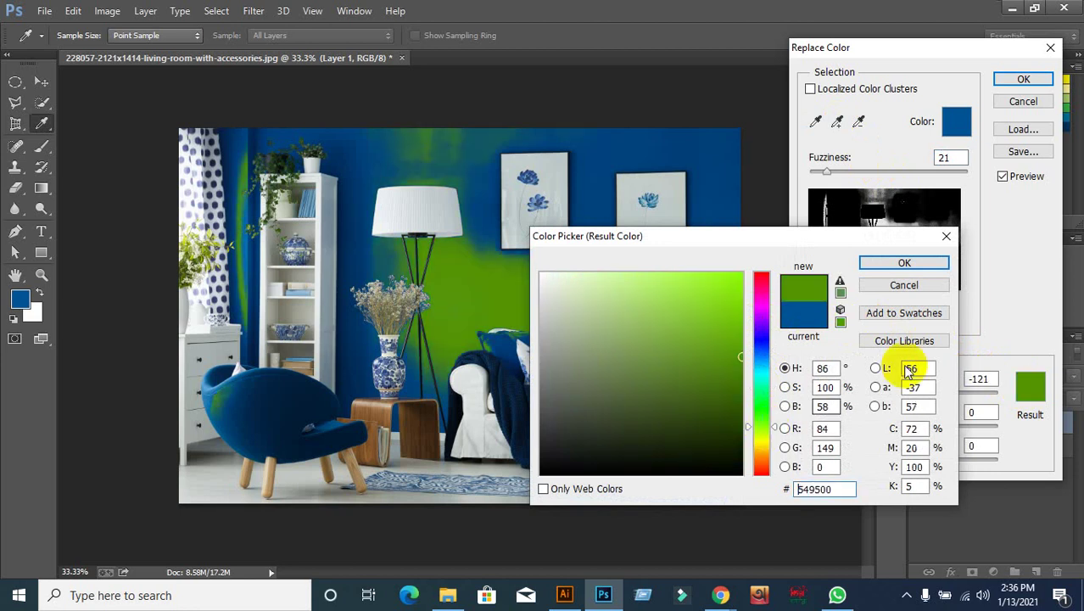
pyautogui.moveTo(798, 237); pyautogui.dragTo(644, 239)
pyautogui.click(787, 292)
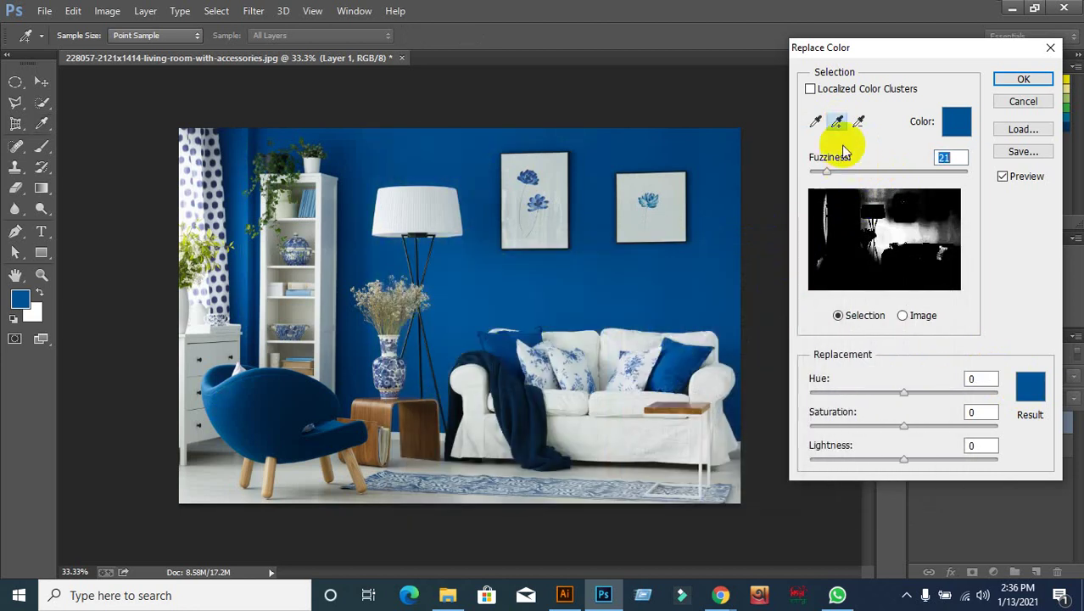
# Step: Add the wall near the plant, above the frames and its right edge, plus the chair's blues, to the sample
pyautogui.click(256, 149)
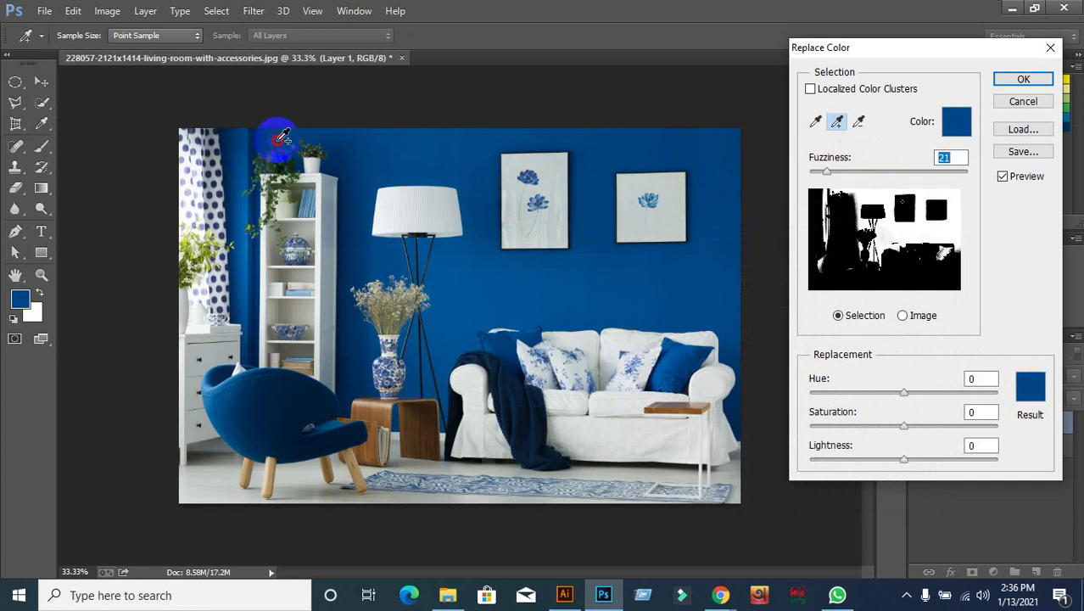
pyautogui.click(366, 142)
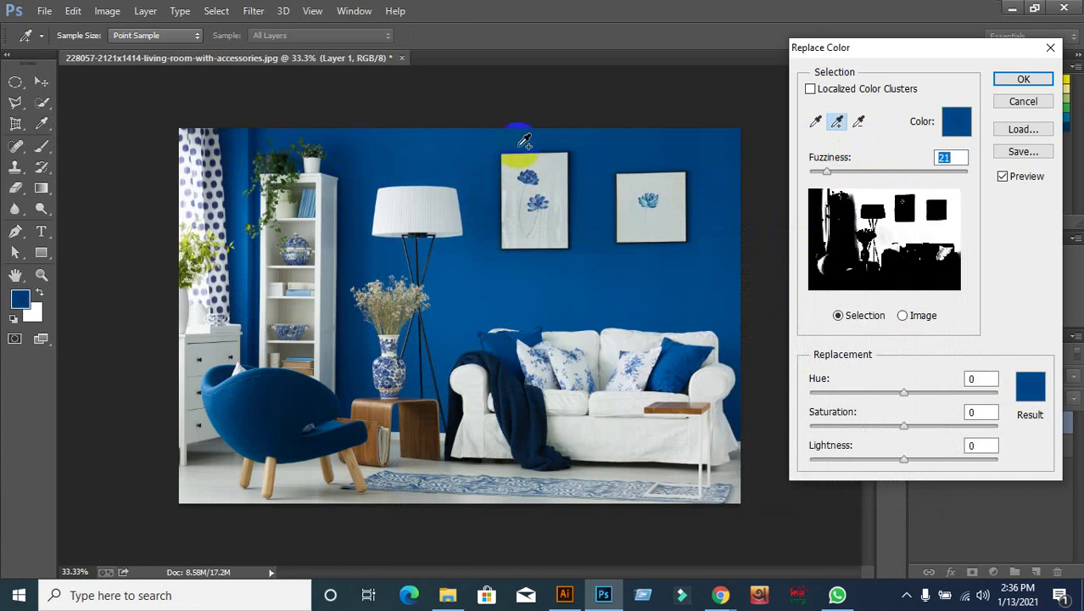
pyautogui.click(570, 154)
pyautogui.click(746, 198)
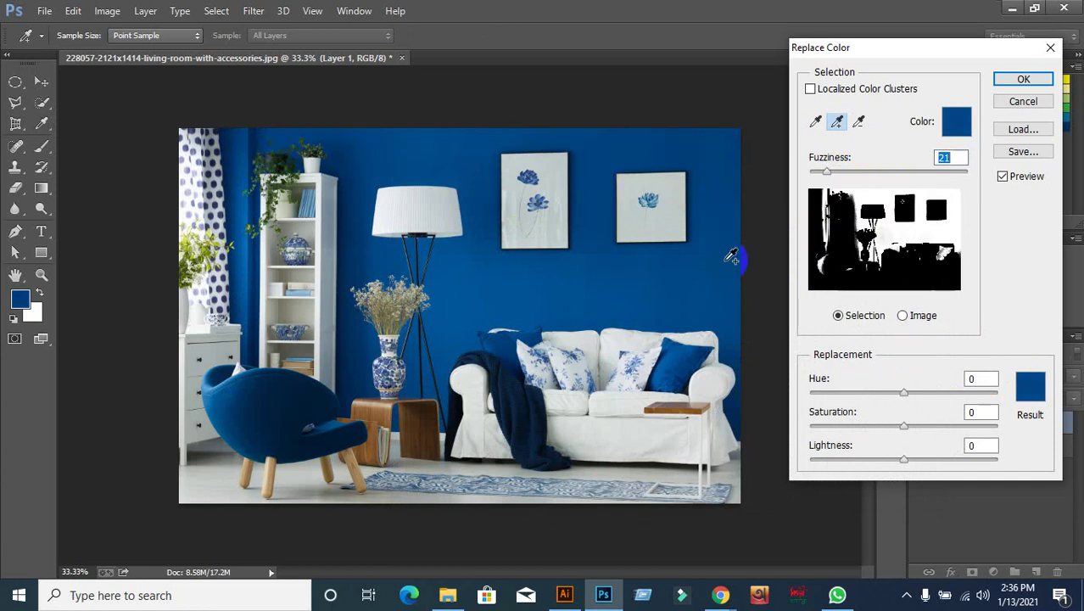
pyautogui.click(691, 376)
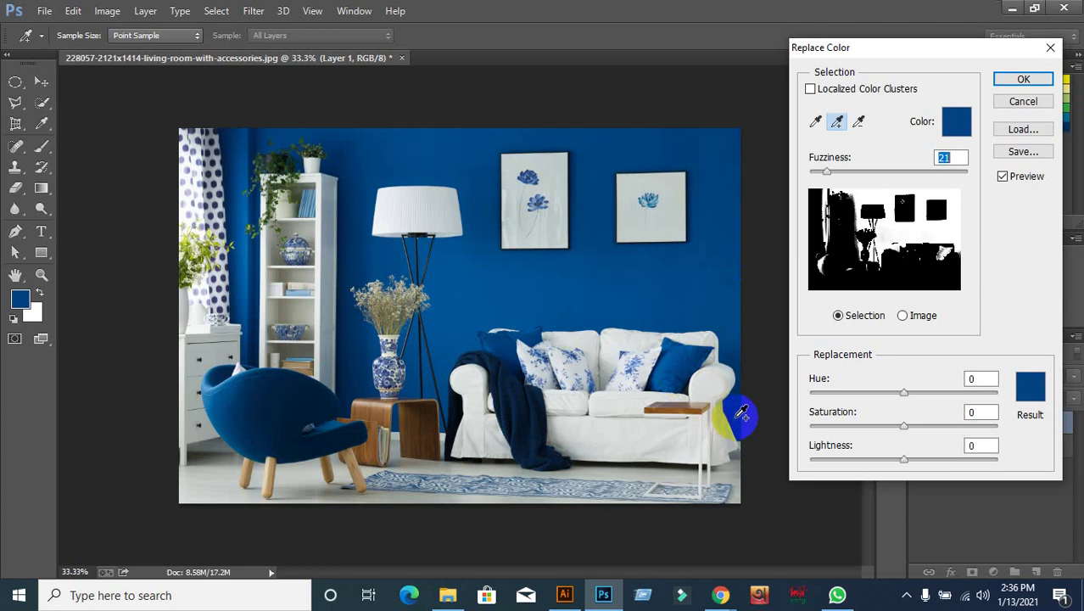
pyautogui.click(299, 410)
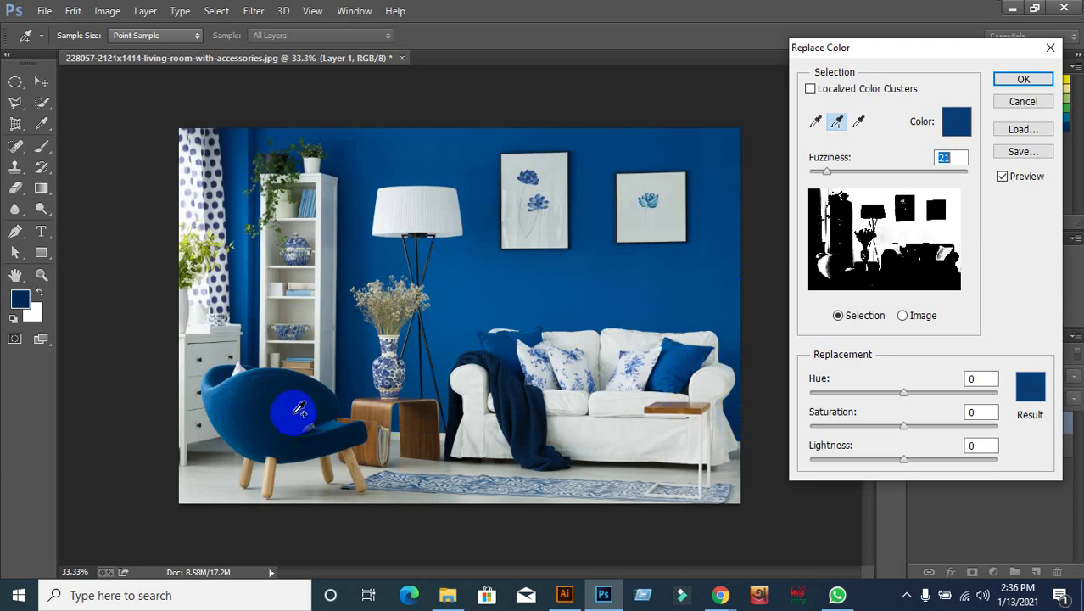
pyautogui.click(219, 401)
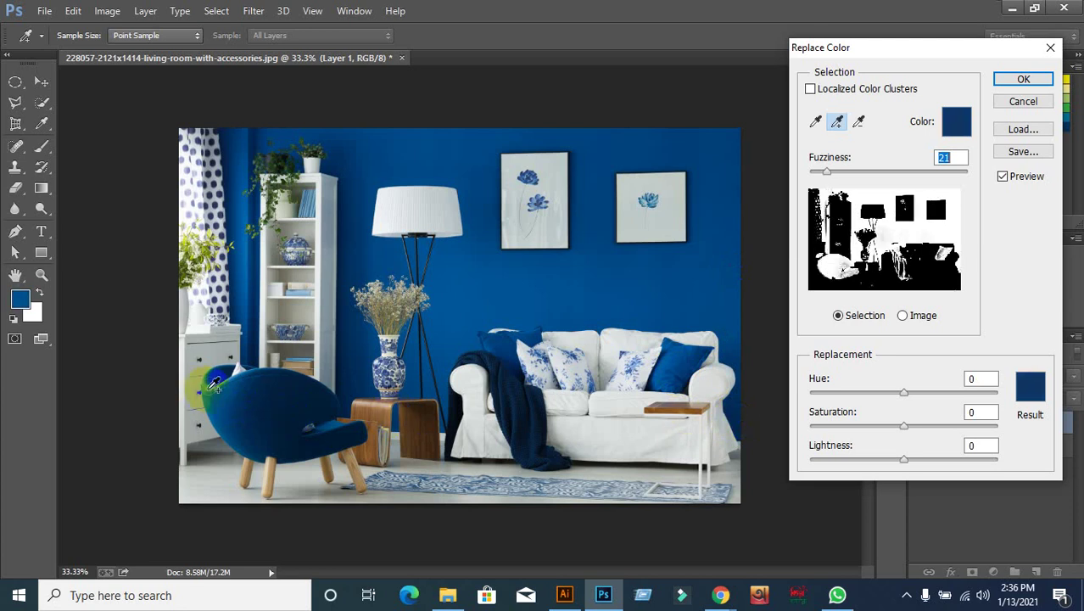
pyautogui.moveTo(214, 383)
pyautogui.mouseDown()
pyautogui.moveTo(356, 454)
pyautogui.moveTo(367, 429)
pyautogui.mouseUp()
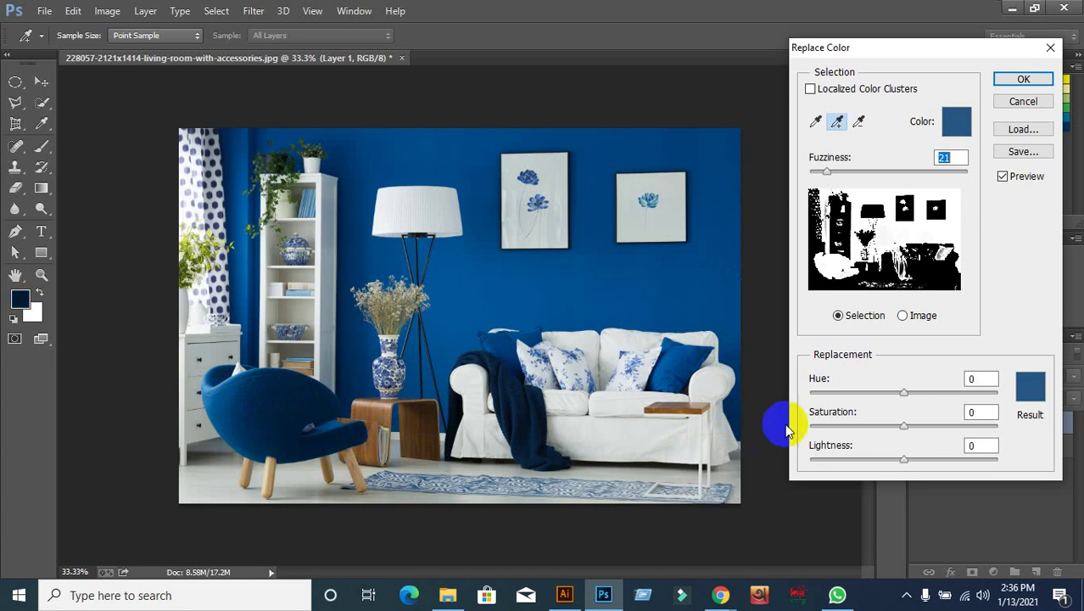
pyautogui.click(927, 283)
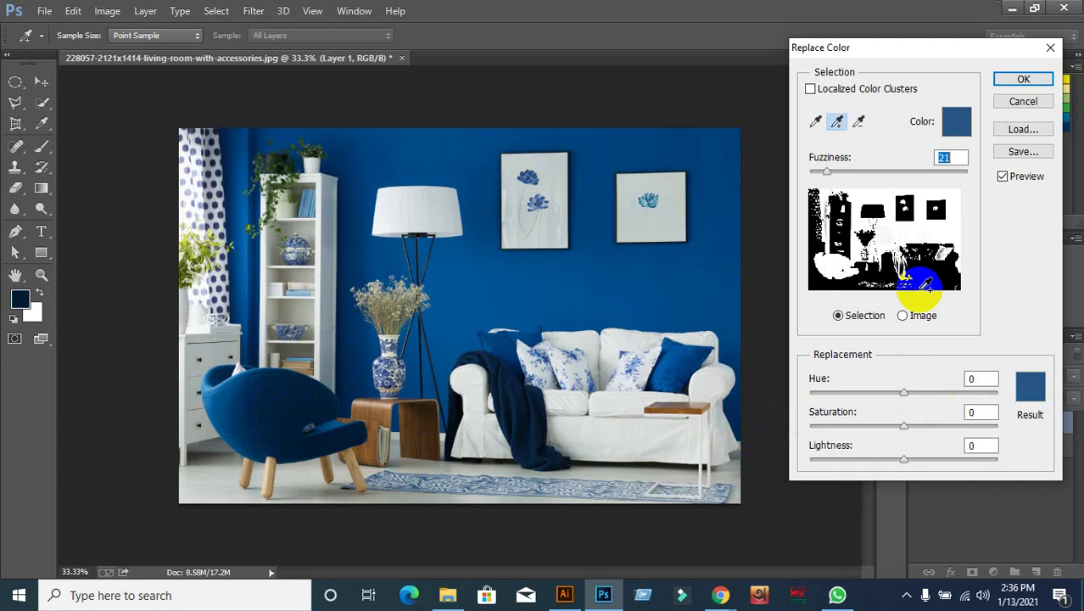
# Step: Preview a purple Hue +83 result with the blanket added, then cancel to keep the room blue
pyautogui.click(1030, 387)
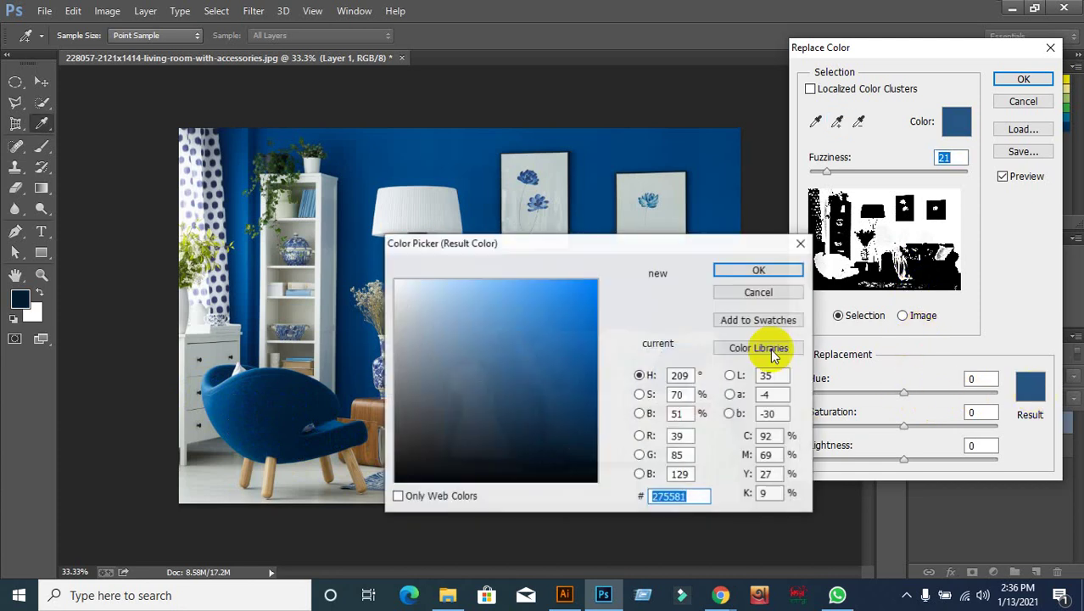
pyautogui.moveTo(617, 363); pyautogui.dragTo(618, 322)
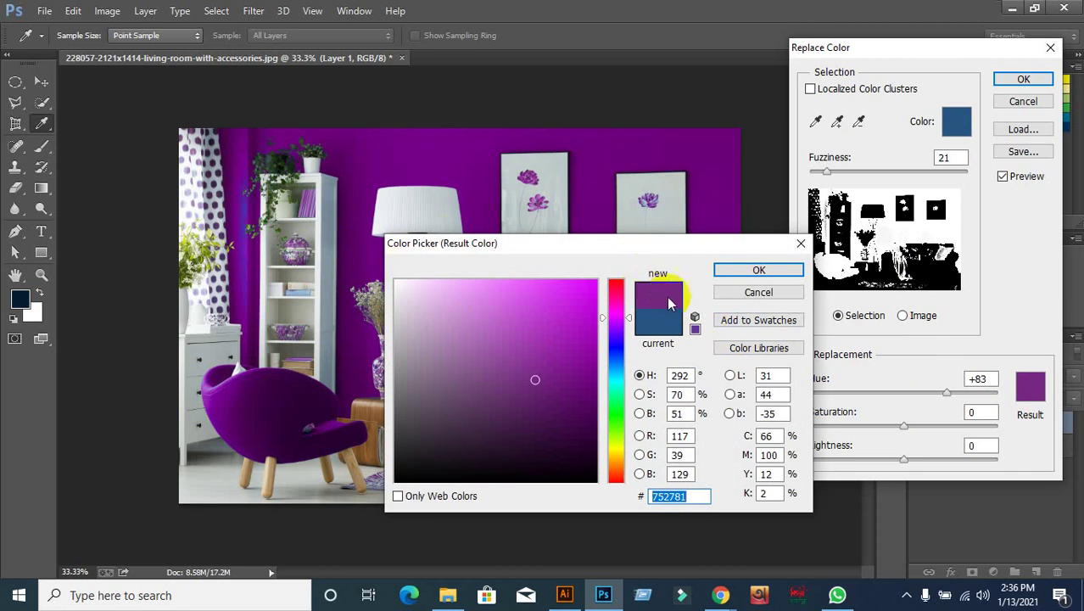
pyautogui.click(759, 271)
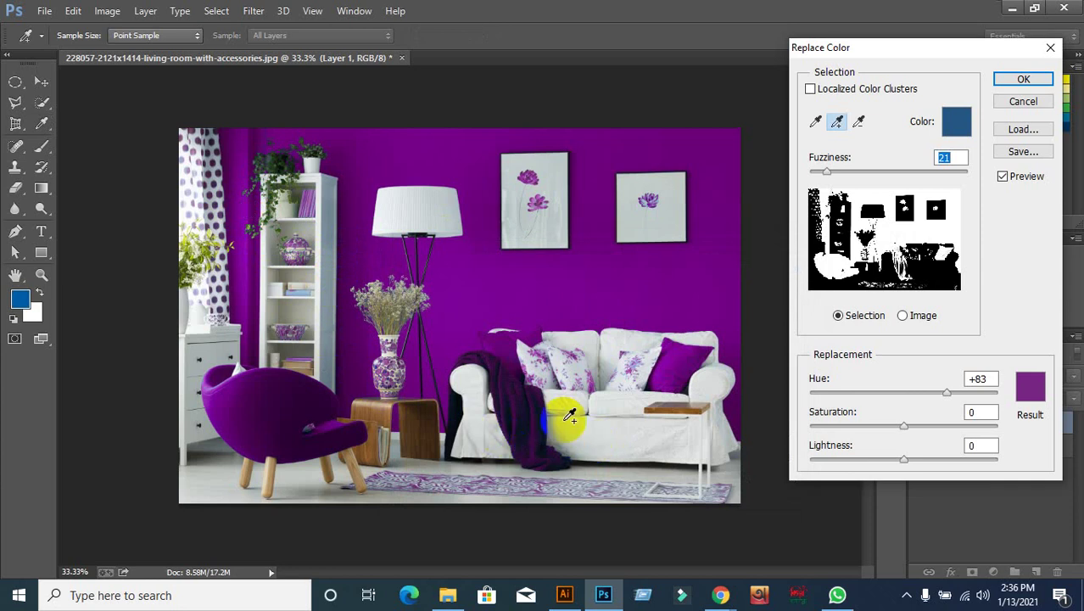
pyautogui.click(531, 416)
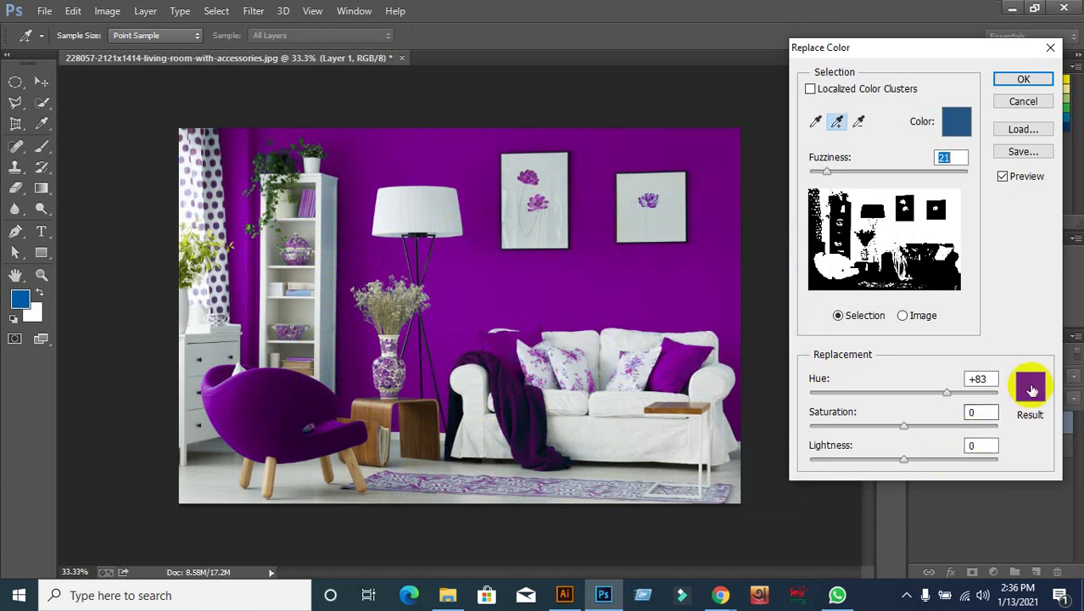
pyautogui.click(1024, 101)
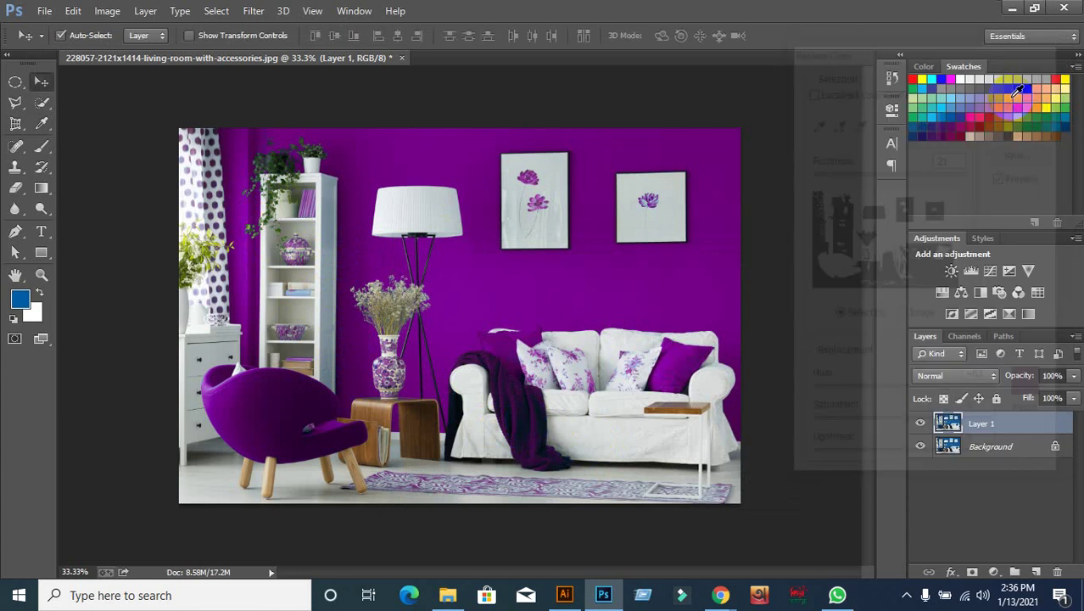
pyautogui.click(107, 10)
pyautogui.moveTo(131, 51)
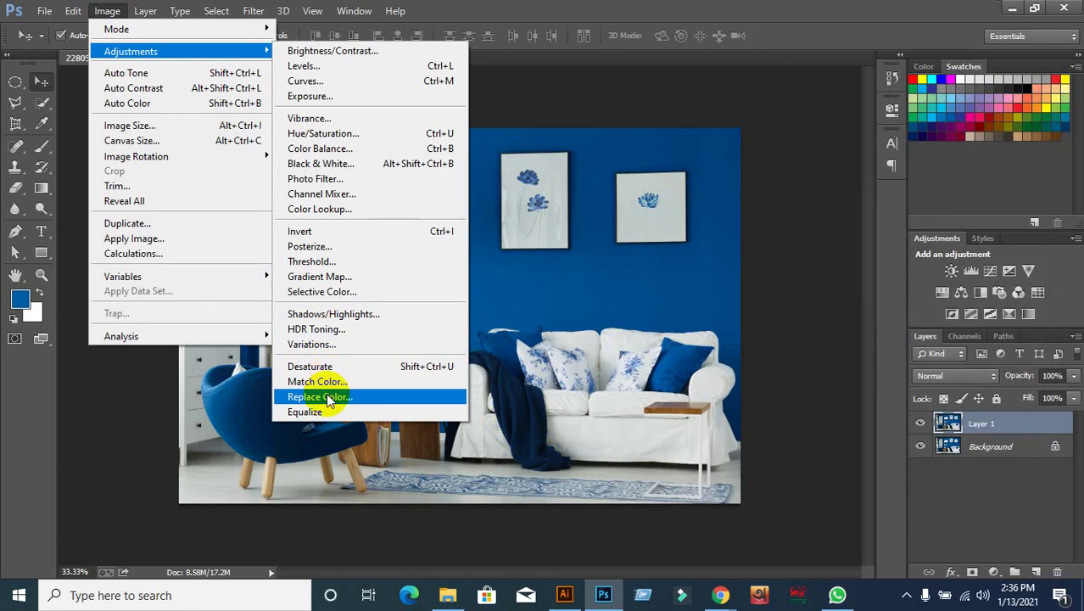
# Step: Restart Replace Color and add the wall, chair, navy cushion and blanket blues to the sample
pyautogui.click(330, 397)
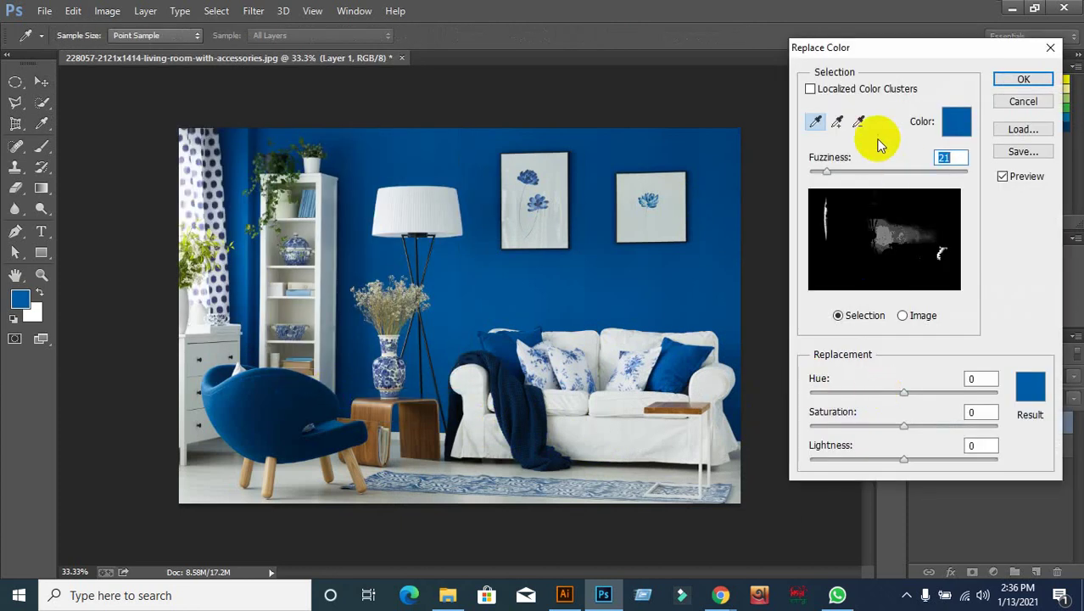
pyautogui.click(839, 123)
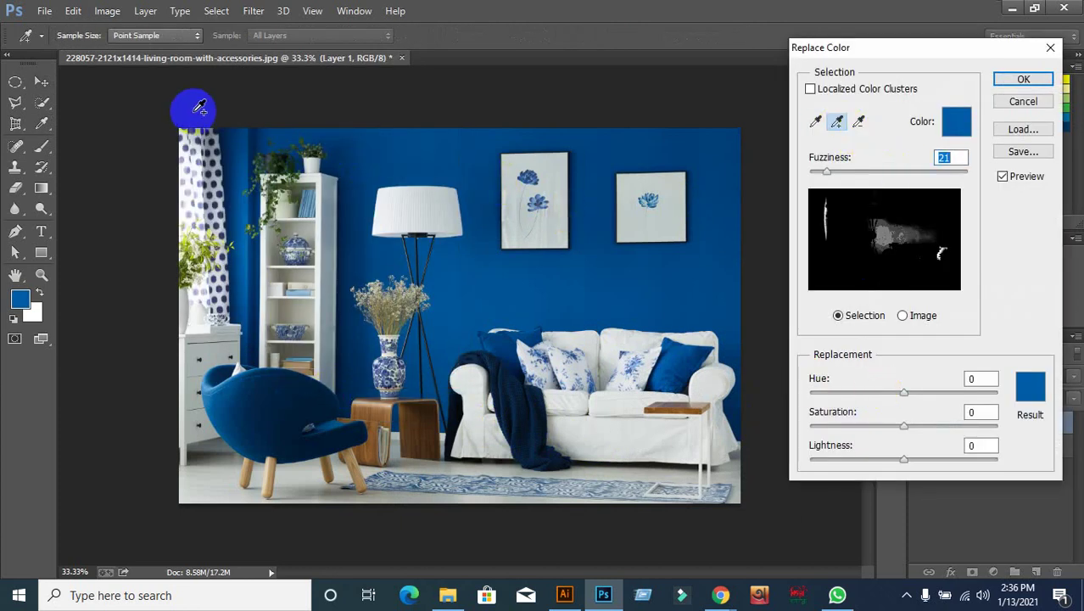
pyautogui.click(239, 138)
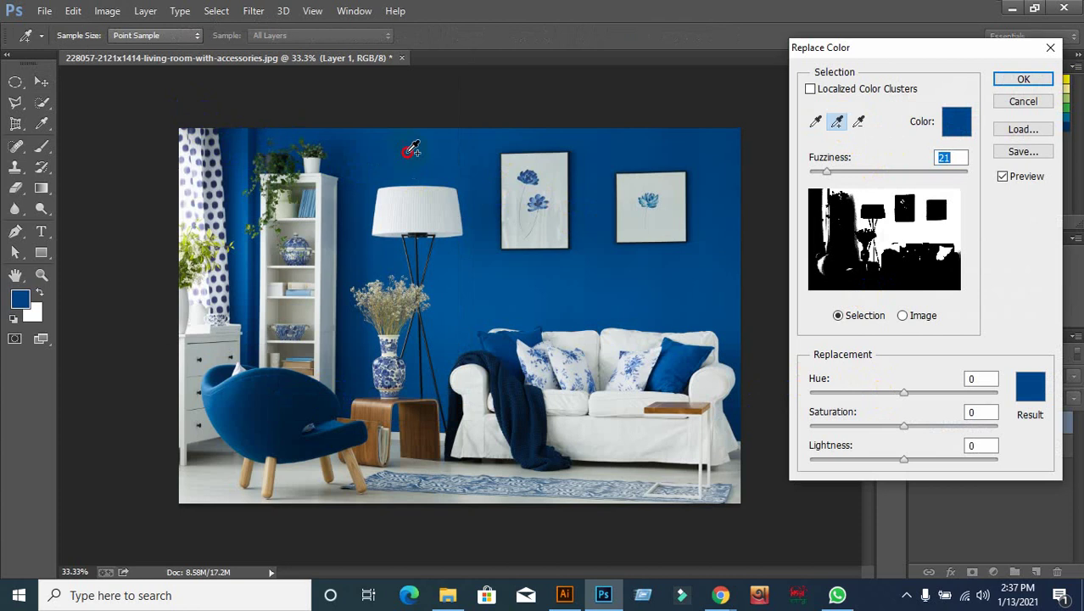
pyautogui.click(751, 157)
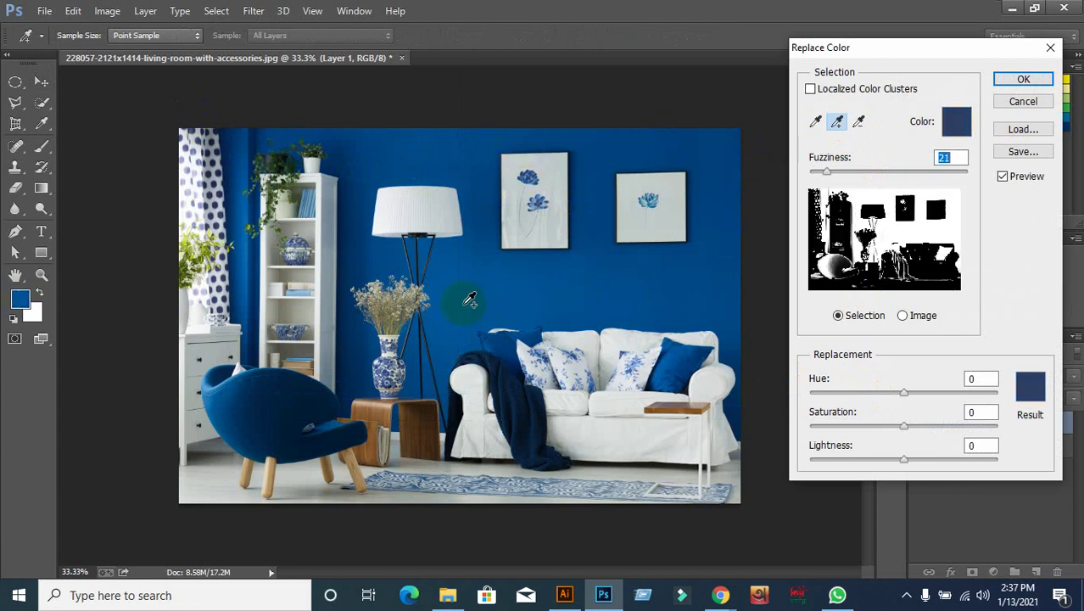
pyautogui.click(302, 387)
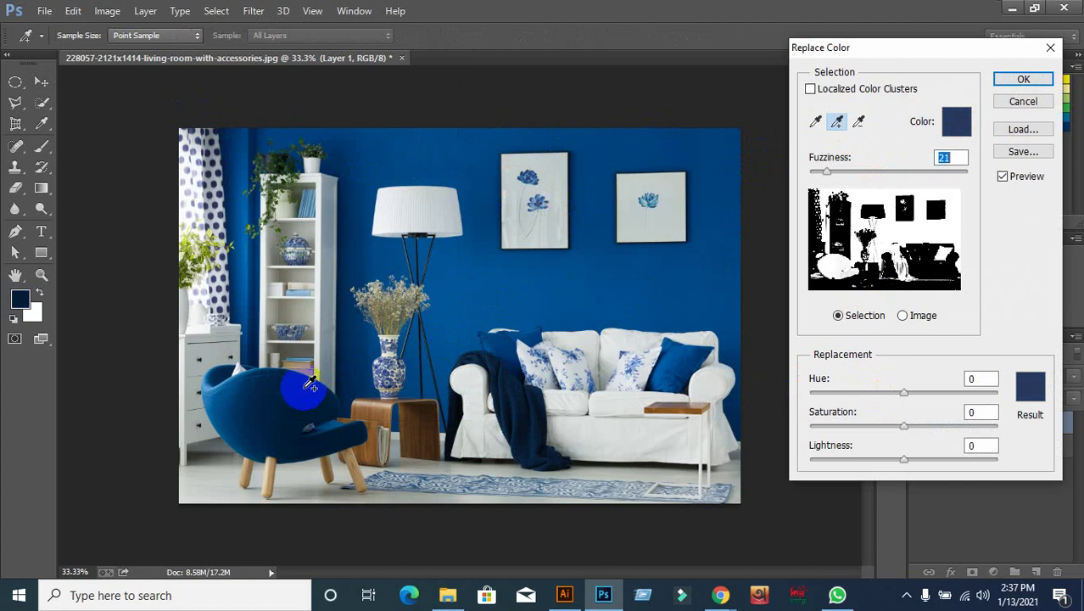
pyautogui.click(209, 386)
pyautogui.click(672, 357)
pyautogui.click(501, 353)
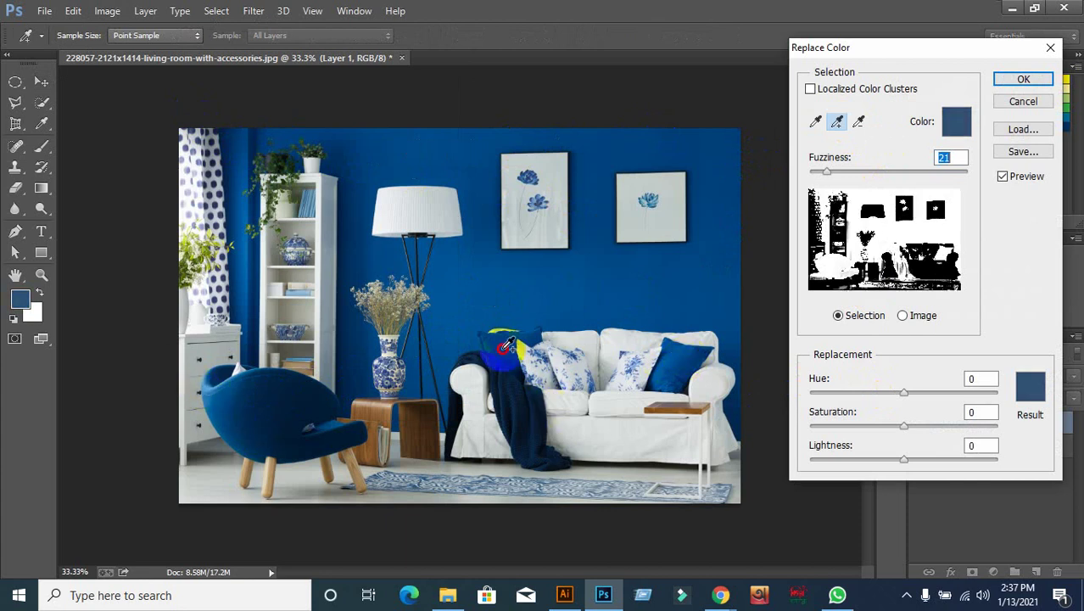
pyautogui.click(528, 331)
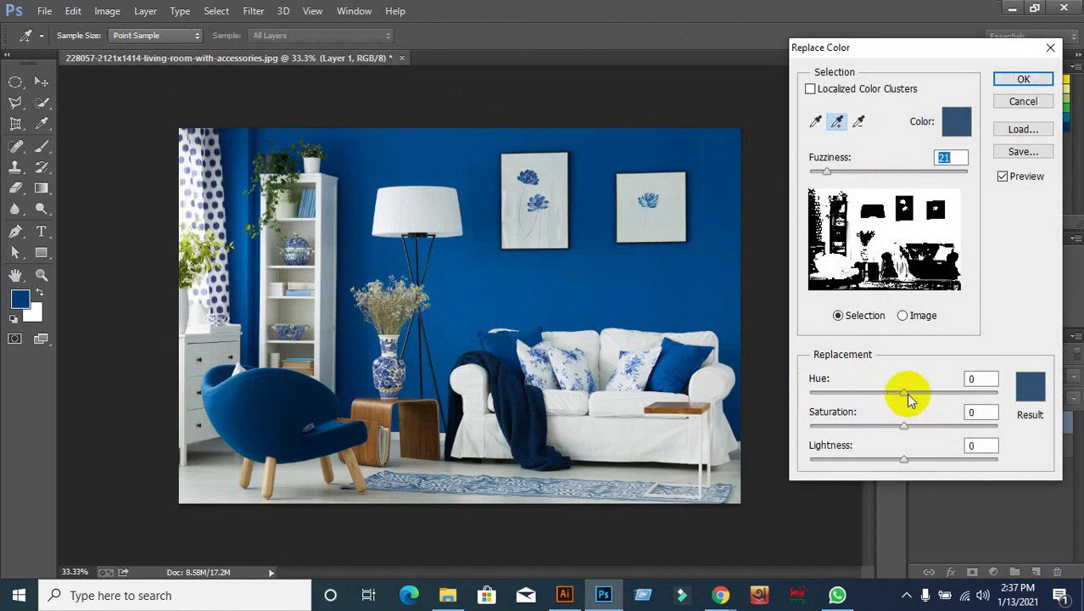
# Step: Push the hue toward purple and magenta, then try result colours, settling on orange-brown
pyautogui.moveTo(904, 393)
pyautogui.mouseDown()
pyautogui.moveTo(961, 399)
pyautogui.moveTo(918, 407)
pyautogui.moveTo(942, 410)
pyautogui.mouseUp()
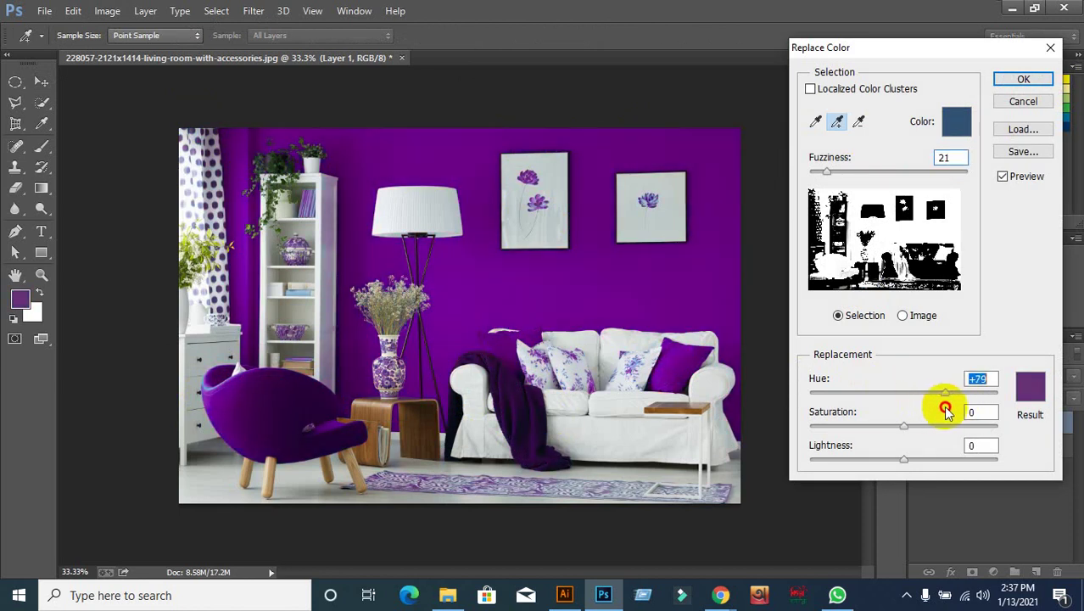
pyautogui.click(213, 387)
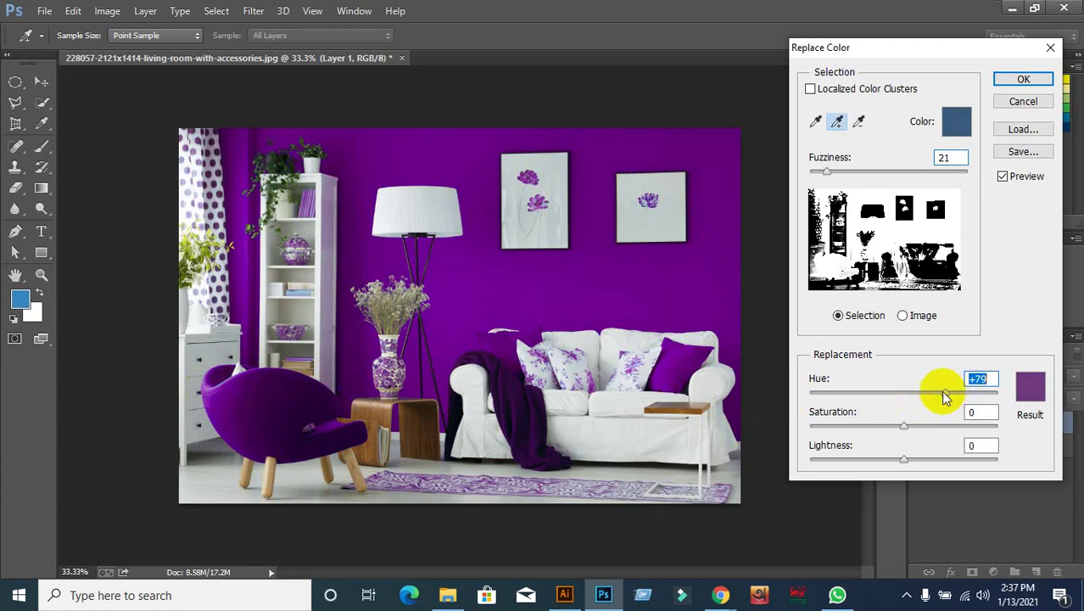
pyautogui.moveTo(944, 395); pyautogui.dragTo(975, 397)
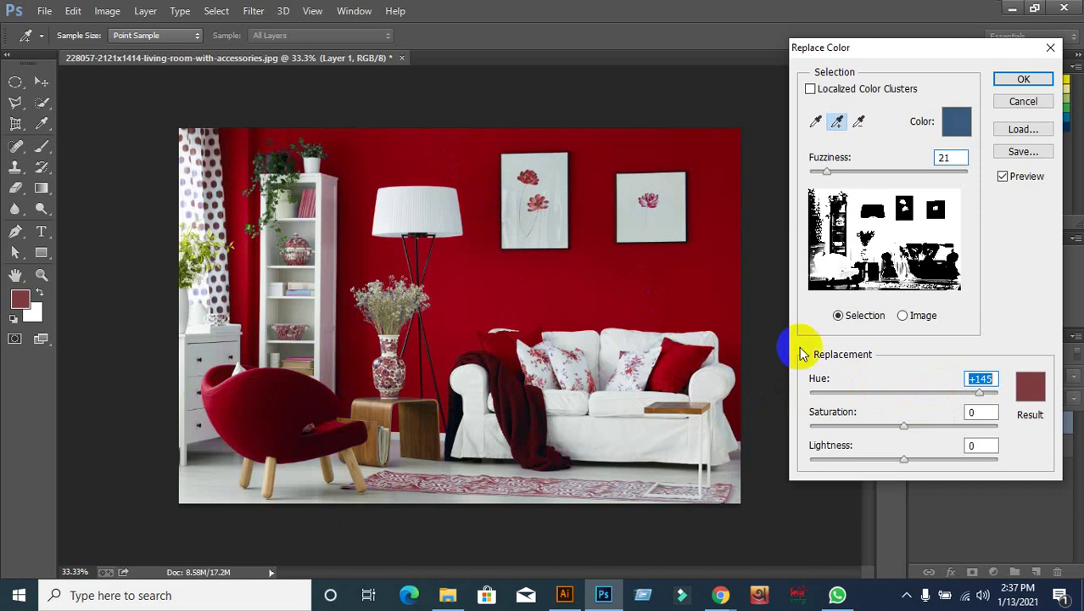
pyautogui.click(1029, 386)
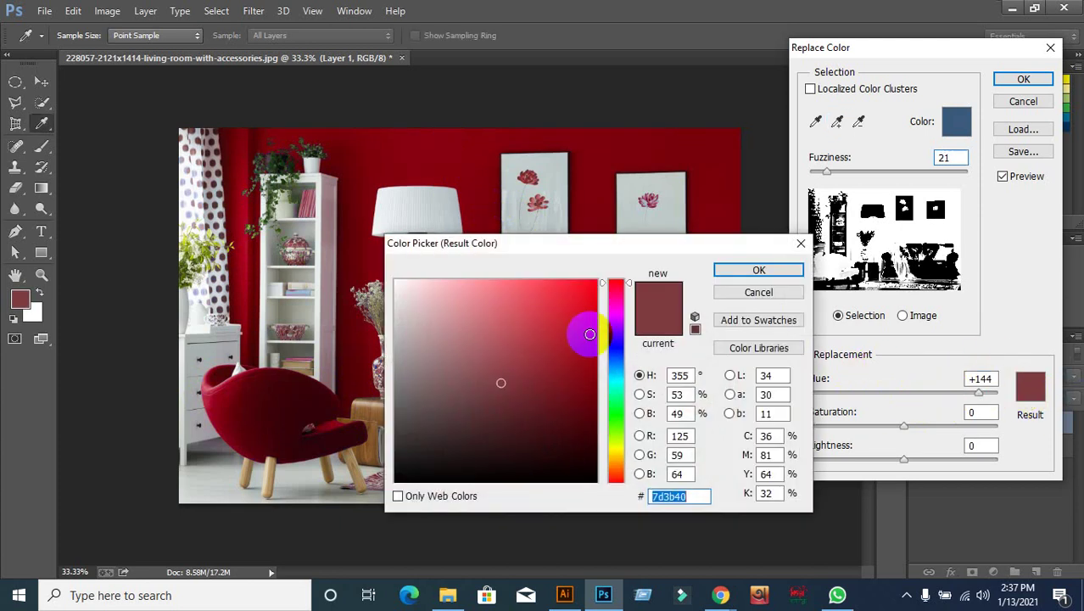
pyautogui.click(617, 348)
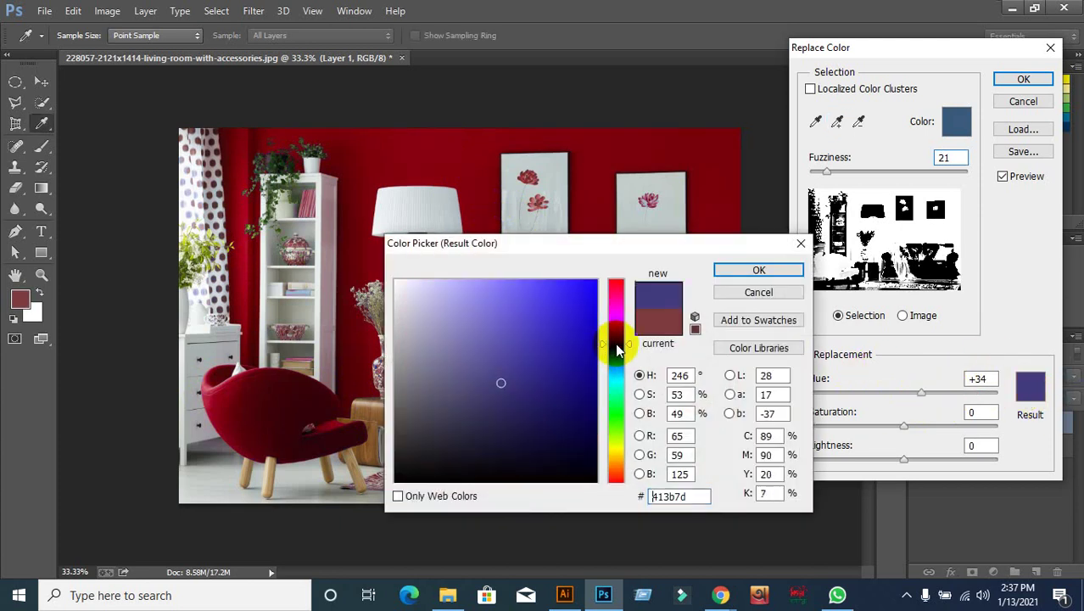
pyautogui.click(622, 413)
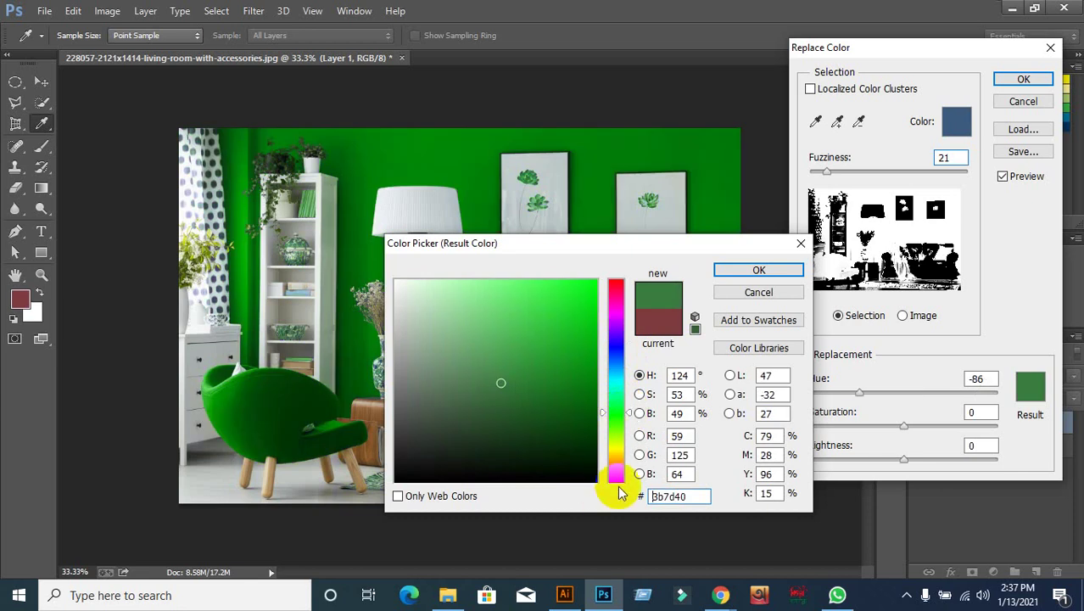
pyautogui.click(625, 448)
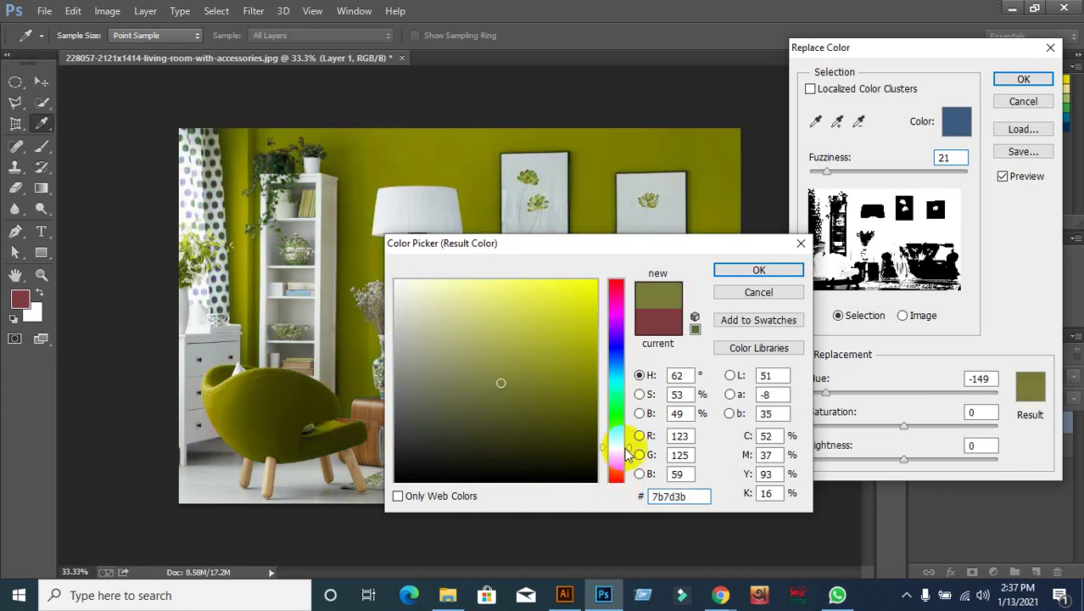
pyautogui.click(621, 469)
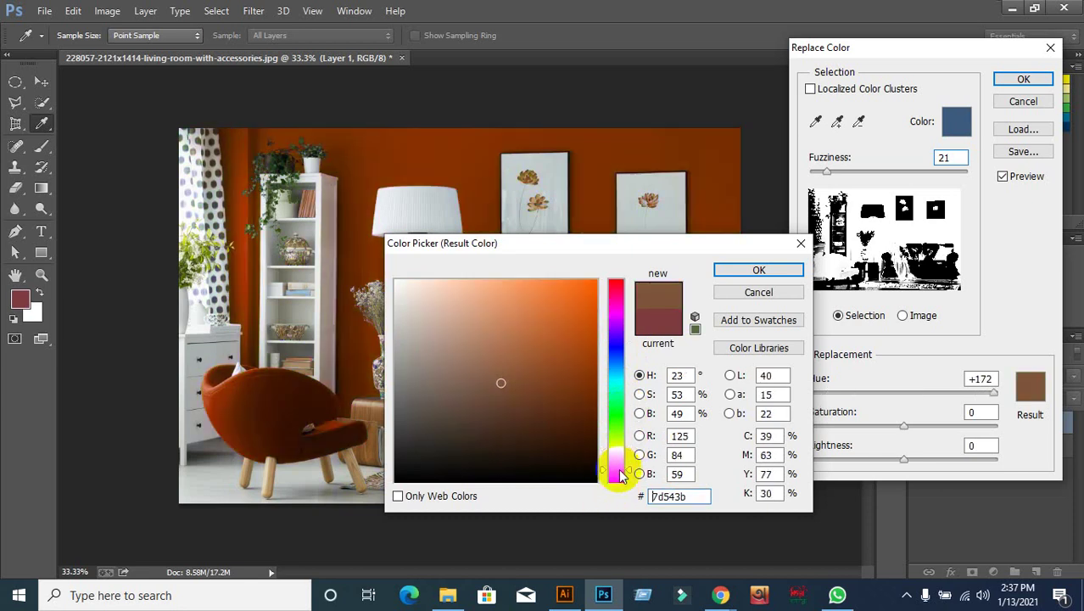
pyautogui.click(740, 273)
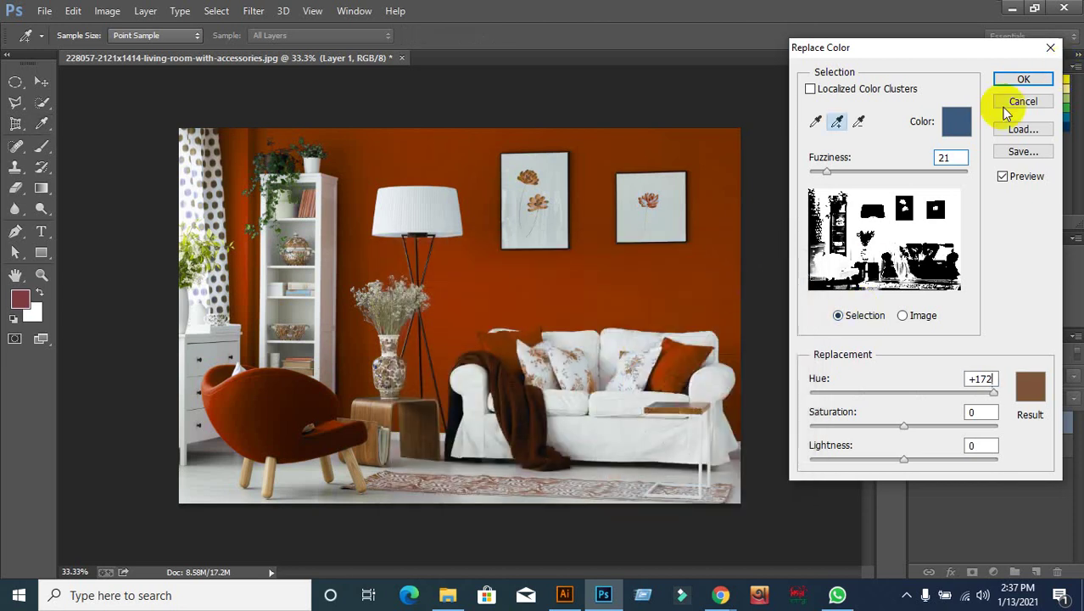
# Step: Change the result colour to vivid orange d75608 and apply it at Hue +172, Saturation +57, Lightness +8
pyautogui.click(1030, 386)
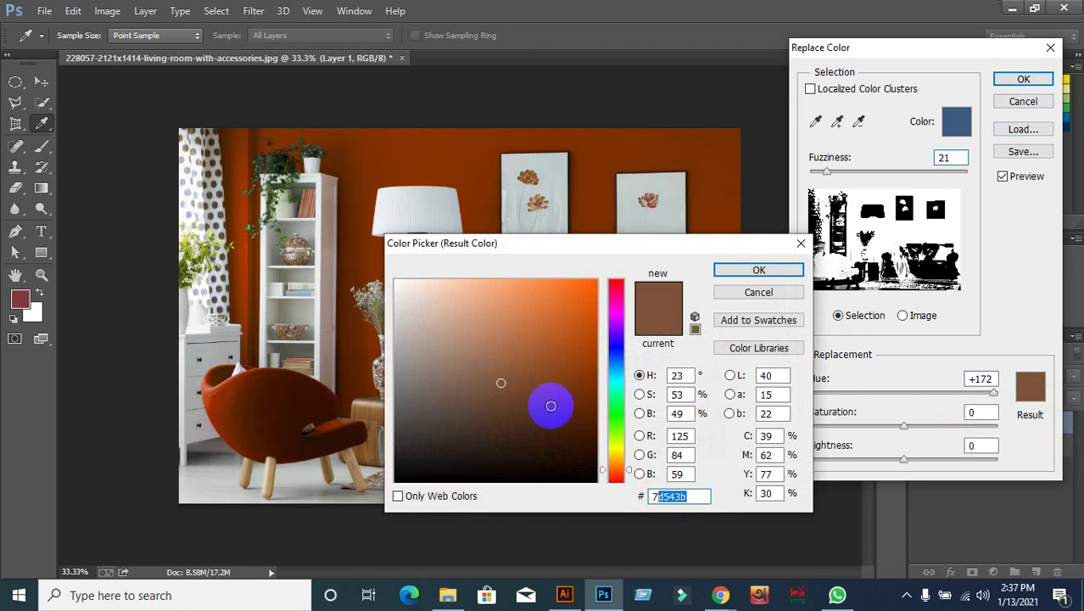
pyautogui.click(589, 311)
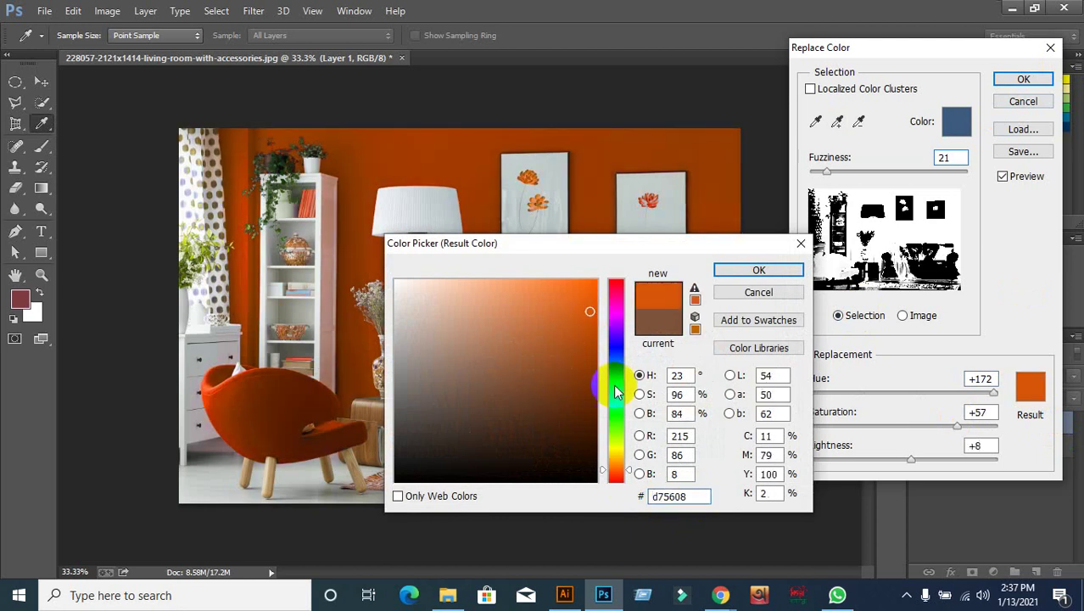
pyautogui.click(758, 273)
pyautogui.click(1025, 80)
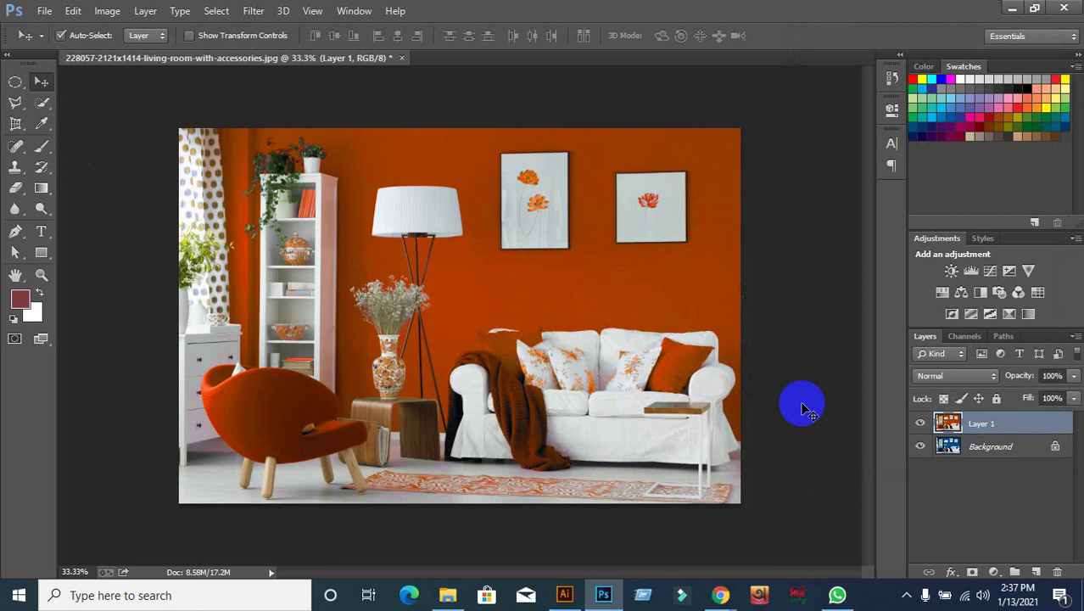
# Step: Delete the recoloured Layer 1, then undo the deletion
pyautogui.click(1058, 572)
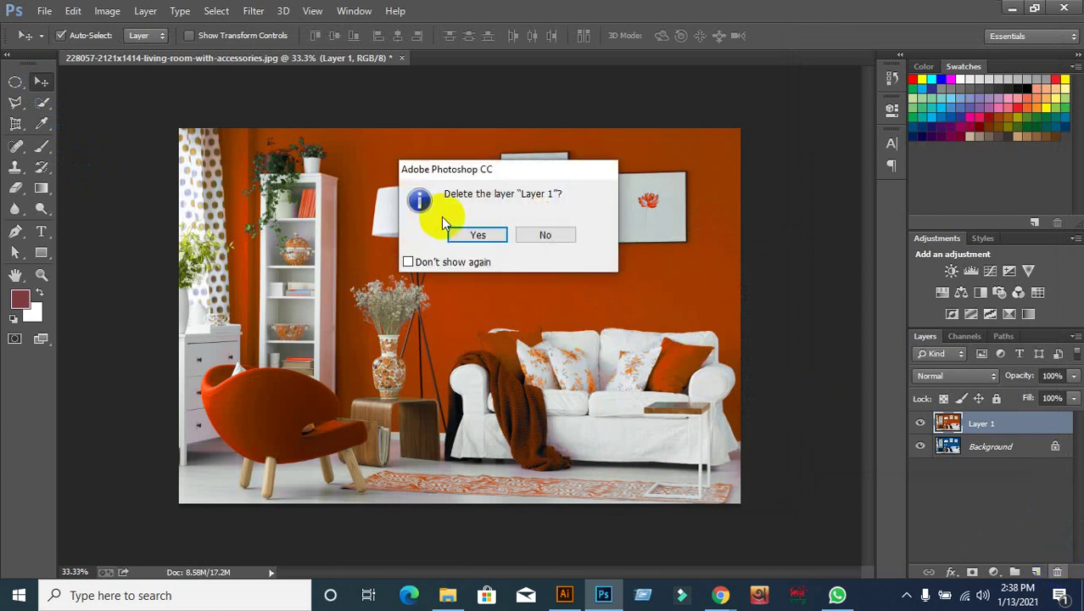
pyautogui.click(466, 238)
pyautogui.hotkey('ctrl', 'z')
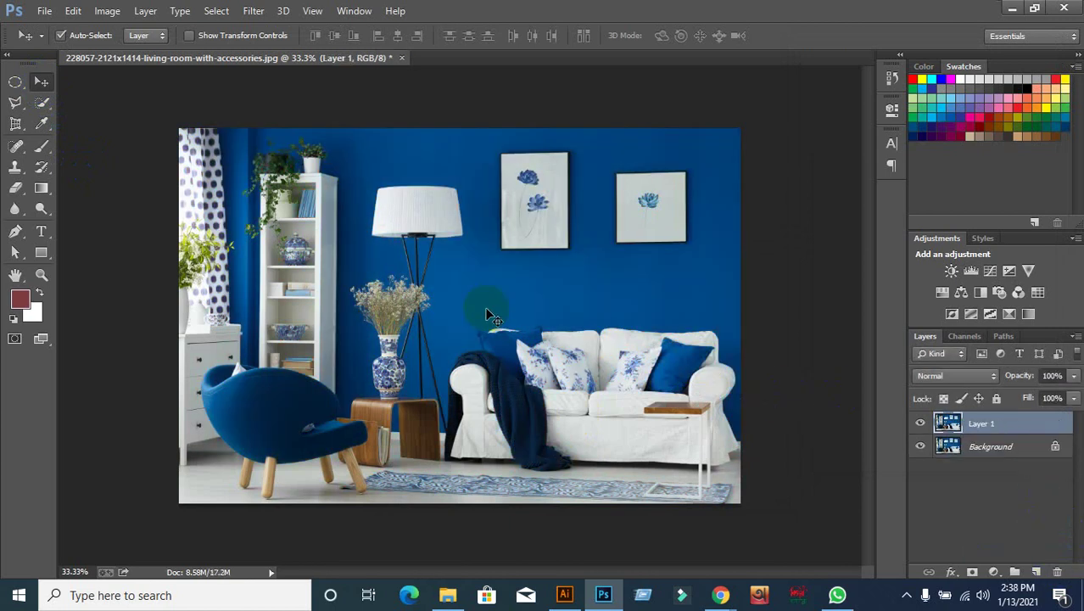
pyautogui.click(108, 12)
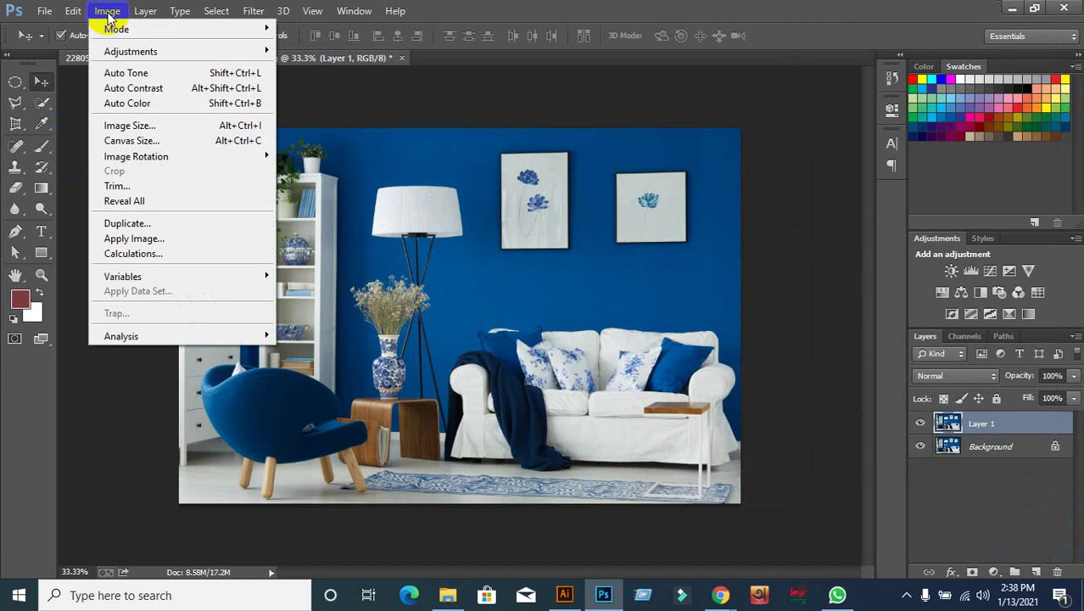
pyautogui.click(41, 291)
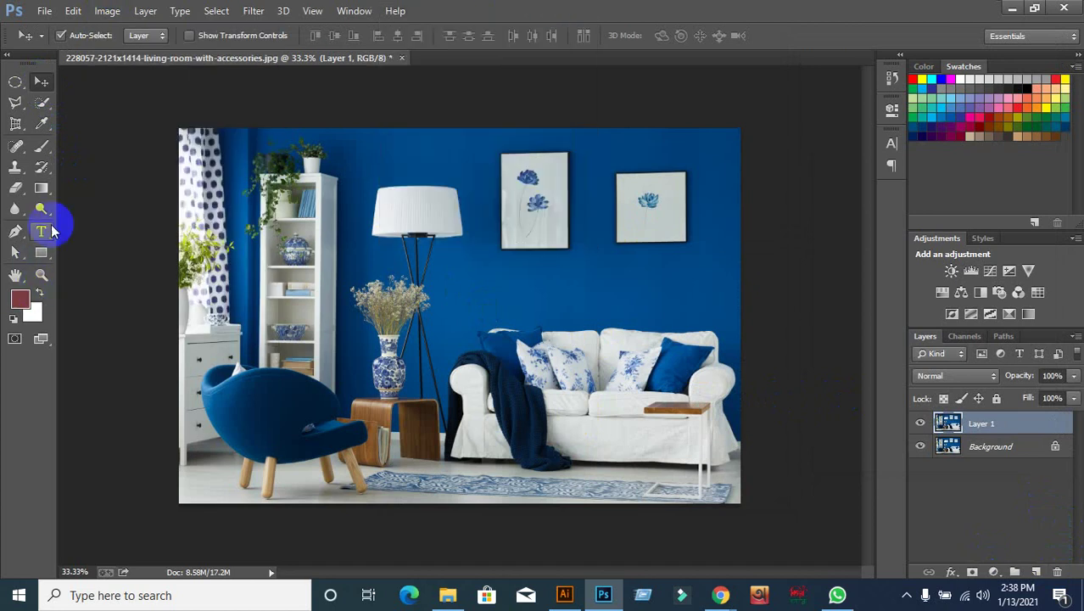
# Step: Select the Color Replacement Tool with Hue mode and Discontiguous limits
pyautogui.click(40, 155)
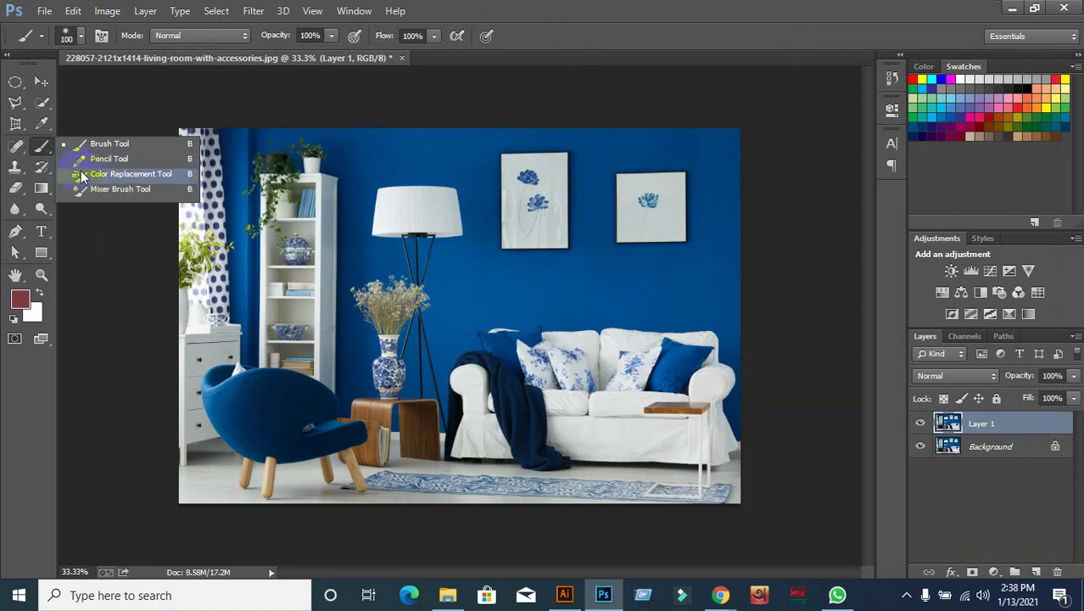
pyautogui.click(119, 174)
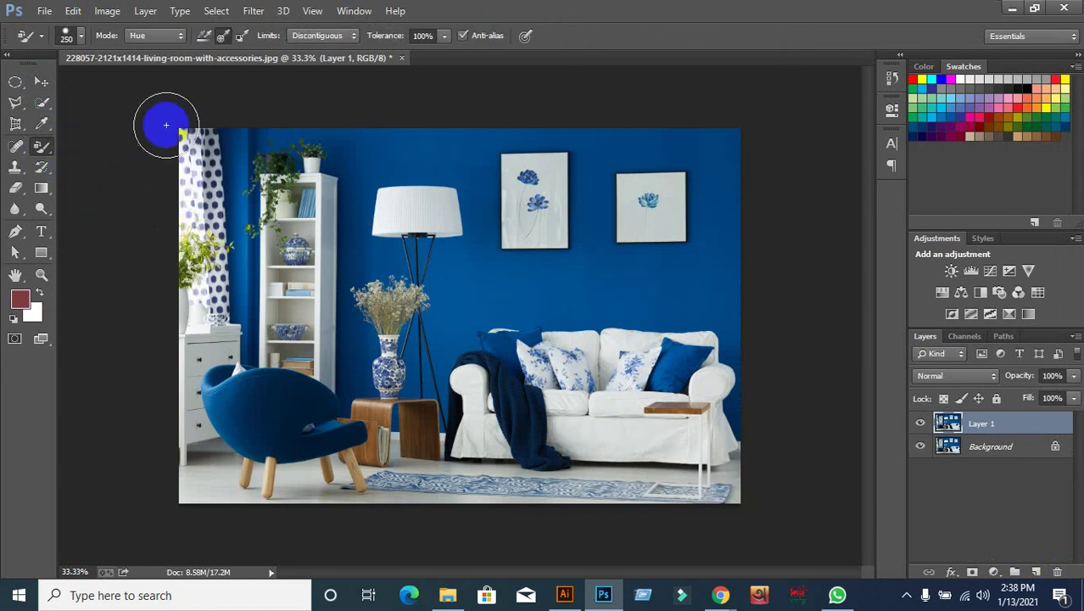
pyautogui.click(179, 42)
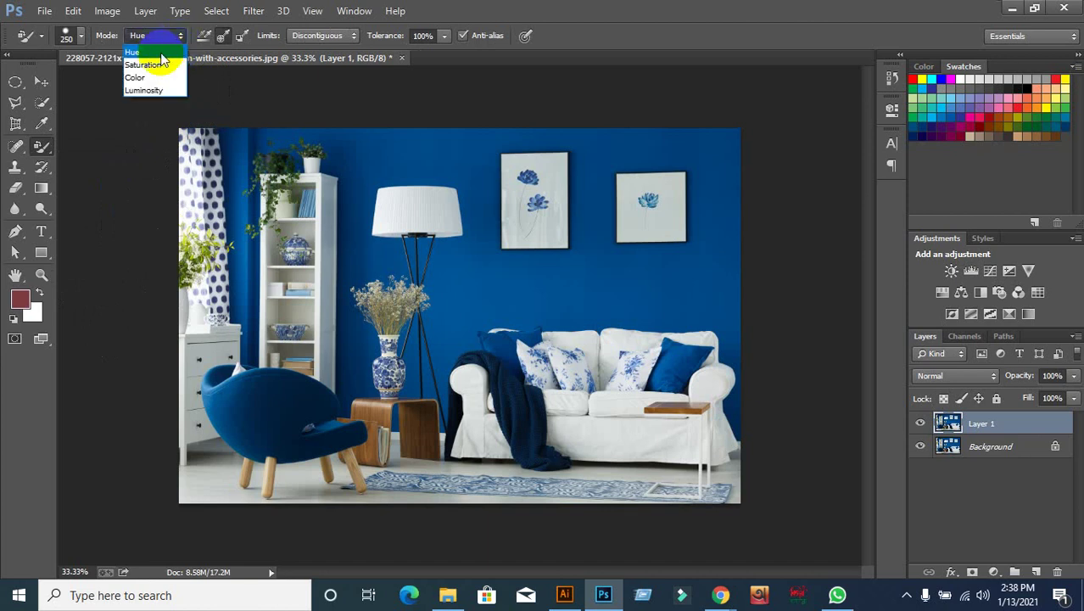
pyautogui.click(161, 54)
pyautogui.click(222, 35)
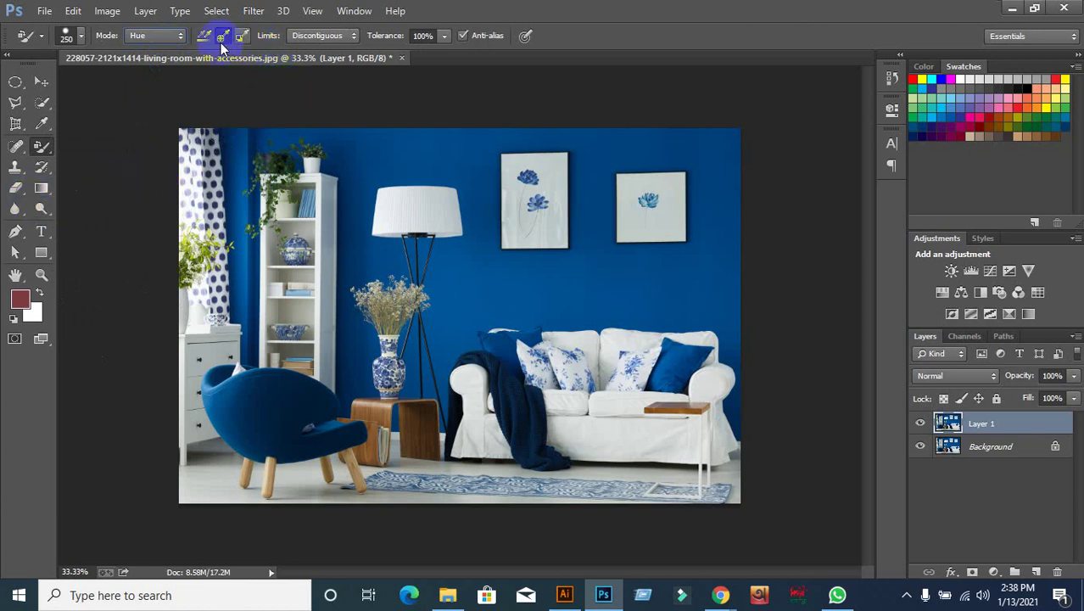
pyautogui.click(163, 34)
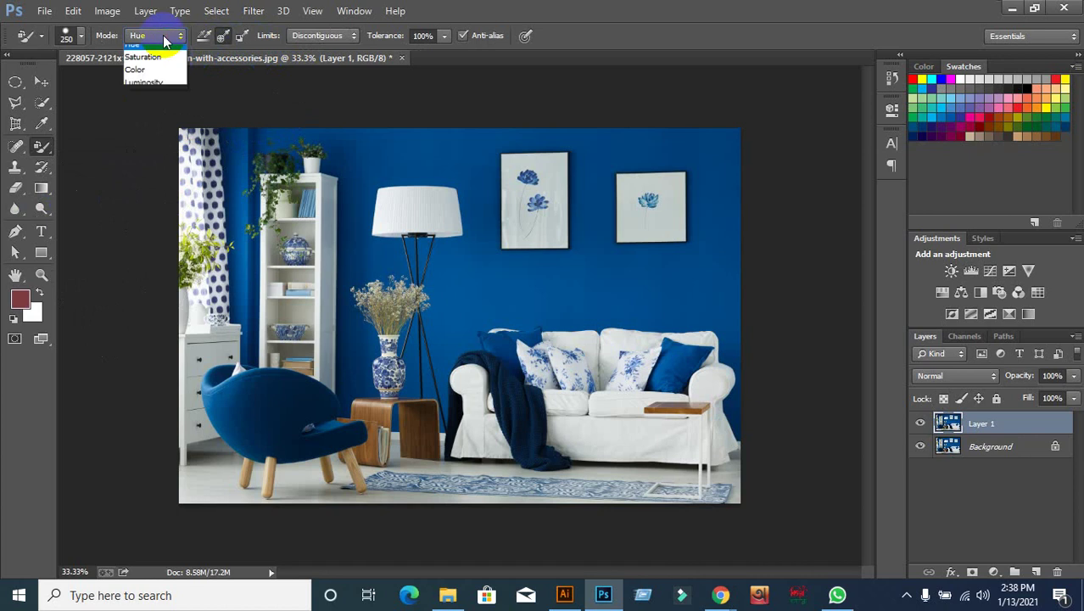
pyautogui.click(149, 47)
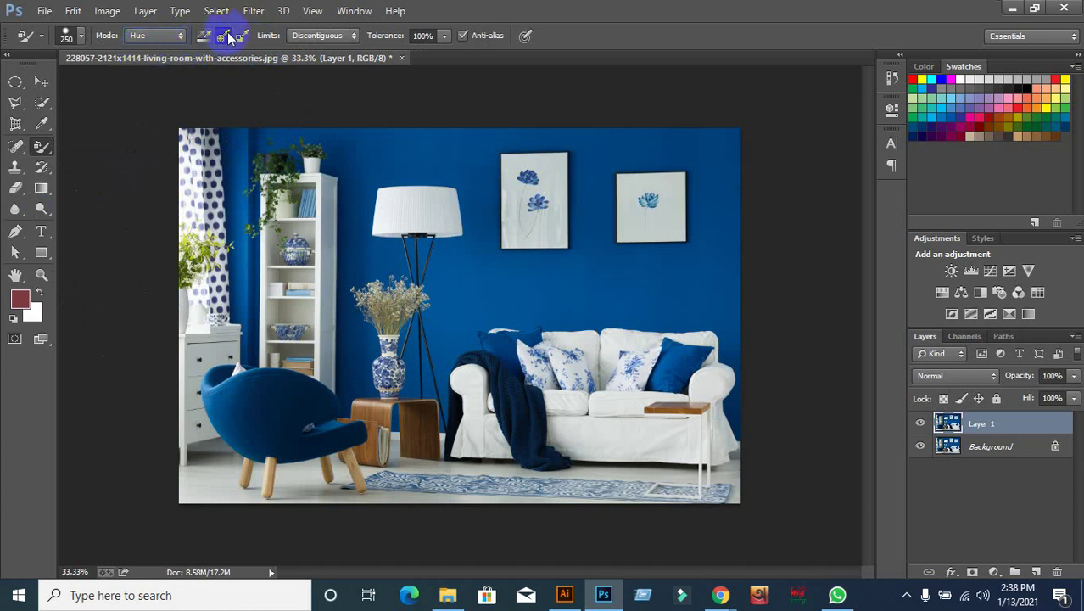
pyautogui.click(331, 36)
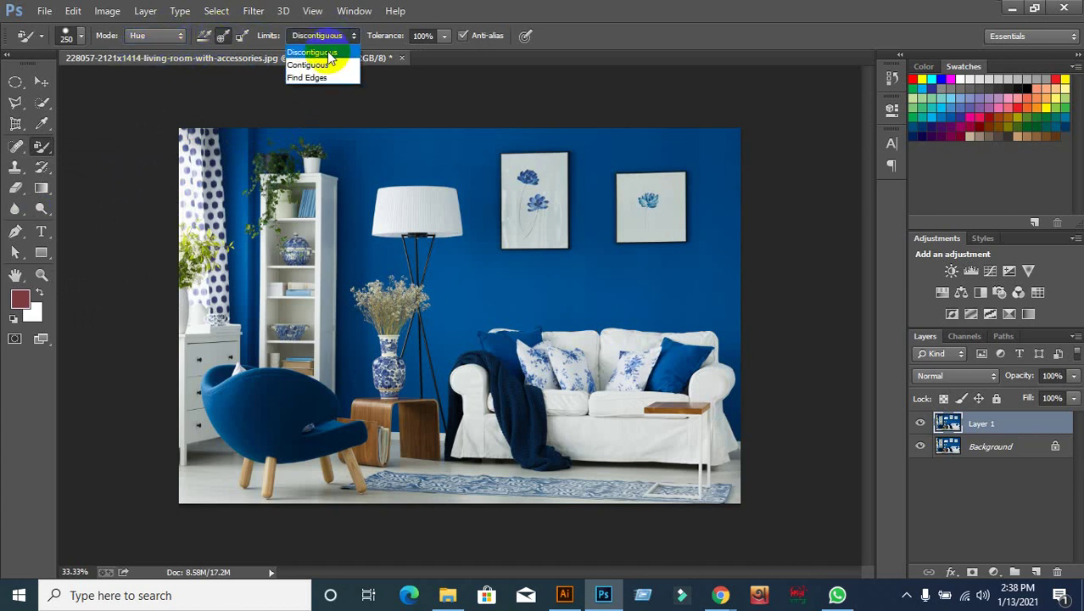
pyautogui.click(328, 53)
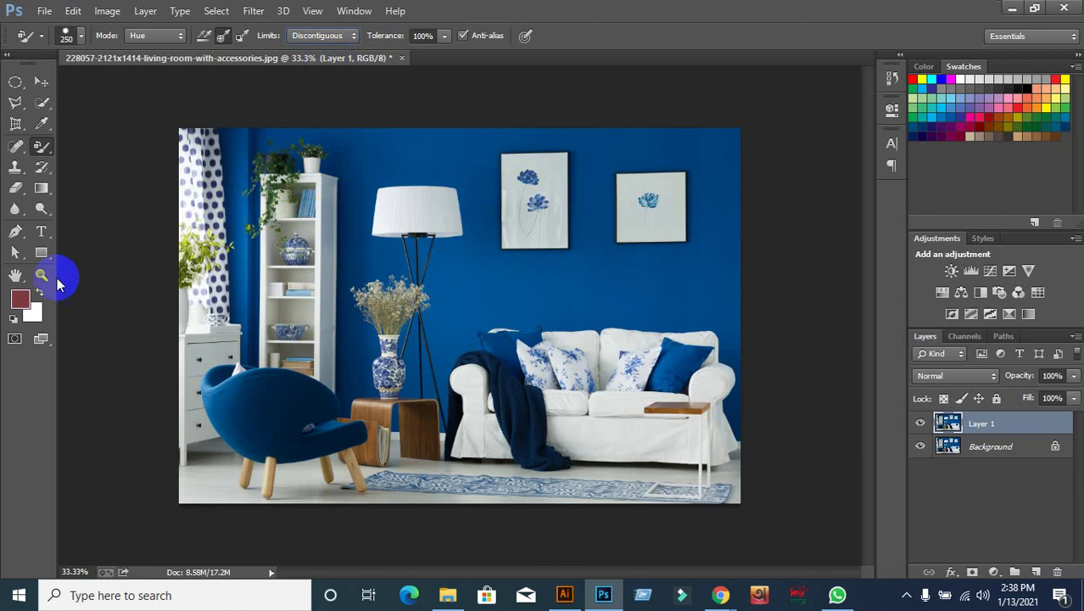
# Step: Set the foreground colour to purple in the colour picker
pyautogui.click(18, 302)
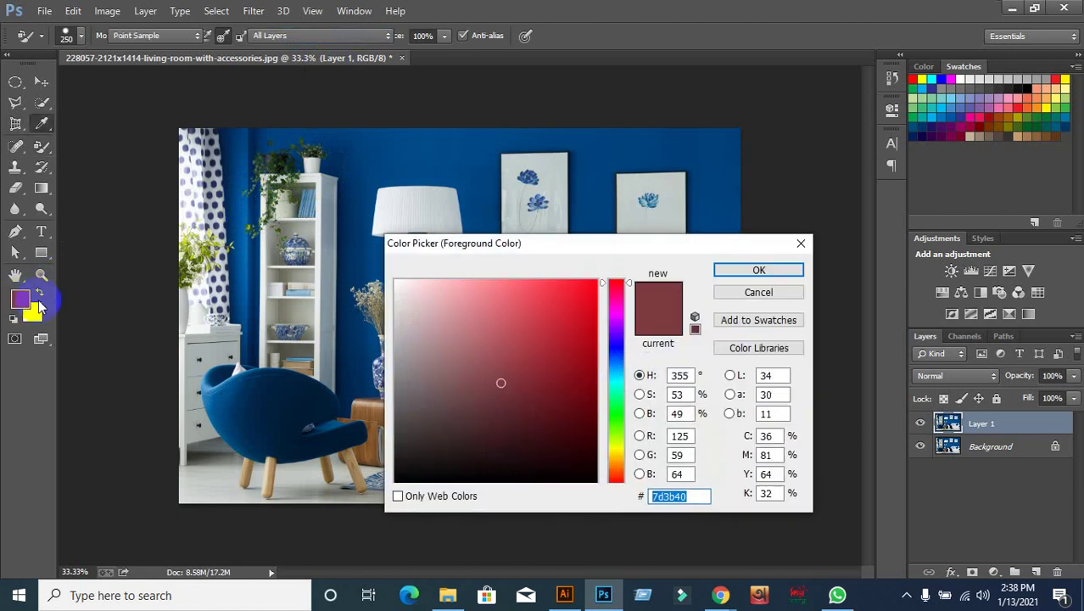
pyautogui.click(612, 311)
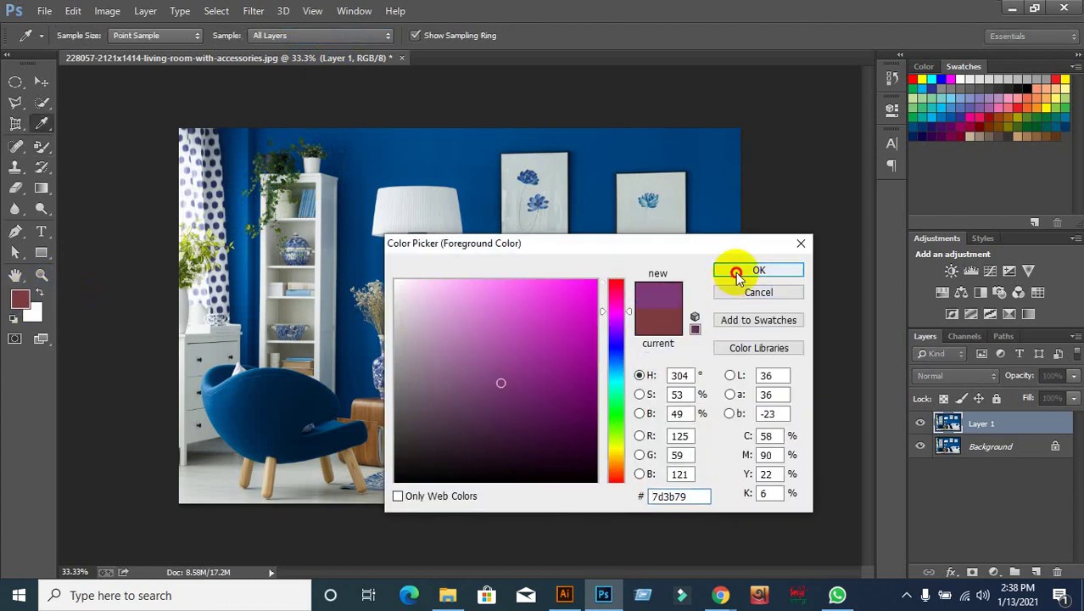
pyautogui.click(735, 271)
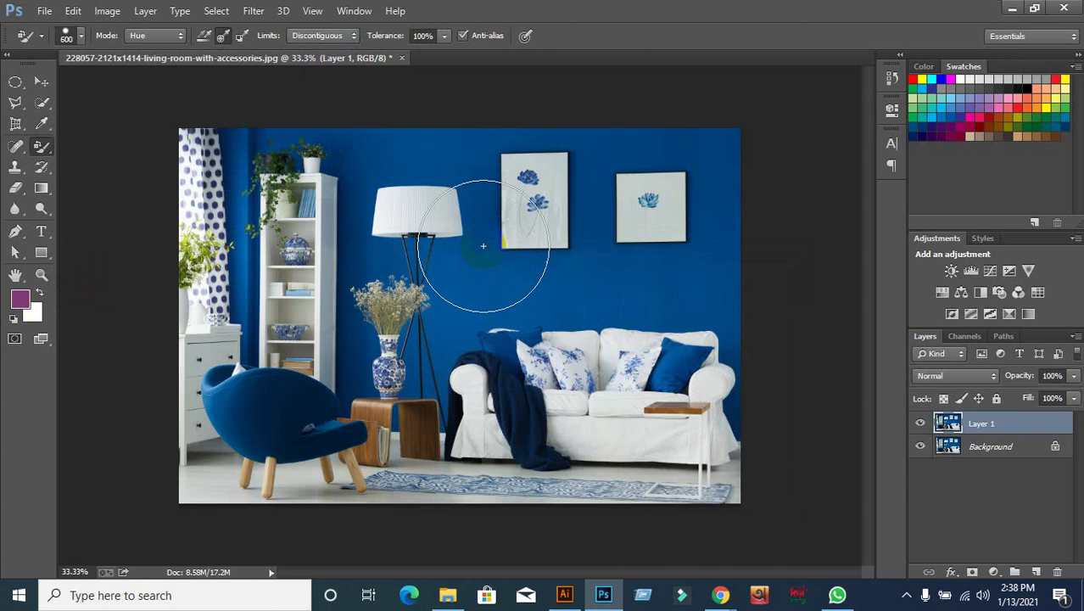
# Step: Paint the blue wall, blanket, rug and cushions purple with the Color Replacement brush
pyautogui.moveTo(230, 157)
pyautogui.mouseDown()
pyautogui.moveTo(697, 160)
pyautogui.moveTo(727, 184)
pyautogui.moveTo(719, 348)
pyautogui.moveTo(707, 382)
pyautogui.moveTo(636, 368)
pyautogui.moveTo(544, 278)
pyautogui.moveTo(450, 261)
pyautogui.moveTo(448, 291)
pyautogui.moveTo(417, 269)
pyautogui.moveTo(407, 286)
pyautogui.moveTo(358, 223)
pyautogui.moveTo(352, 286)
pyautogui.moveTo(417, 416)
pyautogui.moveTo(296, 435)
pyautogui.moveTo(230, 370)
pyautogui.moveTo(193, 303)
pyautogui.moveTo(201, 206)
pyautogui.moveTo(208, 246)
pyautogui.mouseUp()
pyautogui.moveTo(510, 484)
pyautogui.mouseDown()
pyautogui.moveTo(552, 521)
pyautogui.moveTo(557, 501)
pyautogui.moveTo(642, 475)
pyautogui.moveTo(698, 384)
pyautogui.moveTo(673, 210)
pyautogui.moveTo(648, 192)
pyautogui.moveTo(483, 207)
pyautogui.moveTo(393, 178)
pyautogui.moveTo(242, 213)
pyautogui.moveTo(176, 351)
pyautogui.moveTo(164, 451)
pyautogui.moveTo(352, 428)
pyautogui.moveTo(544, 363)
pyautogui.moveTo(758, 355)
pyautogui.moveTo(689, 325)
pyautogui.moveTo(690, 157)
pyautogui.moveTo(202, 189)
pyautogui.moveTo(213, 122)
pyautogui.moveTo(245, 302)
pyautogui.moveTo(194, 347)
pyautogui.mouseUp()
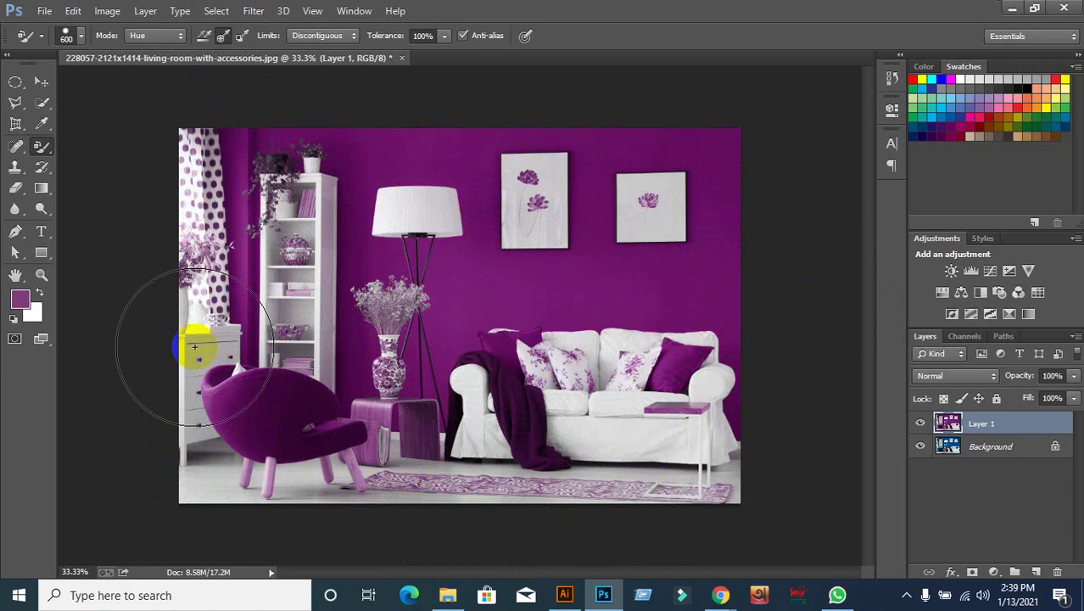
pyautogui.moveTo(194, 347)
pyautogui.mouseDown()
pyautogui.moveTo(242, 363)
pyautogui.moveTo(315, 315)
pyautogui.moveTo(37, 302)
pyautogui.mouseUp()
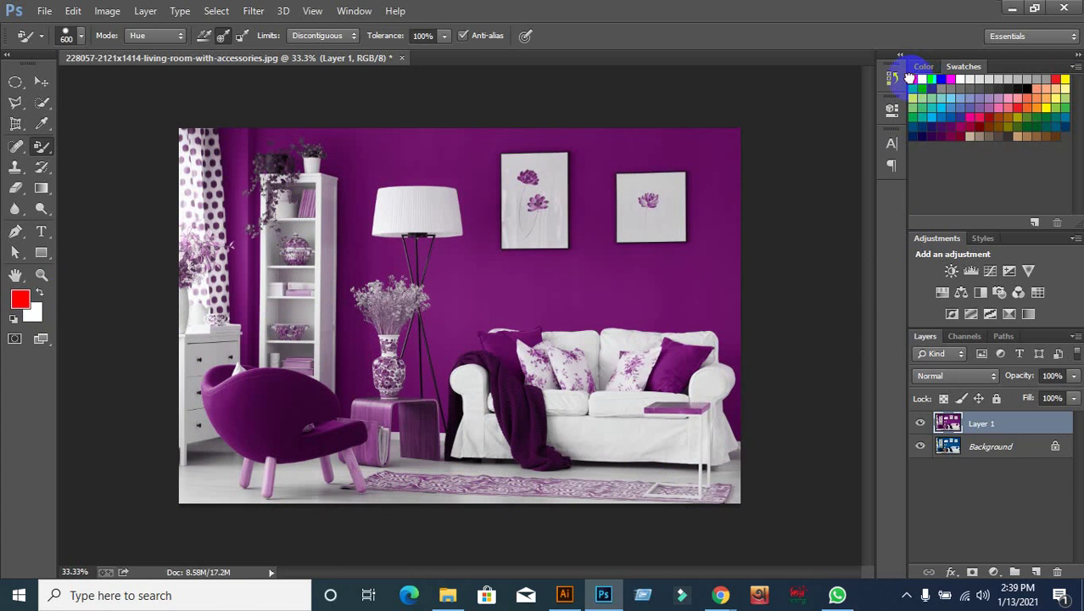
# Step: Repaint the purple walls, chair and curtain area red with the Color Replacement brush
pyautogui.click(246, 178)
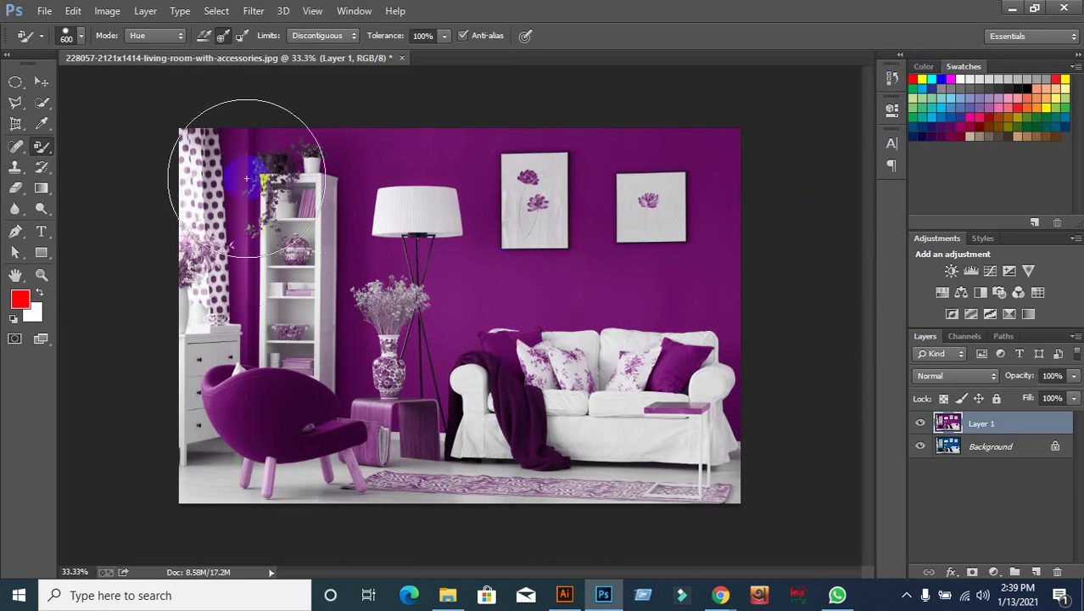
pyautogui.moveTo(246, 178)
pyautogui.mouseDown()
pyautogui.moveTo(194, 116)
pyautogui.moveTo(189, 133)
pyautogui.moveTo(229, 150)
pyautogui.moveTo(552, 182)
pyautogui.moveTo(702, 175)
pyautogui.mouseUp()
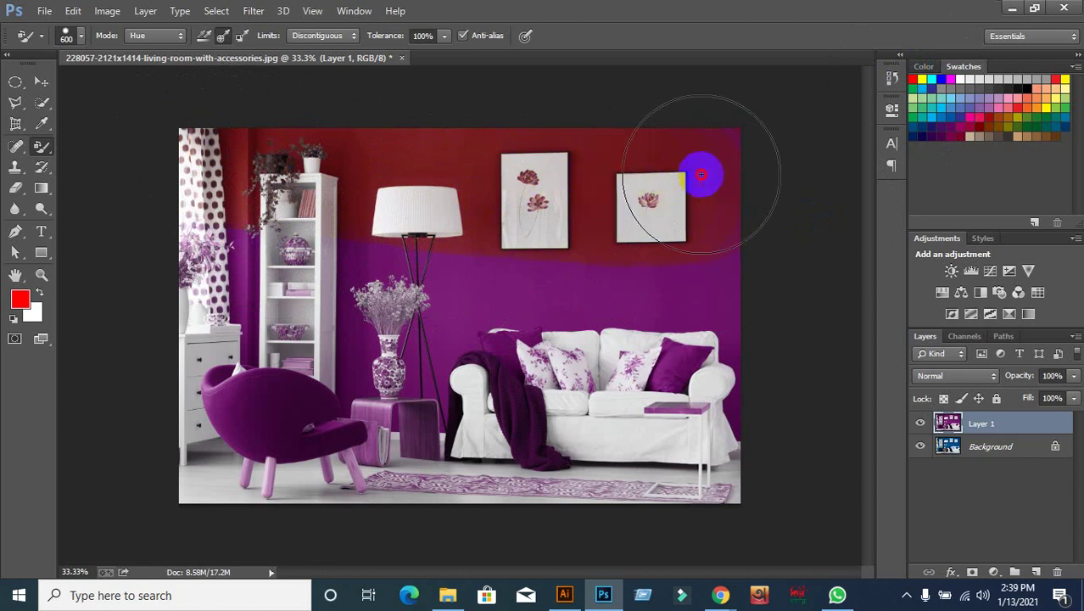
pyautogui.moveTo(181, 242)
pyautogui.mouseDown()
pyautogui.moveTo(181, 472)
pyautogui.moveTo(217, 181)
pyautogui.moveTo(315, 400)
pyautogui.moveTo(365, 471)
pyautogui.moveTo(381, 420)
pyautogui.moveTo(490, 252)
pyautogui.moveTo(545, 472)
pyautogui.moveTo(695, 496)
pyautogui.moveTo(696, 362)
pyautogui.mouseUp()
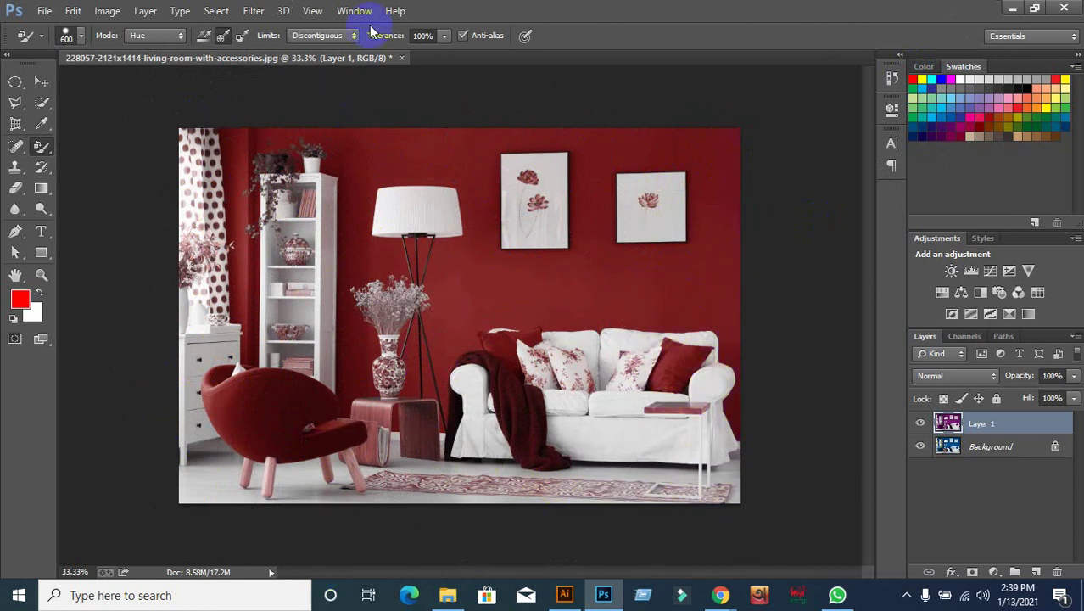
pyautogui.moveTo(161, 356)
pyautogui.mouseDown()
pyautogui.moveTo(182, 459)
pyautogui.moveTo(222, 473)
pyautogui.moveTo(189, 262)
pyautogui.moveTo(155, 383)
pyautogui.moveTo(462, 448)
pyautogui.moveTo(274, 507)
pyautogui.moveTo(582, 552)
pyautogui.moveTo(651, 506)
pyautogui.mouseUp()
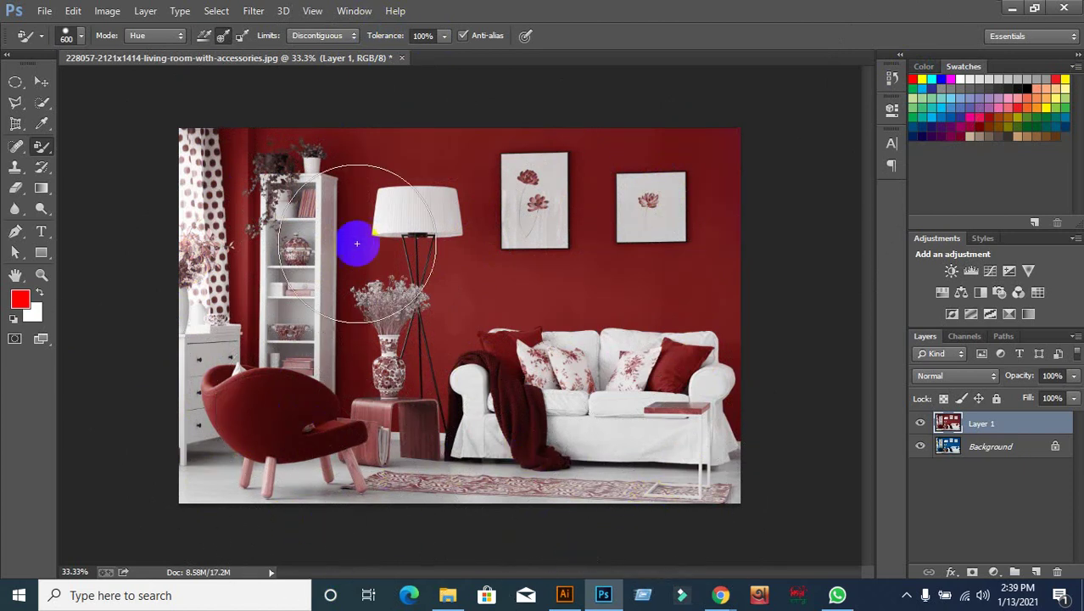
# Step: Switch to the Move tool, check Layer 1, then bring the Google Meet window forward
pyautogui.click(42, 82)
pyautogui.click(219, 248)
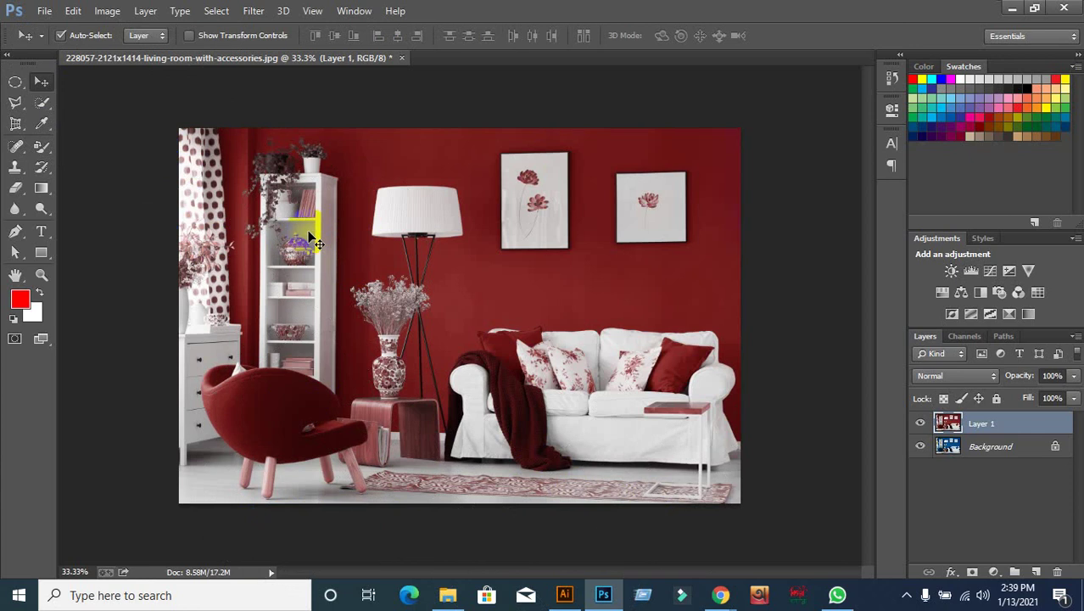
pyautogui.click(619, 155)
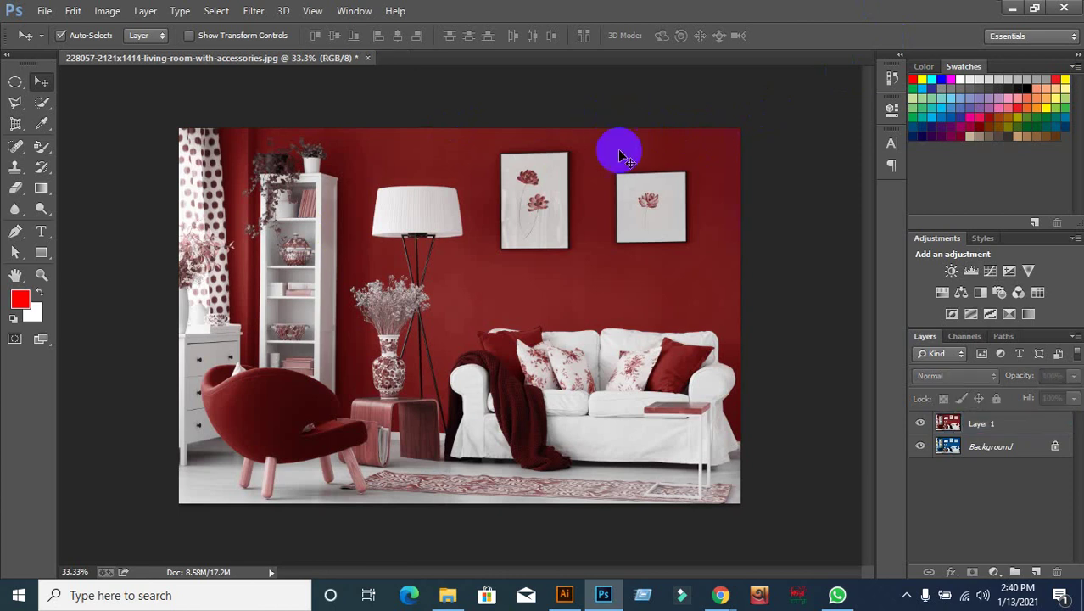
pyautogui.click(643, 209)
pyautogui.click(760, 371)
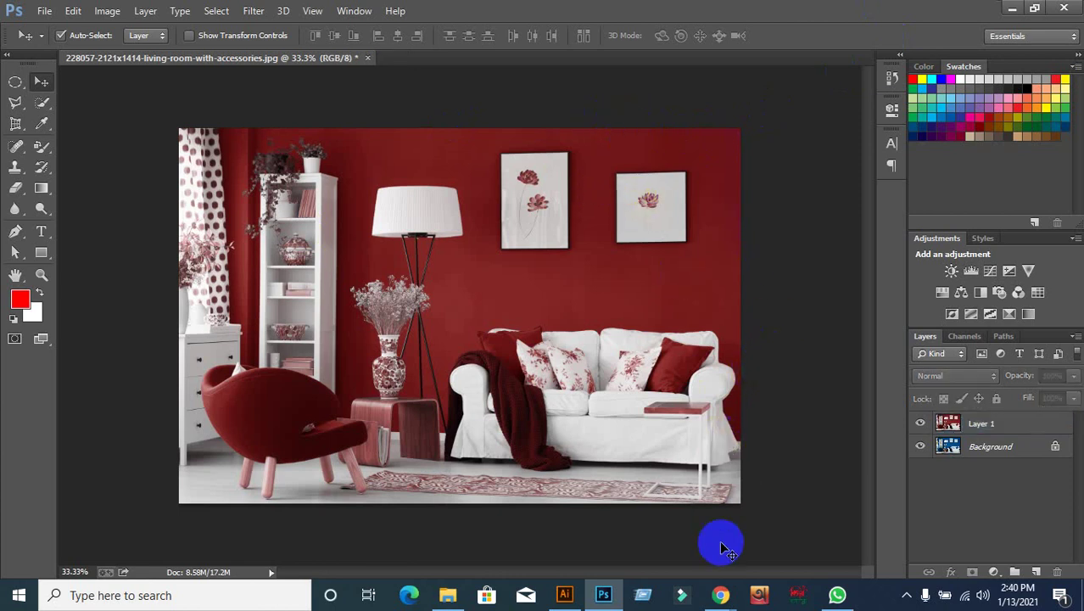
pyautogui.moveTo(720, 594)
pyautogui.click(667, 560)
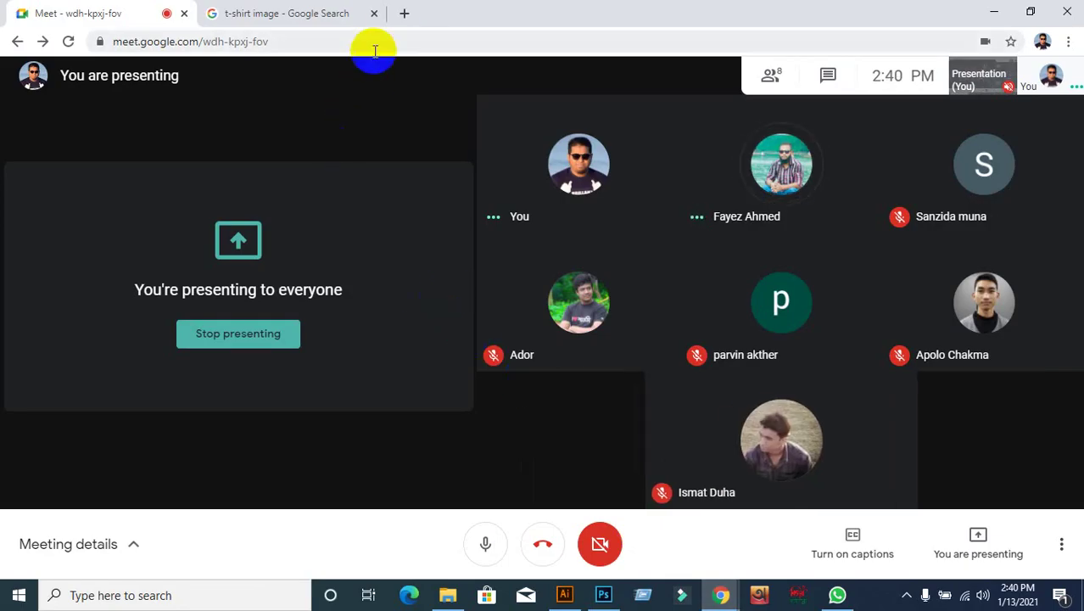
# Step: Search Google for 'interior design' in a new browser tab
pyautogui.click(403, 13)
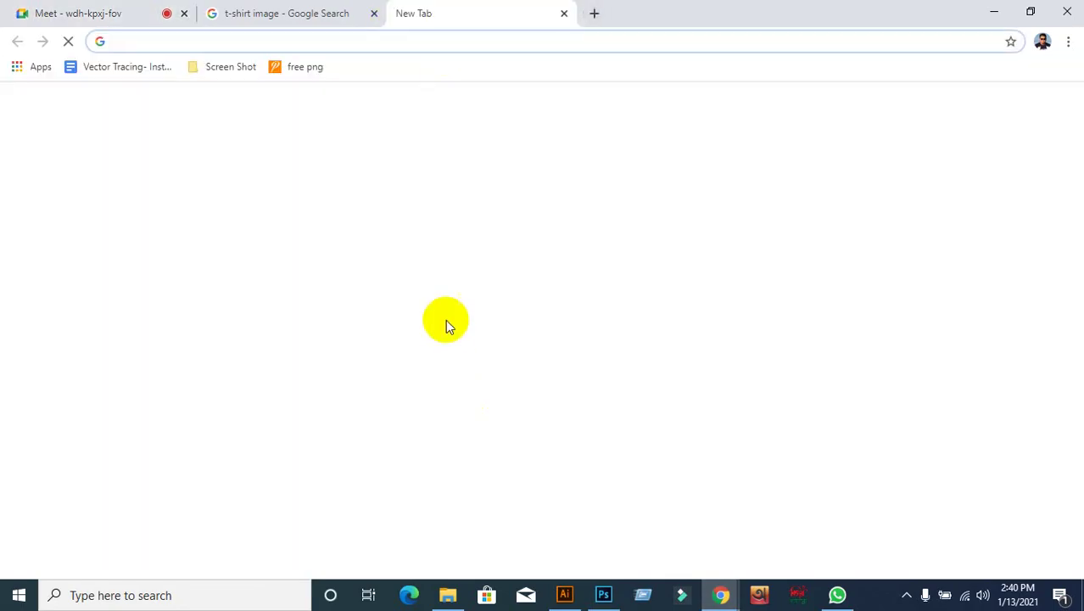
pyautogui.click(392, 513)
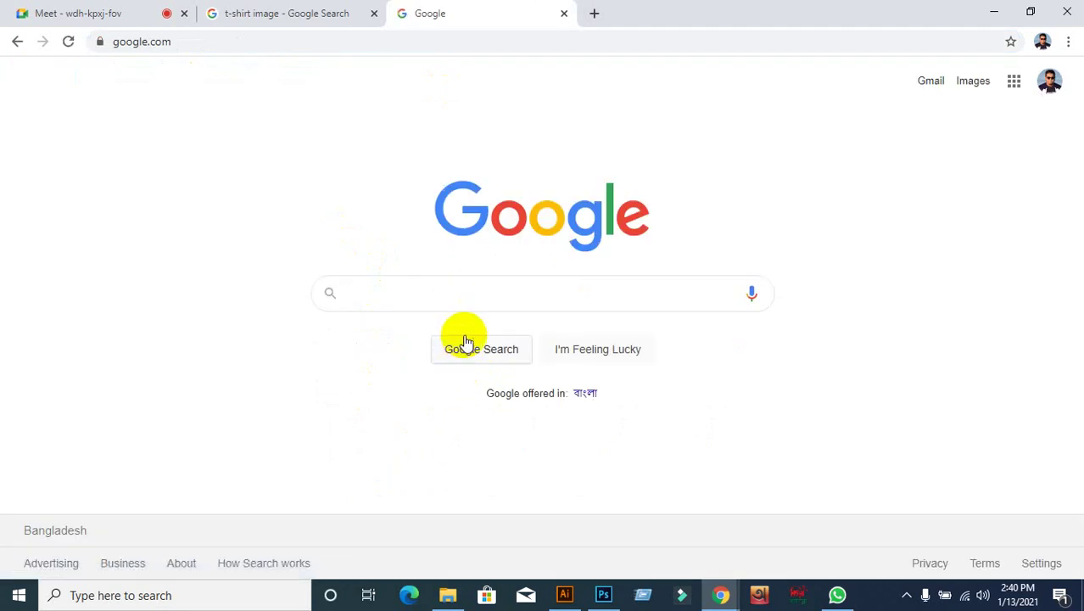
pyautogui.write('int')
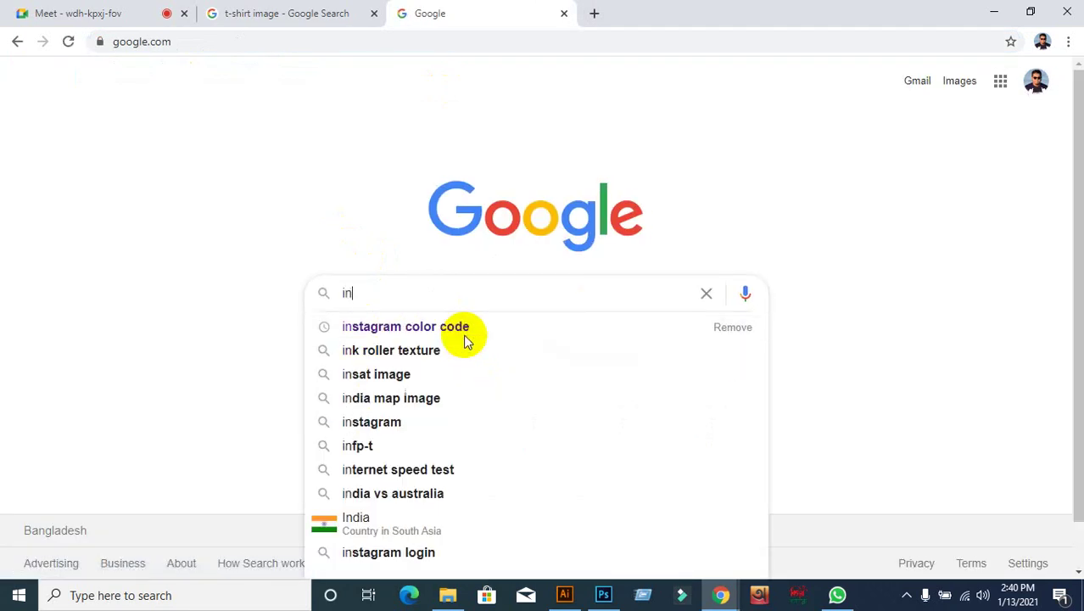
pyautogui.write('eri')
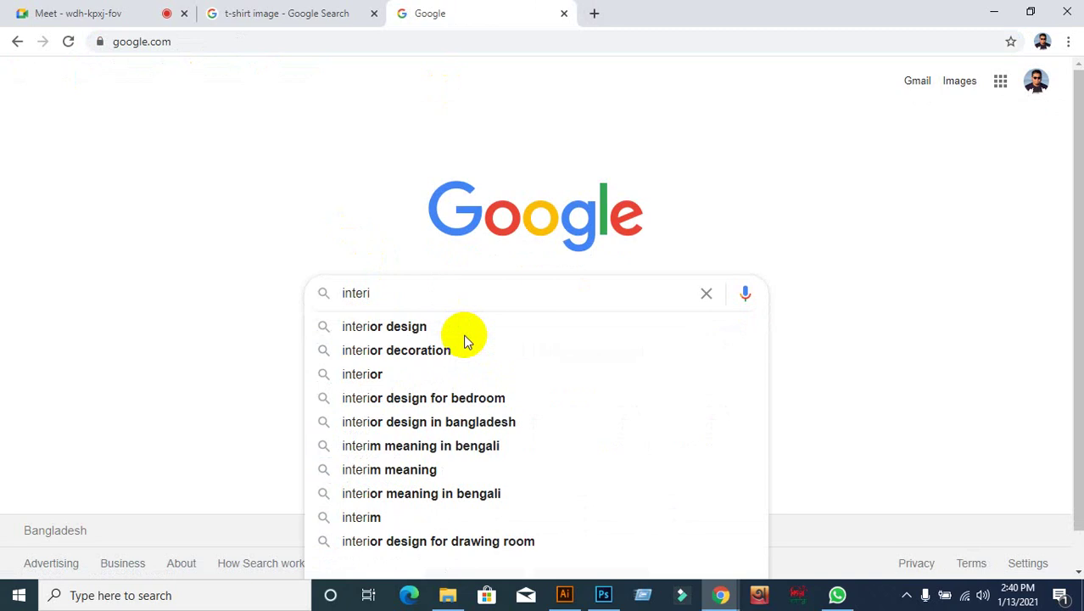
pyautogui.write('or de')
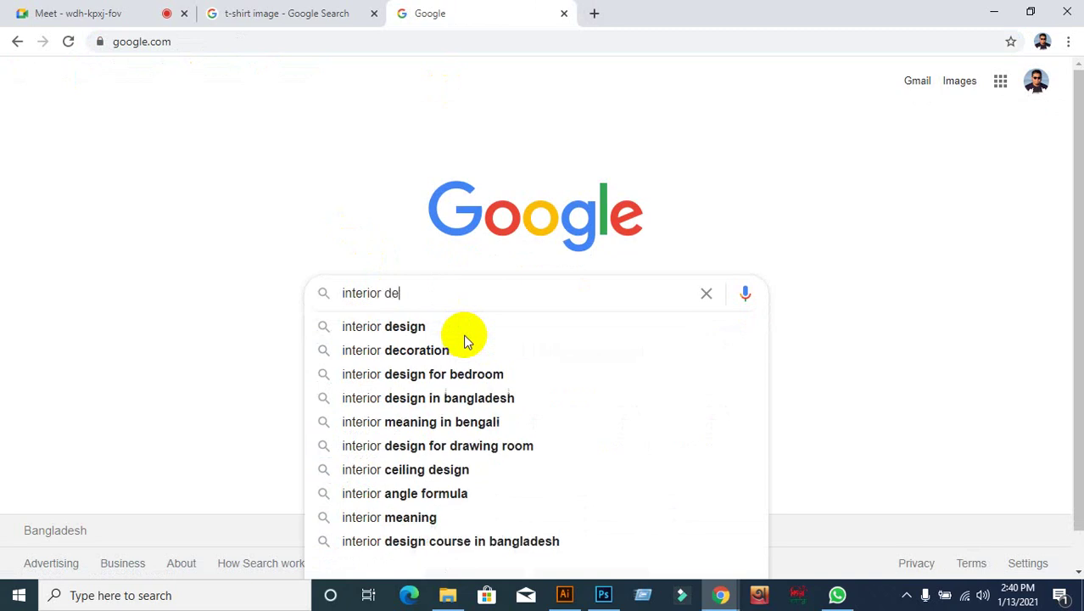
pyautogui.write('sin')
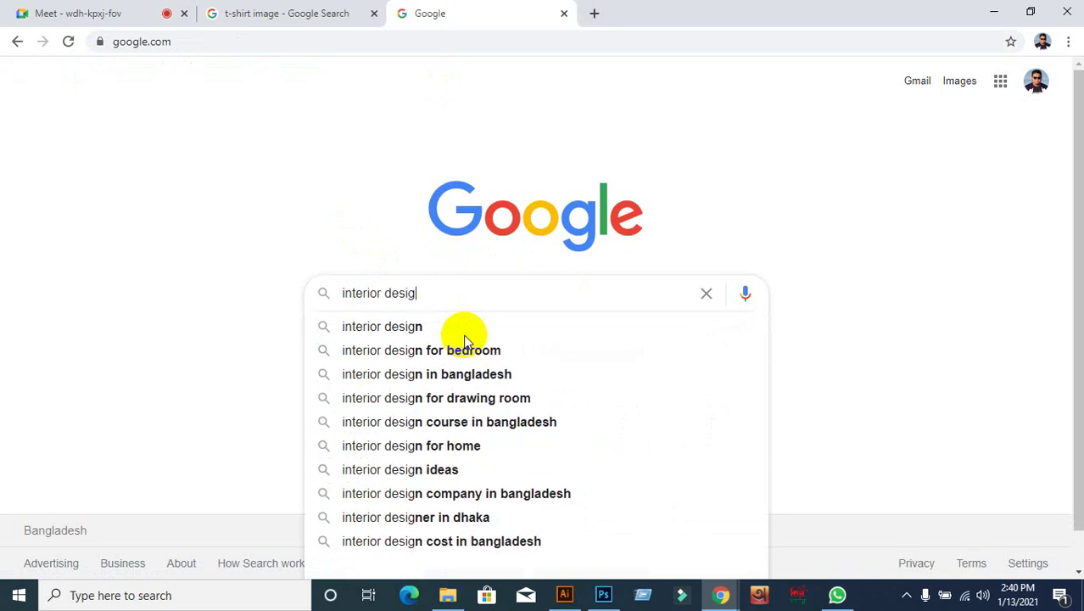
pyautogui.click(398, 324)
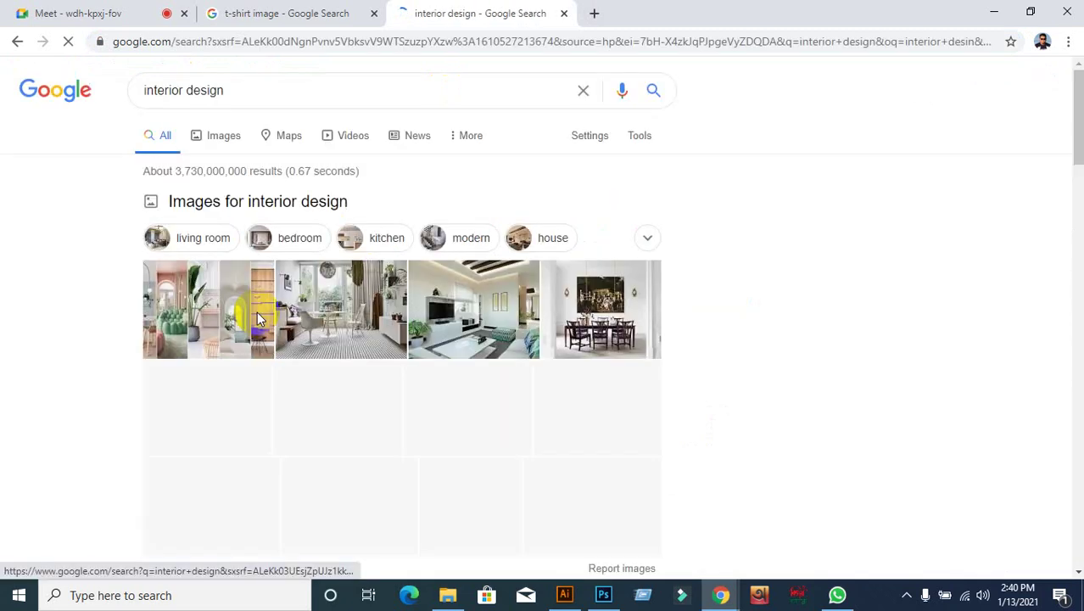
# Step: Browse the interior design image results, scrolling down through them
pyautogui.click(223, 136)
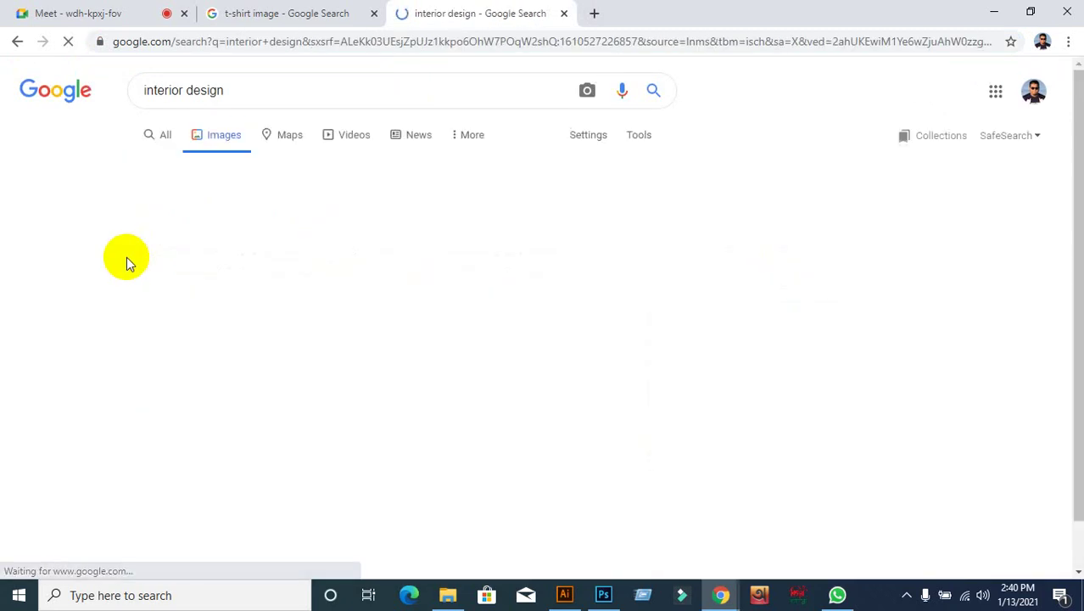
pyautogui.scroll(-3, 320, 381)
pyautogui.scroll(-3, 320, 380)
pyautogui.scroll(-4, 320, 380)
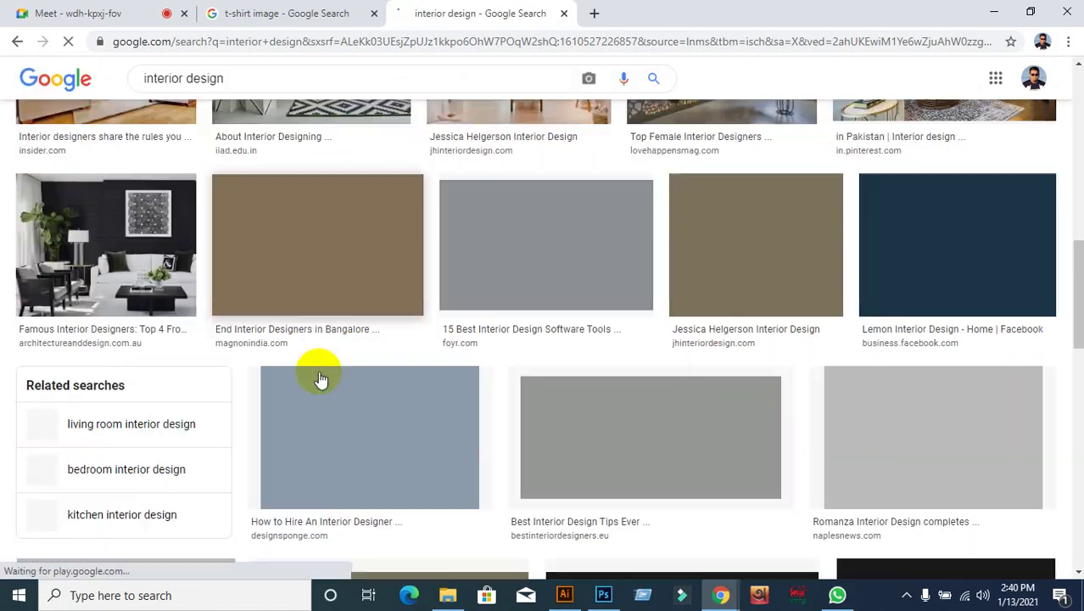
pyautogui.scroll(-3, 320, 381)
pyautogui.scroll(-2, 320, 380)
pyautogui.scroll(-5, 320, 380)
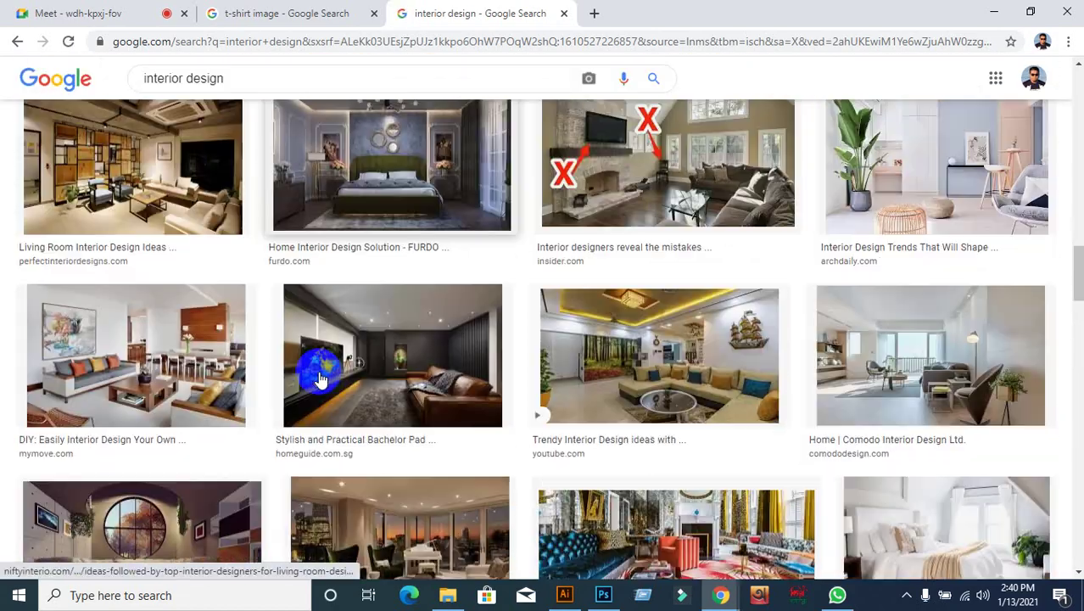
pyautogui.scroll(-4, 319, 373)
pyautogui.scroll(-3, 318, 371)
pyautogui.scroll(-3, 318, 371)
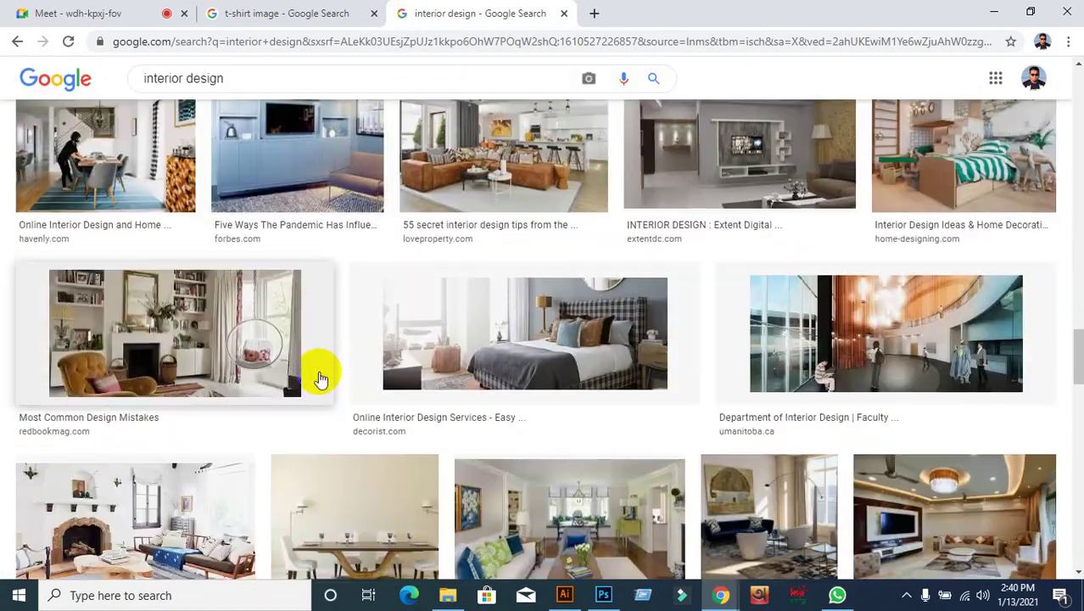
pyautogui.scroll(-3, 320, 375)
pyautogui.scroll(-3, 321, 380)
pyautogui.scroll(-2, 319, 371)
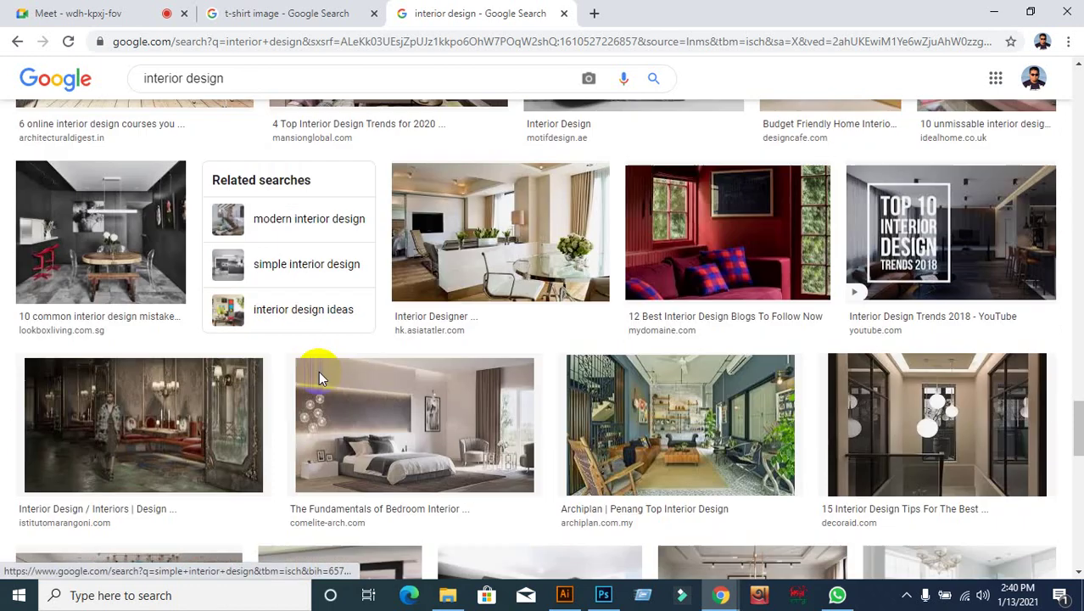
pyautogui.scroll(-3, 318, 371)
pyautogui.scroll(-2, 319, 371)
pyautogui.scroll(-3, 318, 371)
pyautogui.scroll(-3, 318, 371)
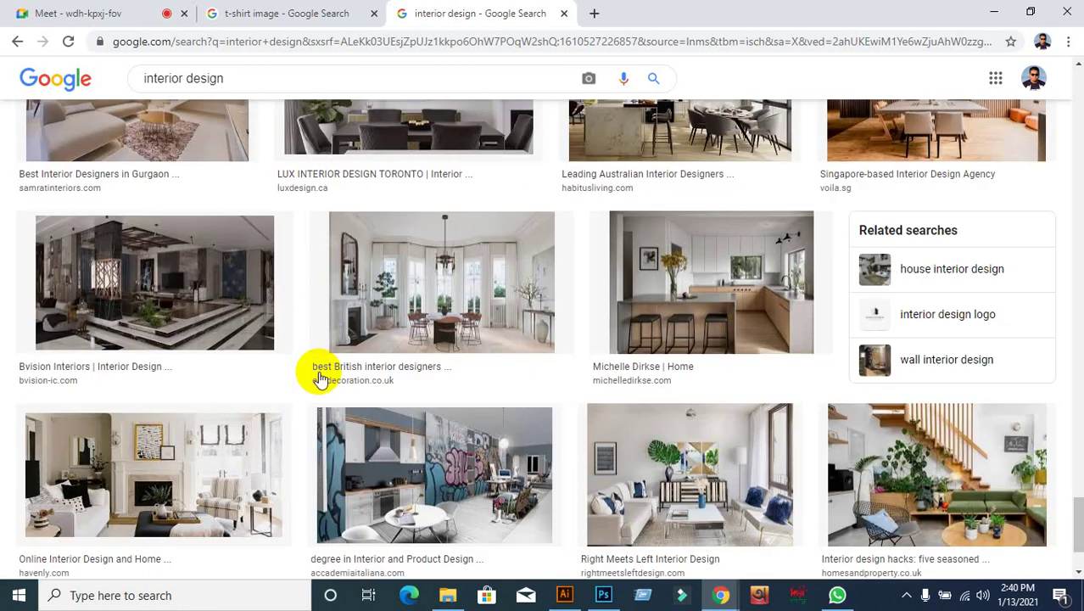
pyautogui.scroll(-3, 319, 373)
pyautogui.scroll(-3, 320, 379)
pyautogui.scroll(-3, 320, 379)
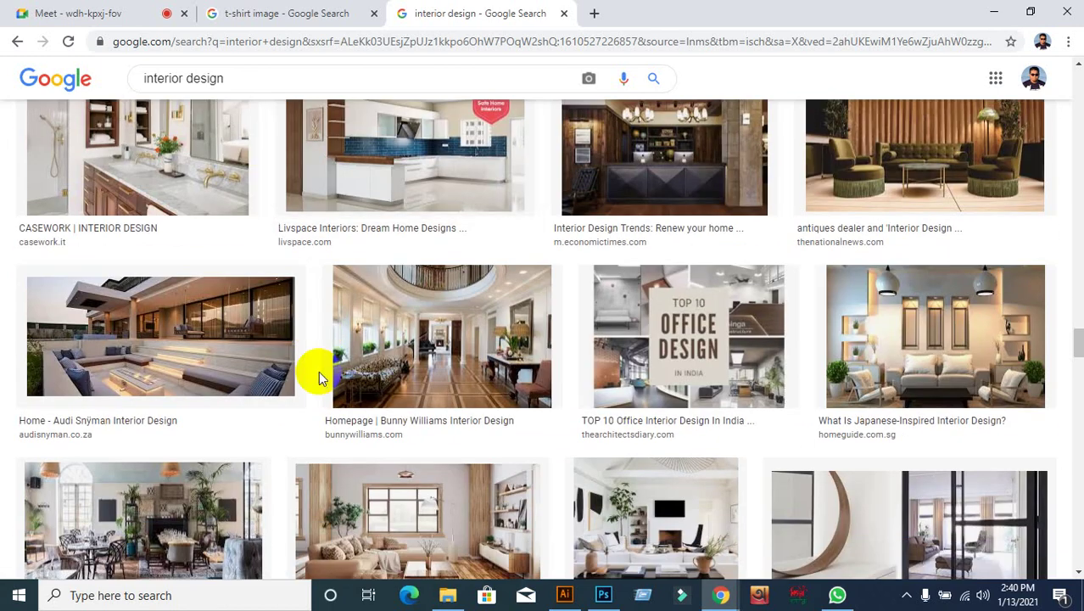
pyautogui.scroll(-2, 320, 379)
pyautogui.scroll(-1, 834, 484)
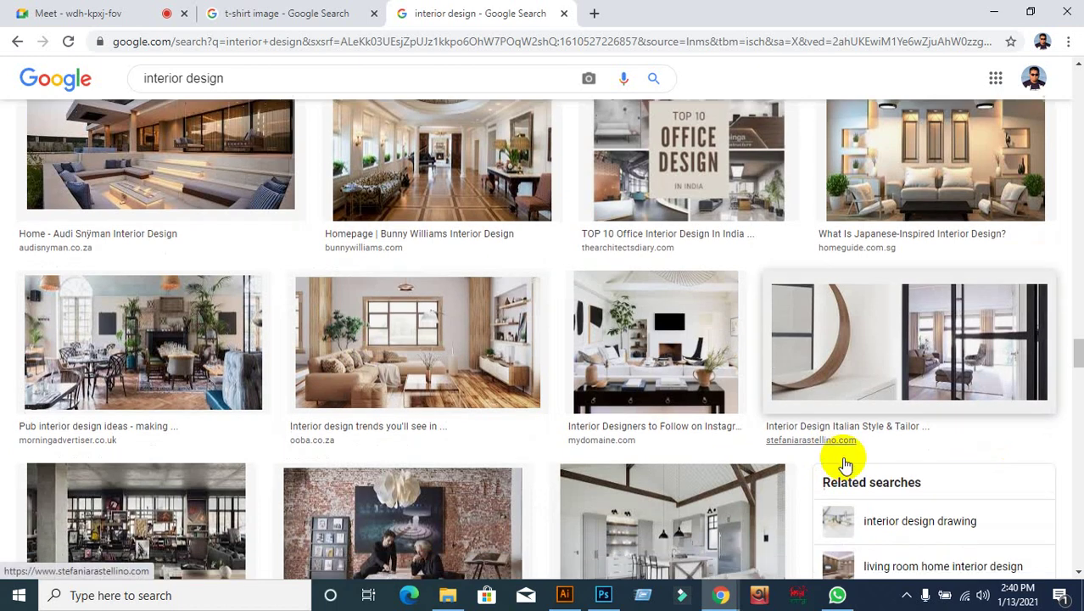
pyautogui.scroll(-3, 841, 455)
pyautogui.scroll(-3, 840, 459)
pyautogui.scroll(-2, 844, 465)
pyautogui.scroll(-3, 844, 465)
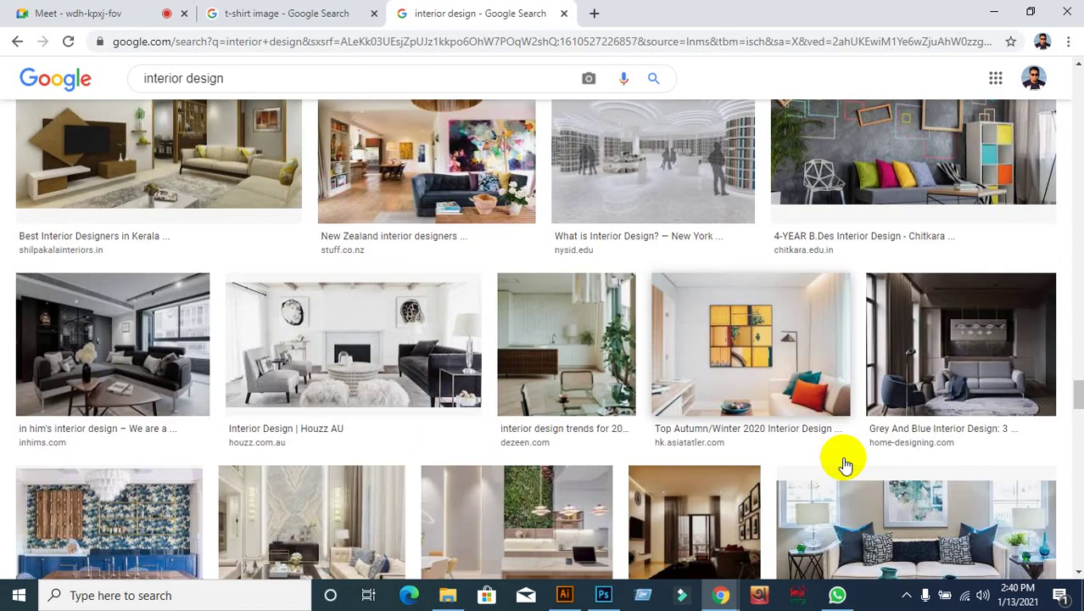
pyautogui.scroll(-4, 844, 465)
pyautogui.scroll(-4, 844, 465)
pyautogui.scroll(-2, 842, 462)
pyautogui.scroll(-2, 842, 460)
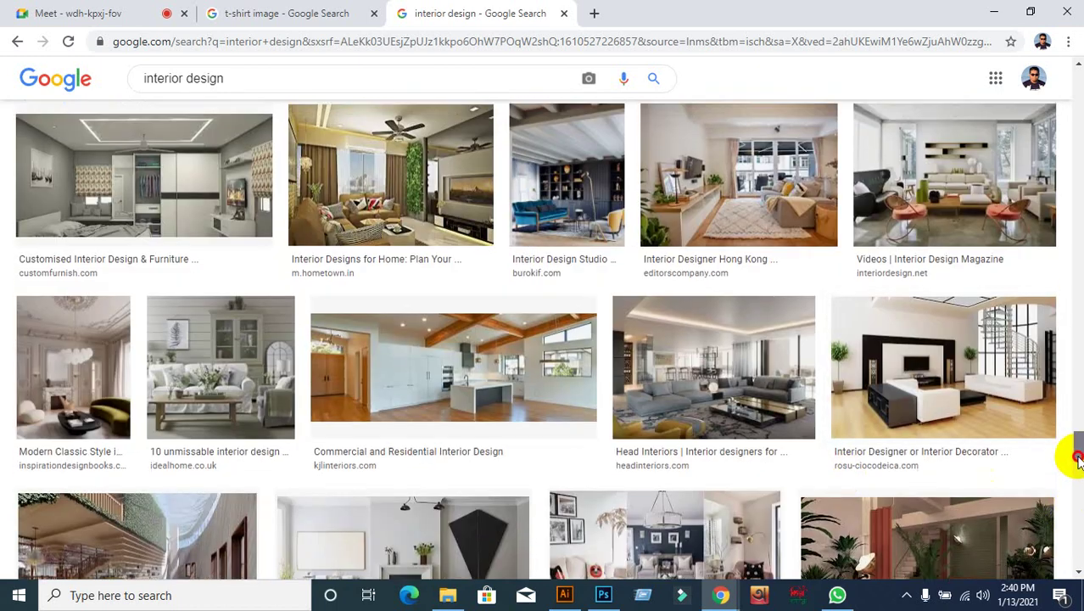
pyautogui.moveTo(1078, 462); pyautogui.dragTo(1077, 81)
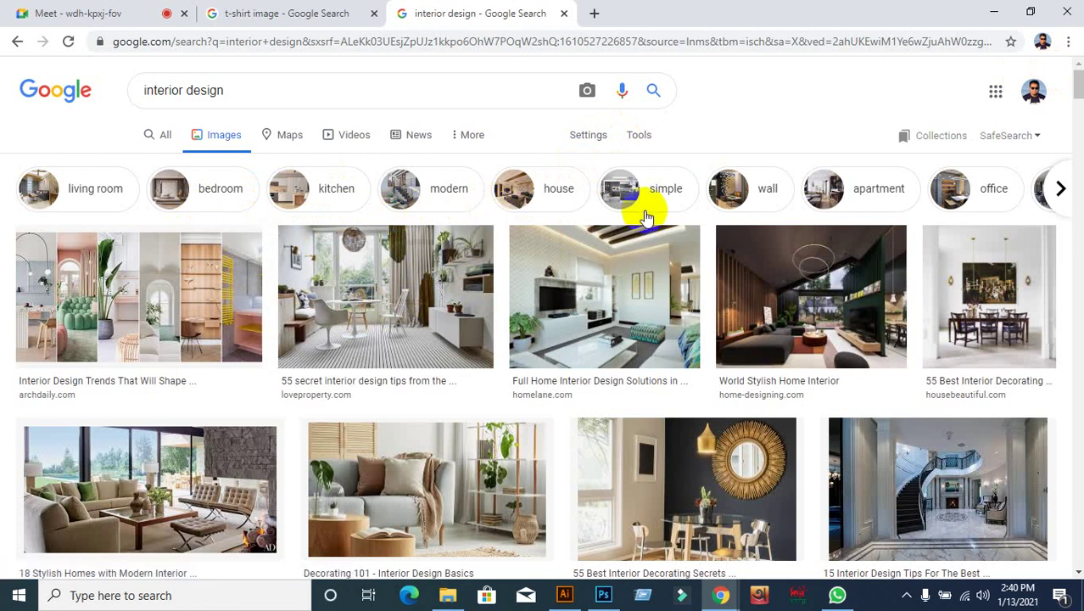
# Step: Narrow the image results to wall designs, then minimize the browser
pyautogui.click(768, 190)
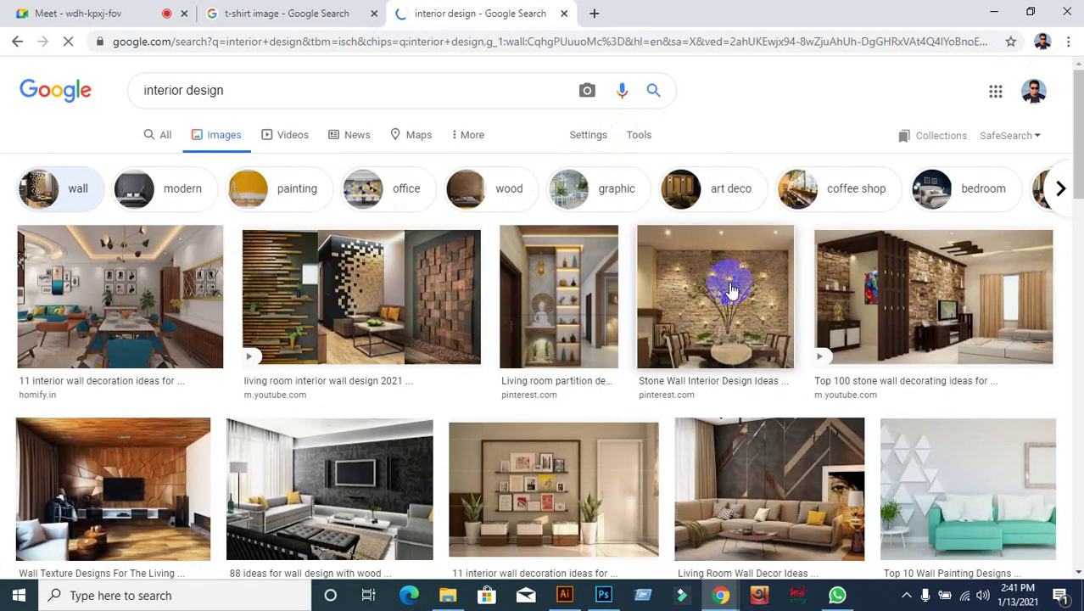
pyautogui.scroll(-4, 728, 310)
pyautogui.scroll(-5, 728, 310)
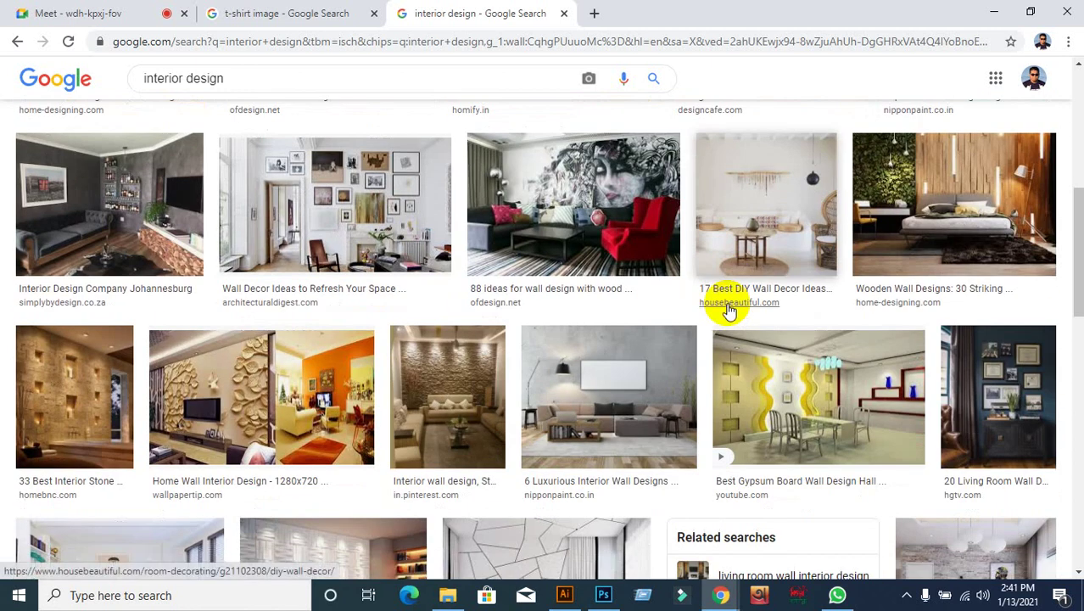
pyautogui.scroll(1, 617, 287)
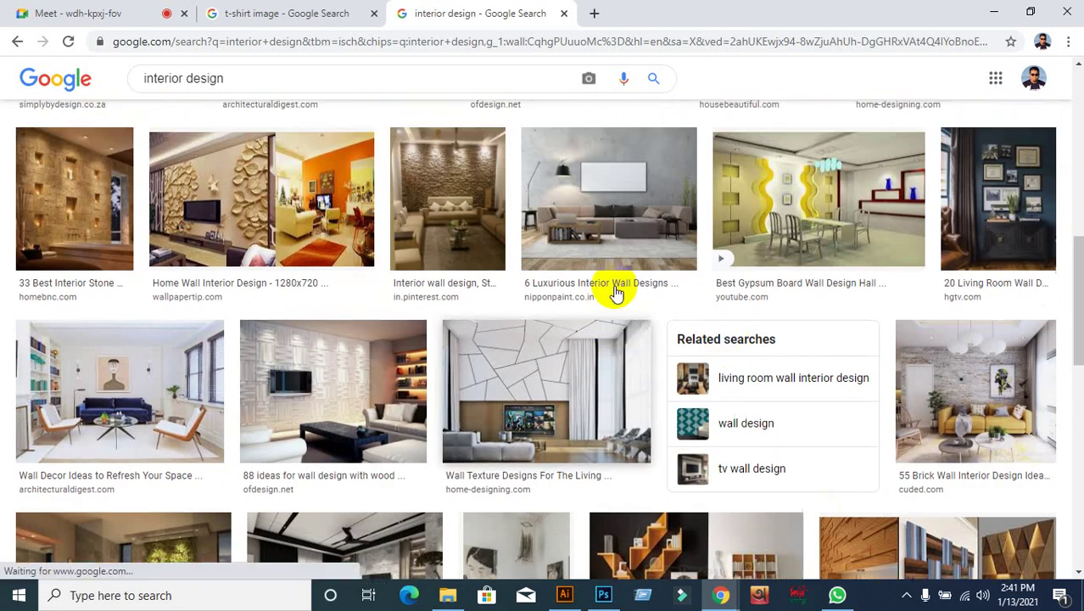
pyautogui.scroll(3, 617, 290)
pyautogui.scroll(4, 617, 293)
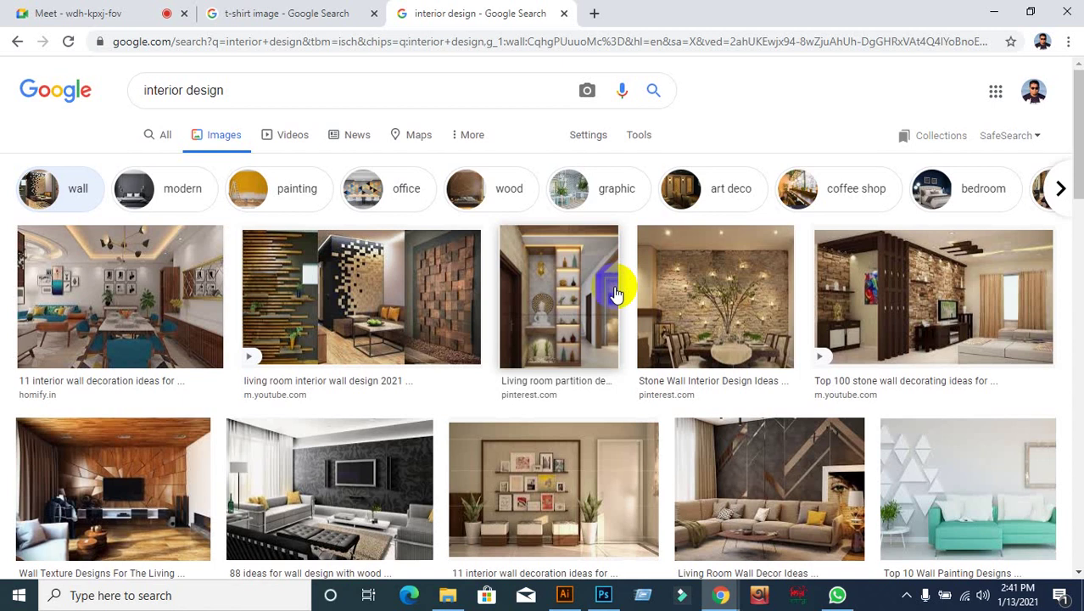
pyautogui.click(994, 12)
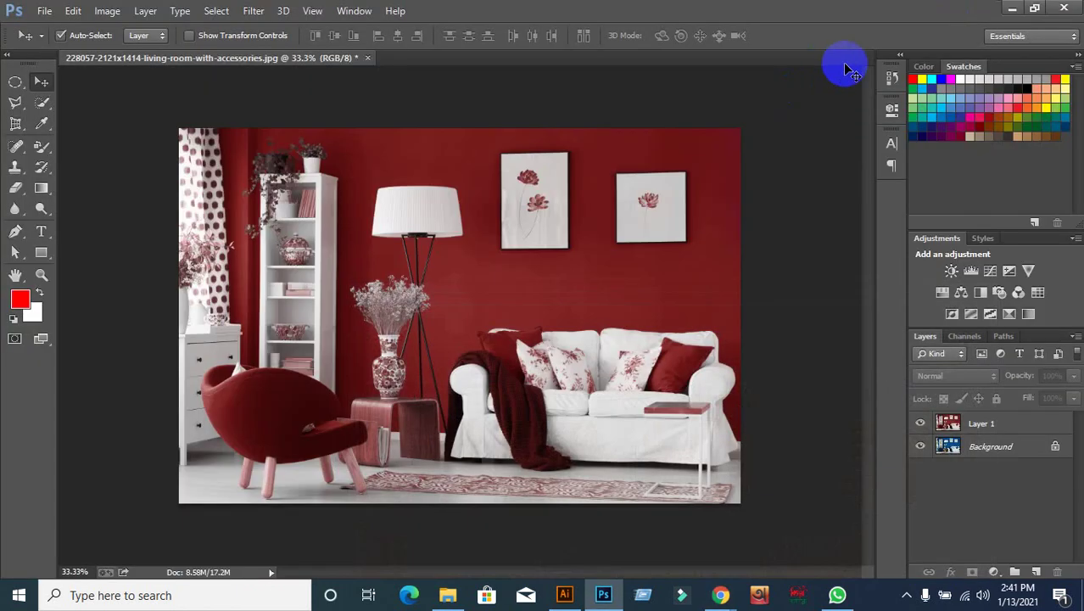
# Step: Delete the red-recolored Layer 1 and confirm the deletion
pyautogui.click(1014, 11)
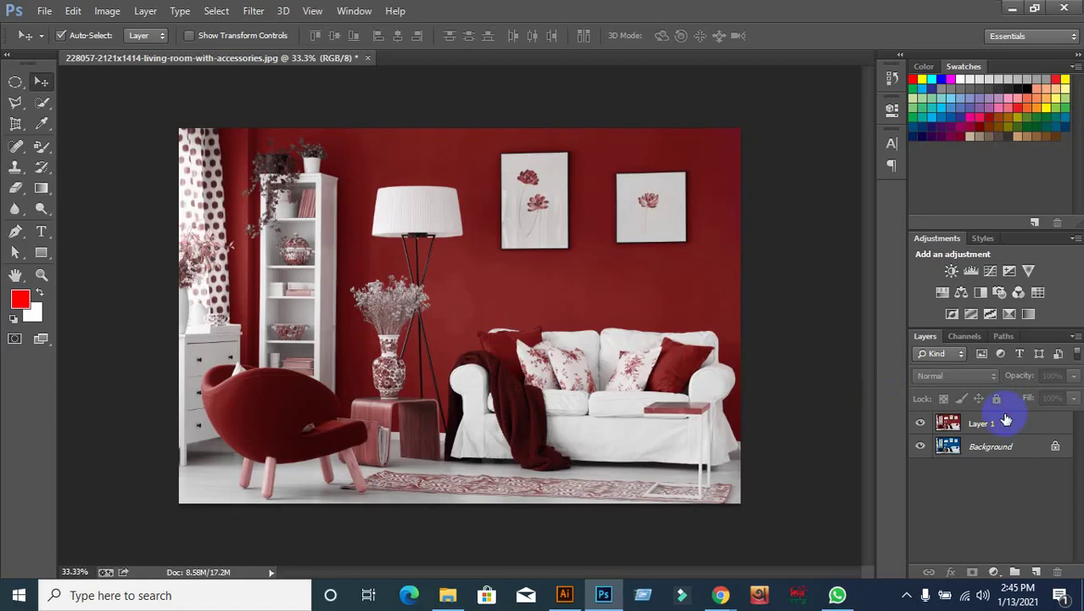
pyautogui.click(1011, 429)
pyautogui.click(1058, 572)
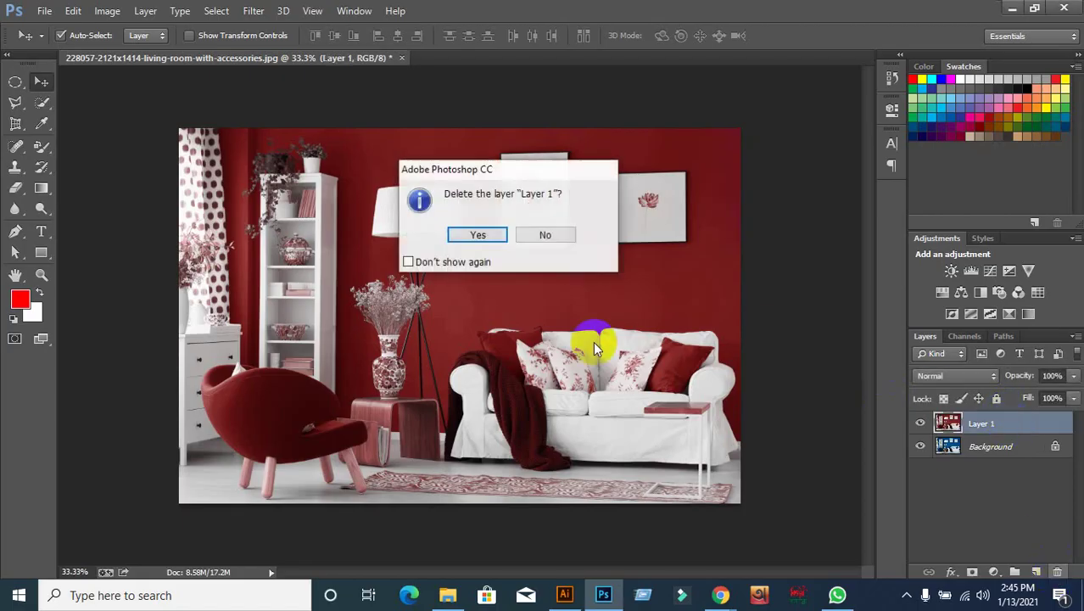
pyautogui.click(470, 237)
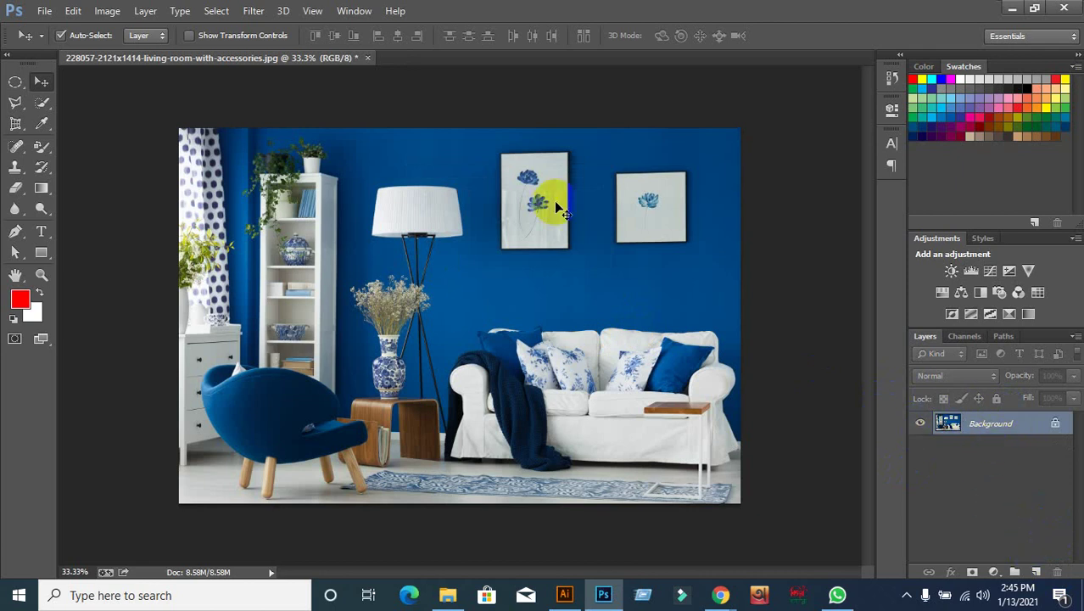
pyautogui.click(972, 408)
# Step: Open the Image > Adjustments commands and close them without applying any
pyautogui.click(107, 10)
pyautogui.moveTo(131, 52)
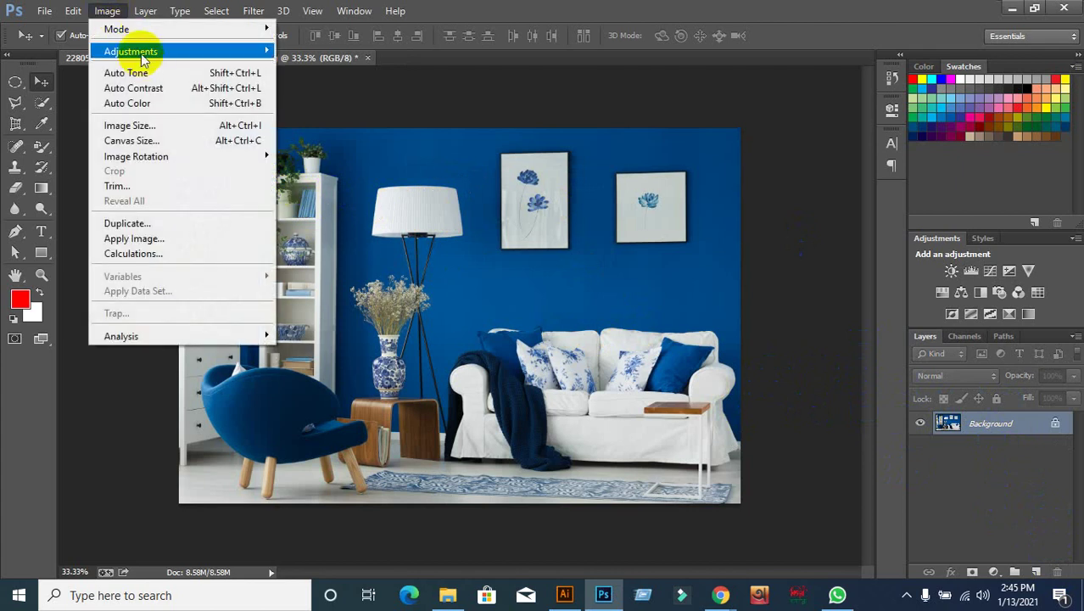
pyautogui.click(516, 24)
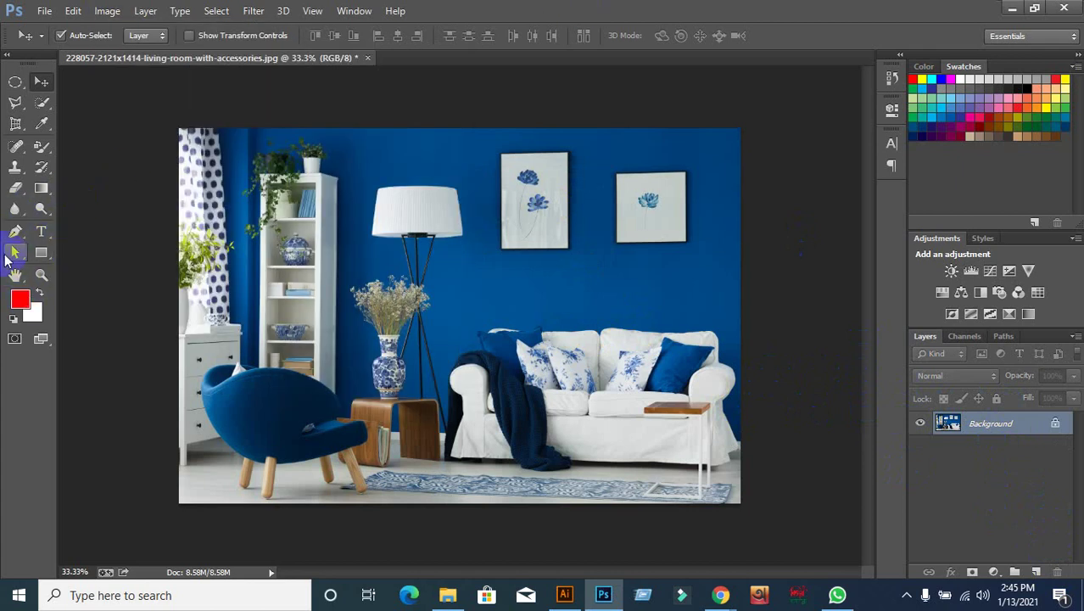
pyautogui.click(212, 172)
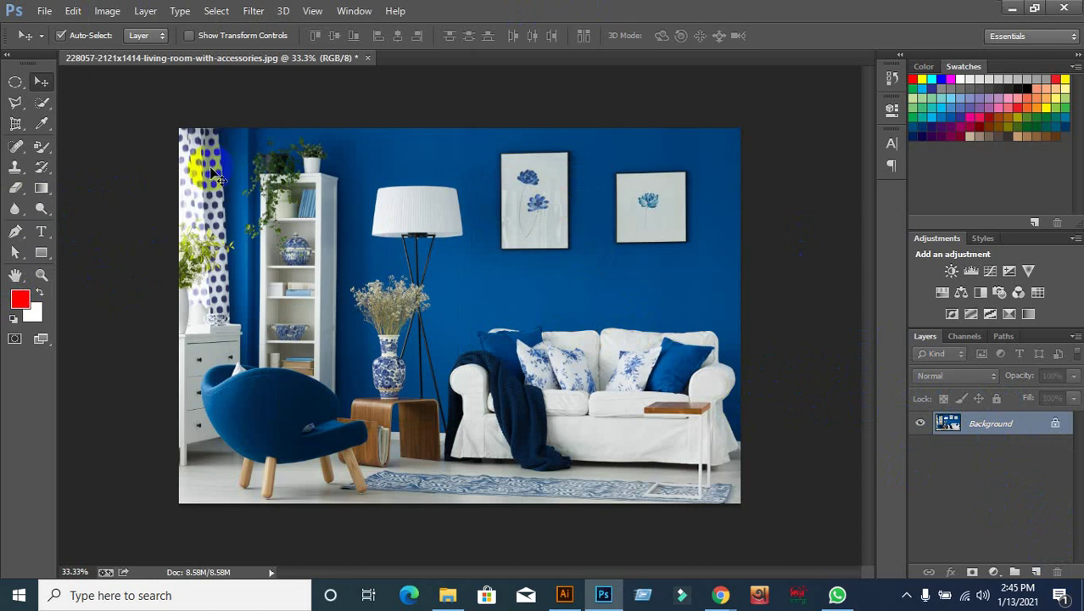
pyautogui.click(107, 10)
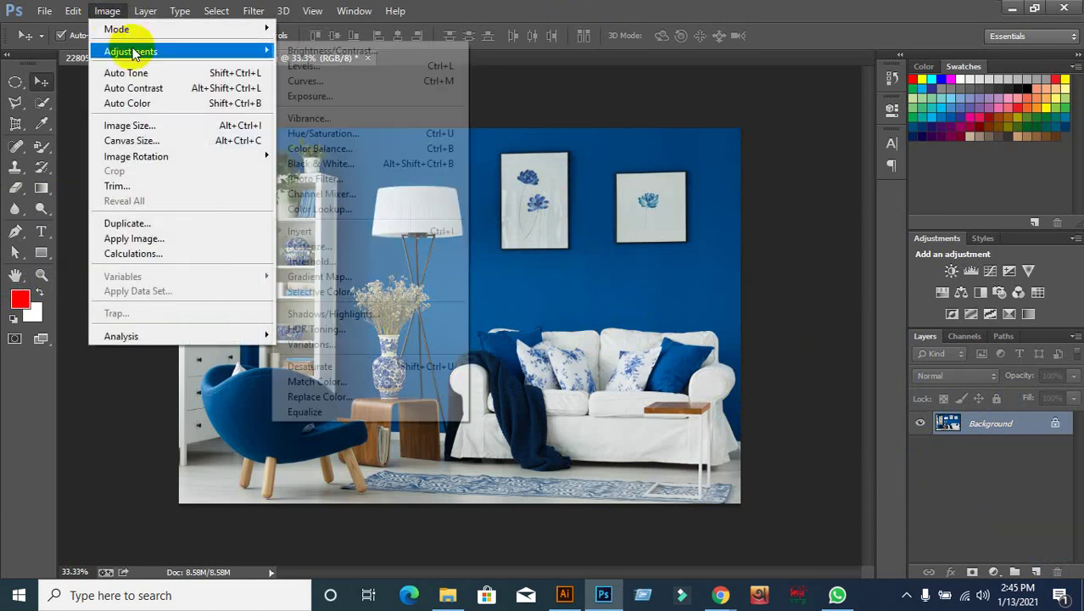
pyautogui.moveTo(132, 51)
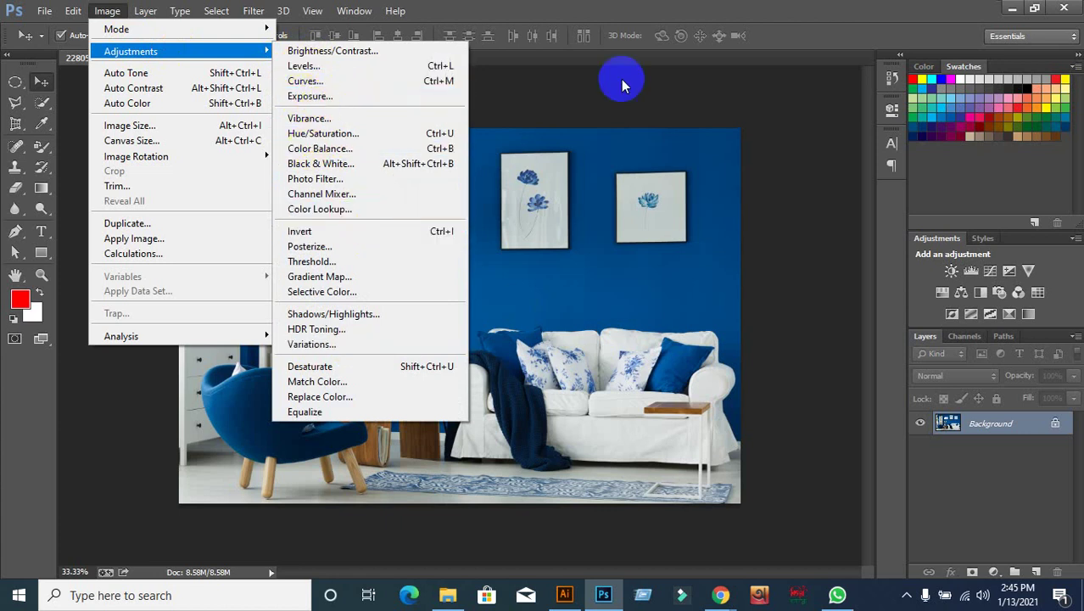
pyautogui.click(615, 12)
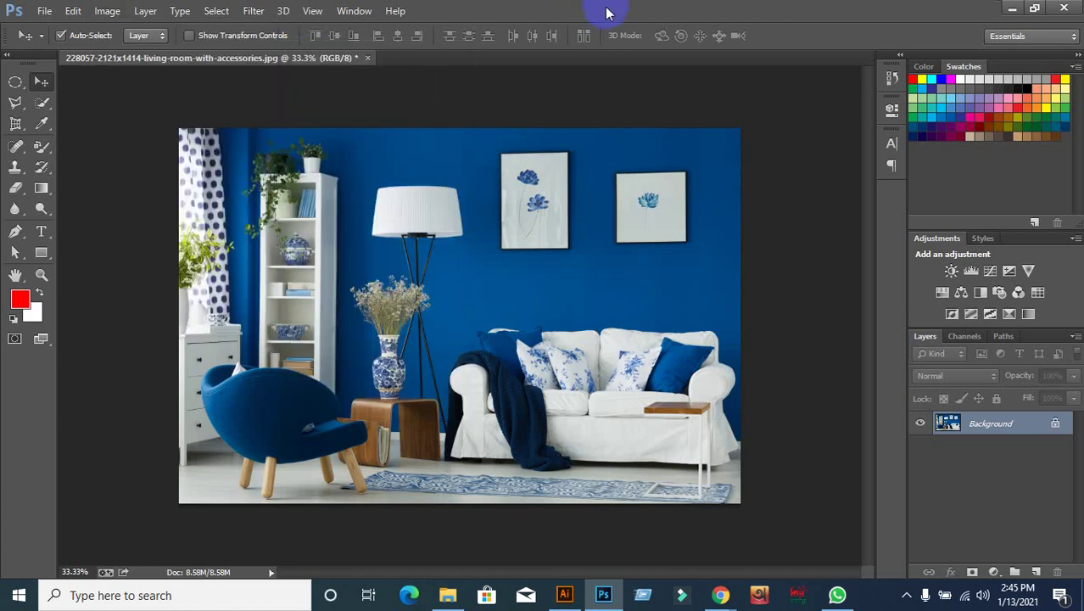
# Step: Add a new empty layer, try Replace Color on it, and dismiss the empty-layer error
pyautogui.click(1040, 572)
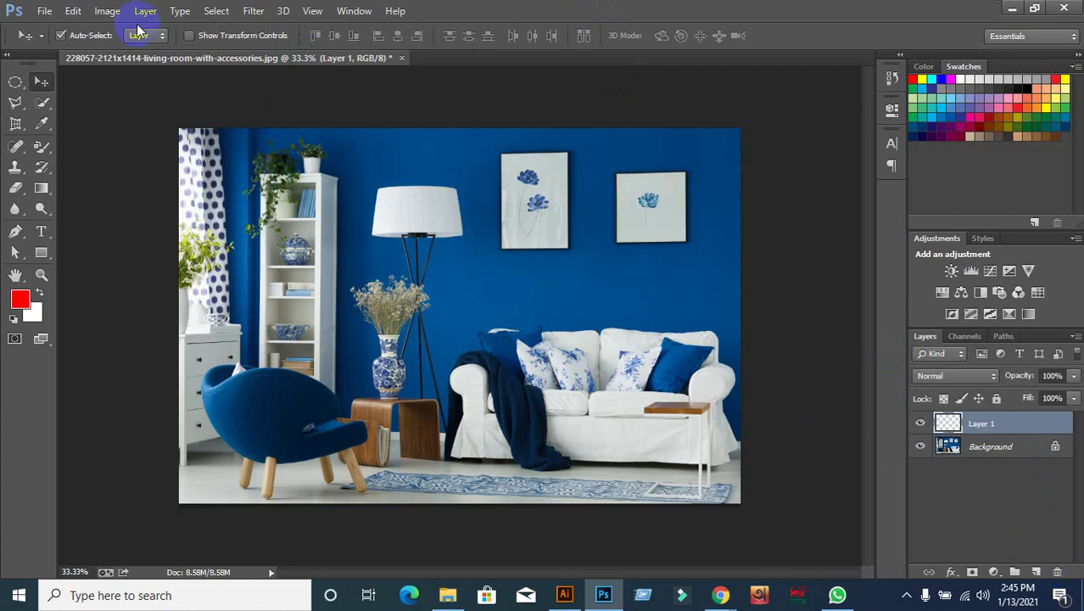
pyautogui.click(107, 19)
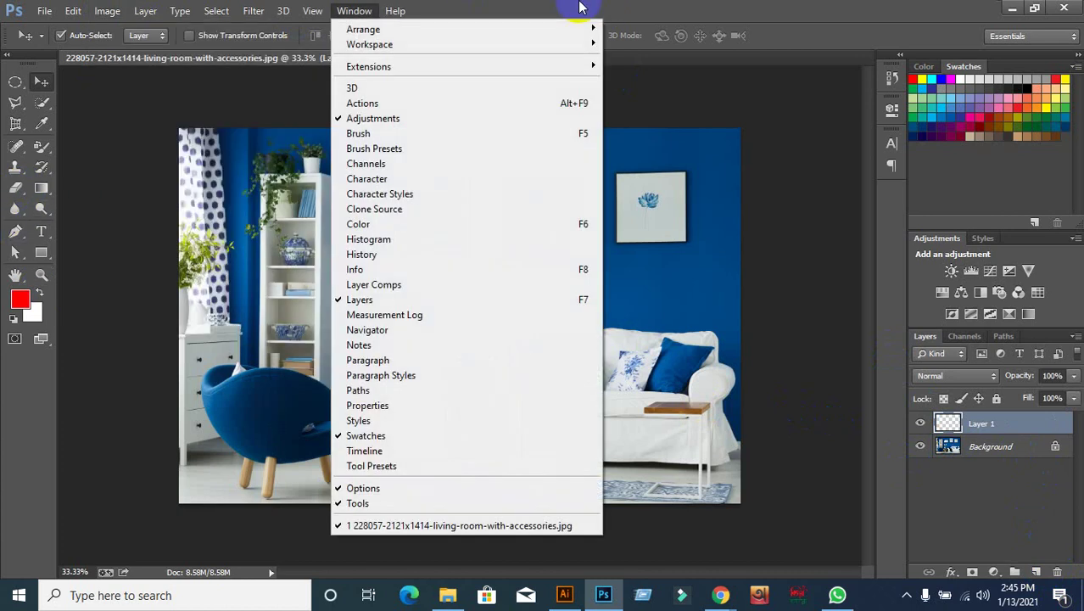
pyautogui.click(662, 8)
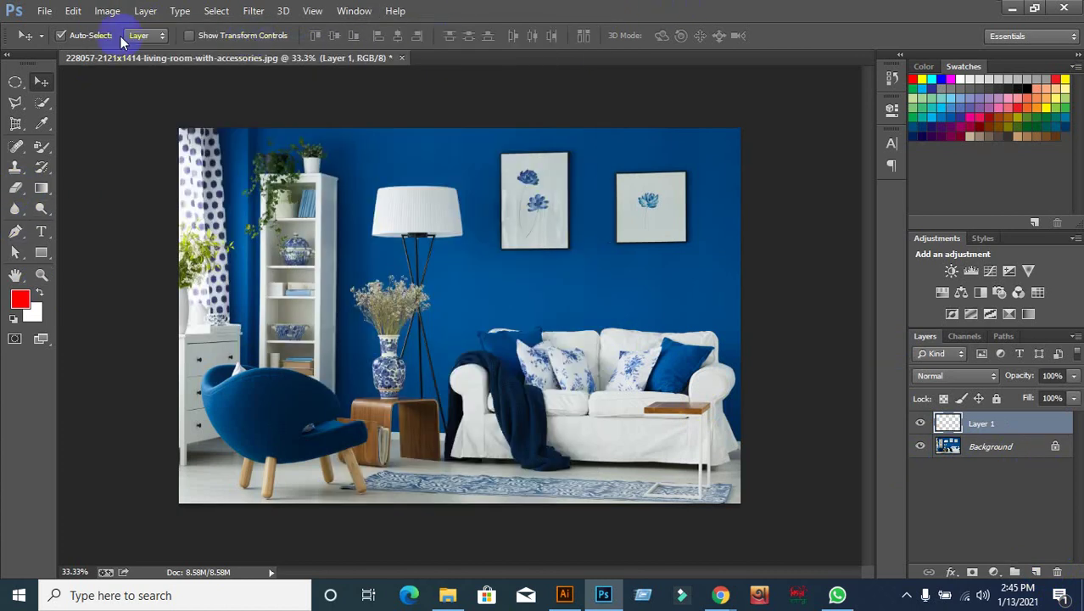
pyautogui.click(102, 15)
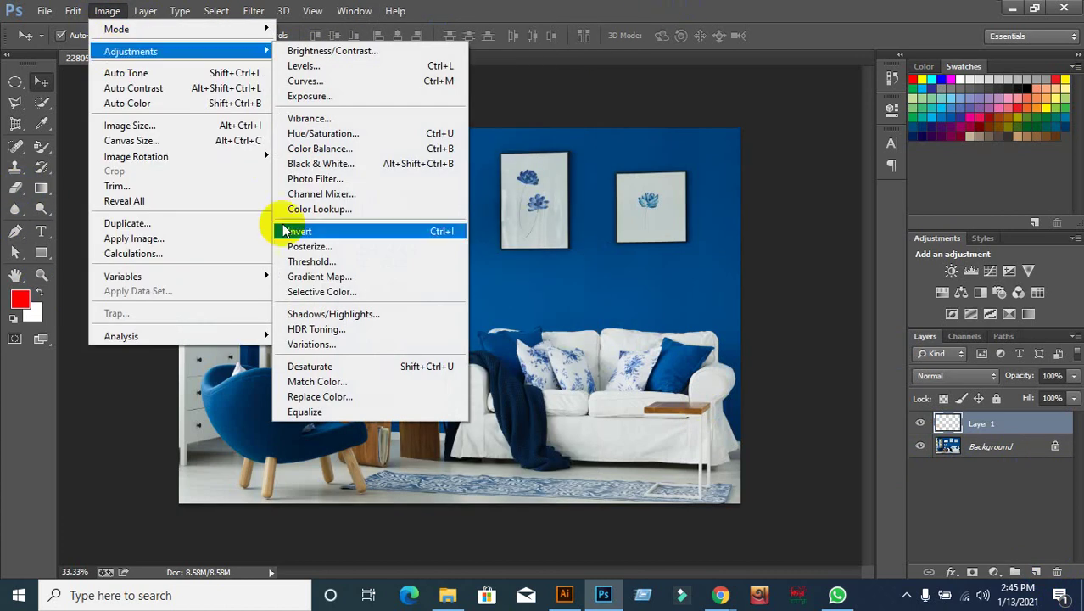
pyautogui.moveTo(131, 51)
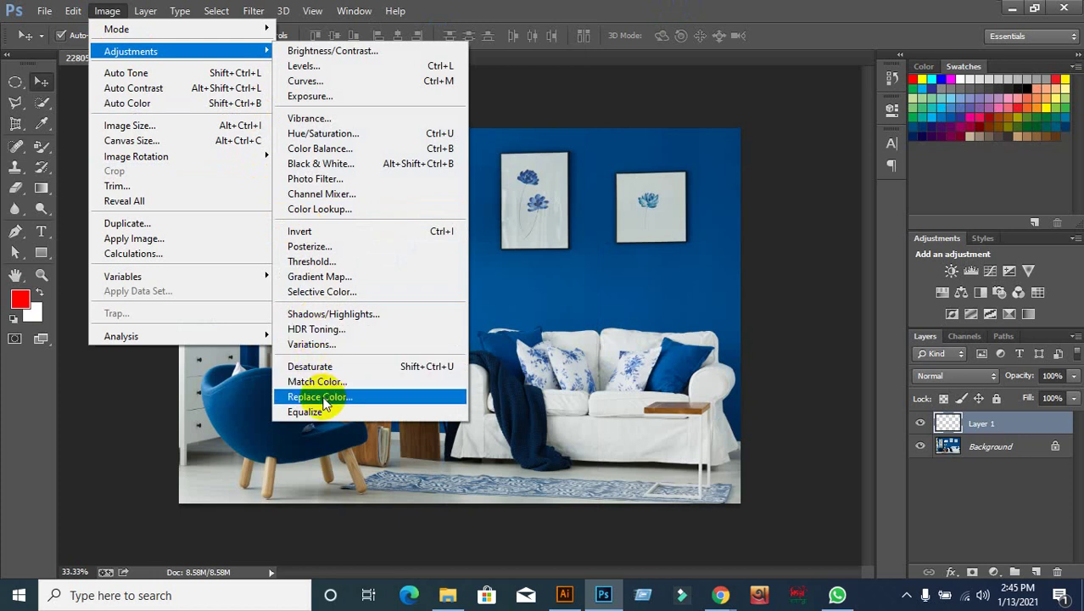
pyautogui.click(323, 399)
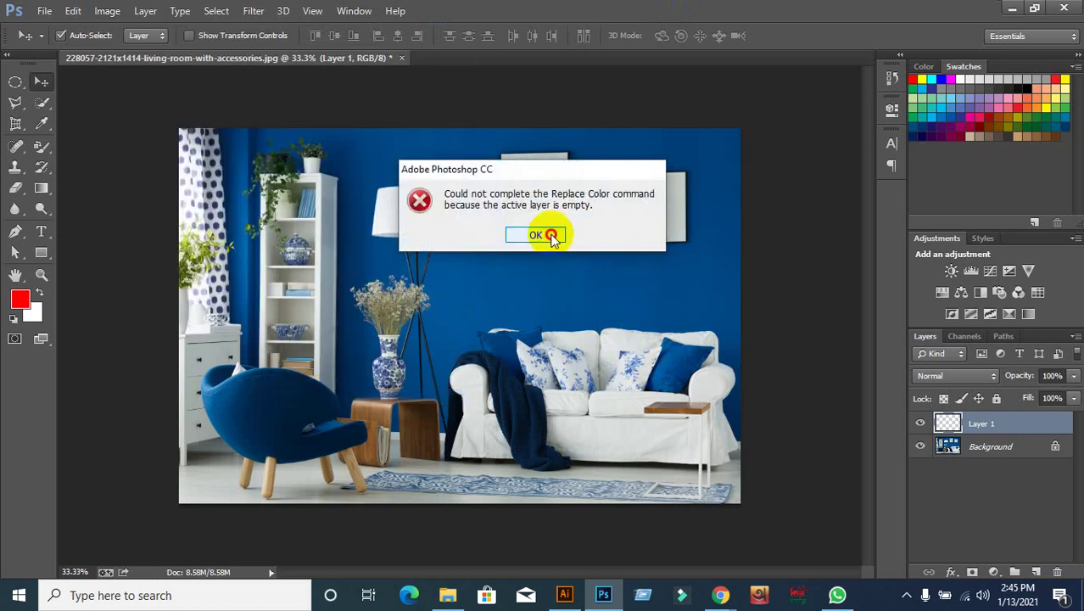
pyautogui.click(543, 235)
# Step: Stamp a merged copy of the room photo onto Layer 1 with Ctrl+Shift+Alt+E
pyautogui.click(1007, 477)
pyautogui.hotkey('ctrl', 'shift', 'alt', 'e')
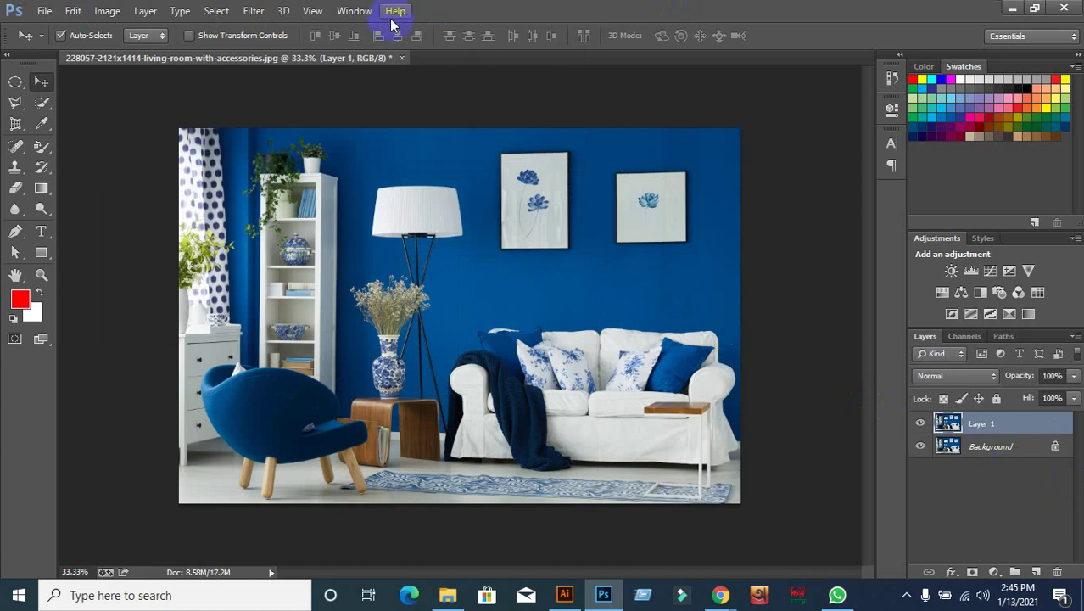
pyautogui.click(107, 10)
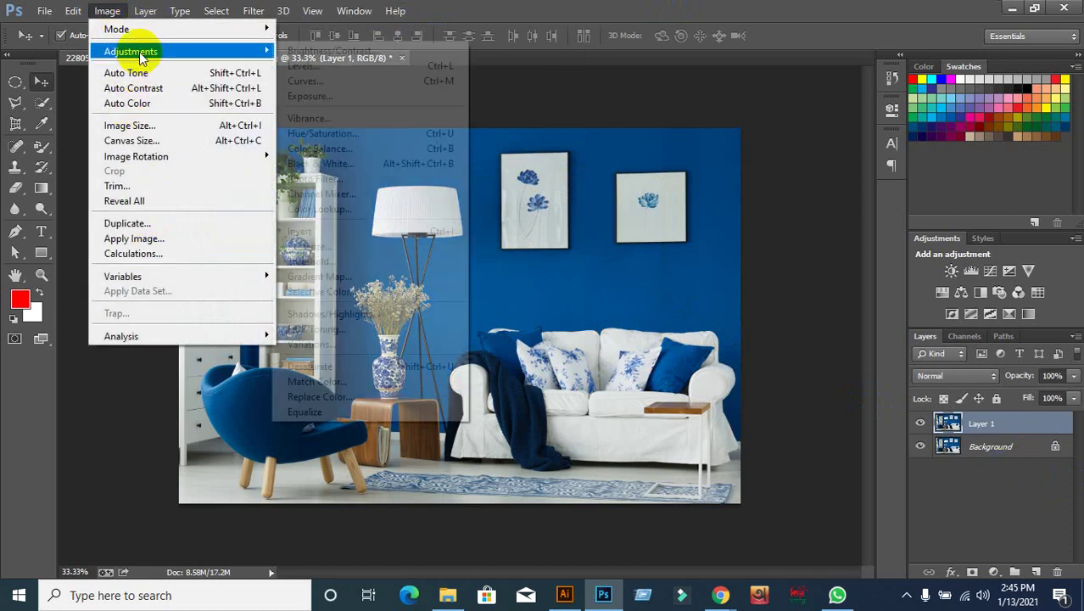
pyautogui.moveTo(130, 51)
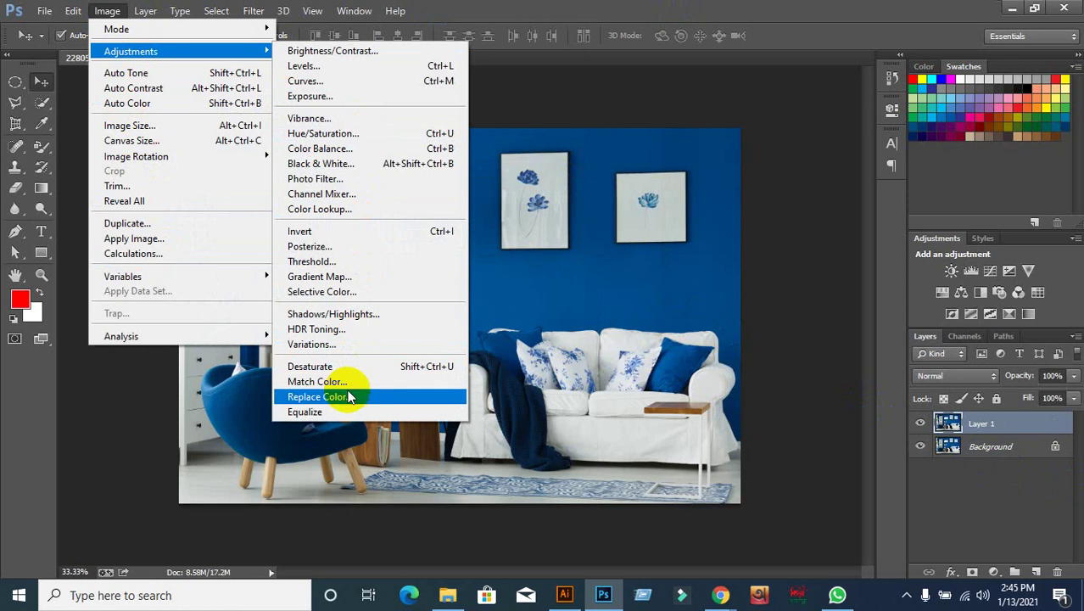
pyautogui.click(348, 397)
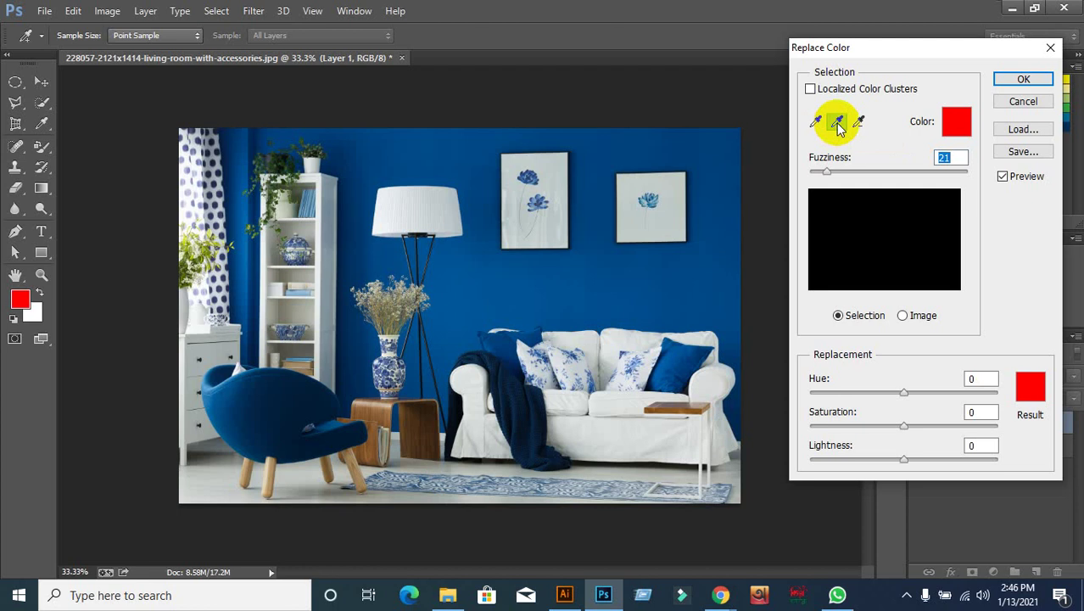
pyautogui.click(285, 151)
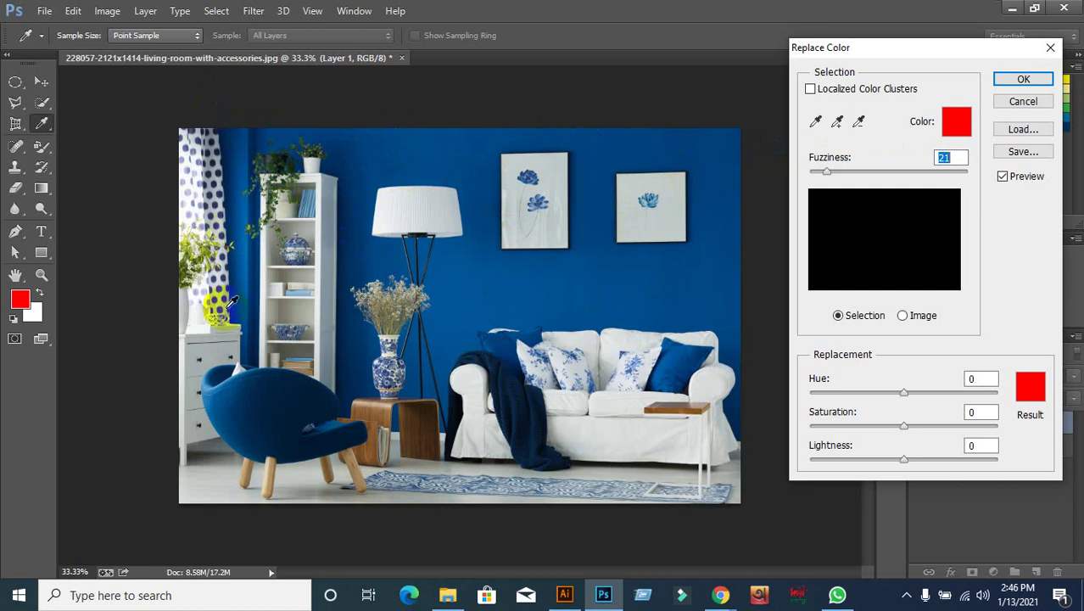
pyautogui.click(234, 136)
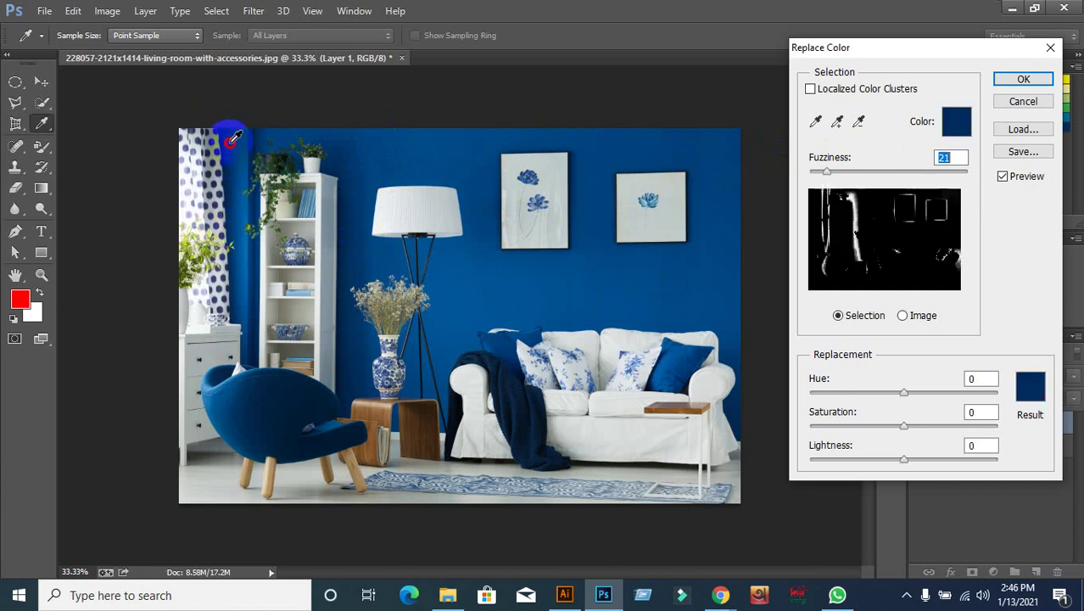
pyautogui.click(287, 132)
pyautogui.click(370, 142)
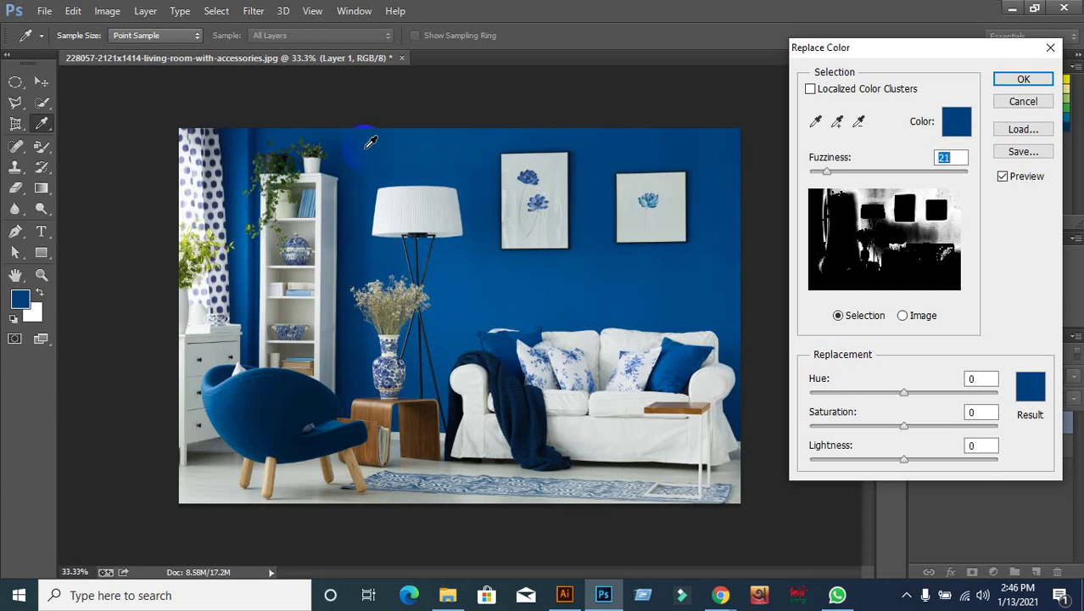
pyautogui.click(465, 150)
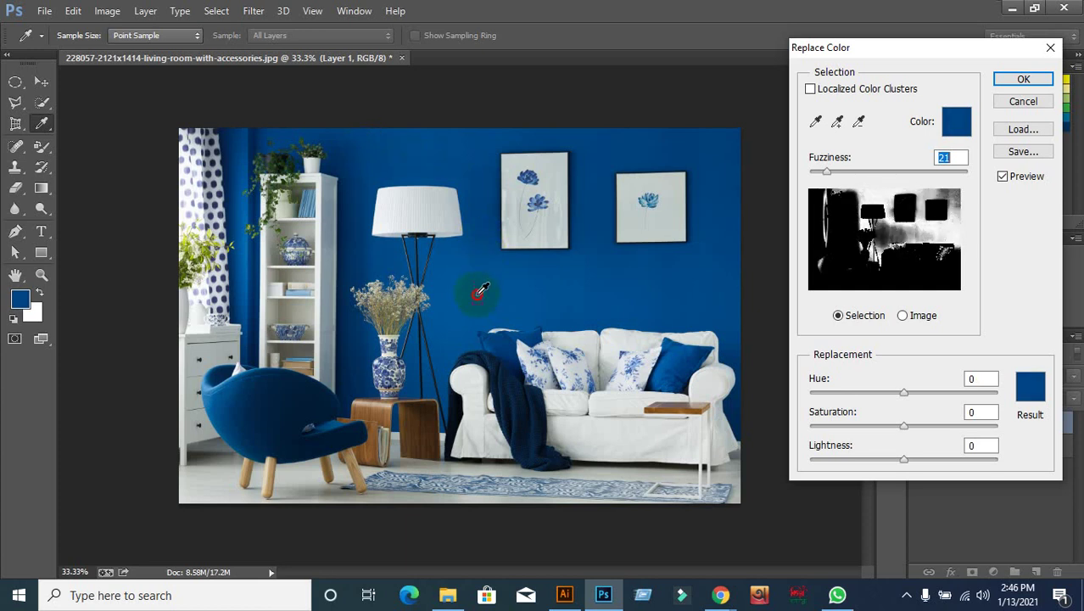
pyautogui.click(506, 286)
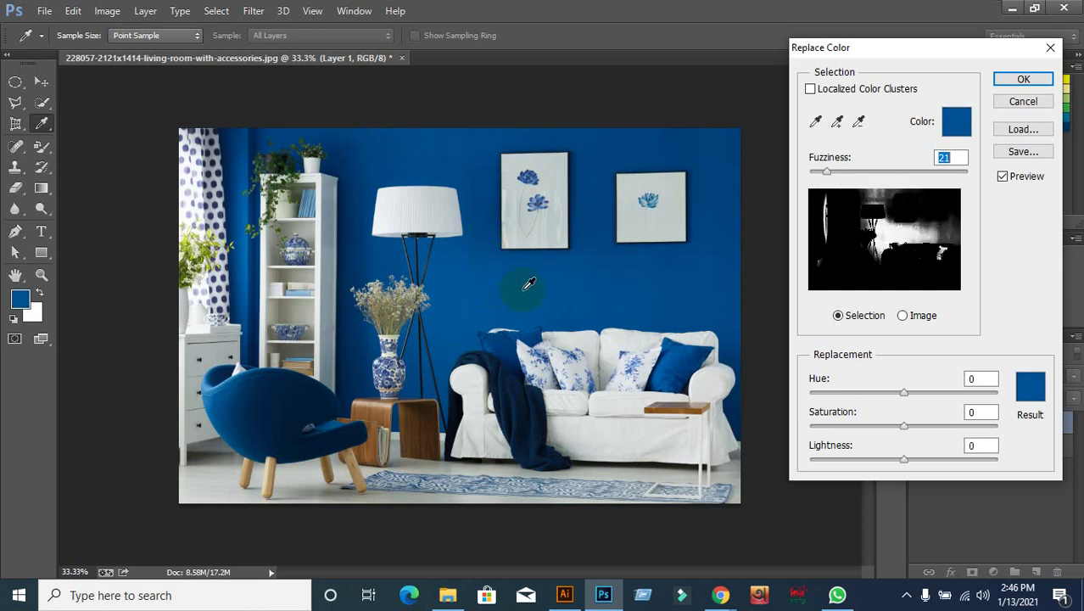
pyautogui.click(607, 280)
pyautogui.click(677, 289)
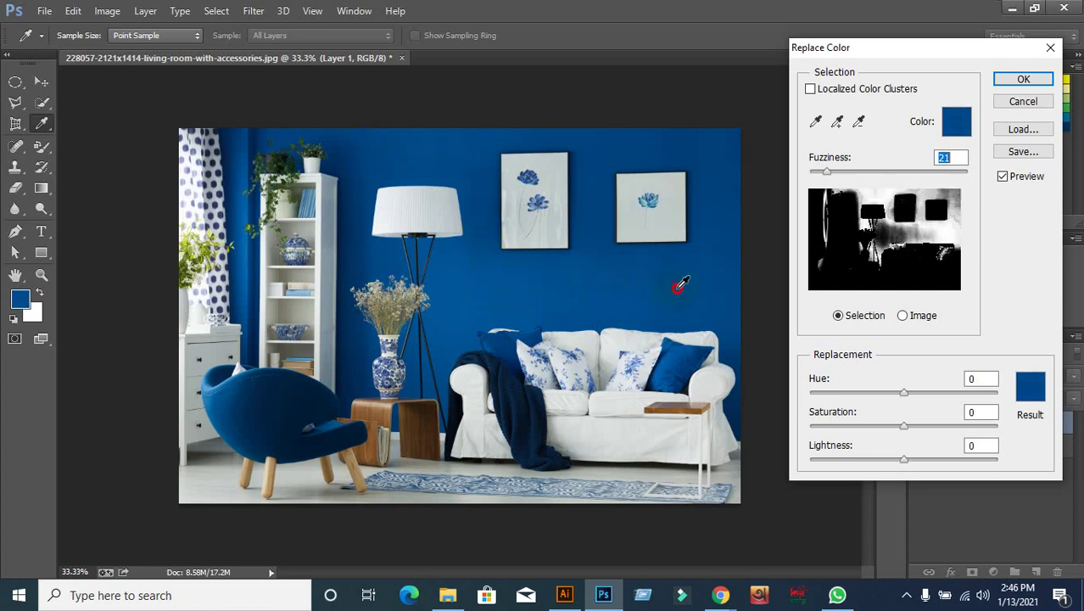
pyautogui.click(740, 337)
pyautogui.click(684, 361)
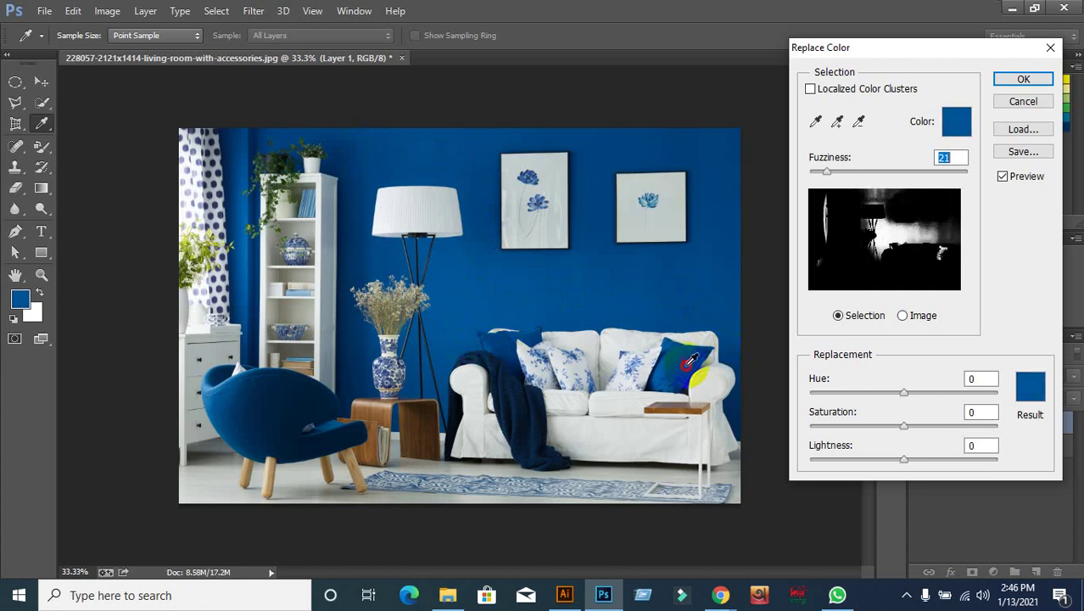
pyautogui.click(690, 359)
pyautogui.click(506, 334)
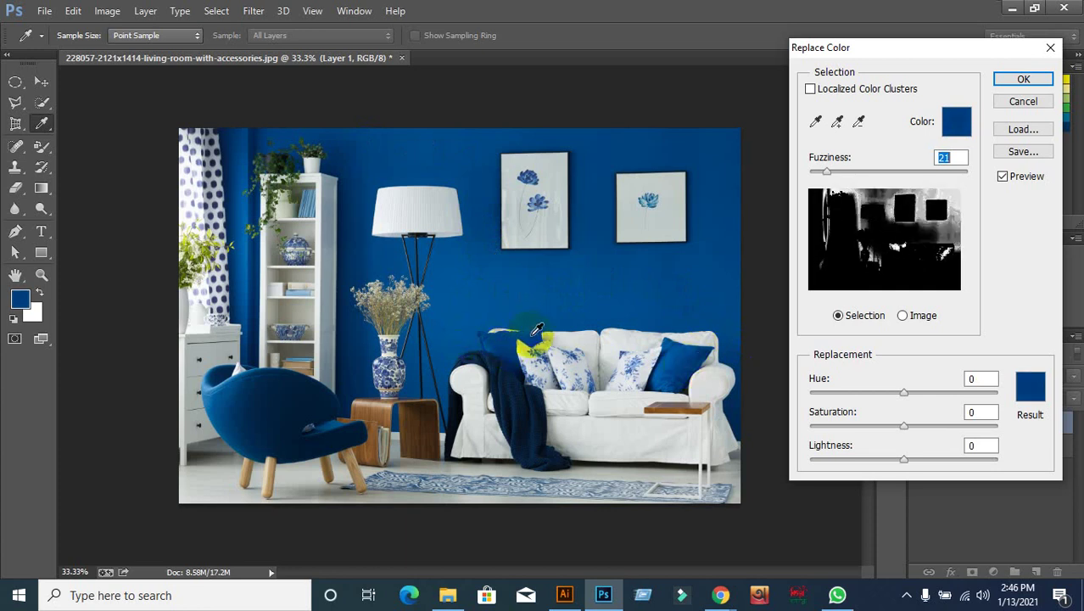
pyautogui.click(293, 386)
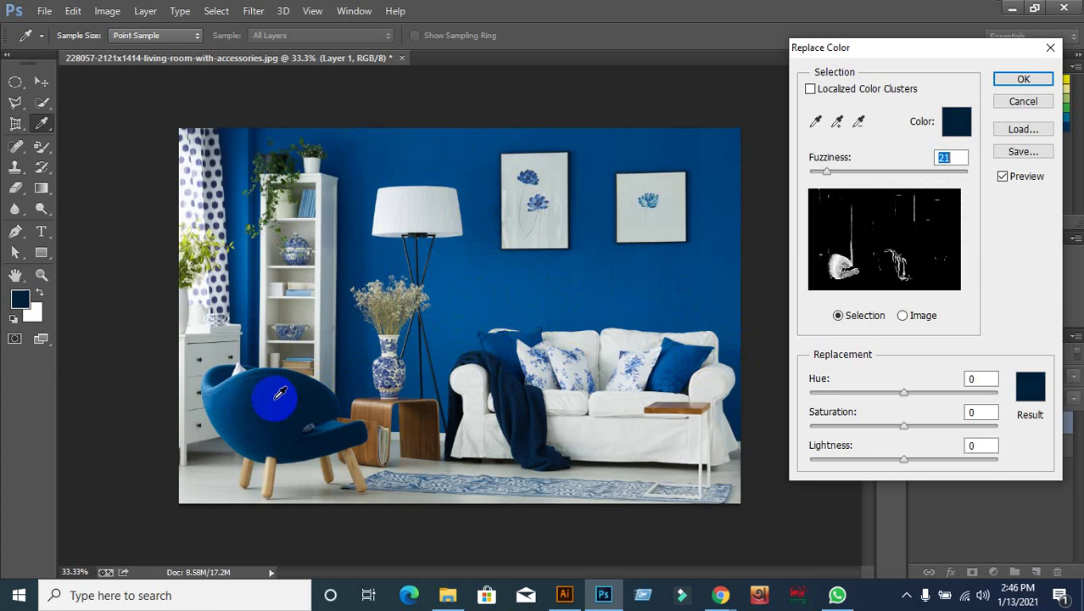
pyautogui.click(240, 387)
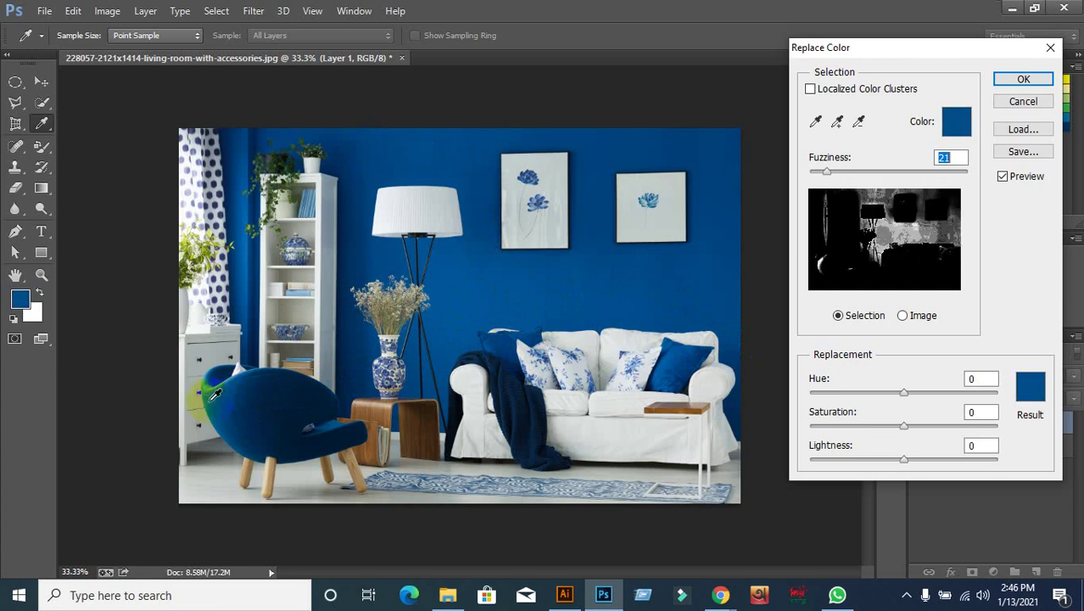
pyautogui.click(248, 386)
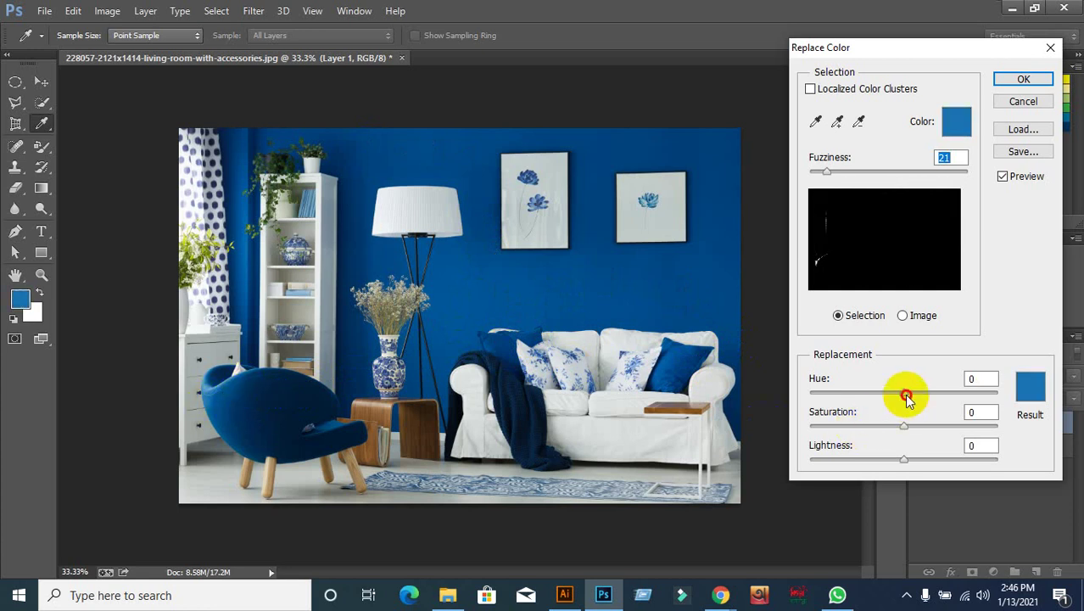
pyautogui.moveTo(907, 397)
pyautogui.mouseDown()
pyautogui.moveTo(956, 396)
pyautogui.moveTo(925, 398)
pyautogui.mouseUp()
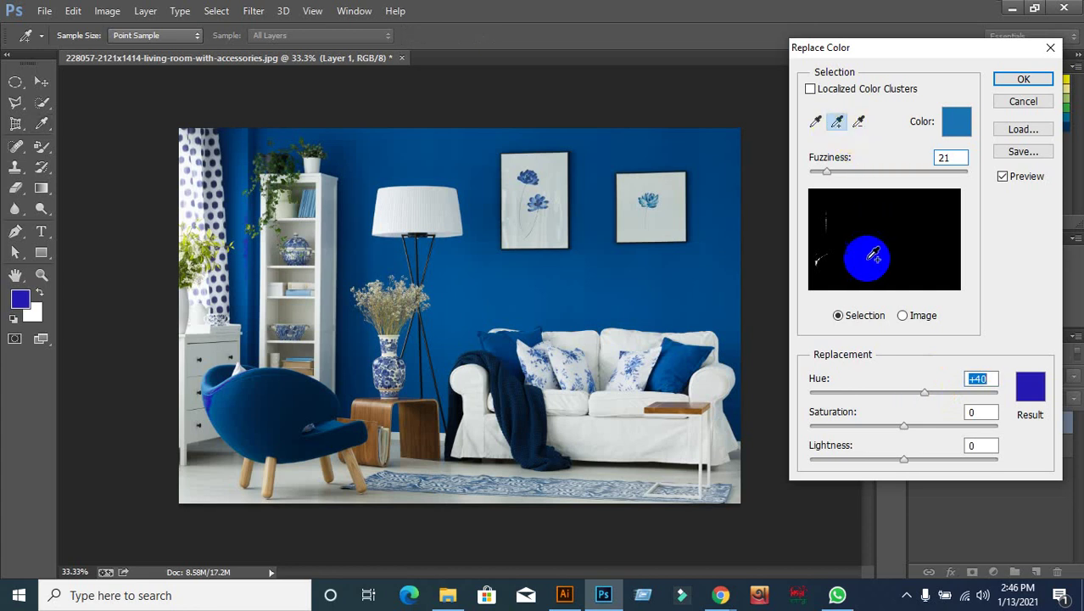
pyautogui.click(837, 121)
pyautogui.click(418, 153)
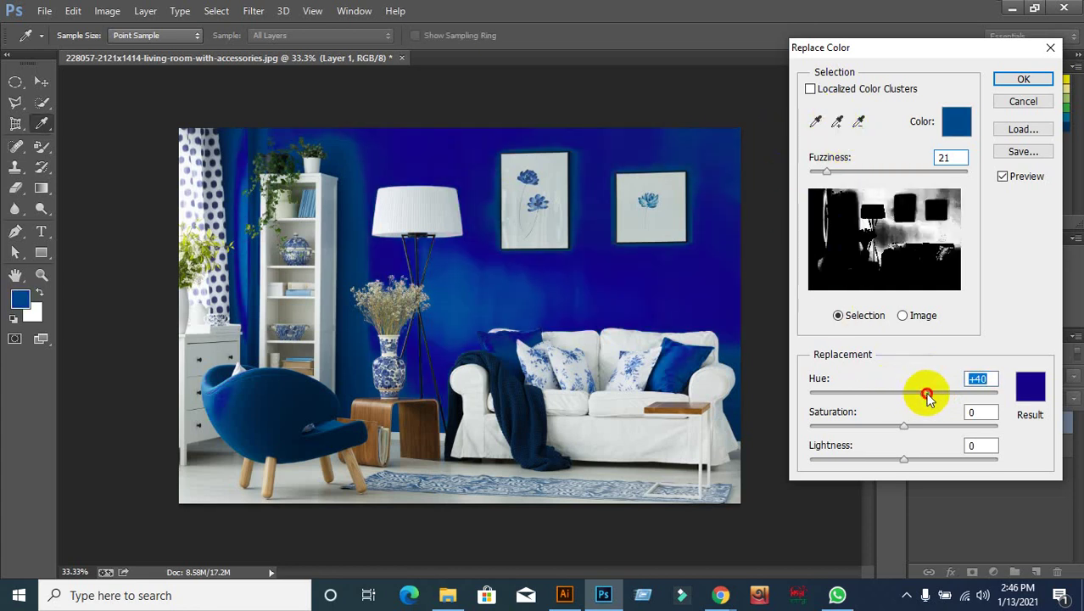
pyautogui.moveTo(928, 397); pyautogui.dragTo(884, 392)
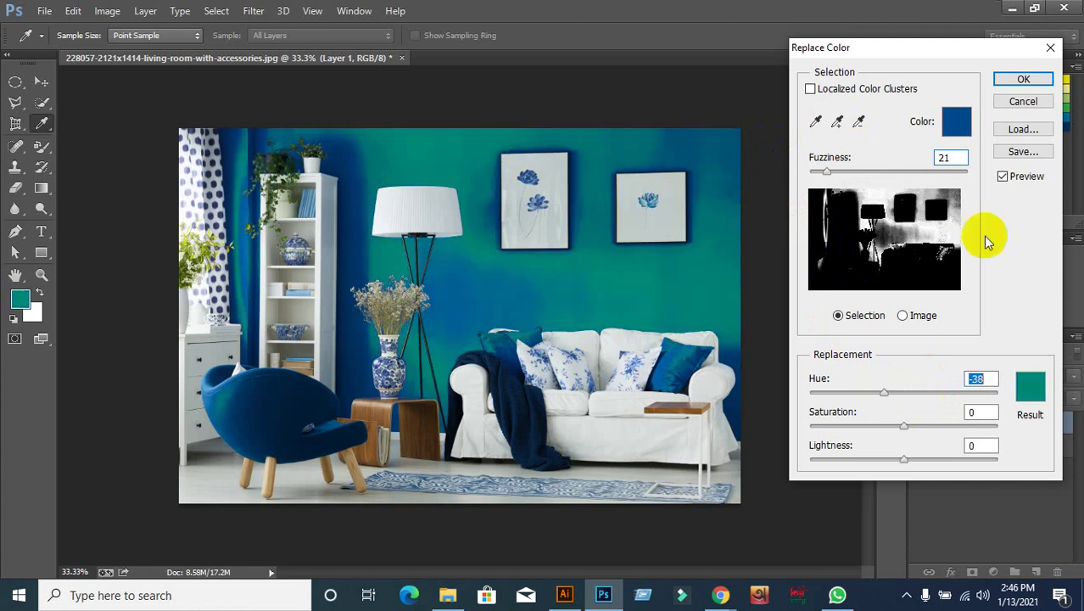
pyautogui.click(1015, 111)
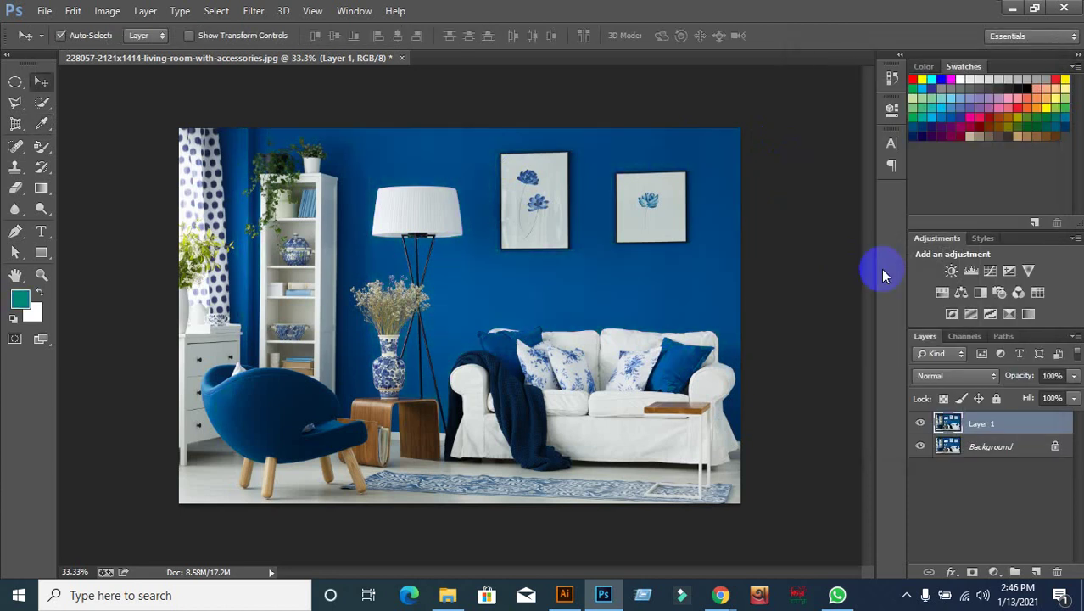
# Step: In Replace Color, add the blue wall and chair to the sample and set Hue to +111
pyautogui.click(120, 17)
pyautogui.moveTo(131, 51)
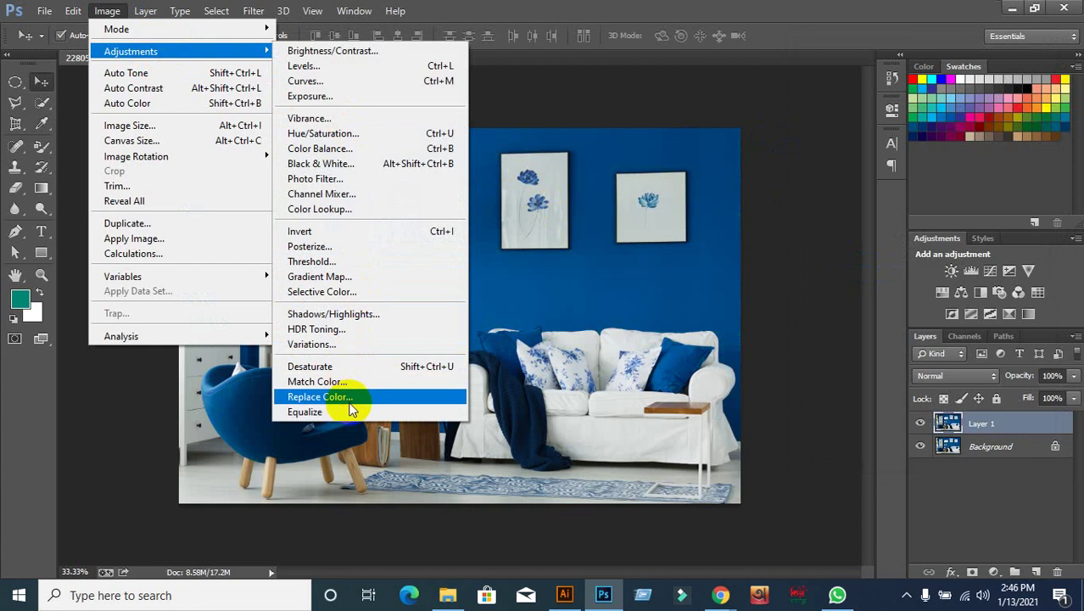
pyautogui.click(321, 397)
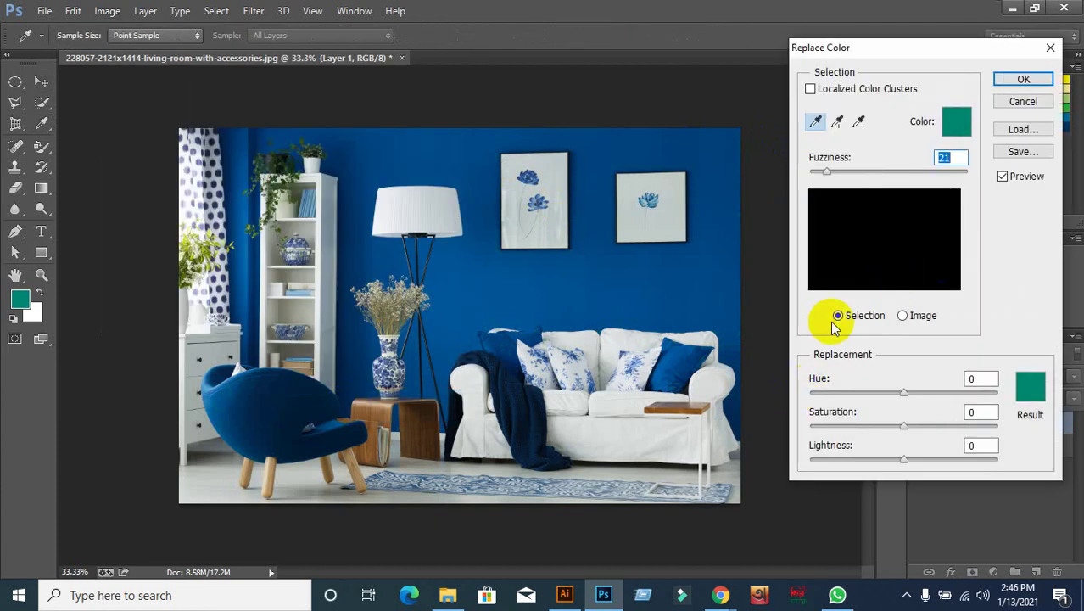
pyautogui.click(838, 123)
pyautogui.click(255, 161)
pyautogui.click(351, 144)
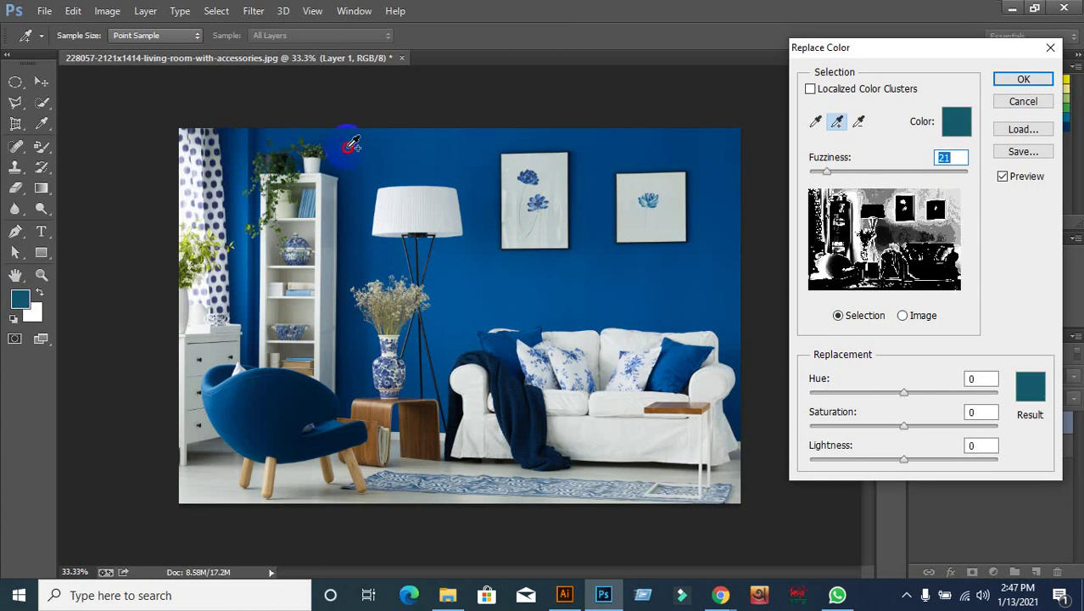
pyautogui.click(426, 158)
pyautogui.click(571, 277)
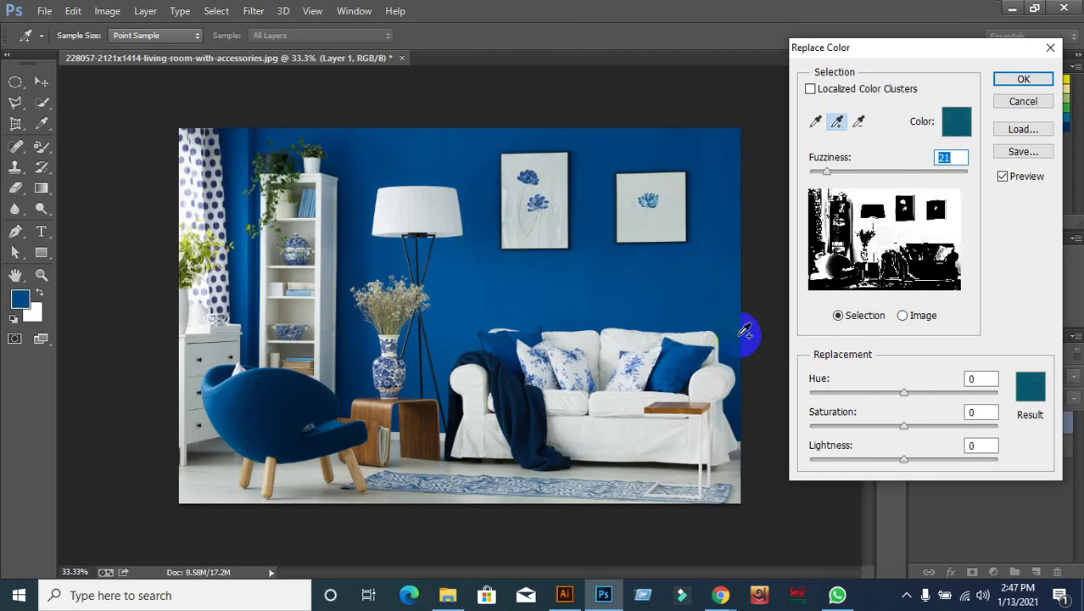
pyautogui.click(280, 416)
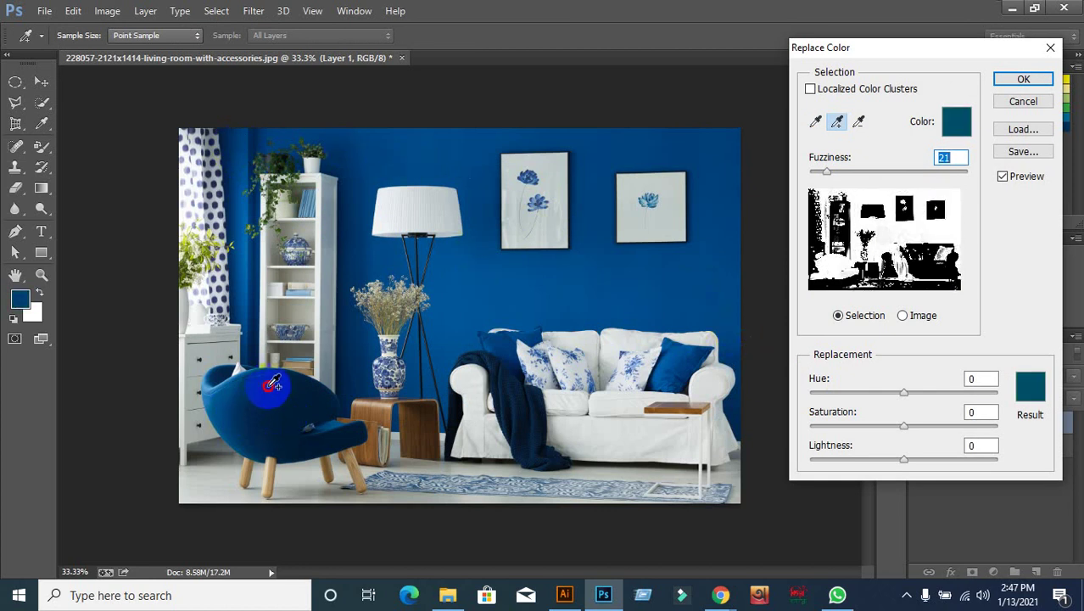
pyautogui.moveTo(318, 393)
pyautogui.mouseDown()
pyautogui.moveTo(323, 384)
pyautogui.moveTo(297, 429)
pyautogui.moveTo(311, 441)
pyautogui.moveTo(367, 432)
pyautogui.moveTo(411, 407)
pyautogui.mouseUp()
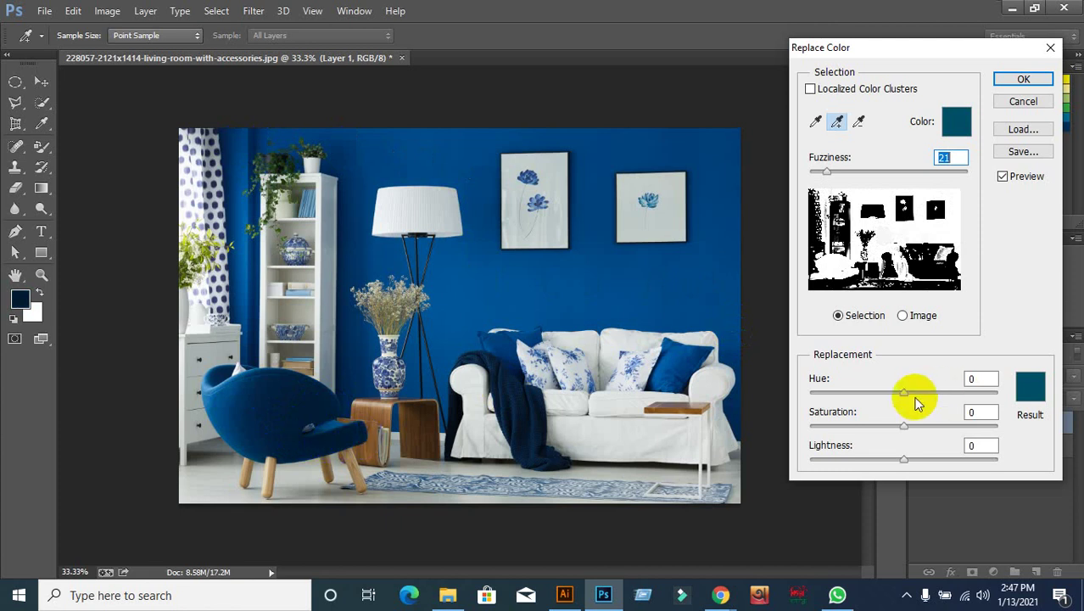
pyautogui.moveTo(902, 395)
pyautogui.mouseDown()
pyautogui.moveTo(968, 385)
pyautogui.moveTo(963, 396)
pyautogui.mouseUp()
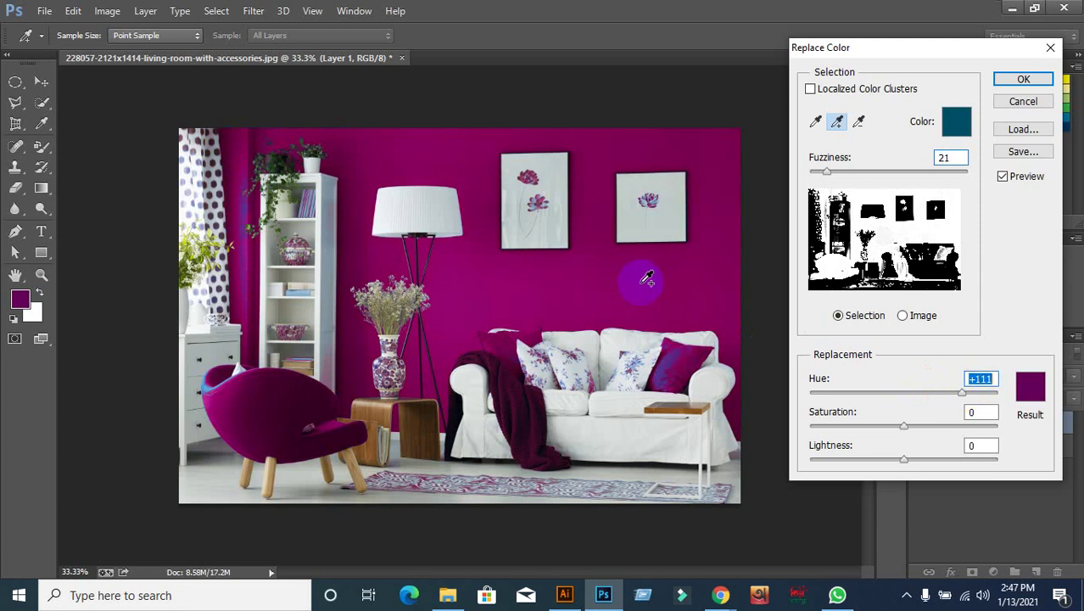
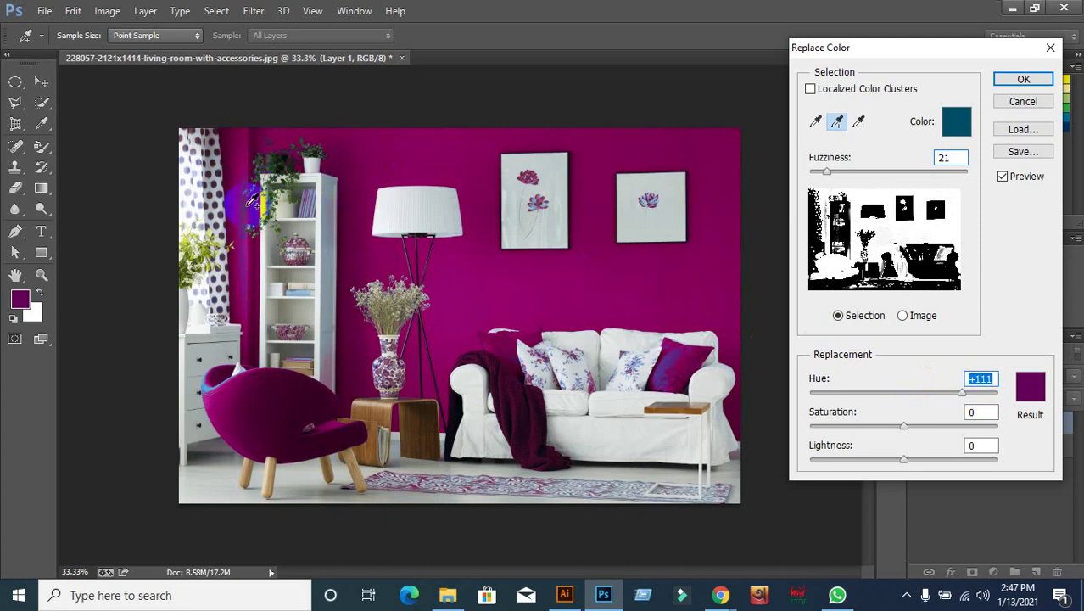
# Step: Add more magenta areas to the Replace Color sample and nudge the hue slider
pyautogui.click(207, 382)
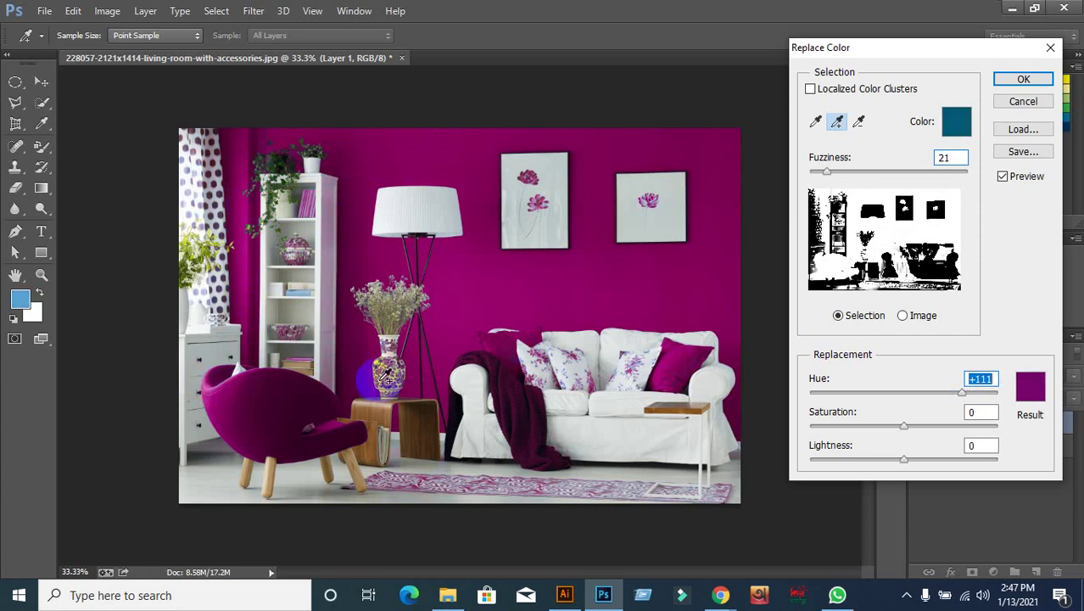
pyautogui.click(611, 379)
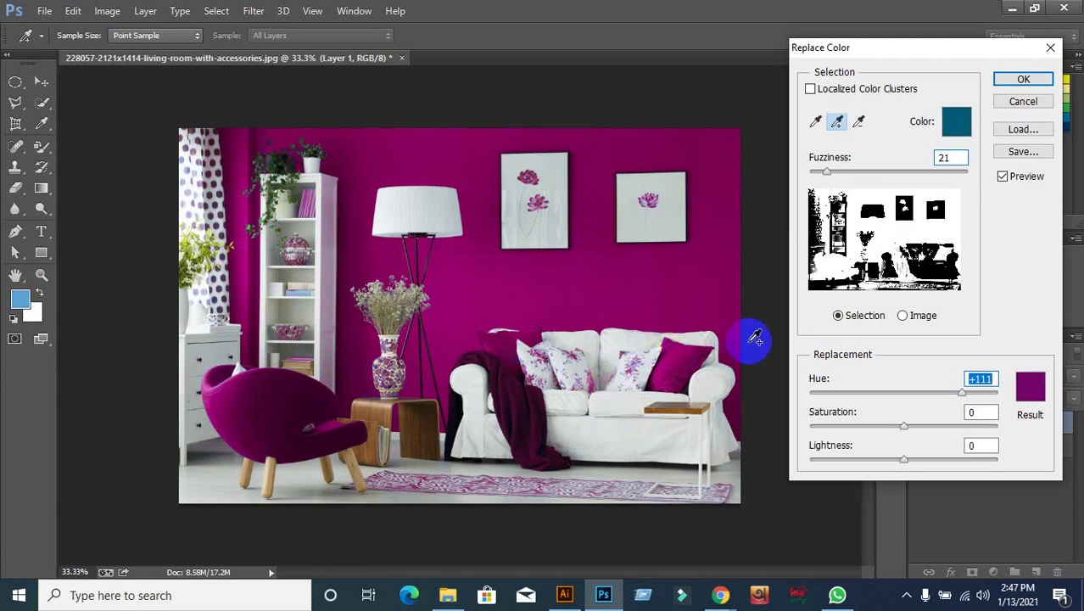
pyautogui.moveTo(967, 404); pyautogui.dragTo(960, 399)
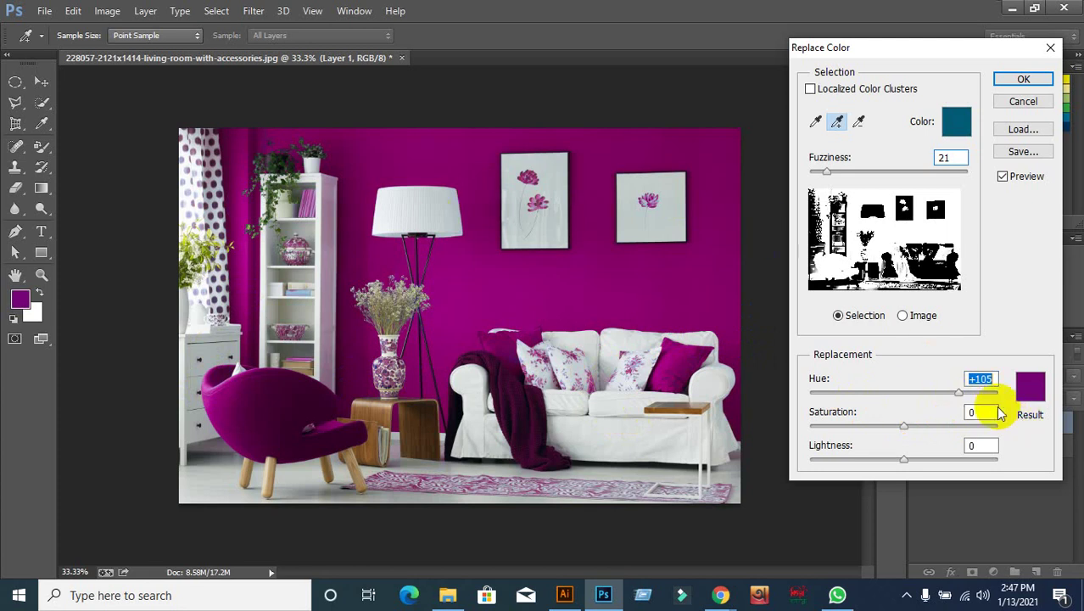
pyautogui.moveTo(964, 403)
pyautogui.mouseDown()
pyautogui.moveTo(920, 395)
pyautogui.moveTo(956, 394)
pyautogui.moveTo(944, 401)
pyautogui.mouseUp()
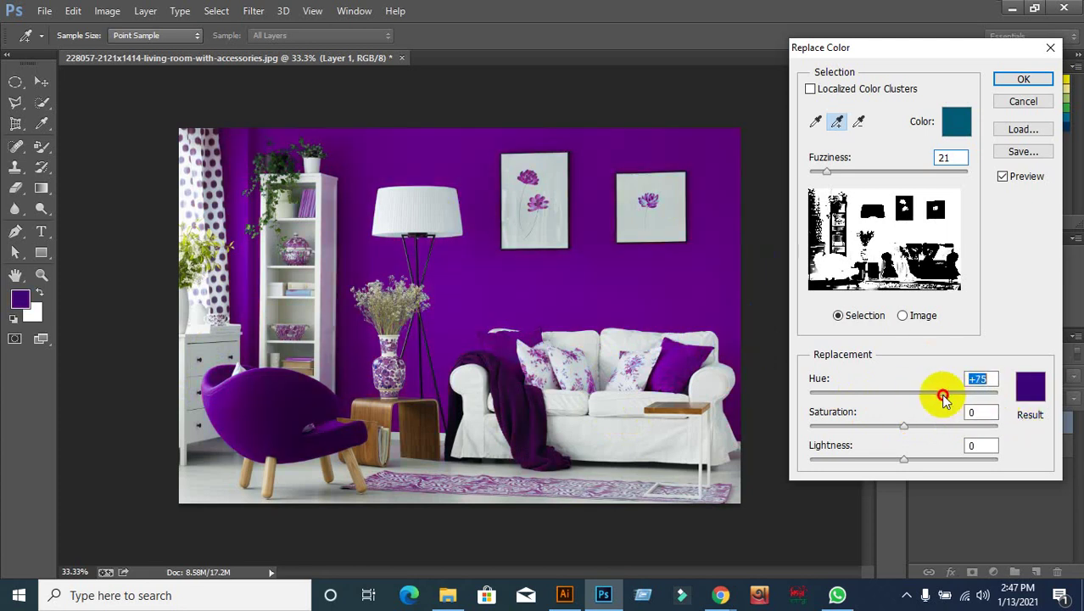
# Step: Set the Replace Color result colour to deep red 770303
pyautogui.click(1031, 390)
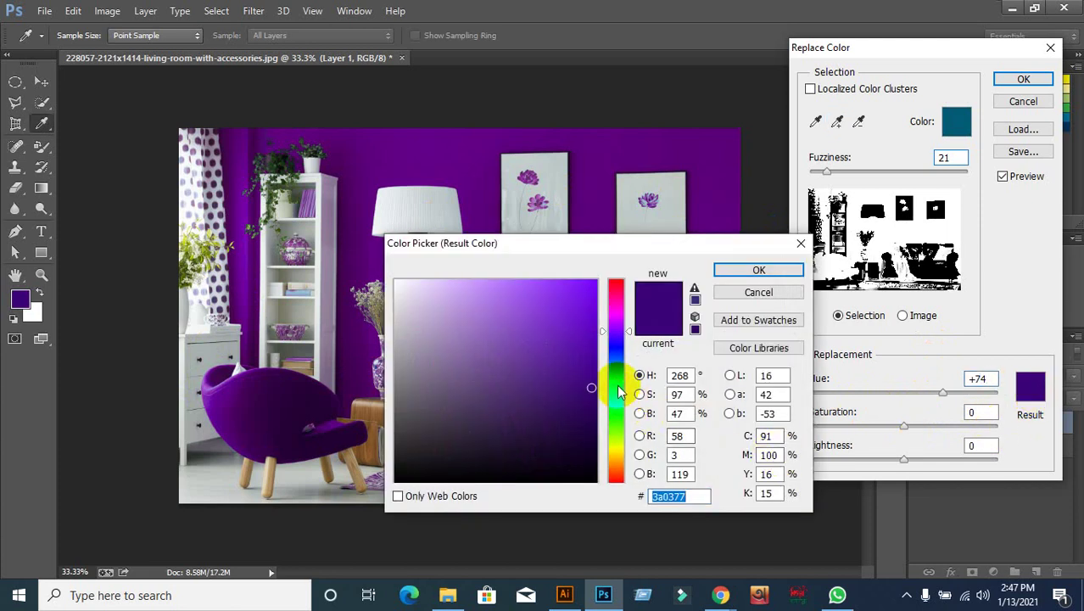
pyautogui.click(614, 386)
pyautogui.click(618, 438)
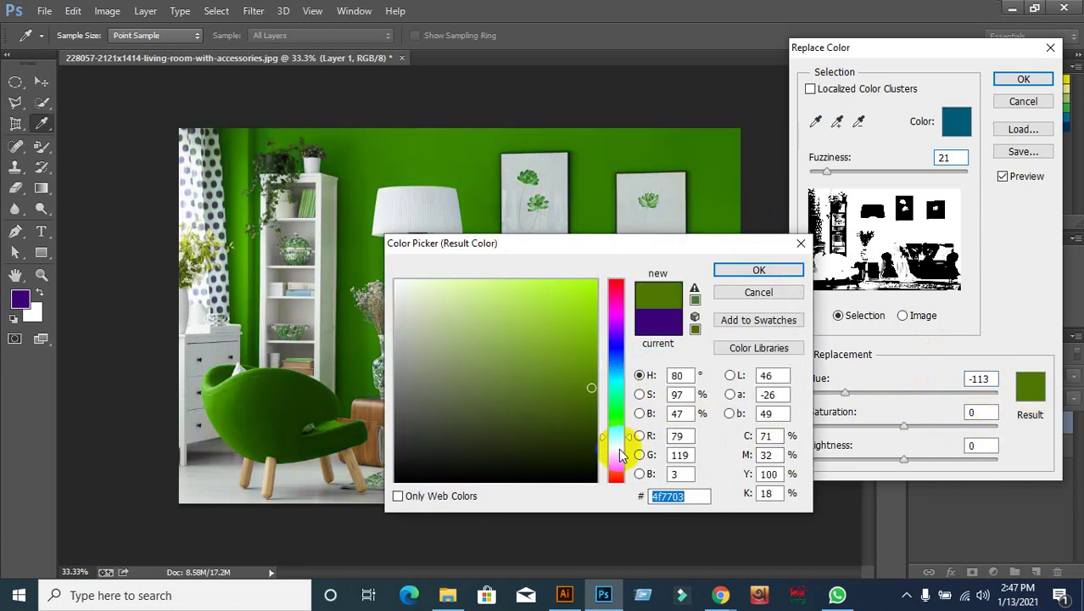
pyautogui.click(617, 448)
pyautogui.click(617, 284)
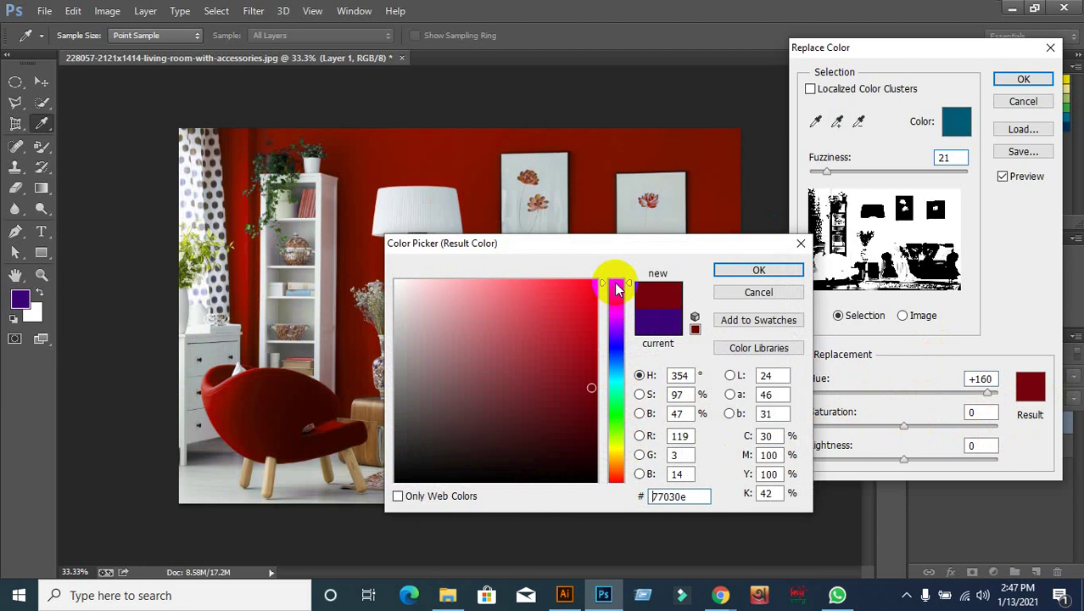
pyautogui.click(618, 315)
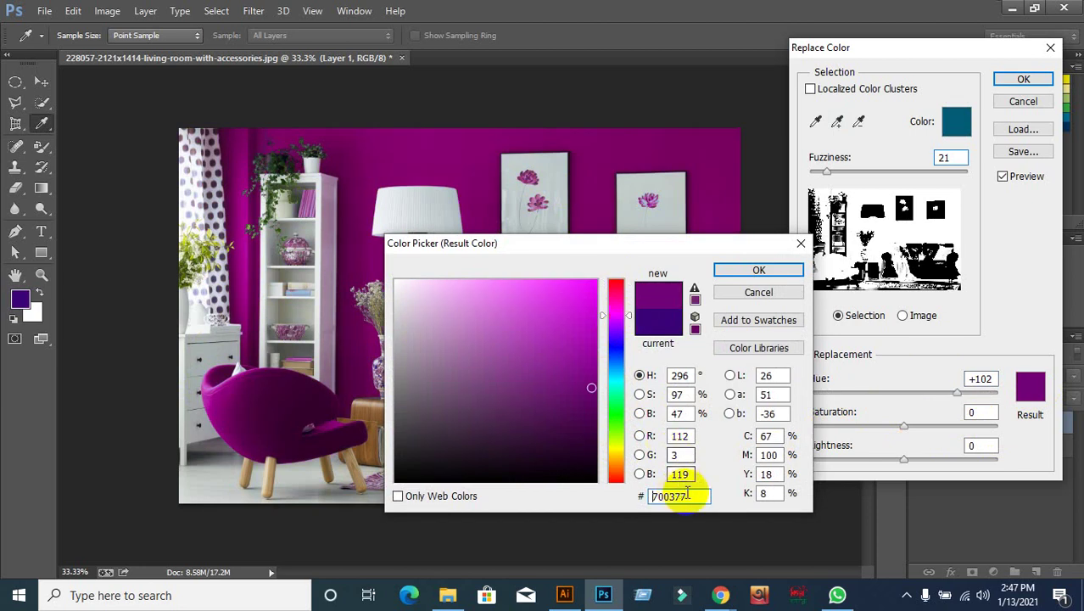
pyautogui.click(613, 348)
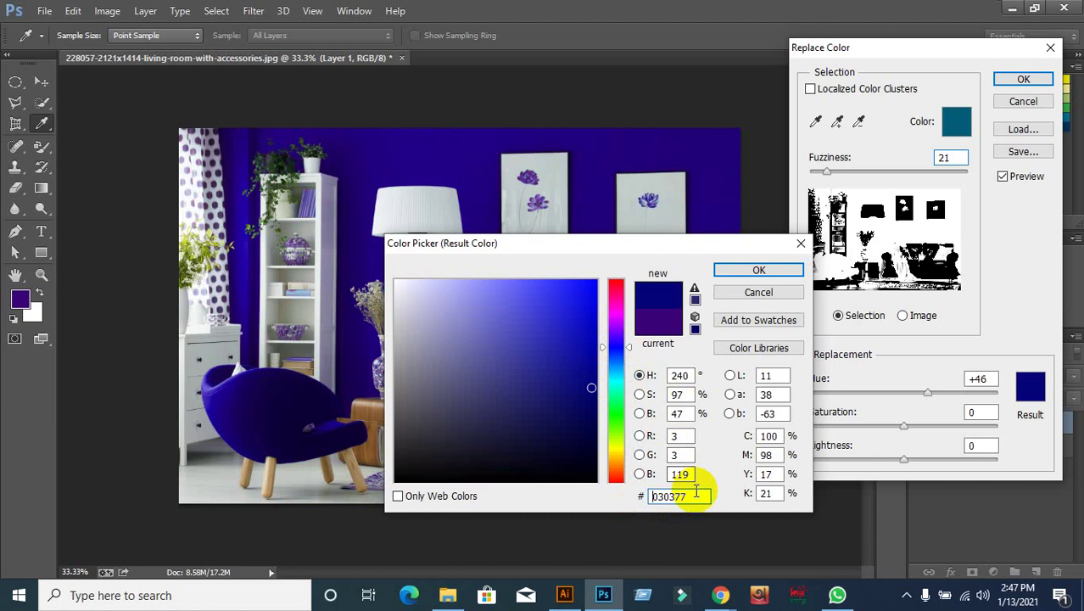
pyautogui.click(693, 495)
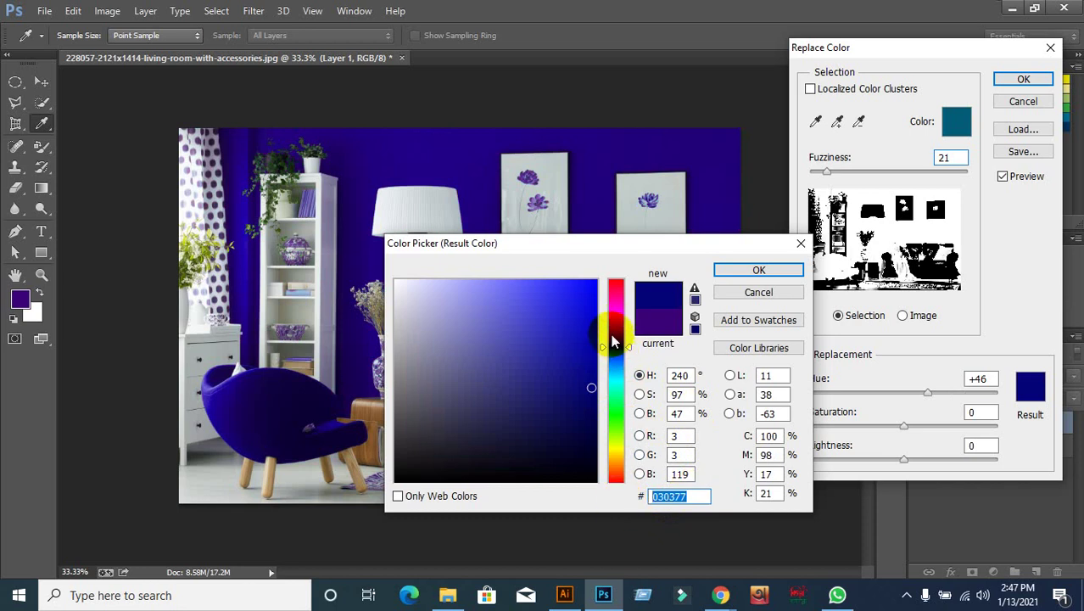
pyautogui.click(616, 302)
pyautogui.moveTo(617, 302); pyautogui.dragTo(617, 276)
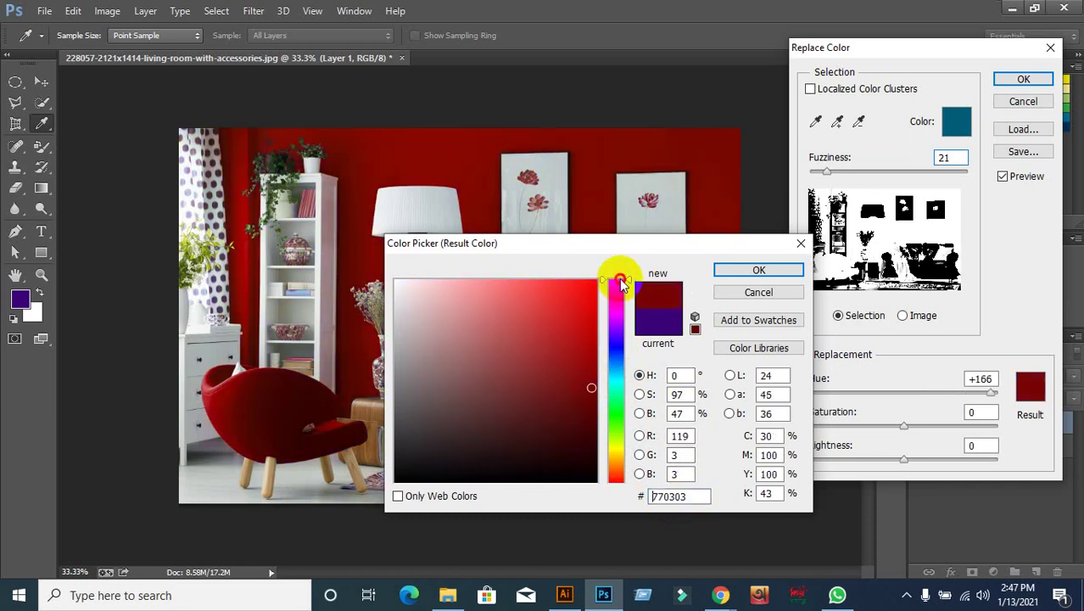
pyautogui.click(740, 271)
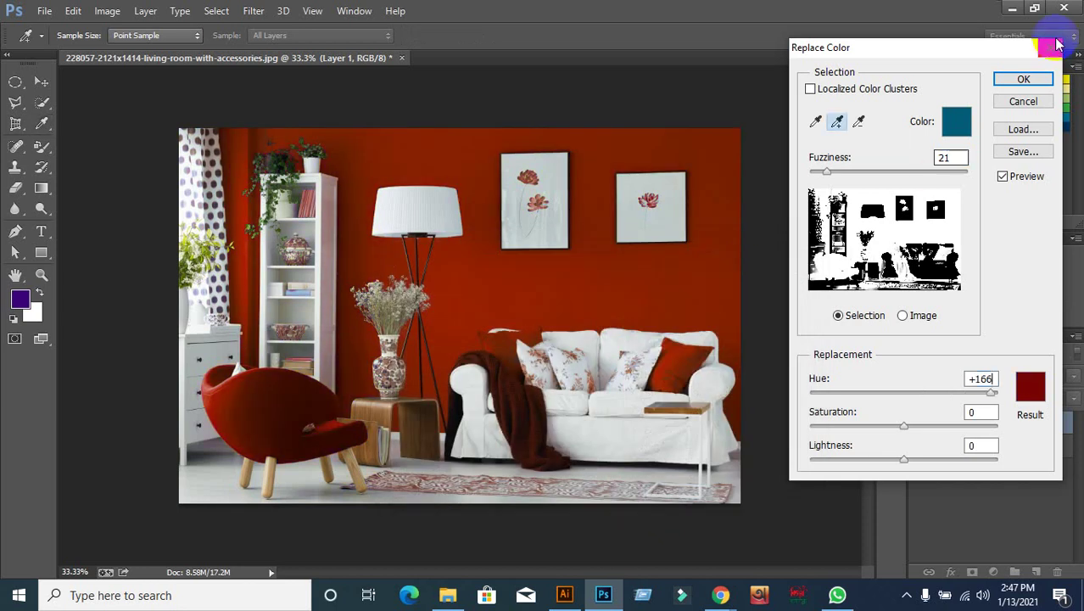
# Step: Delete the red-recoloured Layer 1 and duplicate the Background onto a new layer
pyautogui.click(1025, 79)
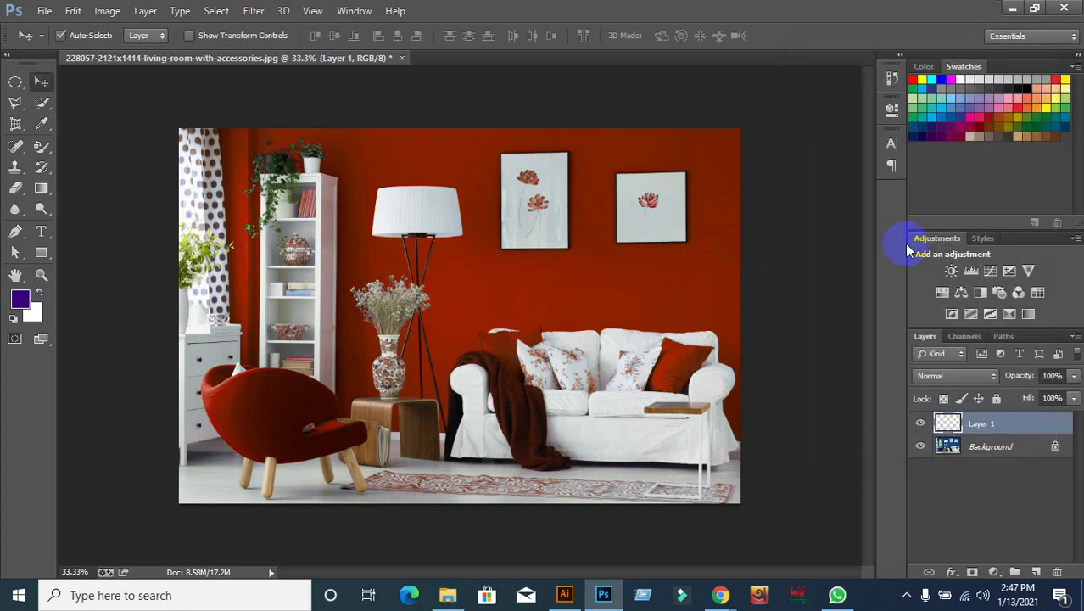
pyautogui.click(1058, 574)
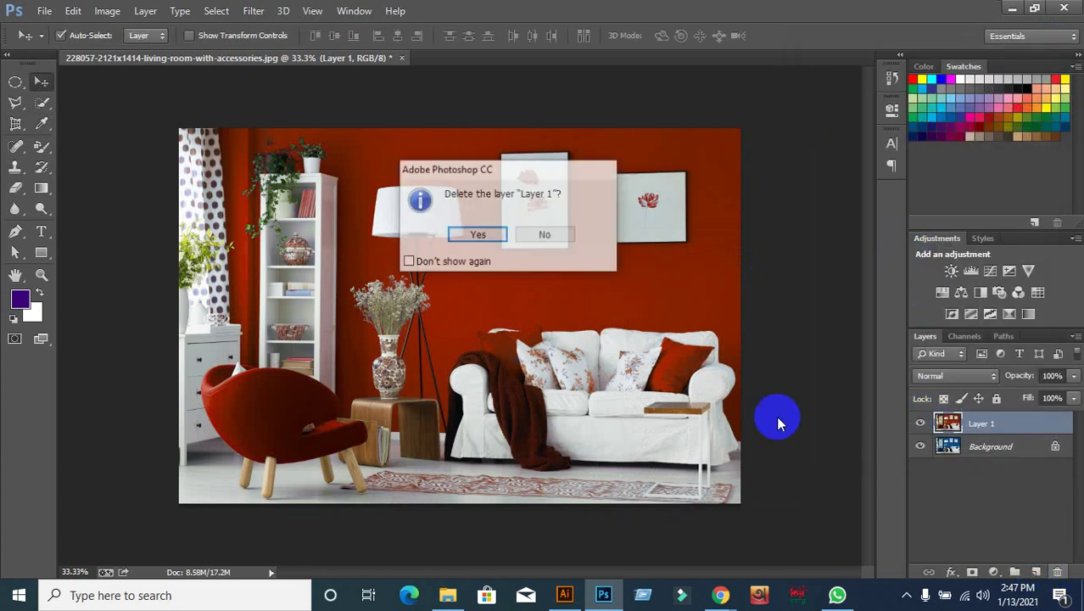
pyautogui.click(482, 235)
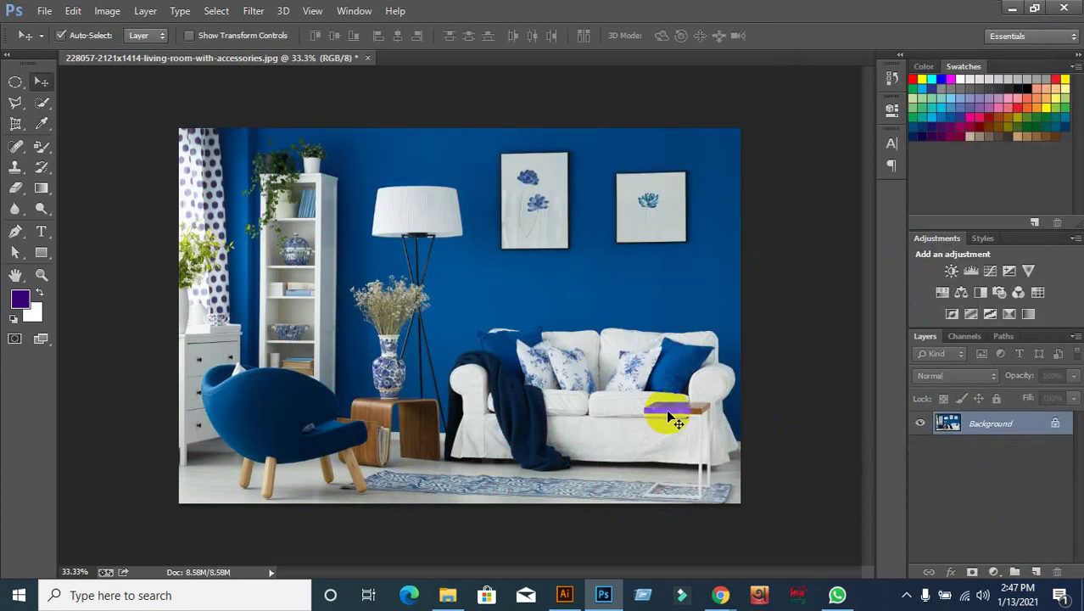
pyautogui.hotkey('ctrl', 'j')
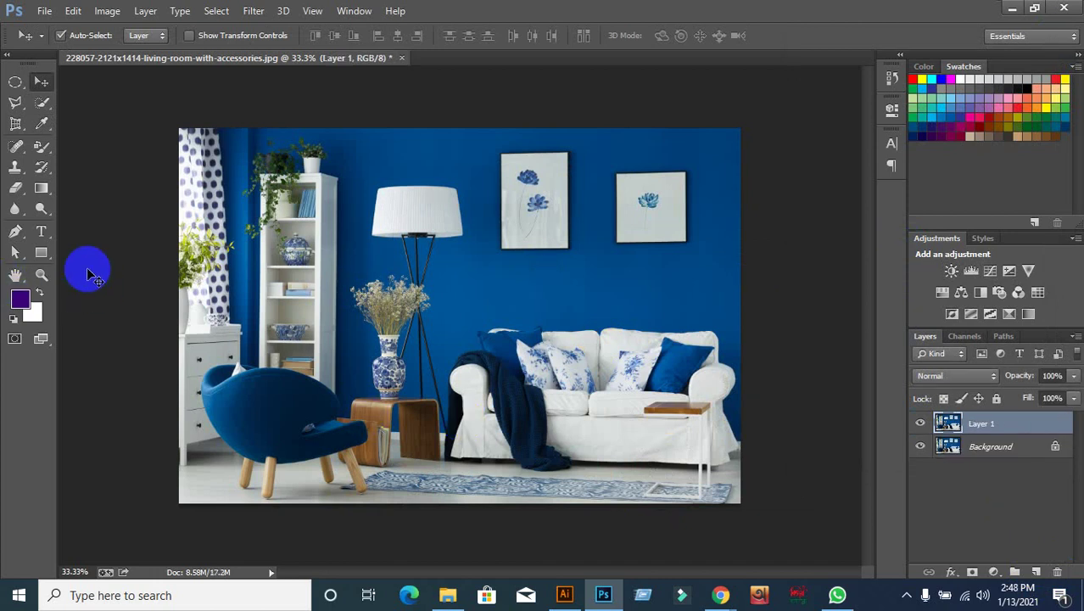
# Step: Select the Color Replacement Tool with magenta-purple 700377 as the foreground colour
pyautogui.click(43, 155)
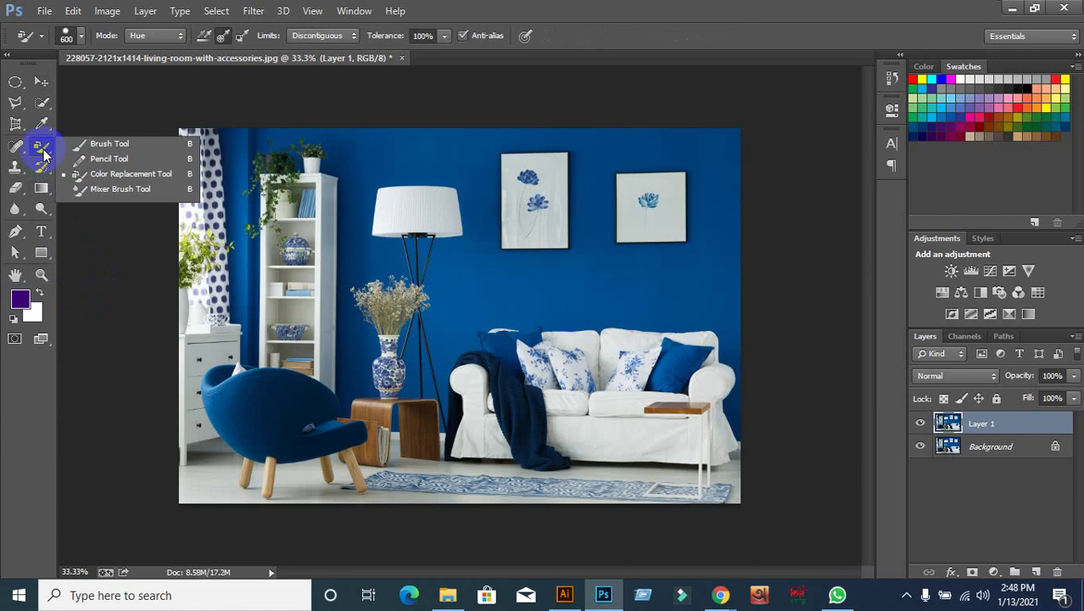
pyautogui.click(123, 173)
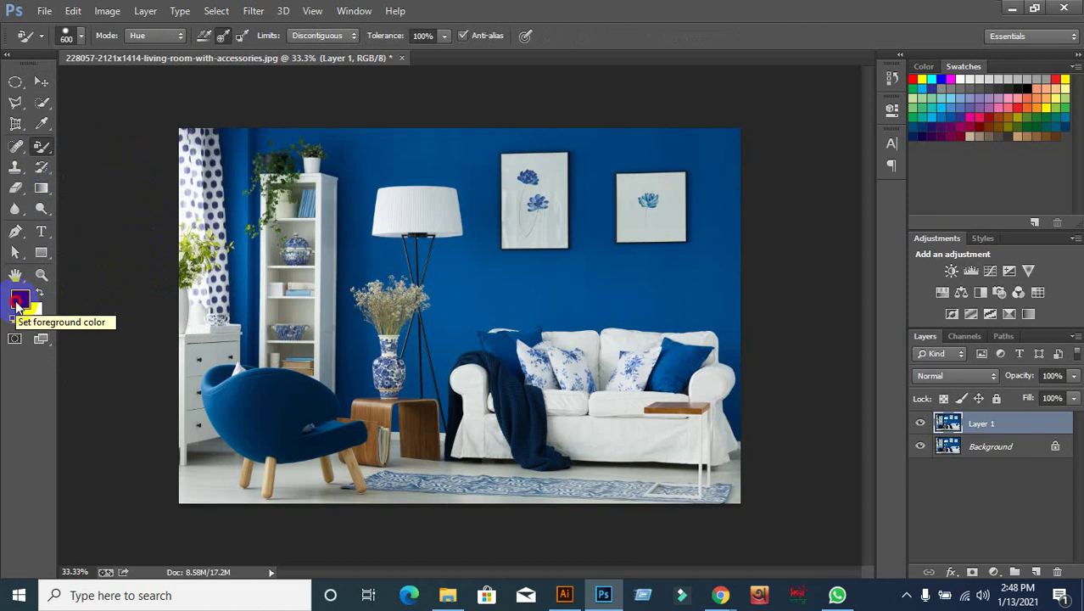
pyautogui.click(19, 300)
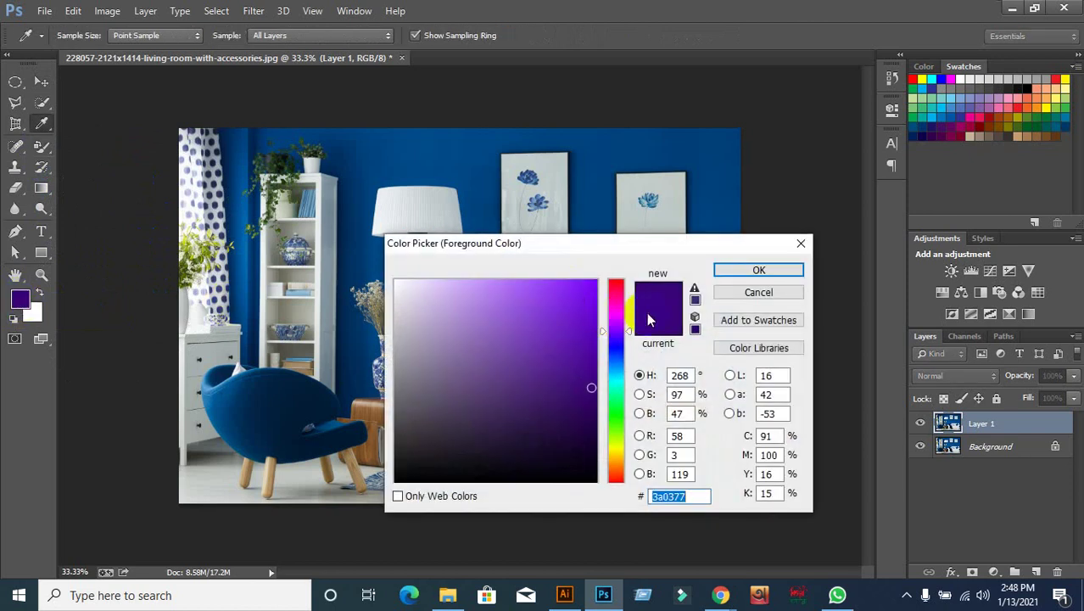
pyautogui.click(616, 317)
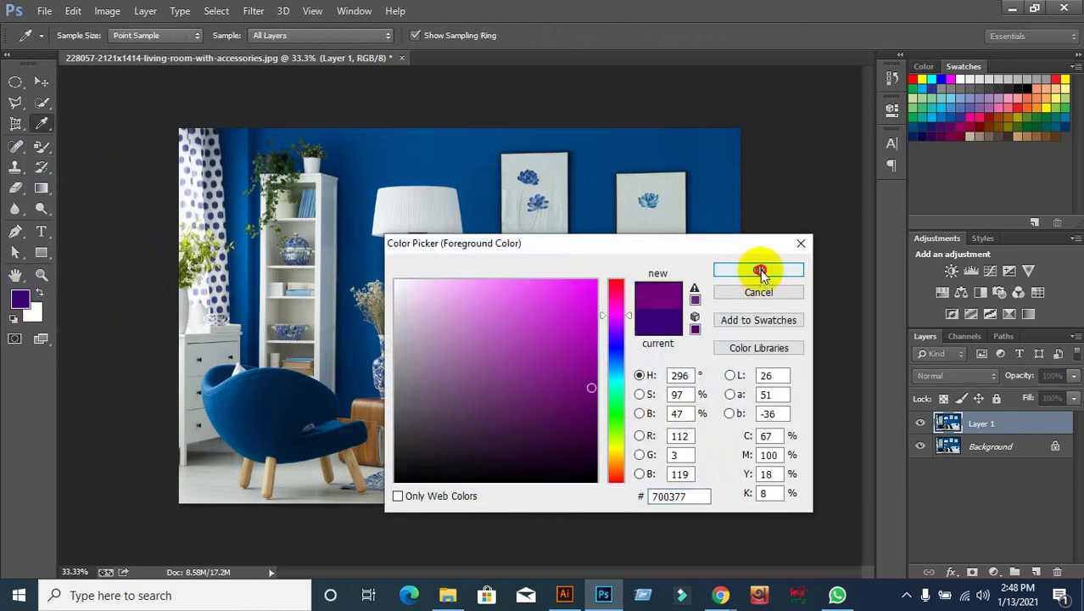
pyautogui.click(758, 269)
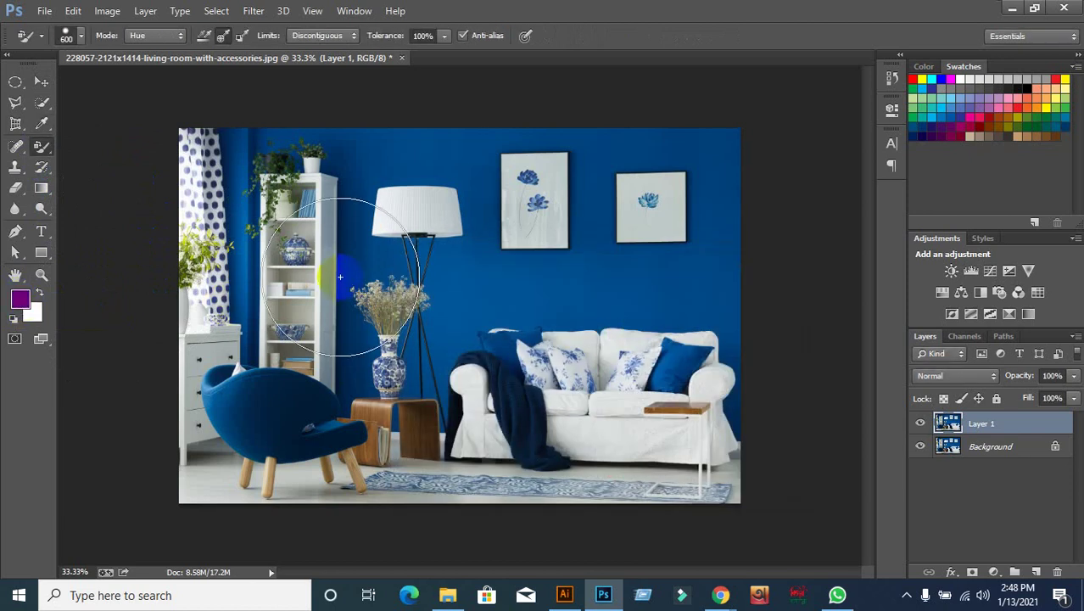
# Step: Set the Color Replacement brush to 600 px size and 100% hardness
pyautogui.rightClick(167, 179)
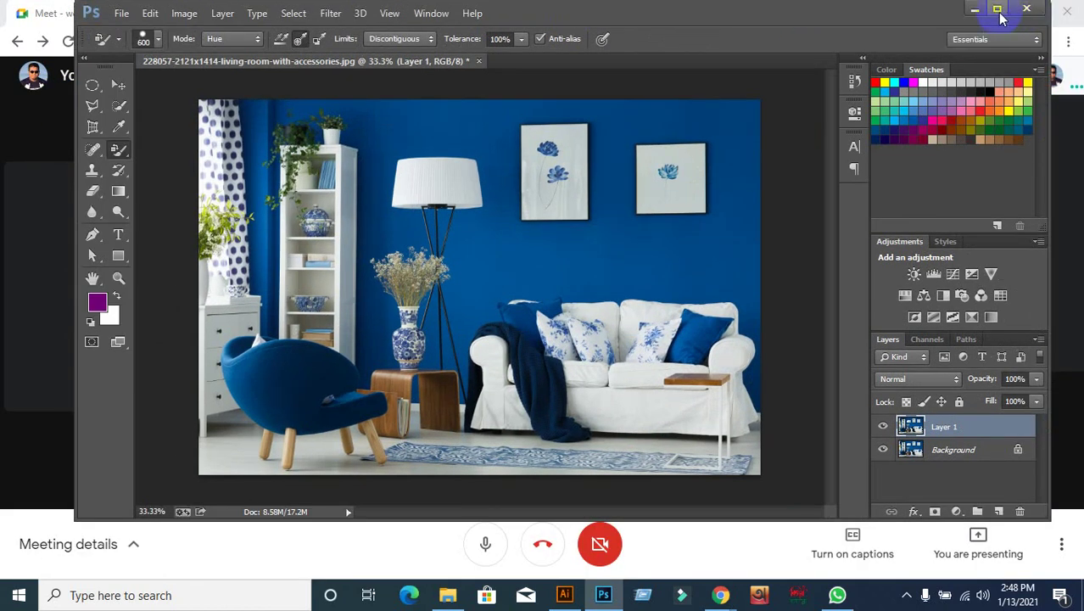
pyautogui.click(998, 10)
pyautogui.click(81, 38)
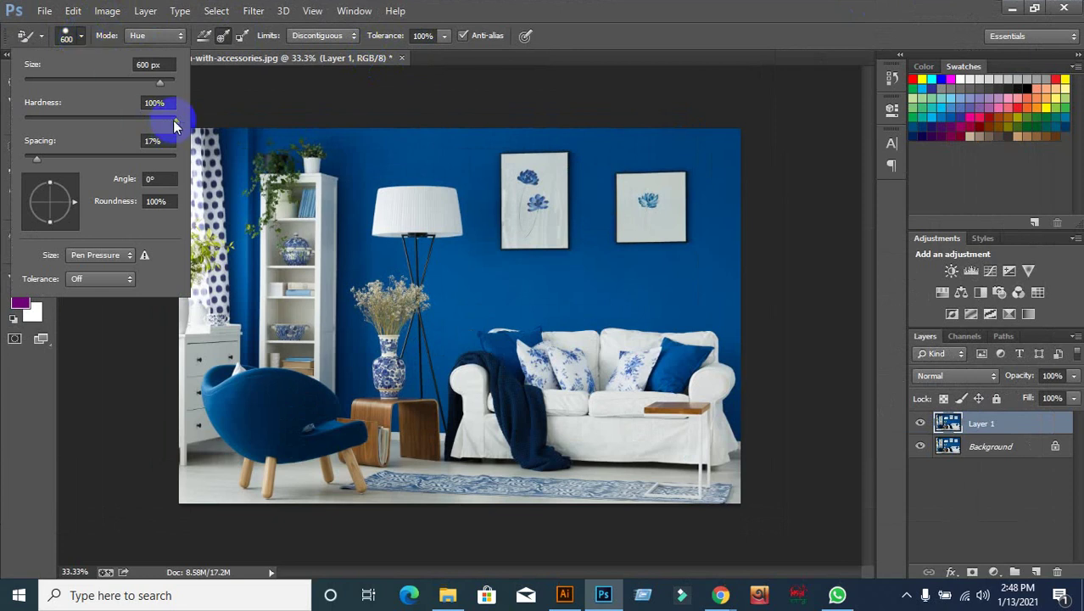
pyautogui.click(565, 12)
pyautogui.click(303, 201)
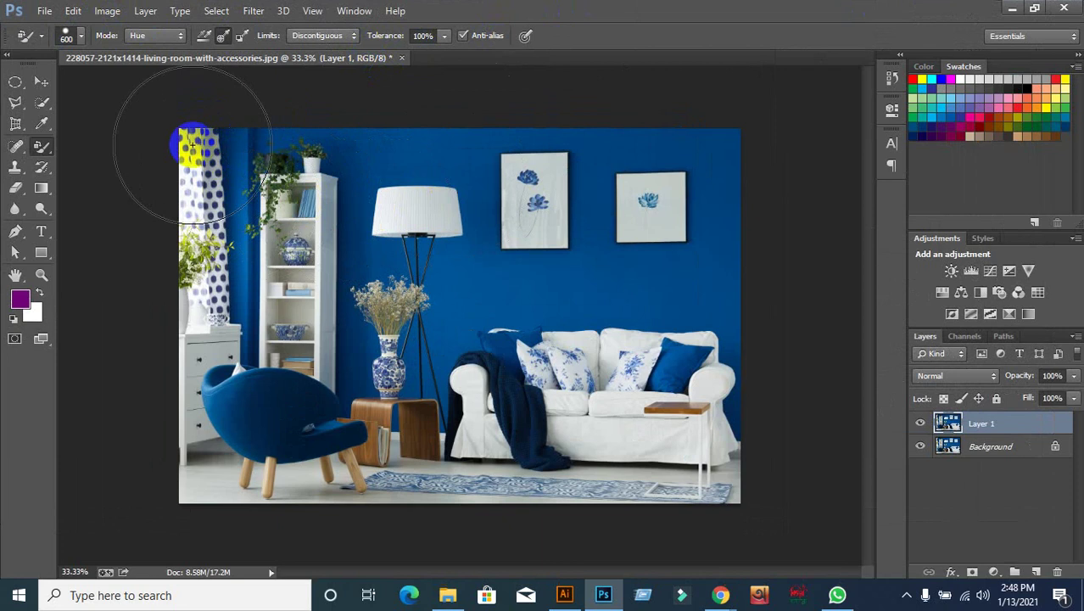
# Step: Paint purple over the top and right wall, the pictures-to-chair area and the sofa cushions
pyautogui.moveTo(194, 147)
pyautogui.mouseDown()
pyautogui.moveTo(726, 159)
pyautogui.moveTo(750, 494)
pyautogui.moveTo(600, 206)
pyautogui.moveTo(549, 408)
pyautogui.moveTo(426, 438)
pyautogui.moveTo(356, 435)
pyautogui.moveTo(326, 384)
pyautogui.moveTo(284, 389)
pyautogui.moveTo(204, 492)
pyautogui.moveTo(178, 313)
pyautogui.moveTo(182, 174)
pyautogui.moveTo(206, 481)
pyautogui.moveTo(317, 153)
pyautogui.moveTo(376, 191)
pyautogui.moveTo(556, 183)
pyautogui.mouseUp()
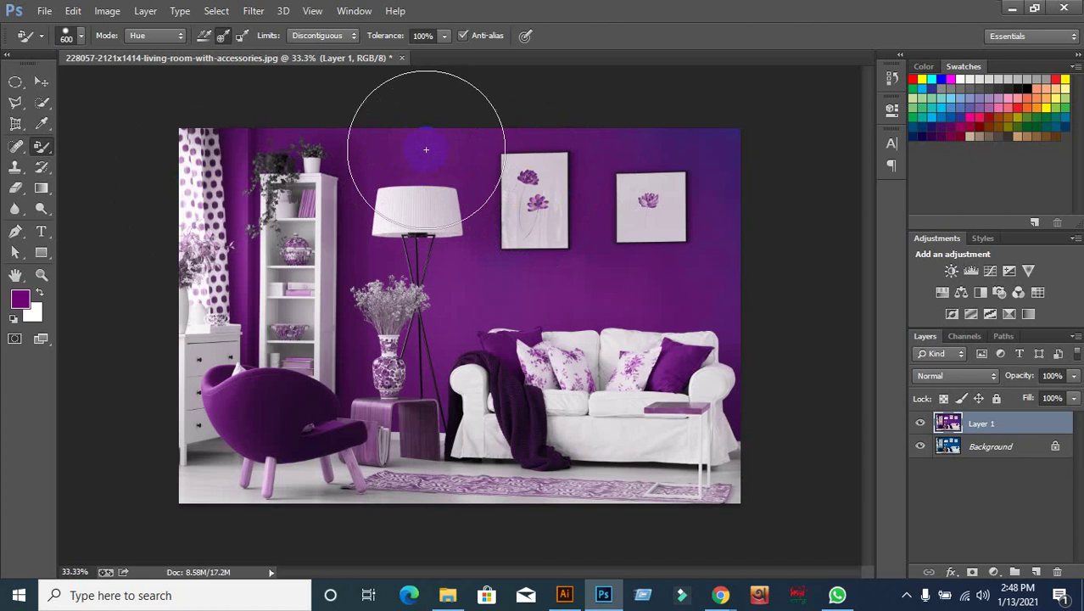
pyautogui.moveTo(659, 138)
pyautogui.mouseDown()
pyautogui.moveTo(688, 141)
pyautogui.moveTo(726, 272)
pyautogui.moveTo(702, 332)
pyautogui.moveTo(739, 396)
pyautogui.moveTo(661, 278)
pyautogui.mouseUp()
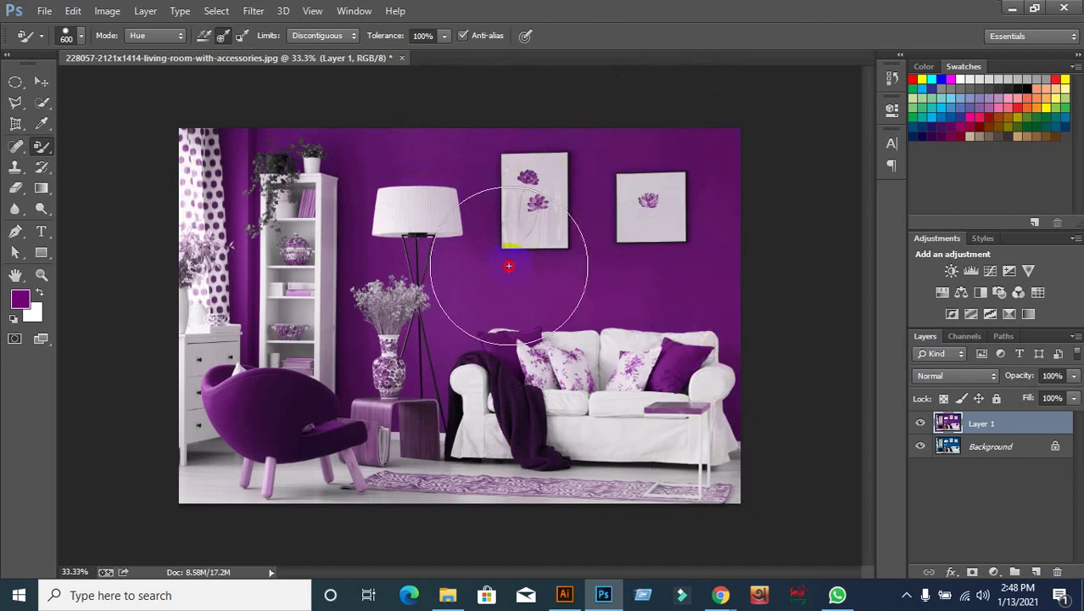
pyautogui.moveTo(194, 291)
pyautogui.mouseDown()
pyautogui.moveTo(207, 453)
pyautogui.moveTo(283, 436)
pyautogui.mouseUp()
pyautogui.click(572, 366)
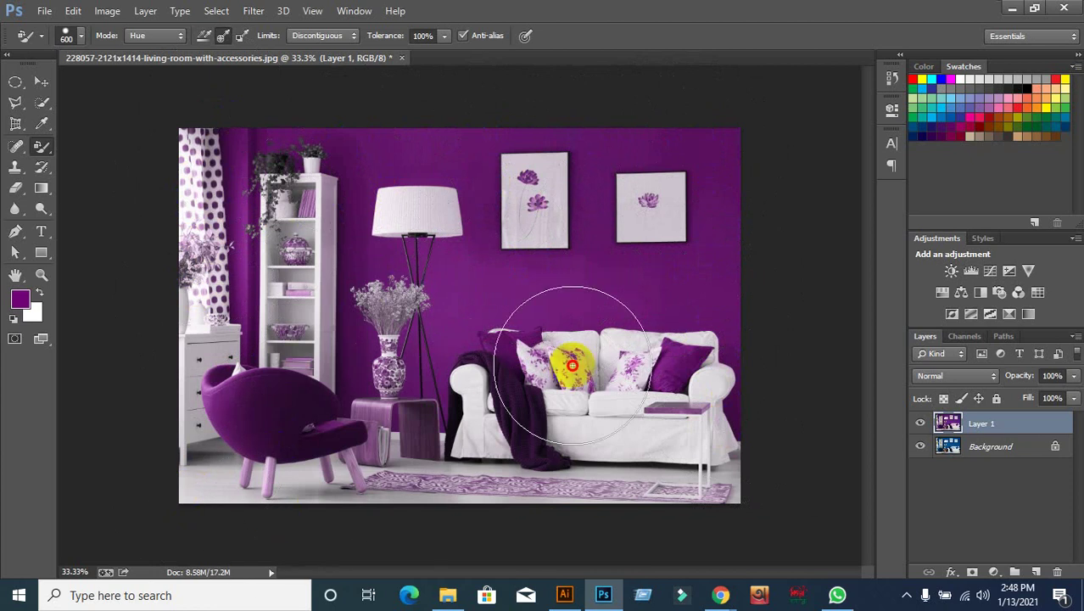
pyautogui.moveTo(571, 365); pyautogui.dragTo(375, 327)
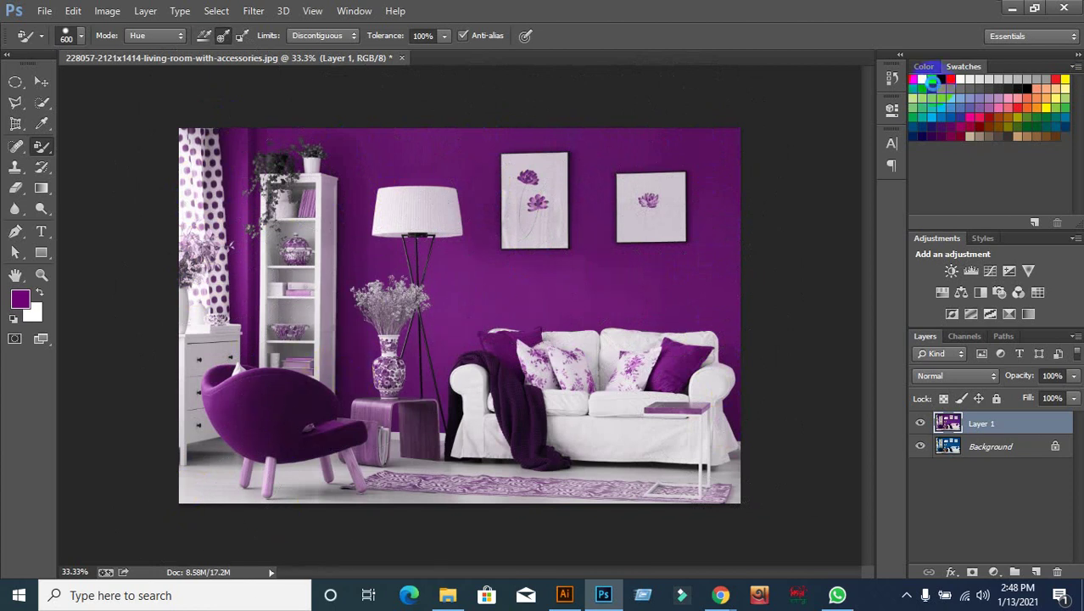
# Step: Open the Replace Color adjustment again, then dismiss it
pyautogui.click(108, 11)
pyautogui.moveTo(131, 52)
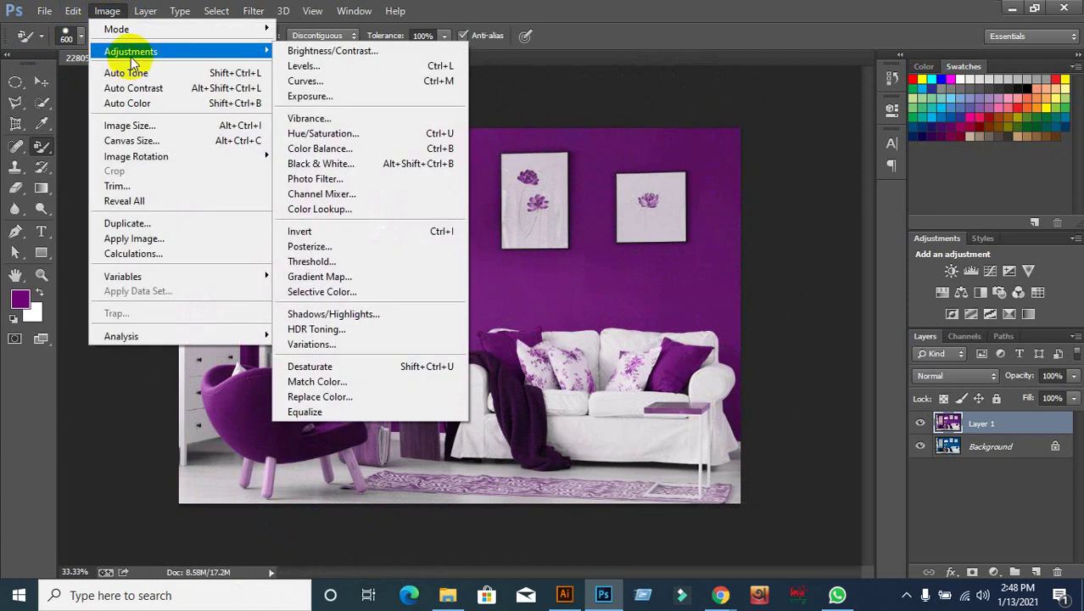
pyautogui.click(317, 397)
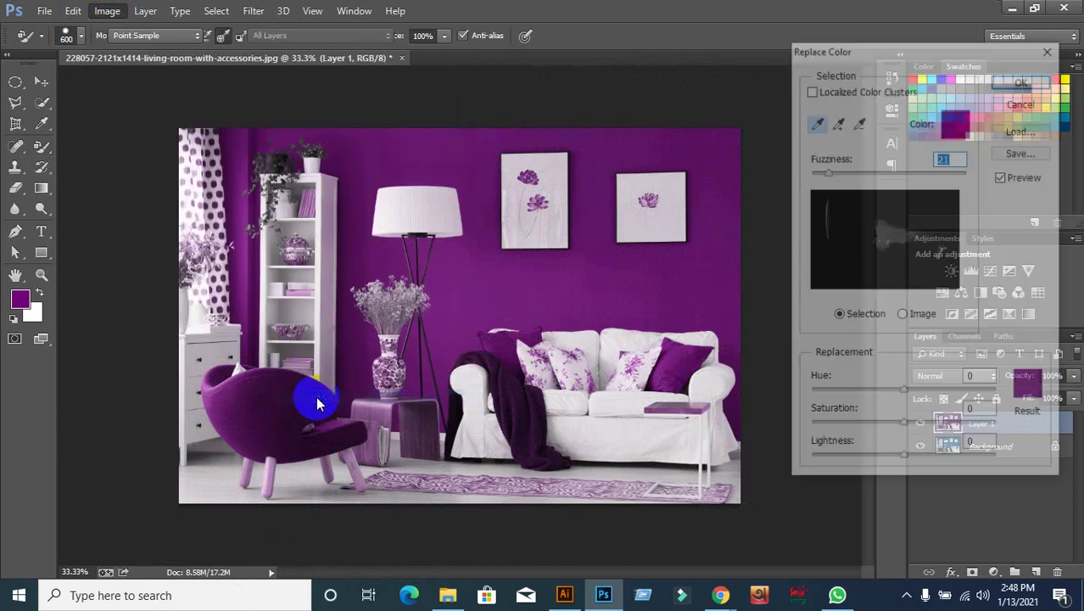
pyautogui.click(835, 124)
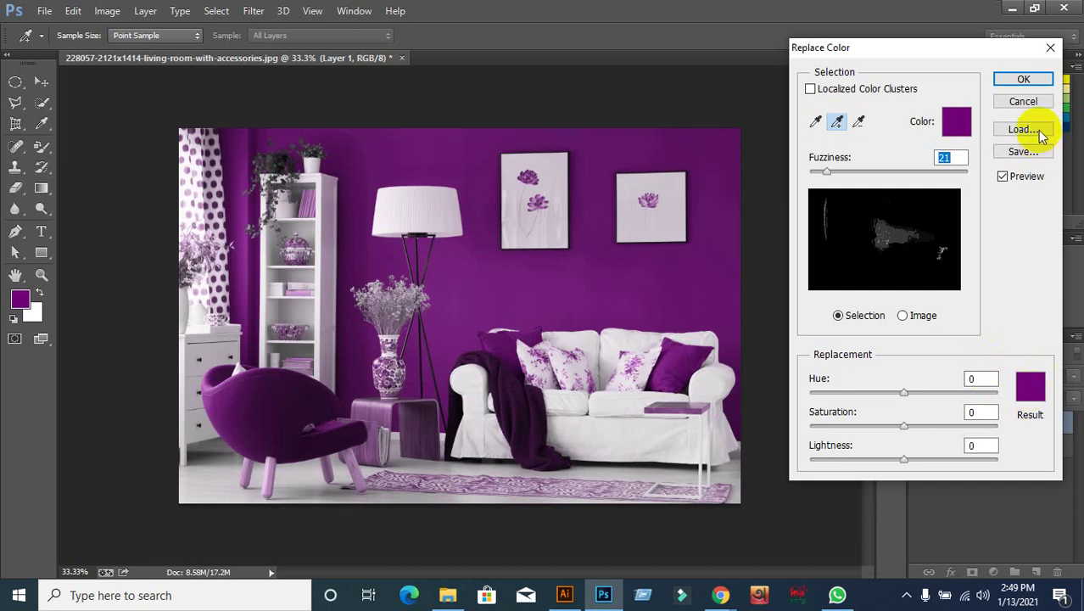
pyautogui.click(1024, 102)
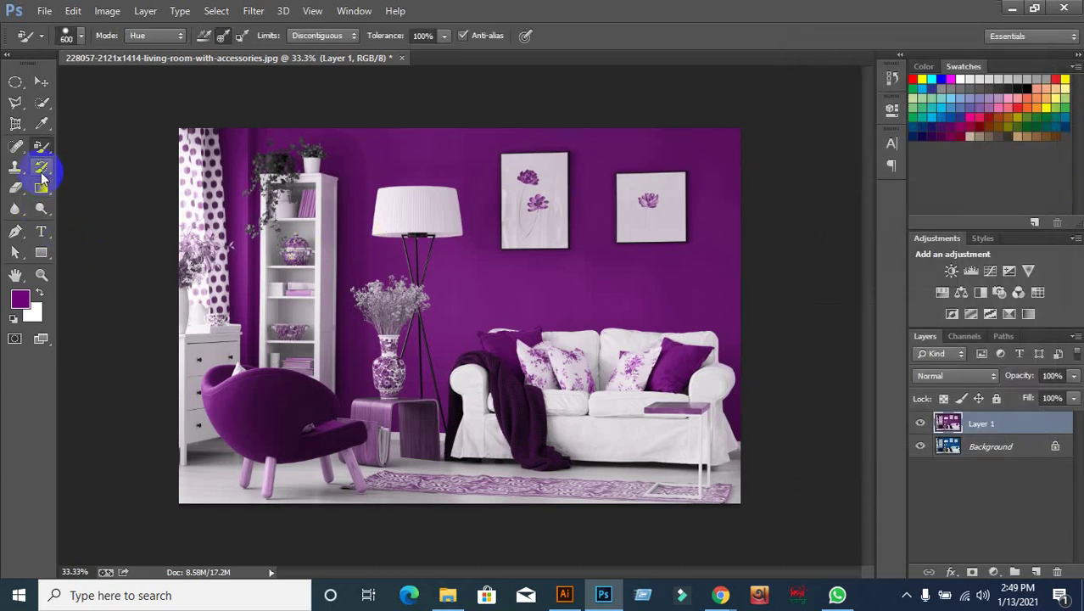
# Step: Pick the Color Replacement brush with dark red #770303 as the foreground colour
pyautogui.moveTo(39, 152); pyautogui.dragTo(127, 174)
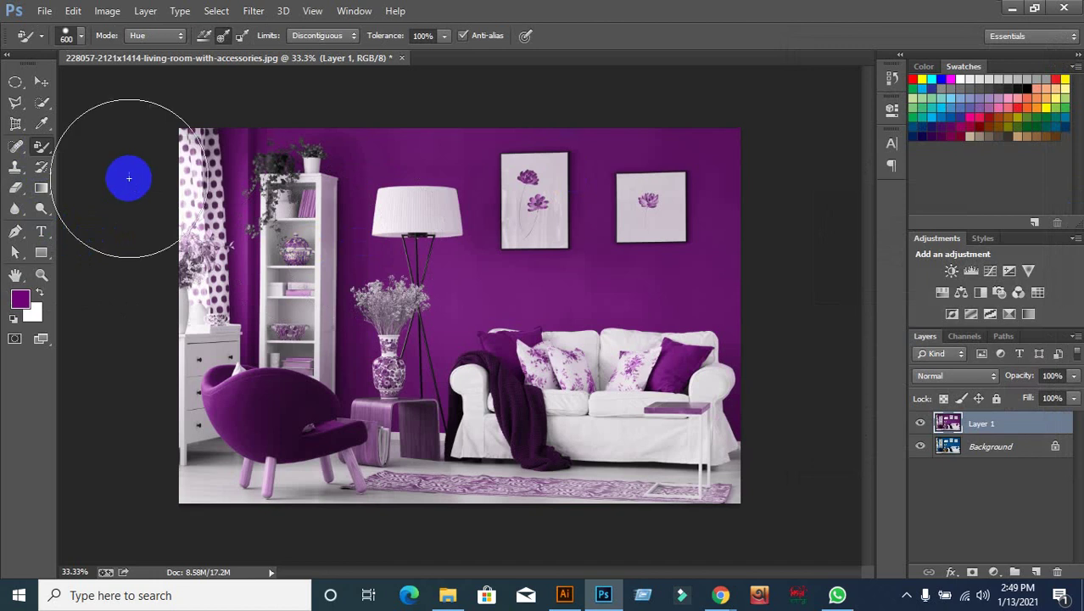
pyautogui.click(41, 309)
pyautogui.click(21, 303)
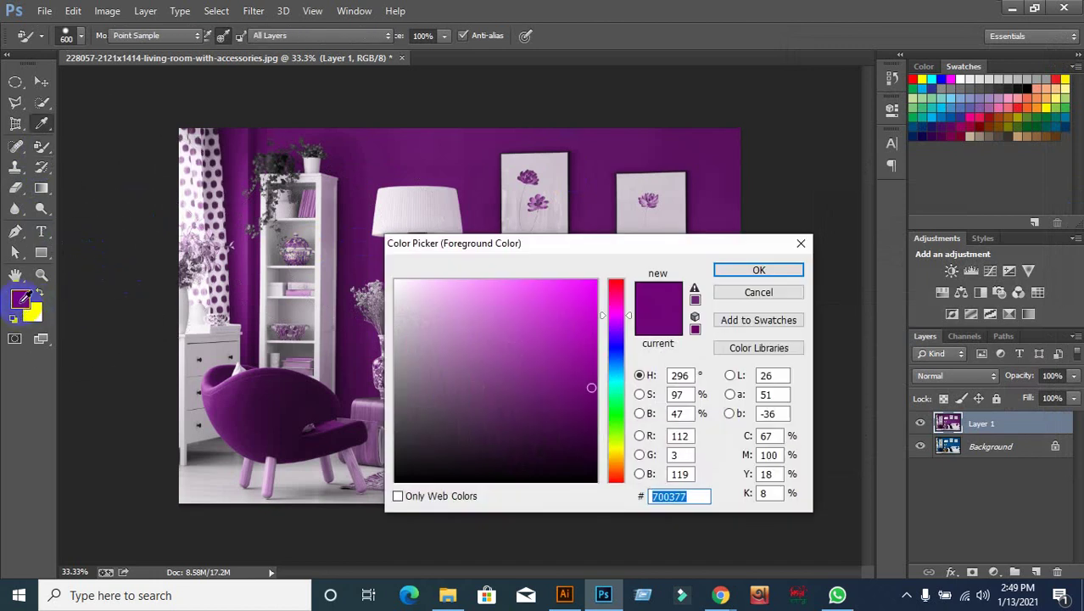
pyautogui.click(616, 289)
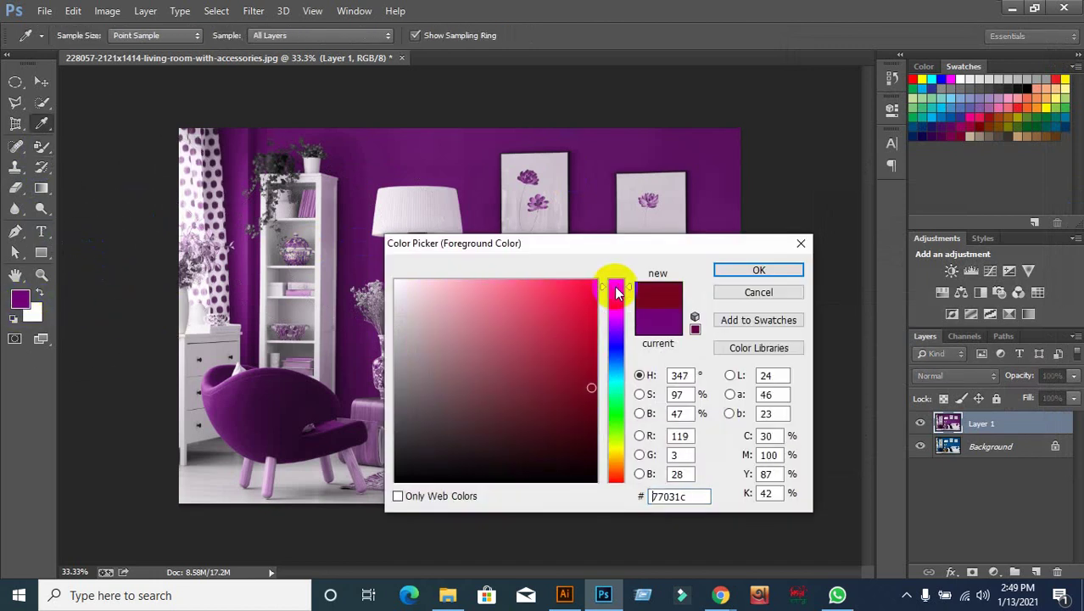
pyautogui.click(614, 279)
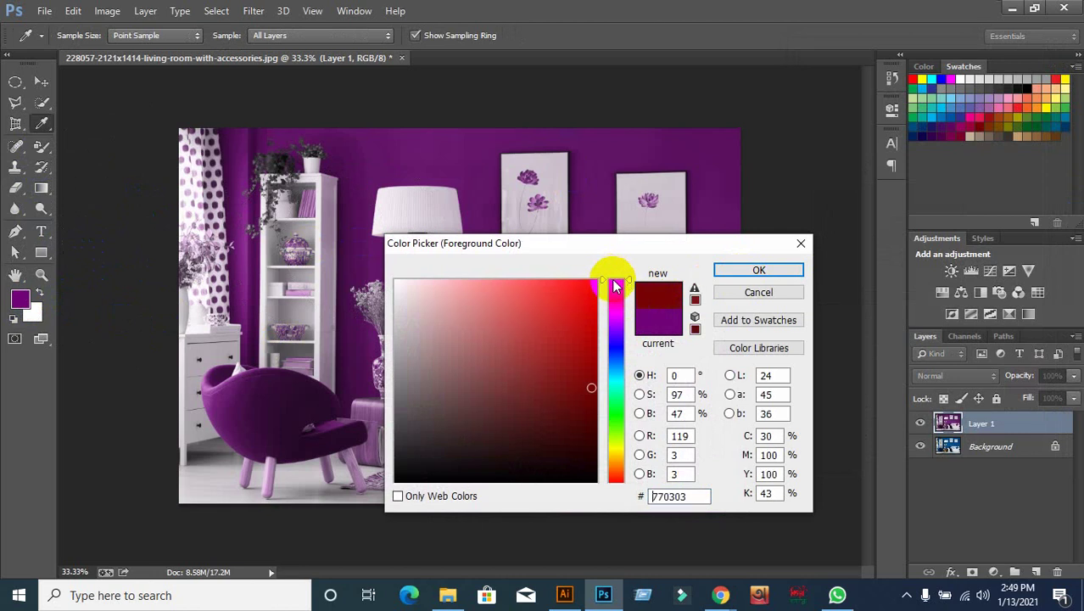
pyautogui.click(759, 270)
pyautogui.press('b')
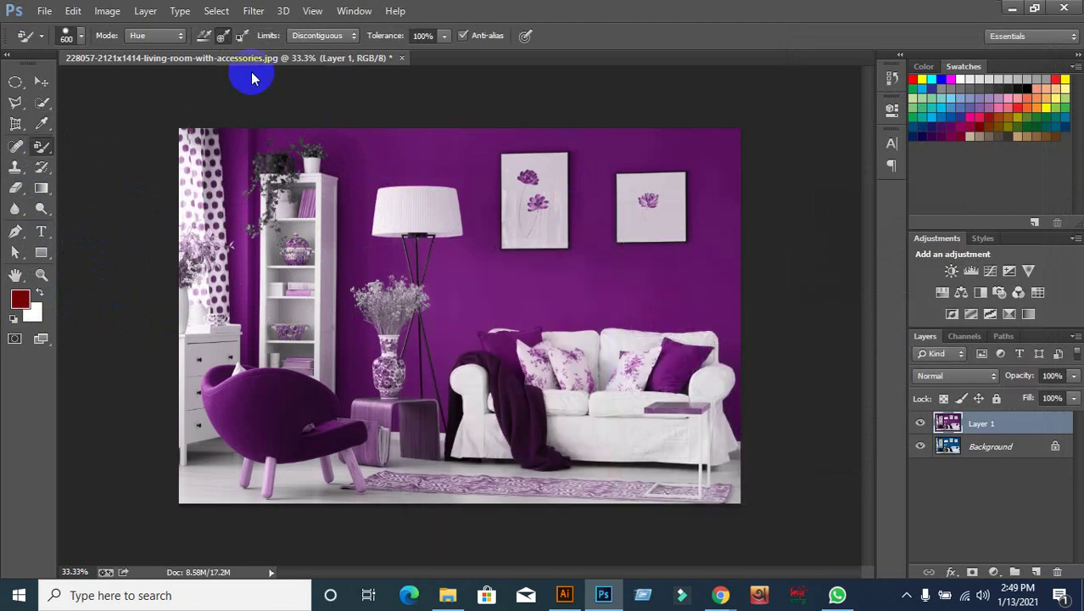
# Step: Set the brush to Sampling Once, Hue mode and Discontiguous limits
pyautogui.click(222, 36)
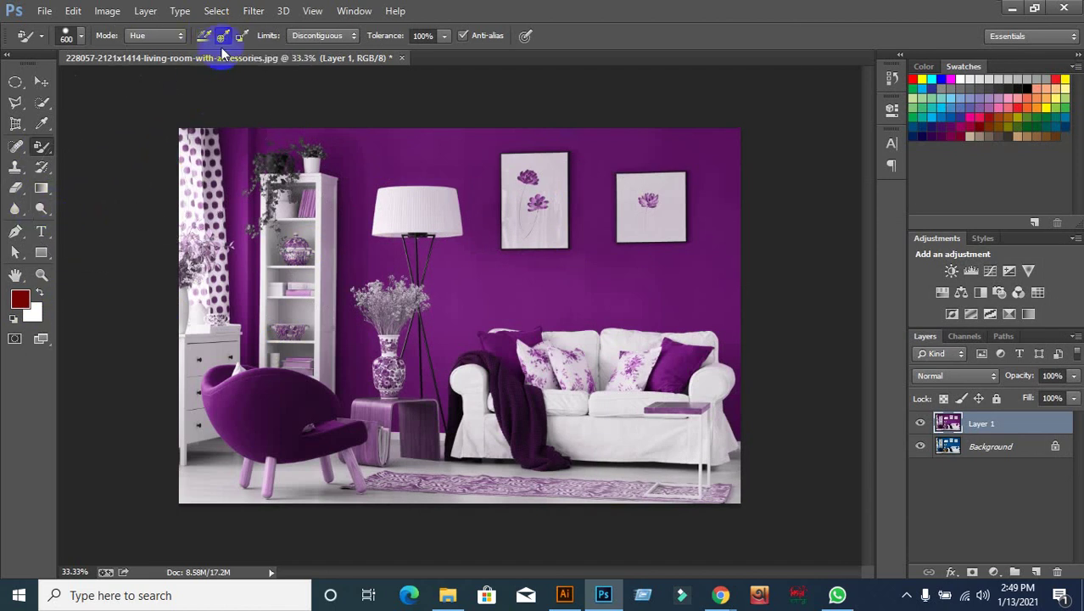
pyautogui.click(222, 38)
pyautogui.click(180, 36)
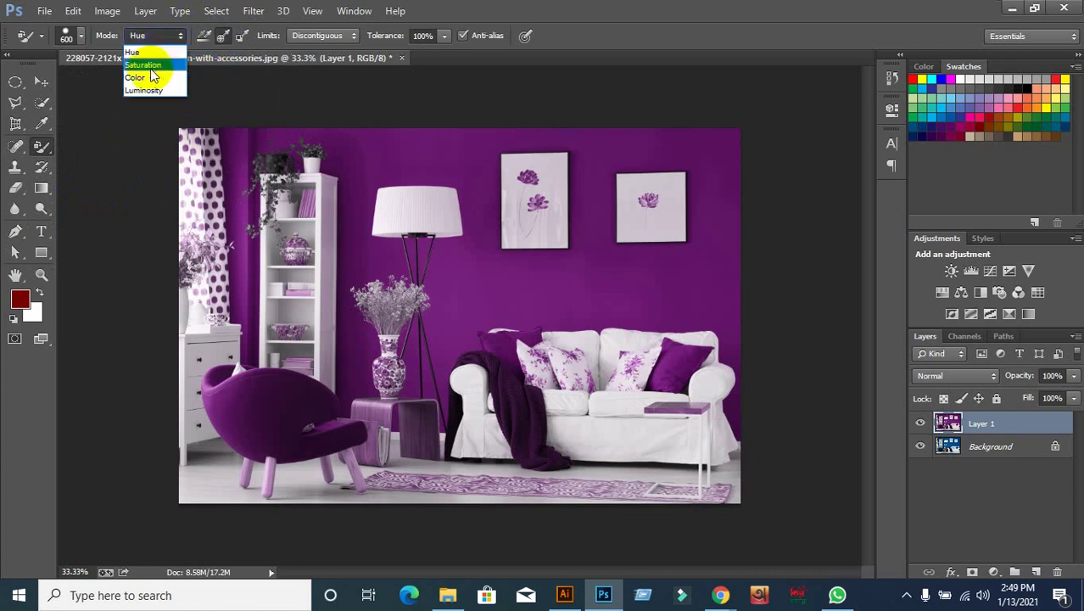
pyautogui.click(146, 54)
pyautogui.click(353, 36)
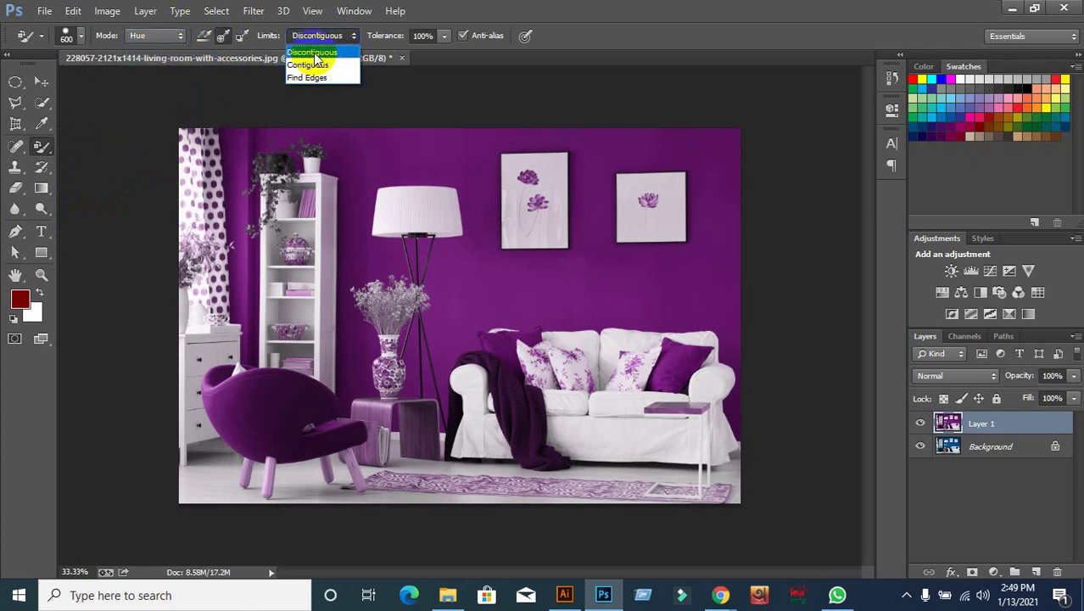
pyautogui.click(312, 52)
# Step: Paint the purple wall, throw, chair and pillows red, undoing and repainting strokes
pyautogui.moveTo(284, 157)
pyautogui.mouseDown()
pyautogui.moveTo(223, 155)
pyautogui.moveTo(731, 155)
pyautogui.moveTo(738, 472)
pyautogui.moveTo(685, 266)
pyautogui.moveTo(678, 448)
pyautogui.moveTo(474, 472)
pyautogui.moveTo(351, 436)
pyautogui.moveTo(387, 363)
pyautogui.moveTo(287, 298)
pyautogui.moveTo(193, 267)
pyautogui.moveTo(182, 242)
pyautogui.moveTo(193, 286)
pyautogui.moveTo(171, 461)
pyautogui.moveTo(226, 492)
pyautogui.mouseUp()
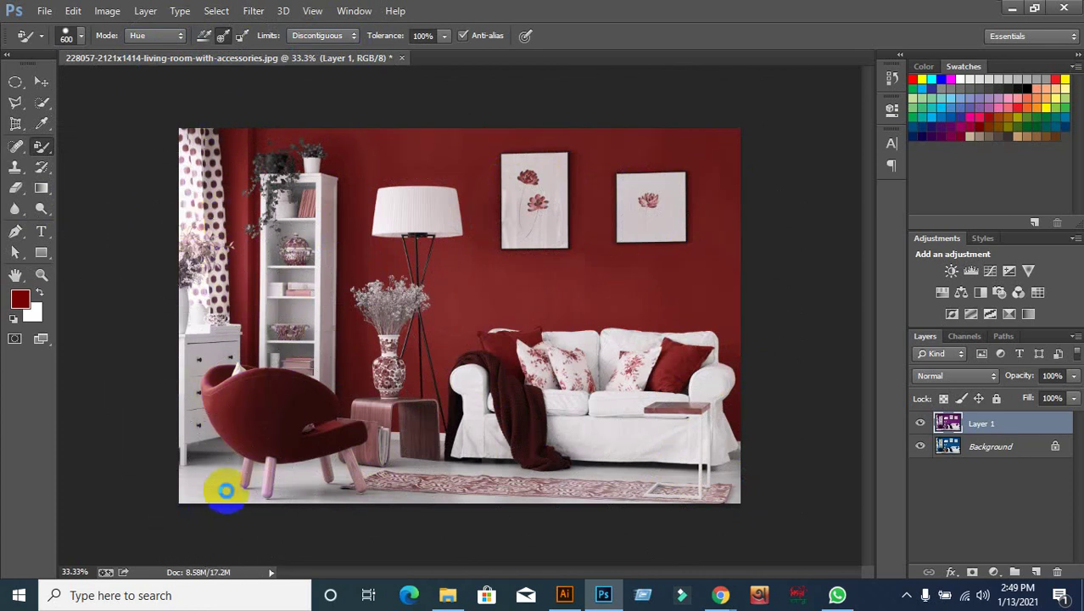
pyautogui.hotkey('ctrl', 'z')
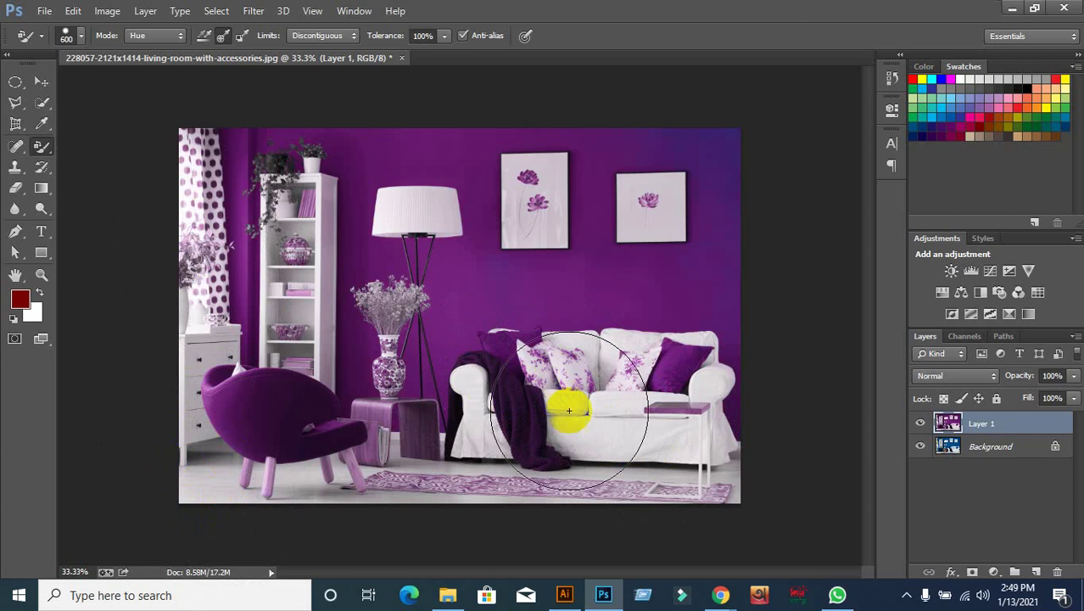
pyautogui.moveTo(516, 419)
pyautogui.mouseDown()
pyautogui.moveTo(314, 185)
pyautogui.moveTo(180, 158)
pyautogui.mouseUp()
pyautogui.moveTo(255, 380)
pyautogui.mouseDown()
pyautogui.moveTo(424, 311)
pyautogui.moveTo(416, 373)
pyautogui.mouseUp()
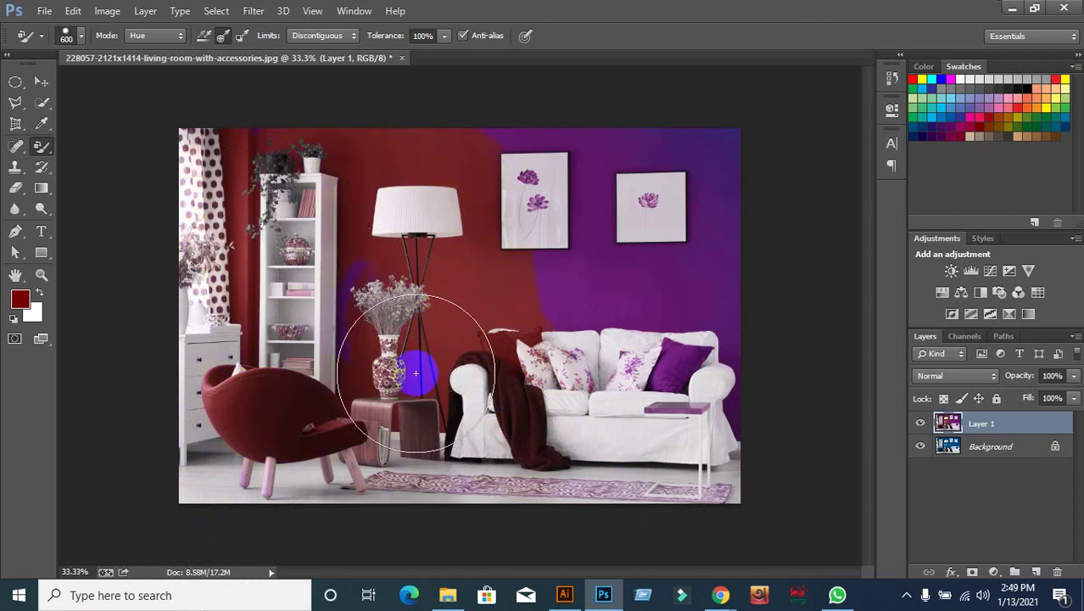
pyautogui.hotkey('ctrl', 'z')
pyautogui.click(641, 223)
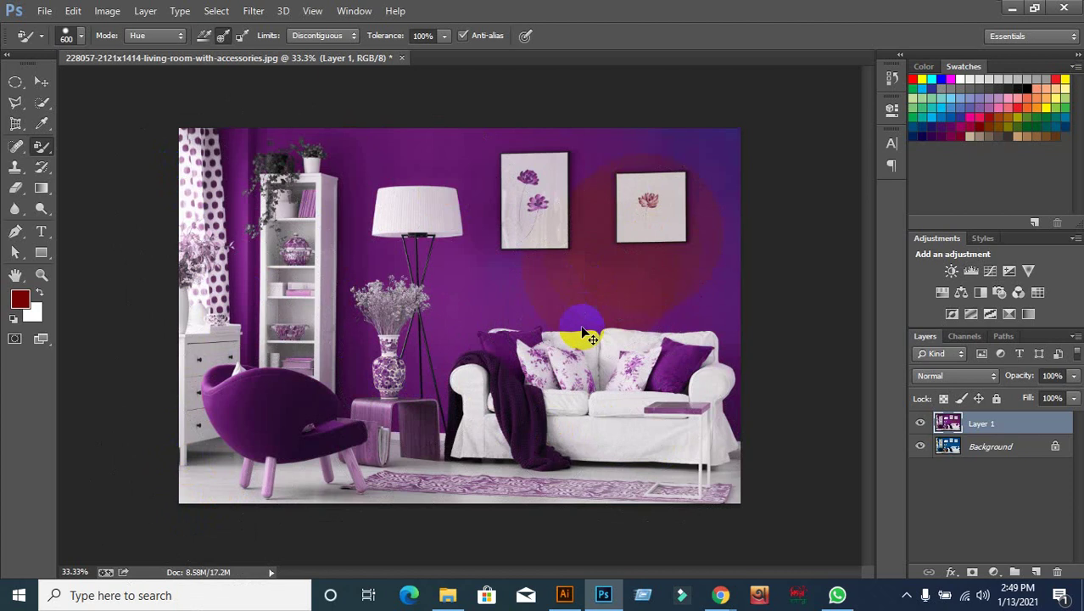
pyautogui.moveTo(288, 170)
pyautogui.mouseDown()
pyautogui.moveTo(320, 198)
pyautogui.moveTo(198, 286)
pyautogui.moveTo(431, 145)
pyautogui.moveTo(242, 432)
pyautogui.moveTo(161, 325)
pyautogui.mouseUp()
pyautogui.moveTo(600, 146)
pyautogui.mouseDown()
pyautogui.moveTo(562, 400)
pyautogui.moveTo(496, 174)
pyautogui.moveTo(510, 211)
pyautogui.moveTo(484, 194)
pyautogui.moveTo(516, 138)
pyautogui.moveTo(673, 206)
pyautogui.moveTo(711, 330)
pyautogui.moveTo(714, 436)
pyautogui.moveTo(701, 368)
pyautogui.moveTo(242, 436)
pyautogui.moveTo(422, 462)
pyautogui.moveTo(557, 412)
pyautogui.moveTo(738, 443)
pyautogui.moveTo(278, 194)
pyautogui.moveTo(67, 133)
pyautogui.mouseUp()
# Step: Close the living-room document without saving the edits
pyautogui.click(41, 81)
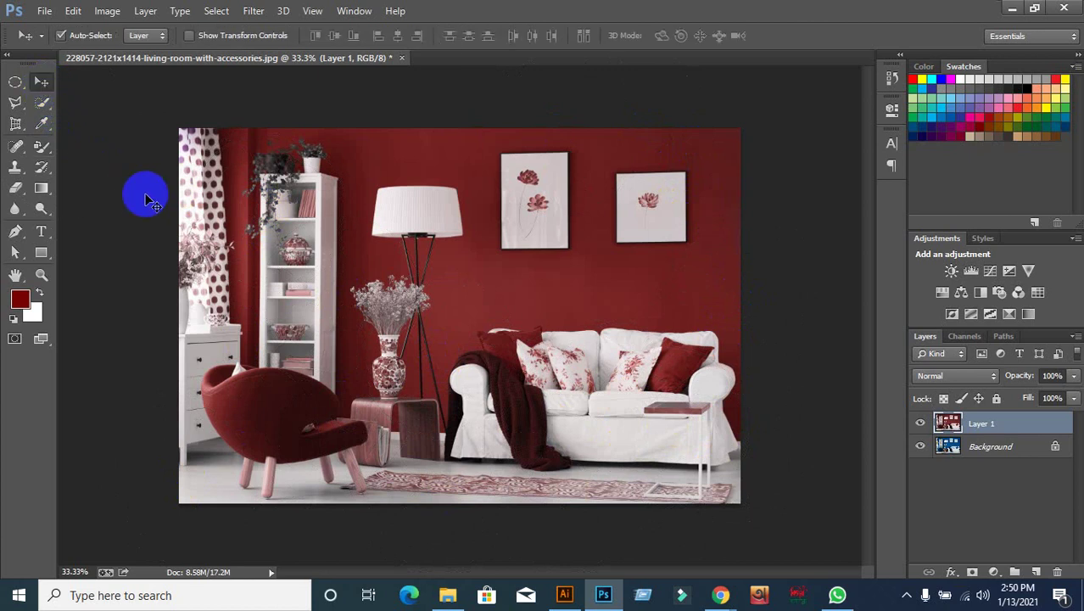
pyautogui.click(402, 58)
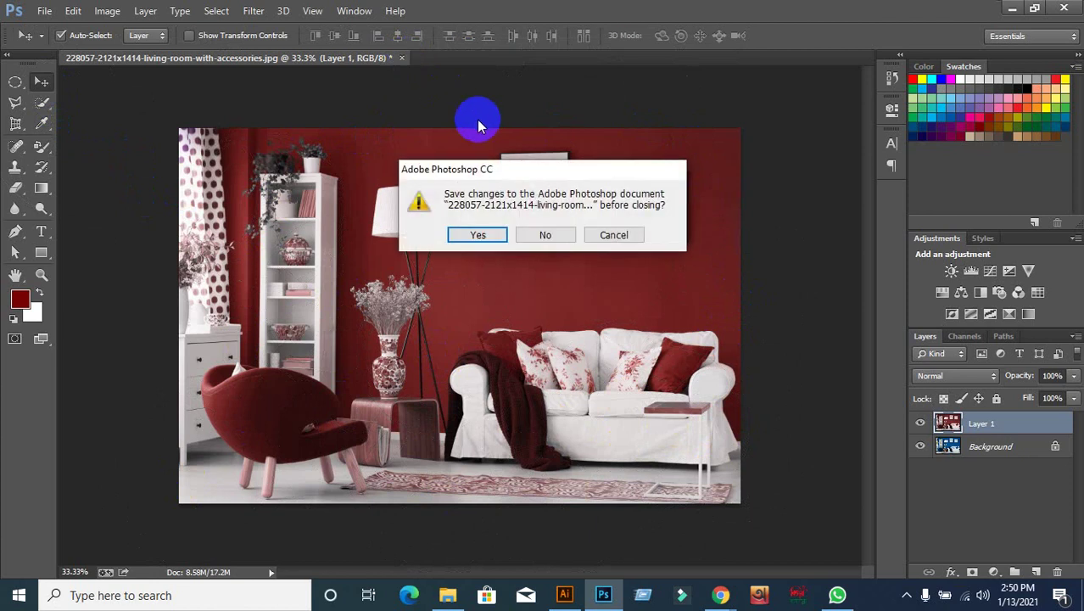
pyautogui.click(546, 235)
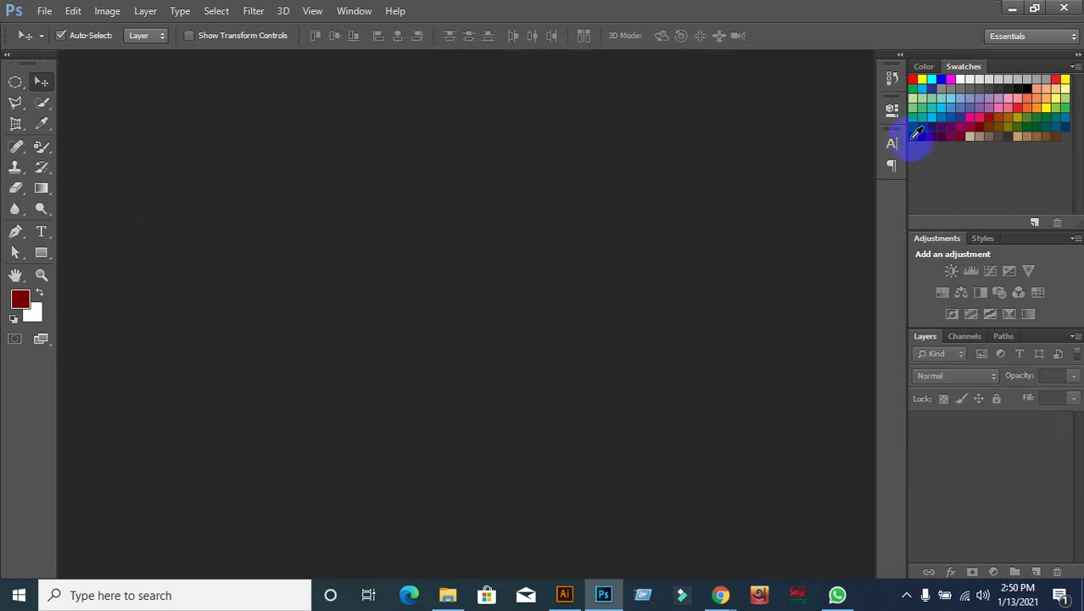
# Step: Unmute the microphone in the meeting window, then return to Photoshop
pyautogui.click(1006, 12)
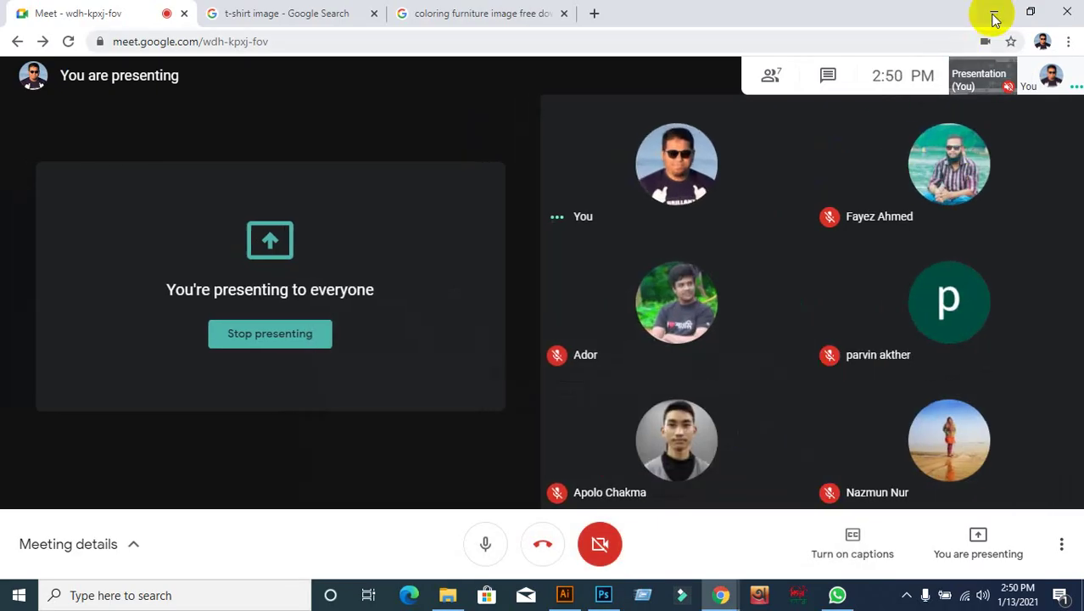
pyautogui.click(997, 10)
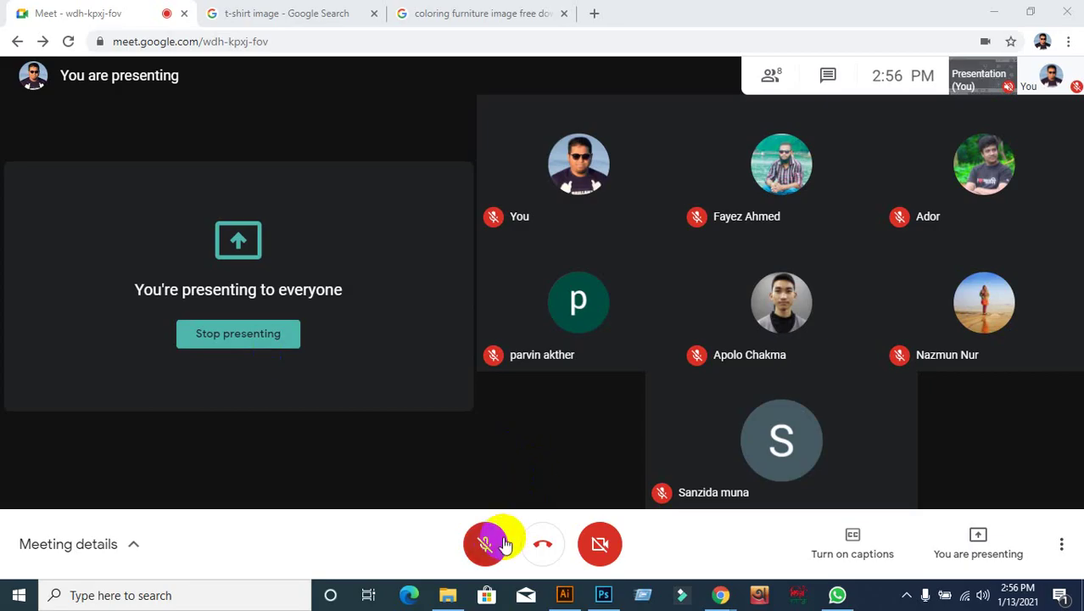
pyautogui.click(504, 544)
pyautogui.click(603, 595)
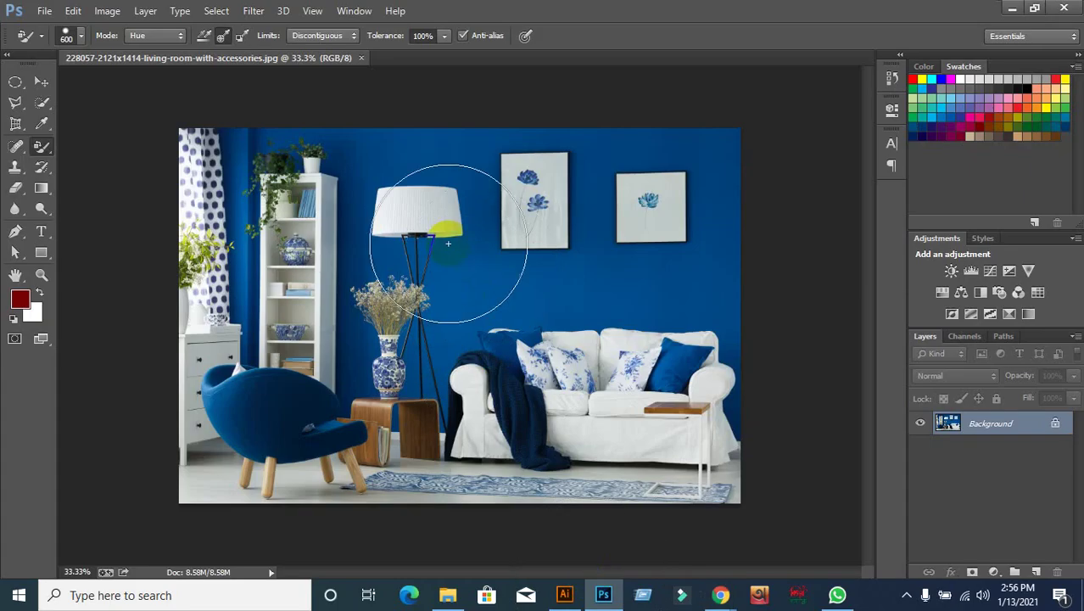
# Step: Create a blank Untitled-1 document via File > New with default settings
pyautogui.click(43, 85)
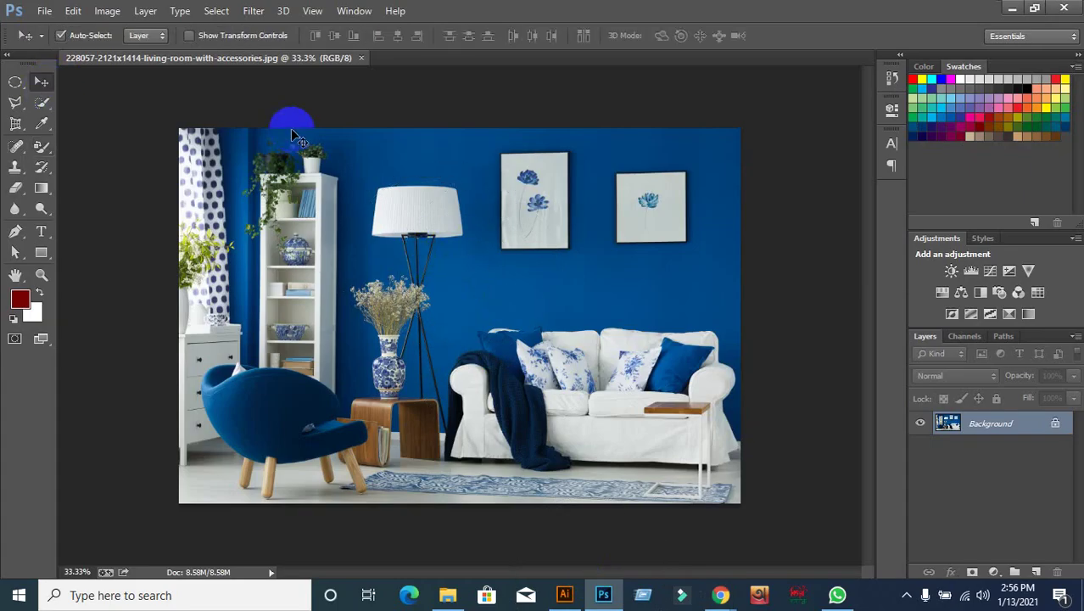
pyautogui.click(44, 10)
pyautogui.click(41, 12)
pyautogui.click(215, 123)
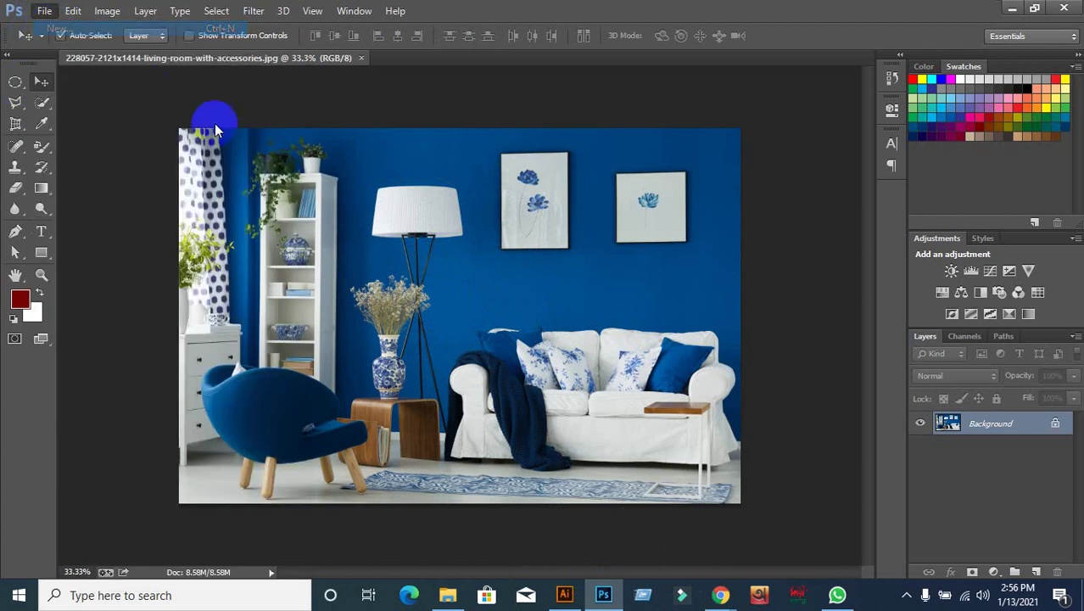
pyautogui.click(704, 138)
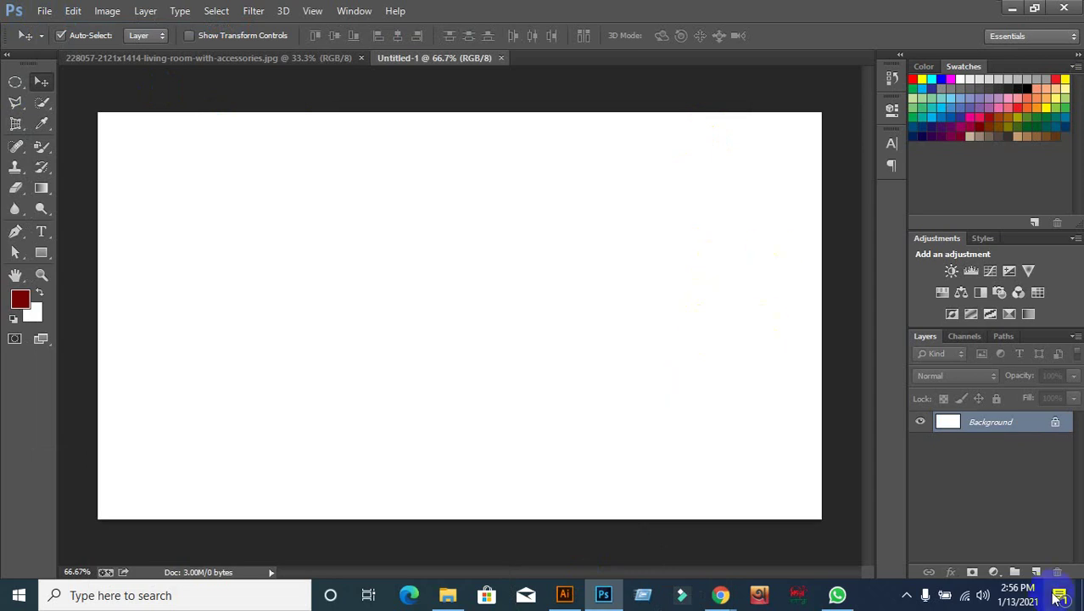
# Step: On a new layer, draw a circular selection, fill it dark red and deselect
pyautogui.click(1036, 571)
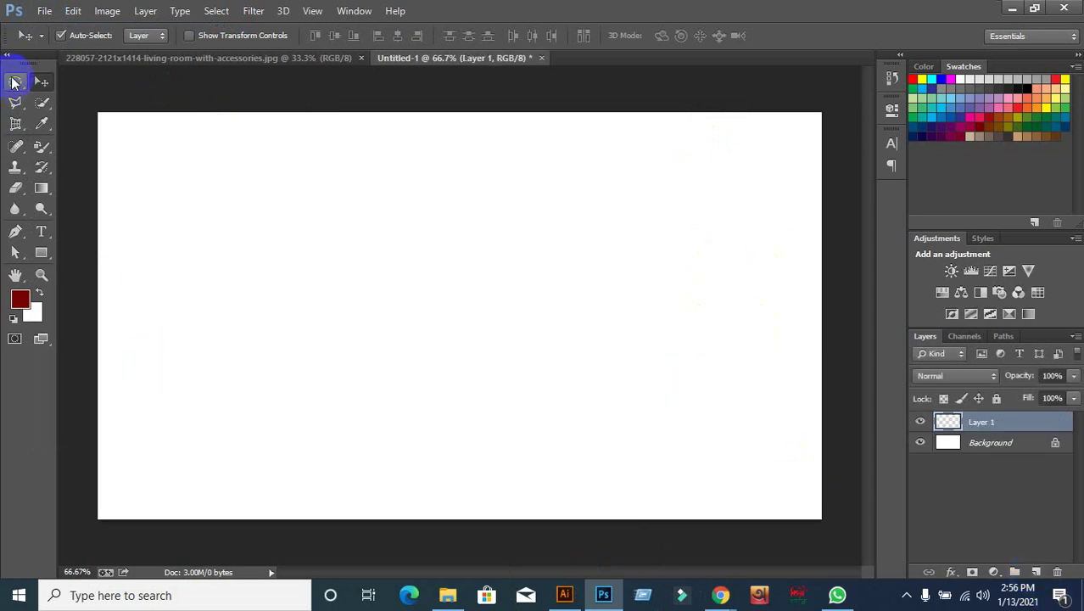
pyautogui.click(15, 82)
pyautogui.moveTo(190, 205); pyautogui.dragTo(360, 356)
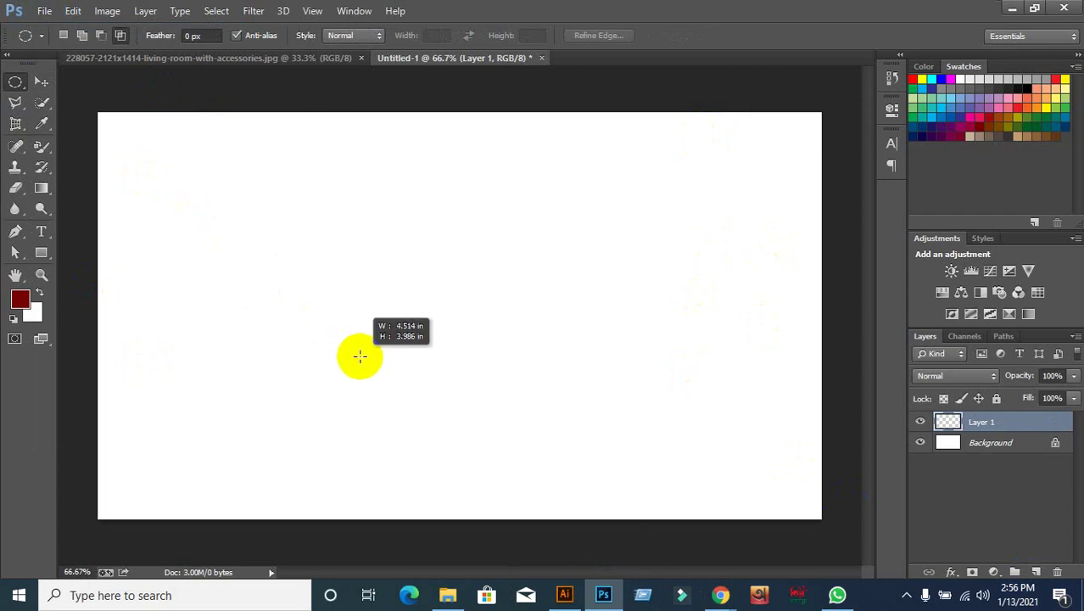
pyautogui.hotkey('ctrl', 's')
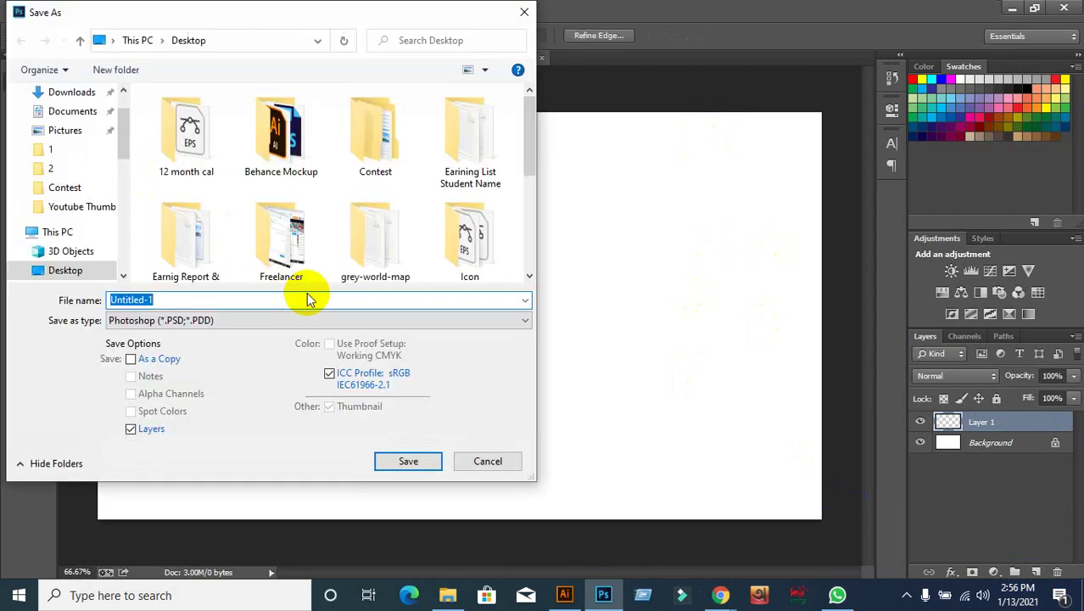
pyautogui.click(488, 462)
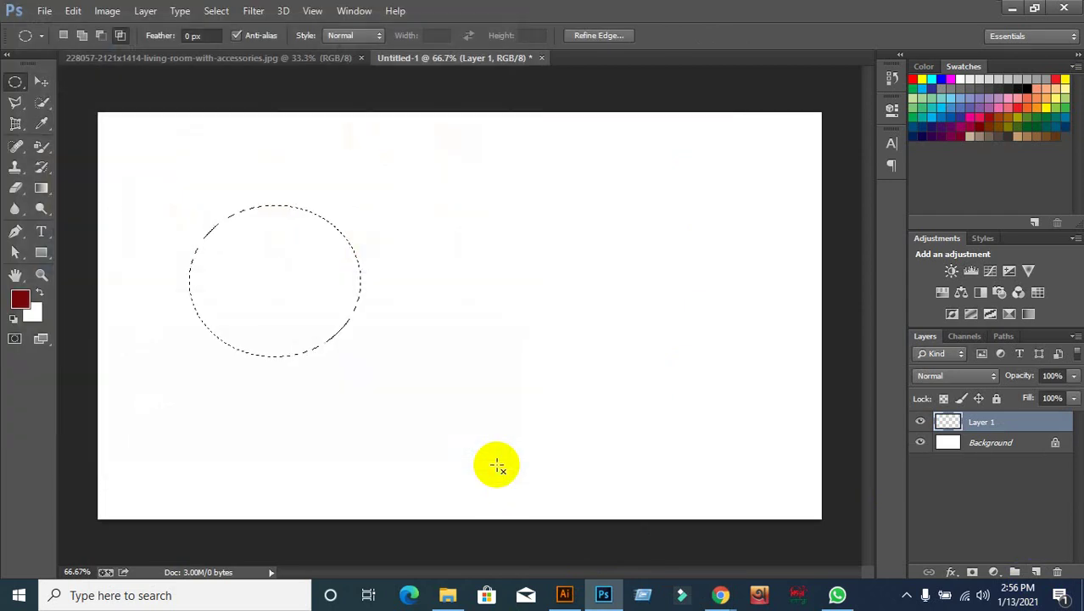
pyautogui.moveTo(269, 235); pyautogui.dragTo(506, 433)
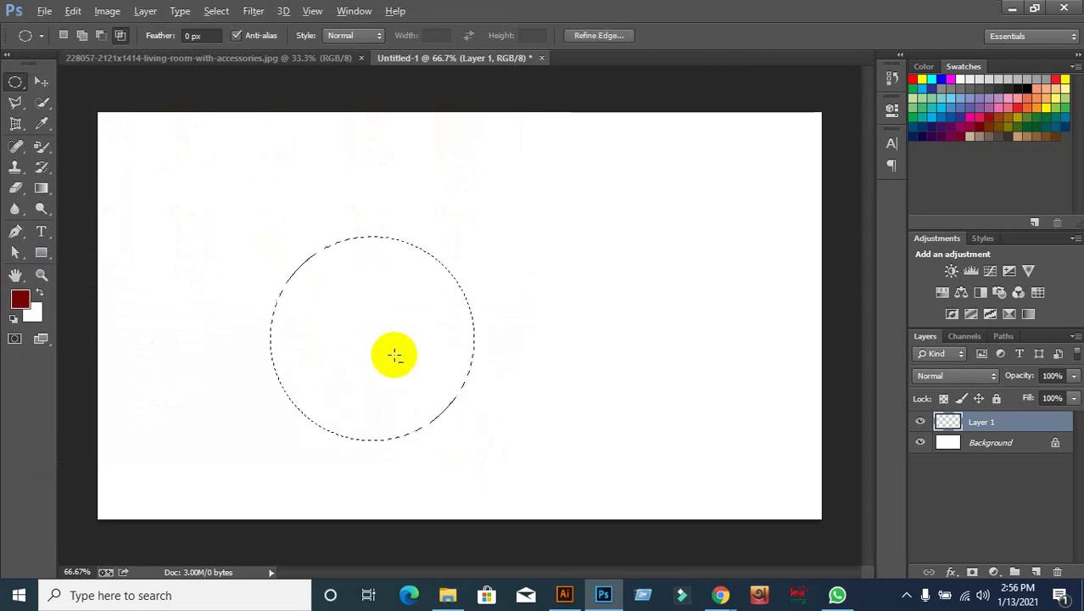
pyautogui.hotkey('alt', 'BackSpace')
pyautogui.click(395, 361)
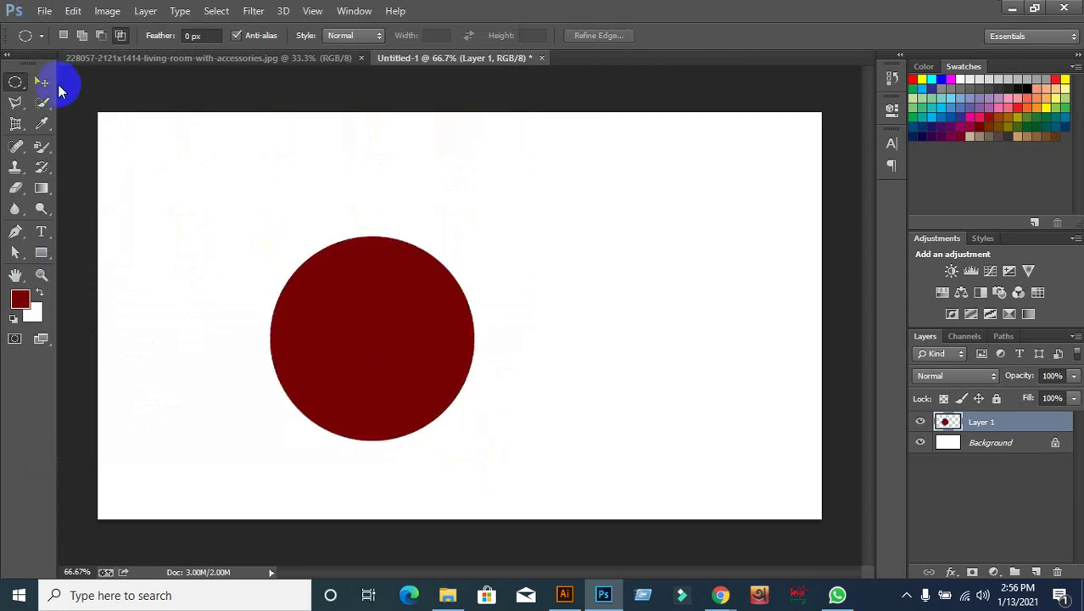
pyautogui.click(42, 83)
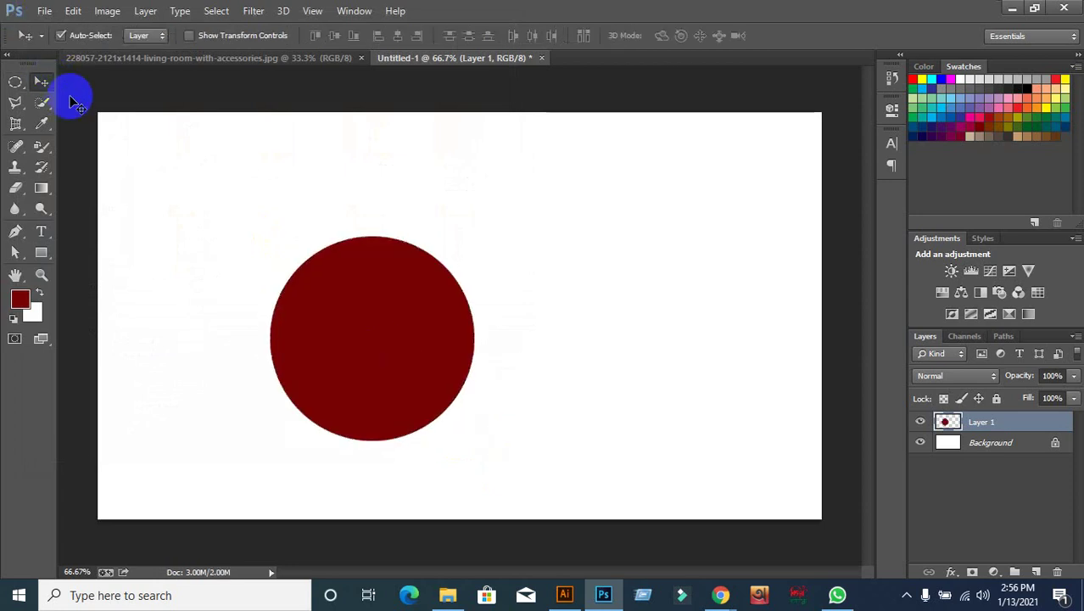
# Step: On another new layer, add a second dark red filled circle to the right
pyautogui.click(1036, 572)
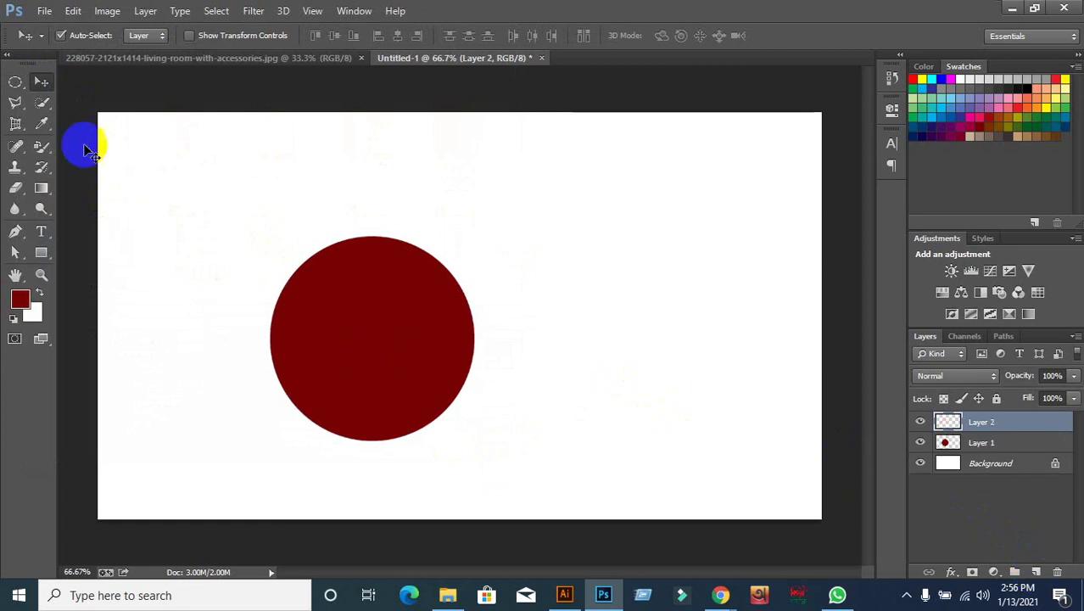
pyautogui.click(17, 83)
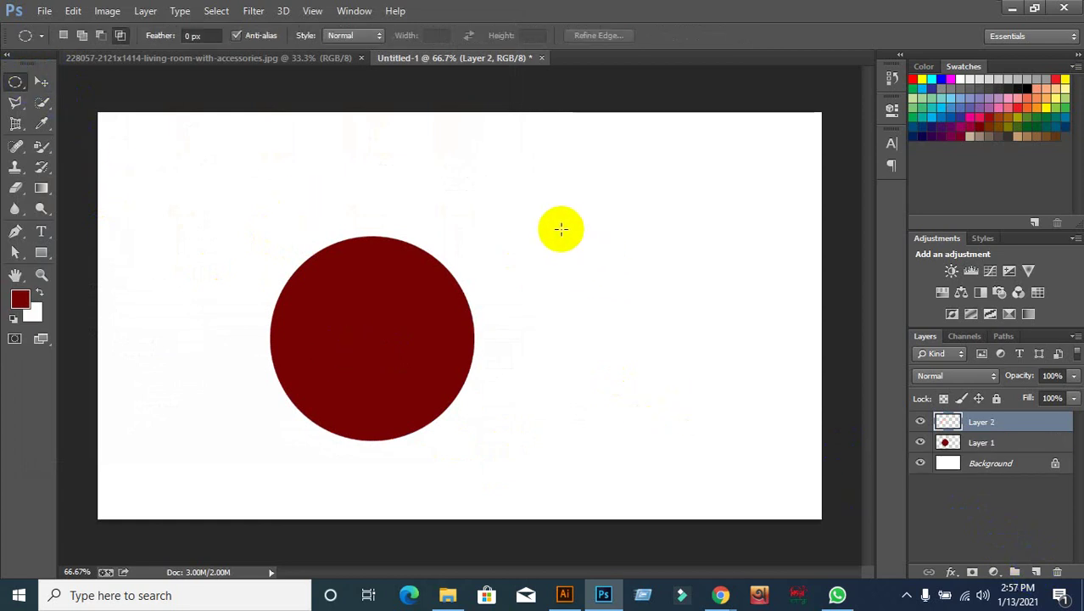
pyautogui.moveTo(561, 228); pyautogui.dragTo(750, 426)
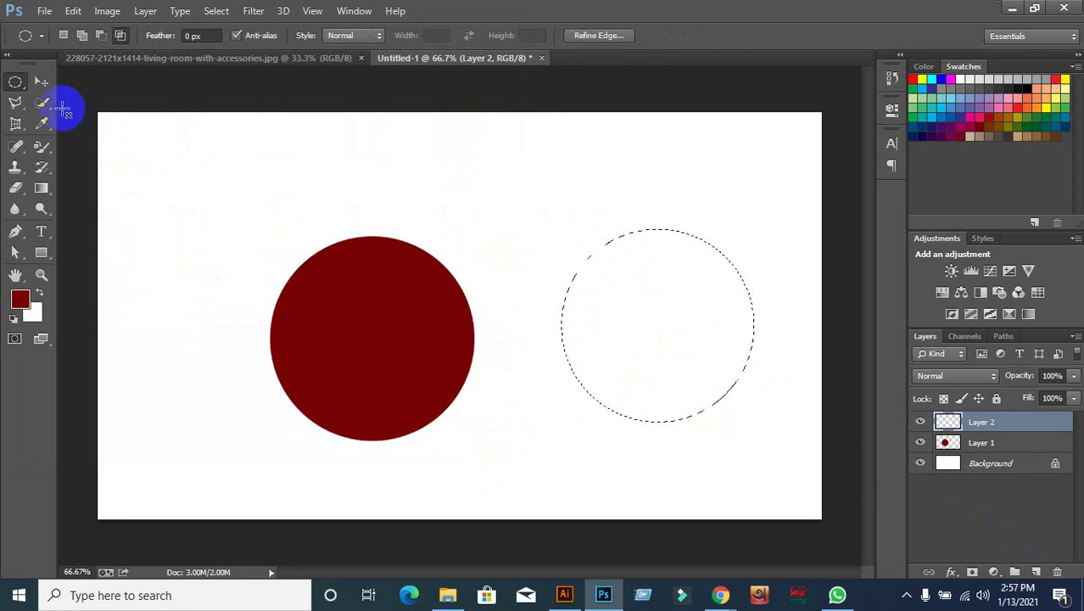
pyautogui.hotkey('alt', 'BackSpace')
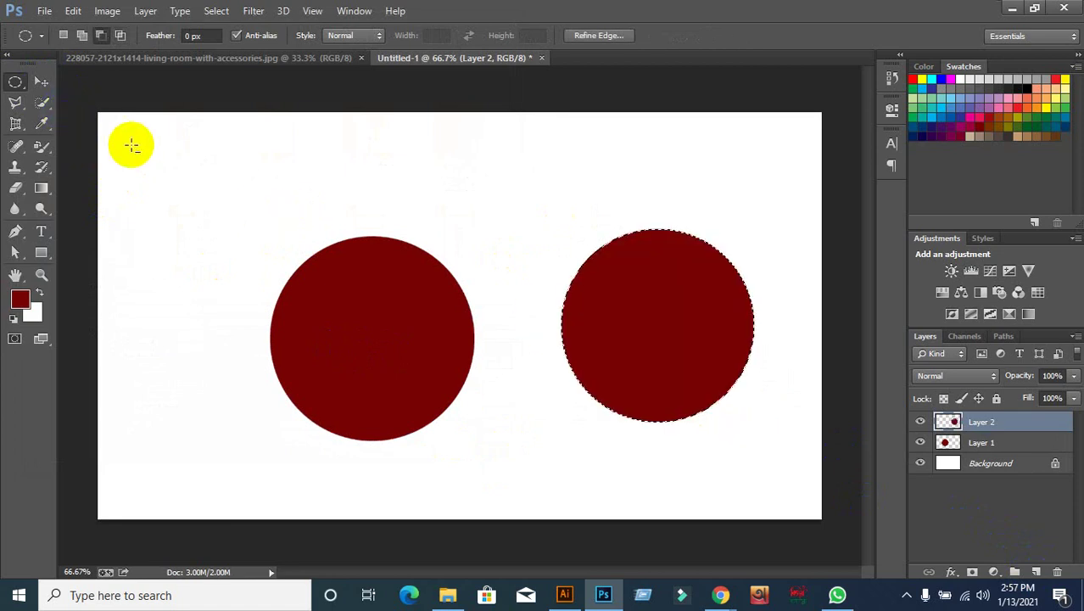
pyautogui.hotkey('ctrl', 'd')
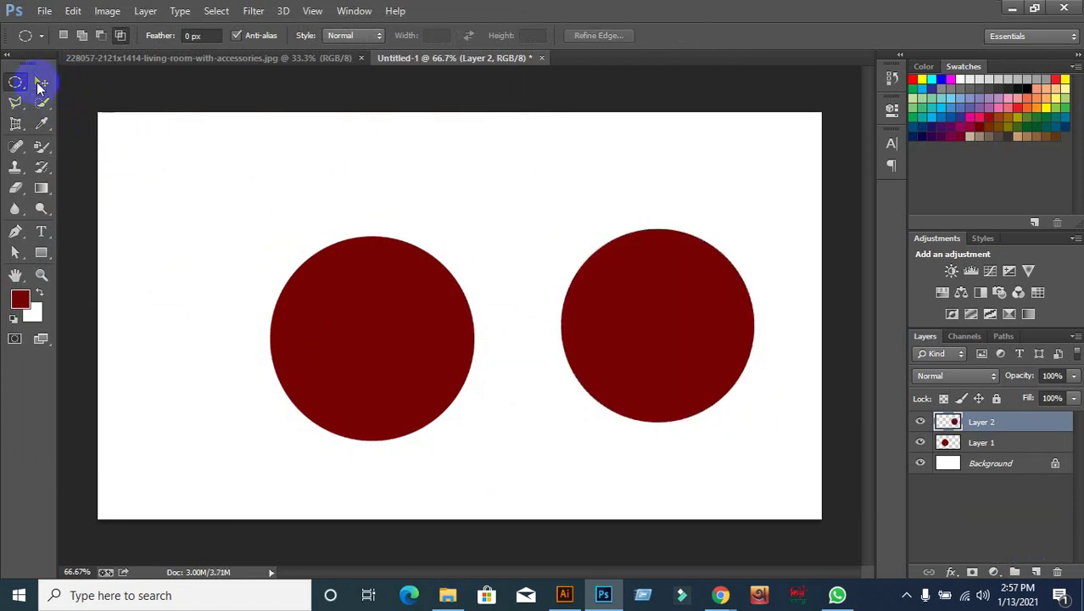
pyautogui.click(42, 82)
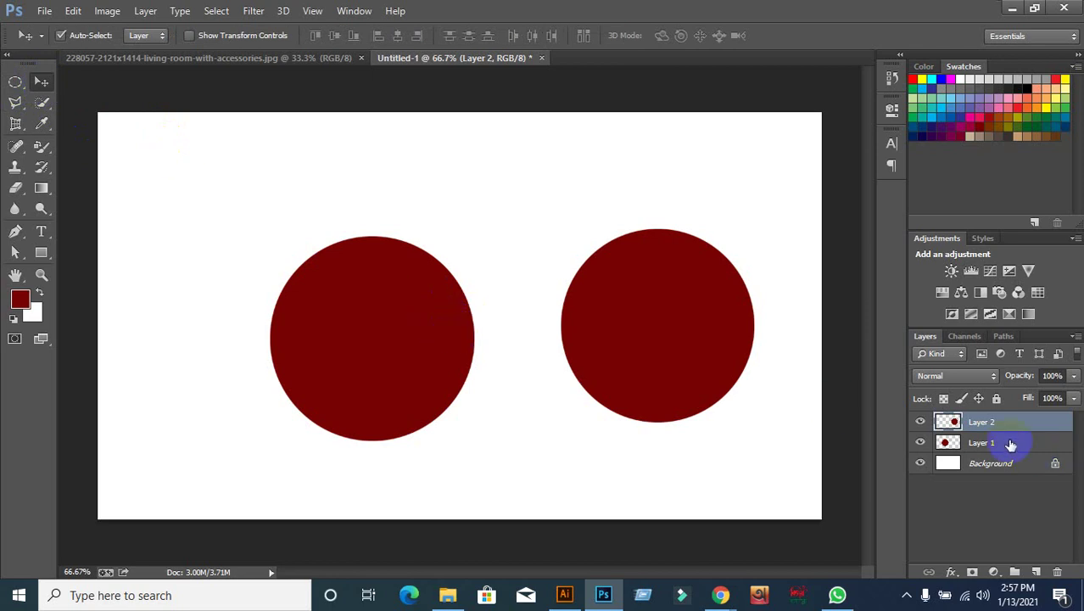
# Step: Select Layer 1 and Layer 2 together and delete both circle layers
pyautogui.click(950, 443)
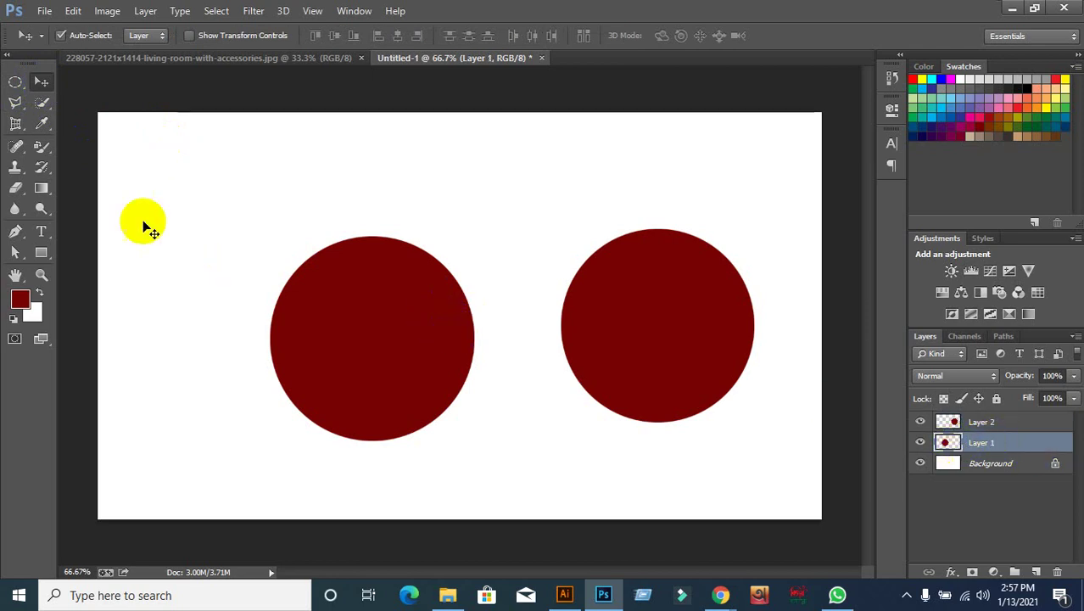
pyautogui.click(14, 83)
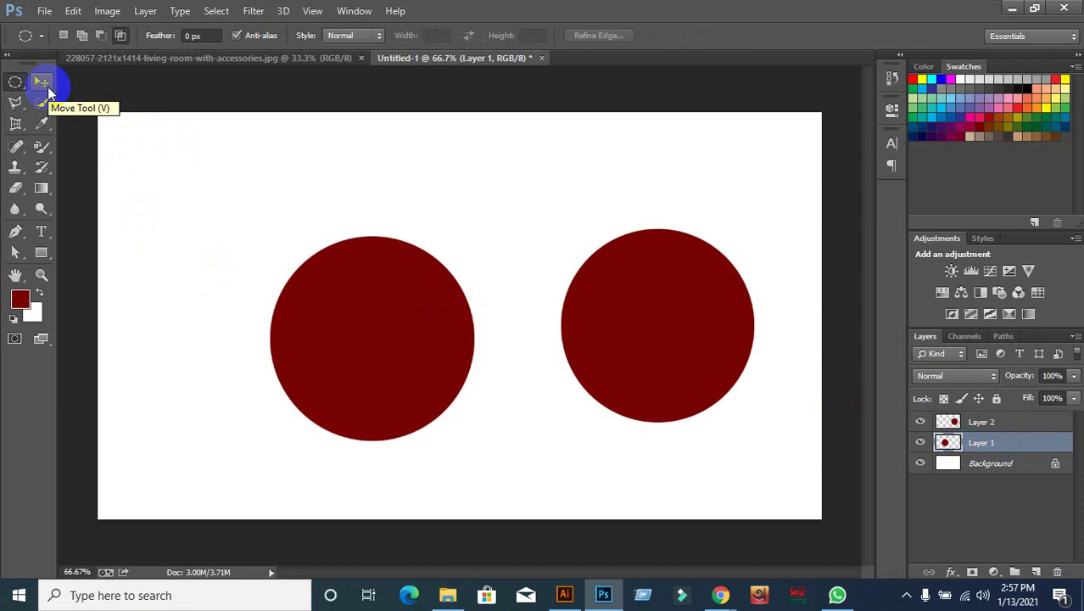
pyautogui.click(627, 269)
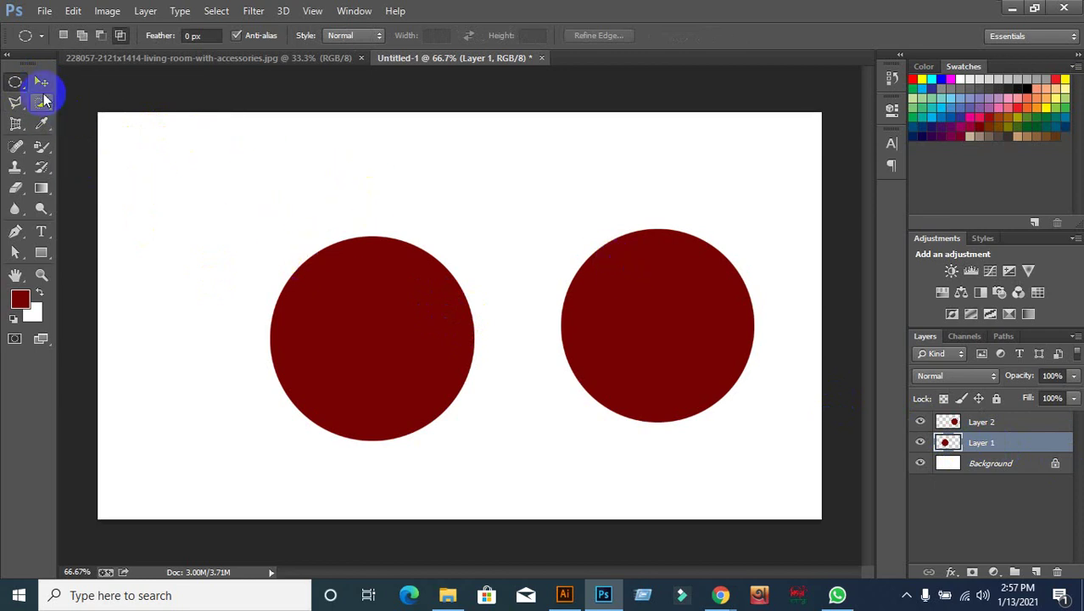
pyautogui.click(41, 82)
pyautogui.click(630, 383)
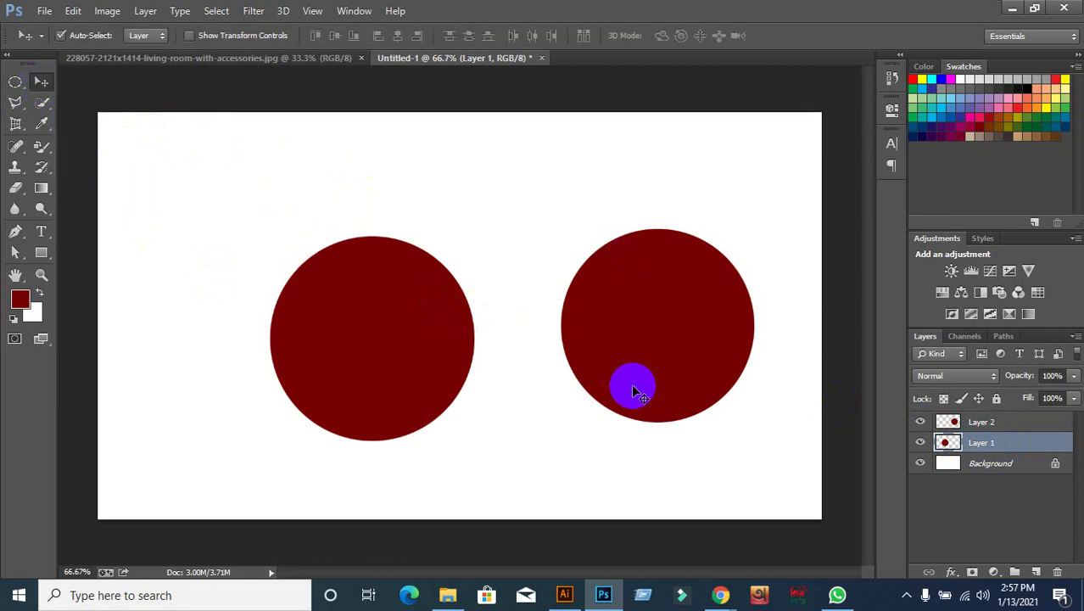
pyautogui.keyDown('shift'); pyautogui.click(1035, 426); pyautogui.keyUp('shift')
pyautogui.press('Delete')
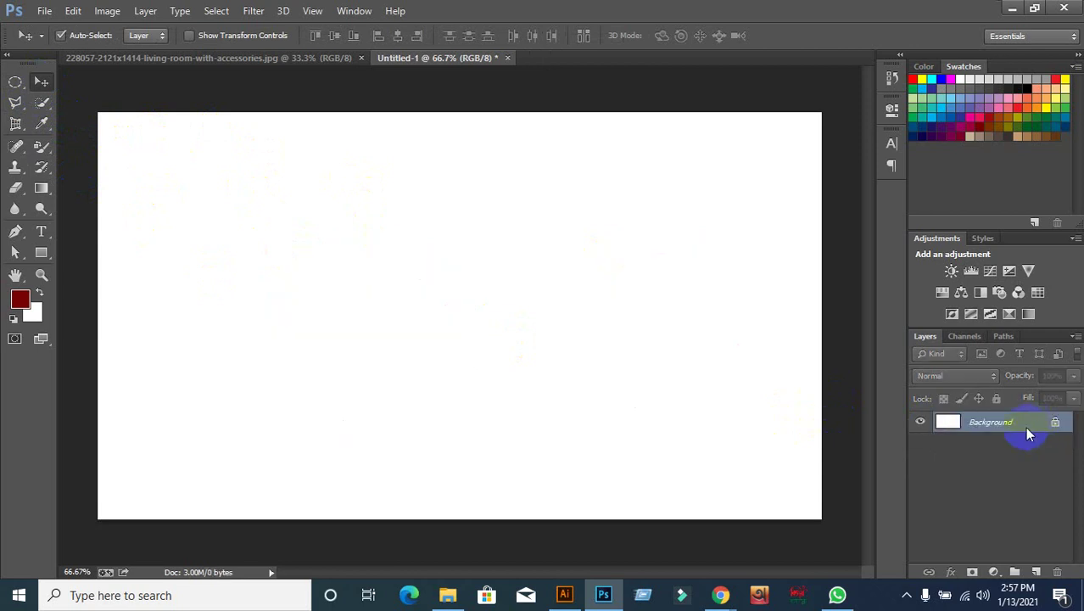
# Step: On a new layer, draw and fill a dark red ellipse on the left of the canvas
pyautogui.click(1035, 570)
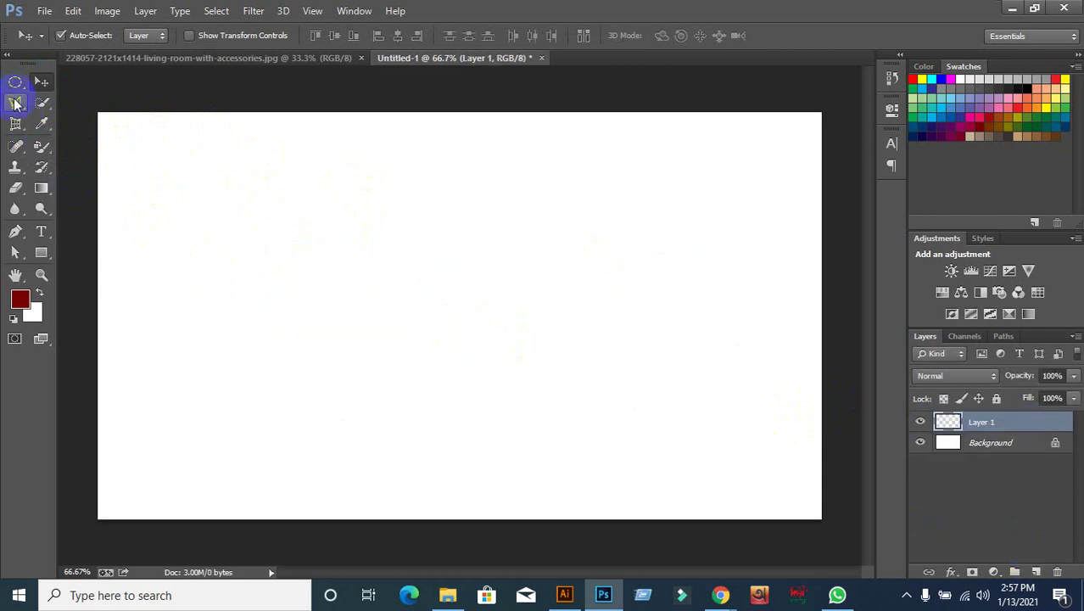
pyautogui.click(15, 83)
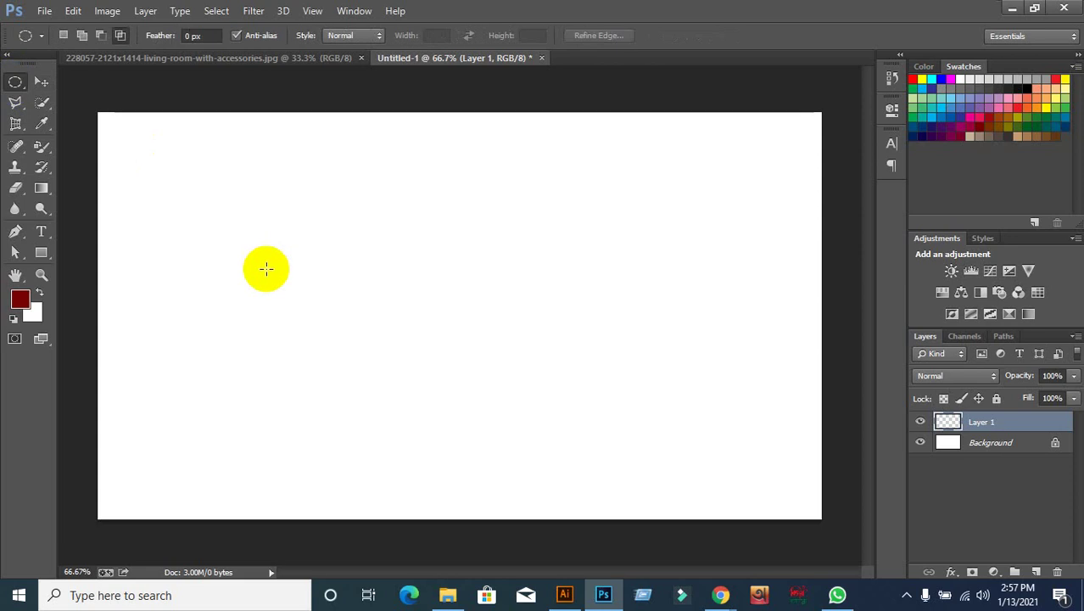
pyautogui.moveTo(250, 237); pyautogui.dragTo(433, 405)
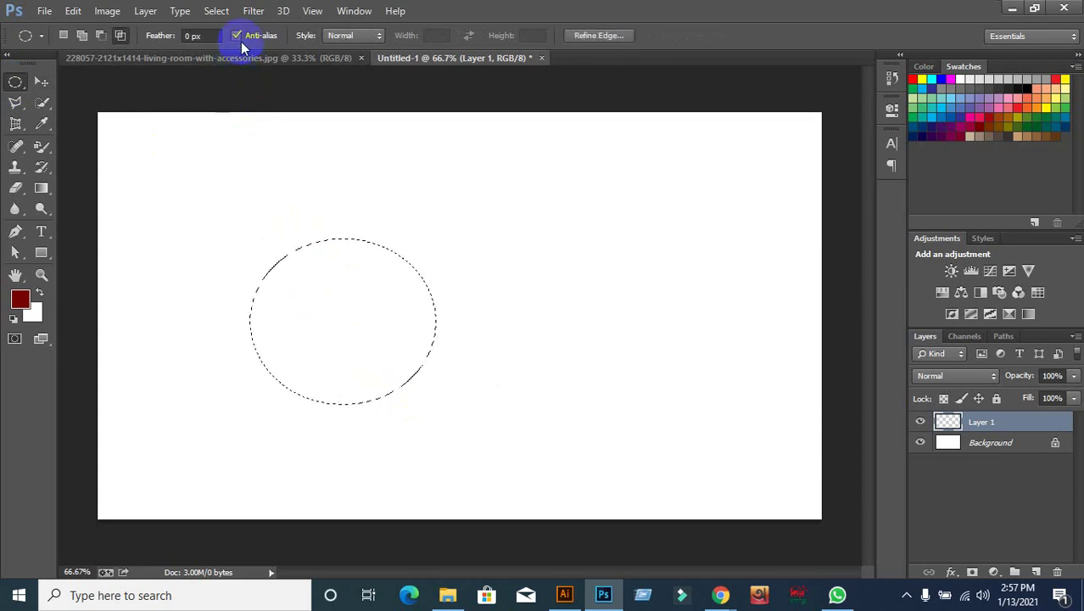
pyautogui.hotkey('alt', 'BackSpace')
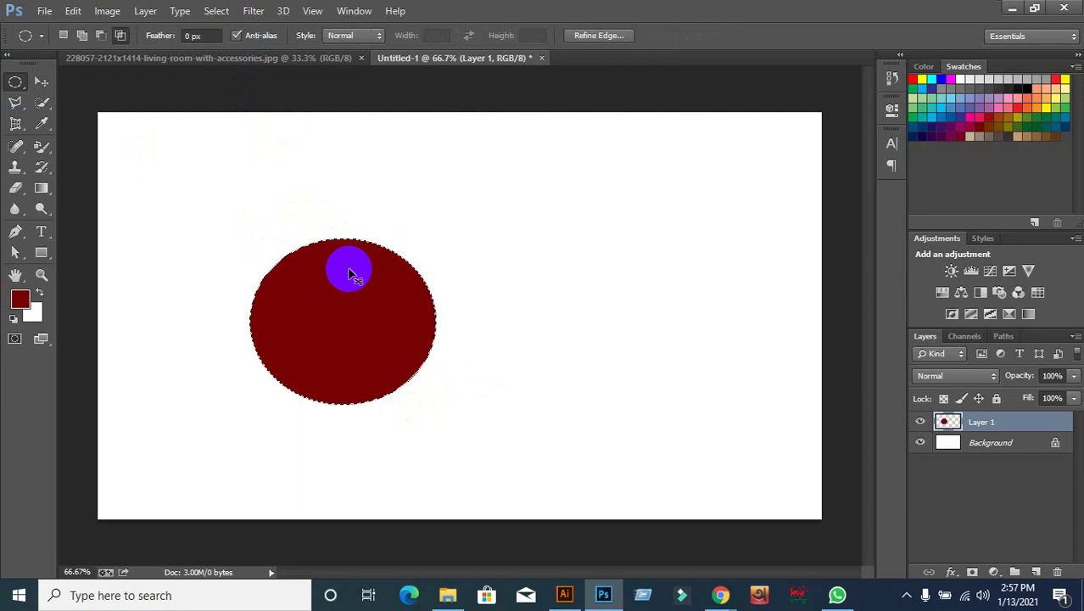
pyautogui.click(350, 273)
# Step: Add a second dark red circle with Anti-alias off and move it beside the first
pyautogui.click(1035, 572)
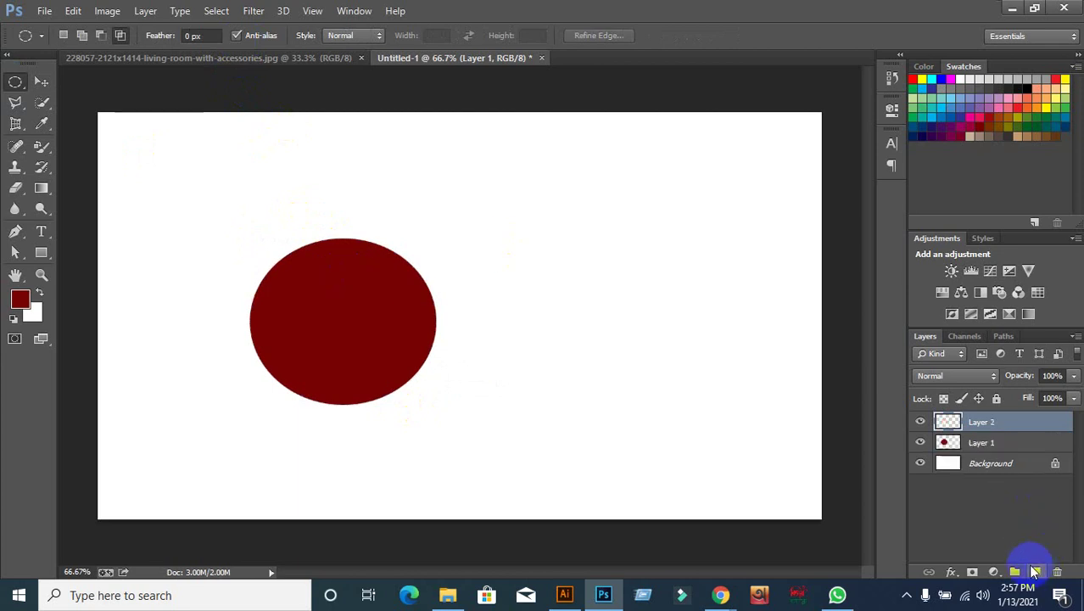
pyautogui.click(236, 37)
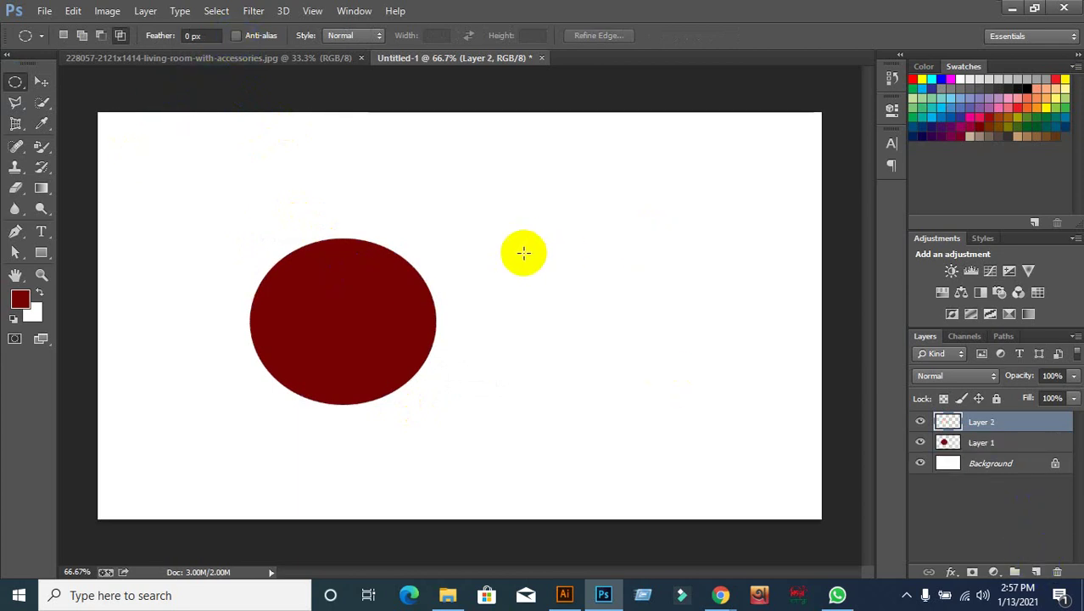
pyautogui.moveTo(523, 251); pyautogui.dragTo(674, 398)
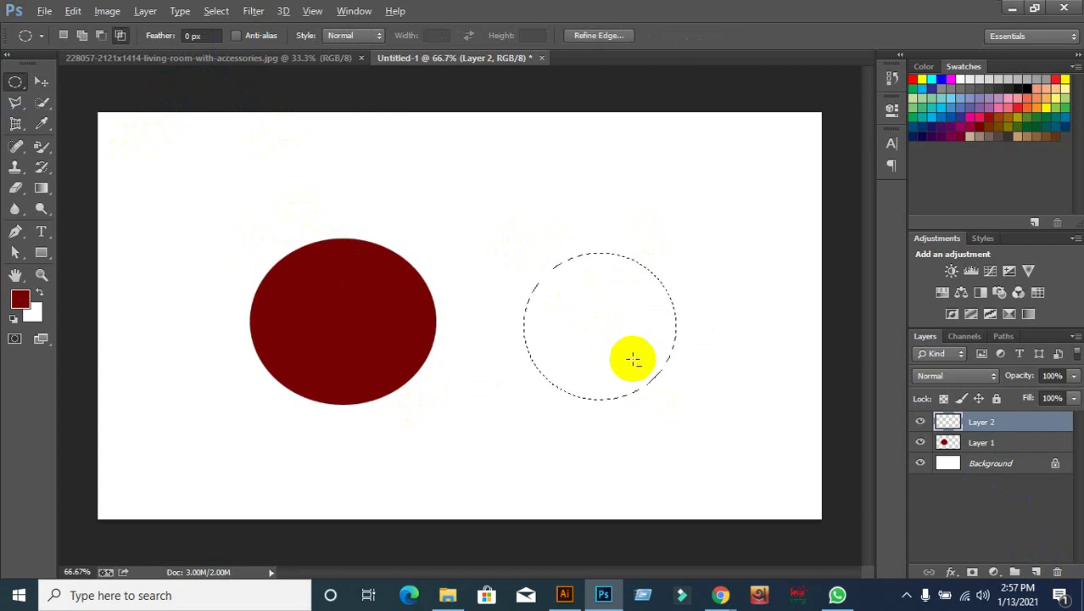
pyautogui.hotkey('alt', 'BackSpace')
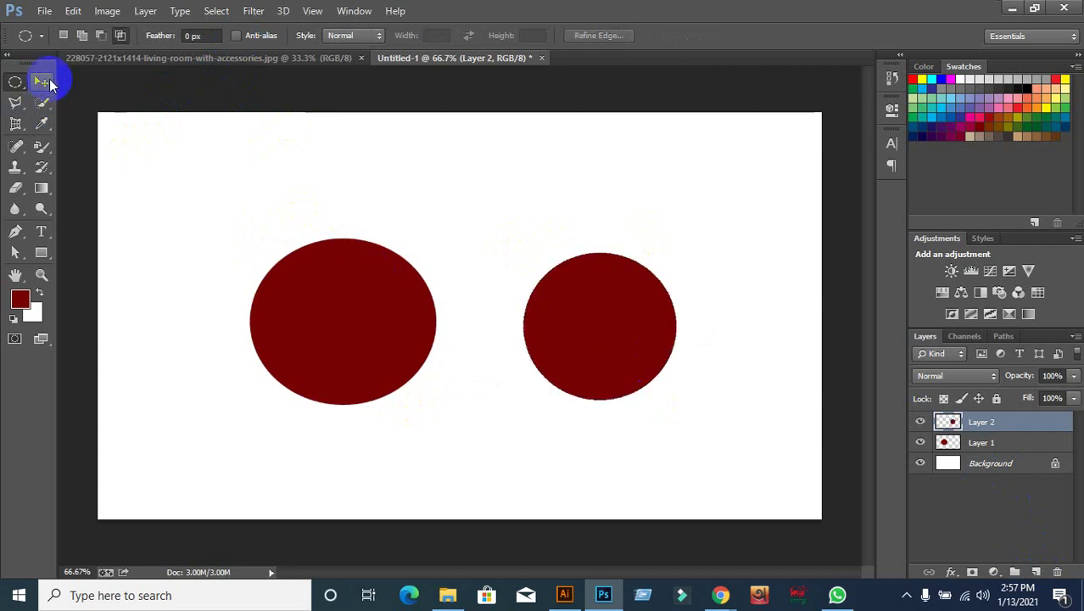
pyautogui.click(41, 81)
pyautogui.moveTo(598, 310); pyautogui.dragTo(531, 302)
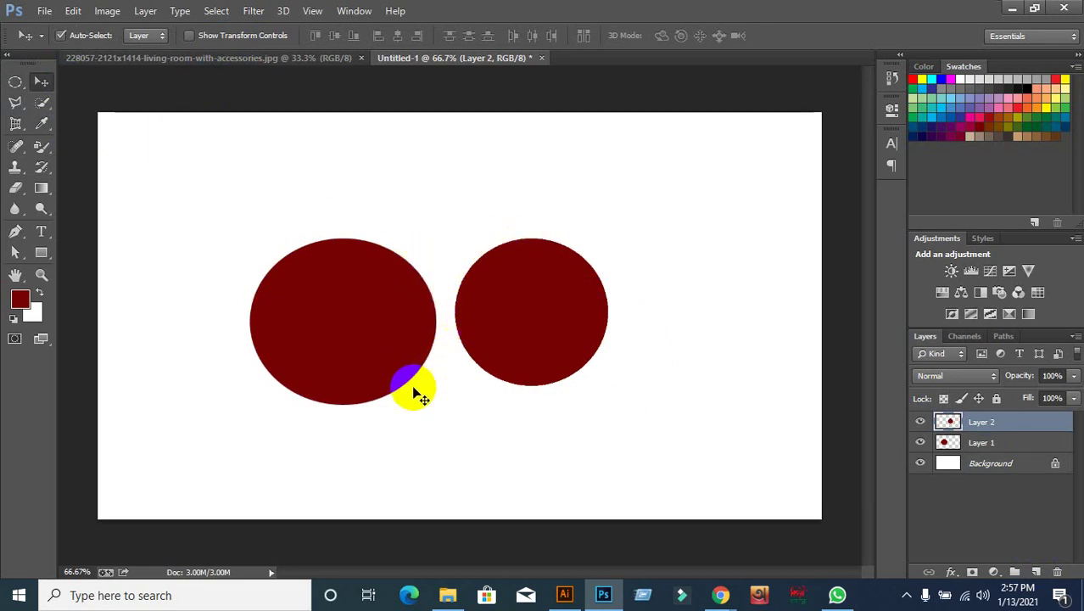
# Step: Zoom in to compare the smoothed and hard circle edges, then zoom back out
pyautogui.scroll(2, 438, 348)
pyautogui.scroll(3, 440, 334)
pyautogui.scroll(2, 441, 307)
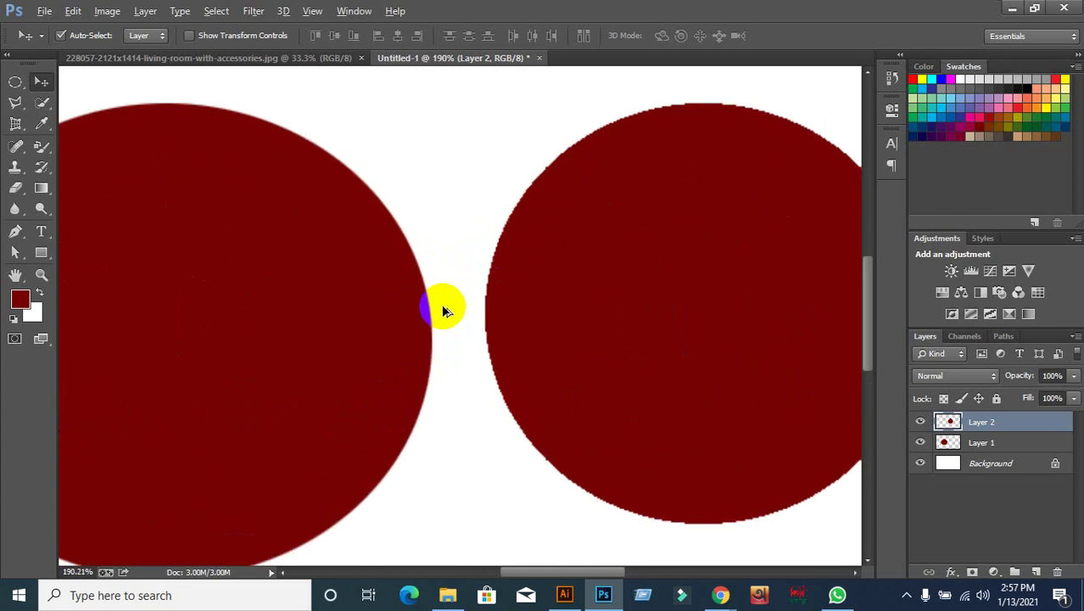
pyautogui.scroll(2, 425, 309)
pyautogui.scroll(1, 418, 297)
pyautogui.scroll(2, 429, 299)
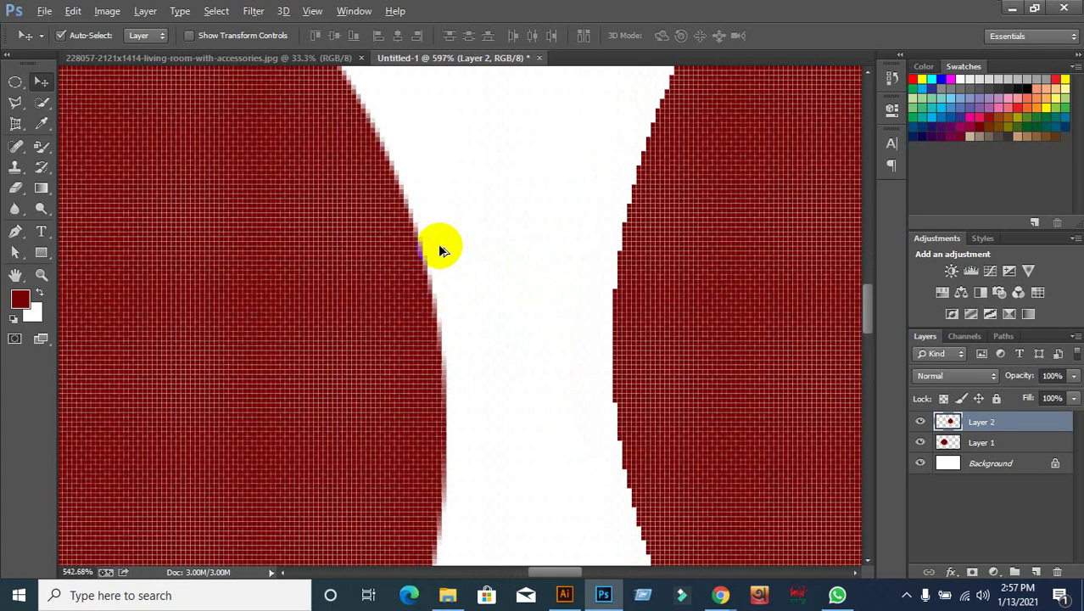
pyautogui.scroll(-1, 437, 244)
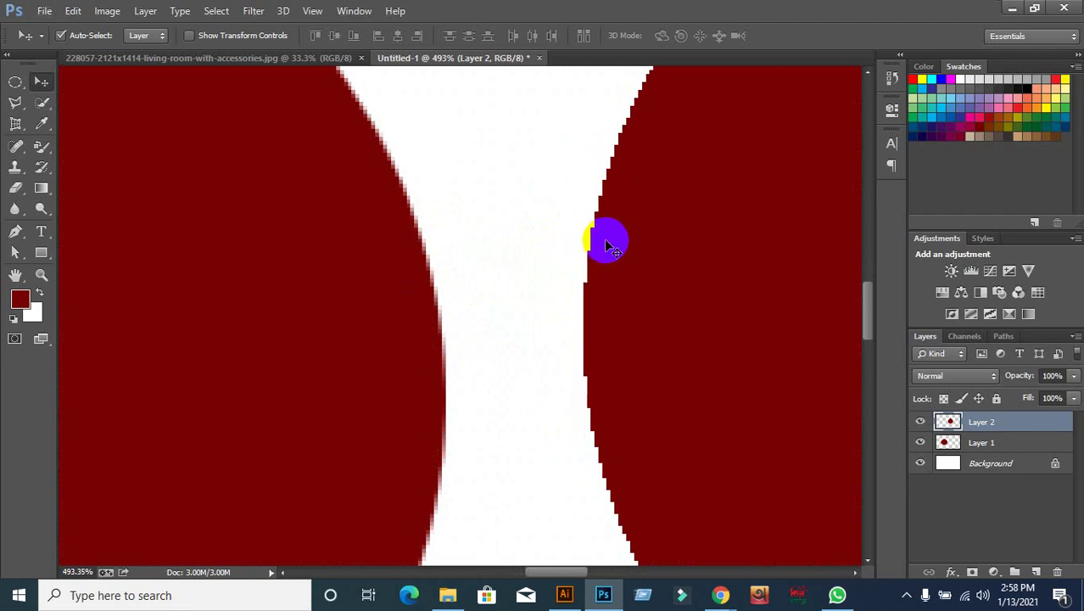
pyautogui.scroll(-1, 607, 245)
pyautogui.scroll(-2, 607, 245)
pyautogui.scroll(-3, 607, 245)
pyautogui.scroll(-2, 608, 245)
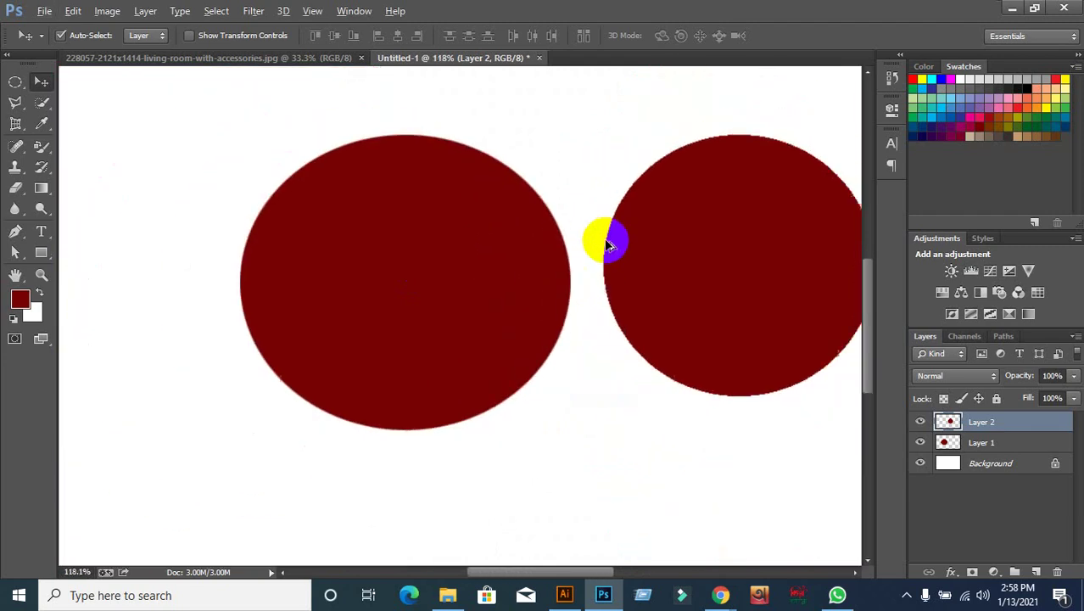
pyautogui.scroll(-2, 608, 245)
pyautogui.scroll(-1, 607, 245)
# Step: Delete the left and right circle layers and return to the living-room photo
pyautogui.click(391, 301)
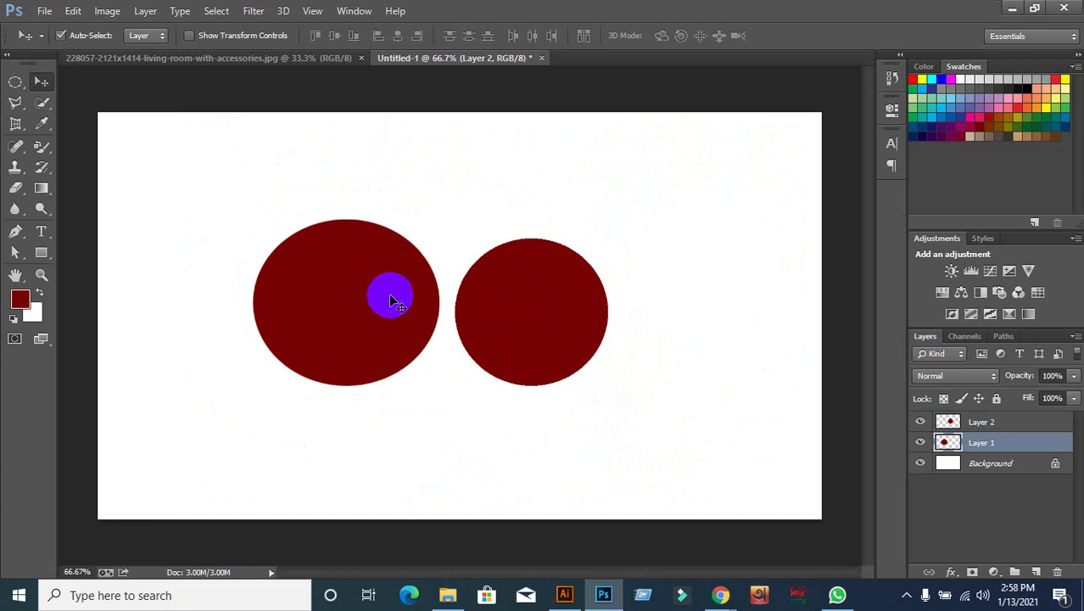
pyautogui.press('Delete')
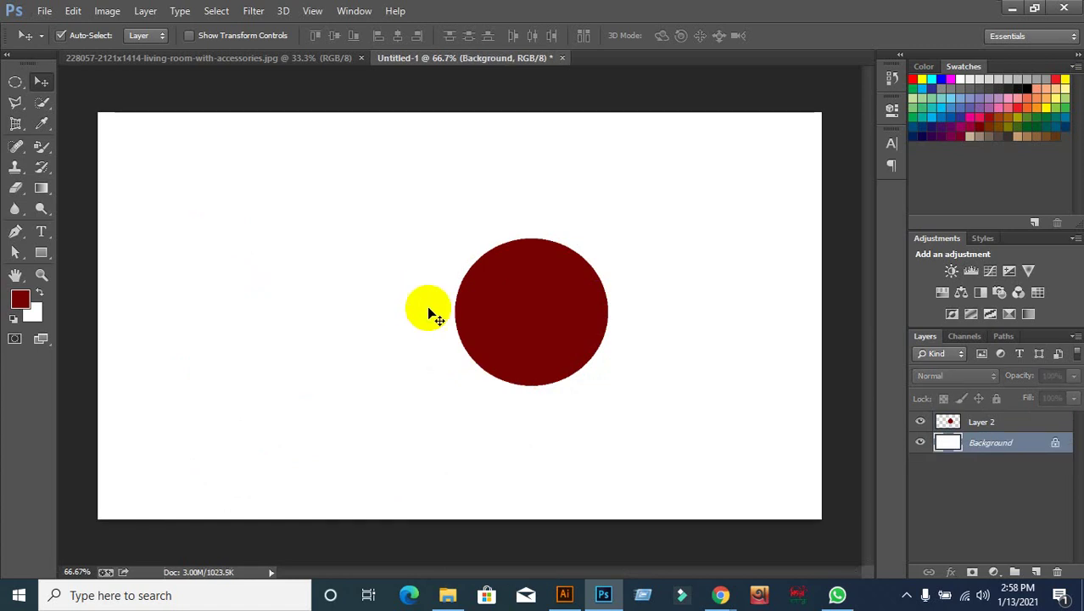
pyautogui.click(492, 316)
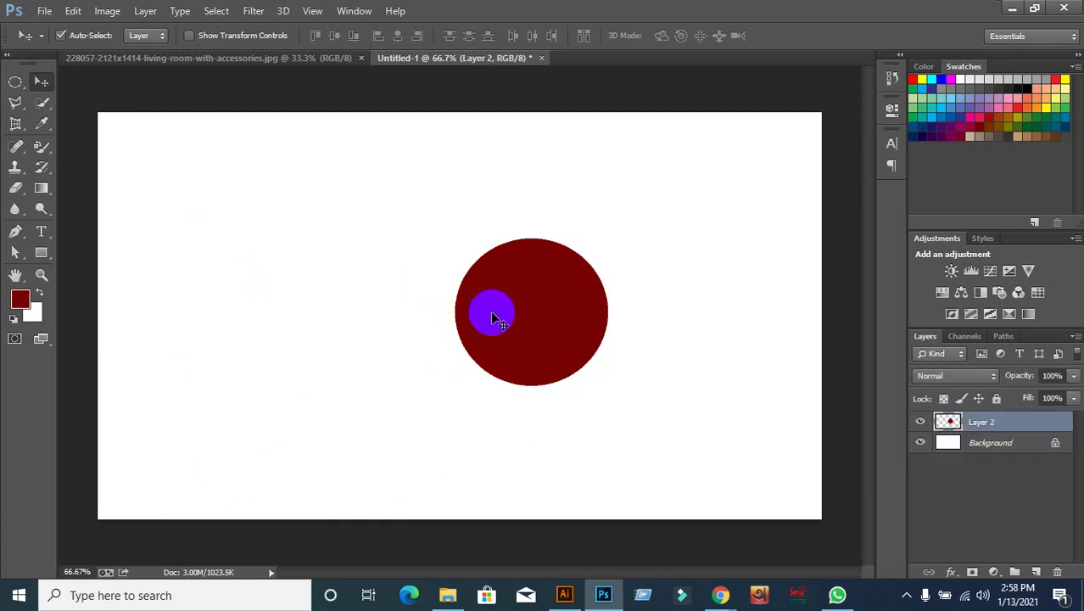
pyautogui.press('Delete')
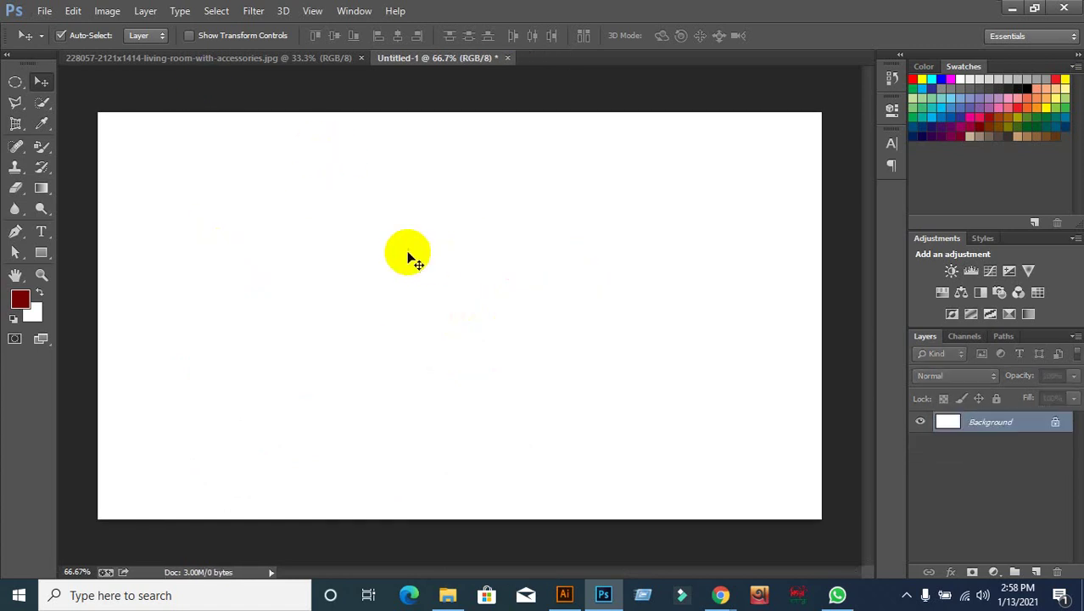
pyautogui.click(176, 57)
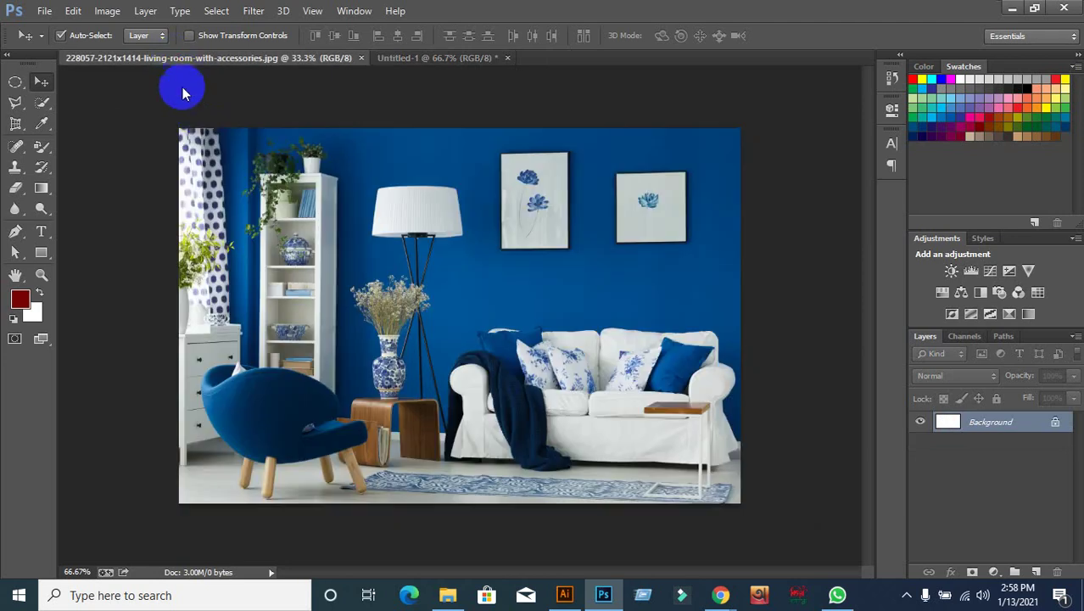
# Step: Choose the Color Replacement Tool with anti-aliasing off and test red strokes on the blue wall
pyautogui.rightClick(41, 146)
pyautogui.click(108, 174)
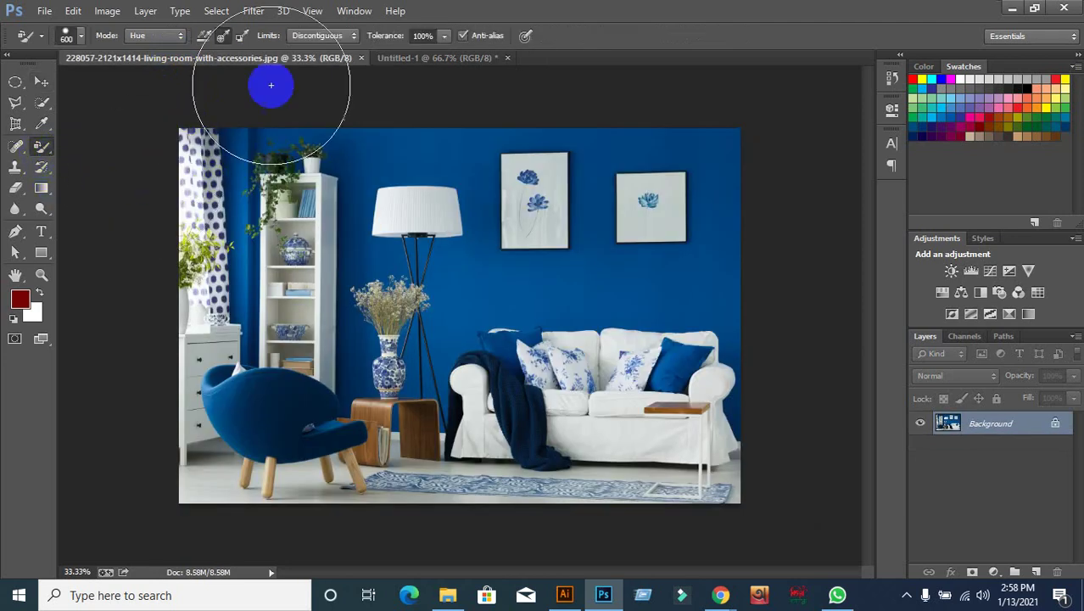
pyautogui.click(462, 36)
pyautogui.moveTo(193, 181); pyautogui.dragTo(415, 99)
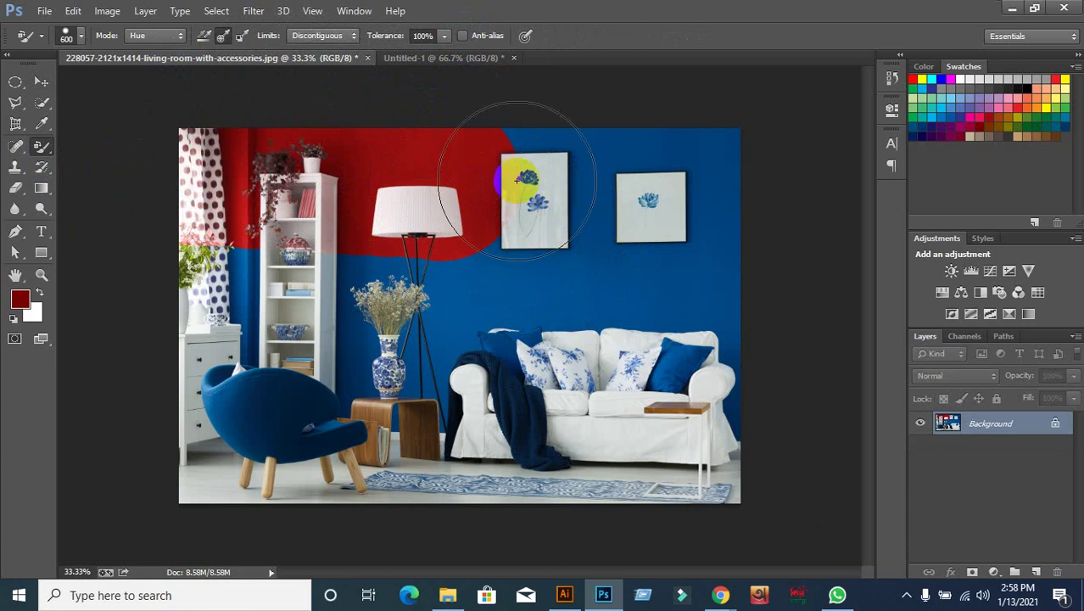
pyautogui.moveTo(188, 195)
pyautogui.mouseDown()
pyautogui.moveTo(649, 182)
pyautogui.moveTo(743, 167)
pyautogui.moveTo(737, 469)
pyautogui.moveTo(690, 477)
pyautogui.moveTo(649, 256)
pyautogui.moveTo(551, 485)
pyautogui.moveTo(513, 283)
pyautogui.moveTo(471, 437)
pyautogui.moveTo(343, 365)
pyautogui.moveTo(289, 221)
pyautogui.moveTo(233, 384)
pyautogui.moveTo(213, 522)
pyautogui.moveTo(241, 364)
pyautogui.moveTo(654, 449)
pyautogui.moveTo(437, 480)
pyautogui.moveTo(283, 187)
pyautogui.moveTo(194, 181)
pyautogui.moveTo(636, 198)
pyautogui.moveTo(648, 361)
pyautogui.mouseUp()
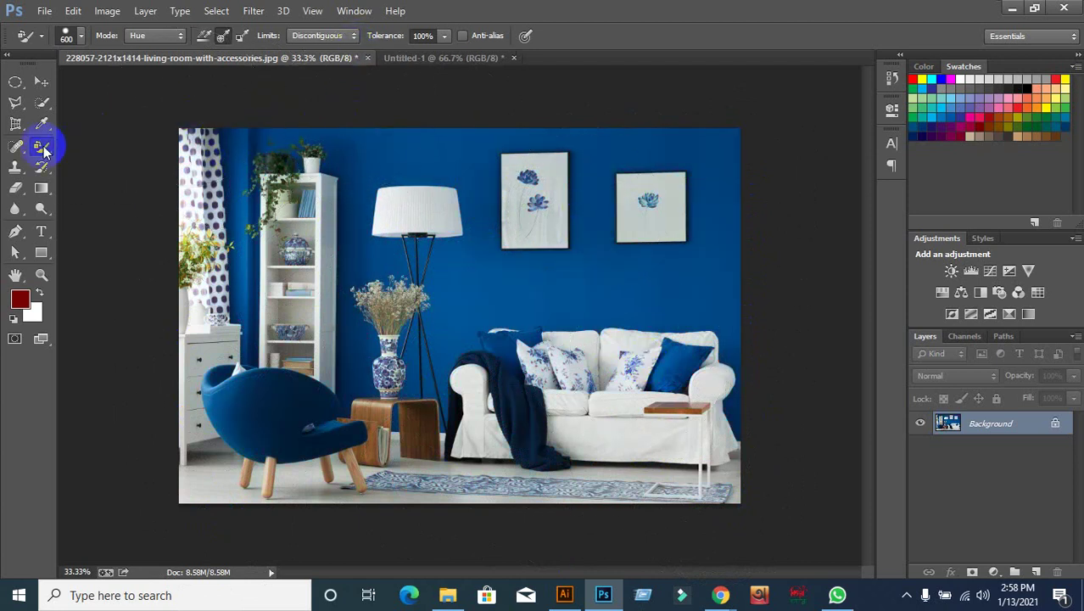
# Step: Test a Color Replacement stroke with anti-aliasing on, then switch anti-aliasing back off
pyautogui.moveTo(44, 151); pyautogui.dragTo(105, 175)
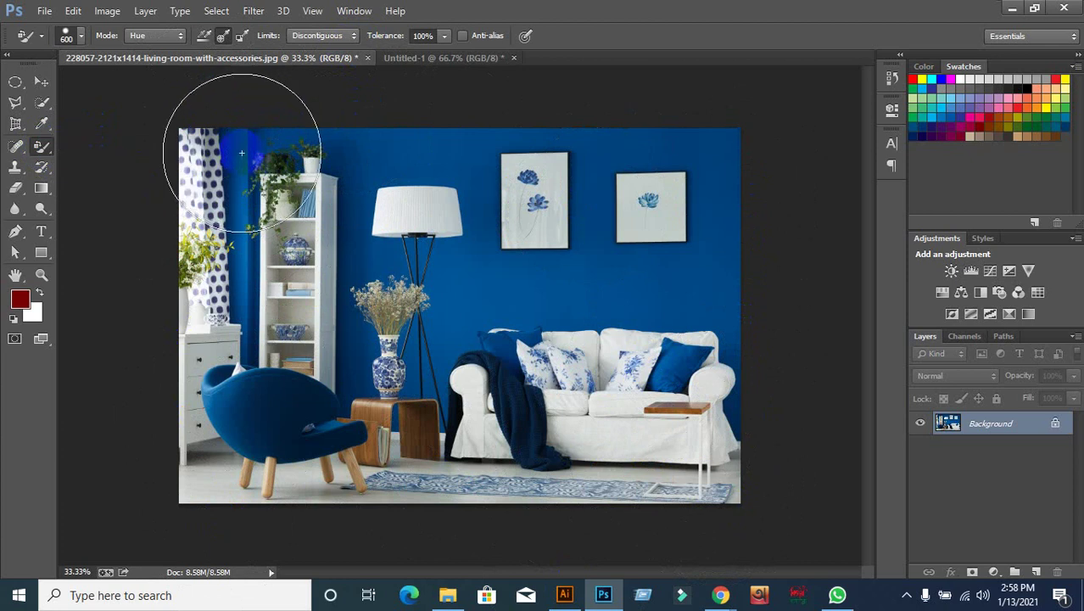
pyautogui.click(463, 36)
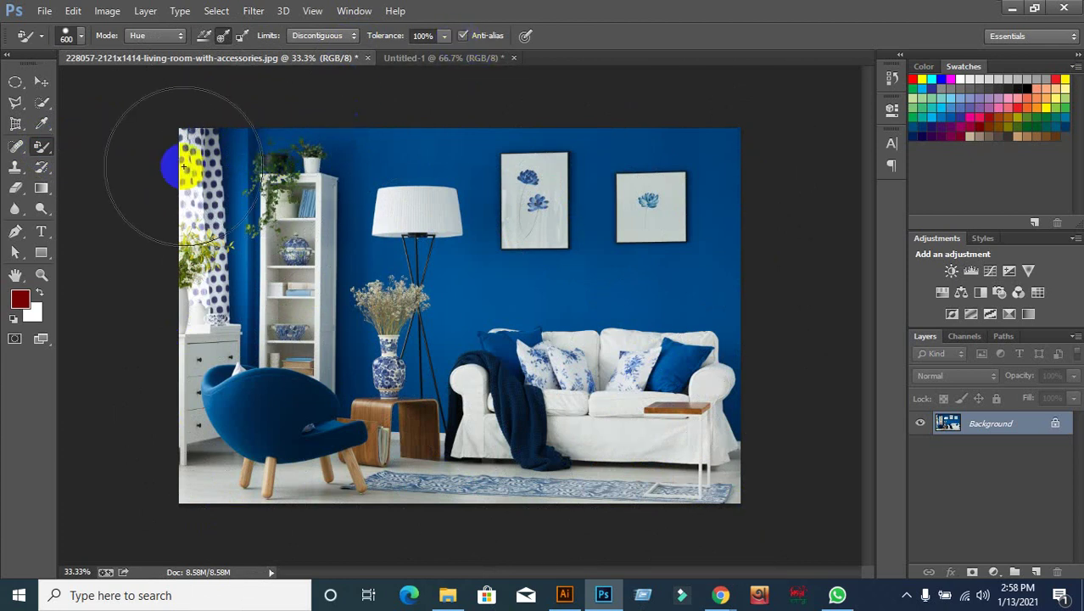
pyautogui.moveTo(194, 166)
pyautogui.mouseDown()
pyautogui.moveTo(725, 173)
pyautogui.moveTo(702, 502)
pyautogui.moveTo(576, 293)
pyautogui.moveTo(443, 442)
pyautogui.moveTo(241, 334)
pyautogui.moveTo(208, 300)
pyautogui.moveTo(653, 484)
pyautogui.moveTo(218, 496)
pyautogui.moveTo(218, 375)
pyautogui.mouseUp()
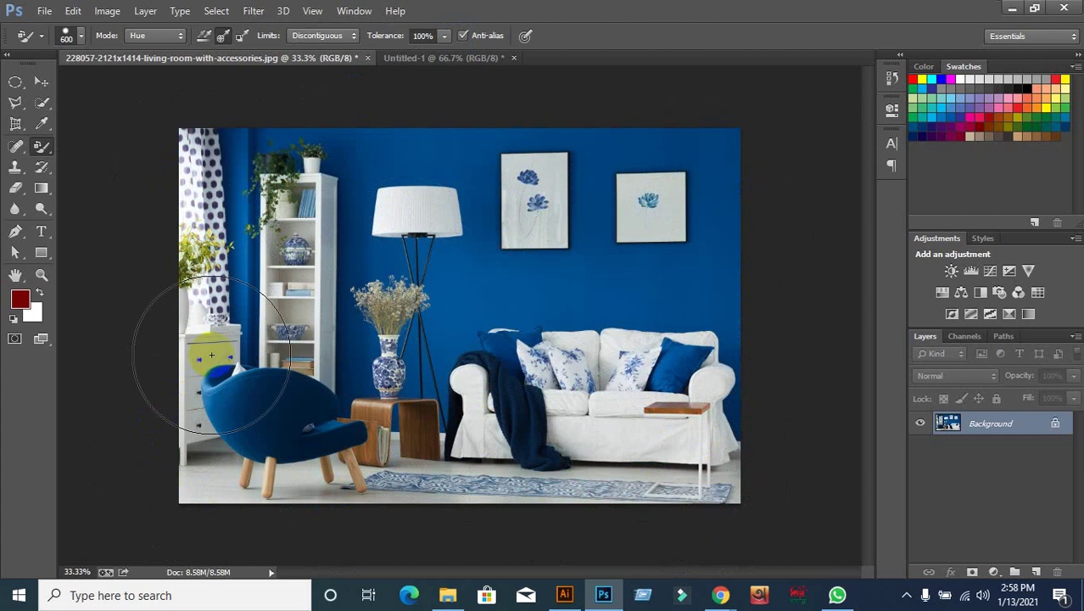
pyautogui.click(462, 36)
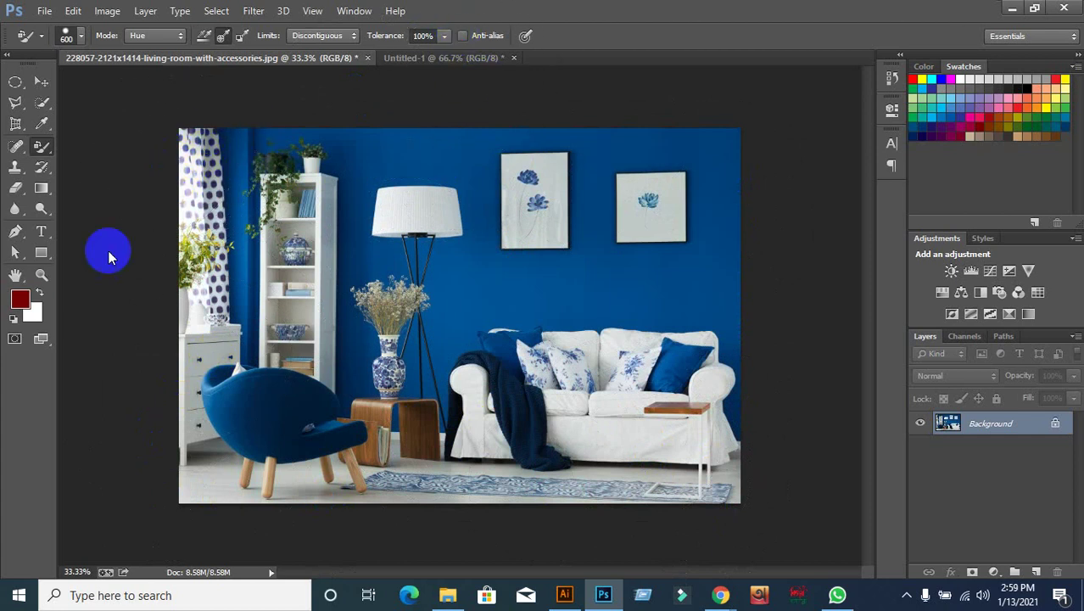
# Step: Paint the wall, chair, cushions and throw olive-yellow from a yellow swatch, shrinking the brush with [
pyautogui.click(1066, 79)
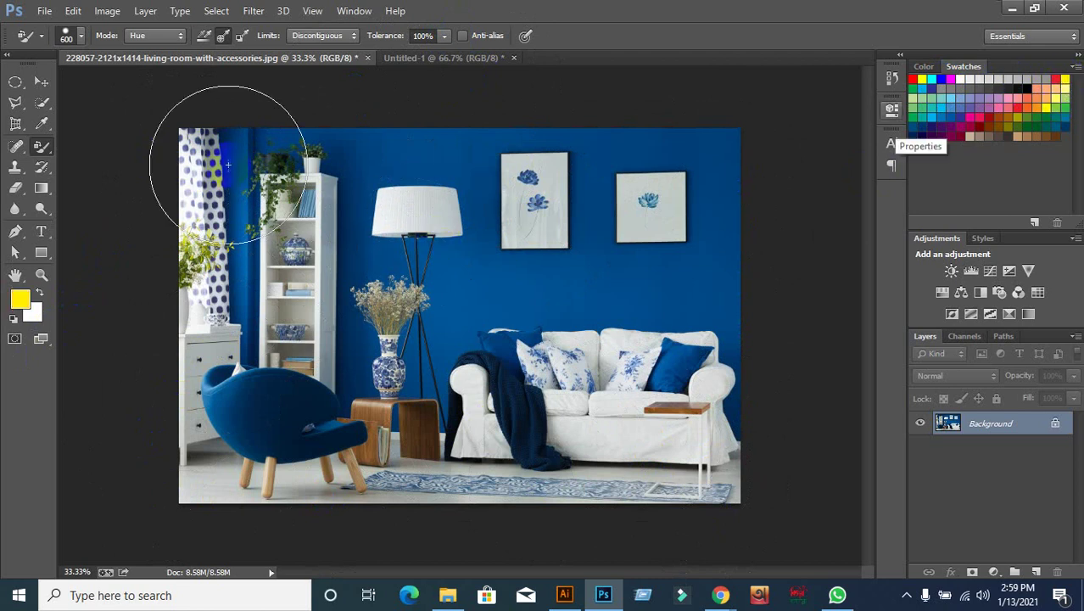
pyautogui.moveTo(230, 164)
pyautogui.mouseDown()
pyautogui.moveTo(450, 179)
pyautogui.moveTo(687, 176)
pyautogui.moveTo(710, 249)
pyautogui.moveTo(708, 417)
pyautogui.moveTo(671, 477)
pyautogui.moveTo(624, 266)
pyautogui.moveTo(551, 493)
pyautogui.moveTo(477, 388)
pyautogui.moveTo(474, 448)
pyautogui.moveTo(501, 308)
pyautogui.moveTo(469, 484)
pyautogui.moveTo(431, 295)
pyautogui.moveTo(356, 358)
pyautogui.moveTo(255, 336)
pyautogui.moveTo(229, 247)
pyautogui.moveTo(174, 146)
pyautogui.moveTo(177, 295)
pyautogui.moveTo(364, 426)
pyautogui.moveTo(515, 471)
pyautogui.moveTo(668, 431)
pyautogui.moveTo(485, 195)
pyautogui.moveTo(210, 213)
pyautogui.moveTo(235, 295)
pyautogui.moveTo(290, 315)
pyautogui.moveTo(271, 375)
pyautogui.moveTo(250, 363)
pyautogui.moveTo(321, 374)
pyautogui.moveTo(230, 407)
pyautogui.moveTo(242, 279)
pyautogui.mouseUp()
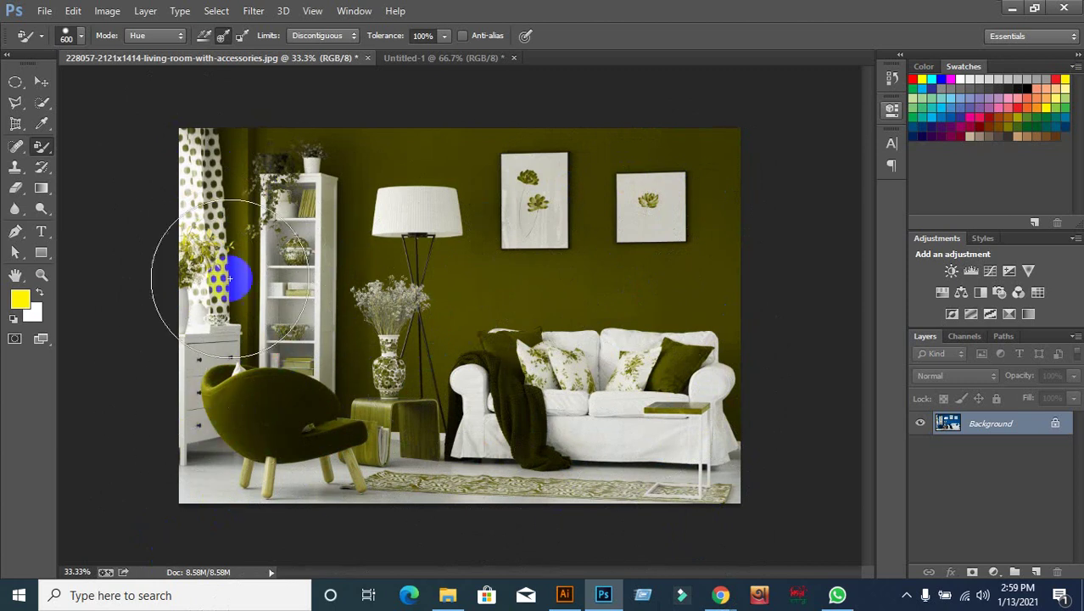
pyautogui.click(478, 39)
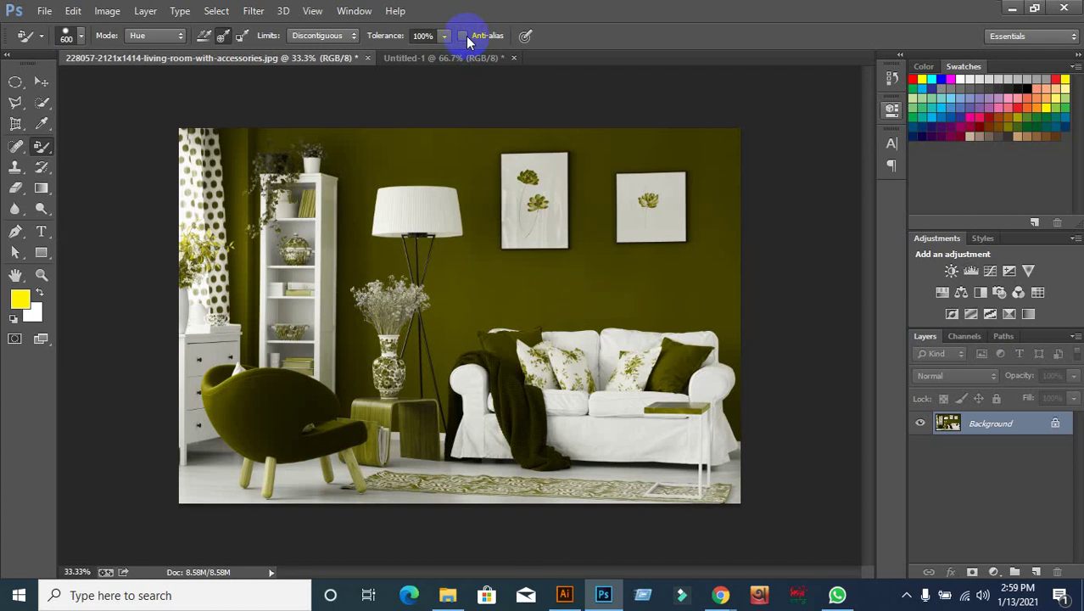
pyautogui.click(431, 58)
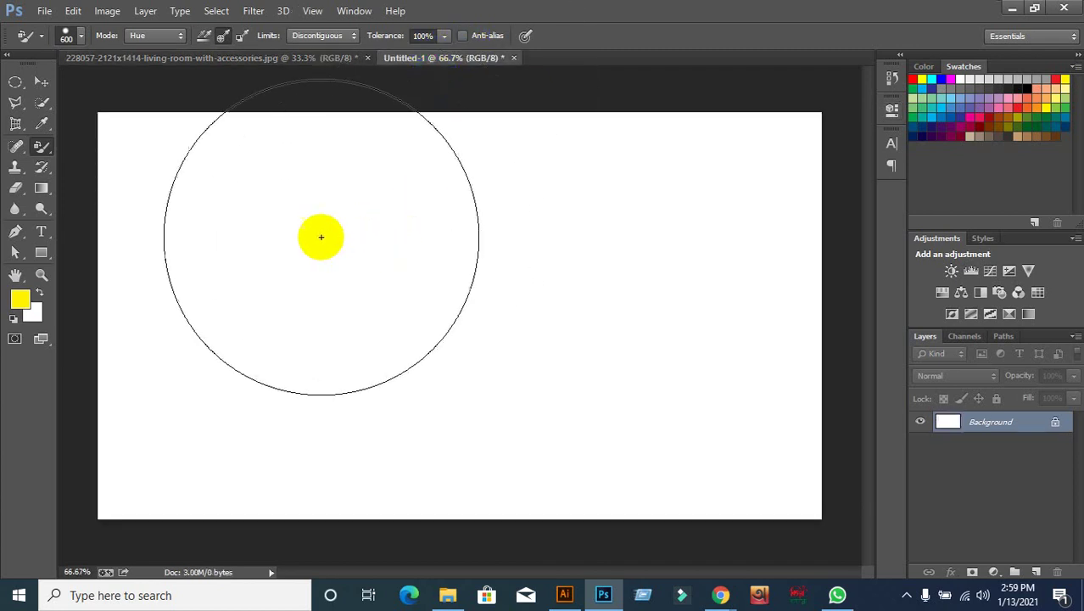
pyautogui.press('[')
pyautogui.press('[')
pyautogui.press('[')
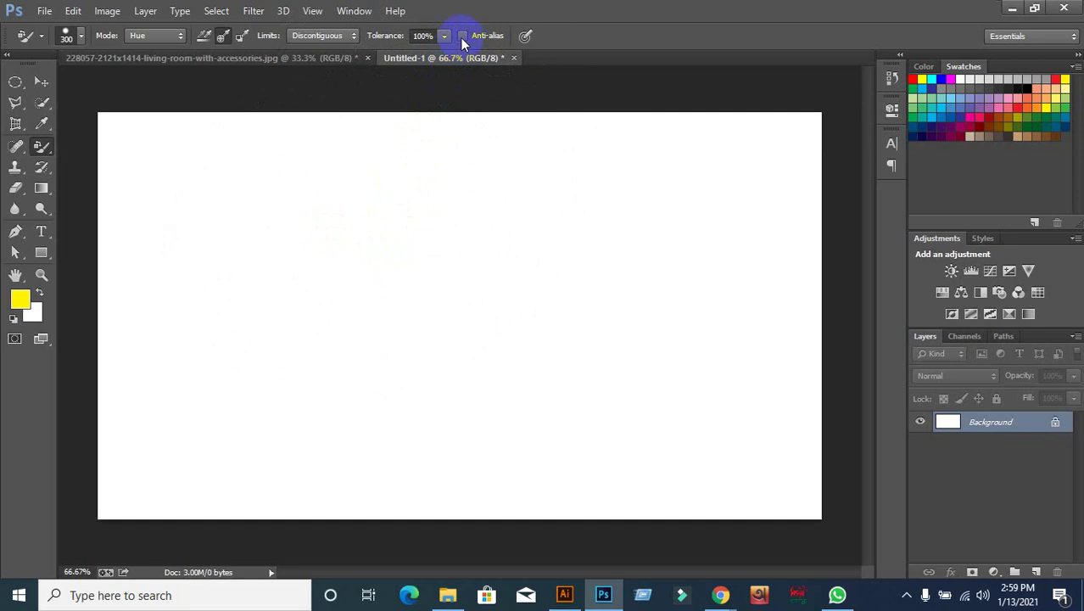
pyautogui.click(140, 54)
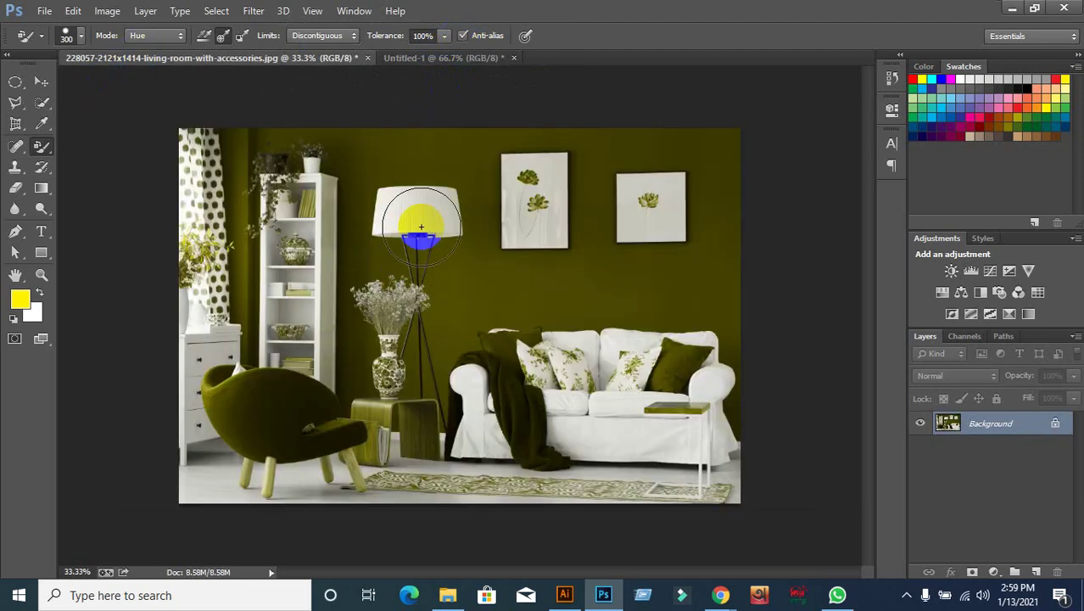
pyautogui.moveTo(421, 226); pyautogui.dragTo(411, 149)
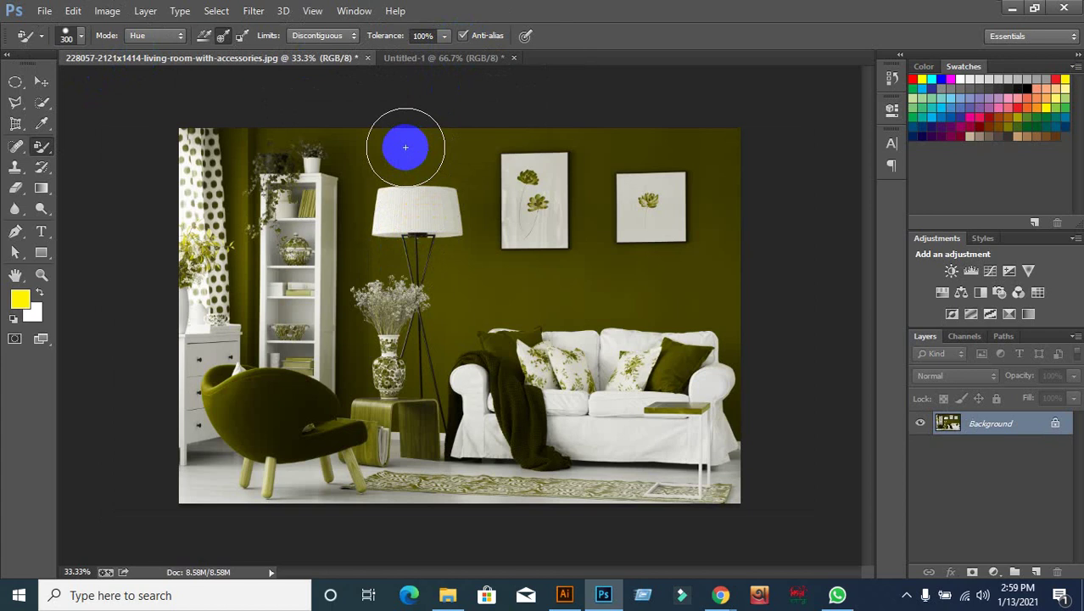
pyautogui.click(41, 83)
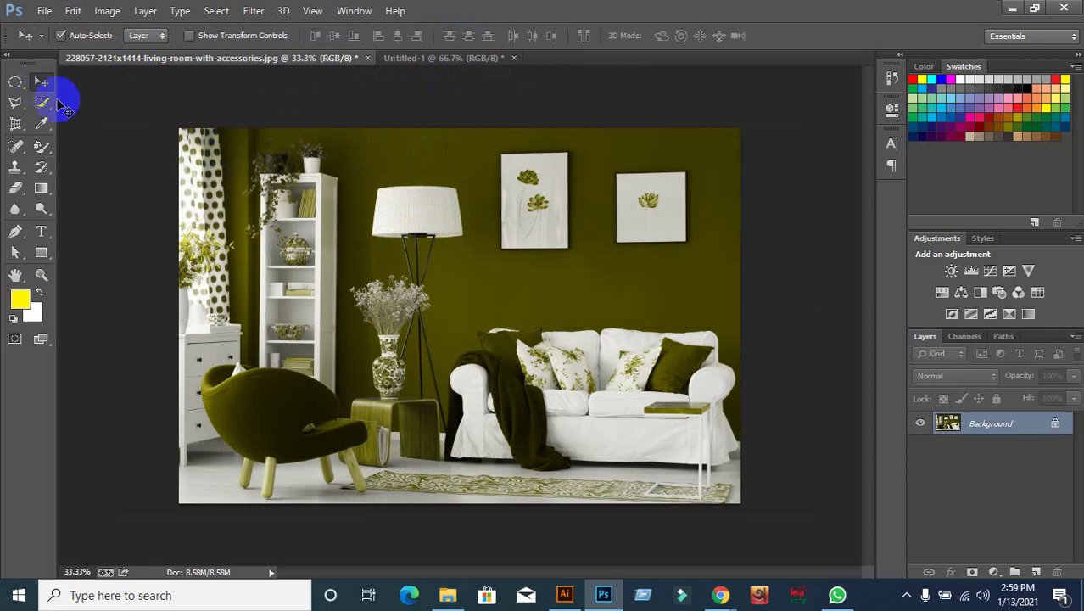
pyautogui.click(448, 58)
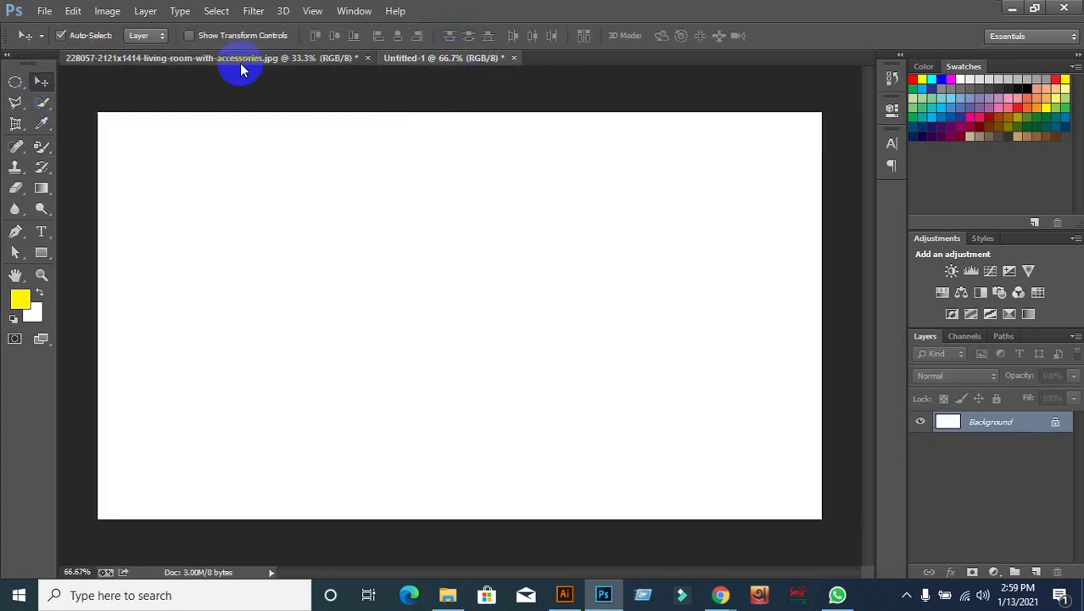
pyautogui.click(240, 59)
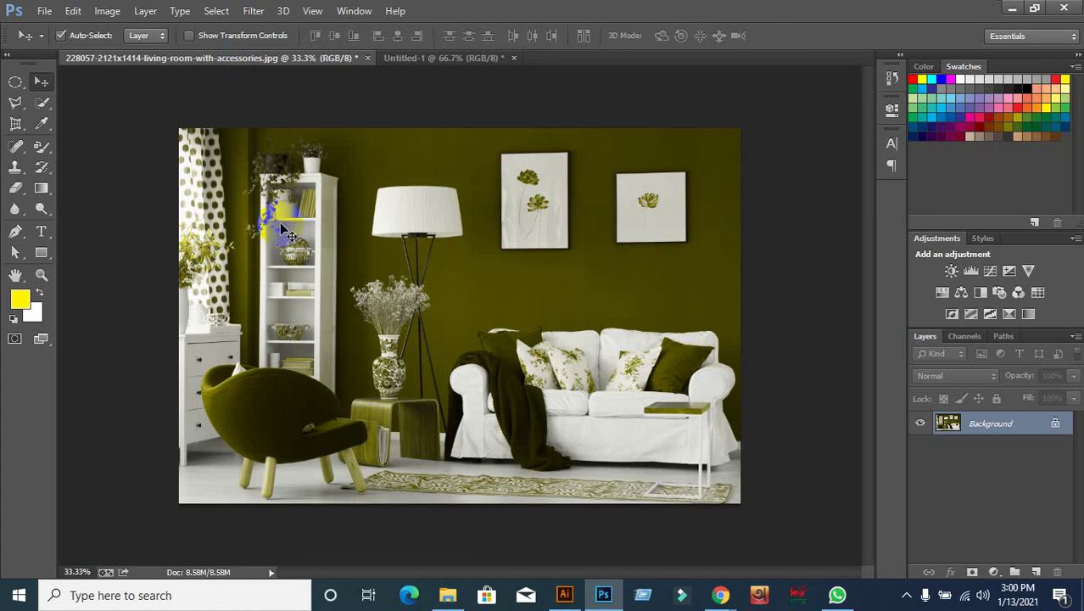
# Step: Close the living-room photo without saving changes and minimize Photoshop
pyautogui.click(107, 12)
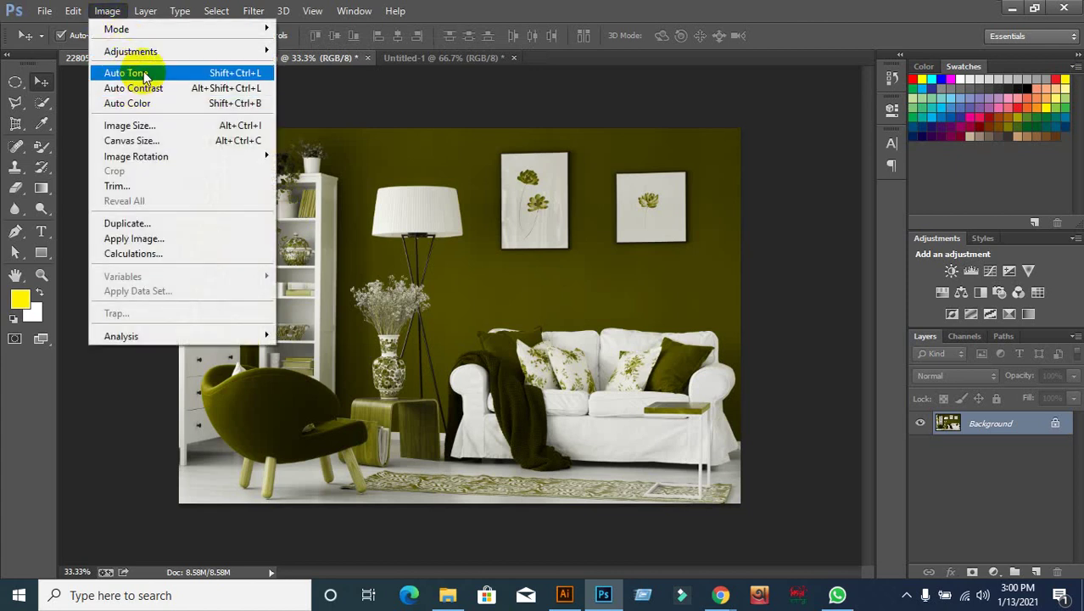
pyautogui.click(515, 46)
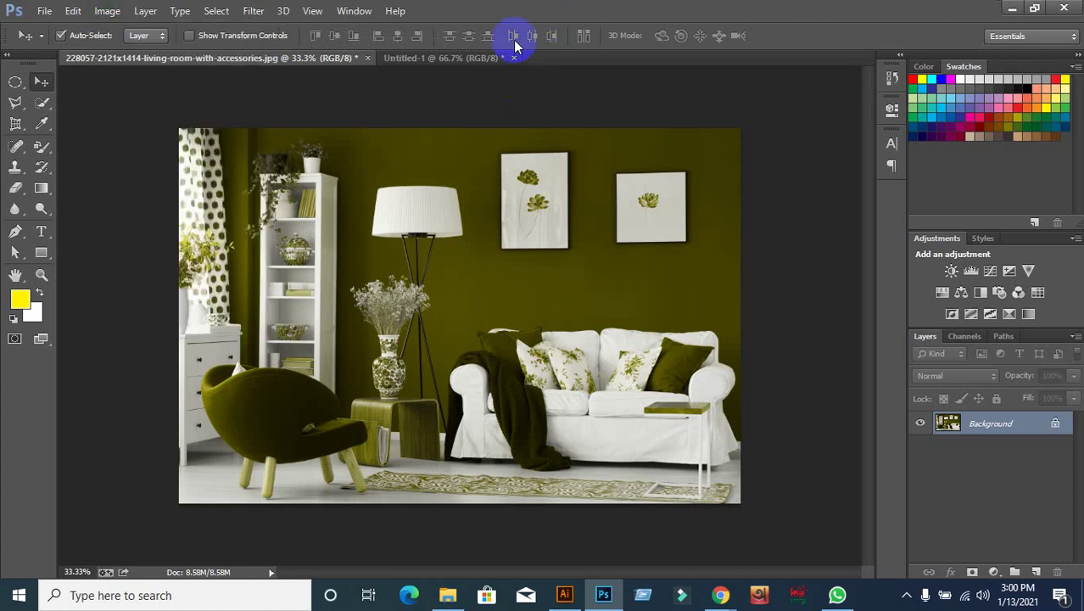
pyautogui.click(368, 59)
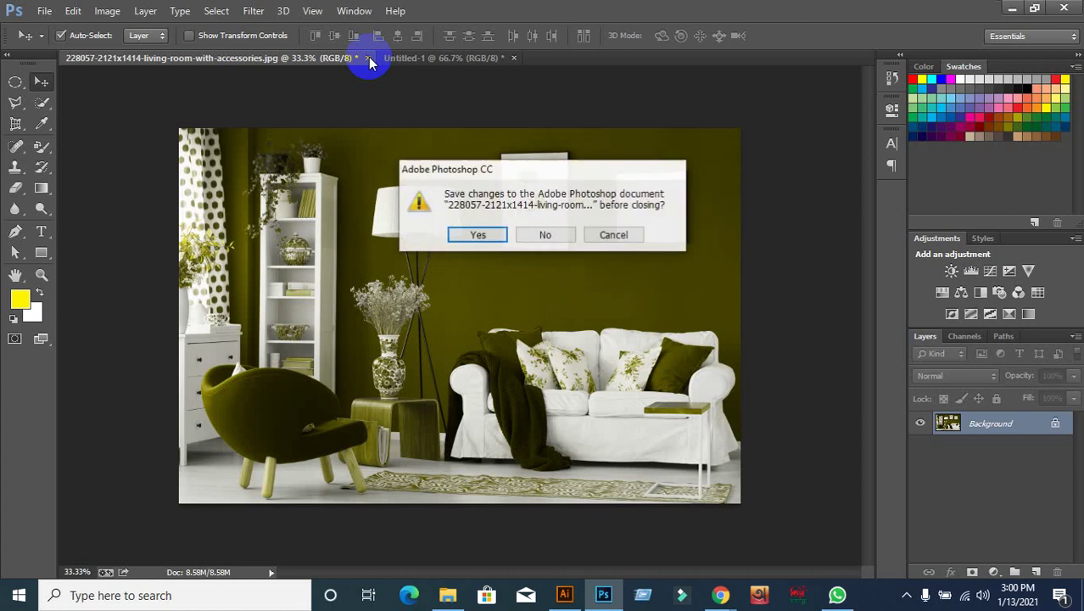
pyautogui.click(544, 235)
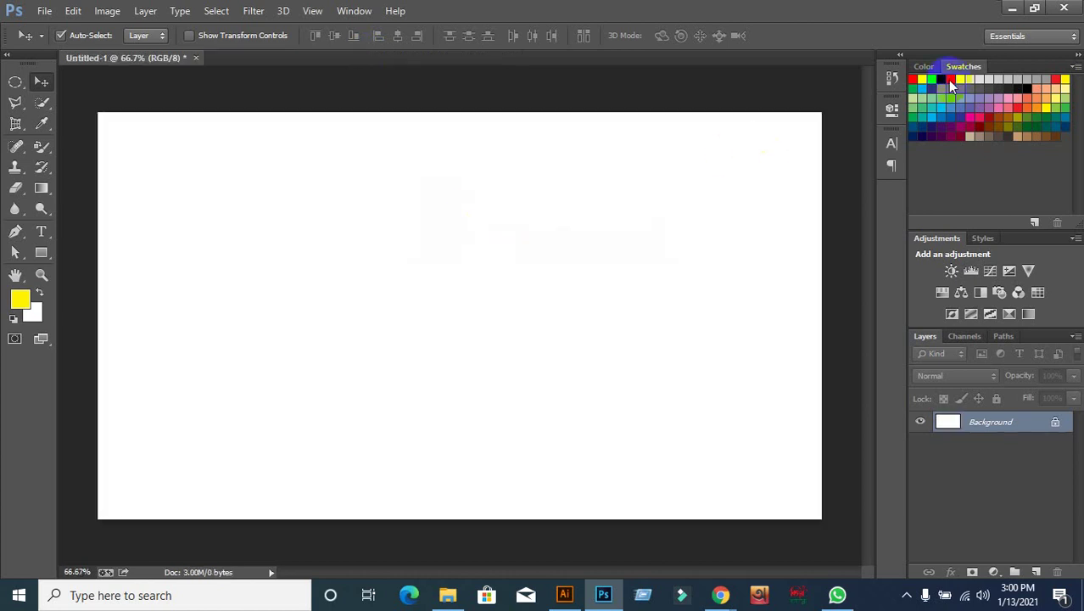
pyautogui.click(1011, 11)
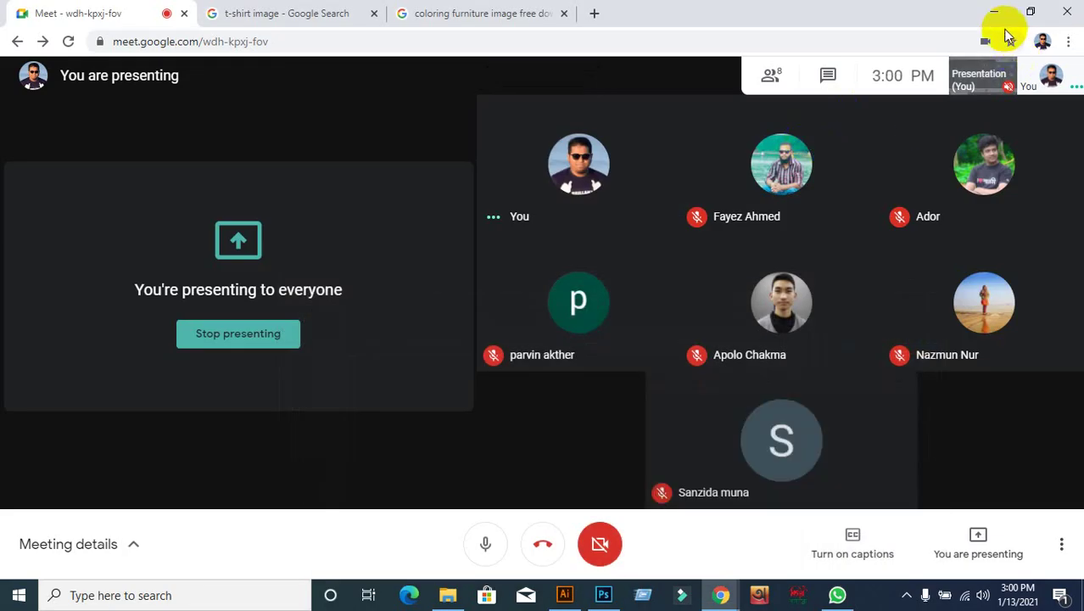
# Step: Minimize Chrome and drag iYd4u3rJPI from the desktop into Photoshop
pyautogui.click(997, 15)
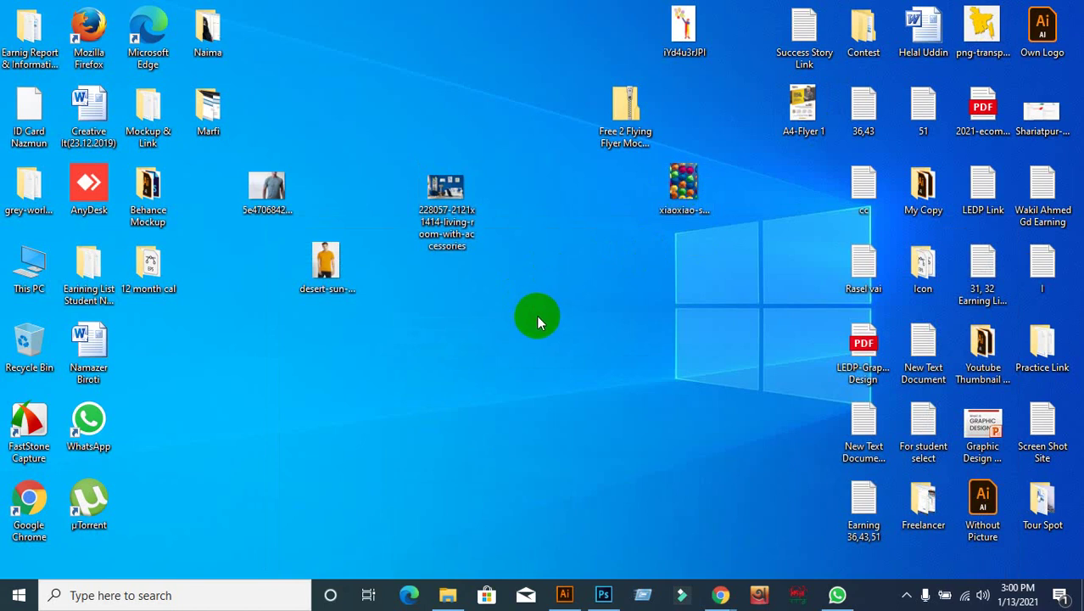
pyautogui.moveTo(623, 108); pyautogui.dragTo(449, 34)
pyautogui.moveTo(683, 30)
pyautogui.mouseDown()
pyautogui.moveTo(507, 346)
pyautogui.moveTo(602, 598)
pyautogui.moveTo(593, 399)
pyautogui.mouseUp()
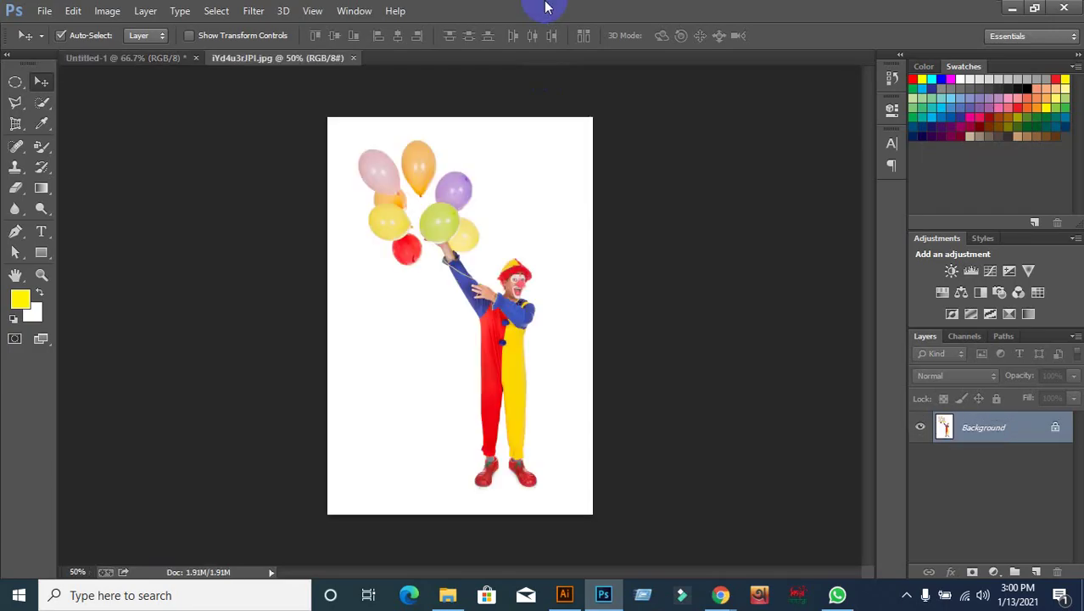
# Step: Zoom in on the clown photo, duplicate it to Layer 1 with Ctrl+J, and show the Image menu
pyautogui.hotkey('ctrl', '+')
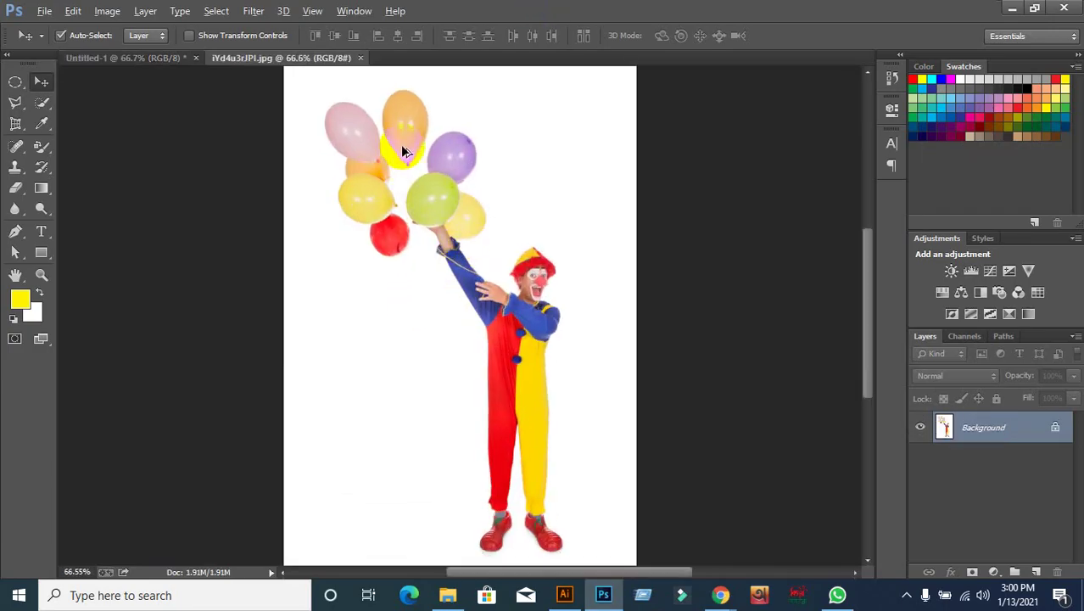
pyautogui.scroll(2, 404, 151)
pyautogui.scroll(2, 414, 112)
pyautogui.scroll(-2, 414, 113)
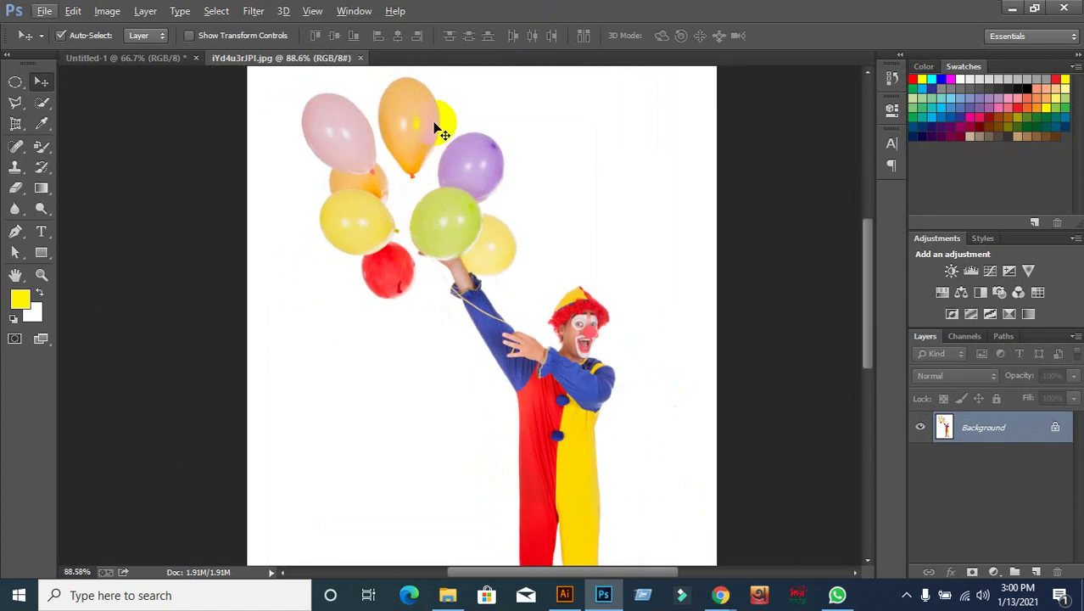
pyautogui.scroll(-1, 441, 127)
pyautogui.scroll(-1, 450, 148)
pyautogui.scroll(-1, 499, 276)
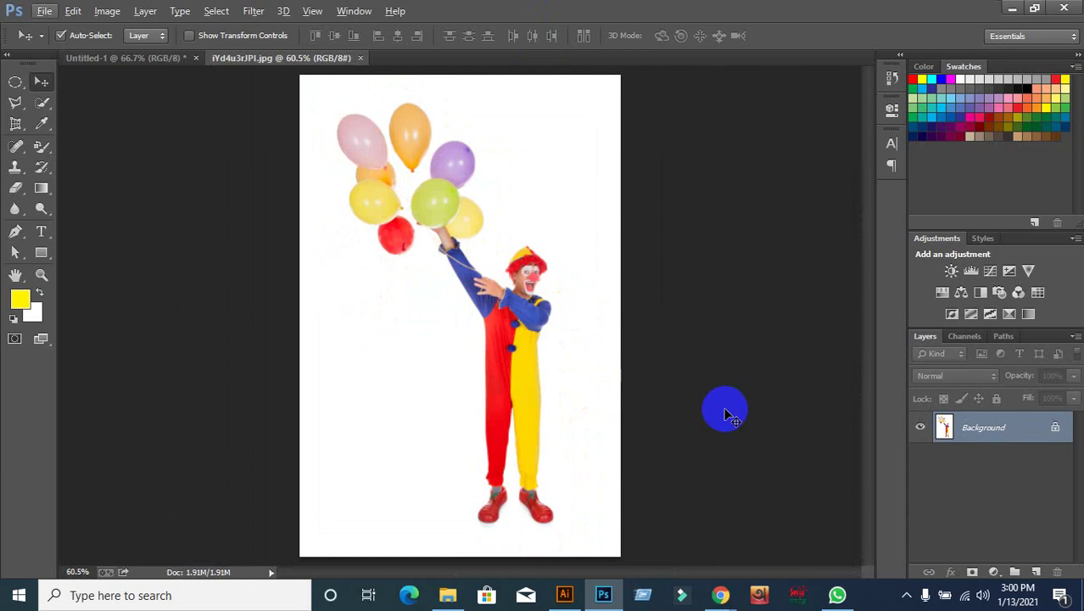
pyautogui.hotkey('ctrl', 'j')
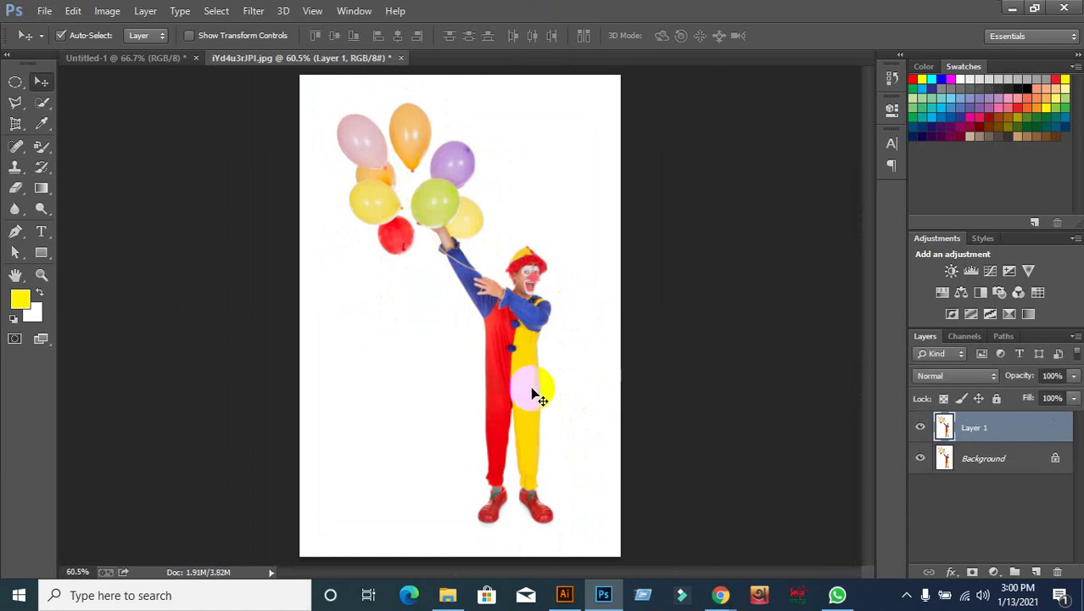
pyautogui.click(107, 12)
pyautogui.moveTo(130, 52)
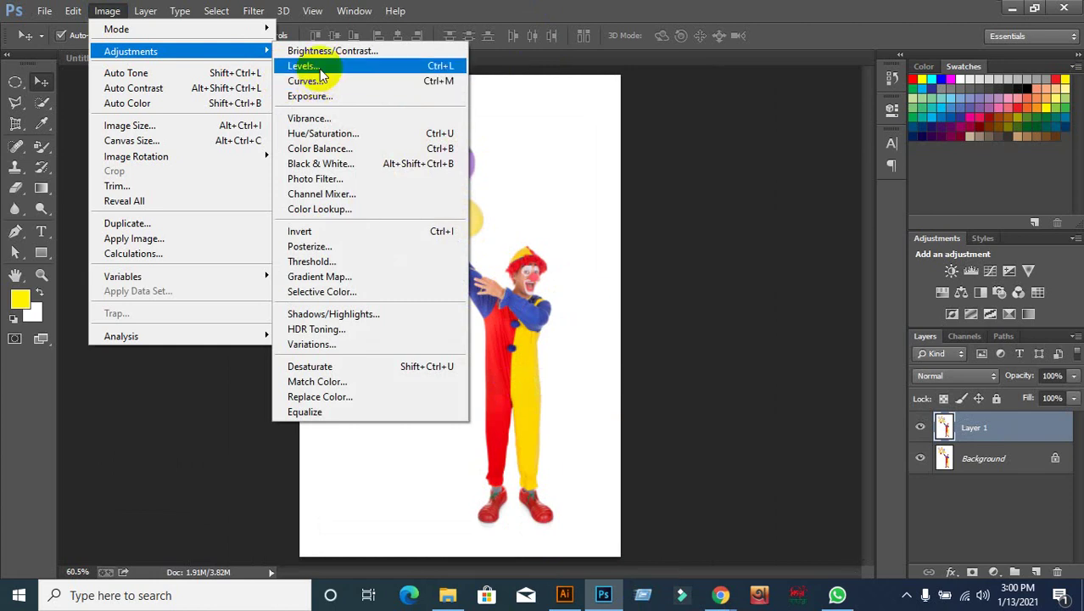
# Step: Try darkening the image in Curves, then close it without applying
pyautogui.click(321, 85)
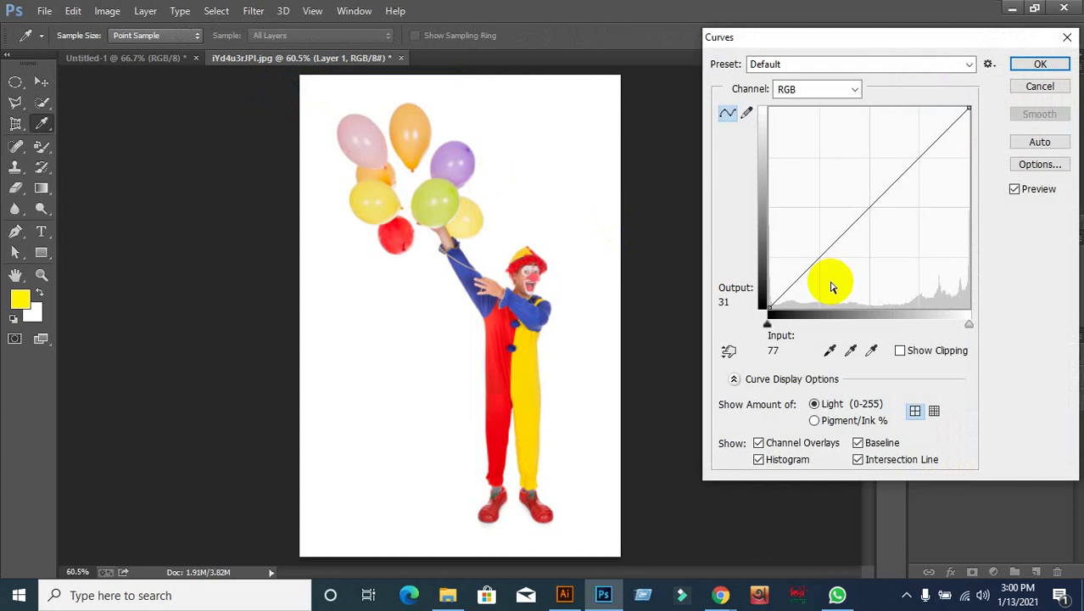
pyautogui.moveTo(832, 247)
pyautogui.mouseDown()
pyautogui.moveTo(893, 275)
pyautogui.moveTo(885, 250)
pyautogui.moveTo(847, 218)
pyautogui.mouseUp()
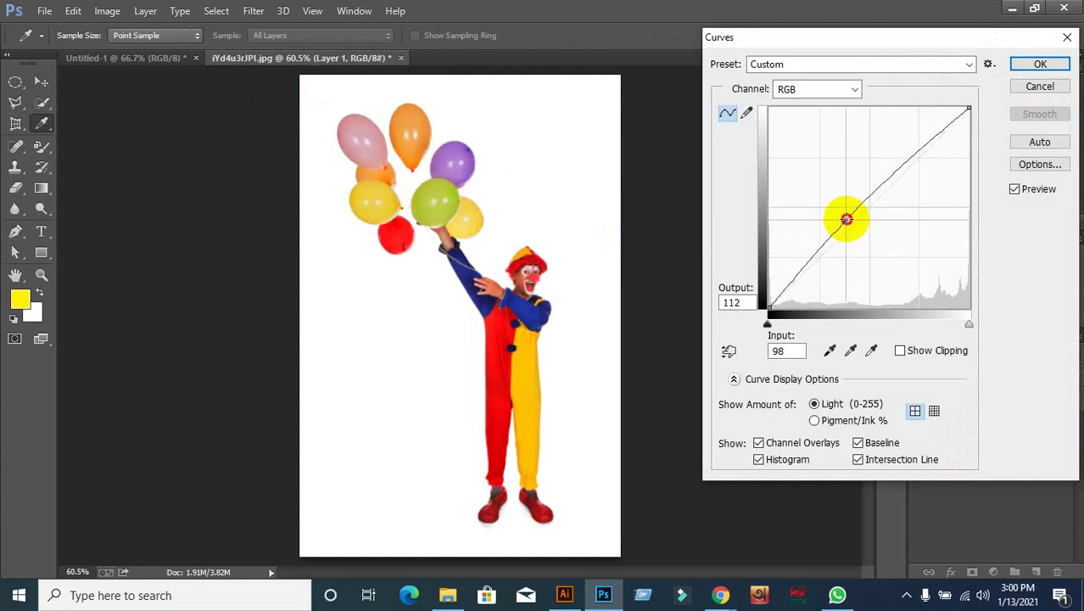
pyautogui.click(1040, 86)
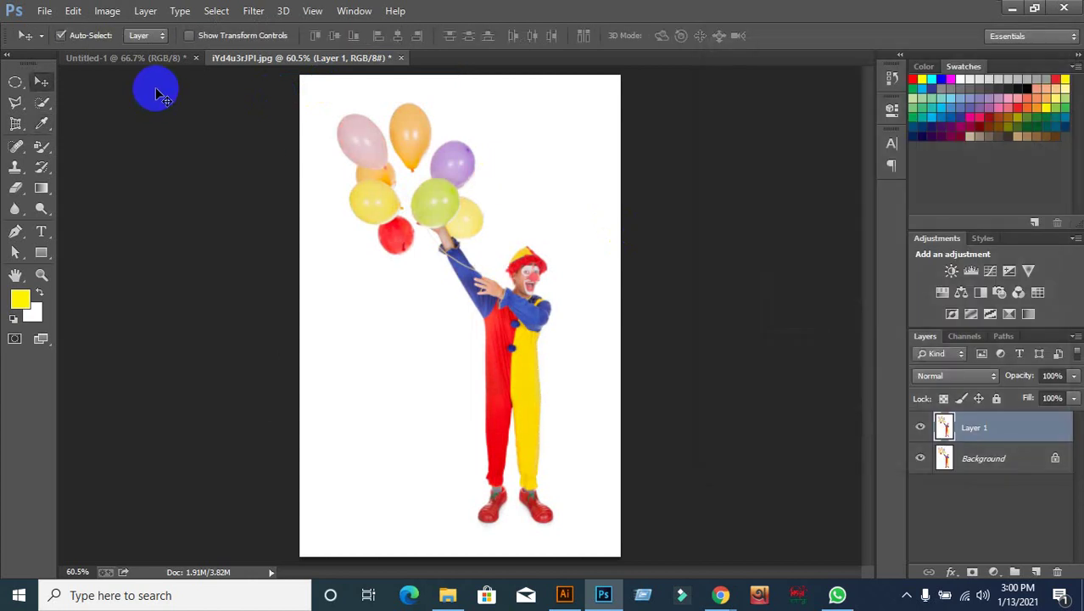
# Step: Test raising the Levels black input to 35, then cancel the Levels adjustment
pyautogui.click(108, 10)
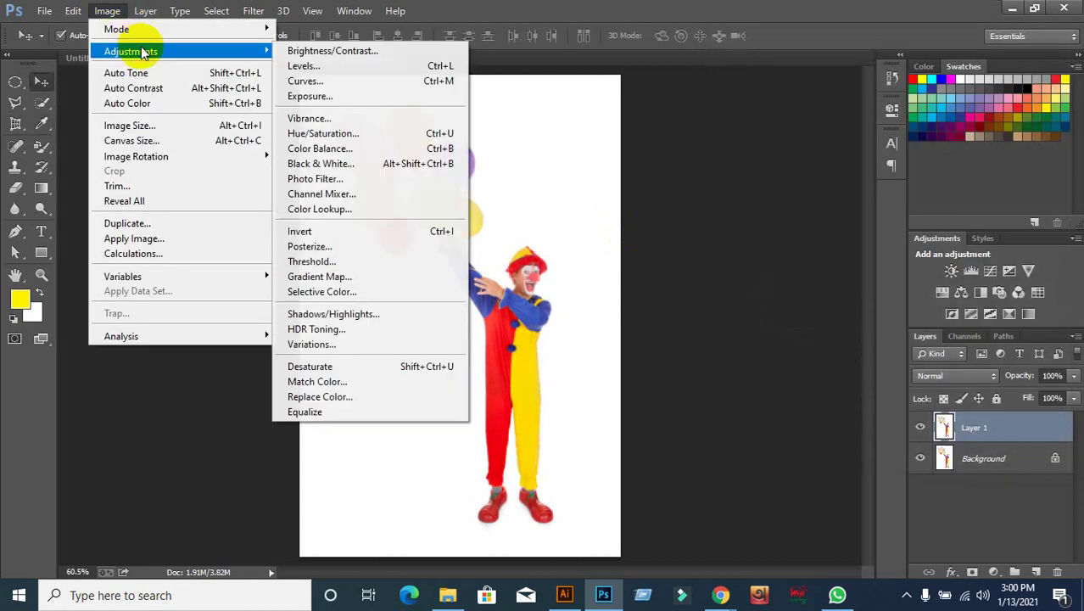
pyautogui.click(331, 66)
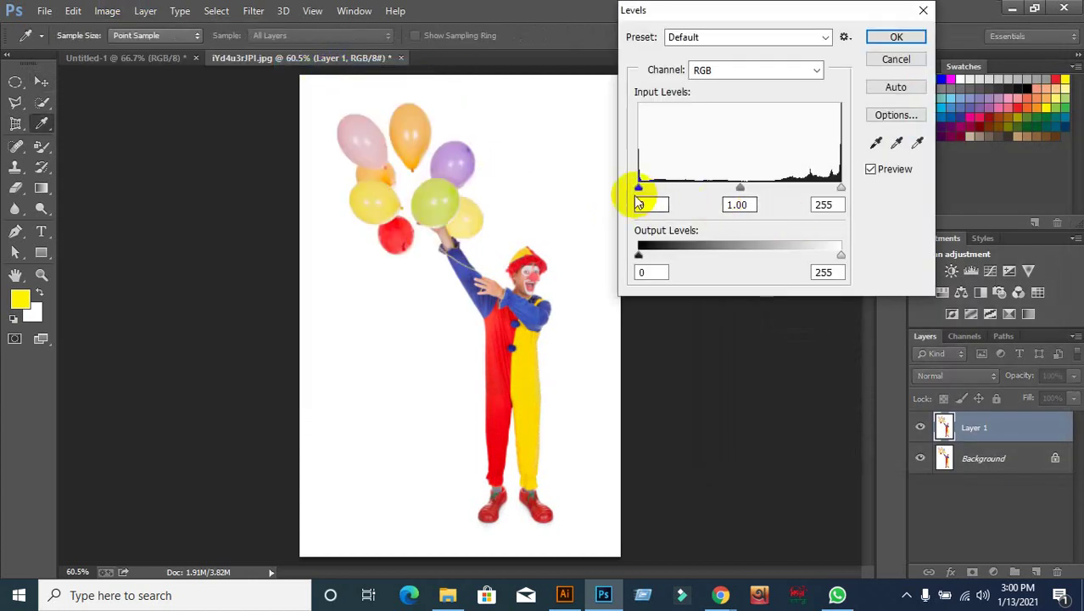
pyautogui.moveTo(640, 187)
pyautogui.mouseDown()
pyautogui.moveTo(721, 188)
pyautogui.moveTo(629, 186)
pyautogui.mouseUp()
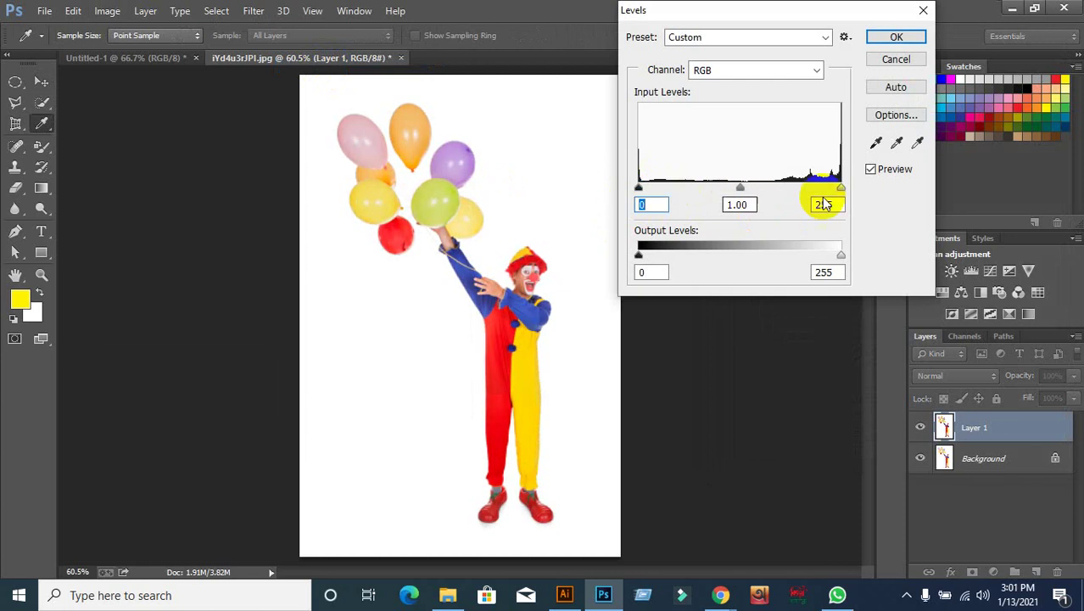
pyautogui.moveTo(806, 190); pyautogui.dragTo(876, 186)
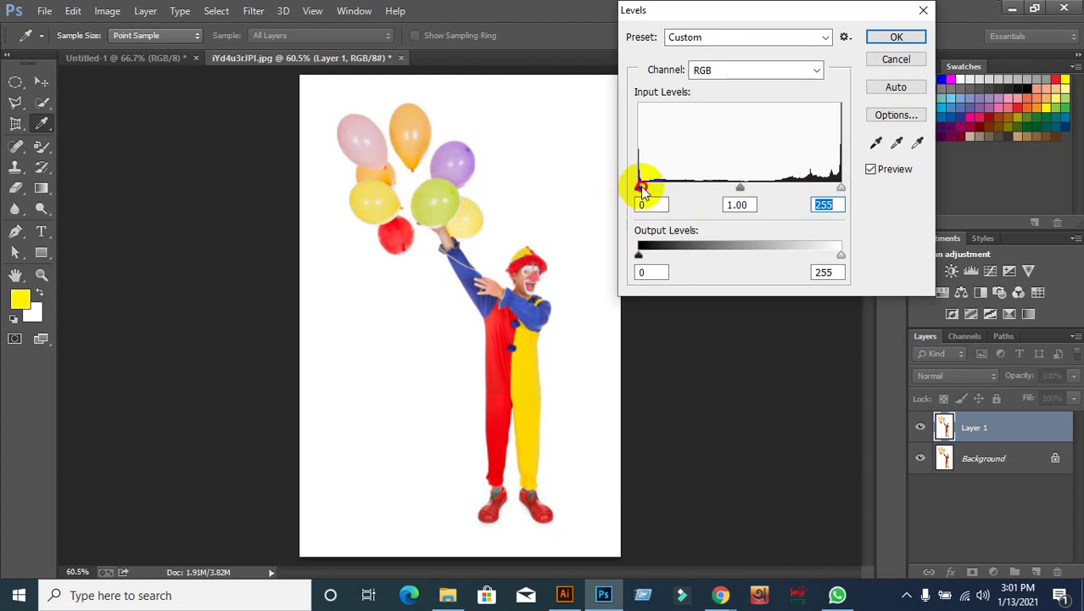
pyautogui.moveTo(639, 186)
pyautogui.mouseDown()
pyautogui.moveTo(697, 188)
pyautogui.moveTo(629, 189)
pyautogui.mouseUp()
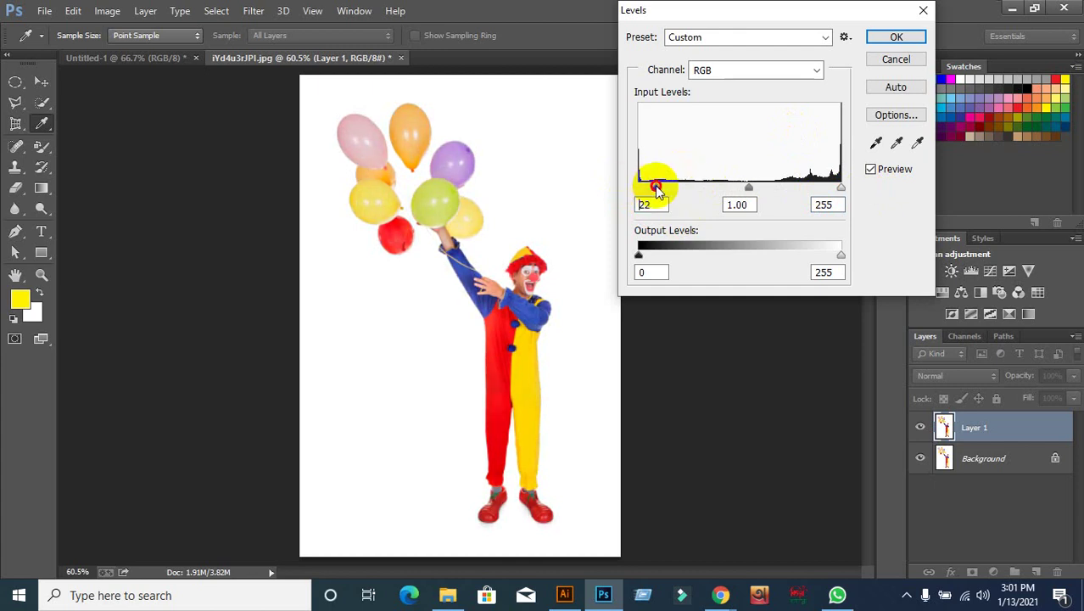
pyautogui.click(886, 64)
# Step: Switch to the Move tool and zoom in on the balloons
pyautogui.press('v')
pyautogui.scroll(3, 414, 127)
pyautogui.scroll(2, 412, 132)
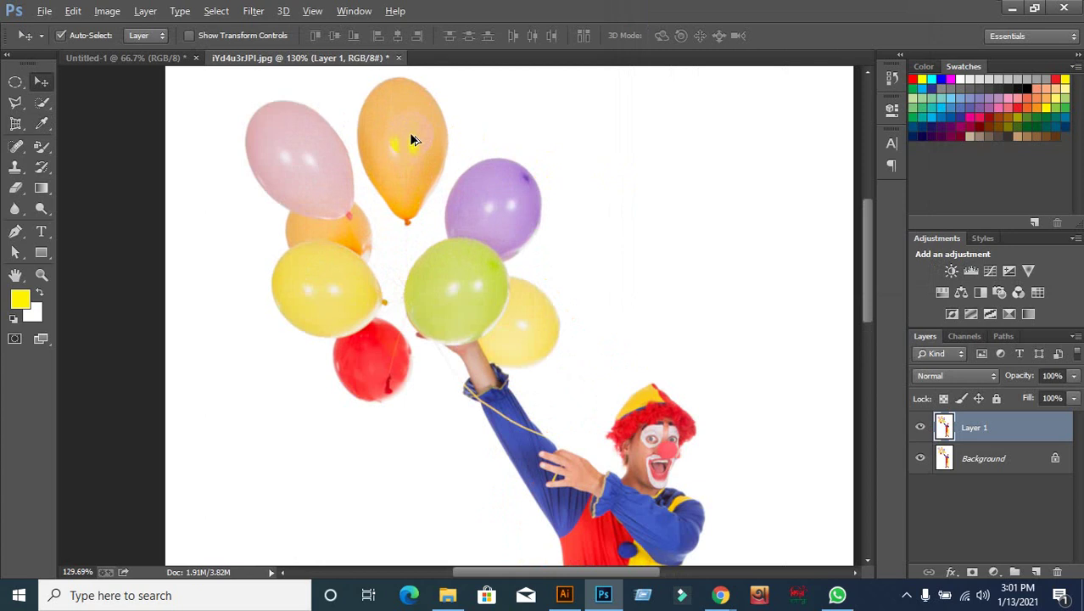
pyautogui.scroll(2, 411, 139)
pyautogui.scroll(1, 415, 148)
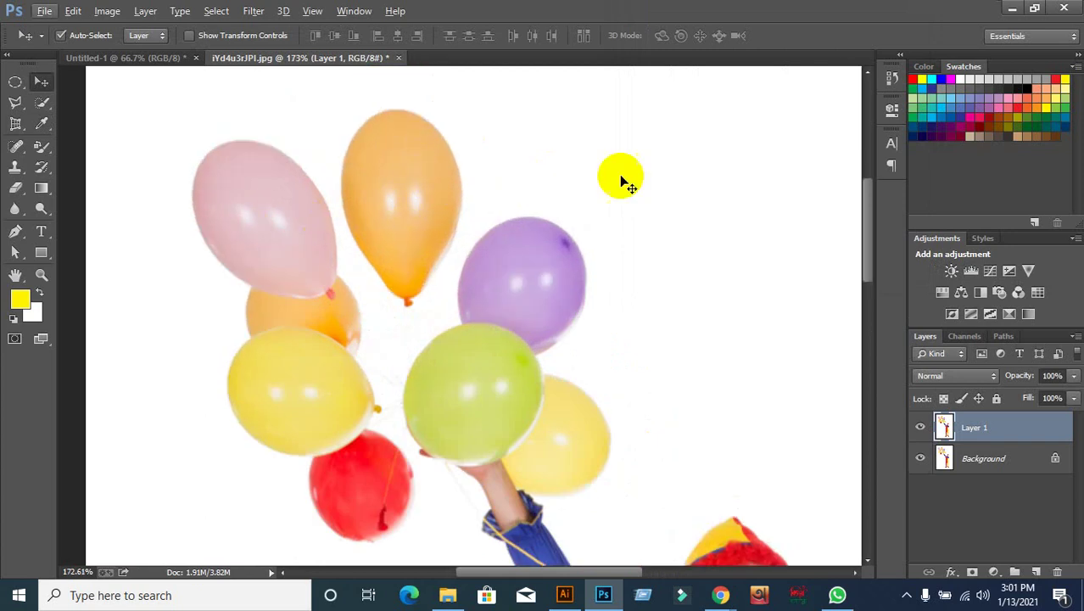
# Step: Choose the Color Replacement Tool at size 90 and undo a trial yellow balloon stroke
pyautogui.click(45, 166)
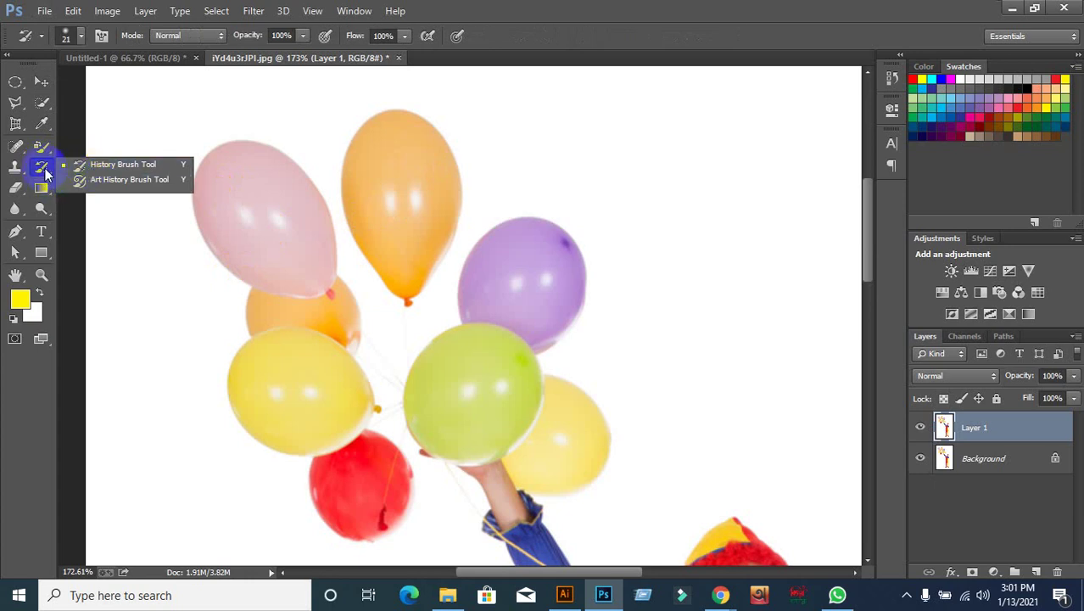
pyautogui.click(42, 146)
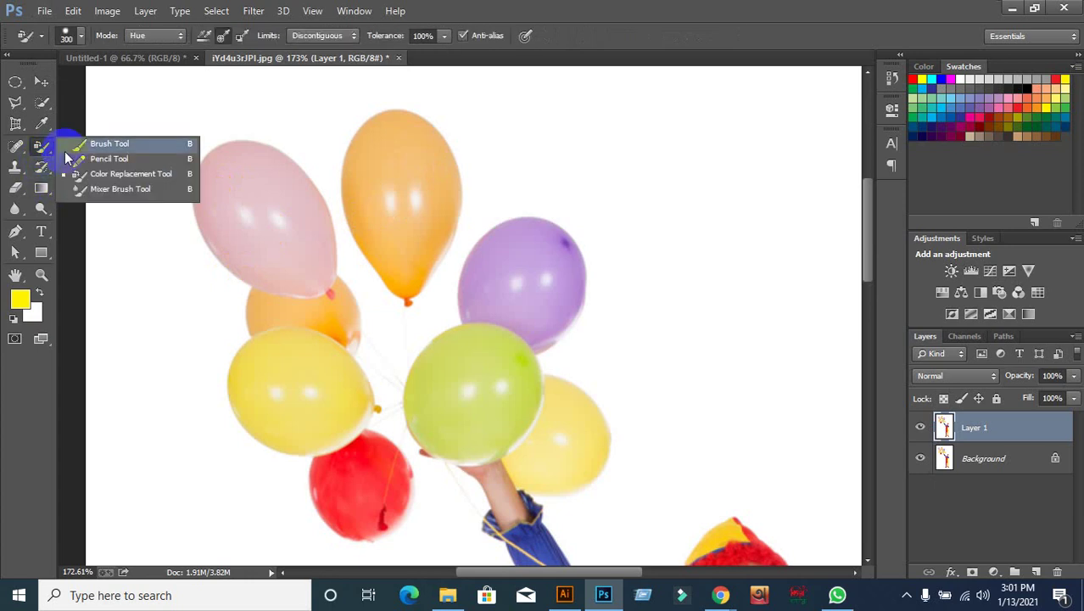
pyautogui.click(102, 183)
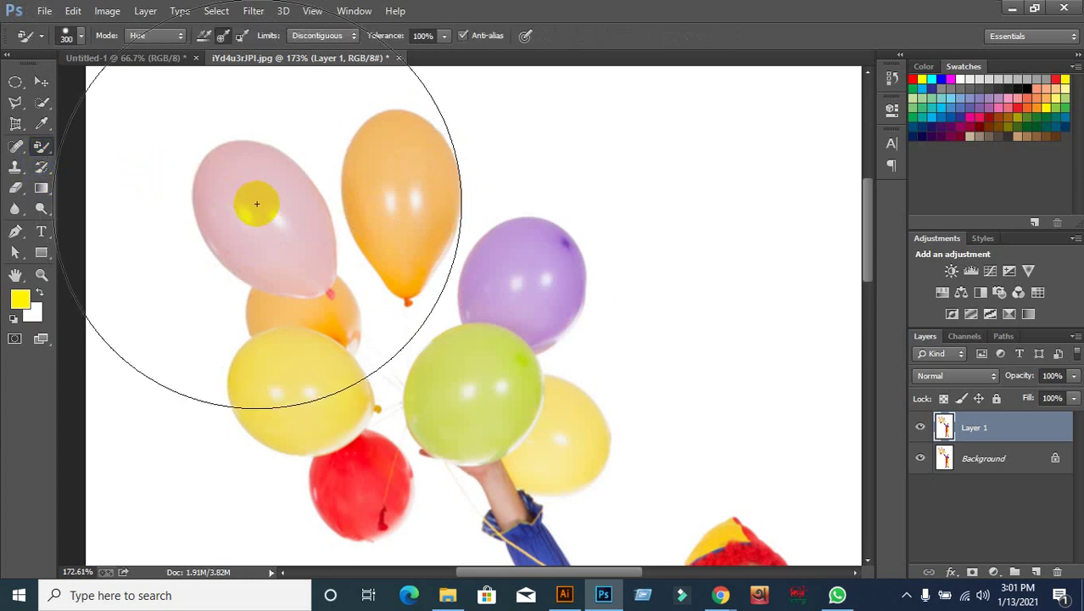
pyautogui.press('[')
pyautogui.press('[')
pyautogui.press('[')
pyautogui.press('[')
pyautogui.press('[')
pyautogui.press('[')
pyautogui.press('[')
pyautogui.press('[')
pyautogui.press('[')
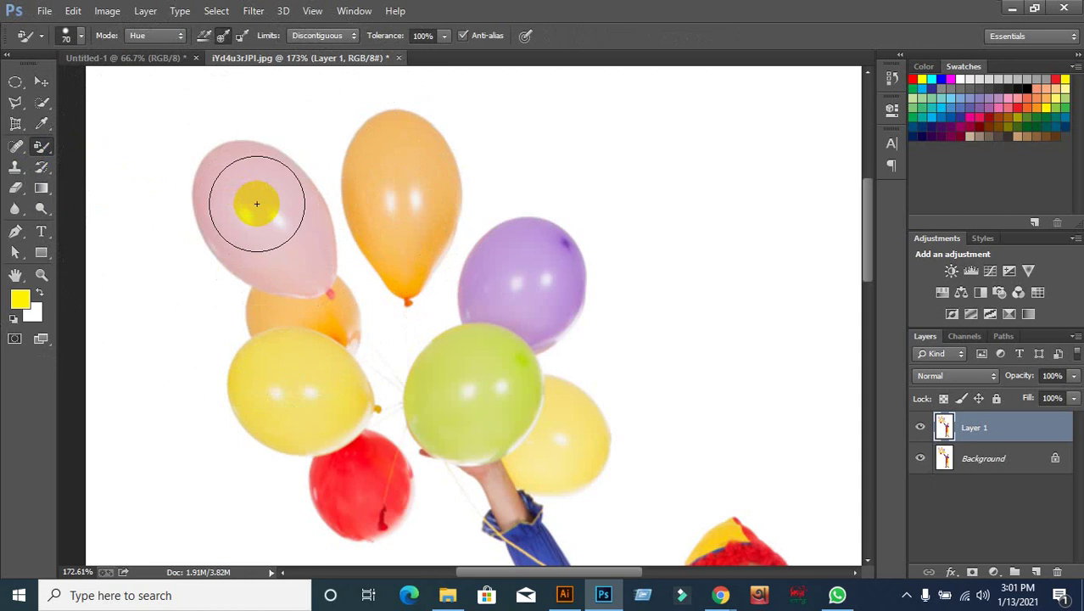
pyautogui.press(']')
pyautogui.press(']')
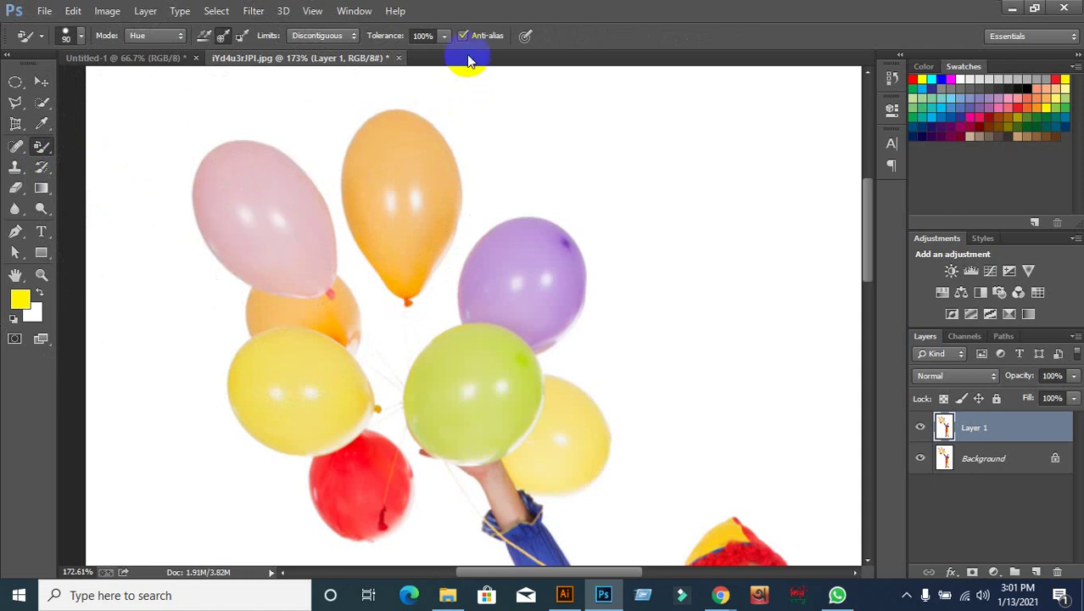
pyautogui.moveTo(406, 206)
pyautogui.mouseDown()
pyautogui.moveTo(402, 155)
pyautogui.moveTo(400, 272)
pyautogui.moveTo(417, 244)
pyautogui.moveTo(414, 283)
pyautogui.mouseUp()
pyautogui.hotkey('ctrl', 'z')
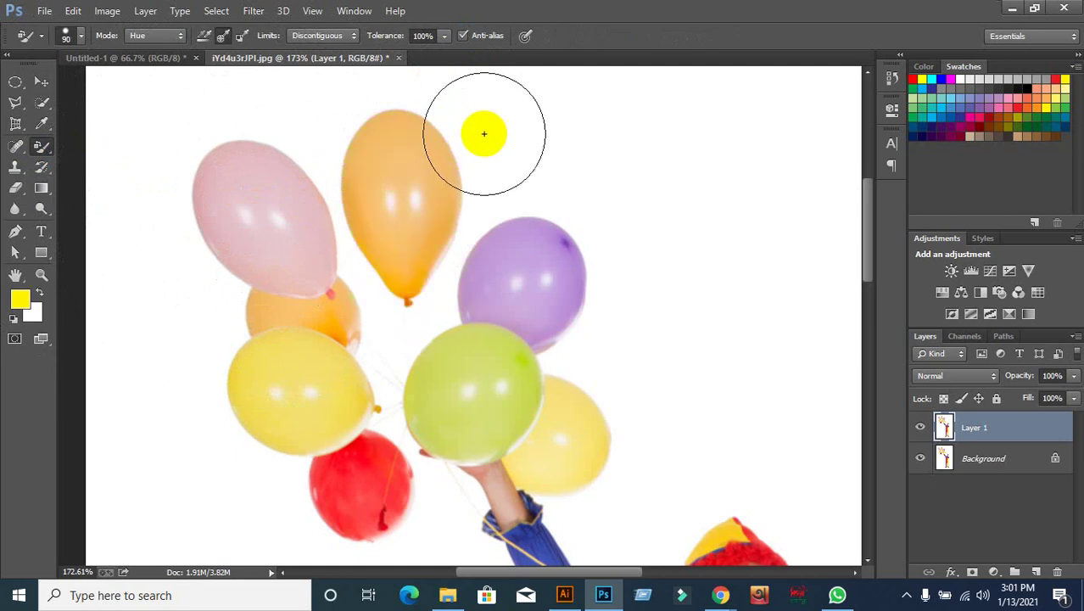
# Step: Turn anti-aliasing off, test yellow balloon repaints at brush size 50, and revert them all
pyautogui.click(463, 35)
pyautogui.moveTo(387, 203)
pyautogui.mouseDown()
pyautogui.moveTo(383, 133)
pyautogui.moveTo(429, 210)
pyautogui.moveTo(416, 278)
pyautogui.moveTo(409, 213)
pyautogui.moveTo(414, 269)
pyautogui.moveTo(417, 230)
pyautogui.mouseUp()
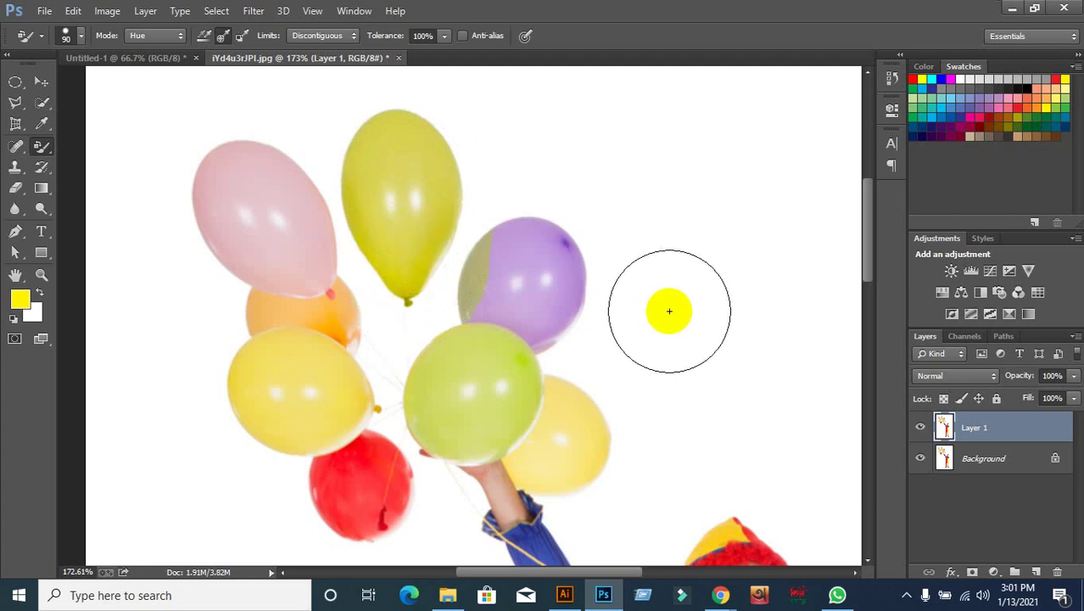
pyautogui.hotkey('ctrl', 'alt', 'z')
pyautogui.hotkey('ctrl', 'alt', 'z')
pyautogui.hotkey('ctrl', 'alt', 'z')
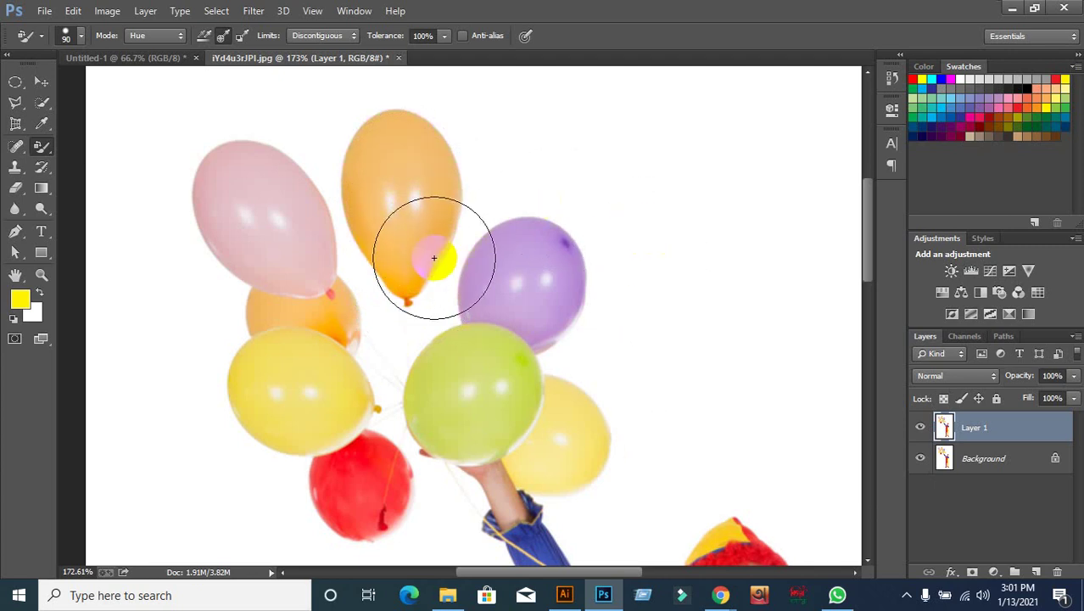
pyautogui.moveTo(430, 220)
pyautogui.mouseDown()
pyautogui.moveTo(404, 182)
pyautogui.moveTo(380, 281)
pyautogui.moveTo(309, 322)
pyautogui.moveTo(346, 171)
pyautogui.mouseUp()
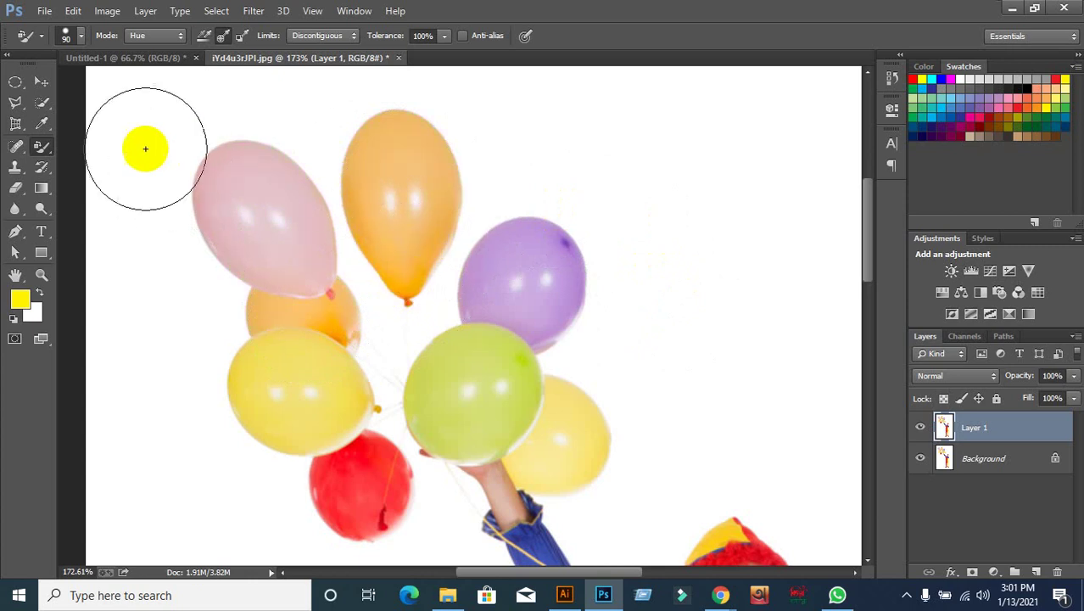
pyautogui.scroll(1, 427, 259)
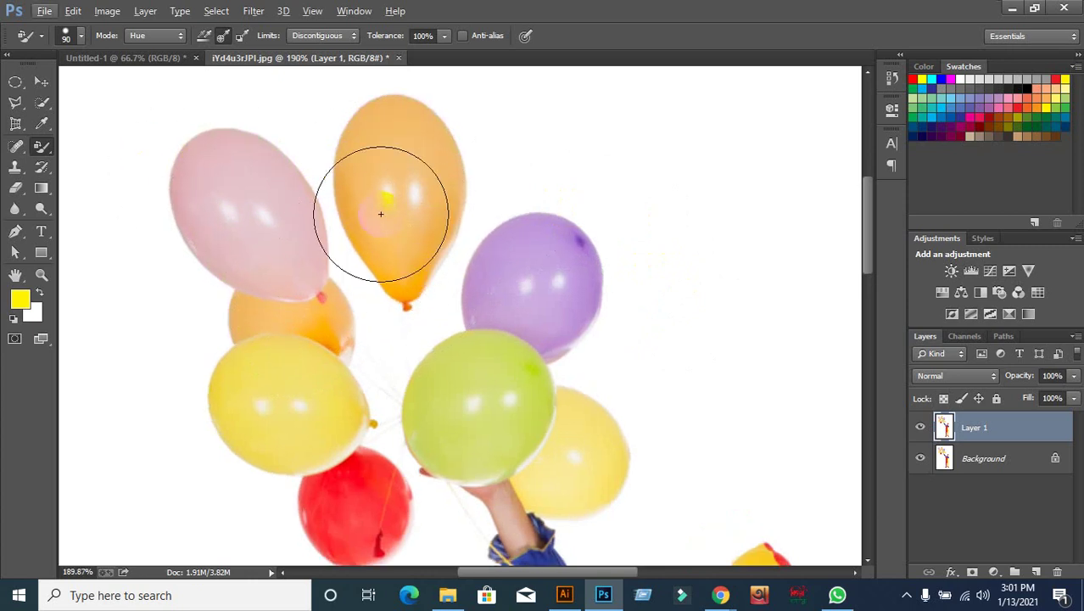
pyautogui.moveTo(381, 214)
pyautogui.mouseDown()
pyautogui.moveTo(396, 220)
pyautogui.moveTo(363, 134)
pyautogui.mouseUp()
pyautogui.press('[')
pyautogui.press('[')
pyautogui.press('[')
pyautogui.press('[')
pyautogui.moveTo(376, 239)
pyautogui.mouseDown()
pyautogui.moveTo(426, 249)
pyautogui.moveTo(469, 194)
pyautogui.moveTo(414, 114)
pyautogui.moveTo(427, 284)
pyautogui.moveTo(307, 240)
pyautogui.moveTo(290, 261)
pyautogui.moveTo(355, 286)
pyautogui.moveTo(374, 311)
pyautogui.mouseUp()
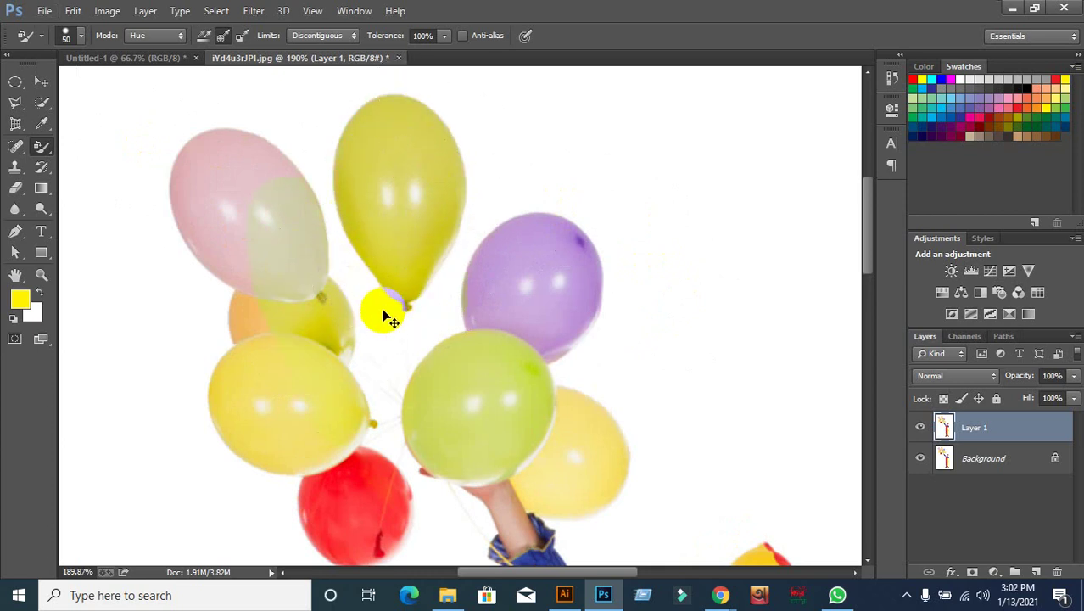
pyautogui.hotkey('ctrl', 'alt', 'z')
pyautogui.hotkey('ctrl', 'alt', 'z')
pyautogui.hotkey('ctrl', 'alt', 'z')
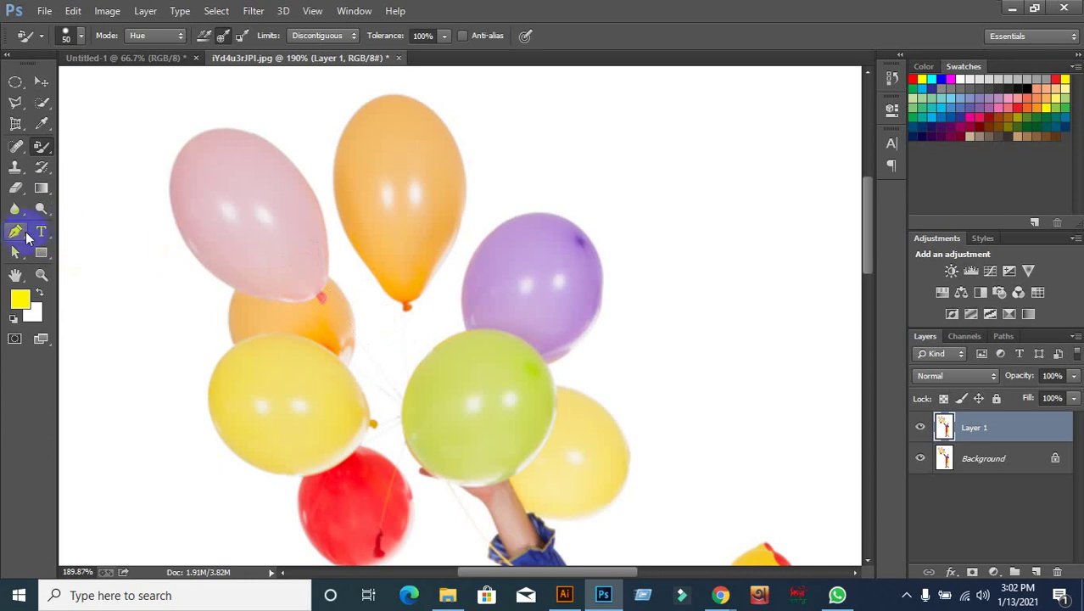
# Step: Start a Pen path on the top orange balloon, anchoring along its top and right side
pyautogui.click(15, 231)
pyautogui.scroll(1, 412, 270)
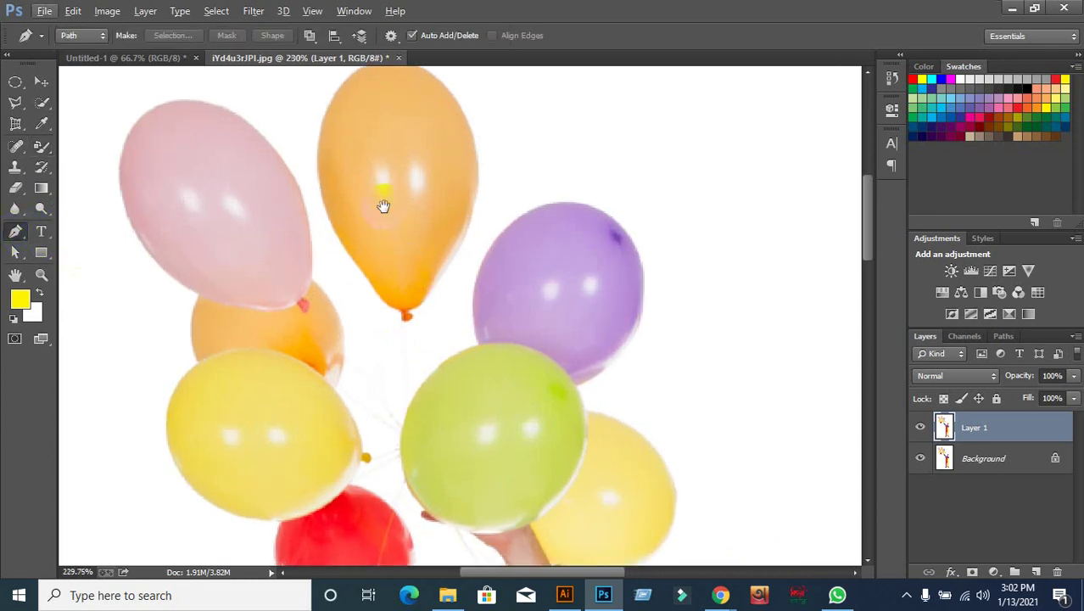
pyautogui.moveTo(379, 205); pyautogui.dragTo(373, 304)
pyautogui.scroll(1, 338, 285)
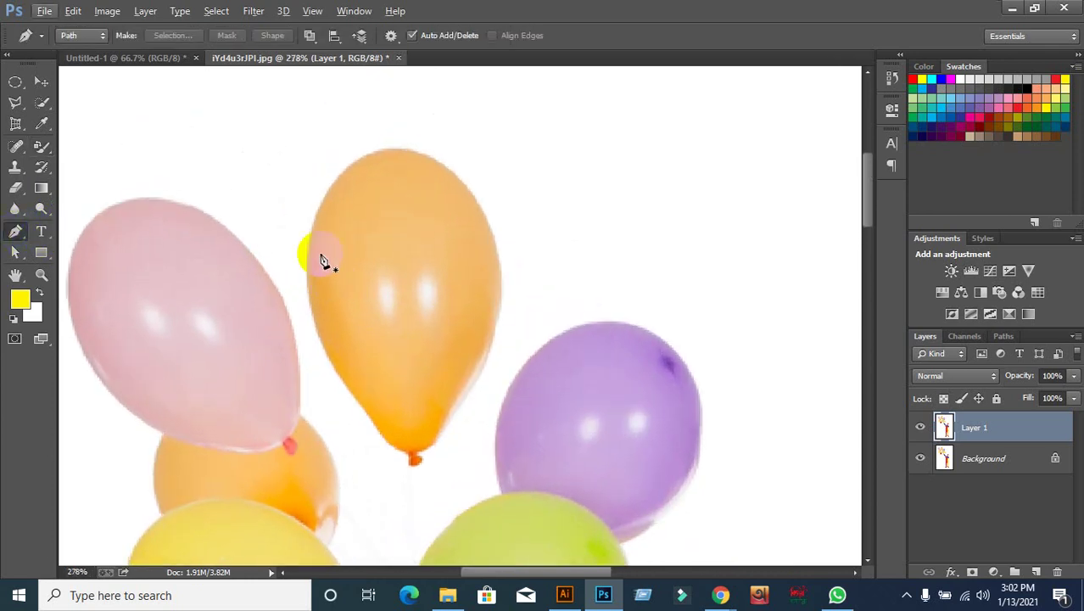
pyautogui.click(306, 265)
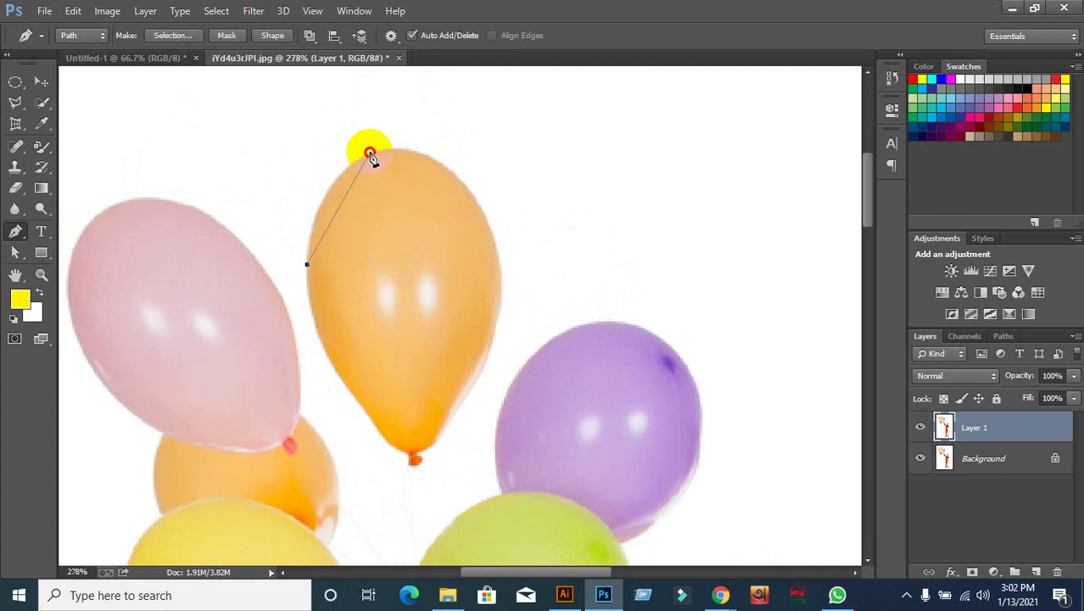
pyautogui.moveTo(369, 151)
pyautogui.mouseDown()
pyautogui.moveTo(416, 133)
pyautogui.moveTo(430, 113)
pyautogui.mouseUp()
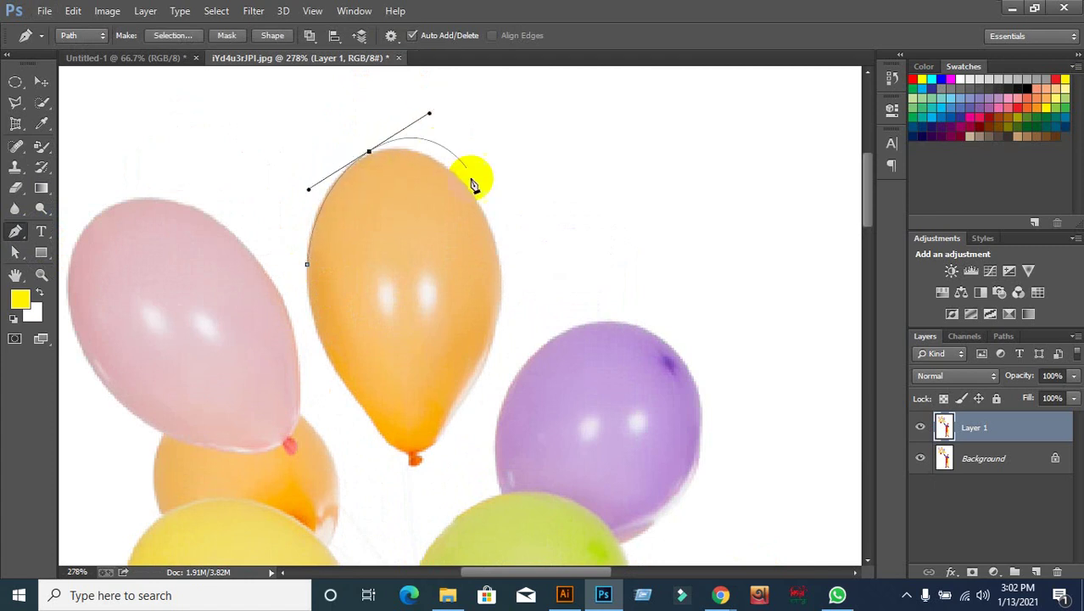
pyautogui.keyDown('alt'); pyautogui.click(370, 152); pyautogui.keyUp('alt')
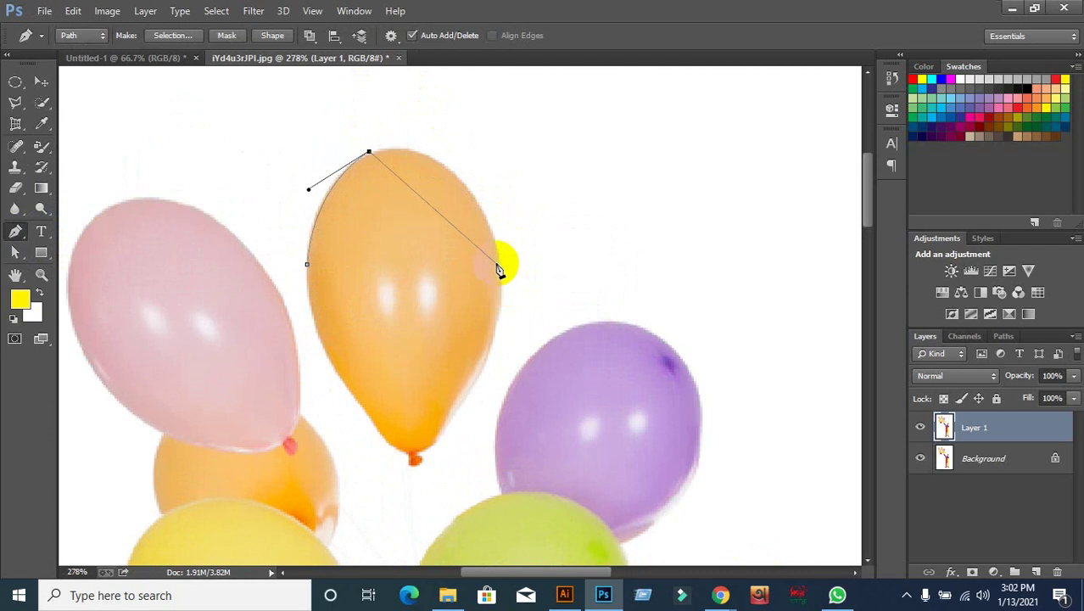
pyautogui.moveTo(498, 252); pyautogui.dragTo(505, 367)
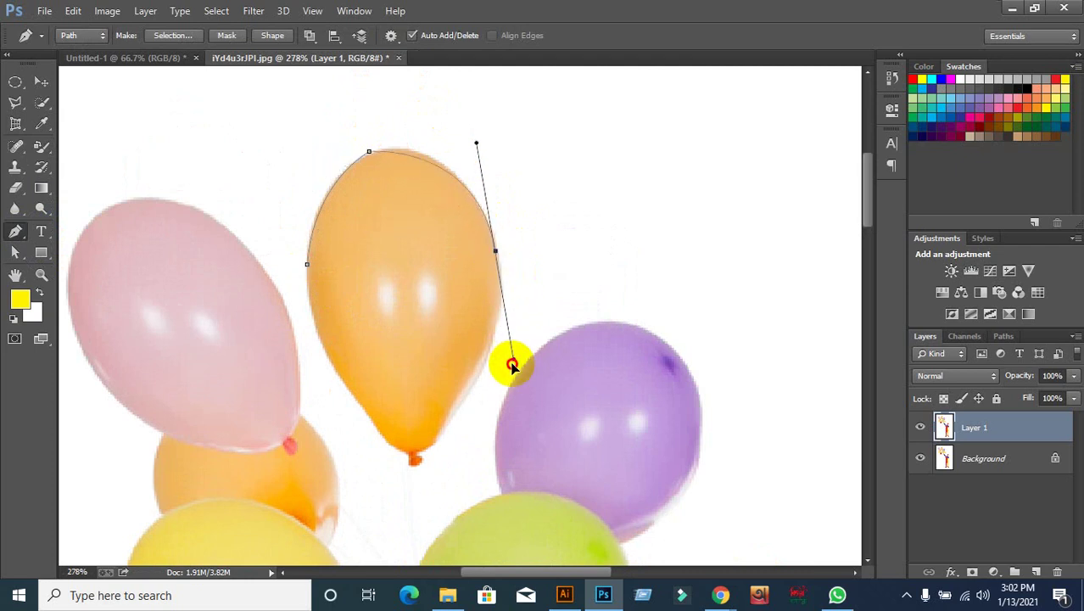
pyautogui.hotkey('ctrl', 'z')
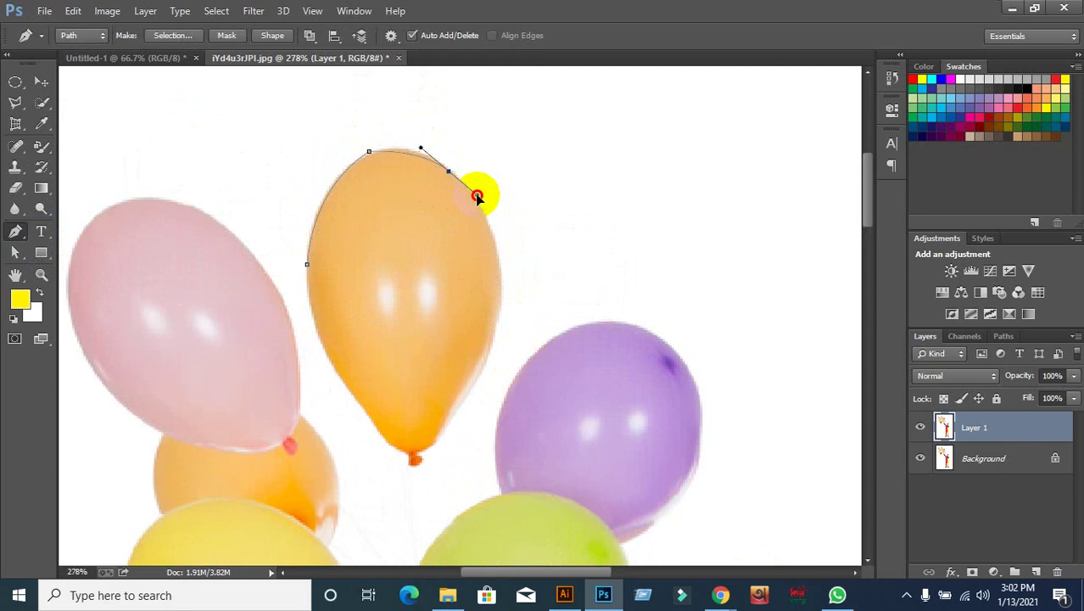
pyautogui.moveTo(477, 196); pyautogui.dragTo(482, 206)
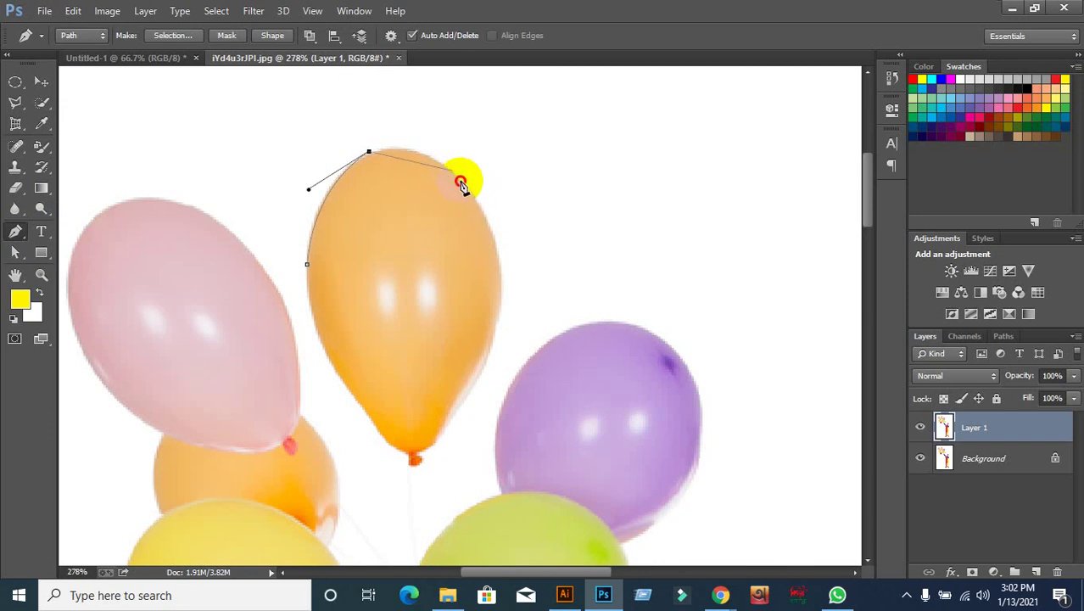
pyautogui.moveTo(451, 171); pyautogui.dragTo(481, 201)
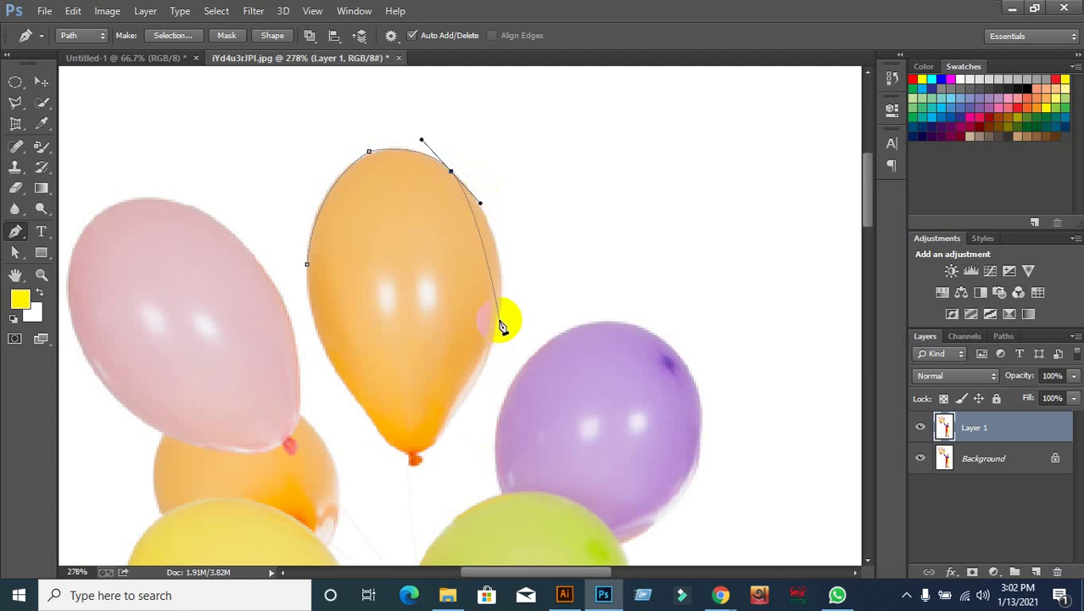
pyautogui.moveTo(499, 315)
pyautogui.mouseDown()
pyautogui.moveTo(484, 366)
pyautogui.moveTo(542, 305)
pyautogui.mouseUp()
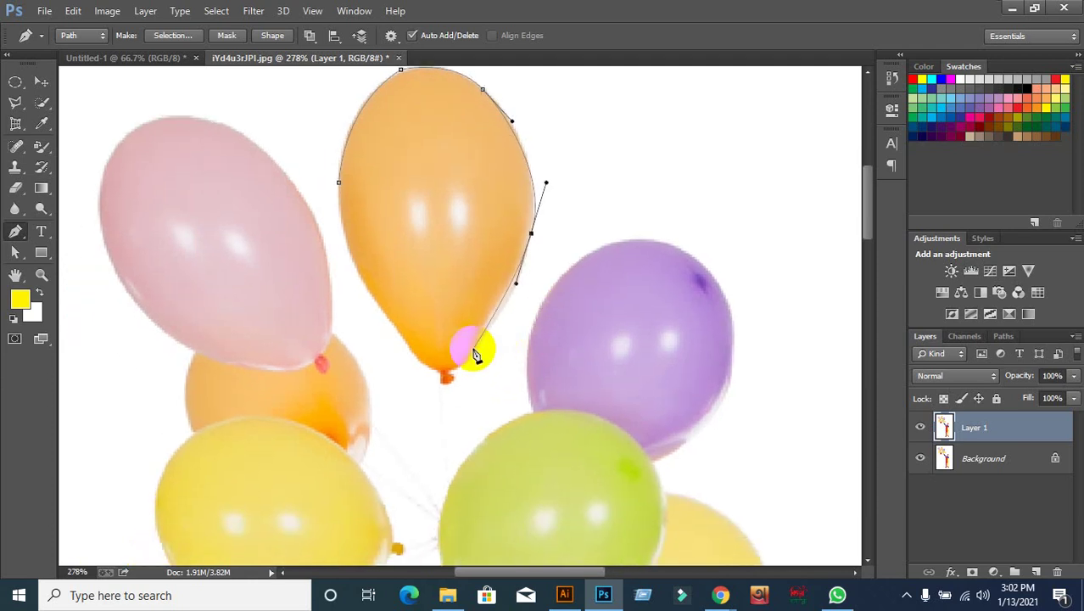
pyautogui.moveTo(472, 349); pyautogui.dragTo(465, 377)
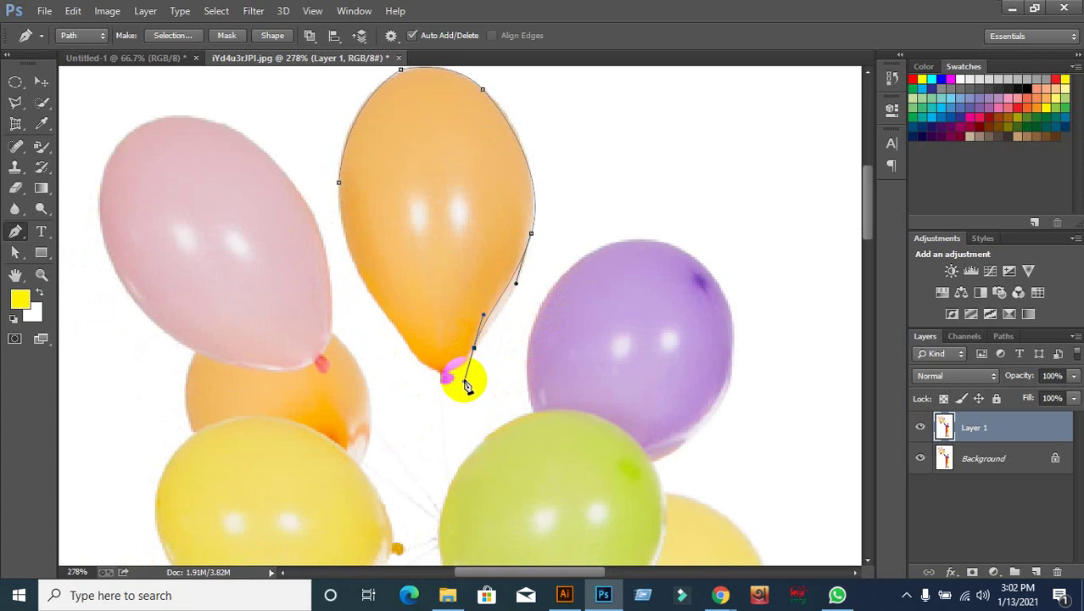
pyautogui.keyDown('alt'); pyautogui.click(475, 349); pyautogui.keyUp('alt')
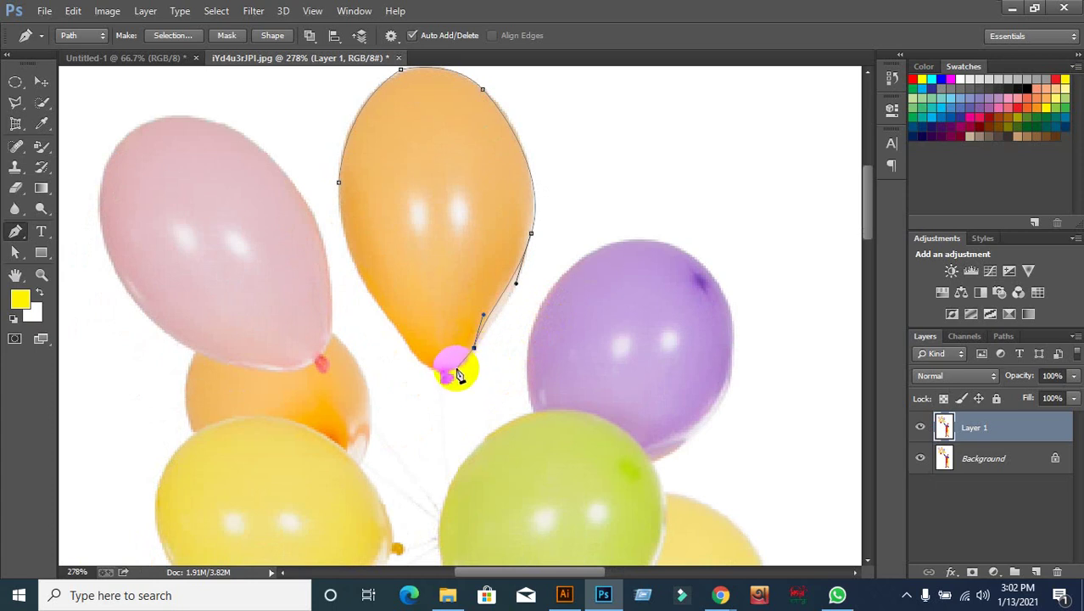
# Step: Trace around the balloon's bottom and left edge, close the path, and load it as a selection
pyautogui.moveTo(447, 373); pyautogui.dragTo(404, 356)
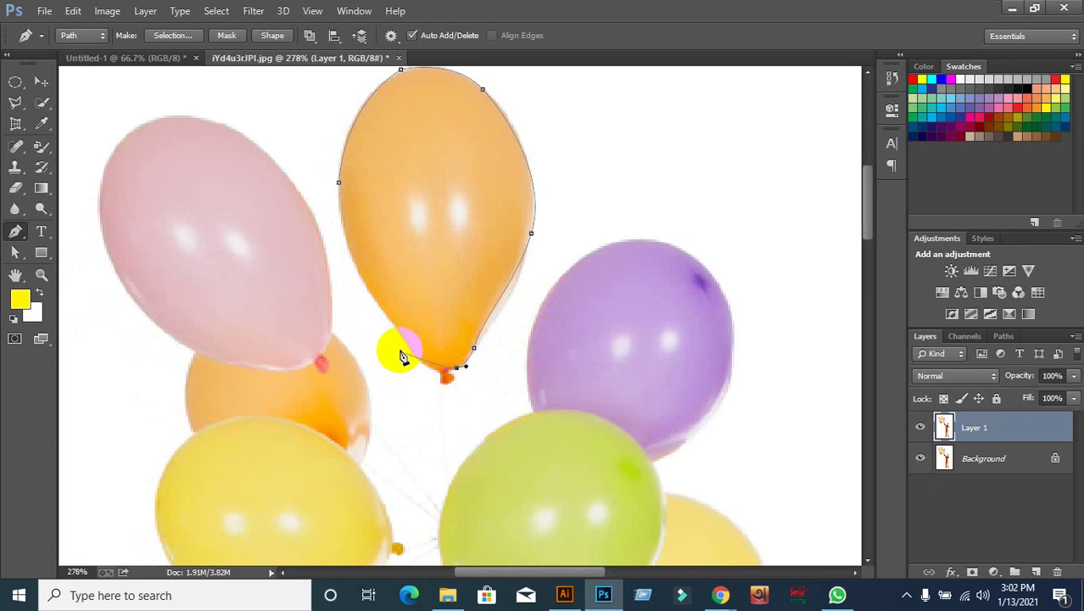
pyautogui.scroll(2, 413, 352)
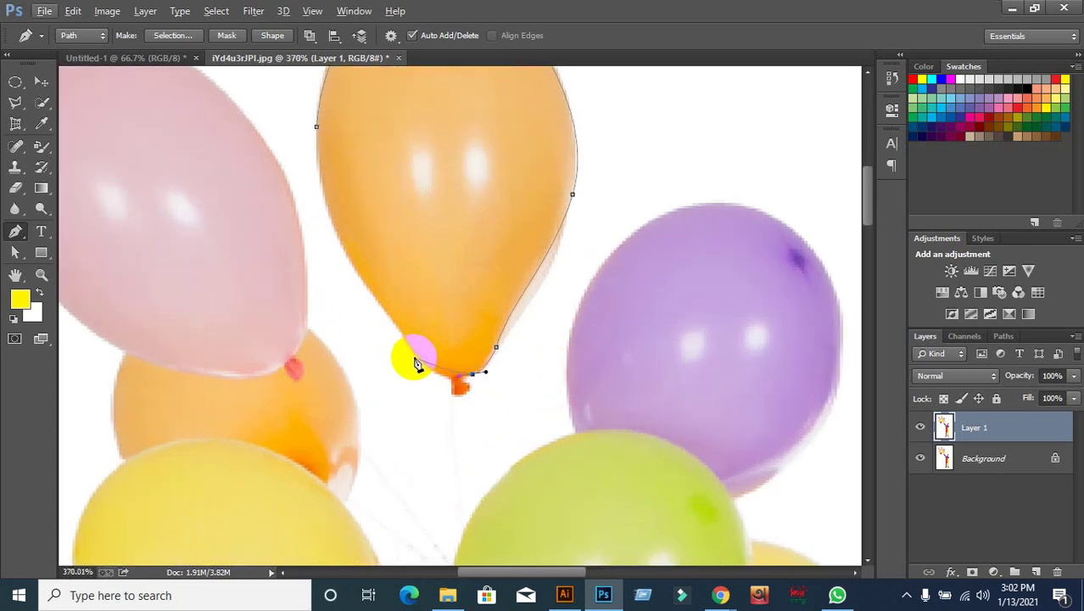
pyautogui.moveTo(401, 337); pyautogui.dragTo(415, 353)
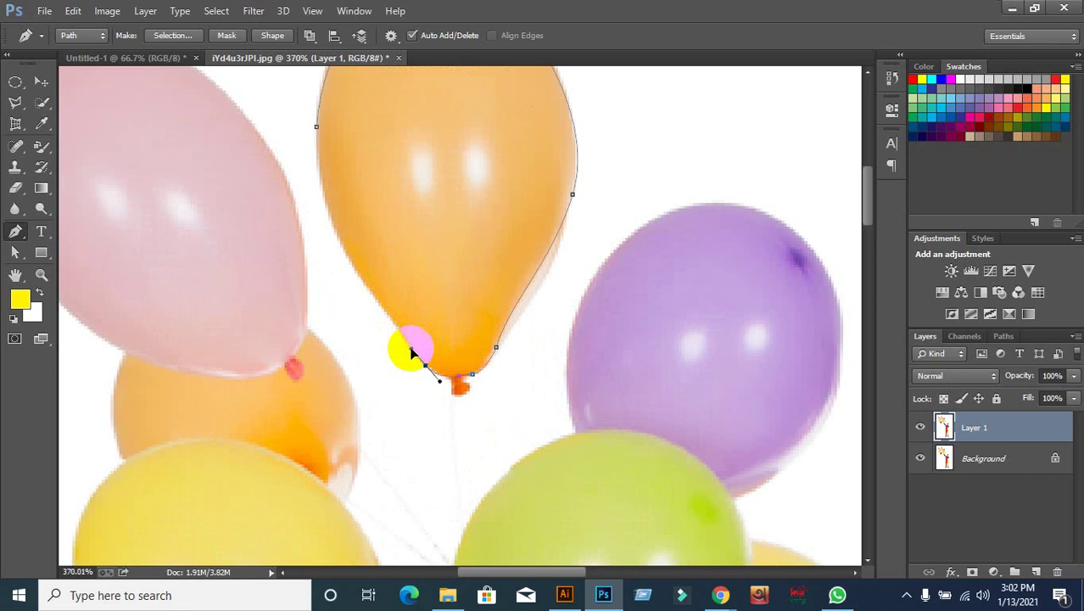
pyautogui.moveTo(313, 221)
pyautogui.mouseDown()
pyautogui.moveTo(330, 226)
pyautogui.moveTo(329, 200)
pyautogui.mouseUp()
pyautogui.click(318, 129)
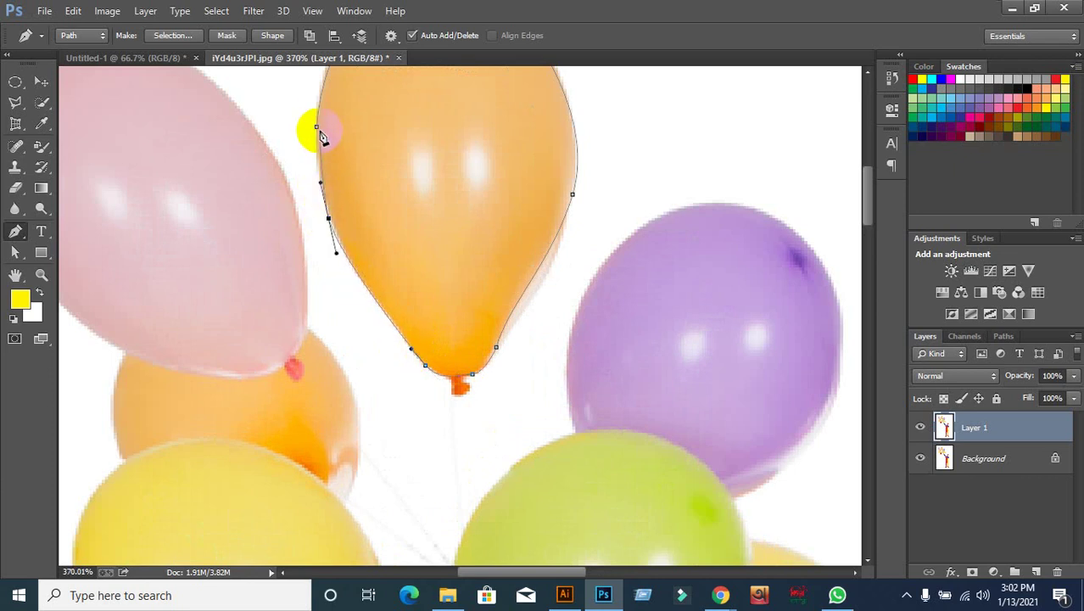
pyautogui.scroll(-2, 426, 227)
pyautogui.scroll(-1, 426, 227)
pyautogui.scroll(-1, 426, 234)
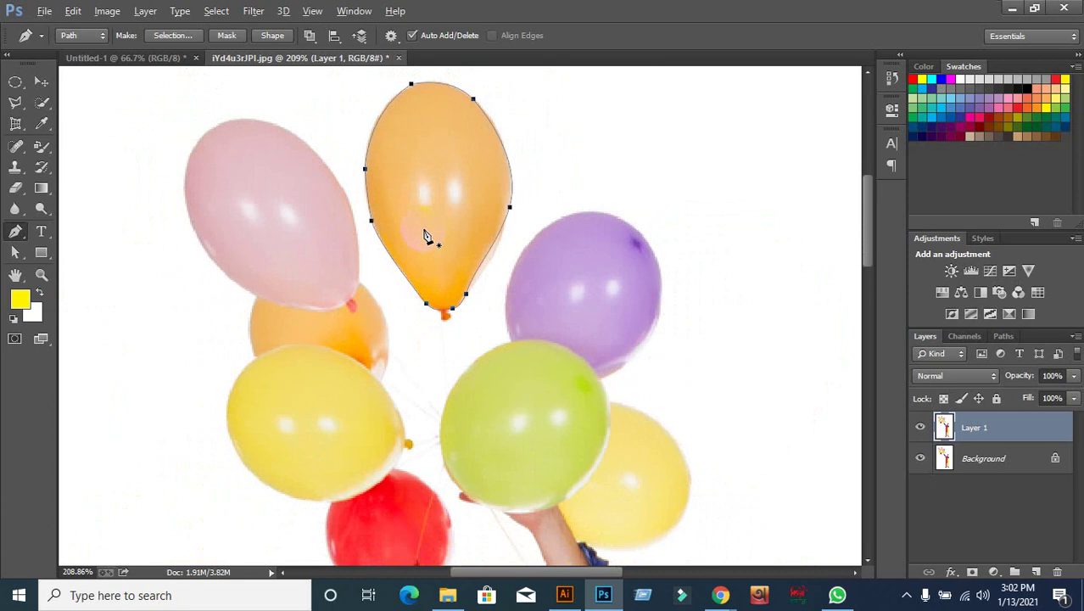
pyautogui.hotkey('ctrl', 'Return')
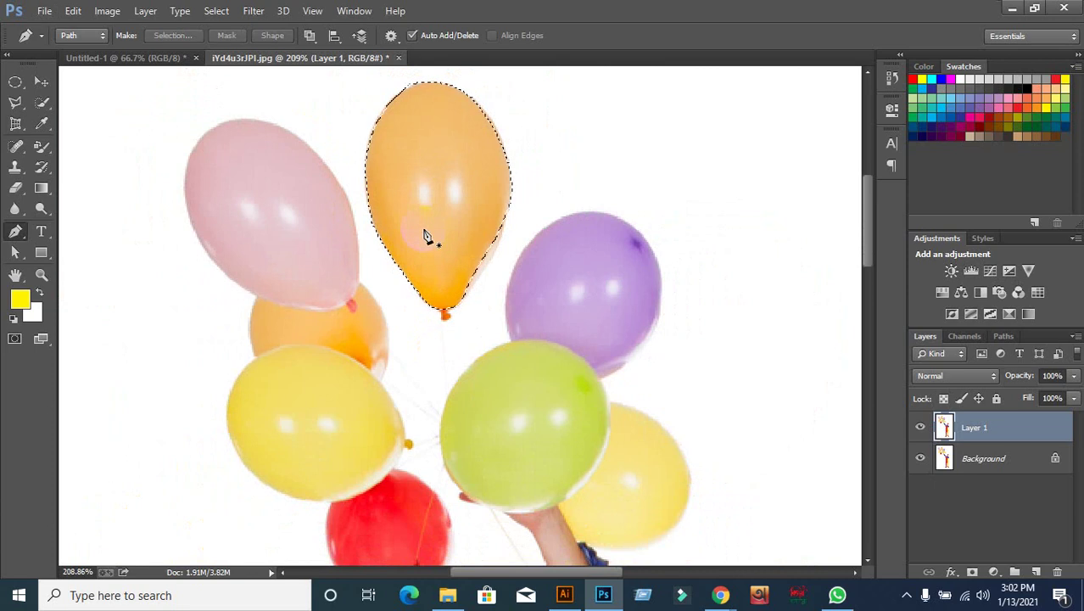
# Step: Choose the Color Replacement brush and repaint the selected balloon yellow-green
pyautogui.scroll(1, 475, 333)
pyautogui.scroll(1, 475, 334)
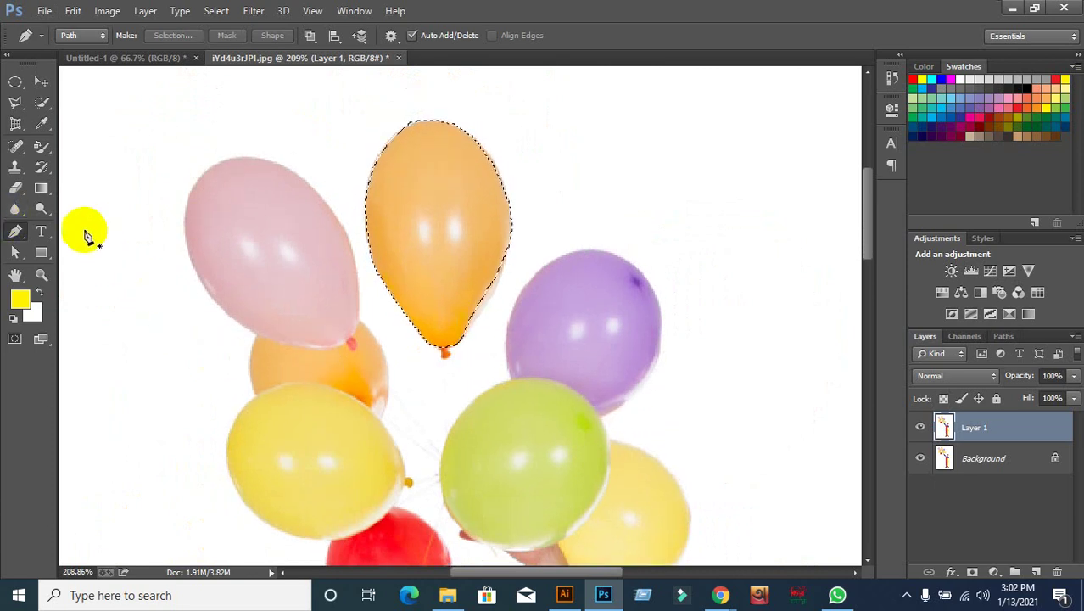
pyautogui.click(42, 168)
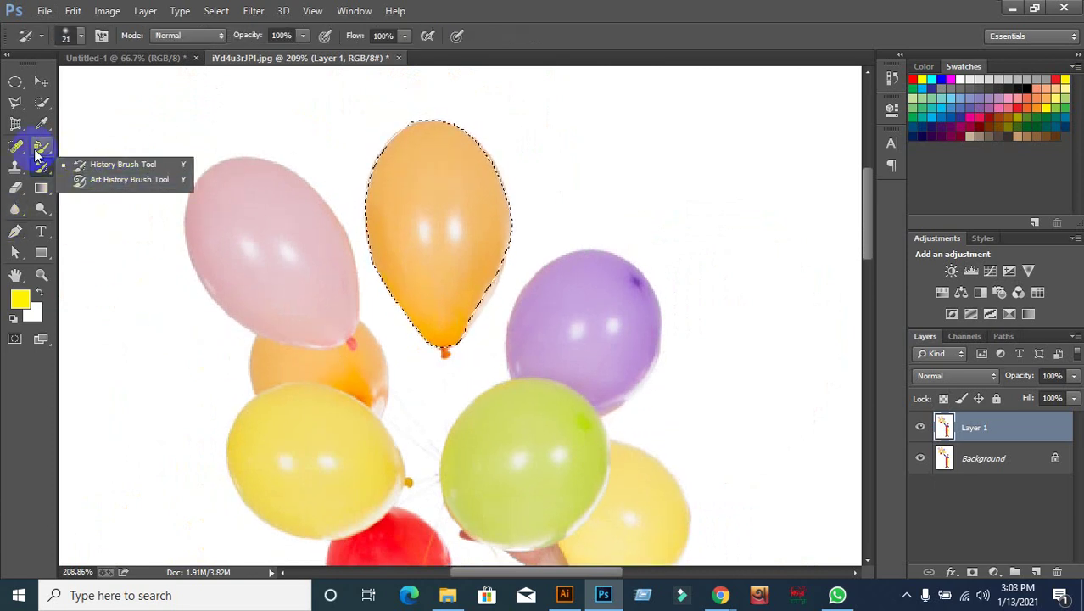
pyautogui.click(40, 147)
pyautogui.click(98, 176)
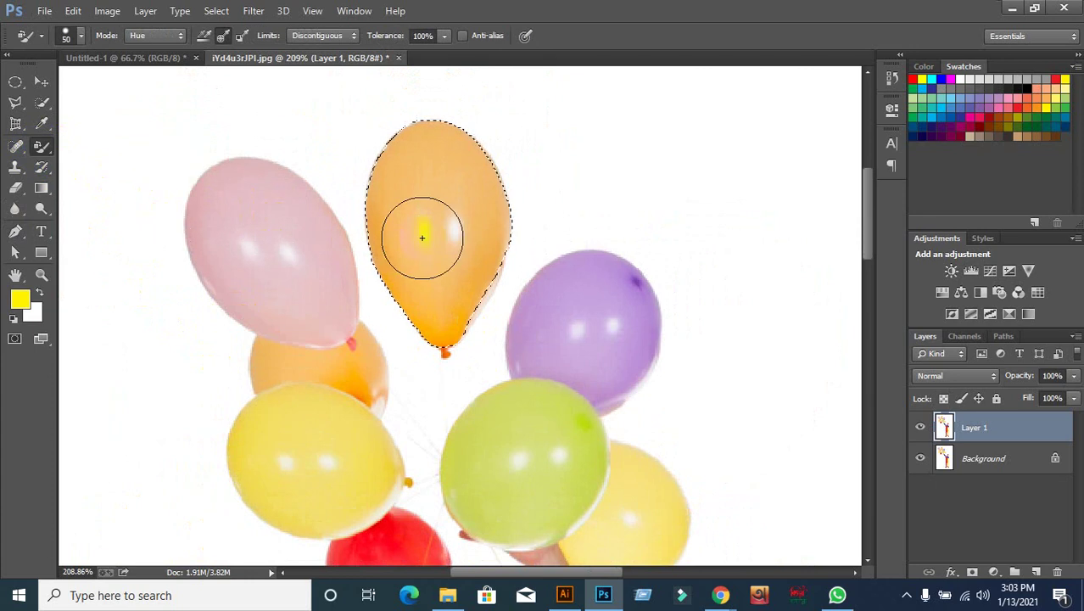
pyautogui.moveTo(417, 252); pyautogui.dragTo(409, 308)
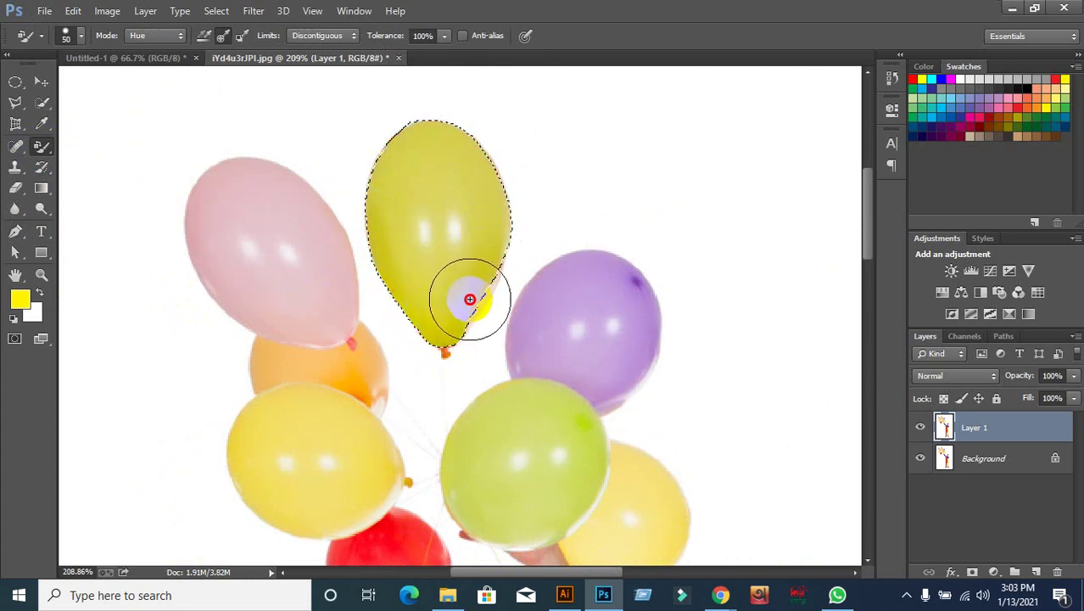
pyautogui.moveTo(410, 307); pyautogui.dragTo(422, 234)
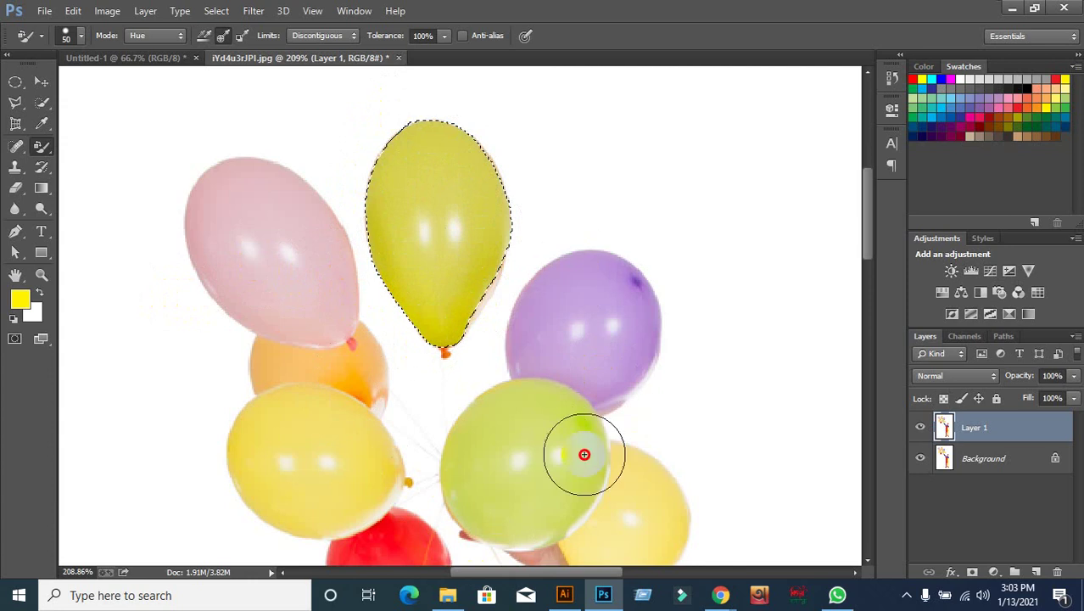
pyautogui.moveTo(480, 120)
pyautogui.mouseDown()
pyautogui.moveTo(459, 326)
pyautogui.moveTo(424, 193)
pyautogui.moveTo(440, 188)
pyautogui.moveTo(408, 250)
pyautogui.moveTo(388, 258)
pyautogui.moveTo(416, 199)
pyautogui.moveTo(412, 223)
pyautogui.moveTo(469, 189)
pyautogui.moveTo(456, 235)
pyautogui.moveTo(465, 279)
pyautogui.moveTo(432, 213)
pyautogui.moveTo(440, 254)
pyautogui.moveTo(376, 153)
pyautogui.moveTo(428, 128)
pyautogui.moveTo(419, 191)
pyautogui.moveTo(477, 140)
pyautogui.moveTo(476, 266)
pyautogui.moveTo(423, 140)
pyautogui.moveTo(438, 208)
pyautogui.mouseUp()
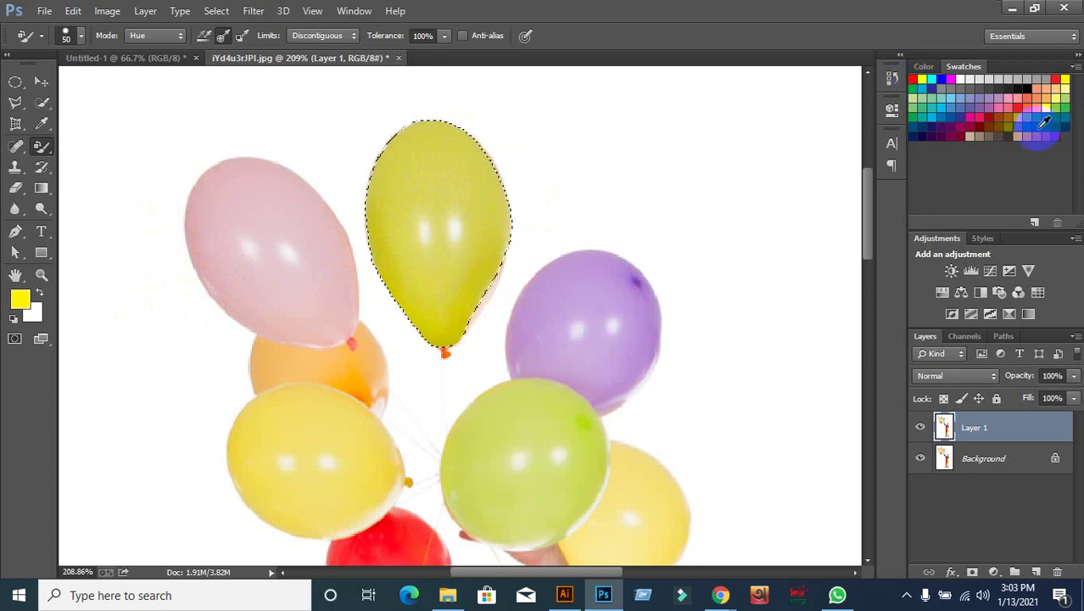
# Step: Try green, light blue and salmon-orange on the balloon, toggling anti-aliasing
pyautogui.moveTo(514, 217)
pyautogui.mouseDown()
pyautogui.moveTo(491, 235)
pyautogui.moveTo(407, 189)
pyautogui.moveTo(407, 299)
pyautogui.moveTo(435, 338)
pyautogui.moveTo(453, 210)
pyautogui.moveTo(474, 225)
pyautogui.mouseUp()
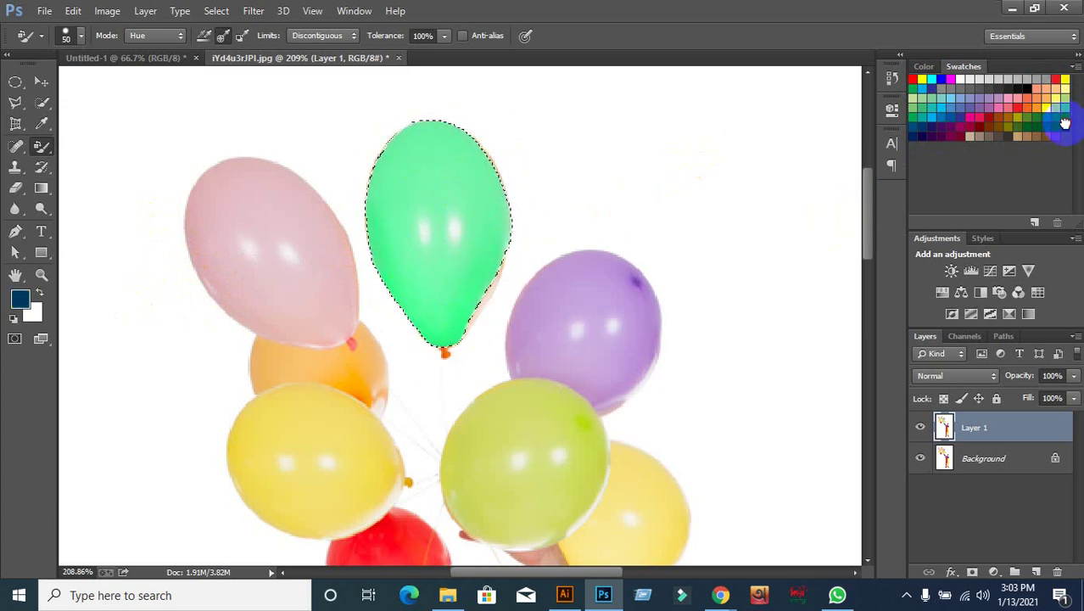
pyautogui.moveTo(460, 218)
pyautogui.mouseDown()
pyautogui.moveTo(371, 182)
pyautogui.moveTo(422, 254)
pyautogui.moveTo(424, 206)
pyautogui.moveTo(496, 334)
pyautogui.mouseUp()
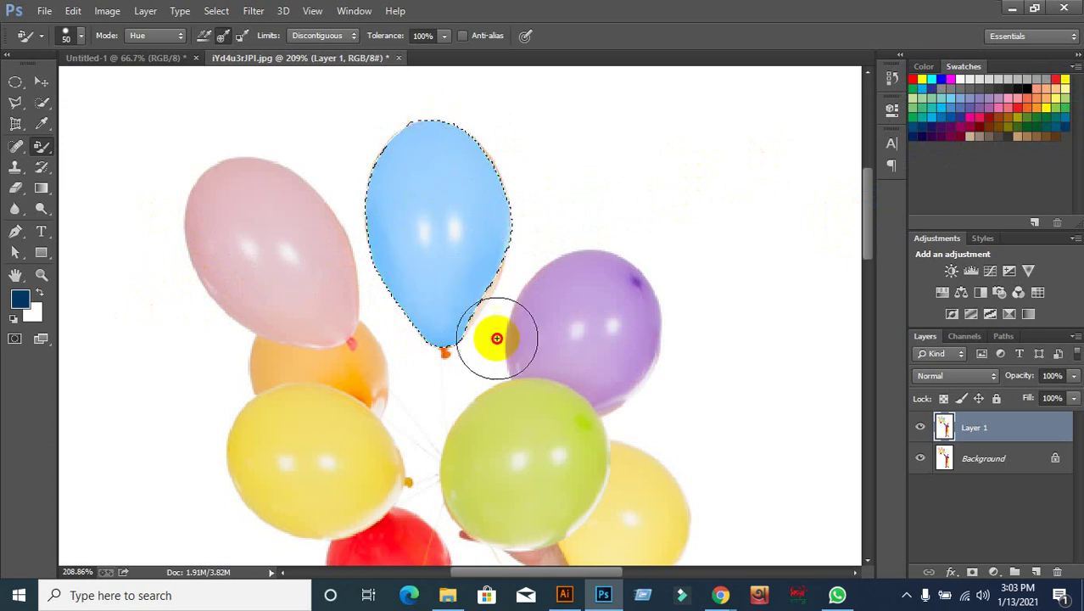
pyautogui.click(463, 36)
pyautogui.moveTo(471, 129)
pyautogui.mouseDown()
pyautogui.moveTo(433, 119)
pyautogui.moveTo(423, 158)
pyautogui.mouseUp()
pyautogui.click(1039, 95)
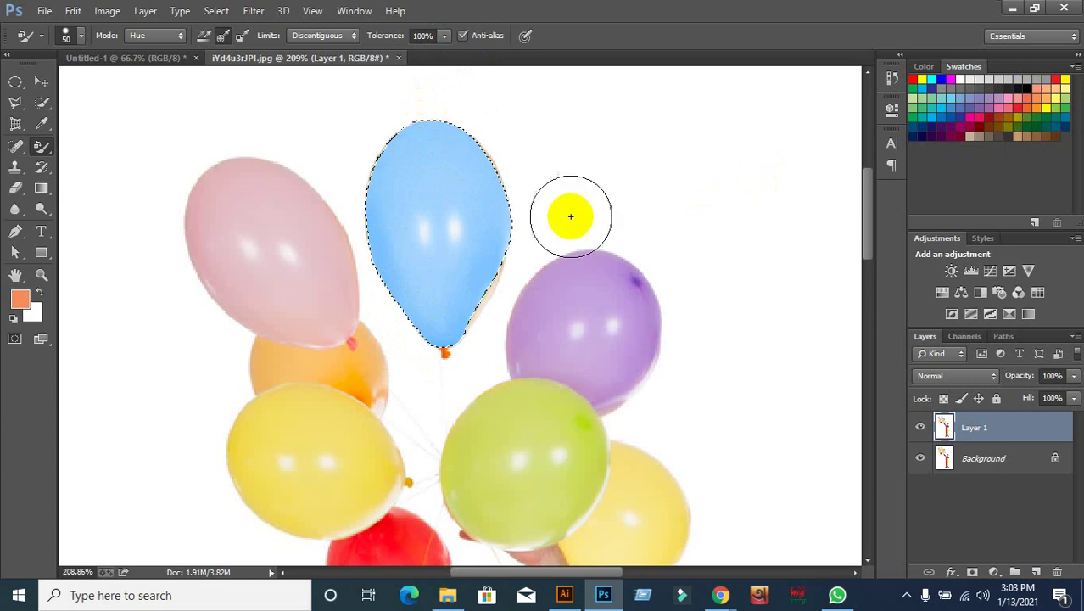
pyautogui.moveTo(501, 221)
pyautogui.mouseDown()
pyautogui.moveTo(474, 111)
pyautogui.moveTo(416, 213)
pyautogui.moveTo(404, 354)
pyautogui.moveTo(474, 233)
pyautogui.mouseUp()
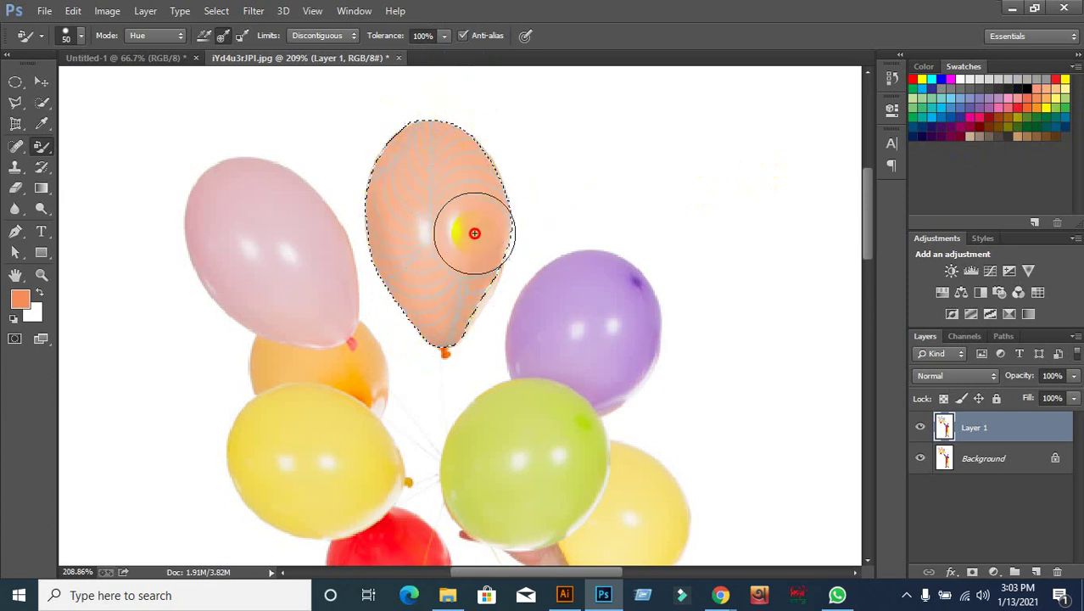
pyautogui.moveTo(391, 306)
pyautogui.mouseDown()
pyautogui.moveTo(417, 243)
pyautogui.moveTo(431, 139)
pyautogui.moveTo(445, 187)
pyautogui.mouseUp()
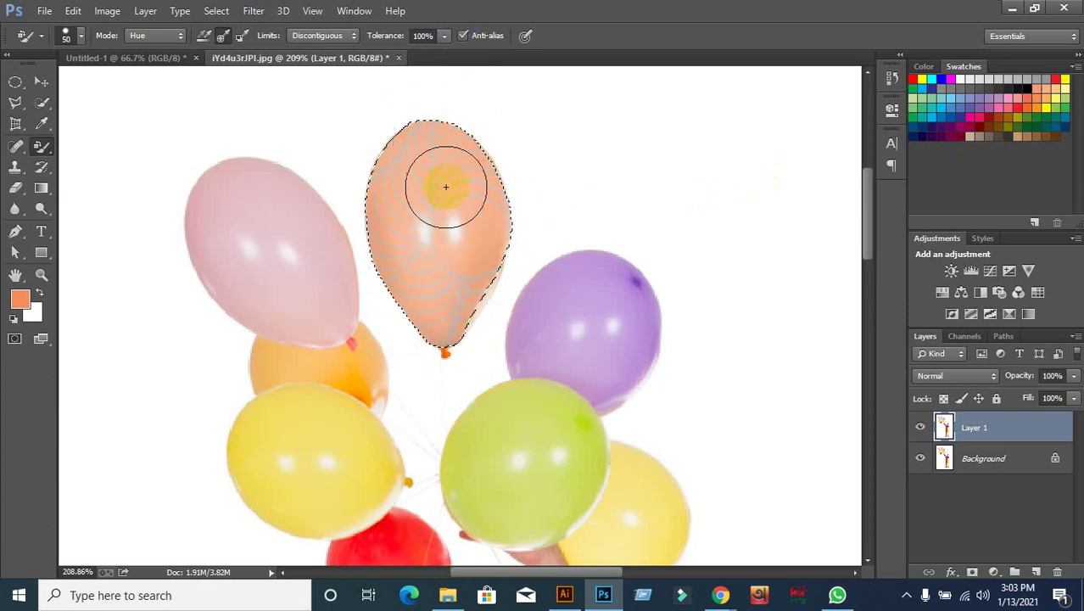
pyautogui.click(460, 38)
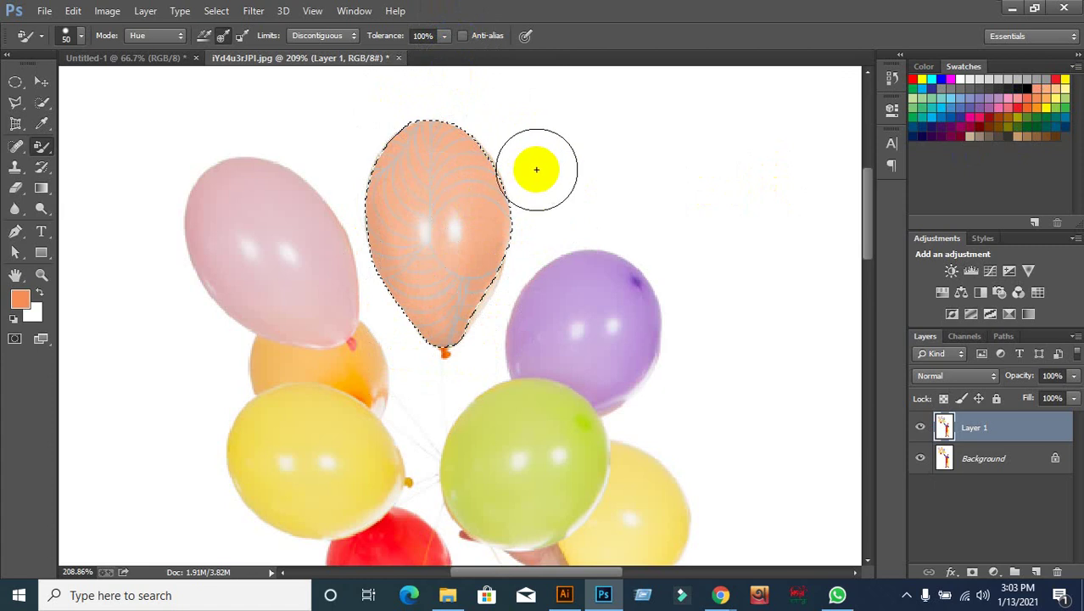
# Step: Undo back to the light-blue balloon and deselect with Ctrl+D
pyautogui.hotkey('ctrl', 'z')
pyautogui.scroll(-2, 608, 218)
pyautogui.scroll(-1, 608, 218)
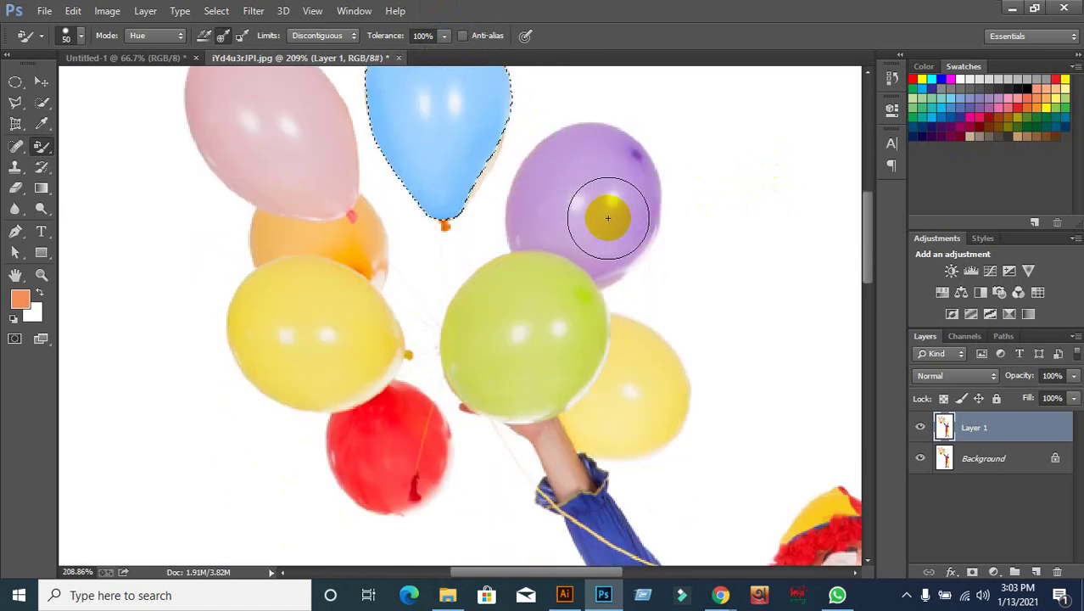
pyautogui.scroll(-1, 611, 215)
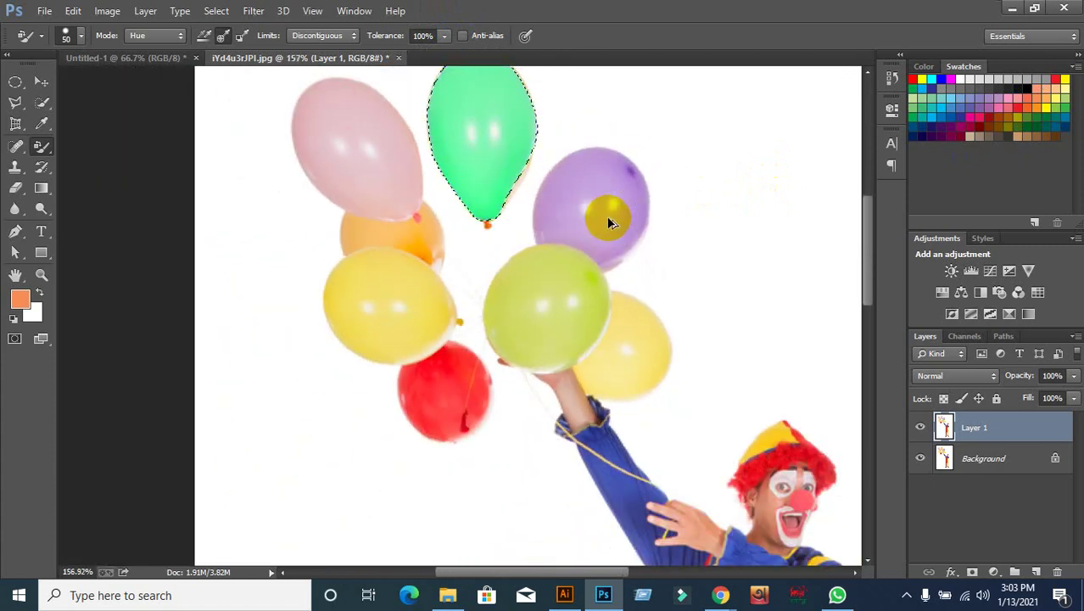
pyautogui.hotkey('ctrl', 'z')
pyautogui.hotkey('ctrl', 'd')
pyautogui.scroll(-4, 606, 217)
pyautogui.scroll(-1, 607, 217)
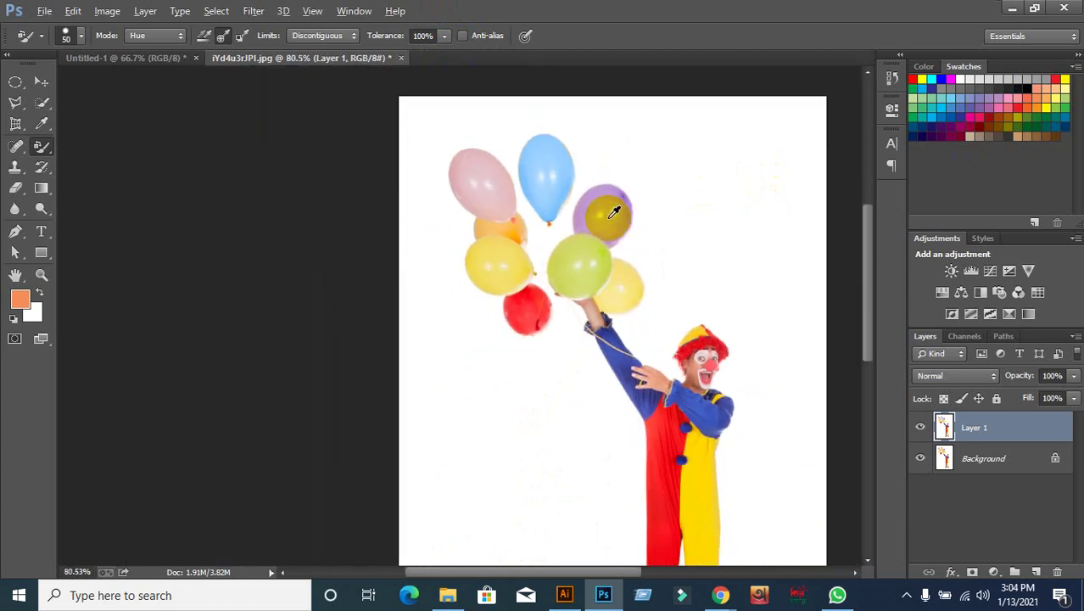
pyautogui.scroll(-2, 607, 216)
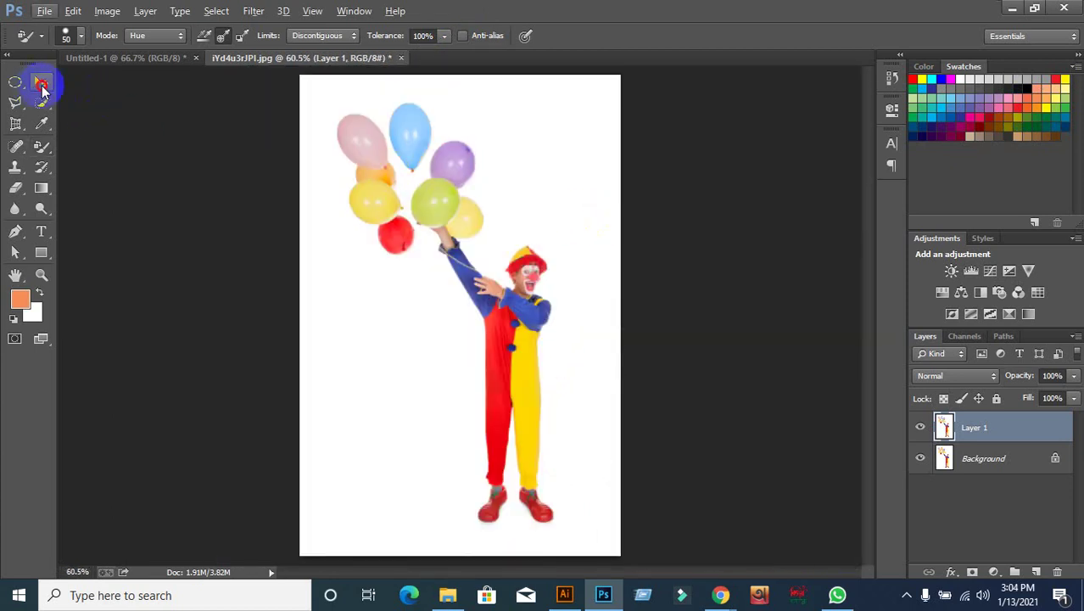
# Step: Switch to the Move tool, revert the balloon to orange with Ctrl+Alt+Z, and scroll to the clown's legs
pyautogui.click(42, 82)
pyautogui.hotkey('ctrl', 'alt', 'z')
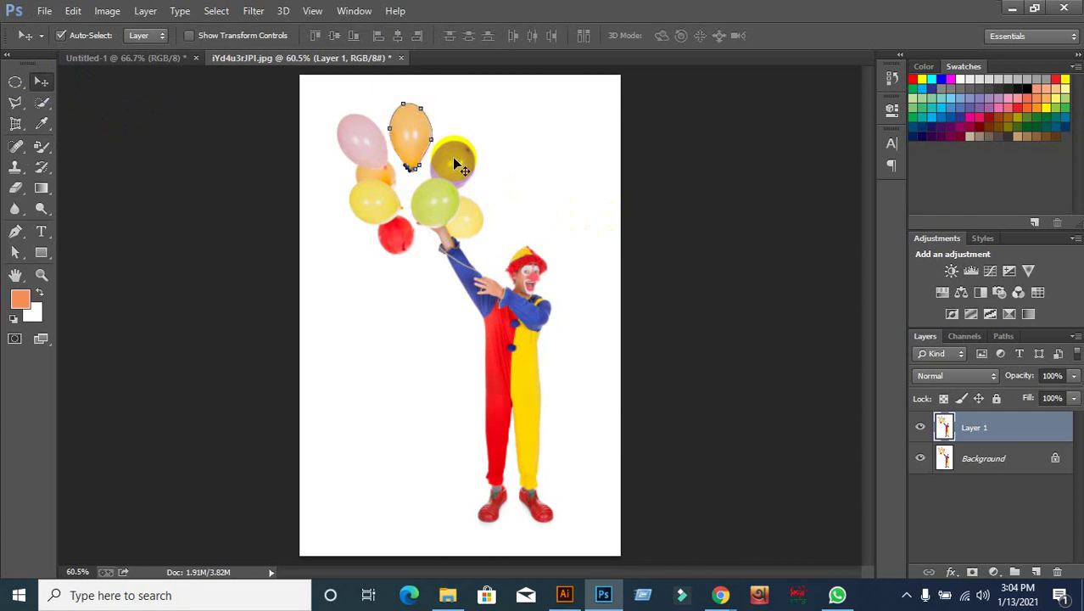
pyautogui.moveTo(454, 162); pyautogui.dragTo(537, 126)
pyautogui.scroll(1, 531, 211)
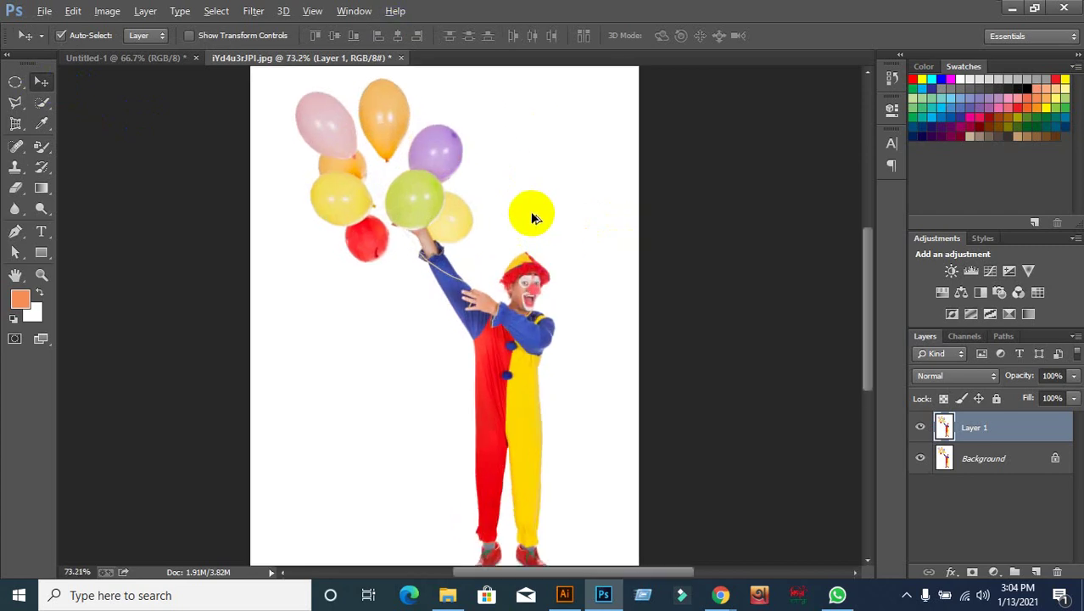
pyautogui.scroll(-2, 530, 211)
pyautogui.scroll(-1, 527, 209)
pyautogui.moveTo(527, 209); pyautogui.dragTo(519, 311)
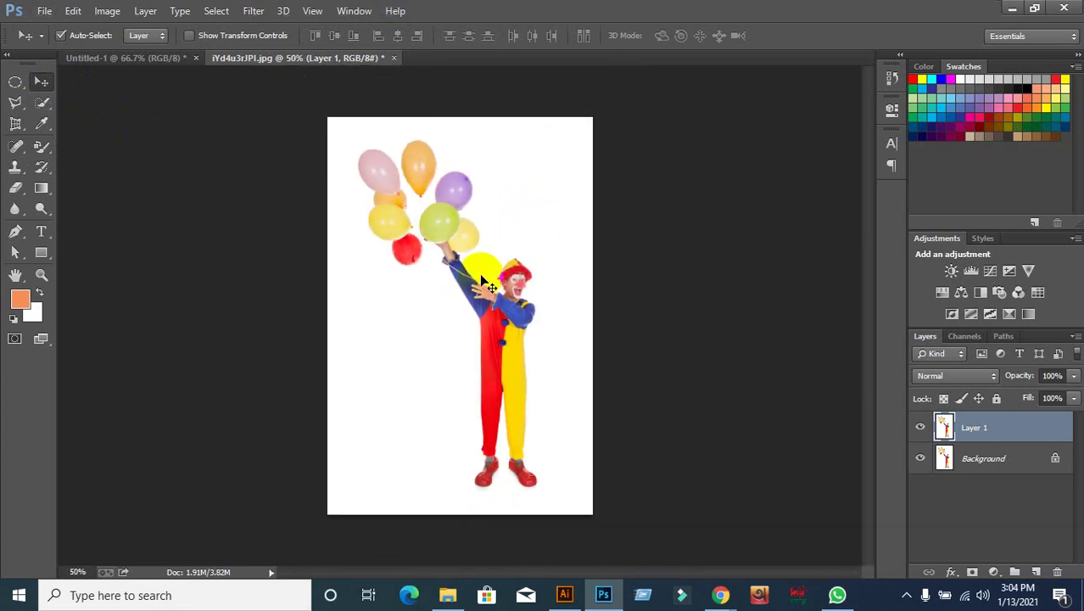
pyautogui.scroll(1, 520, 311)
pyautogui.scroll(1, 519, 312)
pyautogui.scroll(2, 524, 307)
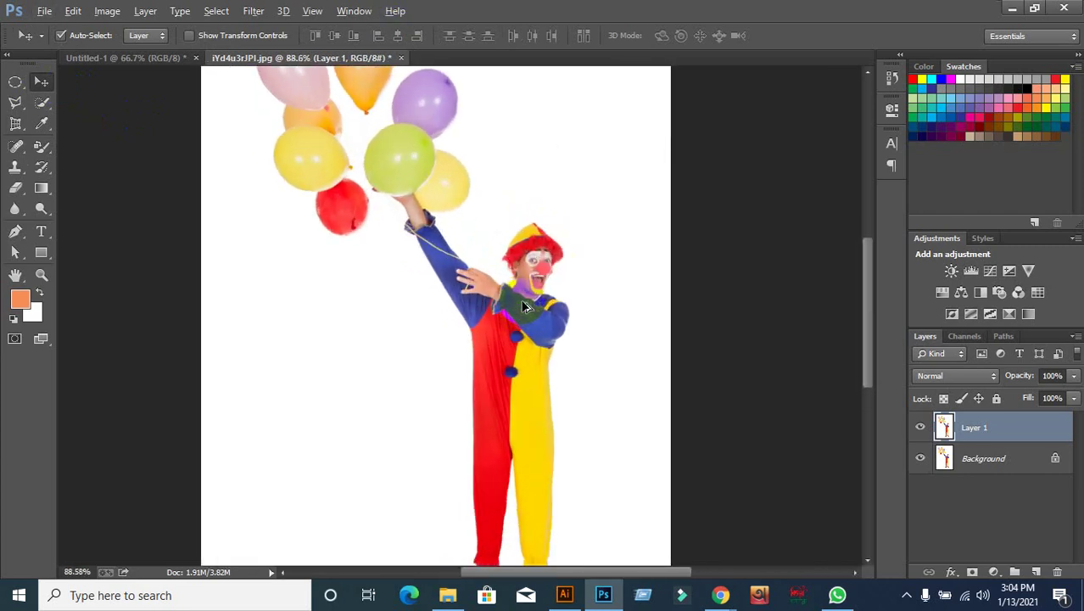
pyautogui.scroll(-3, 524, 308)
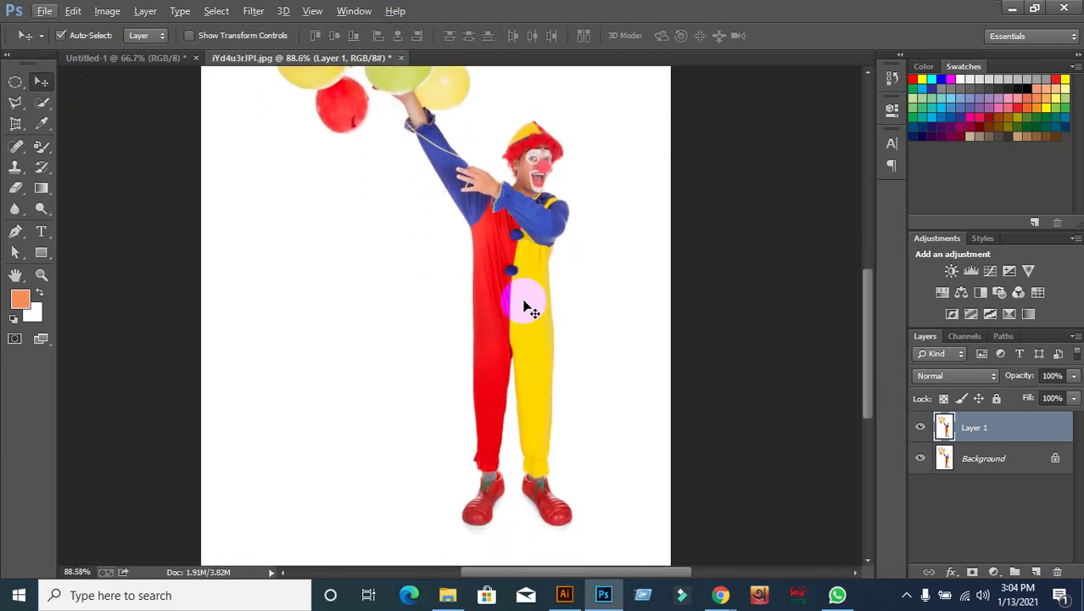
# Step: With the Color Replacement brush in bright green, paint the red costume half and lower-left leg and shoe
pyautogui.click(42, 155)
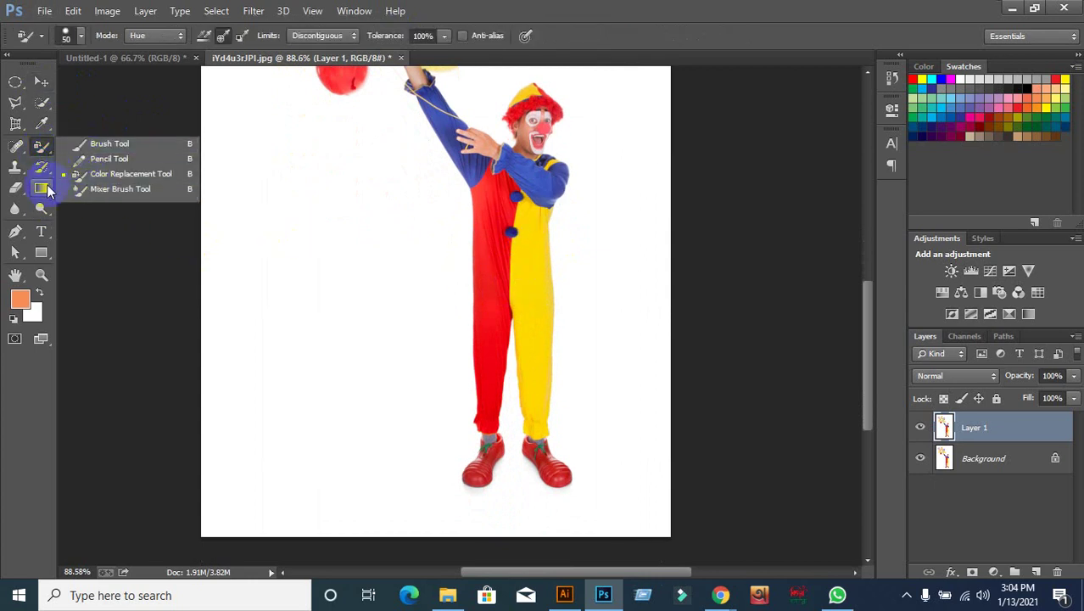
pyautogui.click(43, 172)
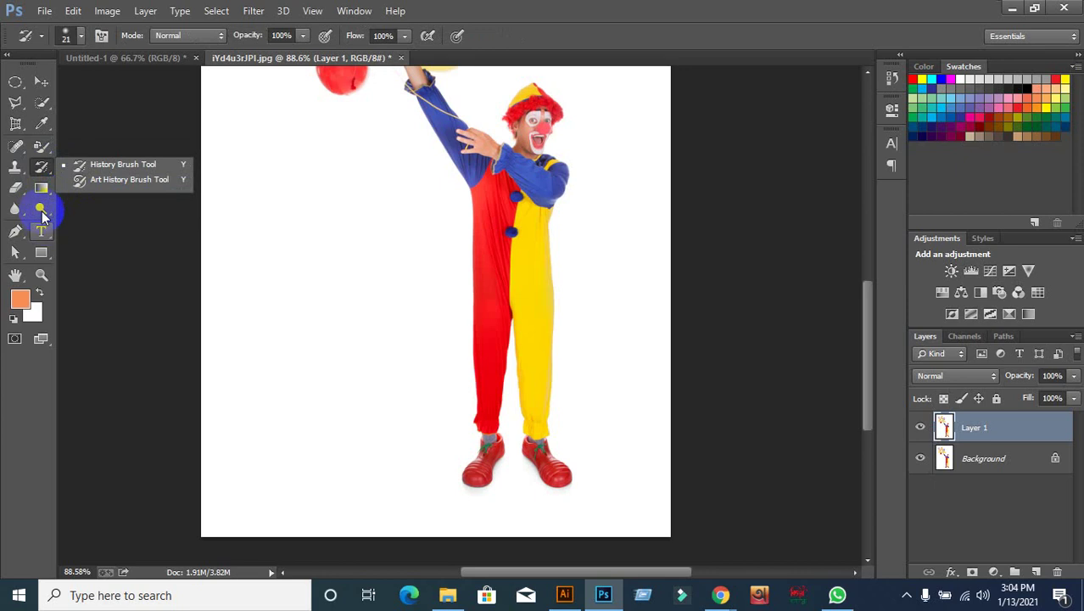
pyautogui.click(46, 145)
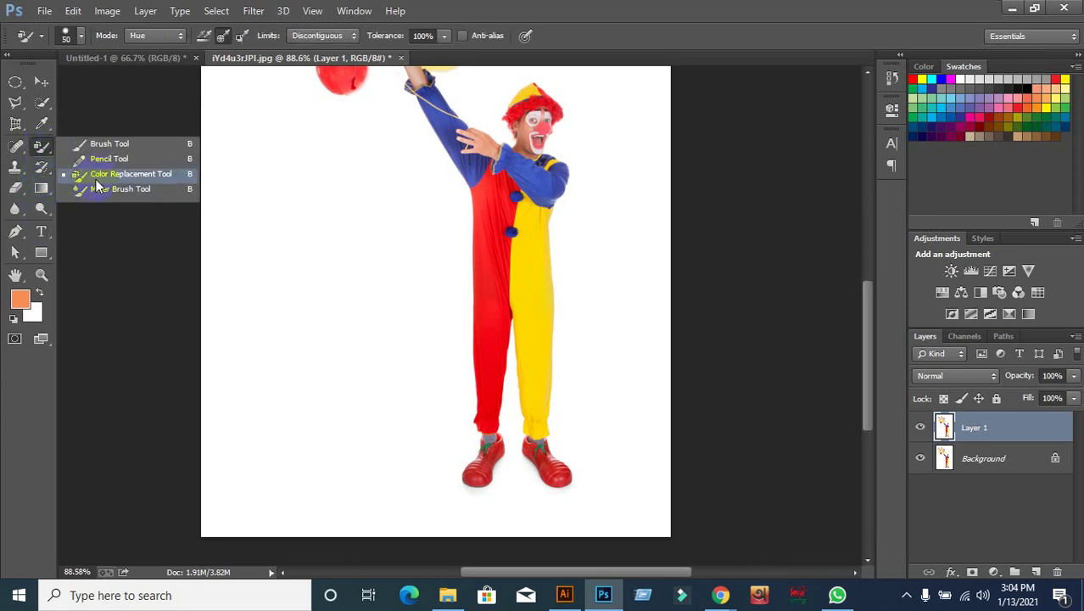
pyautogui.click(93, 174)
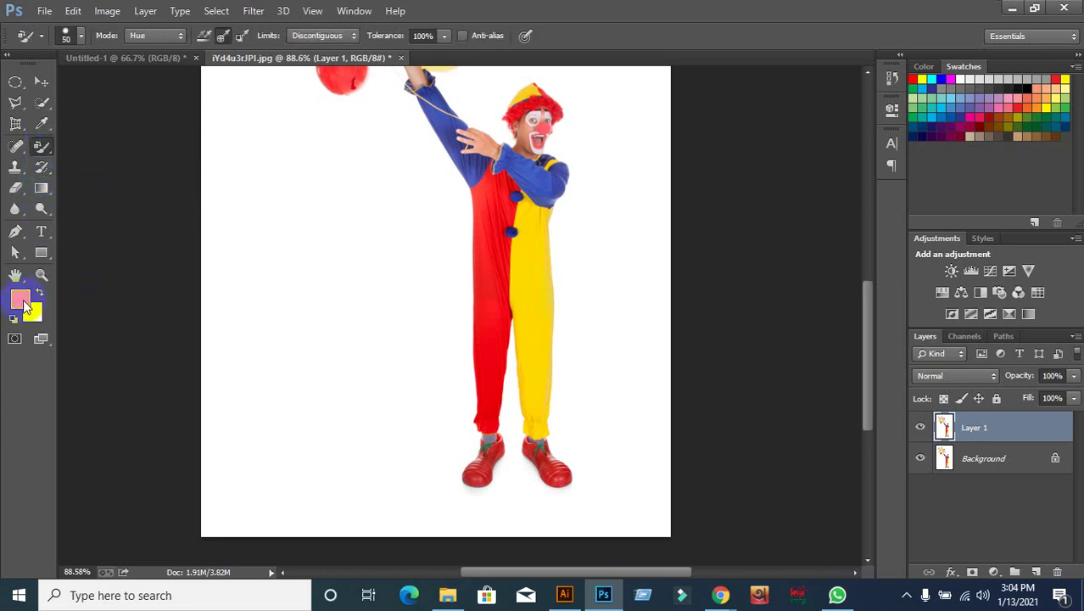
pyautogui.click(24, 303)
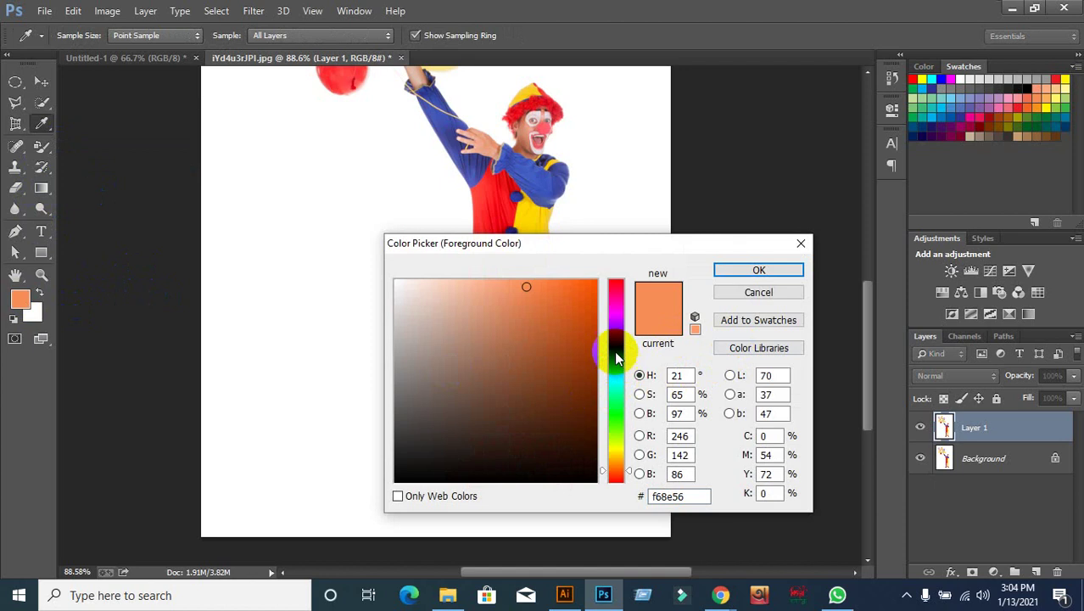
pyautogui.click(616, 429)
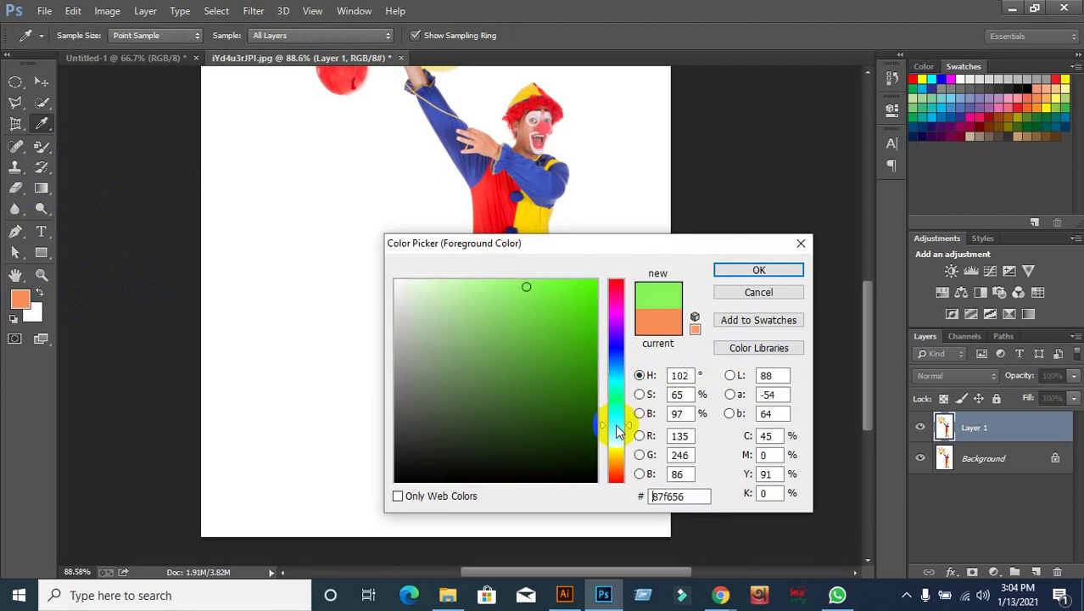
pyautogui.click(765, 269)
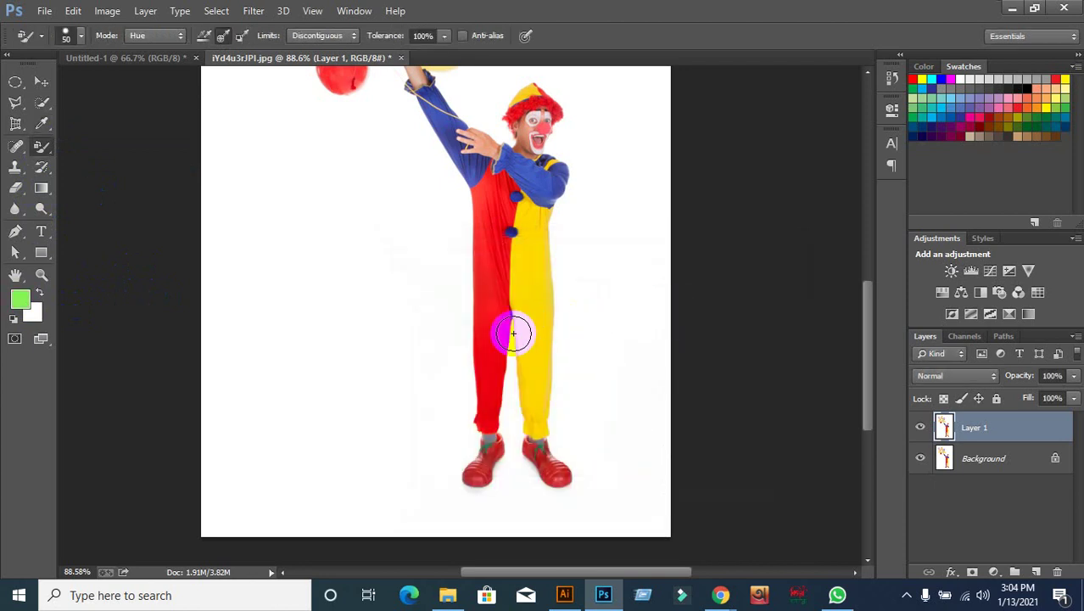
pyautogui.press(']')
pyautogui.press(']')
pyautogui.moveTo(495, 358); pyautogui.dragTo(499, 196)
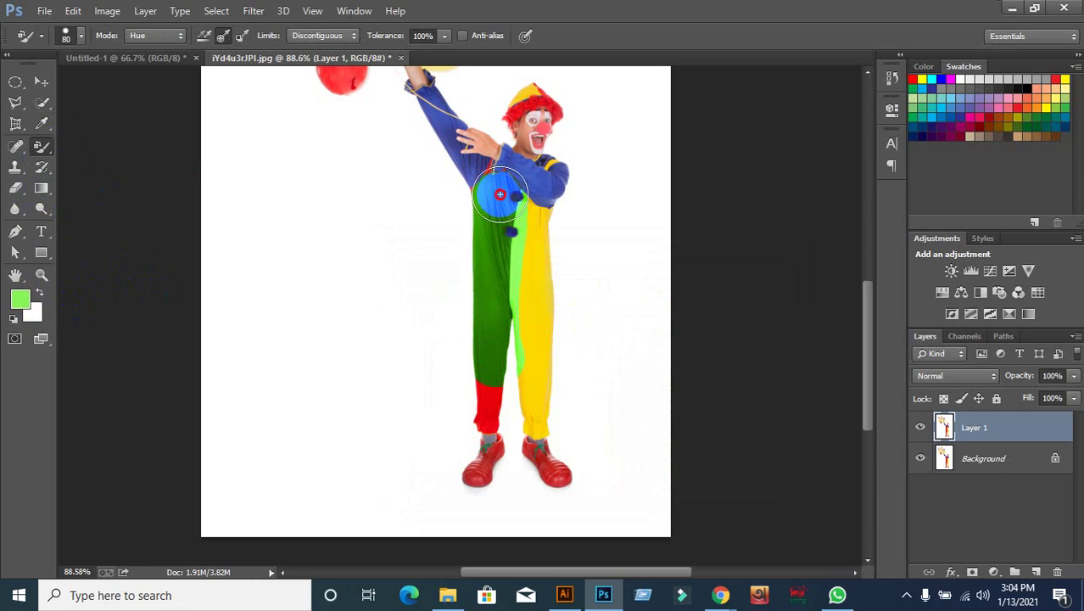
pyautogui.moveTo(498, 182)
pyautogui.mouseDown()
pyautogui.moveTo(486, 478)
pyautogui.moveTo(551, 472)
pyautogui.moveTo(545, 456)
pyautogui.moveTo(532, 475)
pyautogui.moveTo(467, 476)
pyautogui.moveTo(395, 450)
pyautogui.mouseUp()
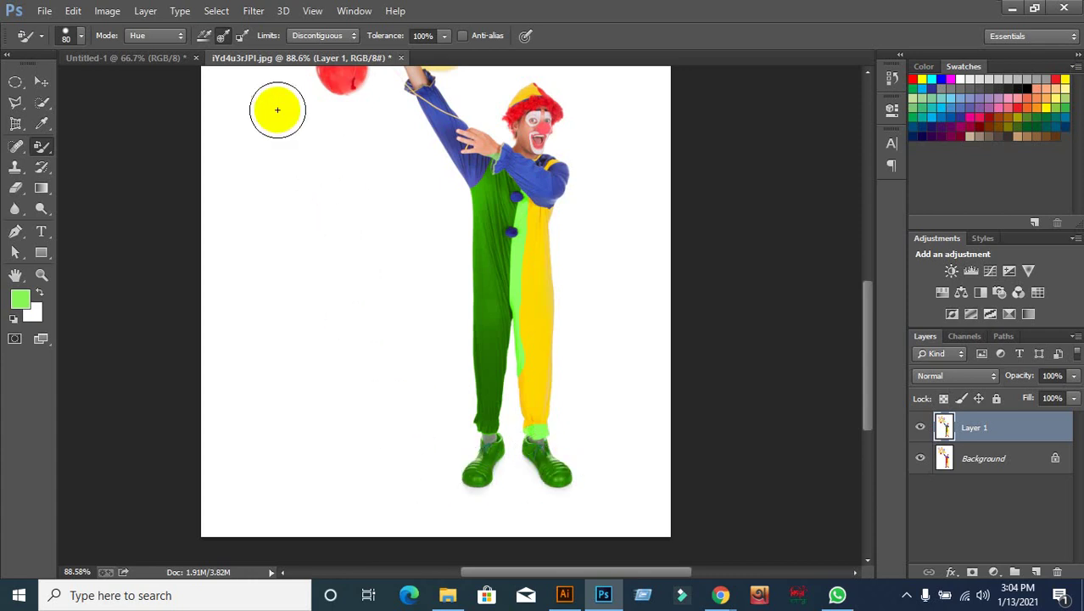
# Step: Set sampling to Once, paint the yellow suit panel teal-blue, then undo back to red and yellow
pyautogui.click(223, 36)
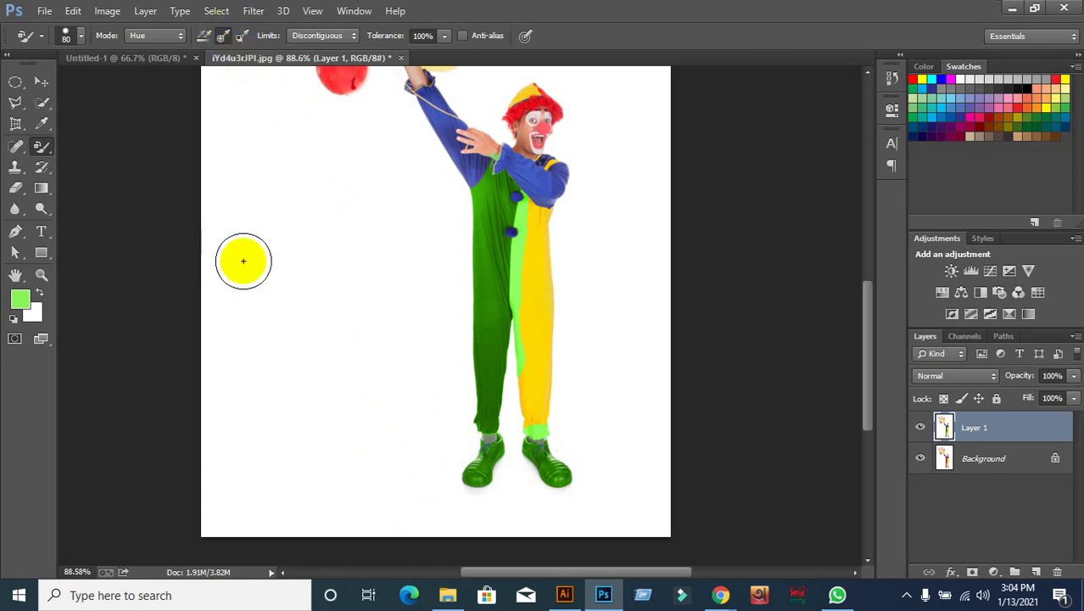
pyautogui.click(89, 221)
pyautogui.click(498, 323)
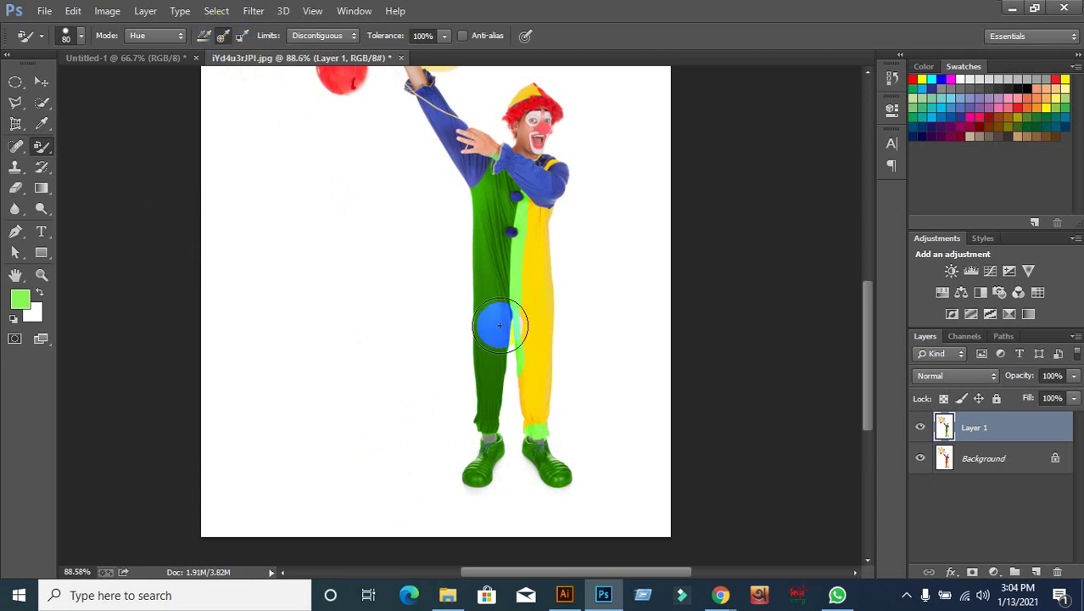
pyautogui.click(34, 312)
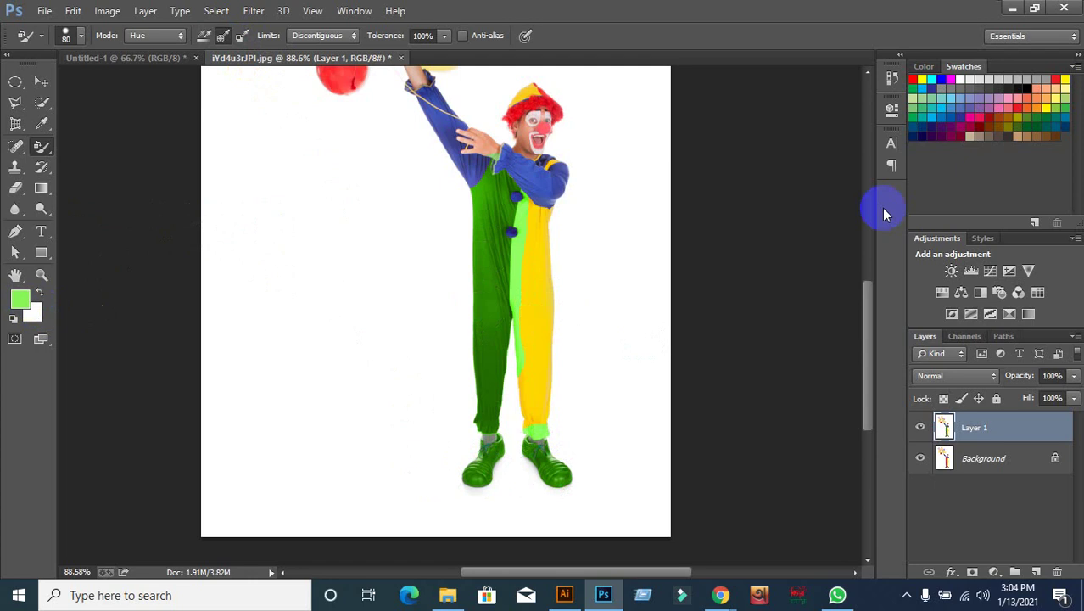
pyautogui.click(1072, 112)
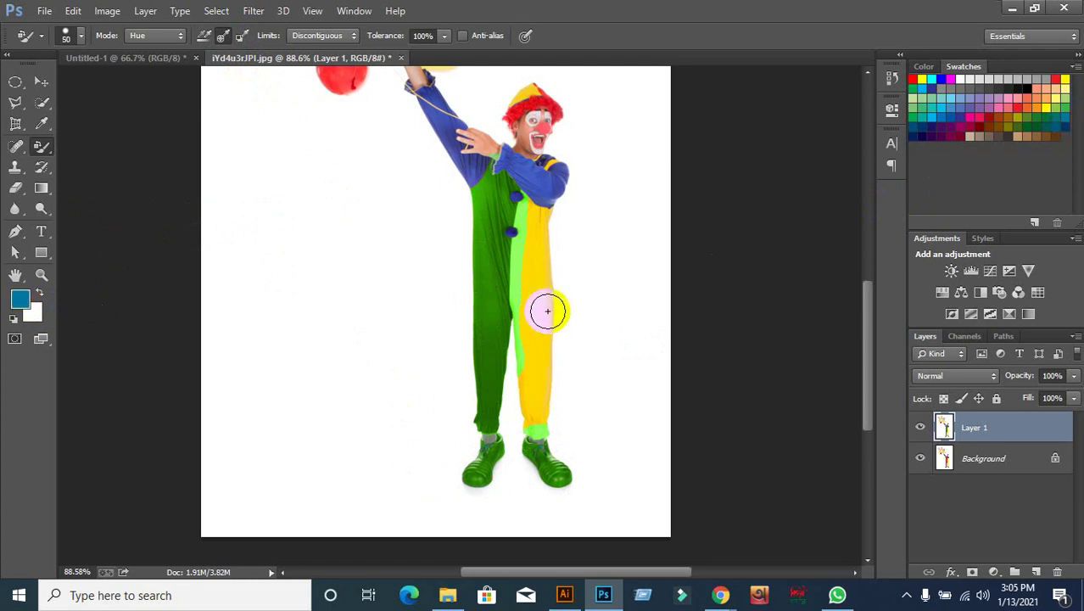
pyautogui.moveTo(544, 316)
pyautogui.mouseDown()
pyautogui.moveTo(534, 221)
pyautogui.moveTo(537, 431)
pyautogui.moveTo(537, 383)
pyautogui.moveTo(523, 363)
pyautogui.moveTo(547, 477)
pyautogui.mouseUp()
pyautogui.hotkey('ctrl', 'z')
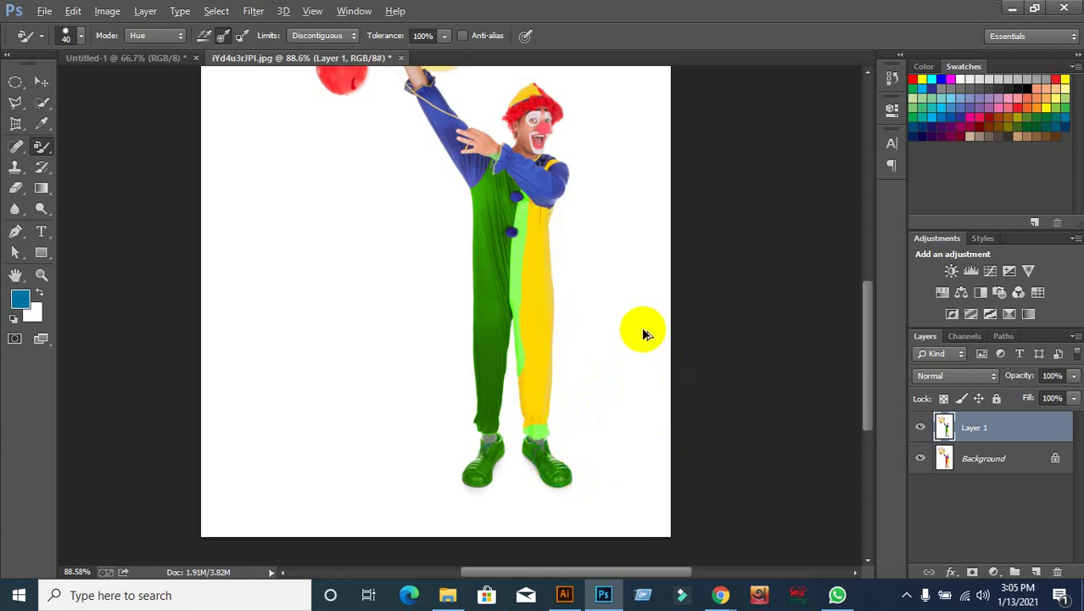
pyautogui.hotkey('ctrl', 'alt', 'z')
pyautogui.hotkey('ctrl', 'alt', 'z')
pyautogui.hotkey('ctrl', 'alt', 'z')
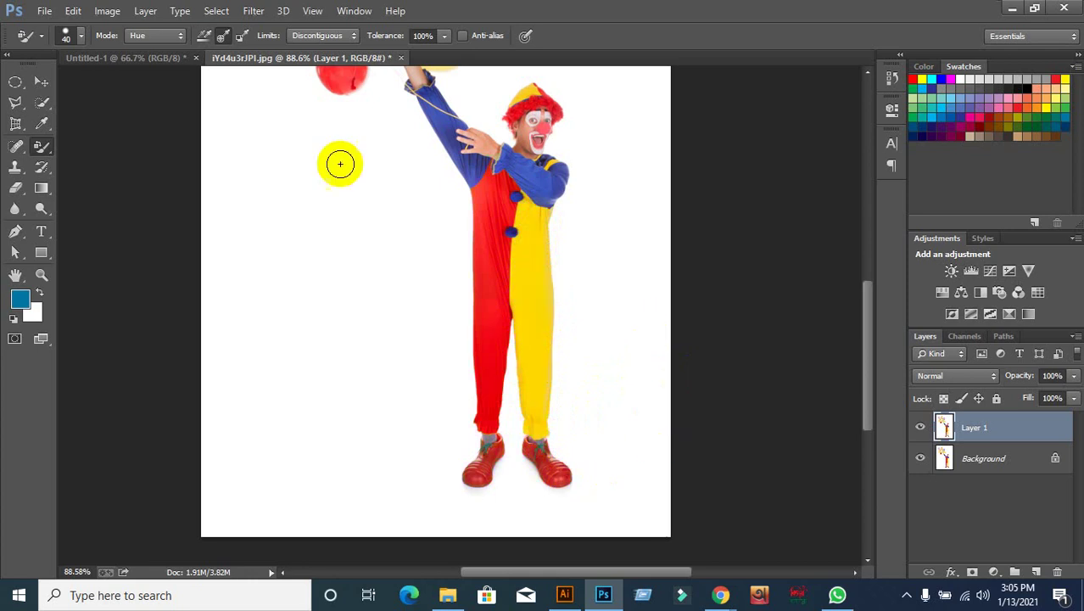
# Step: Try Replace Color by sampling the red costume leg, then close it unchanged
pyautogui.scroll(2, 327, 157)
pyautogui.click(108, 14)
pyautogui.moveTo(131, 52)
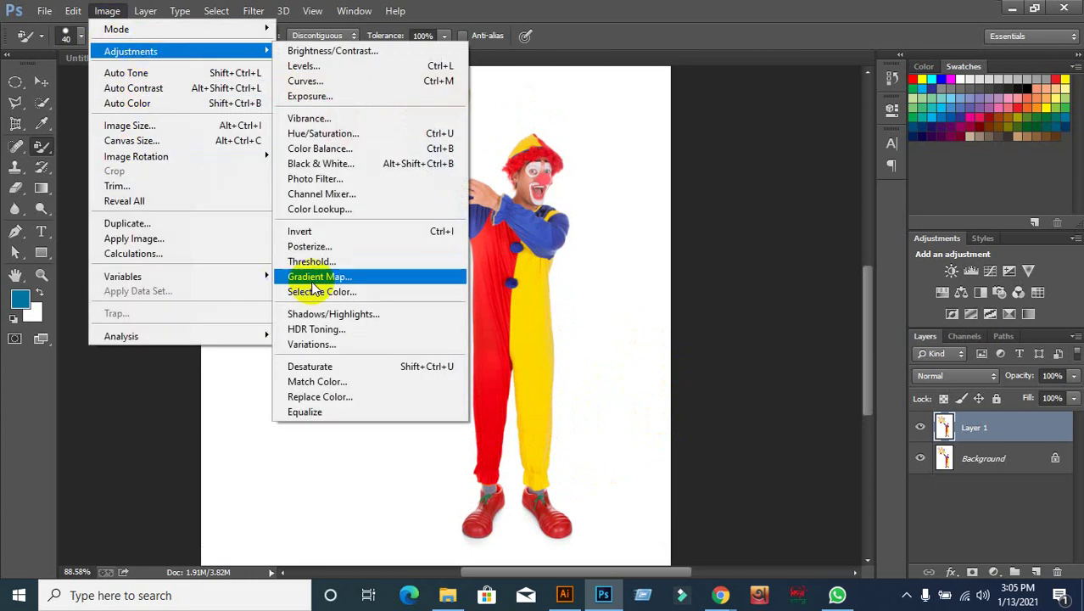
pyautogui.click(321, 397)
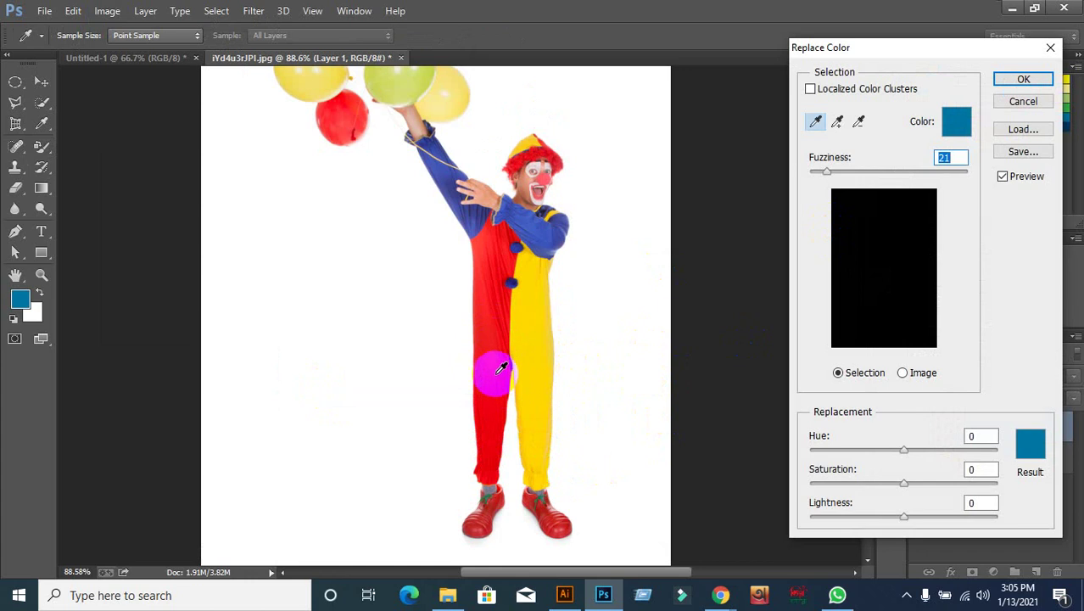
pyautogui.click(492, 246)
pyautogui.moveTo(496, 241); pyautogui.dragTo(499, 380)
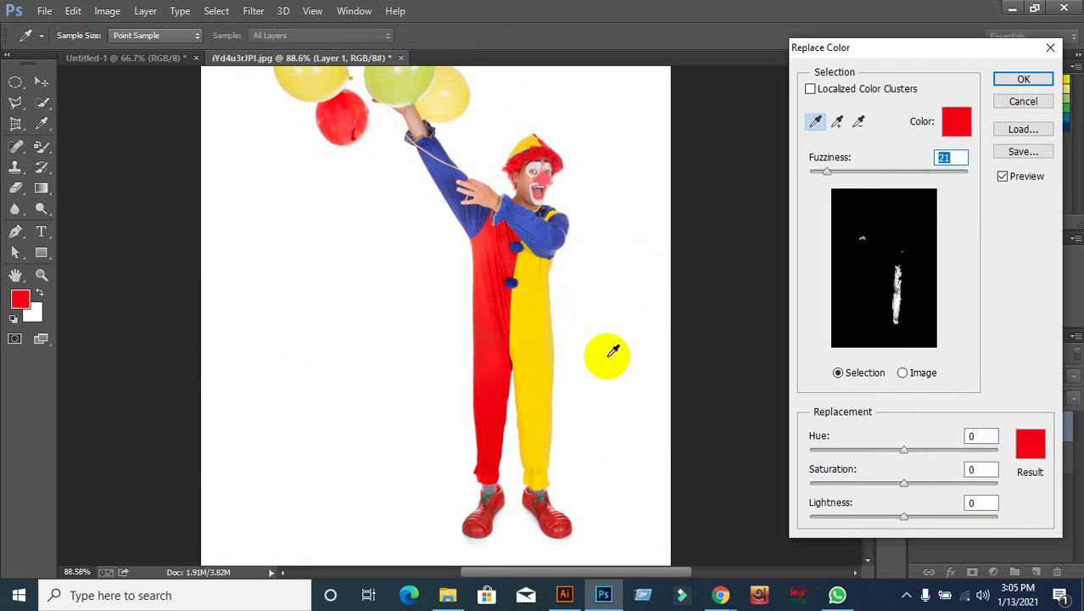
pyautogui.press('Escape')
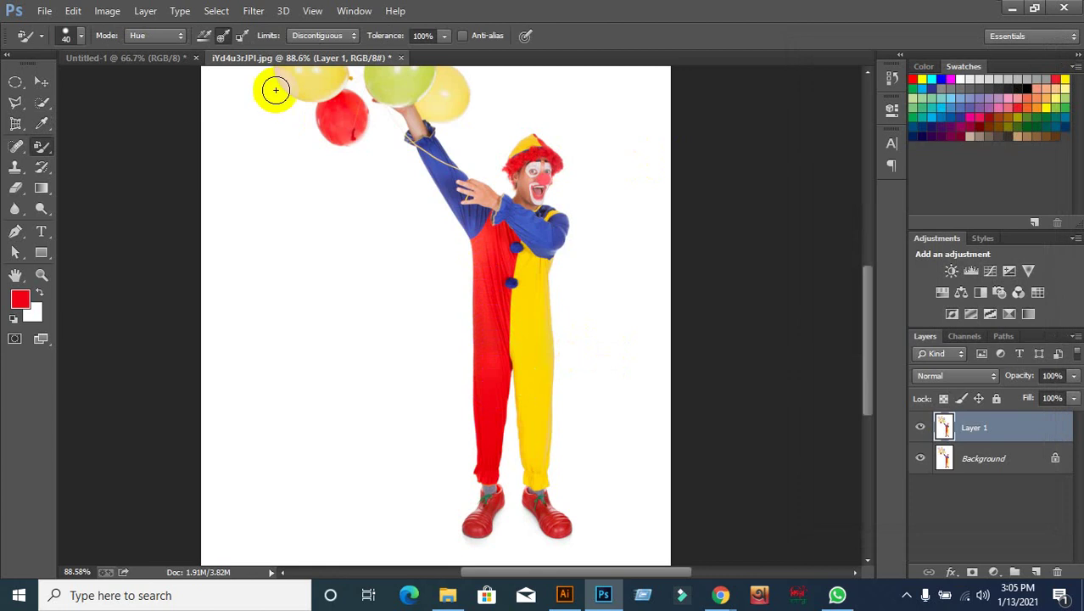
# Step: Reopen Replace Color and add the red chest, suit and leg shades to the sample
pyautogui.click(107, 10)
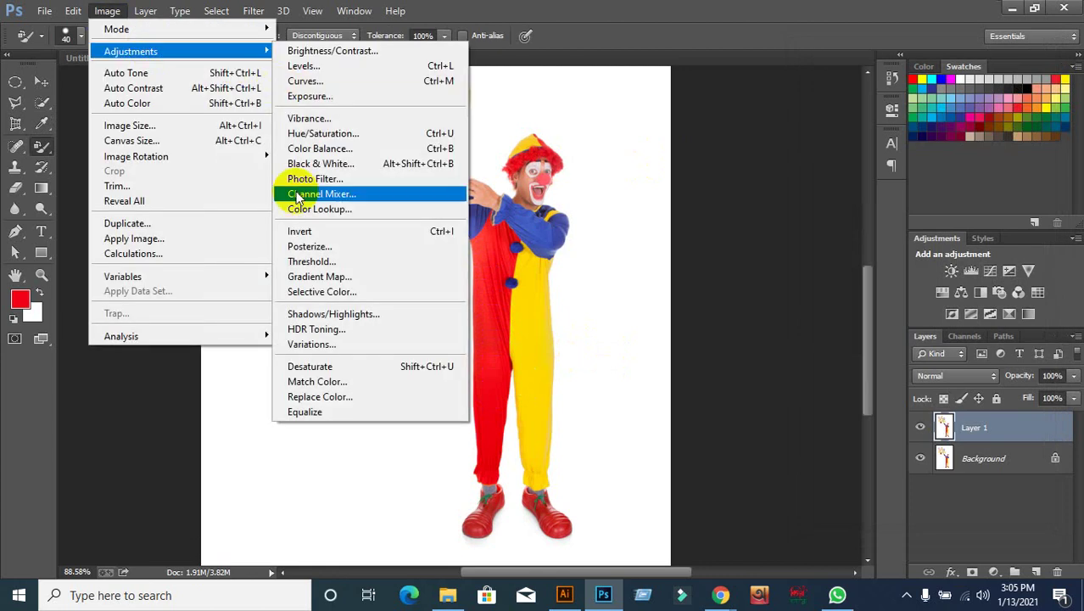
pyautogui.moveTo(131, 51)
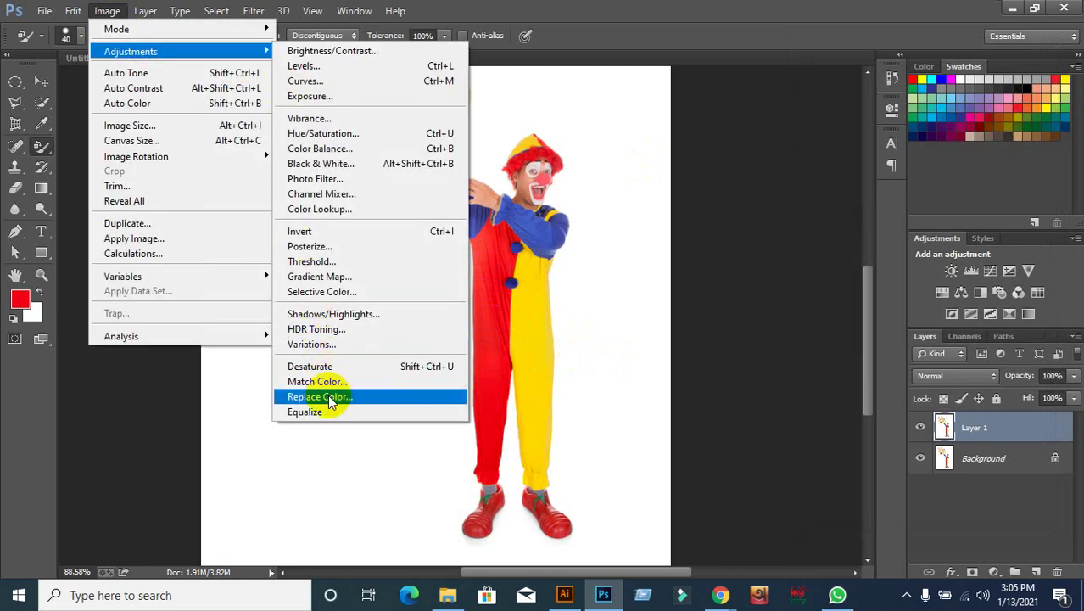
pyautogui.click(320, 398)
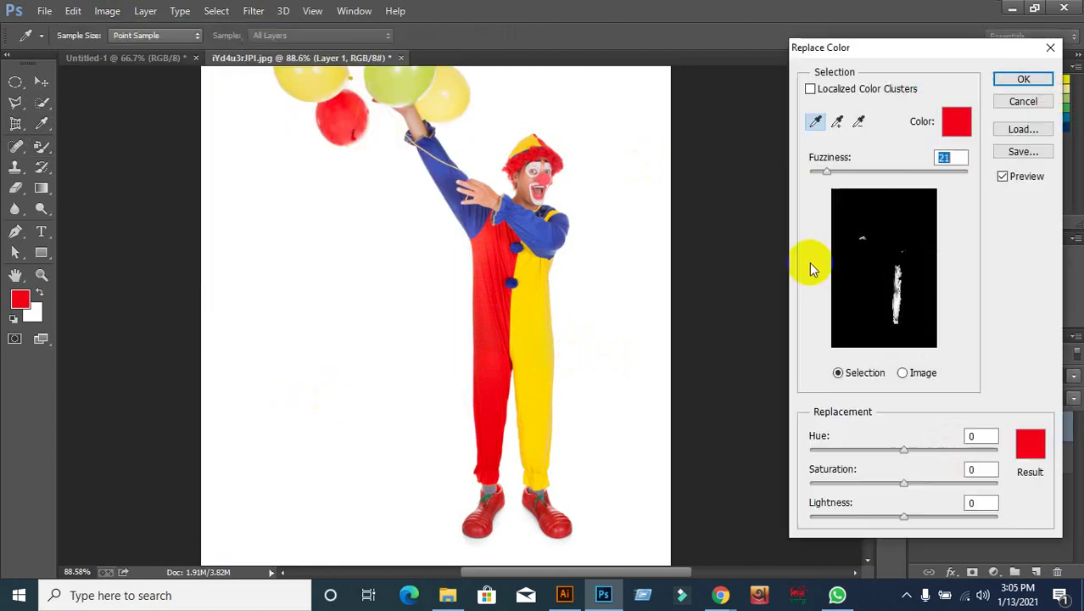
pyautogui.click(838, 124)
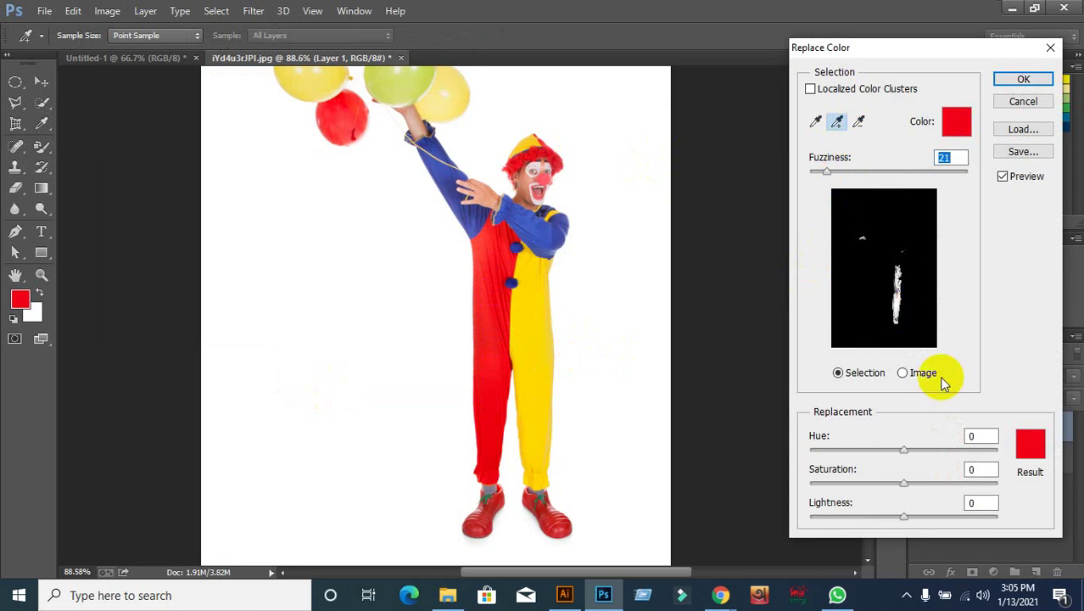
pyautogui.click(499, 251)
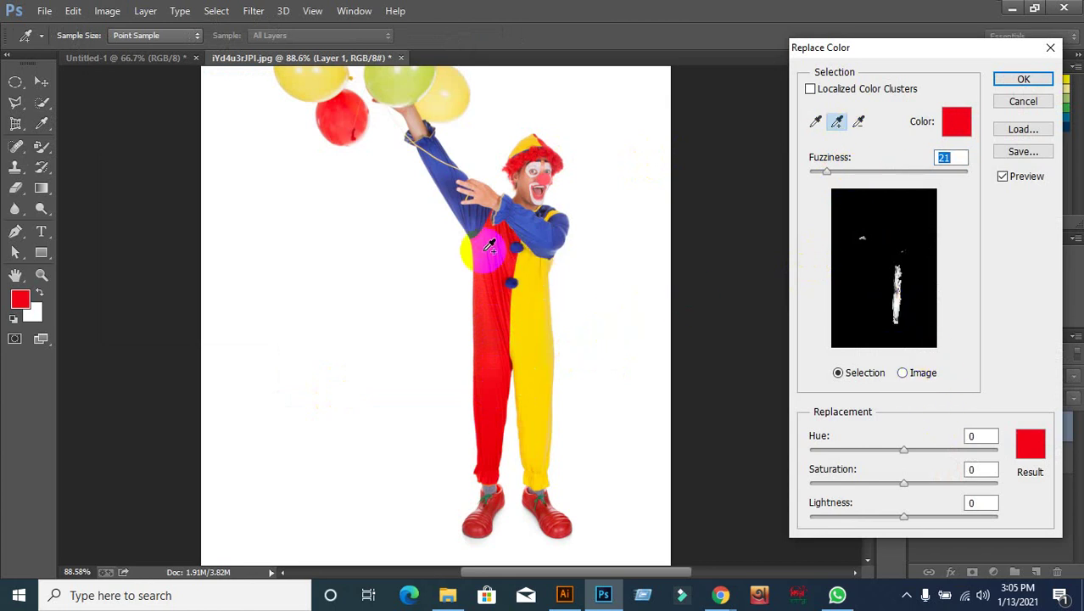
pyautogui.click(494, 292)
pyautogui.moveTo(494, 297)
pyautogui.mouseDown()
pyautogui.moveTo(488, 461)
pyautogui.moveTo(506, 503)
pyautogui.moveTo(558, 523)
pyautogui.moveTo(553, 151)
pyautogui.mouseUp()
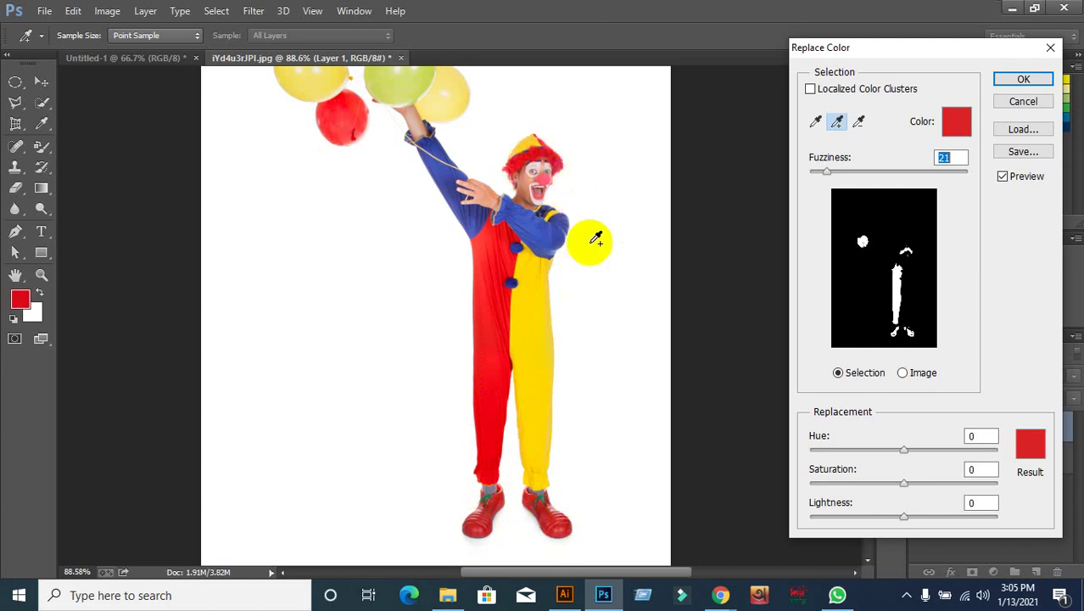
# Step: Preview the sampled reds replaced with teal, then with deeper reds
pyautogui.click(969, 469)
pyautogui.click(1030, 443)
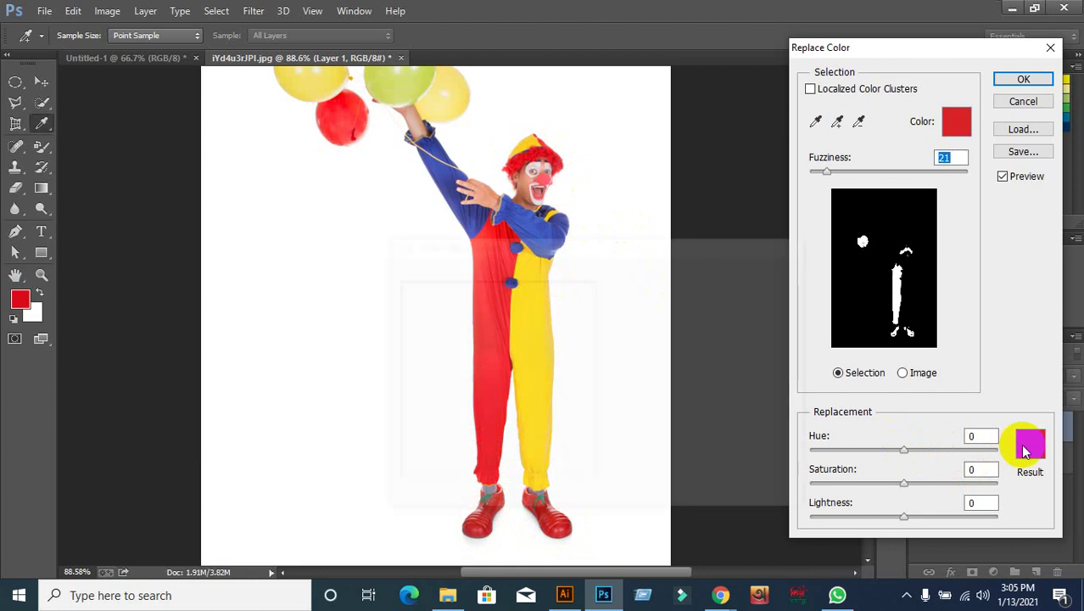
pyautogui.moveTo(605, 246); pyautogui.dragTo(843, 243)
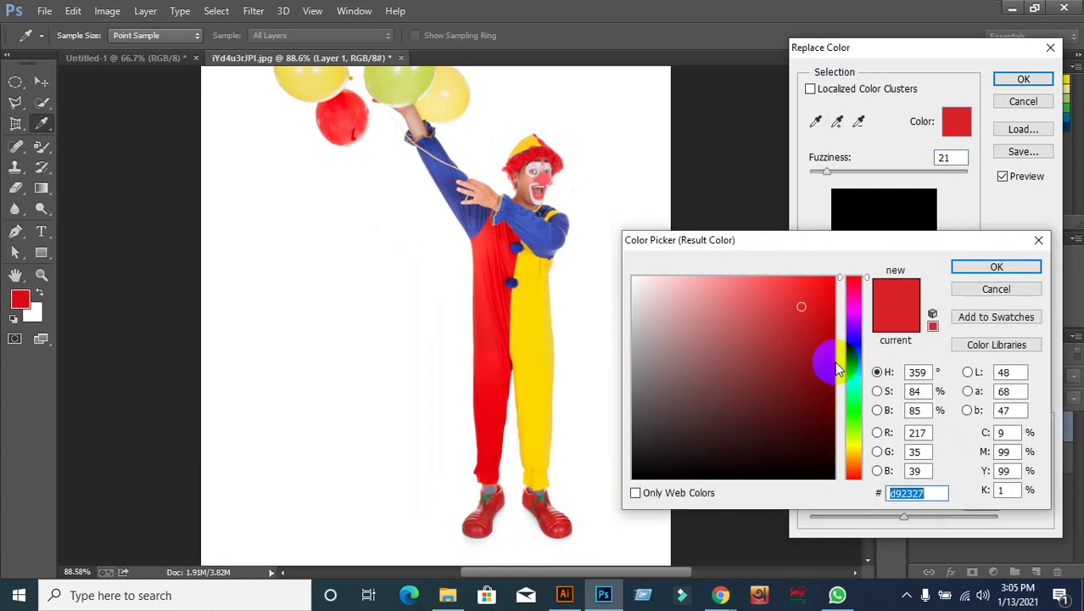
pyautogui.click(854, 388)
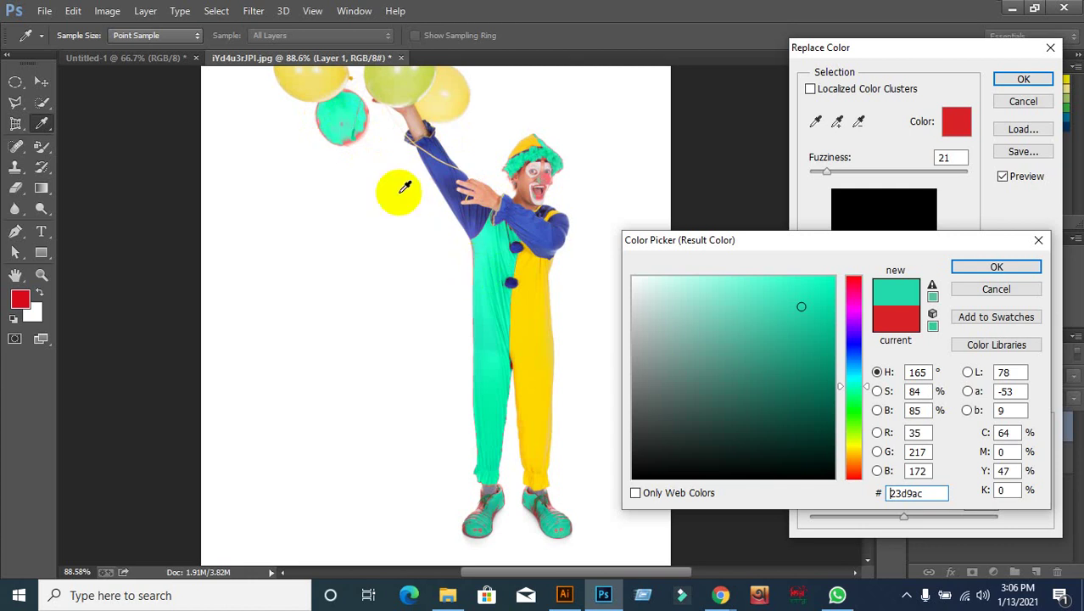
pyautogui.click(515, 265)
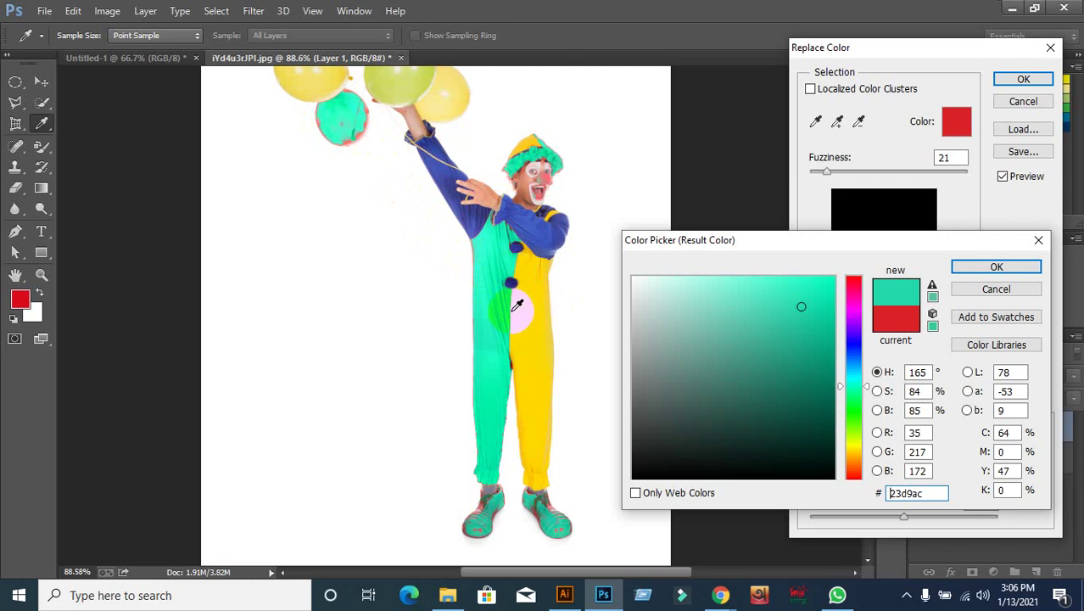
pyautogui.click(565, 523)
pyautogui.click(566, 520)
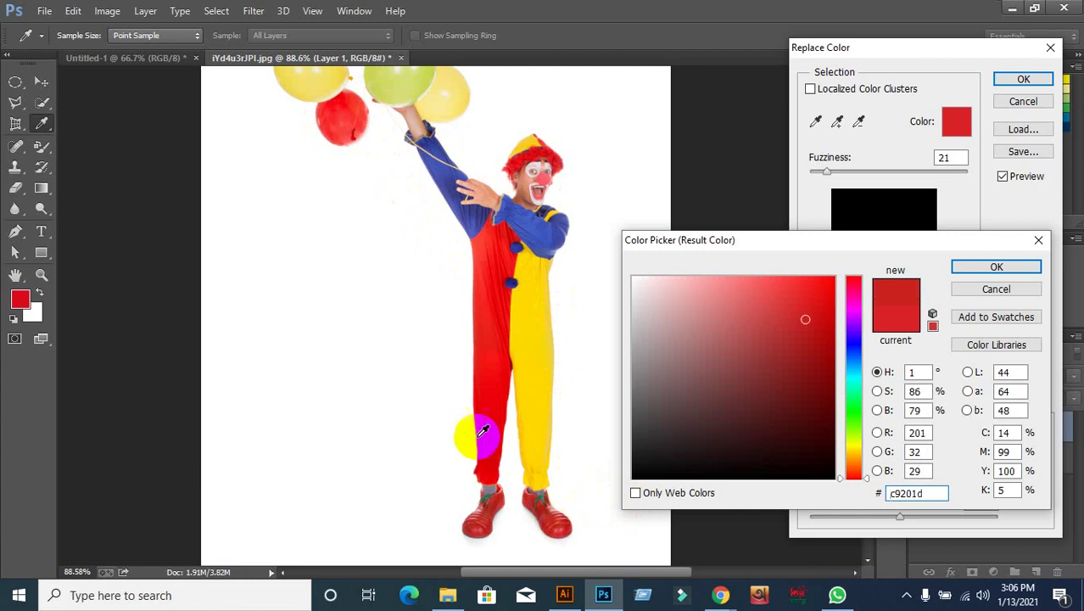
# Step: Cancel the Color Picker and Replace Color without applying, then select the Move tool
pyautogui.click(996, 290)
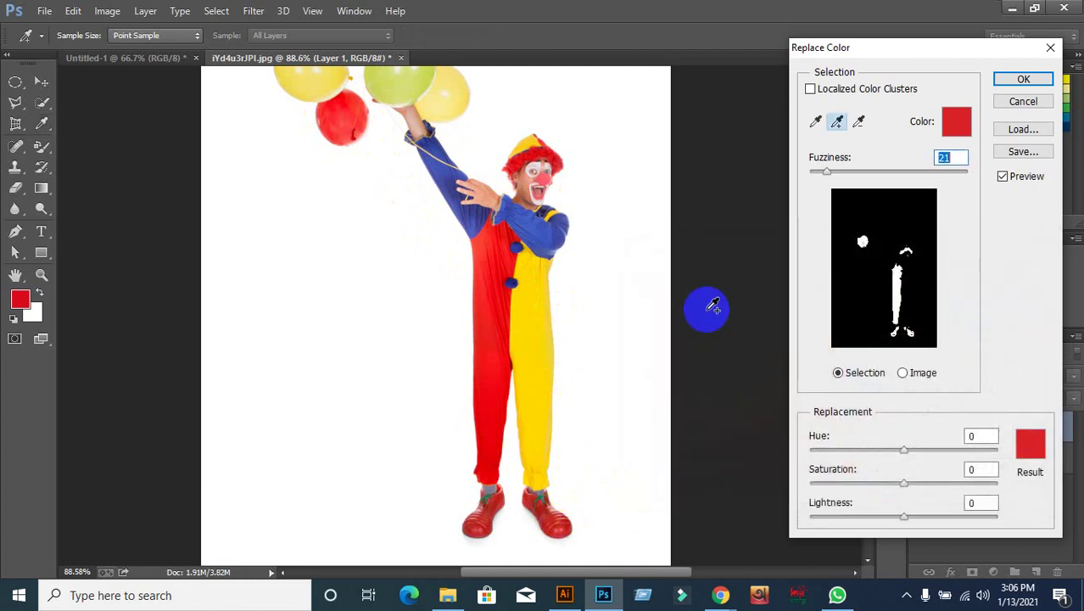
pyautogui.click(1036, 106)
pyautogui.scroll(2, 645, 262)
pyautogui.scroll(-1, 323, 271)
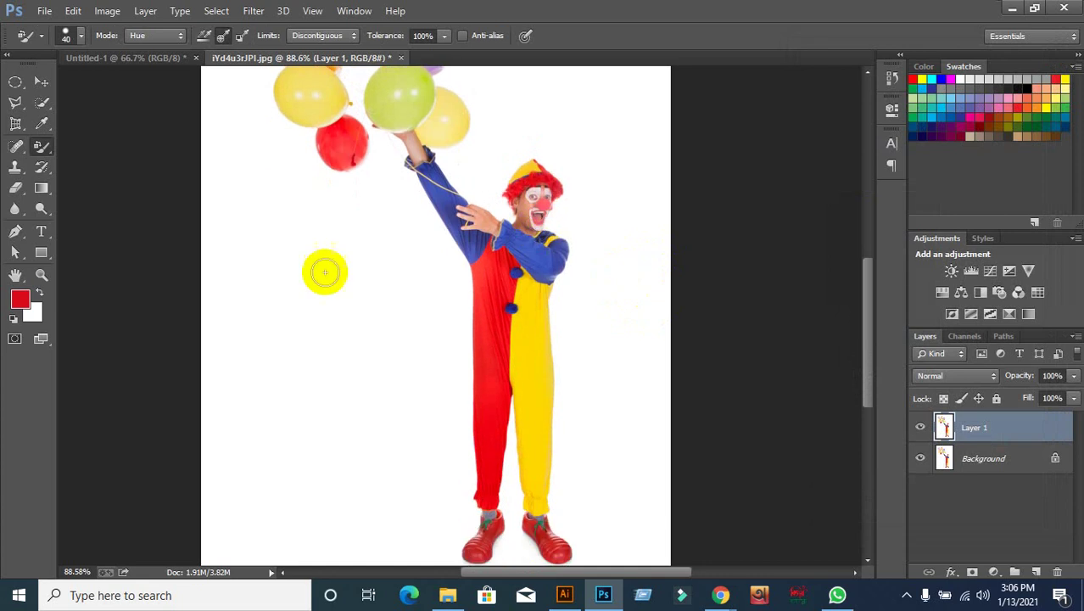
pyautogui.click(41, 81)
pyautogui.scroll(1, 315, 321)
# Step: Deselect the balloon's work path in the Paths panel and return to Layers
pyautogui.scroll(1, 316, 323)
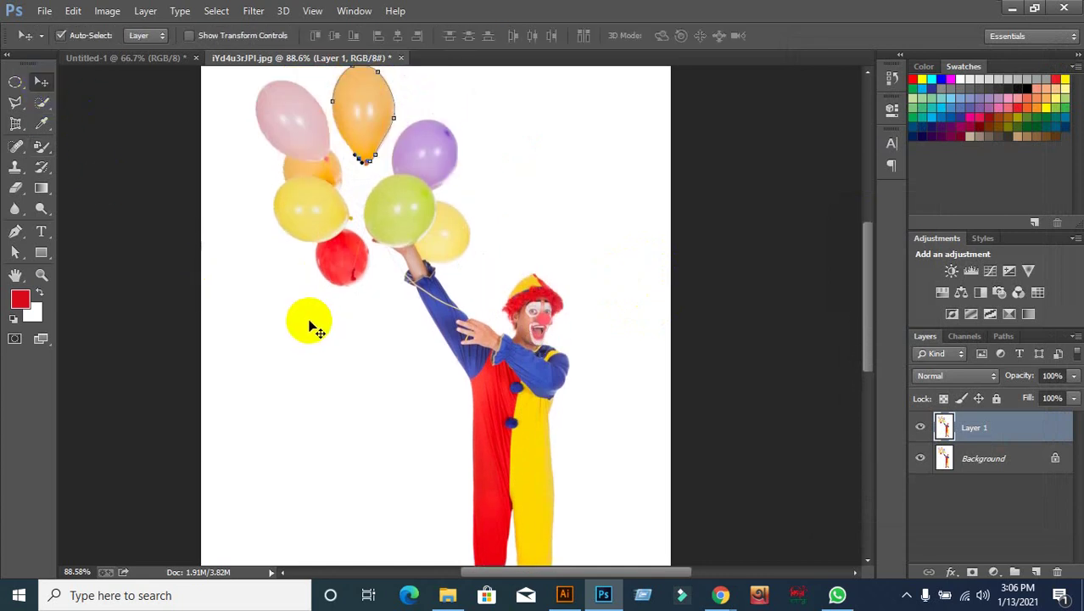
pyautogui.scroll(2, 330, 349)
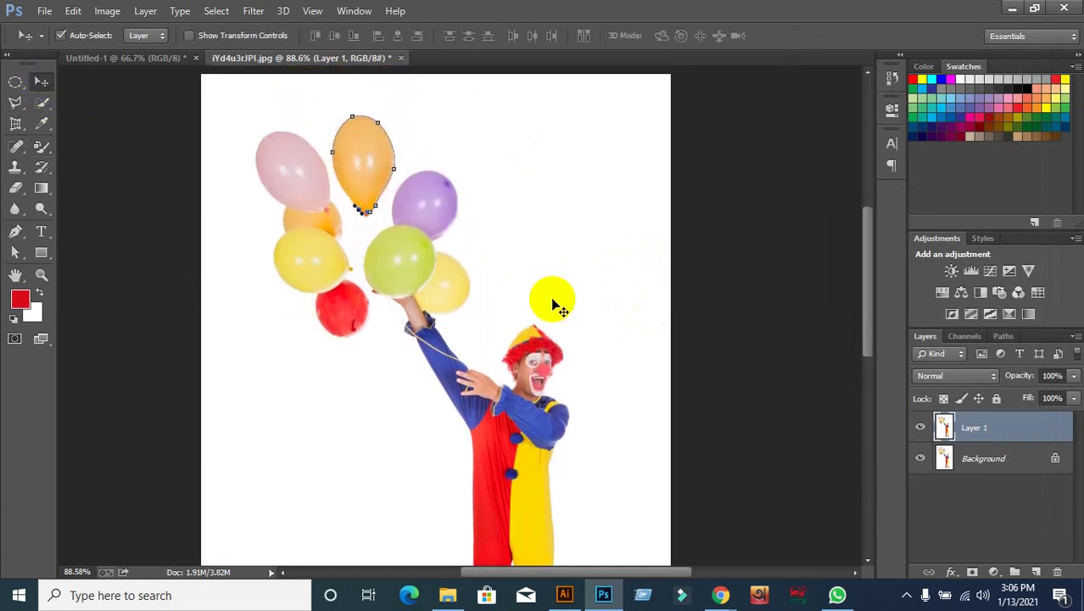
pyautogui.click(1005, 337)
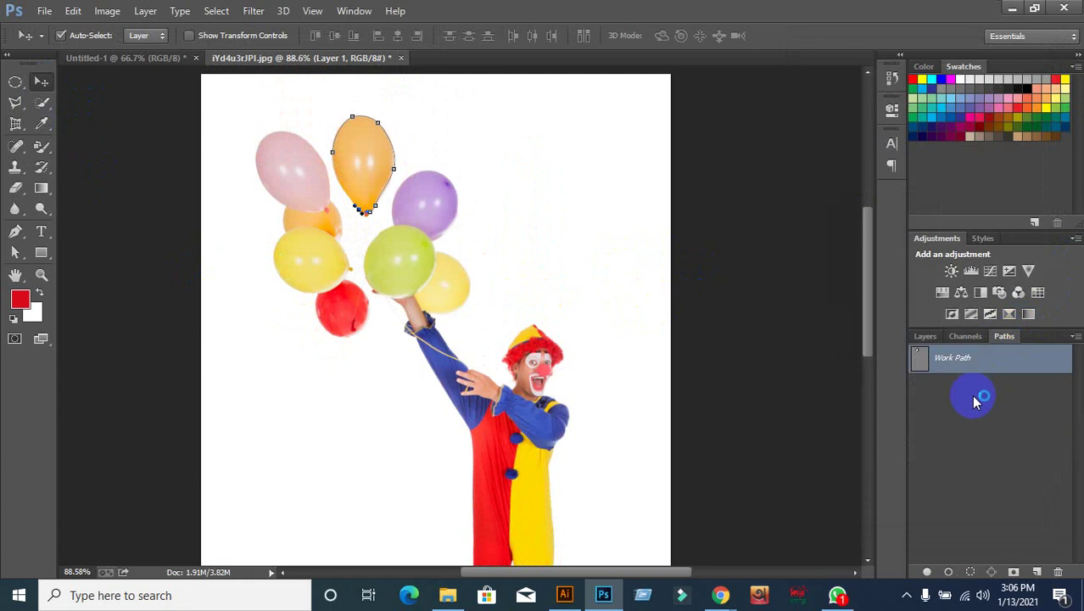
pyautogui.click(972, 395)
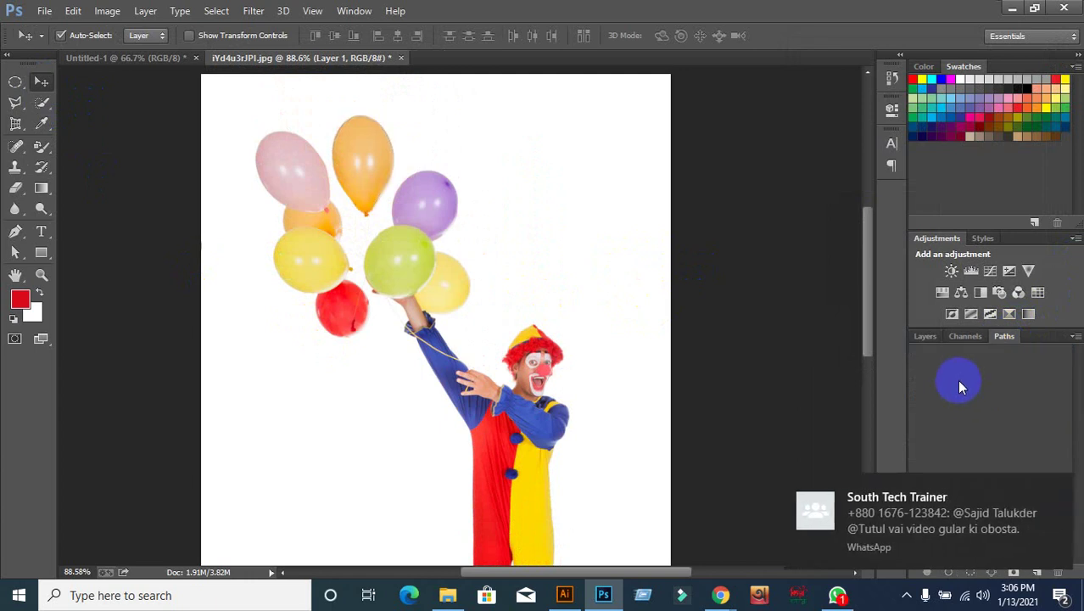
pyautogui.click(925, 337)
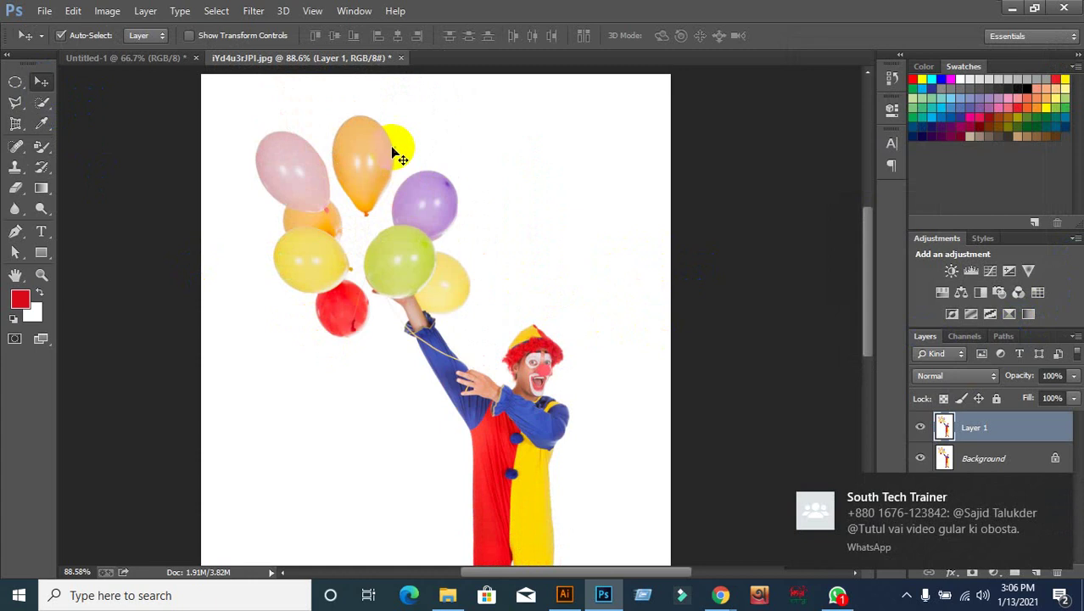
# Step: Bring up the History Brush flyout showing History Brush and Art History Brush
pyautogui.scroll(1, 373, 170)
pyautogui.scroll(1, 285, 170)
pyautogui.scroll(3, 283, 161)
pyautogui.scroll(1, 283, 161)
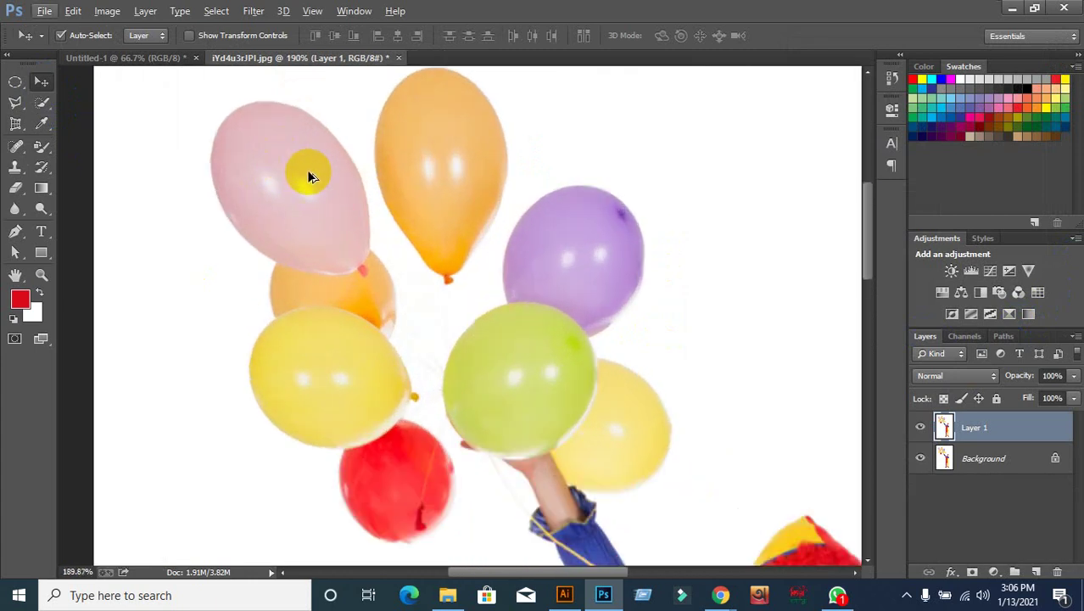
pyautogui.click(42, 103)
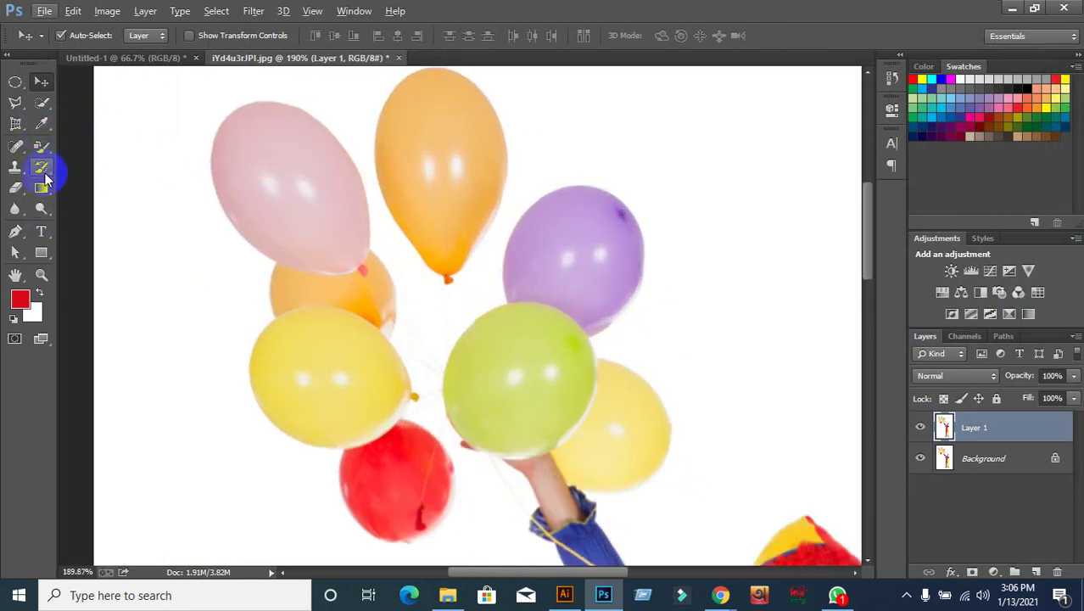
pyautogui.click(43, 172)
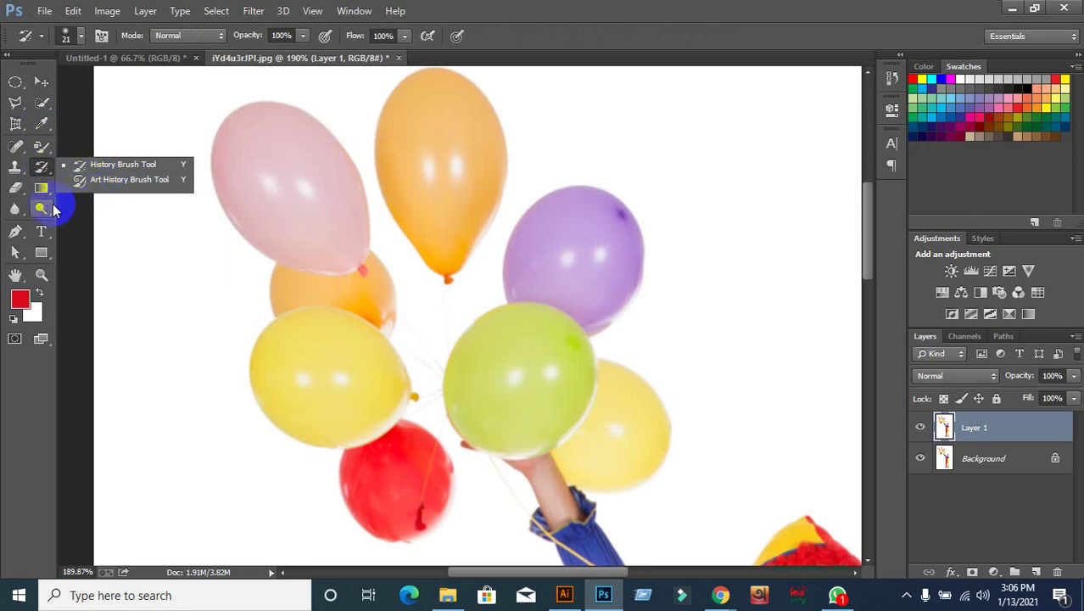
# Step: Select the Color Replacement tool and paint the pink top-left balloon pale blue
pyautogui.click(40, 146)
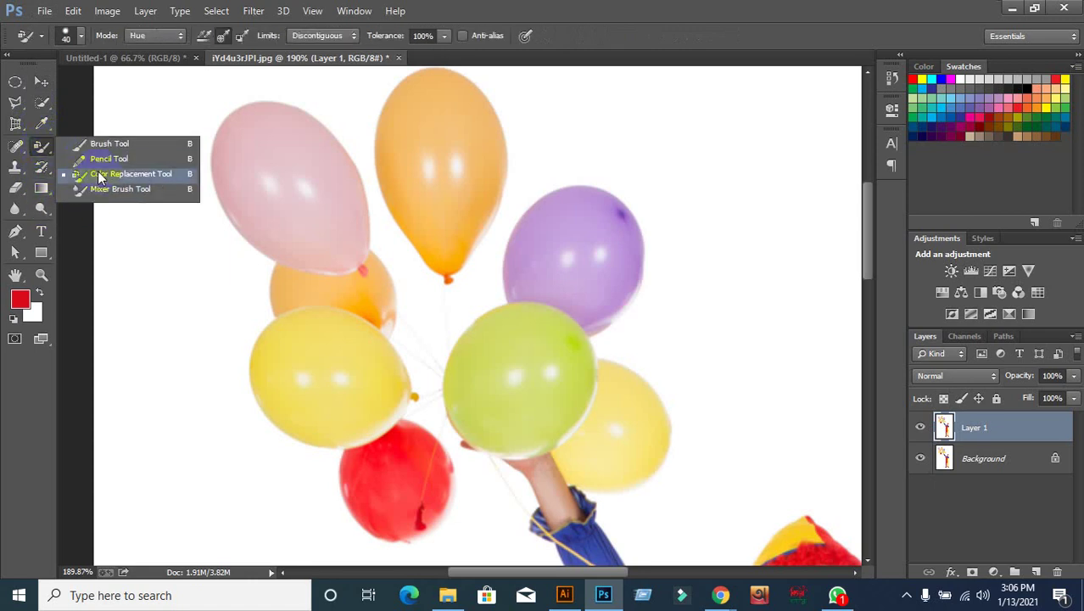
pyautogui.click(133, 175)
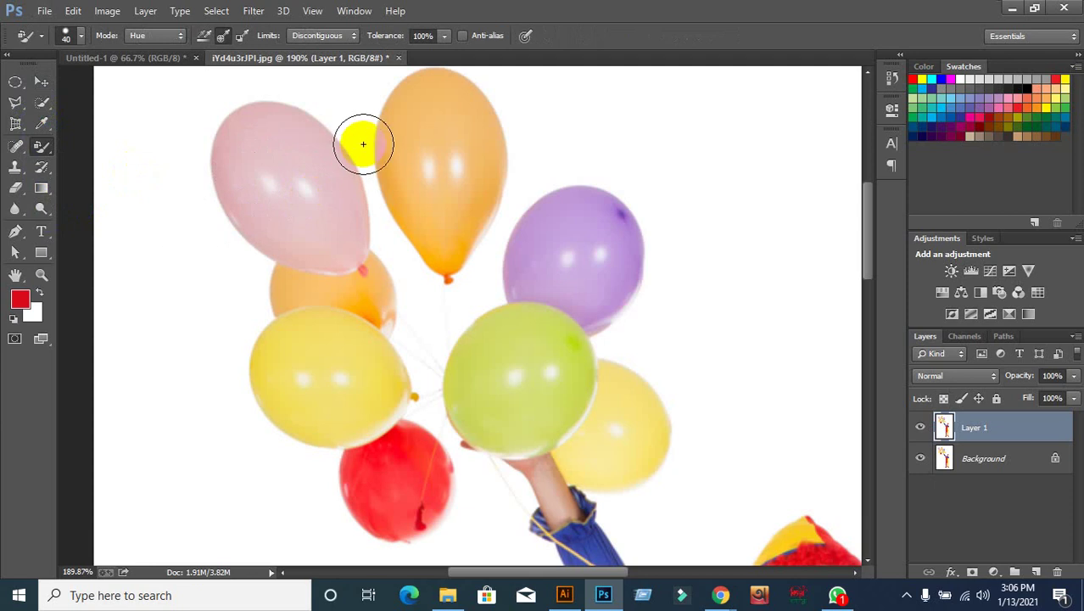
pyautogui.moveTo(363, 144); pyautogui.dragTo(415, 195)
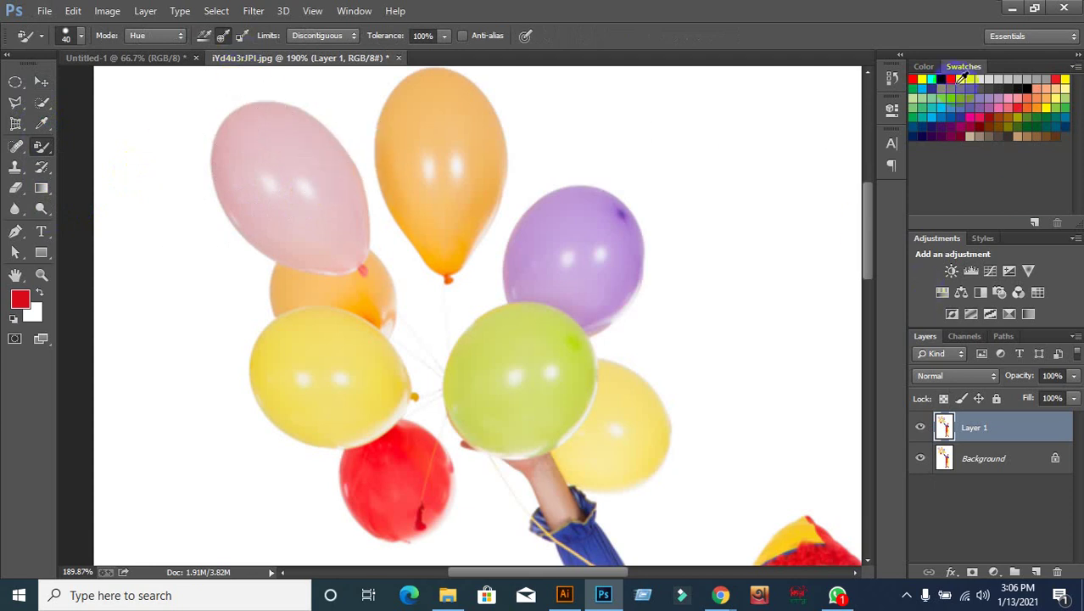
pyautogui.click(942, 79)
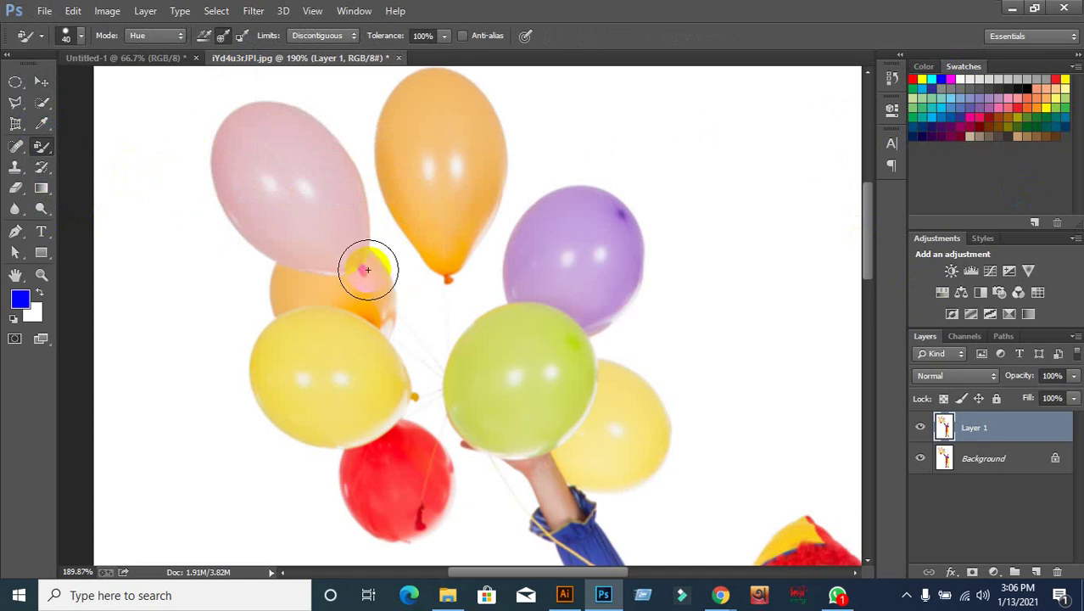
pyautogui.moveTo(352, 227)
pyautogui.mouseDown()
pyautogui.moveTo(252, 164)
pyautogui.moveTo(250, 114)
pyautogui.moveTo(312, 159)
pyautogui.moveTo(338, 213)
pyautogui.moveTo(321, 253)
pyautogui.moveTo(222, 165)
pyautogui.moveTo(273, 218)
pyautogui.moveTo(330, 250)
pyautogui.mouseUp()
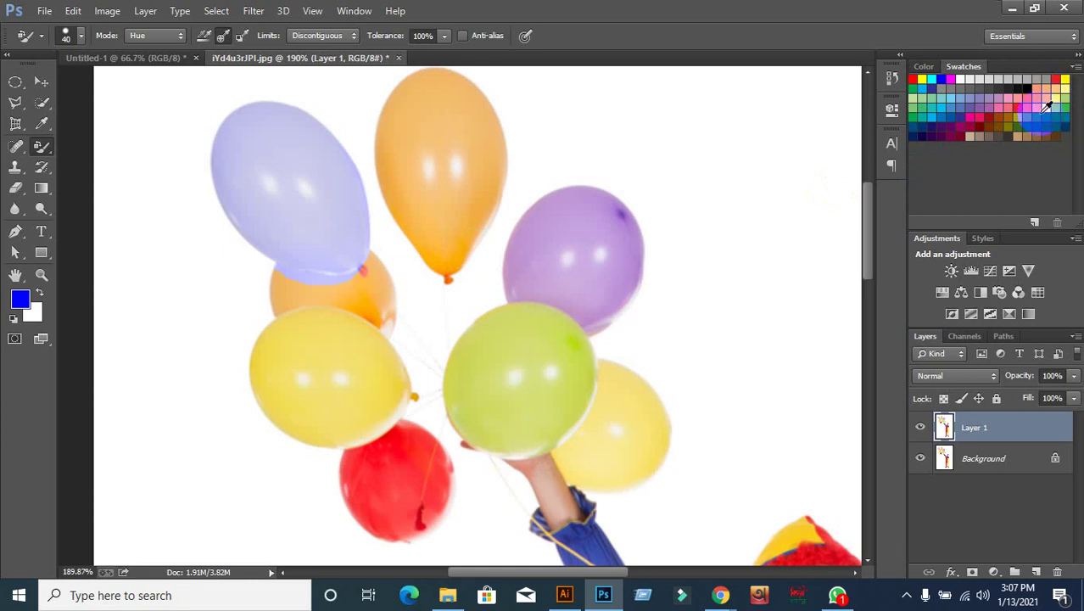
# Step: Try orange-brown, red and indigo repaints on the other balloons, then select the Move tool
pyautogui.click(989, 135)
pyautogui.moveTo(476, 192); pyautogui.dragTo(440, 115)
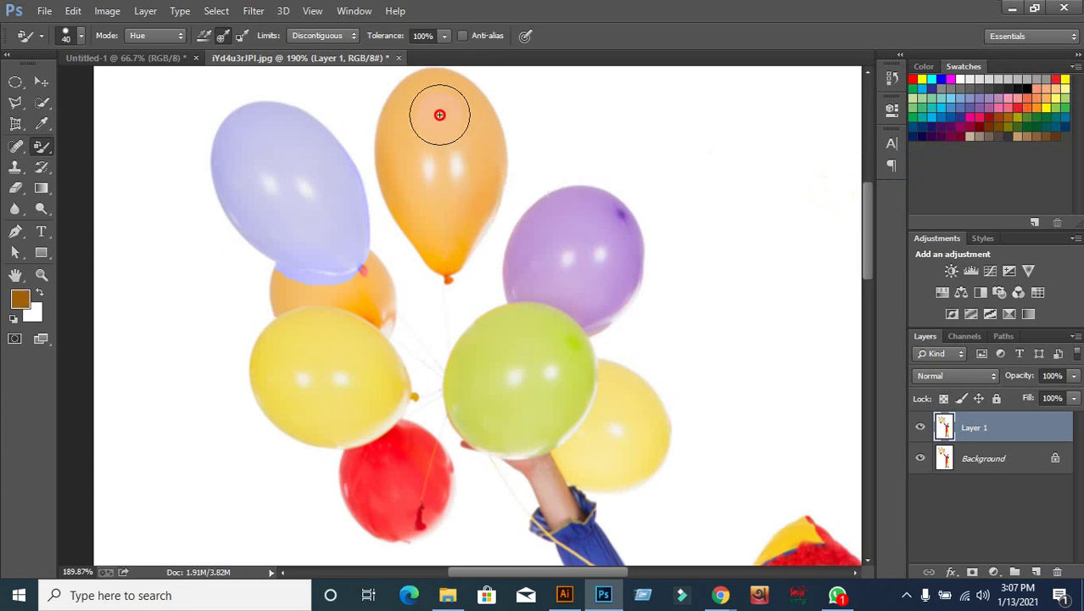
pyautogui.click(1023, 119)
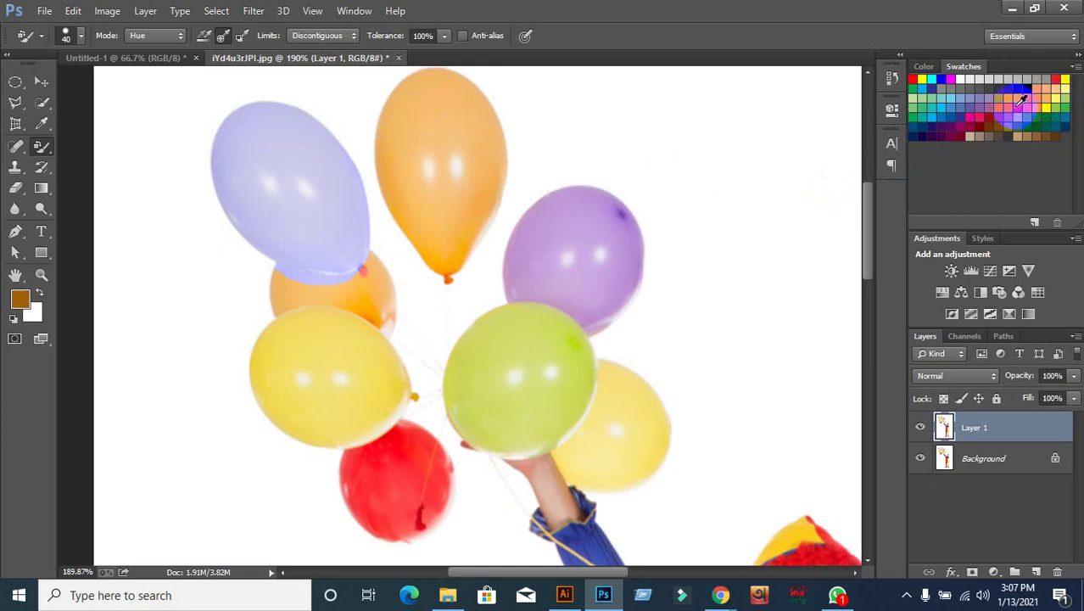
pyautogui.click(1021, 100)
pyautogui.moveTo(460, 210)
pyautogui.mouseDown()
pyautogui.moveTo(420, 105)
pyautogui.moveTo(408, 222)
pyautogui.moveTo(416, 247)
pyautogui.moveTo(442, 262)
pyautogui.mouseUp()
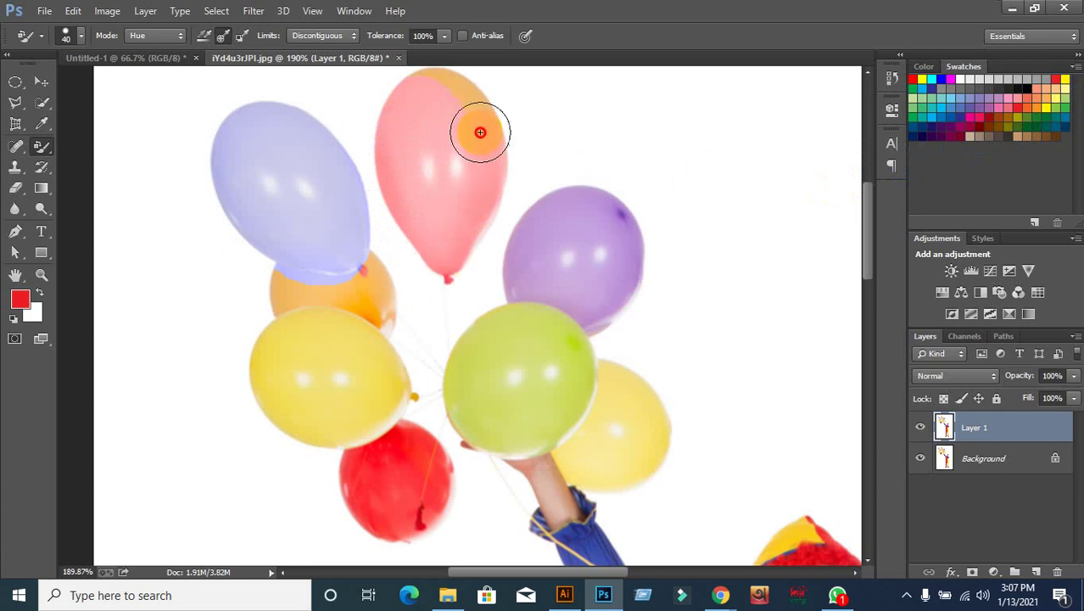
pyautogui.moveTo(481, 132)
pyautogui.mouseDown()
pyautogui.moveTo(450, 83)
pyautogui.moveTo(416, 87)
pyautogui.moveTo(433, 187)
pyautogui.moveTo(466, 146)
pyautogui.moveTo(426, 162)
pyautogui.moveTo(665, 271)
pyautogui.mouseUp()
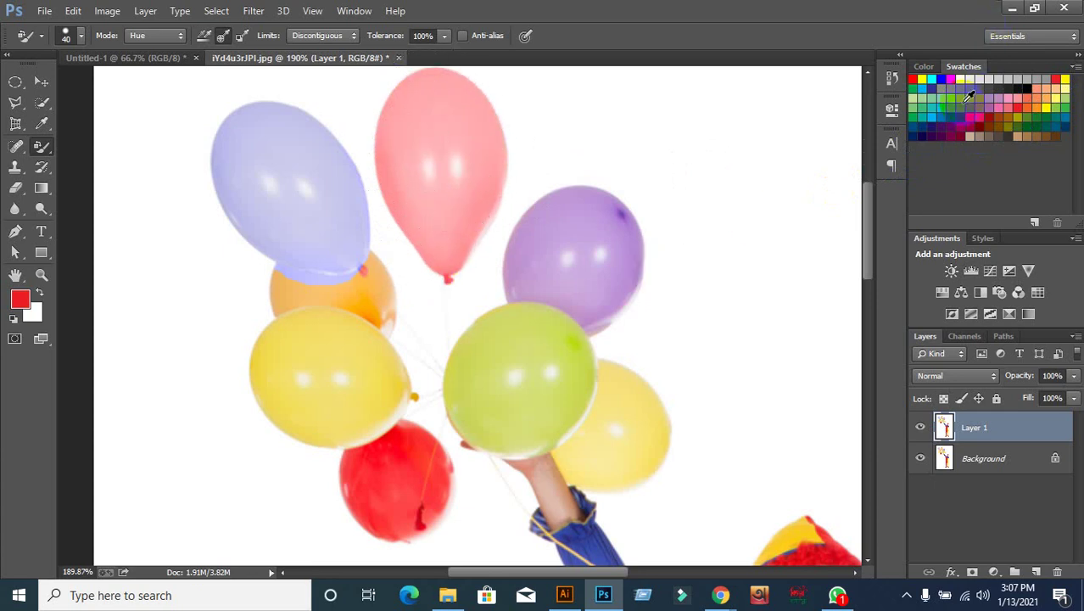
pyautogui.click(962, 116)
pyautogui.moveTo(659, 255)
pyautogui.mouseDown()
pyautogui.moveTo(584, 208)
pyautogui.moveTo(632, 266)
pyautogui.moveTo(512, 275)
pyautogui.moveTo(619, 310)
pyautogui.mouseUp()
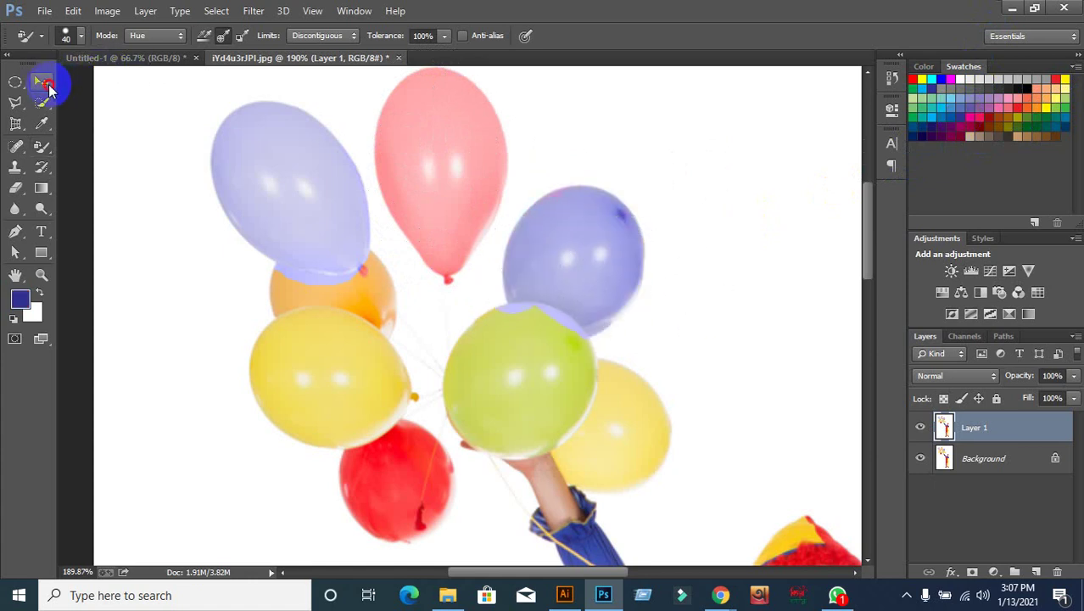
pyautogui.click(44, 83)
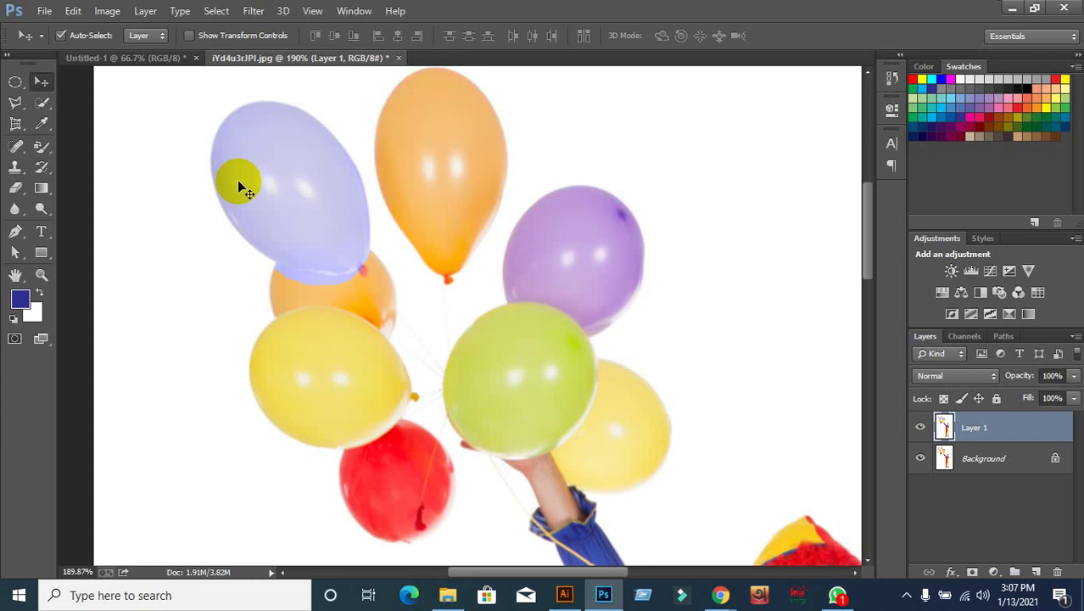
# Step: Step back the balloon recolouring and zoom out to the whole clown photo
pyautogui.hotkey('ctrl', 'alt', 'z')
pyautogui.hotkey('ctrl', 'alt', 'z')
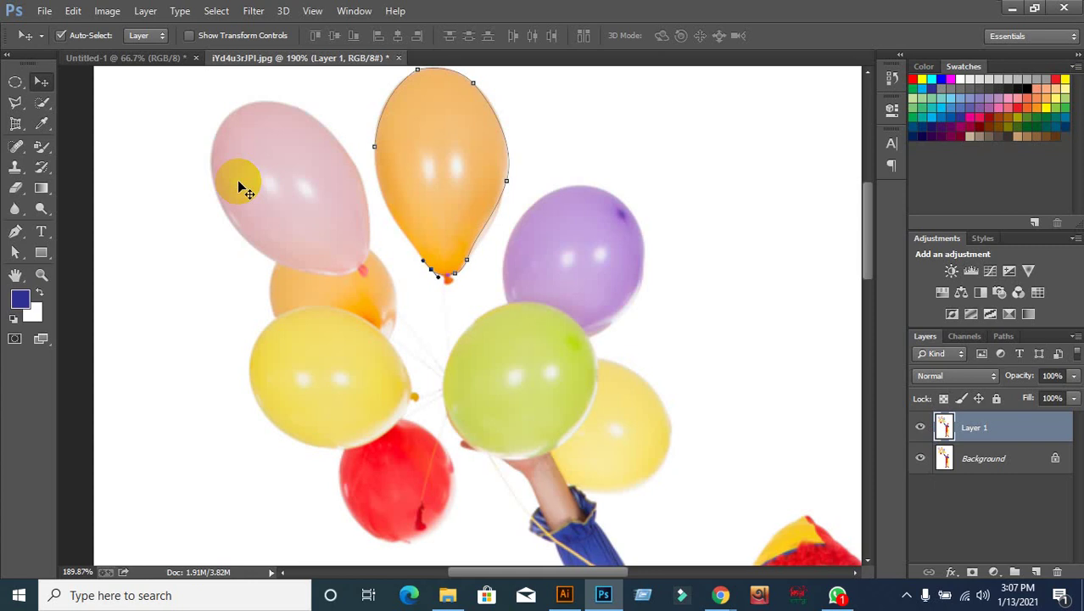
pyautogui.hotkey('ctrl', 'alt', 'z')
pyautogui.scroll(-2, 334, 173)
pyautogui.scroll(-2, 334, 173)
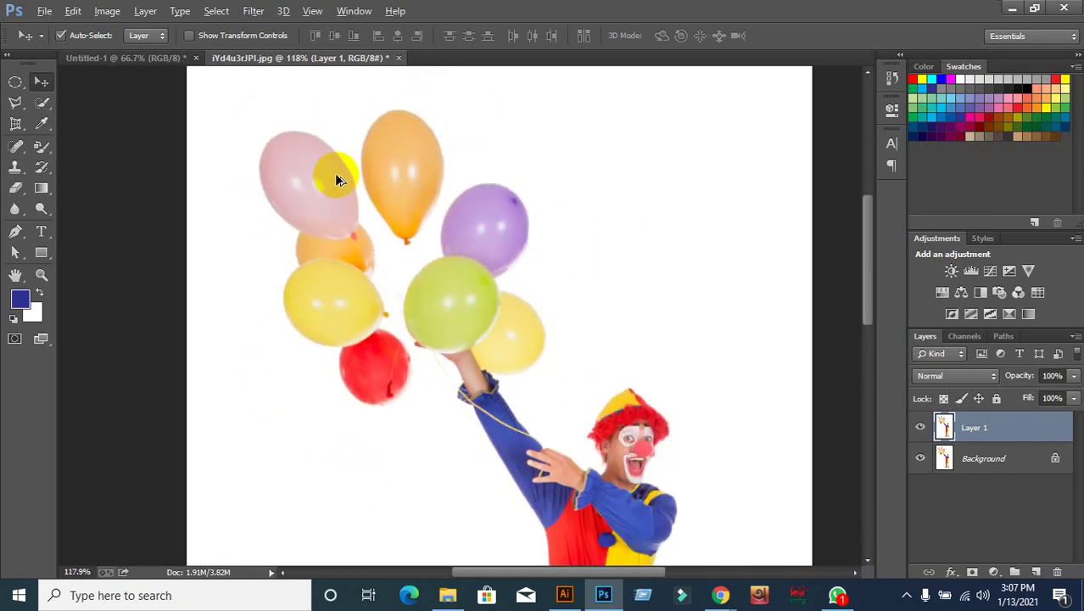
pyautogui.scroll(-1, 334, 173)
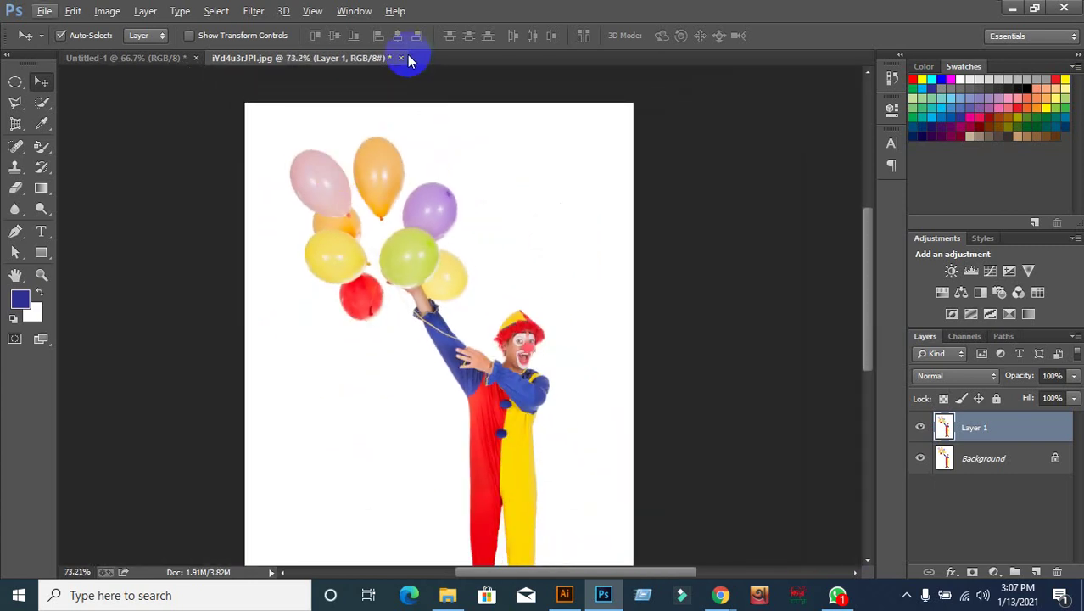
pyautogui.scroll(-1, 473, 168)
pyautogui.scroll(-1, 473, 168)
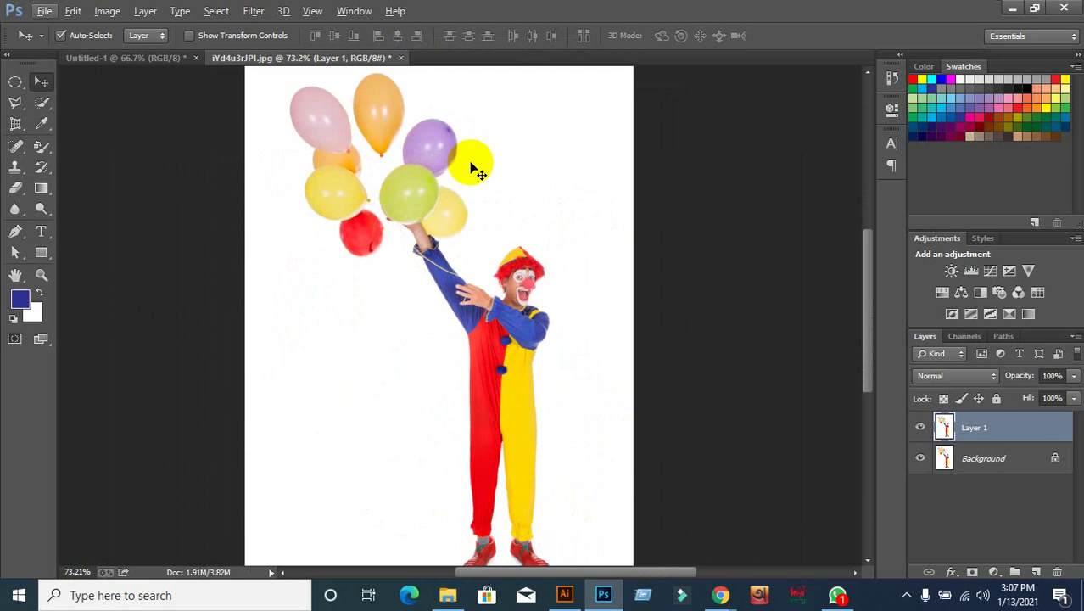
# Step: Close the clown photo without saving and minimise Photoshop
pyautogui.click(402, 59)
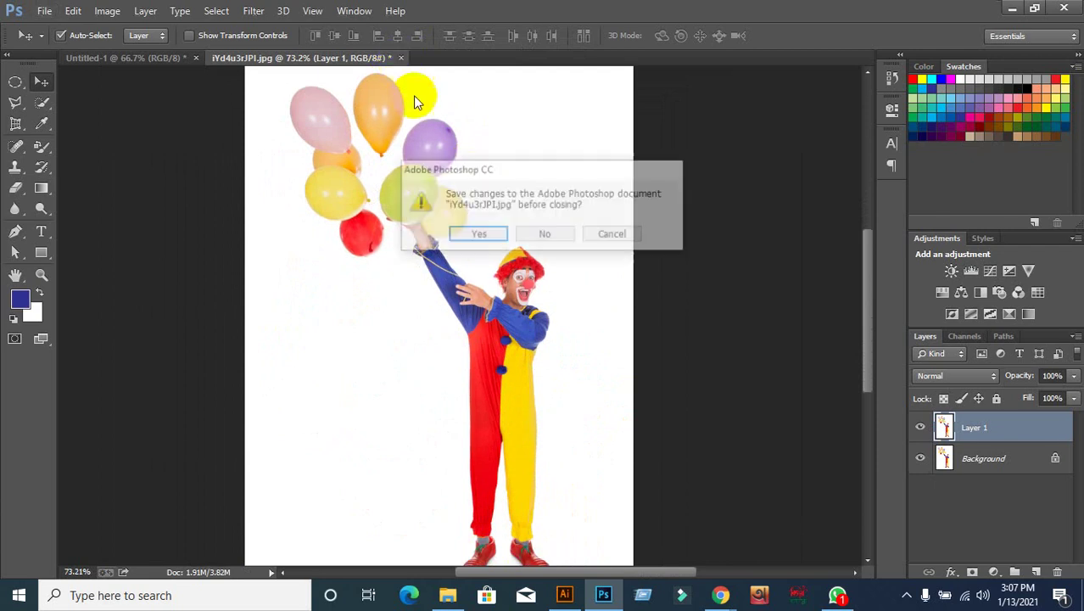
pyautogui.click(544, 229)
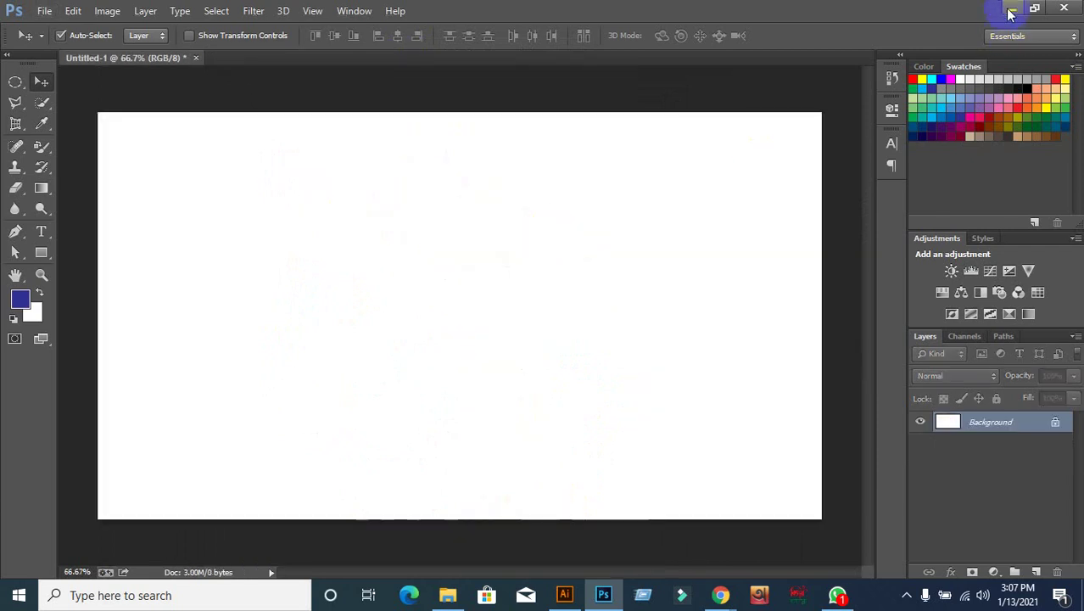
pyautogui.click(1012, 8)
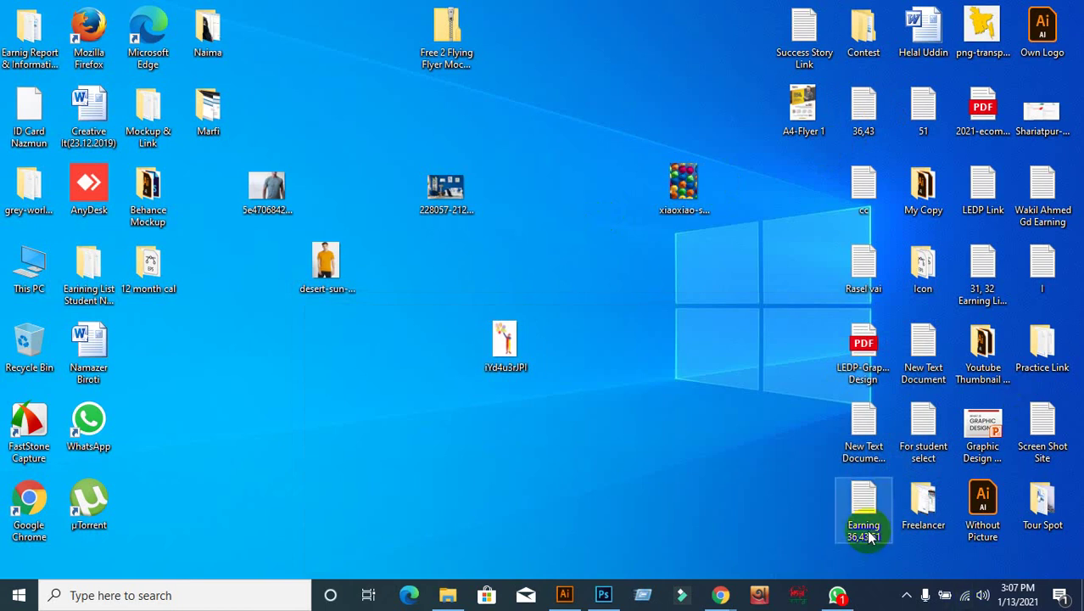
# Step: Admit the waiting participant to the video meeting and minimise its window
pyautogui.moveTo(719, 595)
pyautogui.click(686, 552)
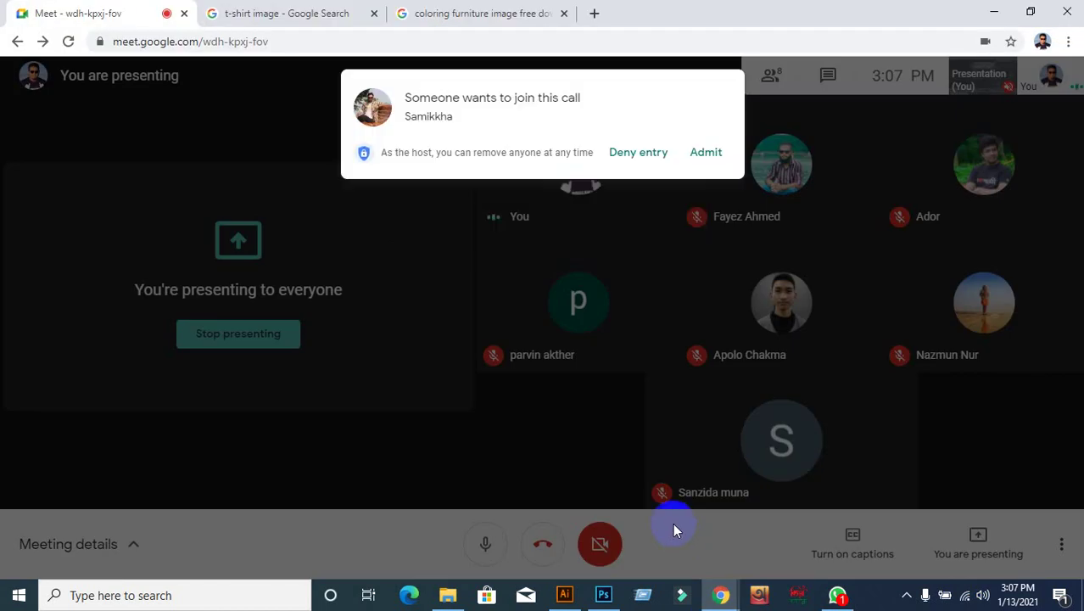
pyautogui.click(703, 153)
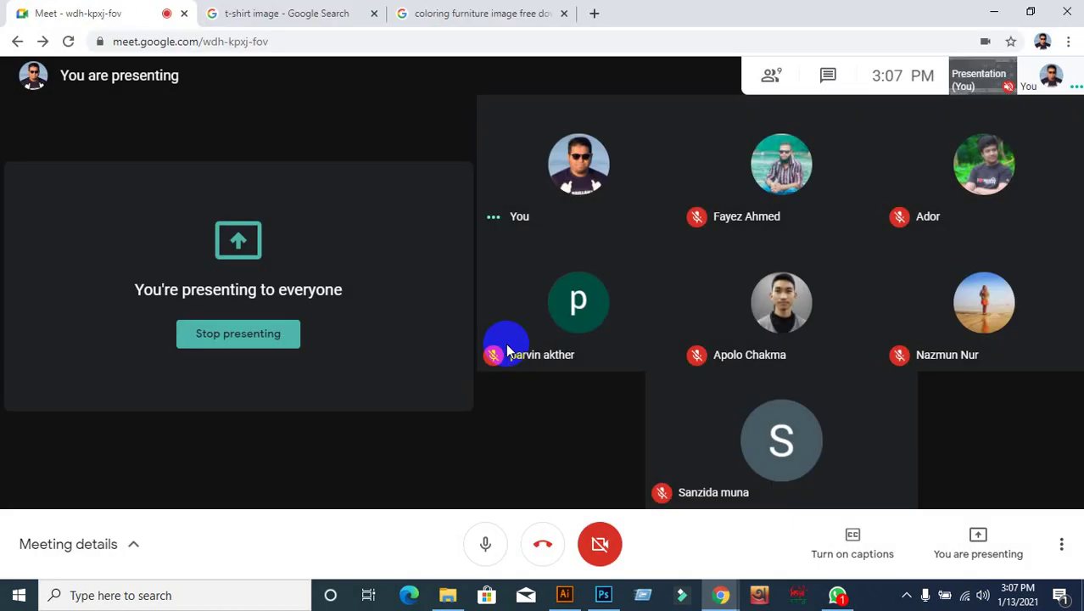
pyautogui.click(995, 12)
# Step: Drag xiaoxiao-sun-e8e4YY65sOk-unsplash.jpg onto the Photoshop taskbar button to open it
pyautogui.click(686, 188)
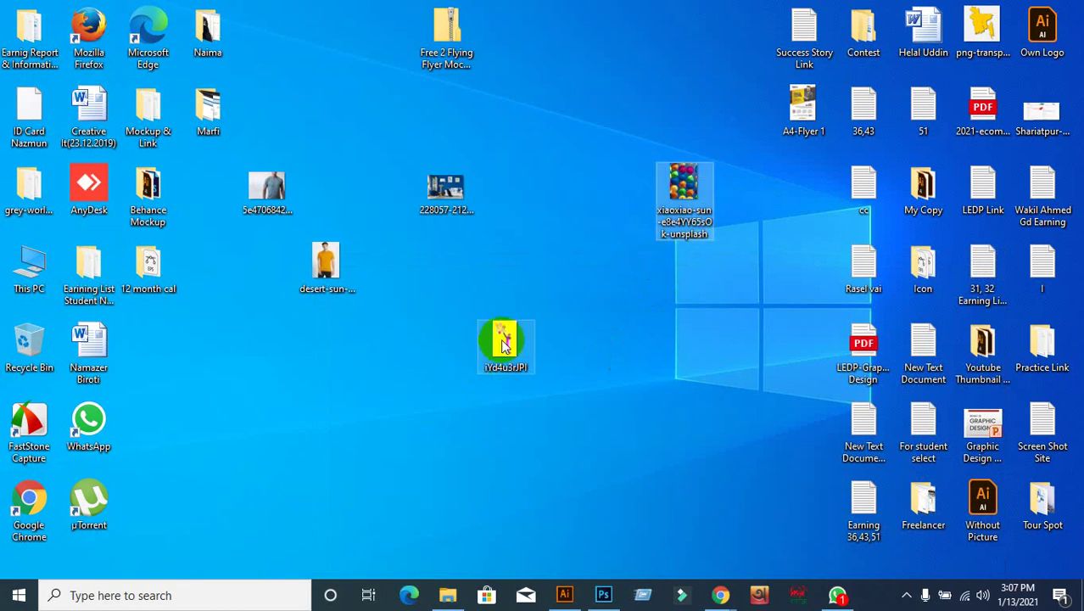
pyautogui.moveTo(504, 343); pyautogui.dragTo(384, 342)
pyautogui.click(687, 220)
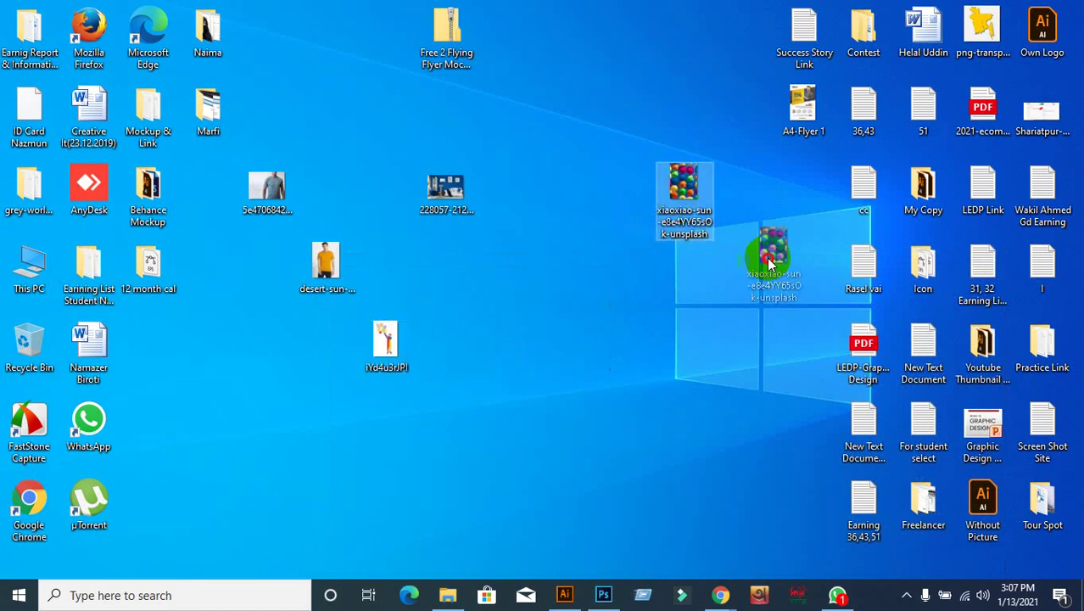
pyautogui.moveTo(683, 199)
pyautogui.mouseDown()
pyautogui.moveTo(603, 594)
pyautogui.moveTo(620, 25)
pyautogui.mouseUp()
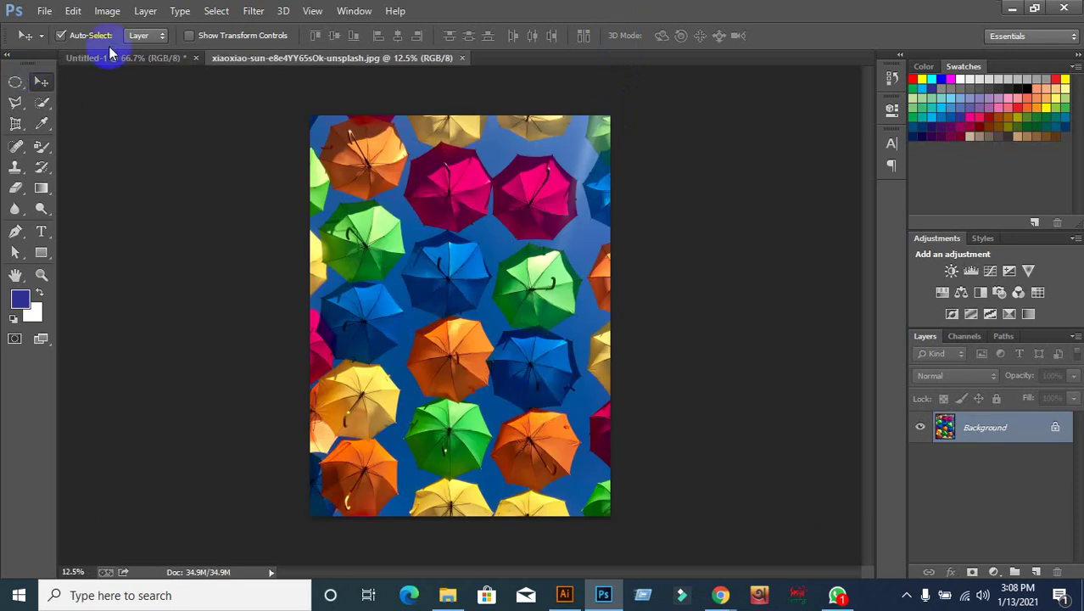
# Step: Open Image > Adjustments > Selective Color on the umbrella photo, starting on Reds at 0%
pyautogui.click(108, 11)
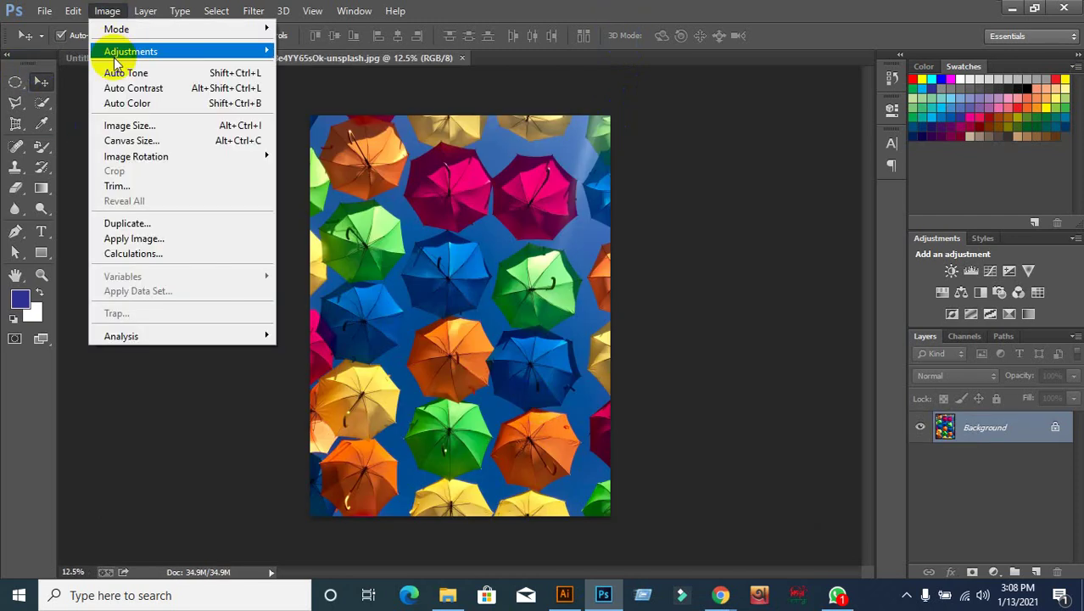
pyautogui.moveTo(131, 51)
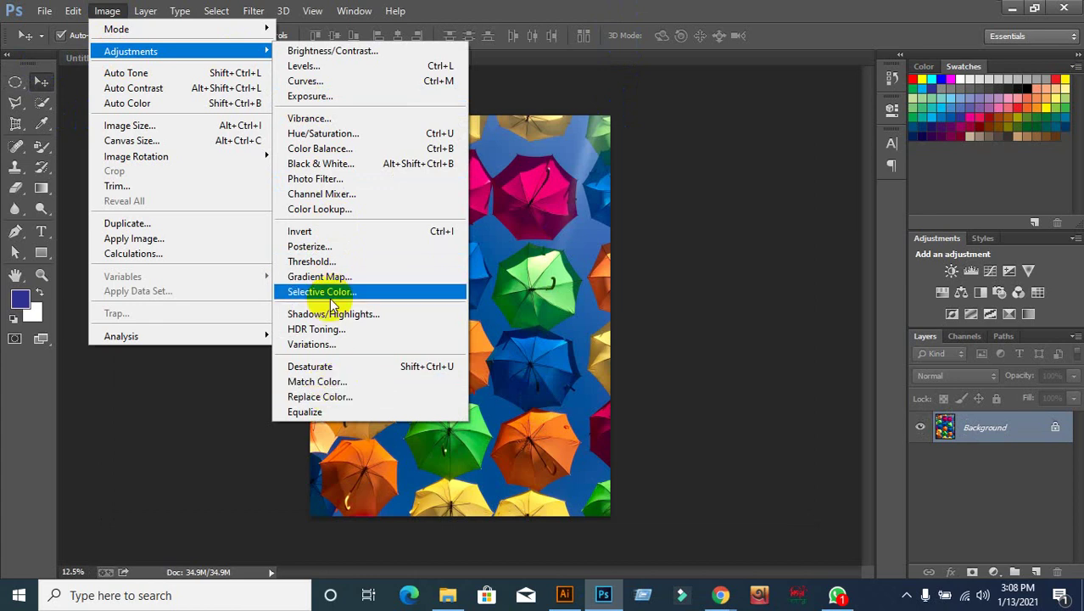
pyautogui.click(1001, 574)
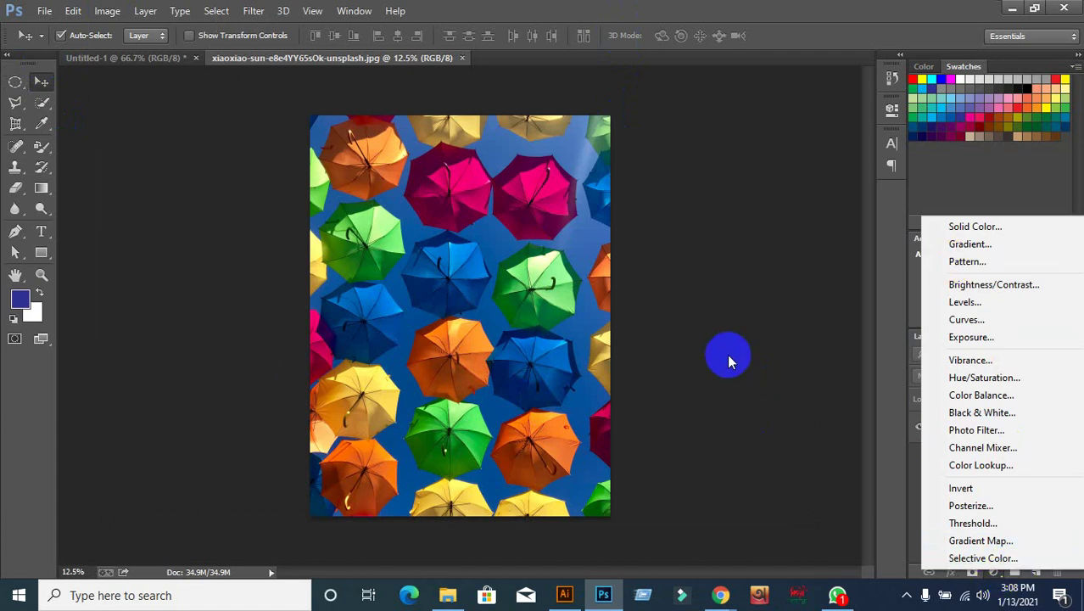
pyautogui.click(727, 356)
pyautogui.click(107, 10)
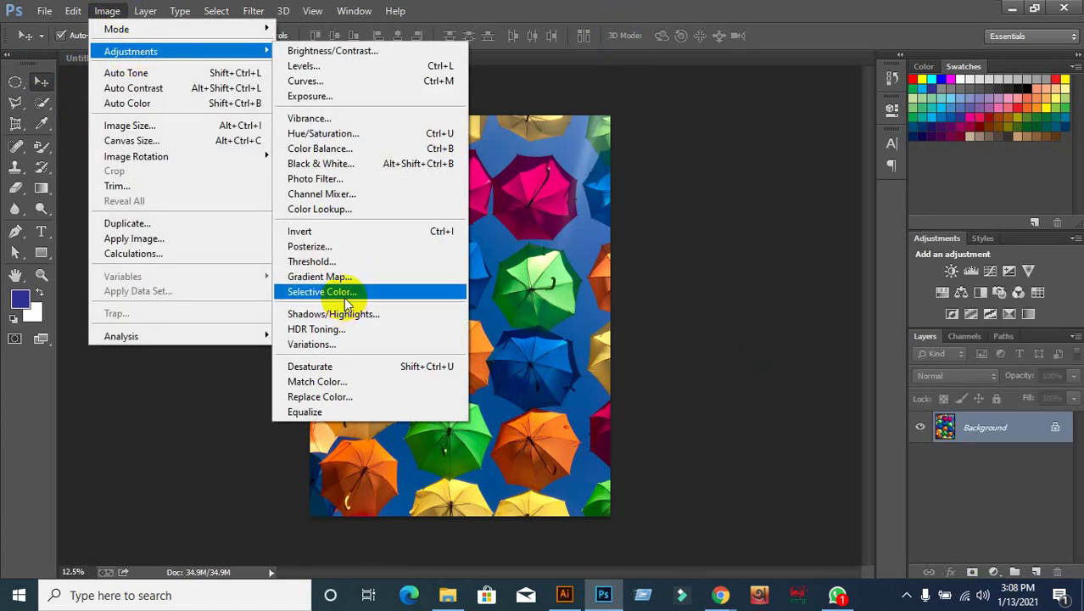
pyautogui.click(343, 293)
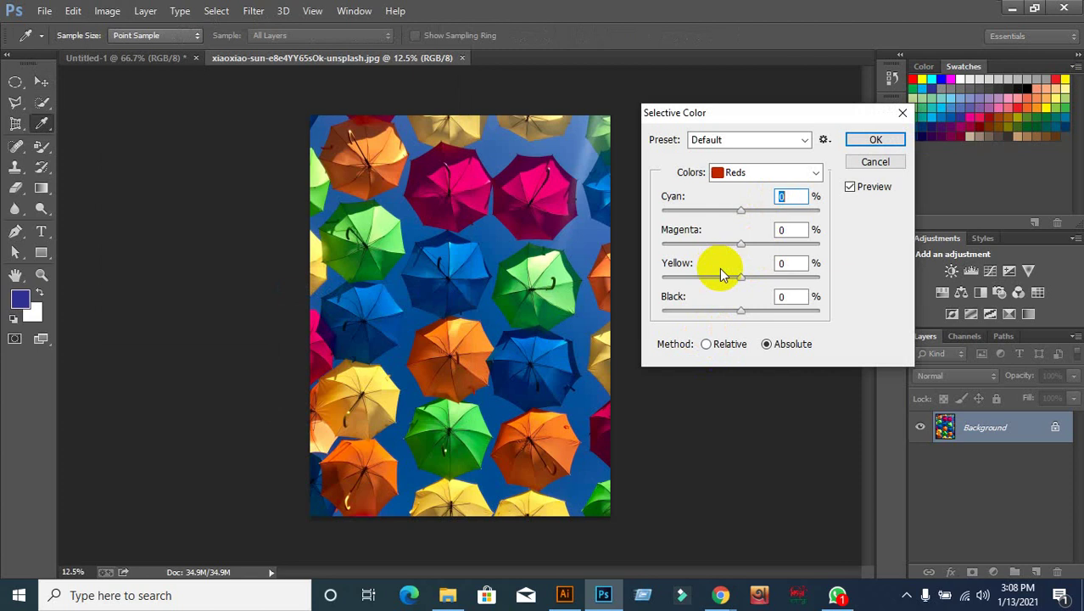
# Step: Switch Selective Color to Yellows and drag the Yellow slider to about -5%
pyautogui.click(792, 175)
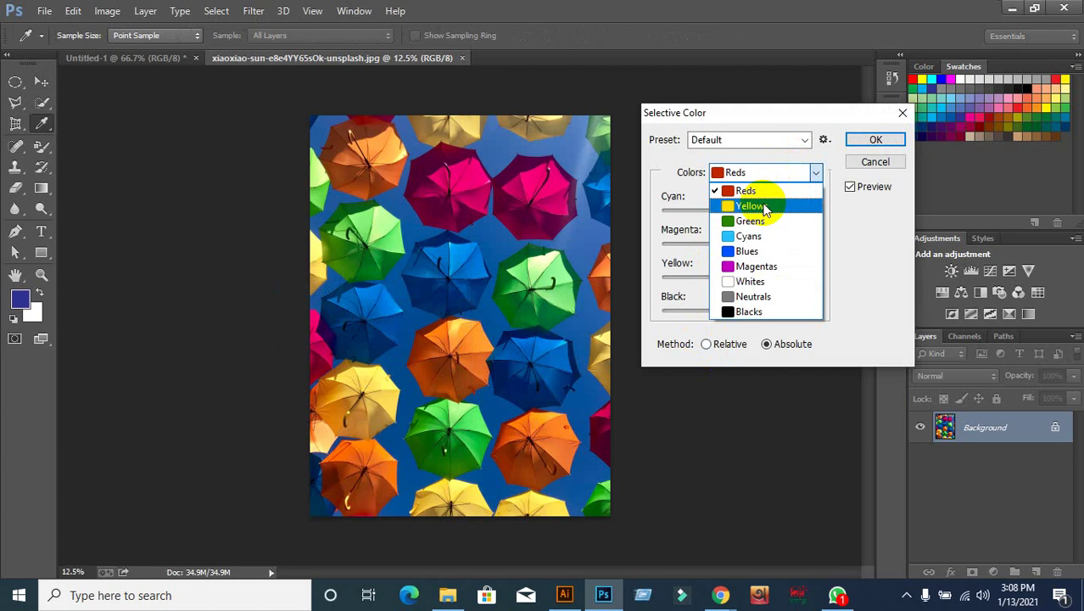
pyautogui.click(764, 206)
pyautogui.moveTo(742, 279)
pyautogui.mouseDown()
pyautogui.moveTo(690, 278)
pyautogui.moveTo(779, 278)
pyautogui.moveTo(688, 283)
pyautogui.moveTo(750, 284)
pyautogui.moveTo(709, 281)
pyautogui.moveTo(738, 291)
pyautogui.mouseUp()
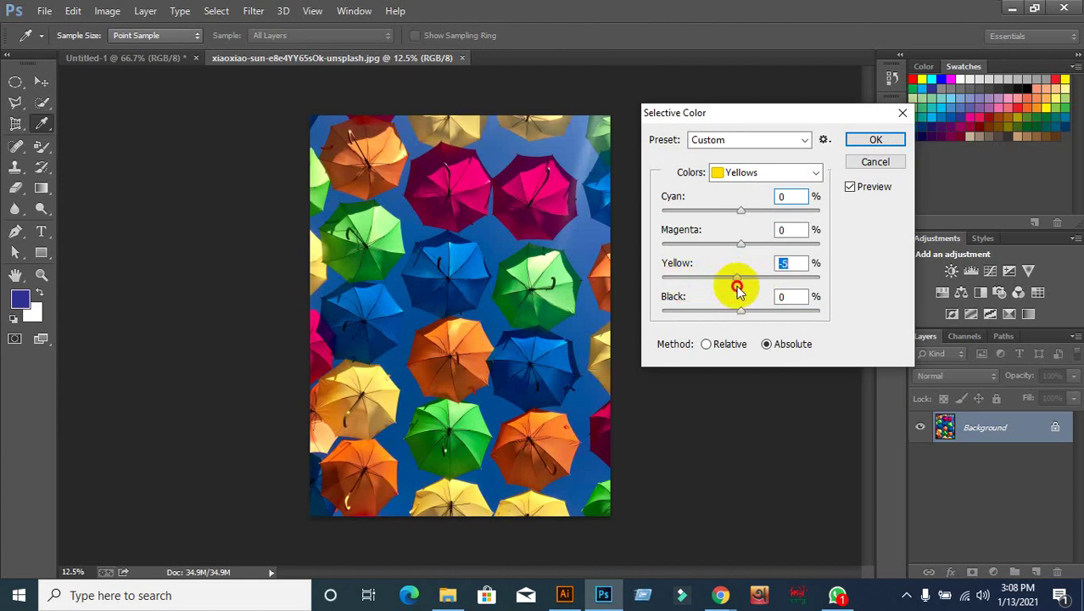
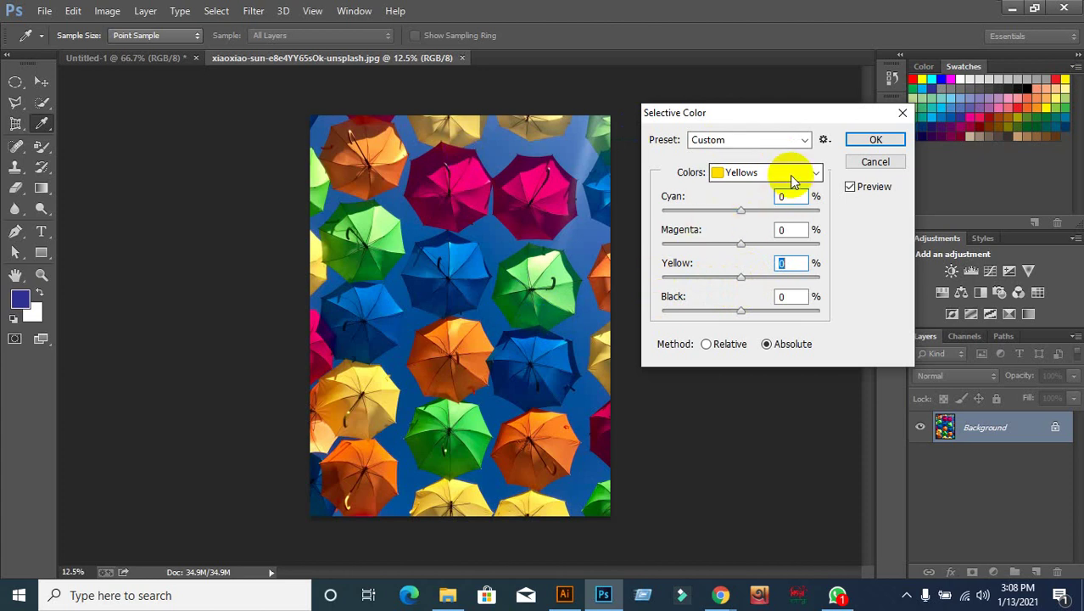
# Step: Cancel the umbrella photo's Selective Color changes and return to the blank Untitled-1 document
pyautogui.click(874, 162)
pyautogui.press('v')
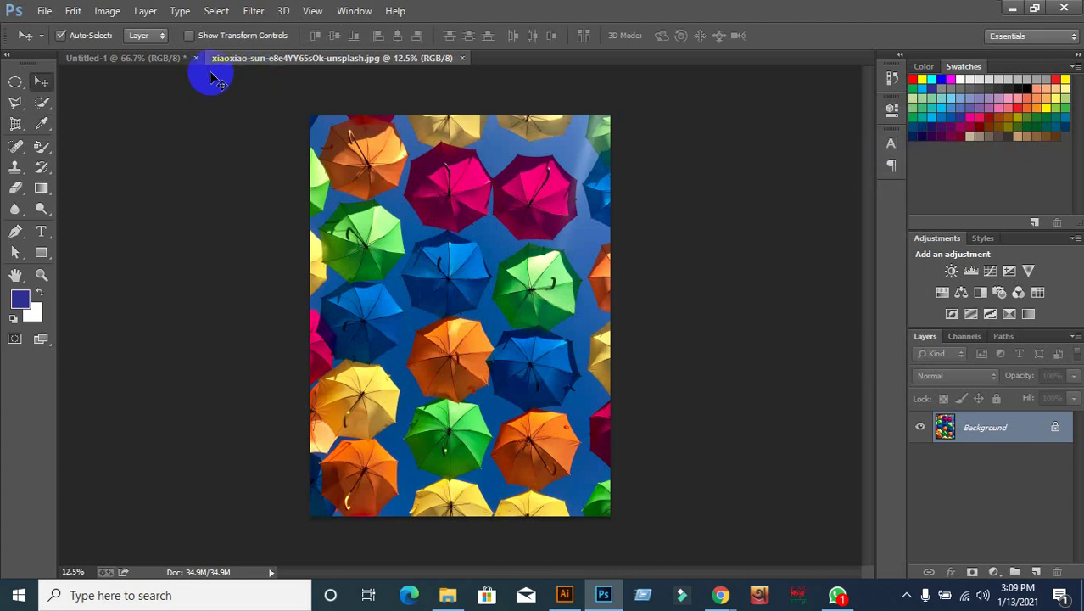
pyautogui.click(119, 61)
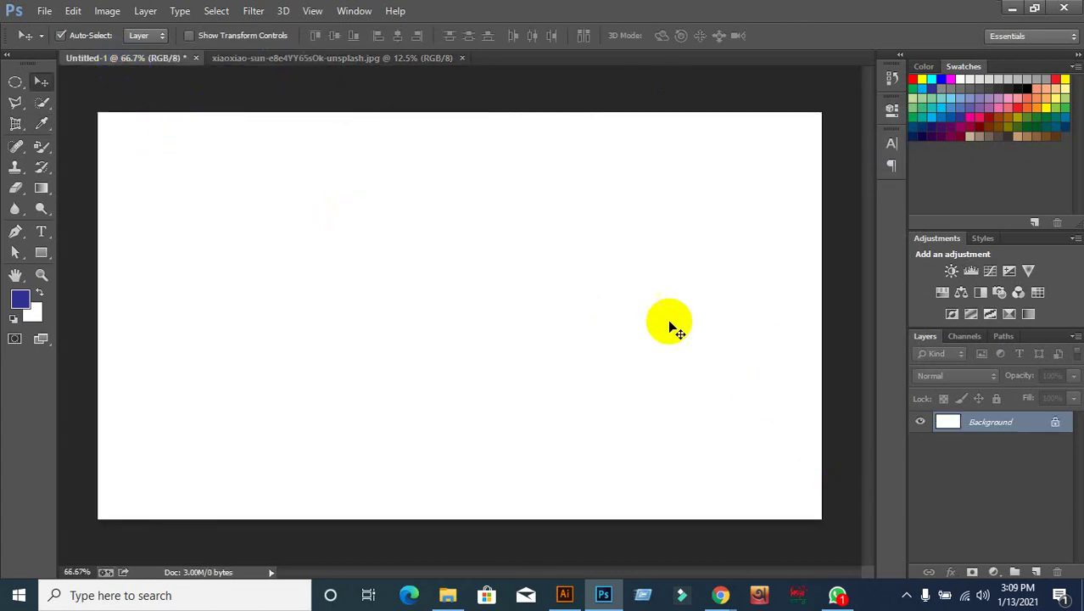
# Step: Drag the clown image iYd4u3rJPI.jpg from the desktop into Photoshop
pyautogui.click(1016, 9)
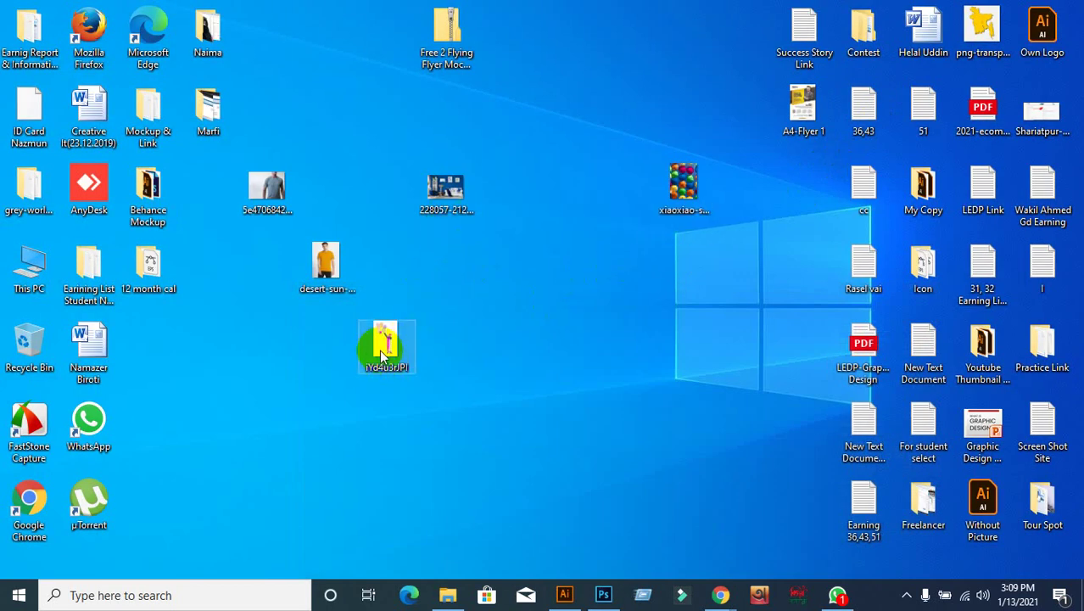
pyautogui.moveTo(382, 357); pyautogui.dragTo(600, 6)
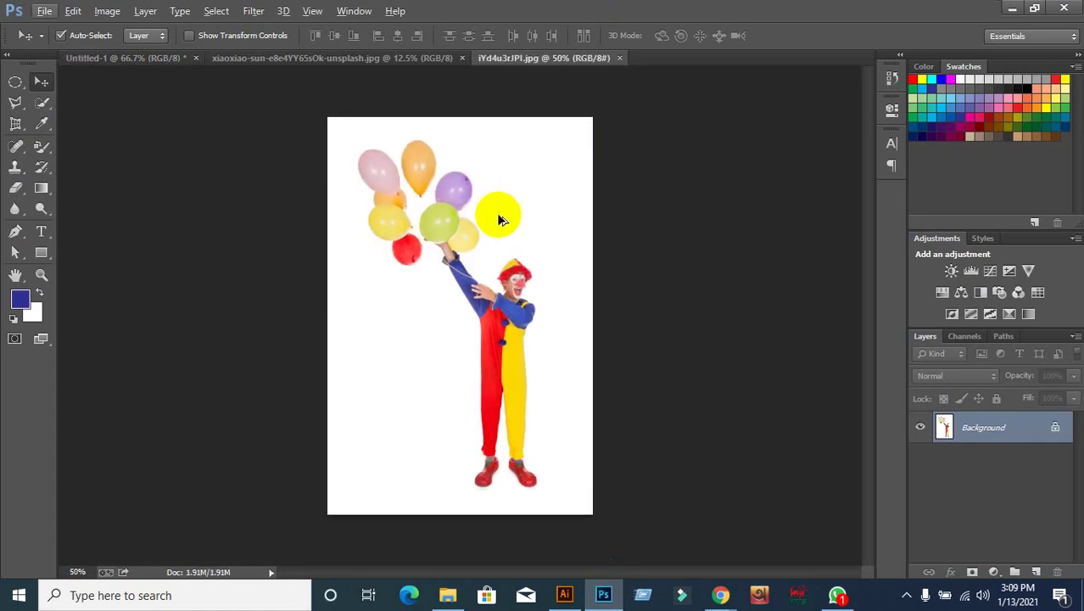
# Step: Duplicate the clown's background layer as Layer 1 and bring up Selective Color
pyautogui.hotkey('ctrl', 'j')
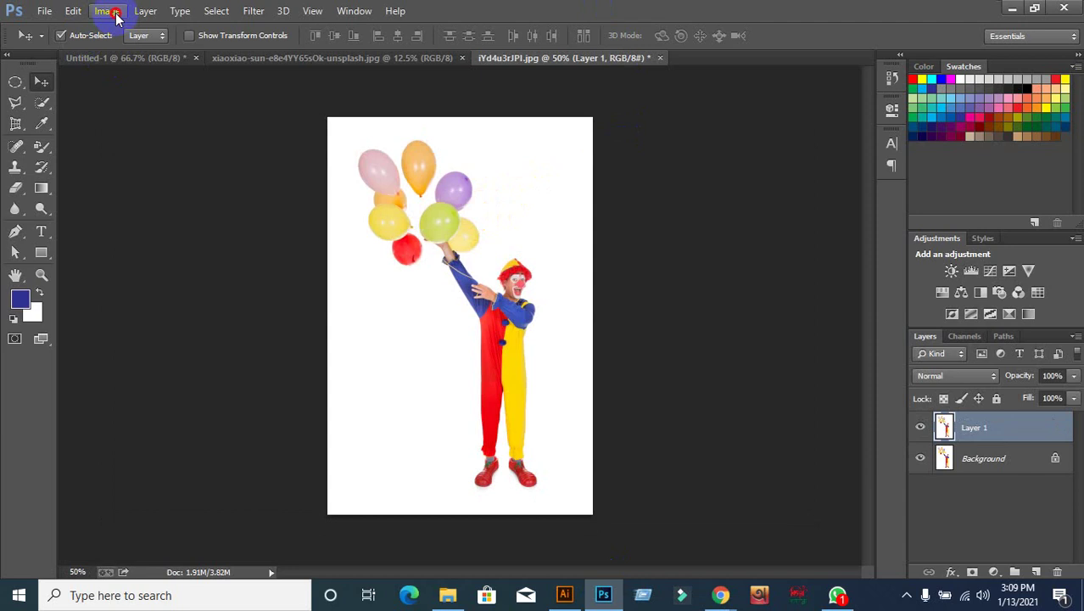
pyautogui.click(107, 11)
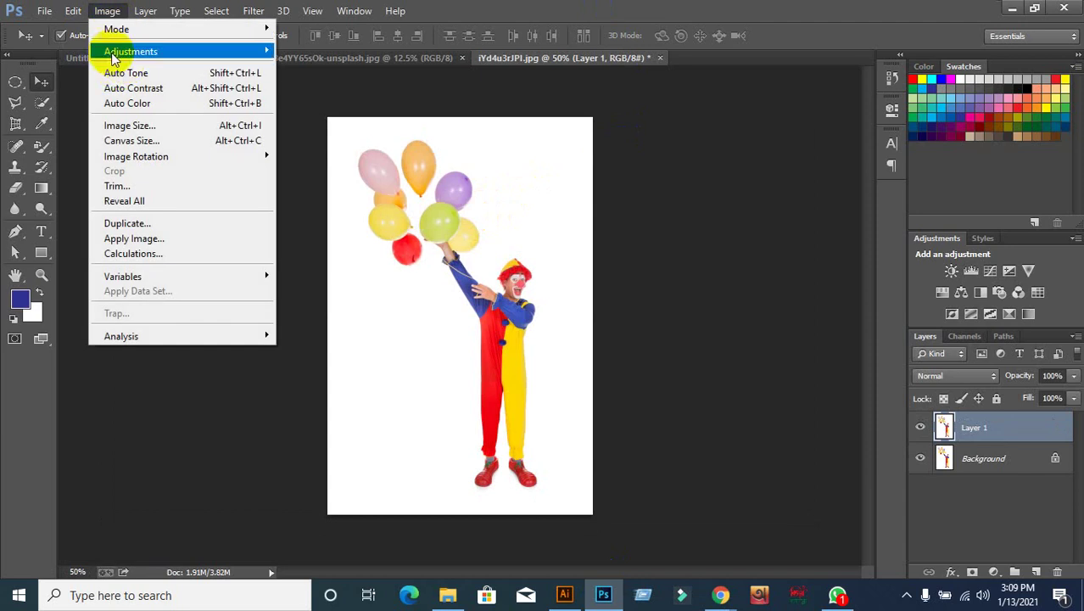
pyautogui.moveTo(131, 50)
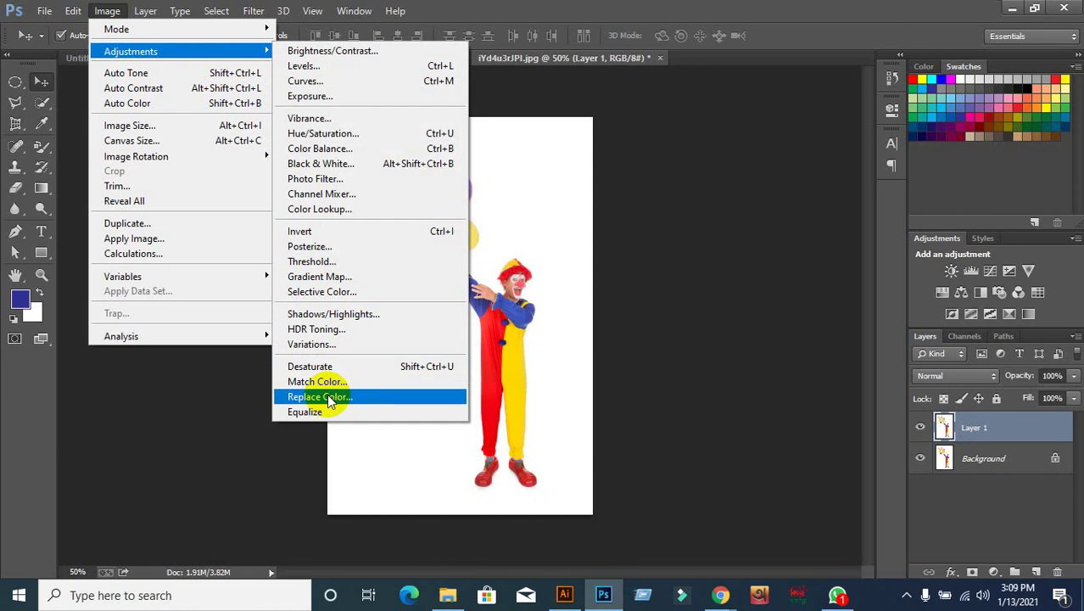
pyautogui.click(321, 292)
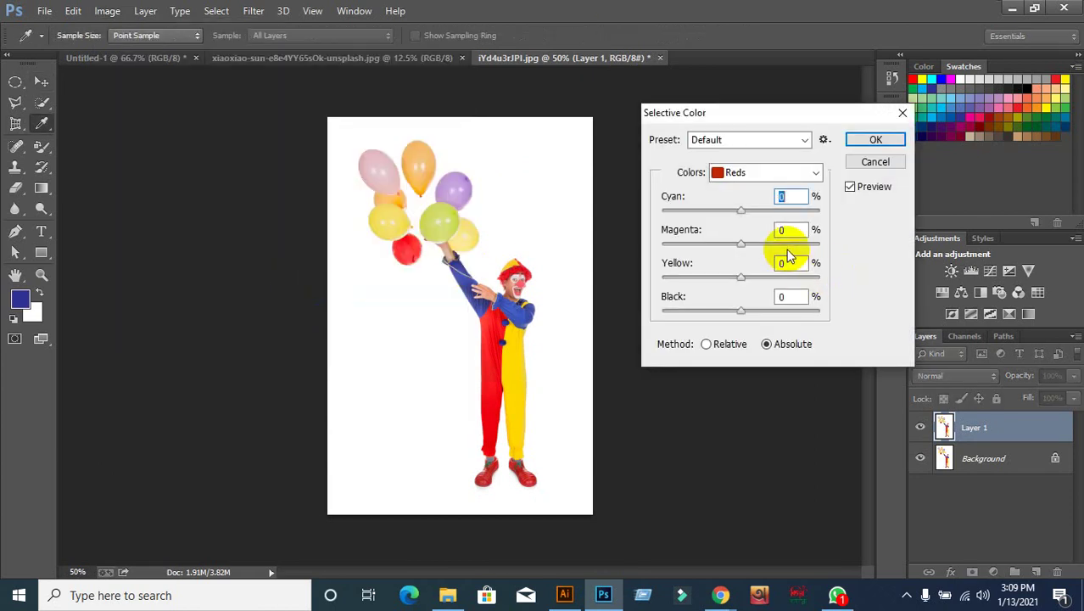
# Step: Set the colour range to Whites and nudge its Yellow slider slightly
pyautogui.click(789, 174)
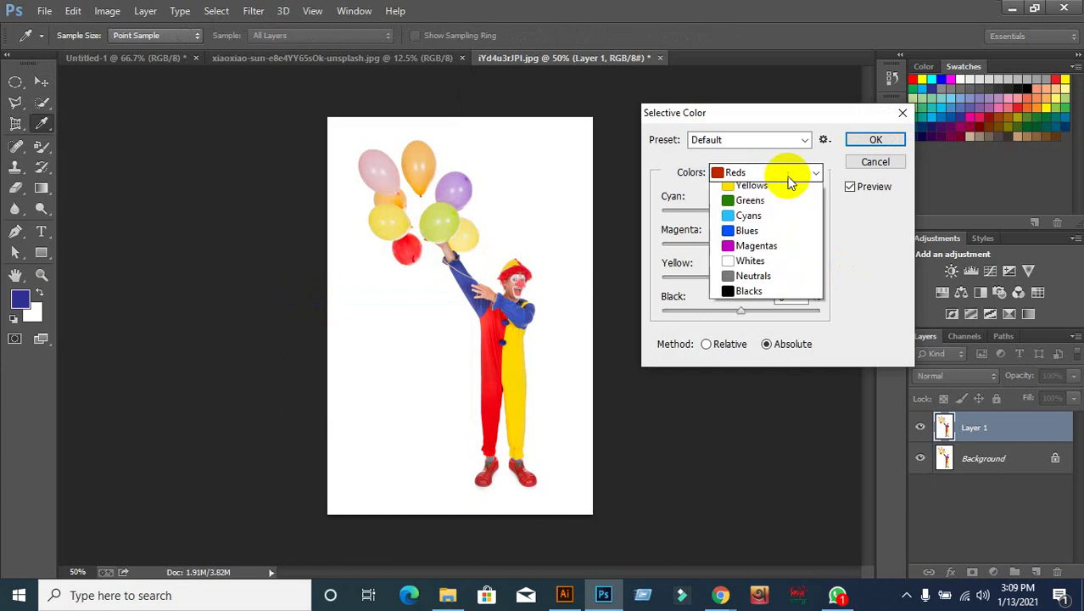
pyautogui.click(750, 281)
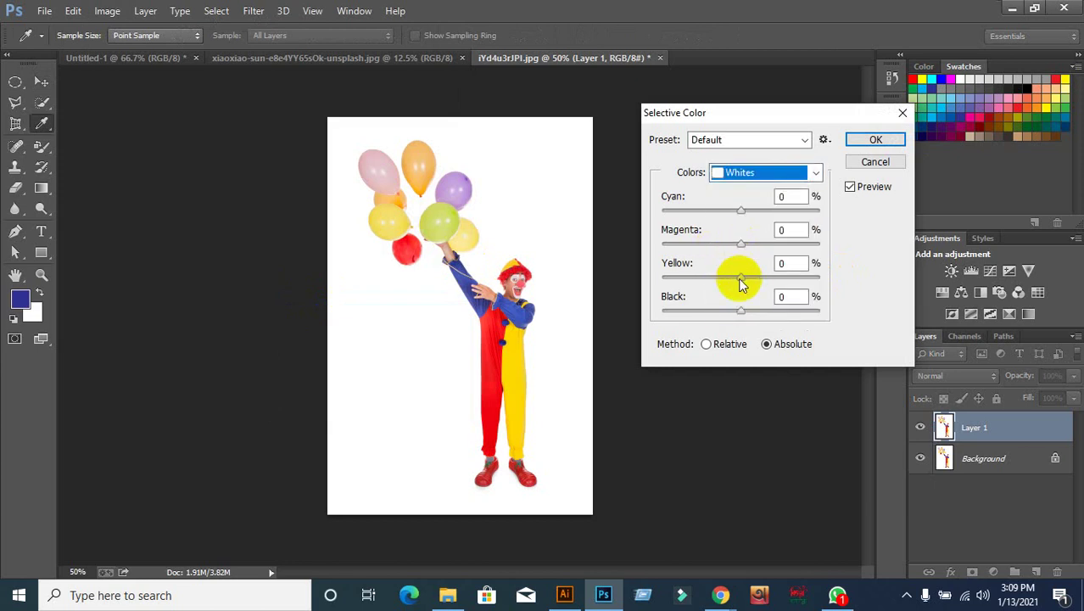
pyautogui.click(789, 172)
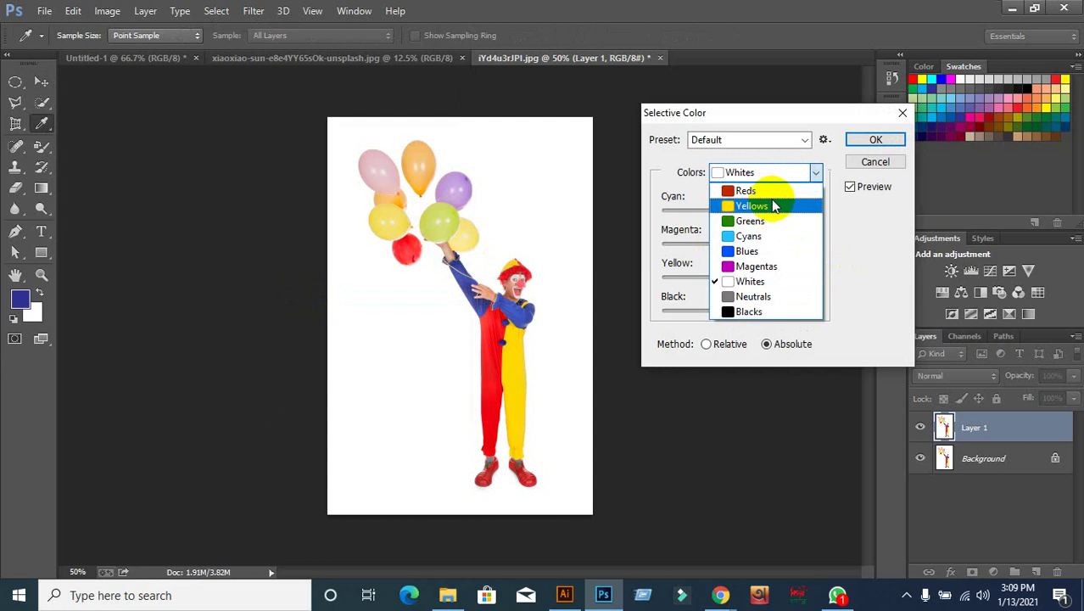
pyautogui.click(772, 208)
pyautogui.click(813, 172)
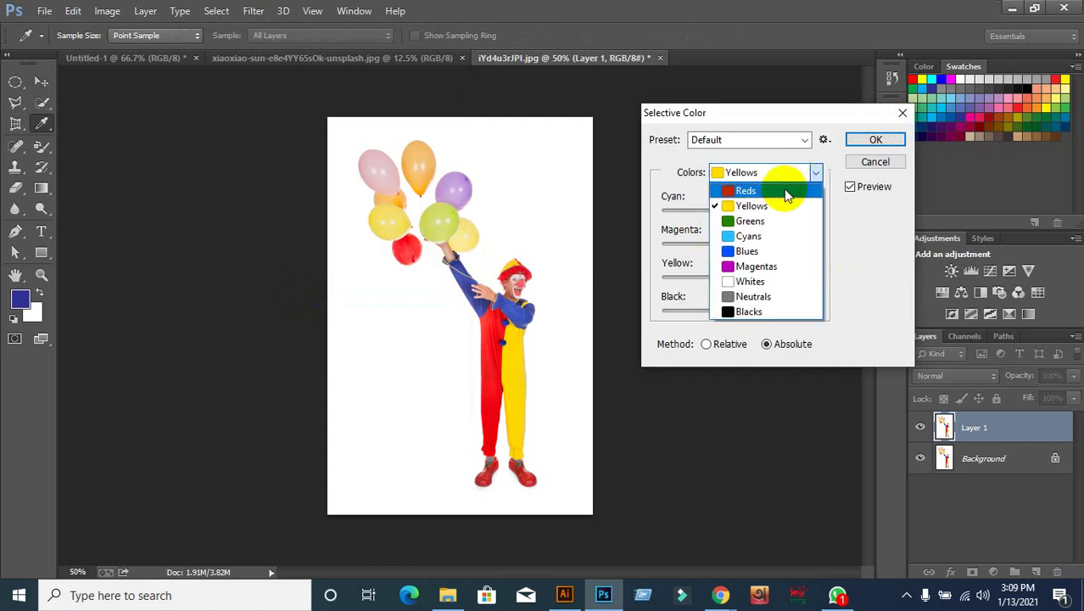
pyautogui.click(751, 281)
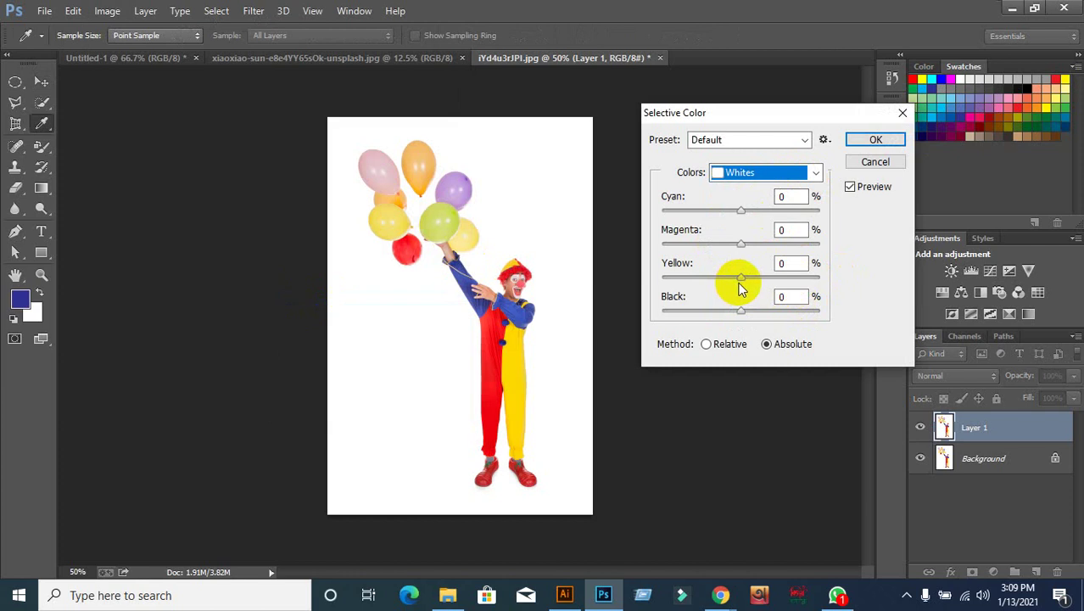
pyautogui.moveTo(741, 280)
pyautogui.mouseDown()
pyautogui.moveTo(719, 280)
pyautogui.moveTo(797, 280)
pyautogui.moveTo(709, 286)
pyautogui.moveTo(811, 291)
pyautogui.moveTo(734, 288)
pyautogui.mouseUp()
pyautogui.click(813, 173)
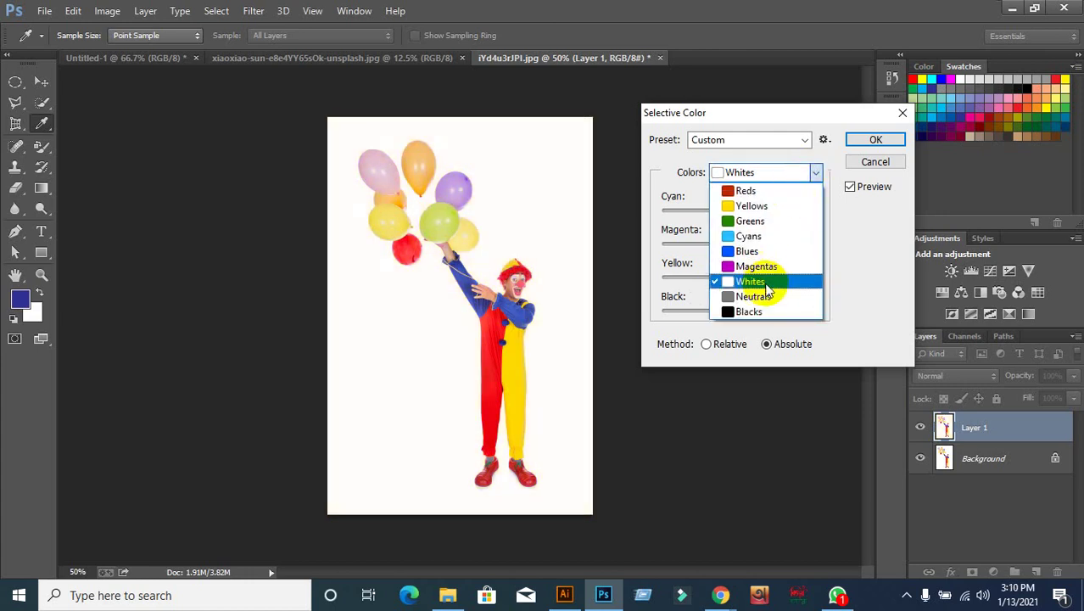
# Step: Try reducing yellow within the Yellows colour range
pyautogui.click(763, 286)
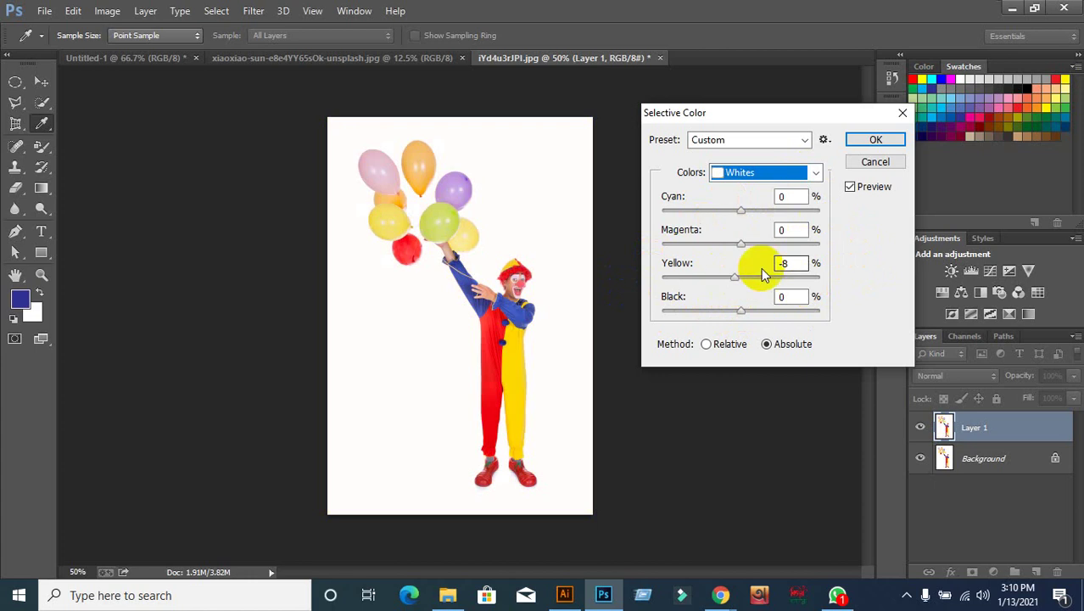
pyautogui.click(816, 175)
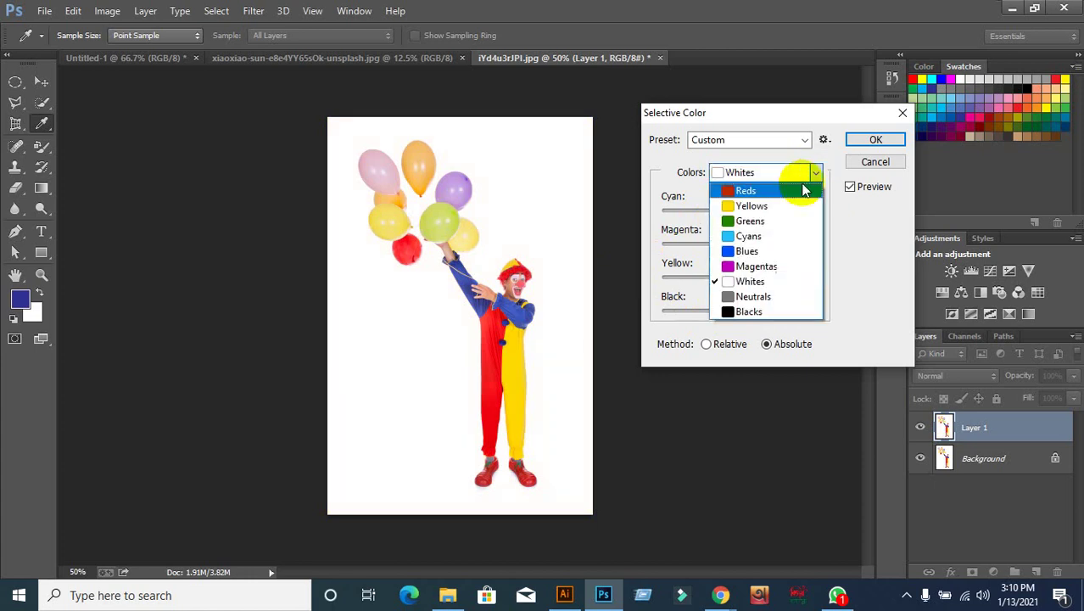
pyautogui.click(796, 206)
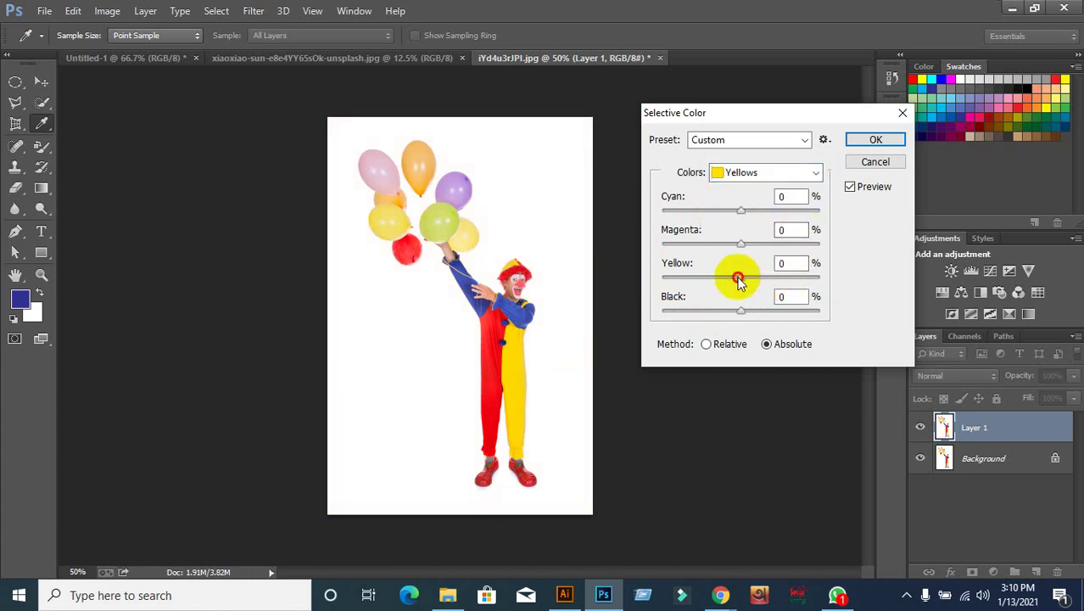
pyautogui.moveTo(740, 279)
pyautogui.mouseDown()
pyautogui.moveTo(711, 280)
pyautogui.moveTo(763, 279)
pyautogui.moveTo(702, 273)
pyautogui.moveTo(764, 272)
pyautogui.moveTo(698, 276)
pyautogui.moveTo(746, 273)
pyautogui.moveTo(715, 279)
pyautogui.moveTo(738, 282)
pyautogui.mouseUp()
# Step: Tint the Whites range toward cyan and yellow
pyautogui.click(815, 172)
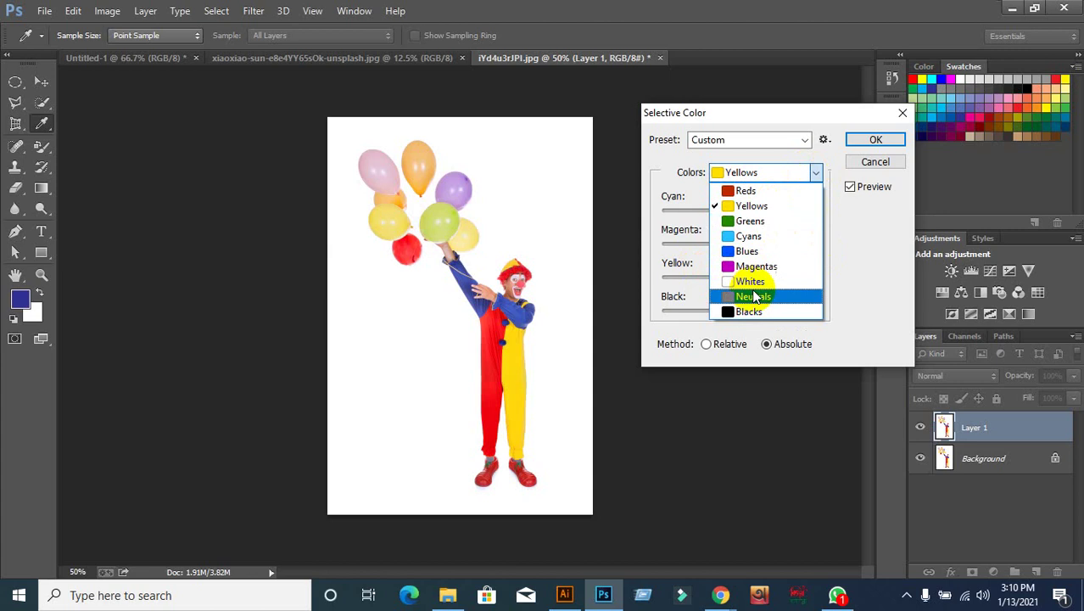
pyautogui.click(752, 281)
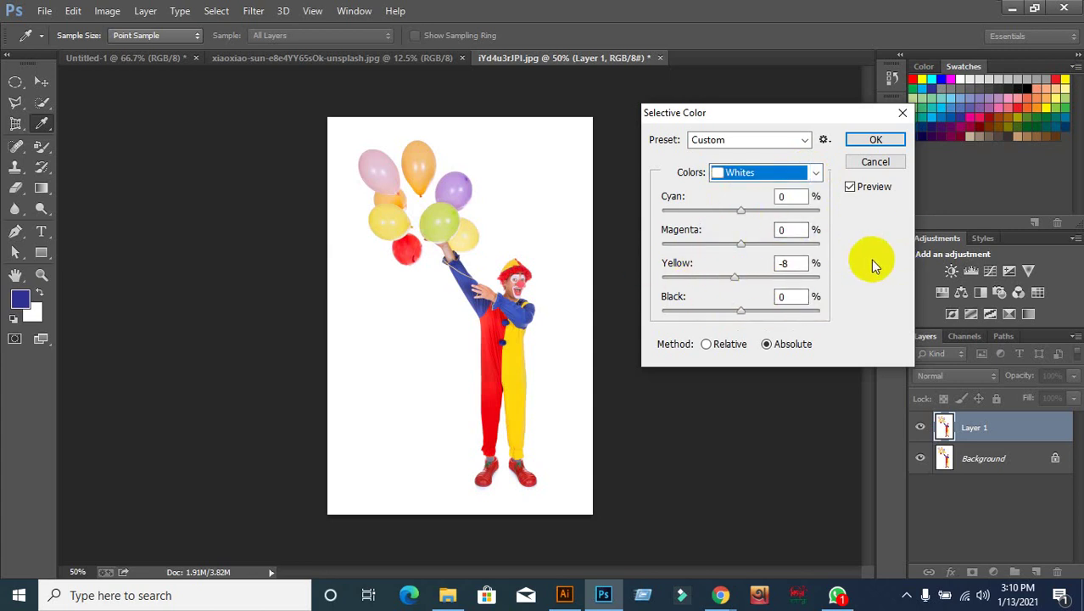
pyautogui.moveTo(741, 212)
pyautogui.mouseDown()
pyautogui.moveTo(779, 218)
pyautogui.moveTo(734, 218)
pyautogui.moveTo(792, 213)
pyautogui.moveTo(725, 221)
pyautogui.moveTo(763, 219)
pyautogui.moveTo(740, 218)
pyautogui.mouseUp()
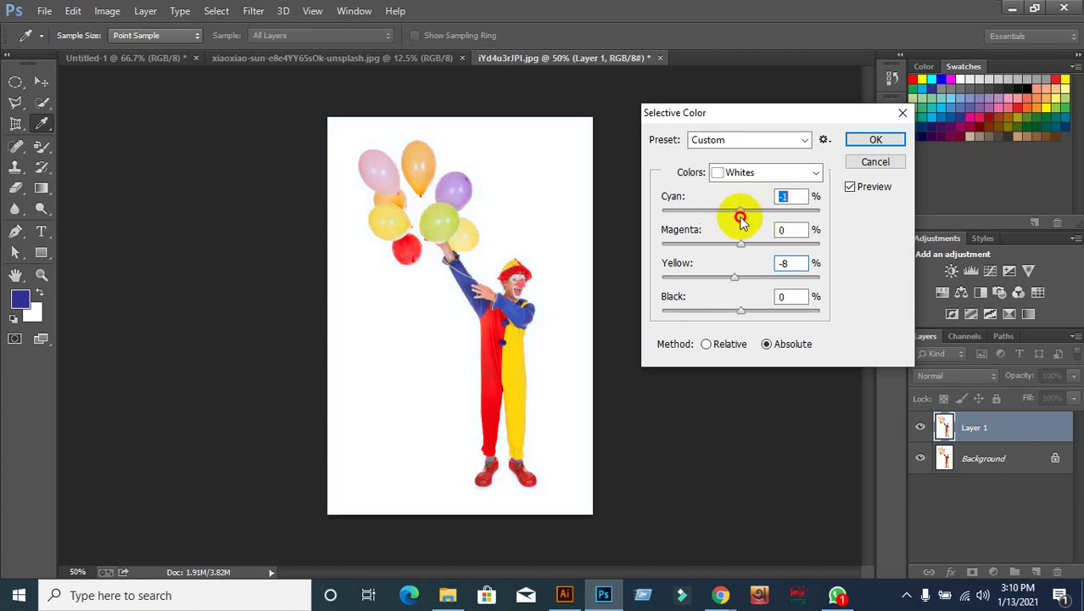
pyautogui.moveTo(746, 281)
pyautogui.mouseDown()
pyautogui.moveTo(800, 284)
pyautogui.moveTo(731, 283)
pyautogui.mouseUp()
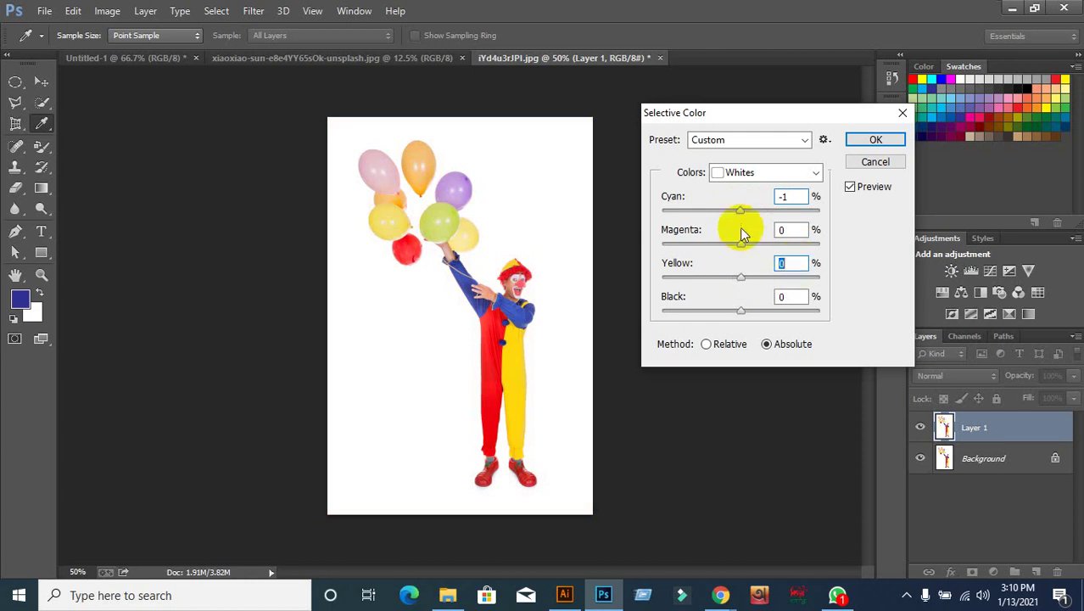
pyautogui.click(794, 296)
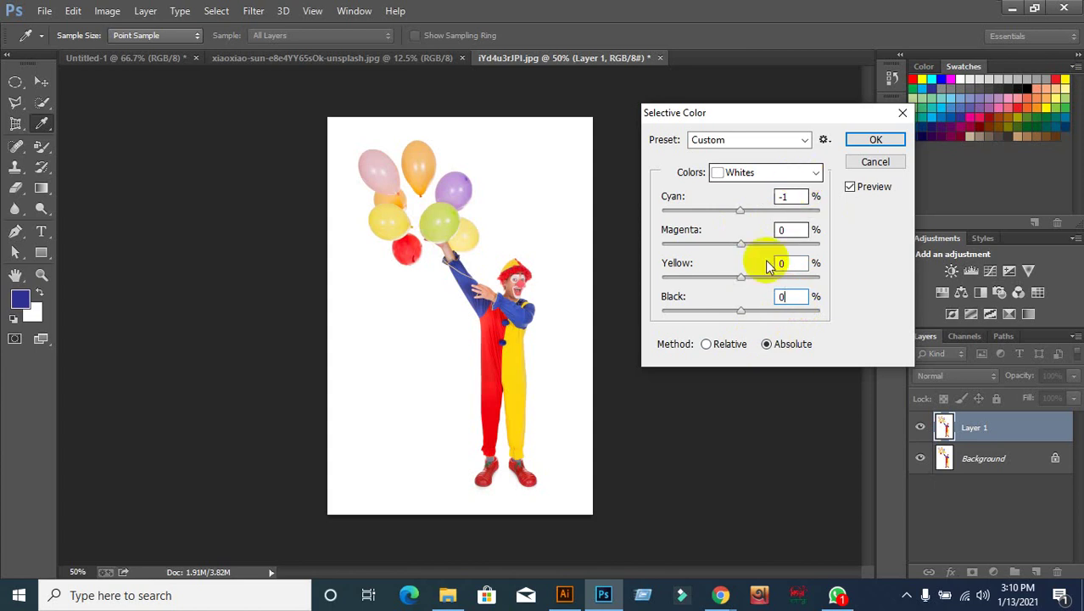
# Step: Reduce yellow in the Yellows range to -26, then cancel the Selective Color dialog
pyautogui.click(805, 176)
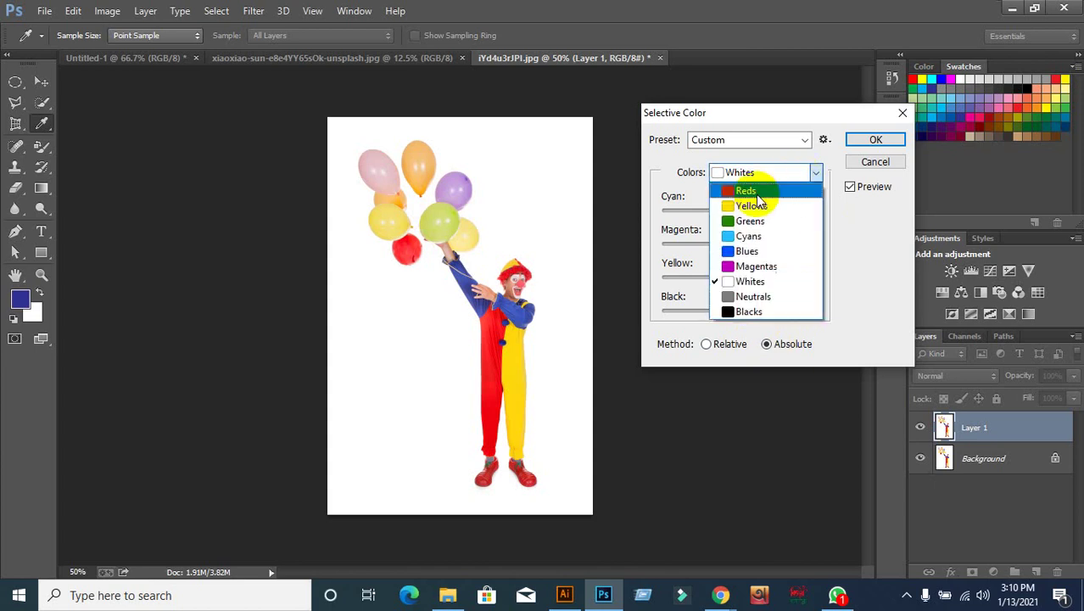
pyautogui.click(745, 205)
pyautogui.moveTo(735, 278); pyautogui.dragTo(722, 286)
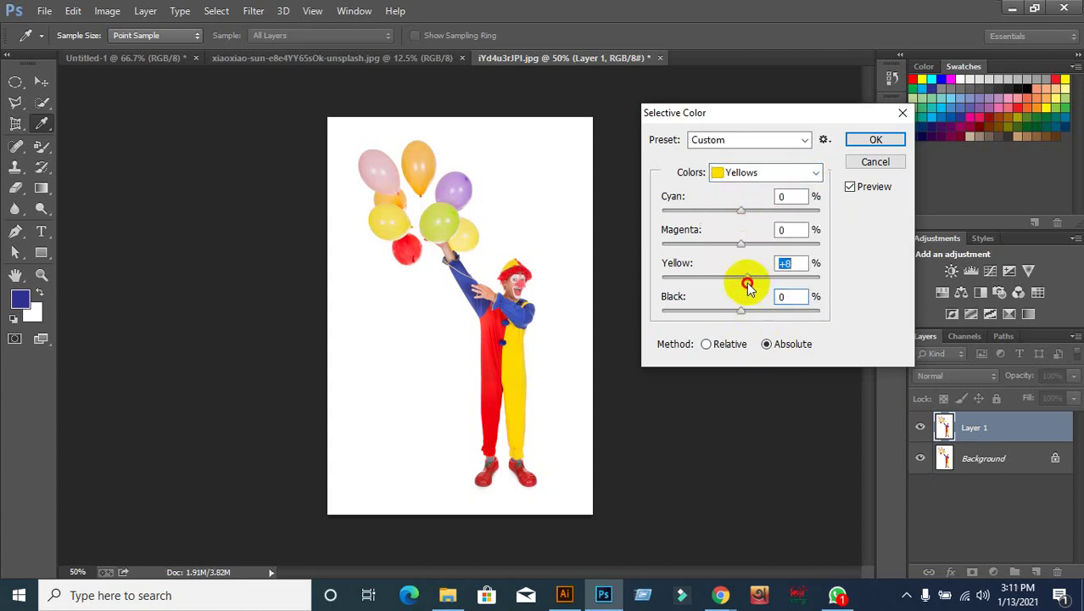
pyautogui.click(853, 165)
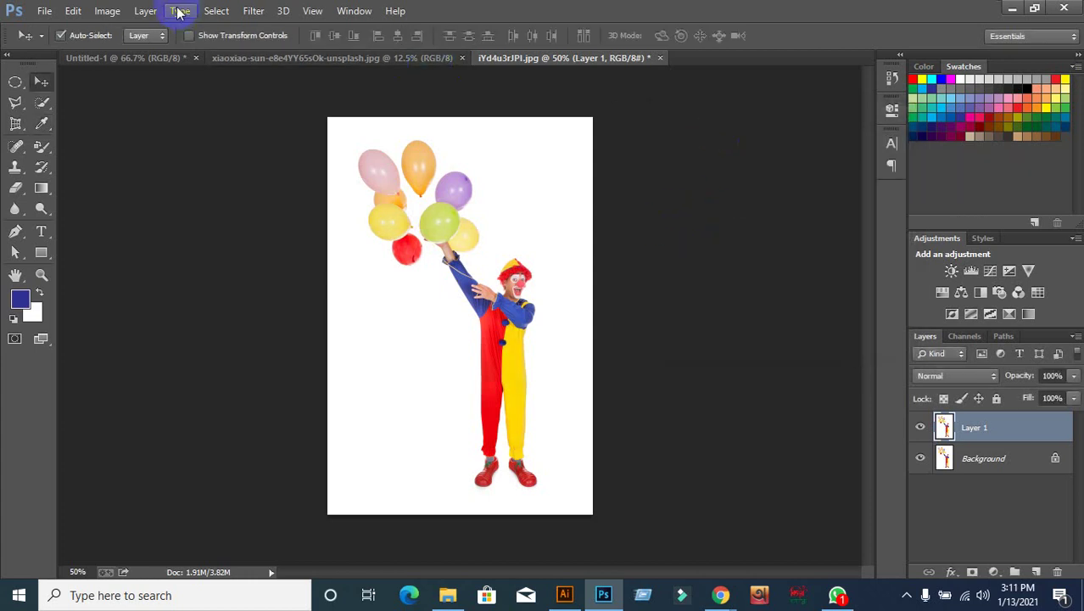
# Step: Trial a cyan shift on the clown's Reds, cancel it, and close the clown photo
pyautogui.click(118, 11)
pyautogui.moveTo(131, 51)
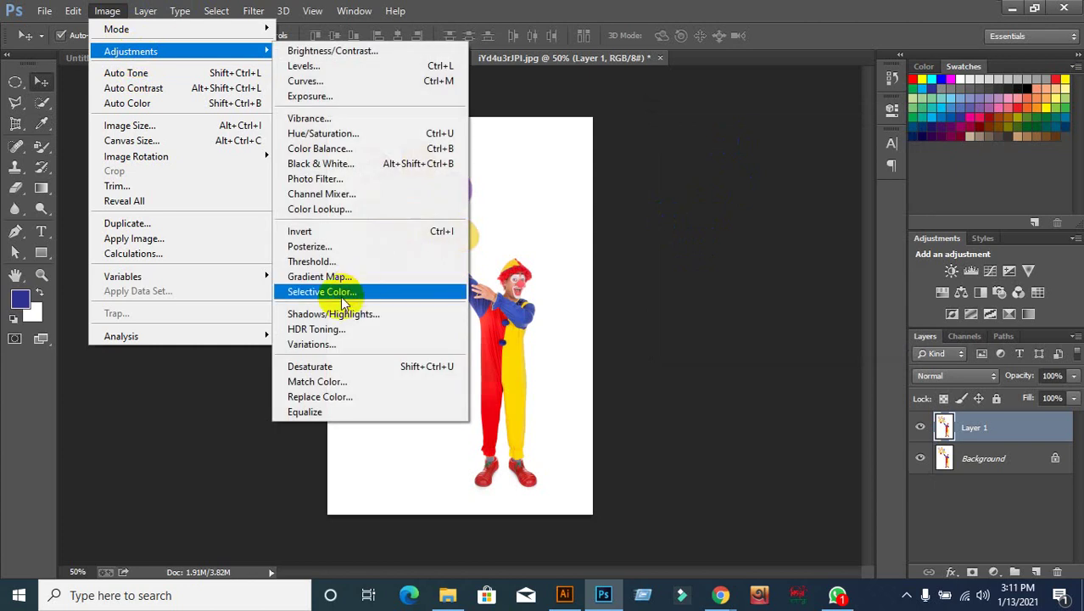
pyautogui.click(341, 292)
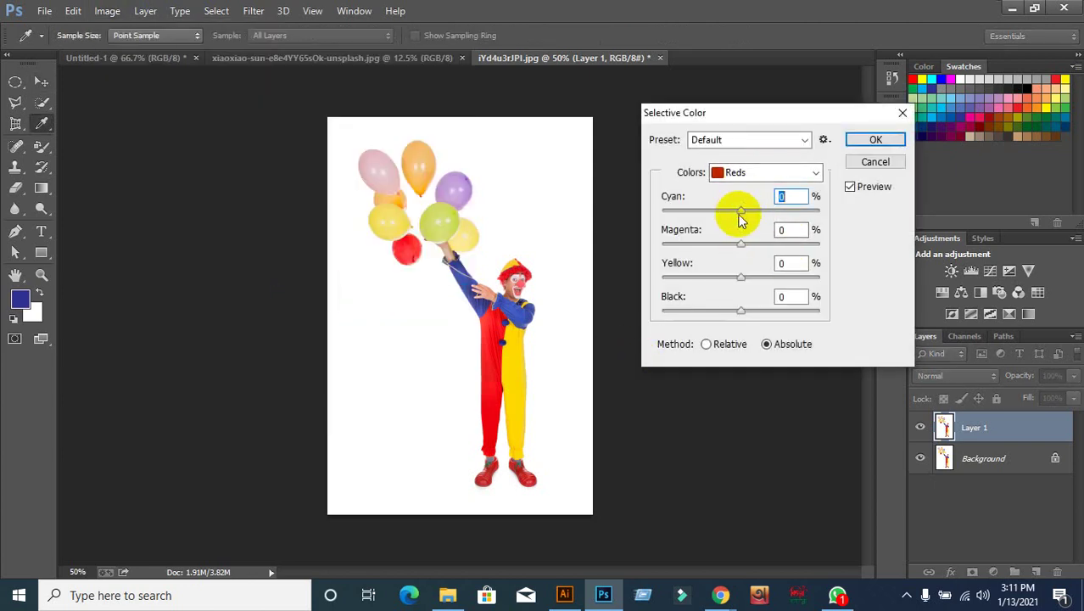
pyautogui.moveTo(740, 217)
pyautogui.mouseDown()
pyautogui.moveTo(772, 218)
pyautogui.moveTo(731, 219)
pyautogui.moveTo(755, 219)
pyautogui.moveTo(741, 223)
pyautogui.mouseUp()
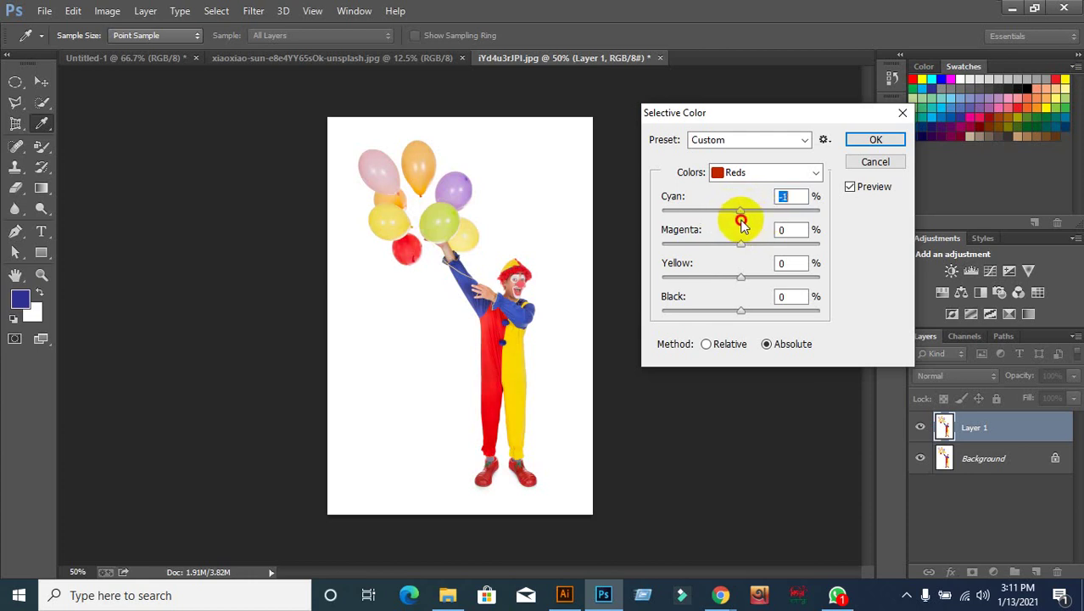
pyautogui.click(887, 172)
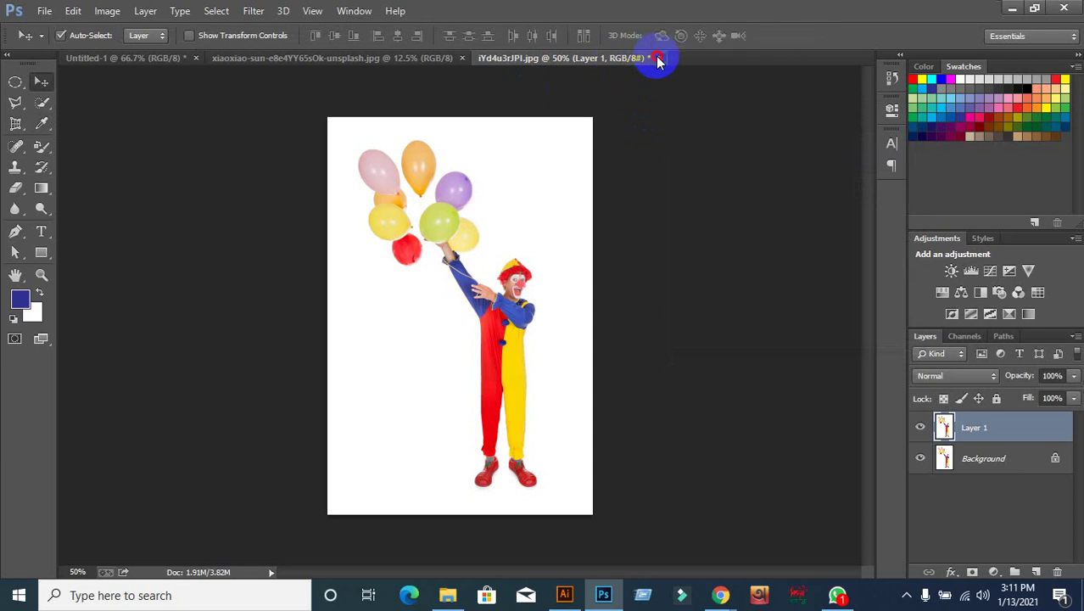
pyautogui.click(660, 58)
# Step: Confirm closing the clown photo and fill the Untitled-1 canvas with black
pyautogui.click(551, 237)
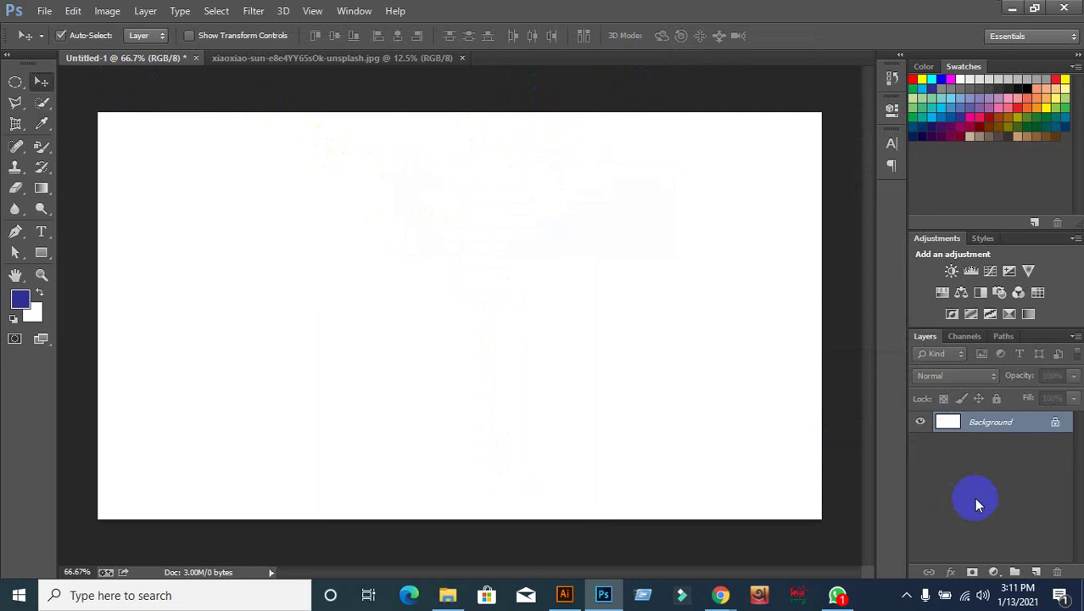
pyautogui.moveTo(942, 422)
pyautogui.mouseDown()
pyautogui.moveTo(806, 437)
pyautogui.moveTo(321, 359)
pyautogui.mouseUp()
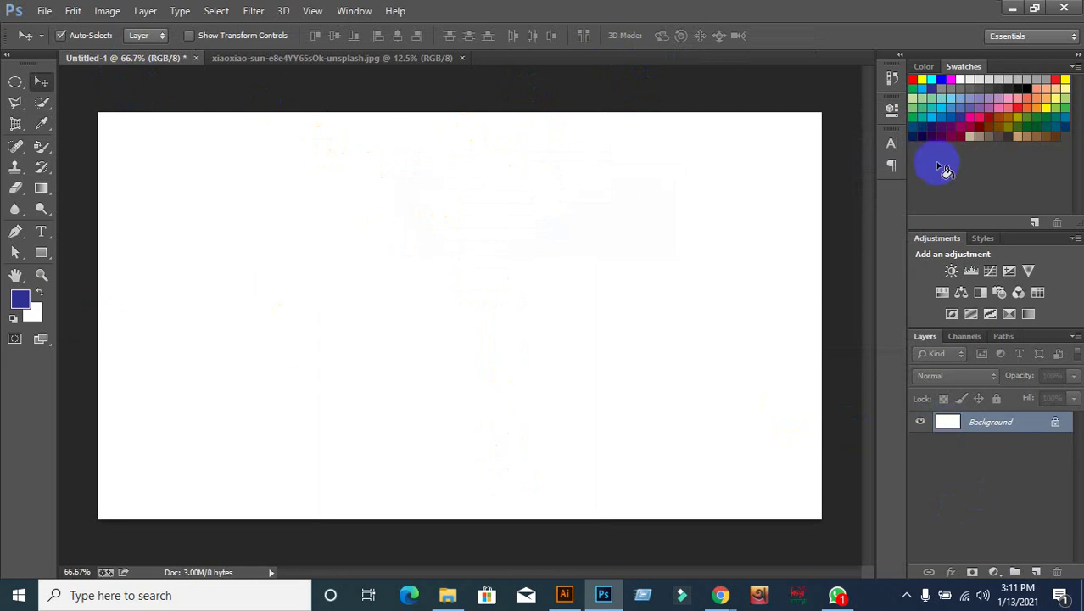
pyautogui.click(1031, 79)
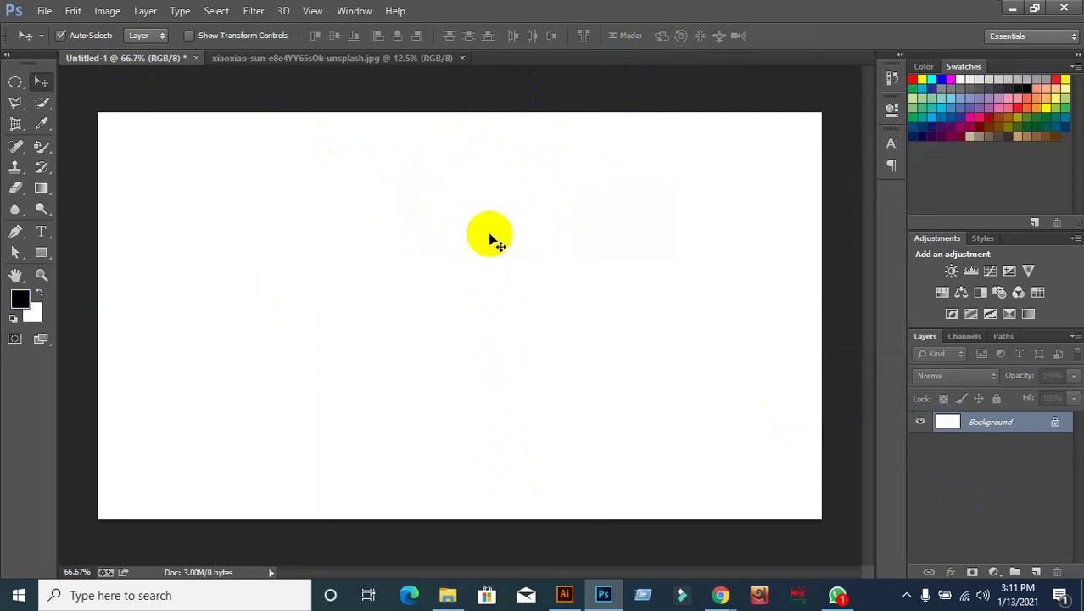
pyautogui.hotkey('alt', 'BackSpace')
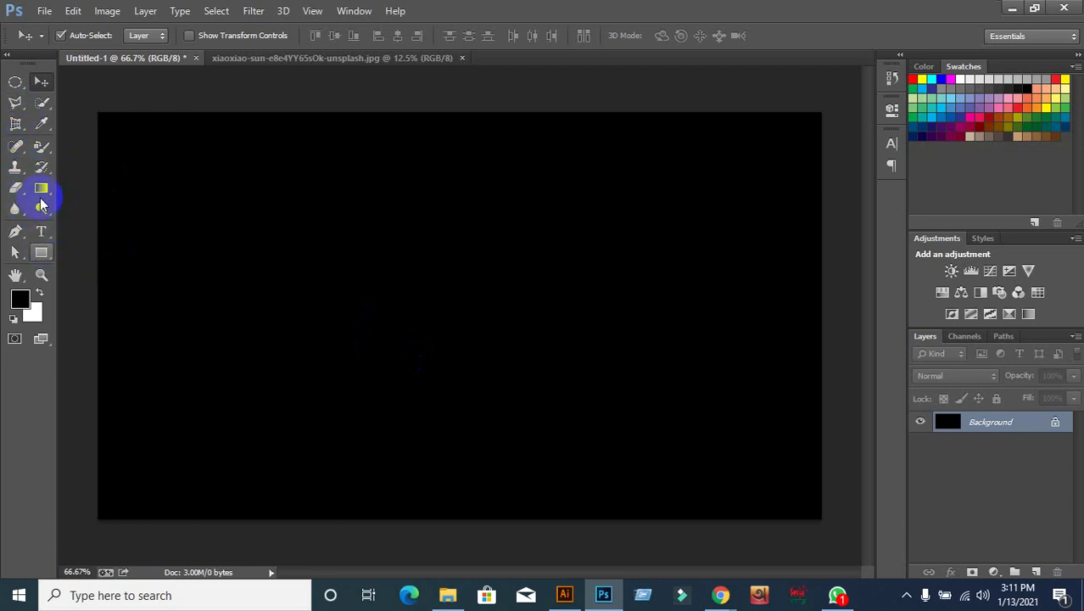
# Step: Add an empty Layer 1, then draw and undo a trial ellipse shape
pyautogui.click(1036, 570)
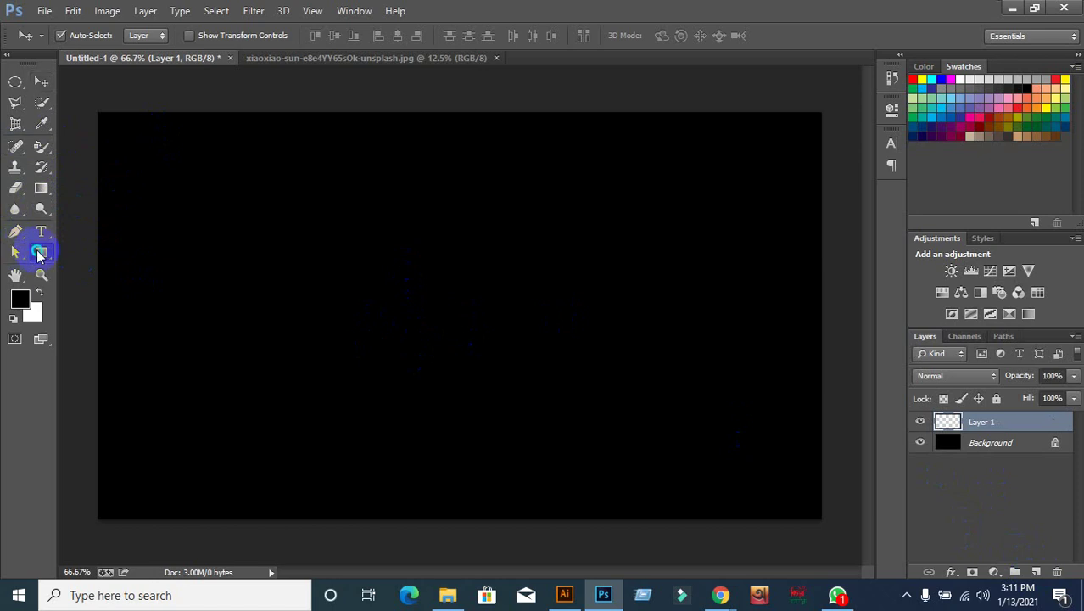
pyautogui.click(103, 280)
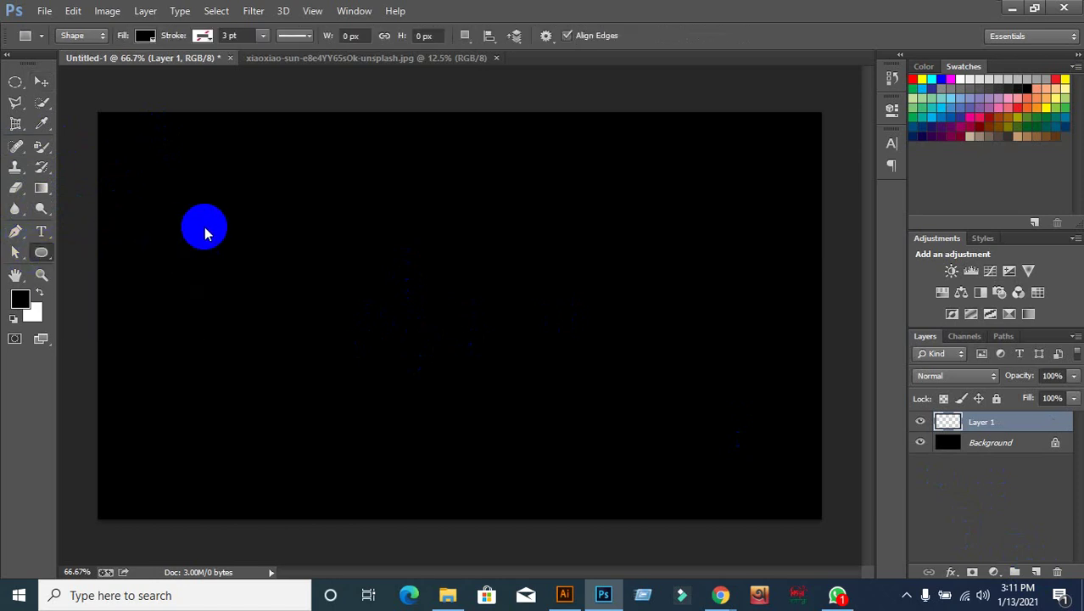
pyautogui.moveTo(198, 197); pyautogui.dragTo(353, 351)
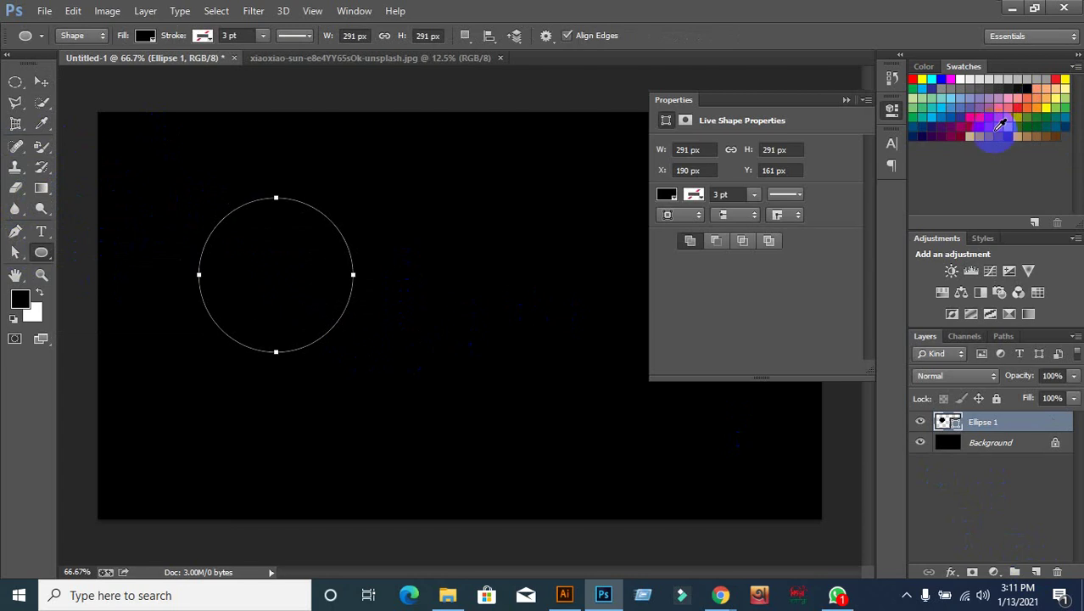
pyautogui.hotkey('ctrl', 'z')
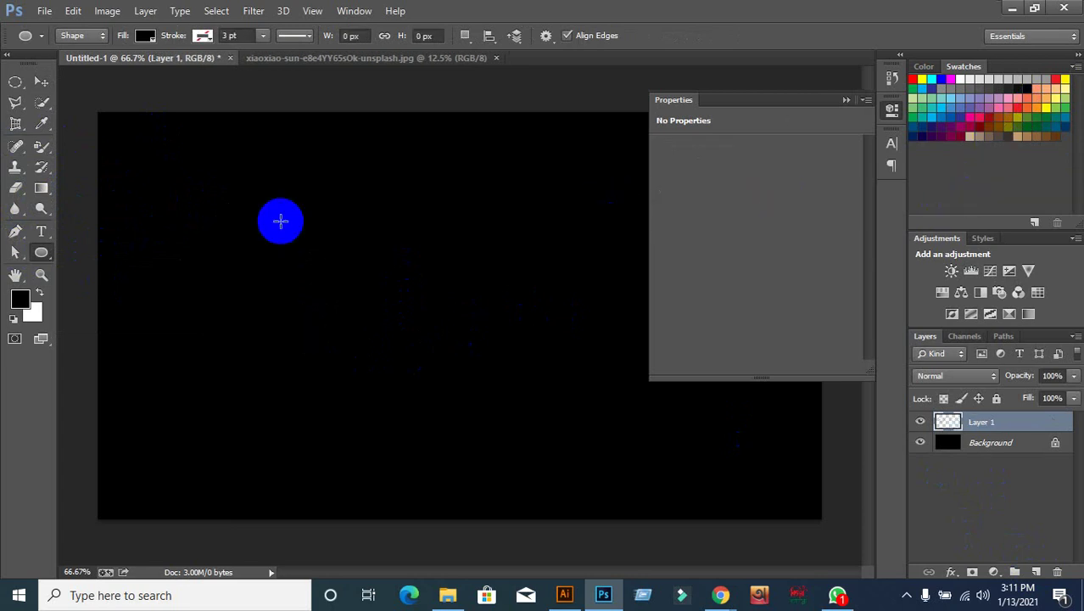
pyautogui.moveTo(16, 85); pyautogui.dragTo(53, 89)
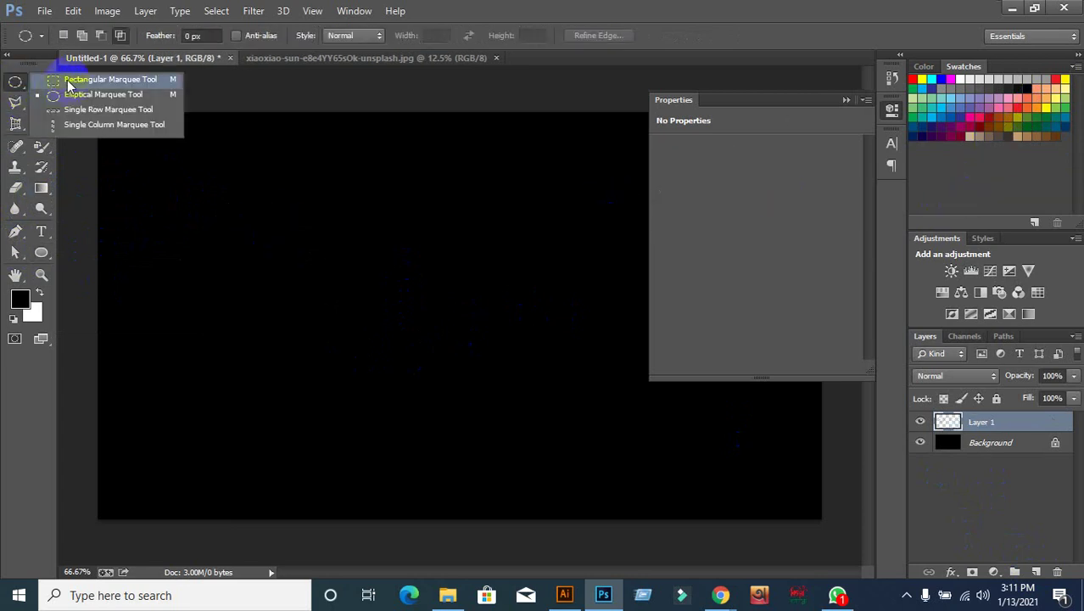
# Step: Make an elliptical marquee selection of a circle left of the canvas centre
pyautogui.click(68, 80)
pyautogui.moveTo(188, 178); pyautogui.dragTo(345, 329)
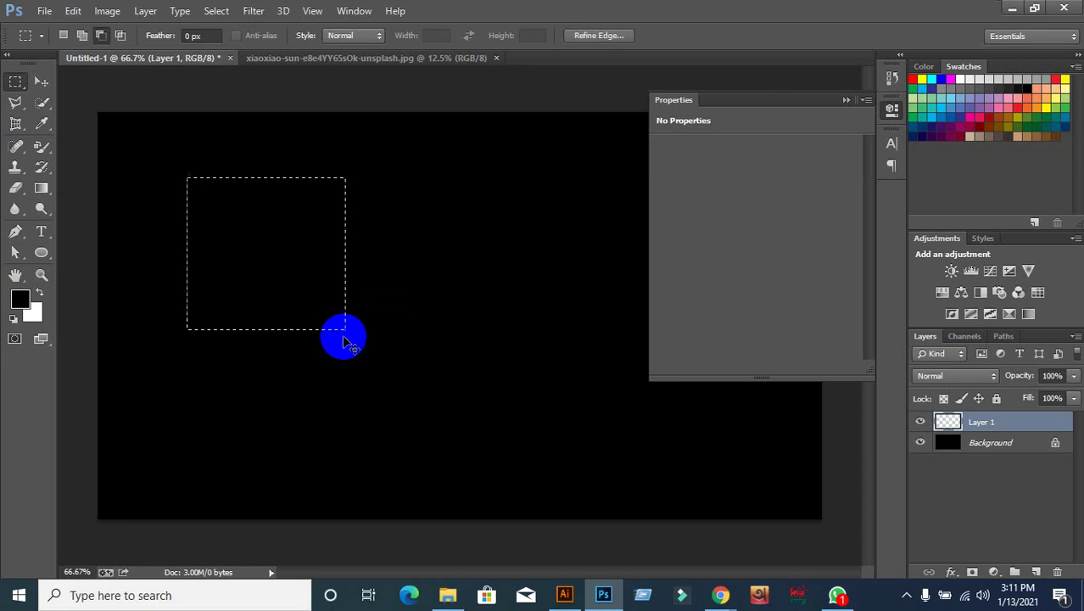
pyautogui.click(346, 342)
pyautogui.moveTo(16, 81); pyautogui.dragTo(52, 91)
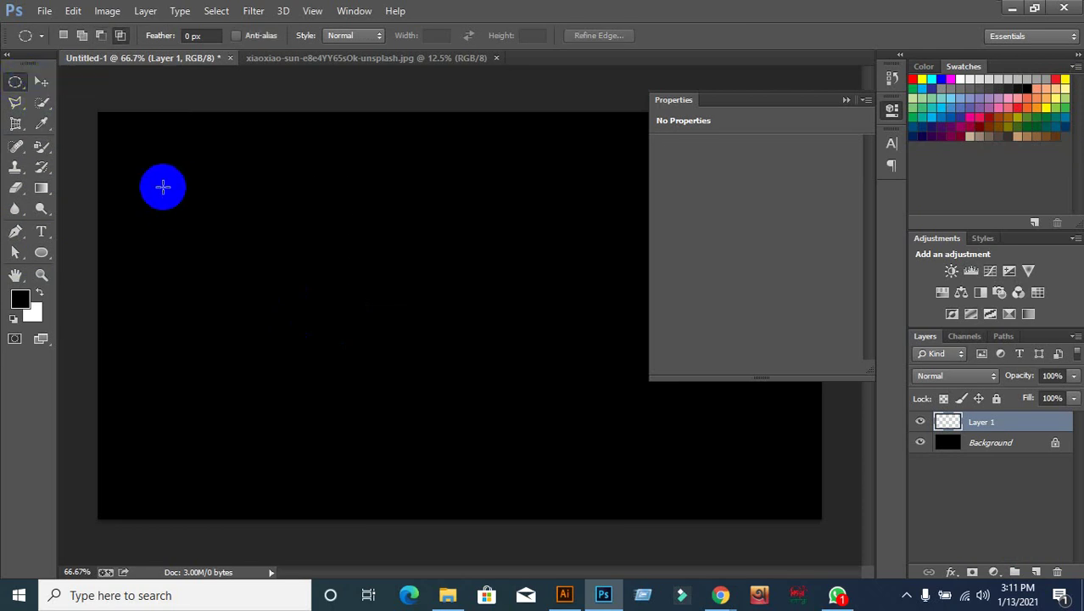
pyautogui.moveTo(163, 187); pyautogui.dragTo(374, 405)
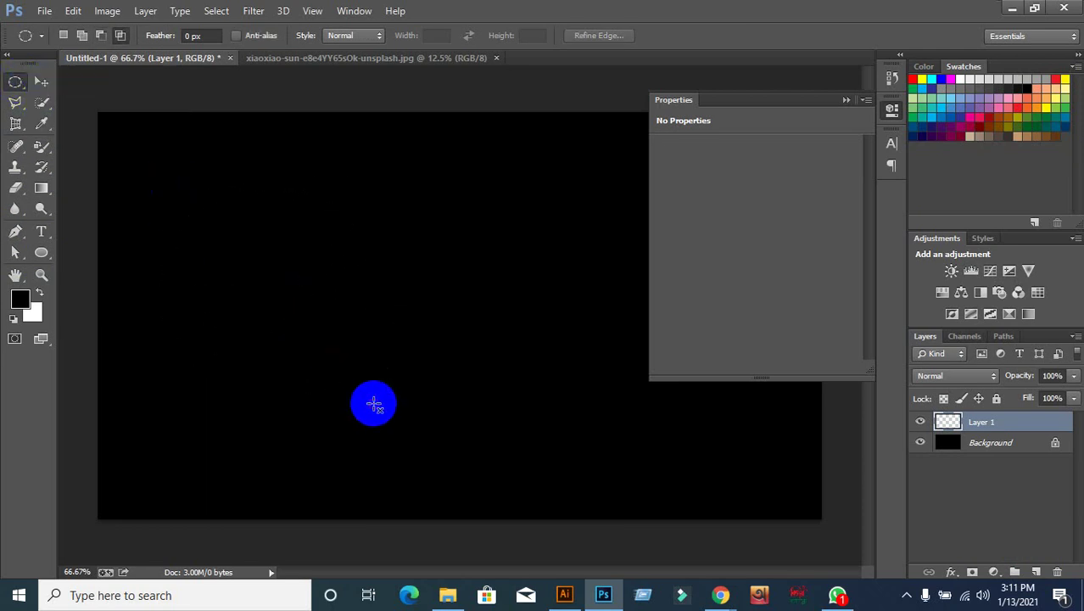
pyautogui.moveTo(237, 263); pyautogui.dragTo(399, 436)
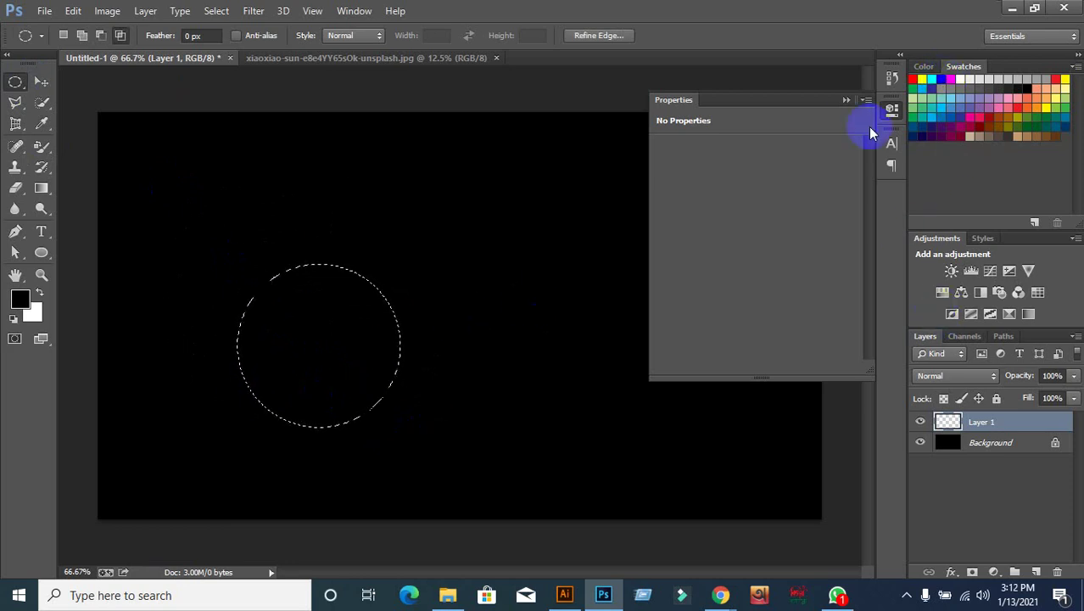
pyautogui.click(846, 99)
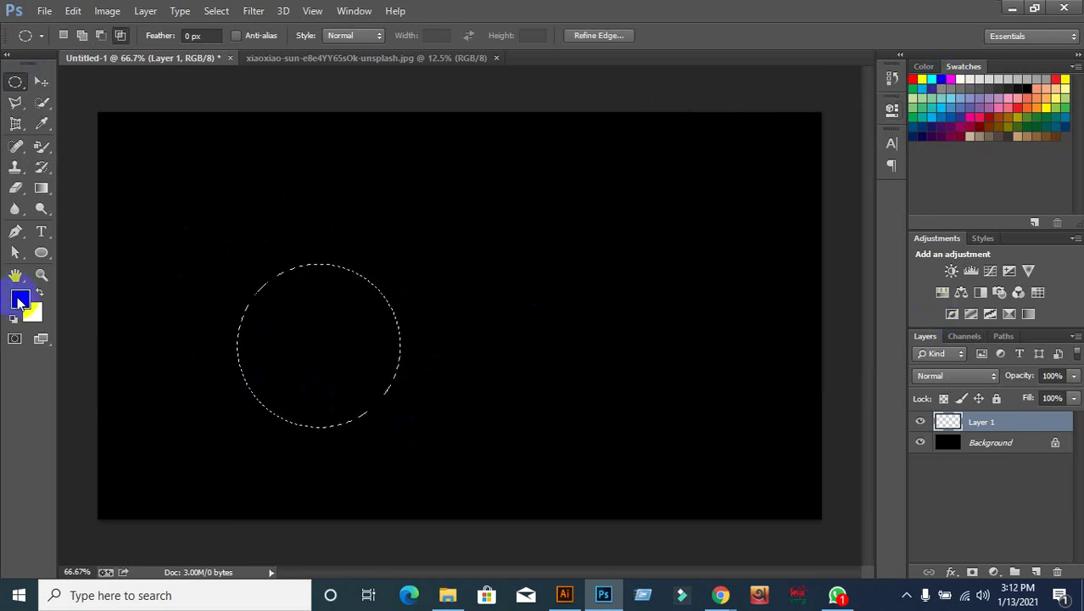
# Step: Fill the circular selection with pure red (ff0000) and deselect it
pyautogui.click(21, 301)
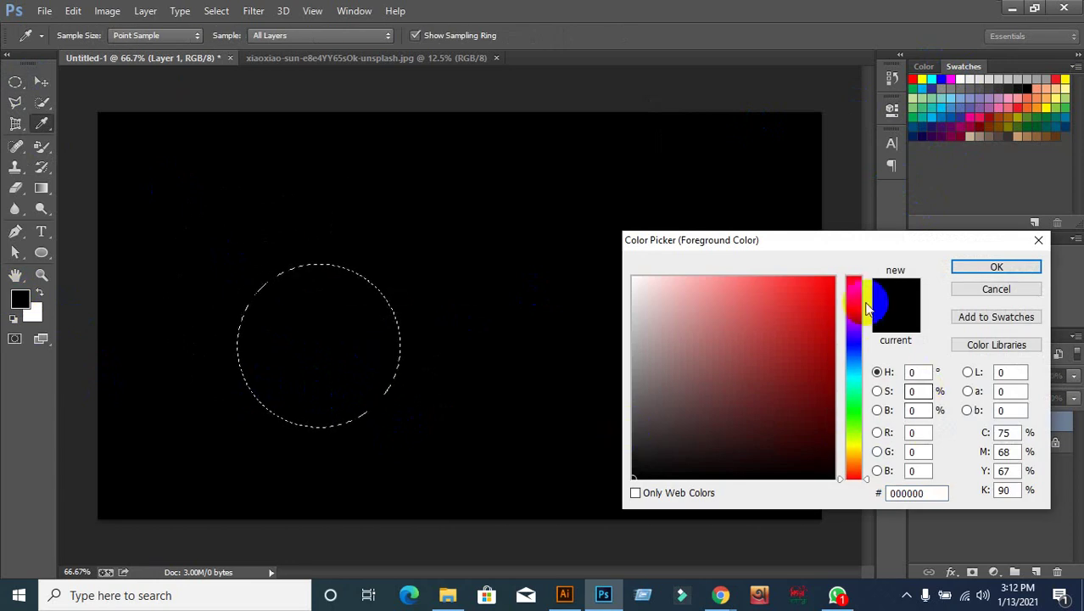
pyautogui.moveTo(859, 314)
pyautogui.mouseDown()
pyautogui.moveTo(835, 281)
pyautogui.moveTo(852, 257)
pyautogui.mouseUp()
pyautogui.click(924, 432)
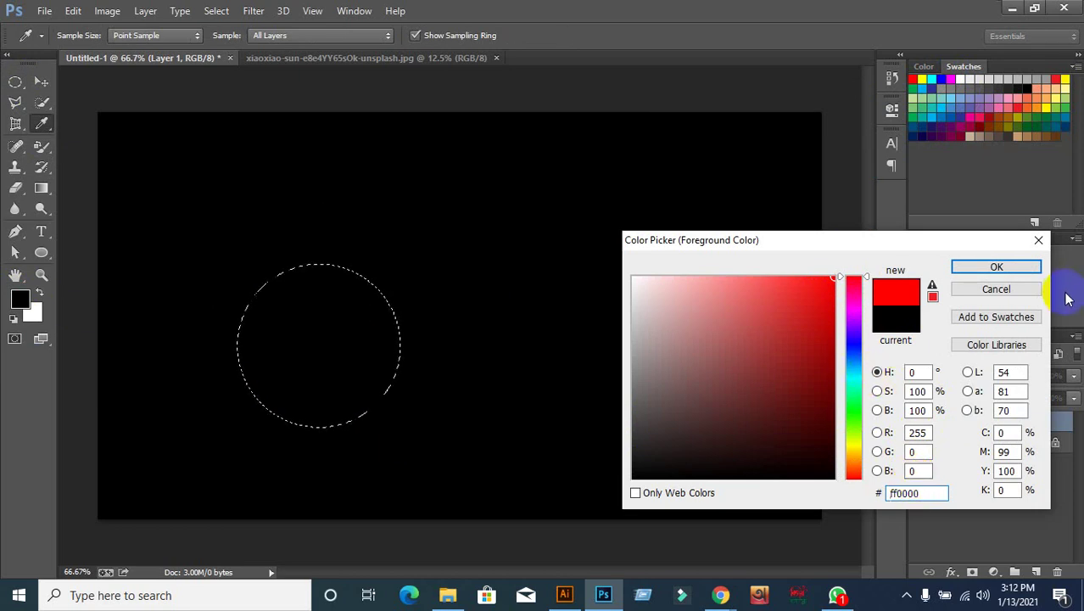
pyautogui.click(997, 267)
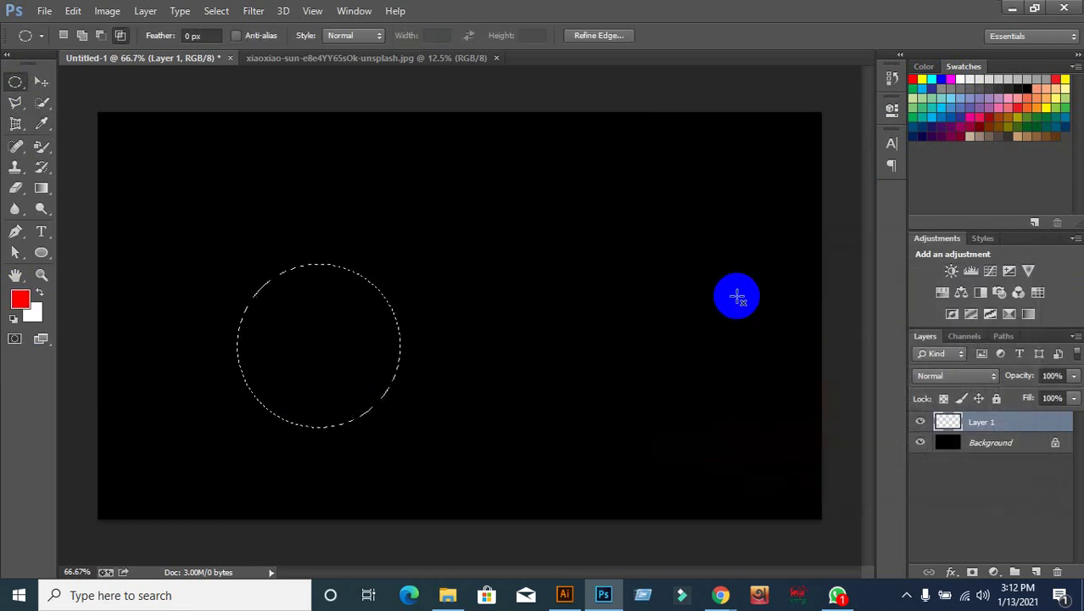
pyautogui.hotkey('alt', 'BackSpace')
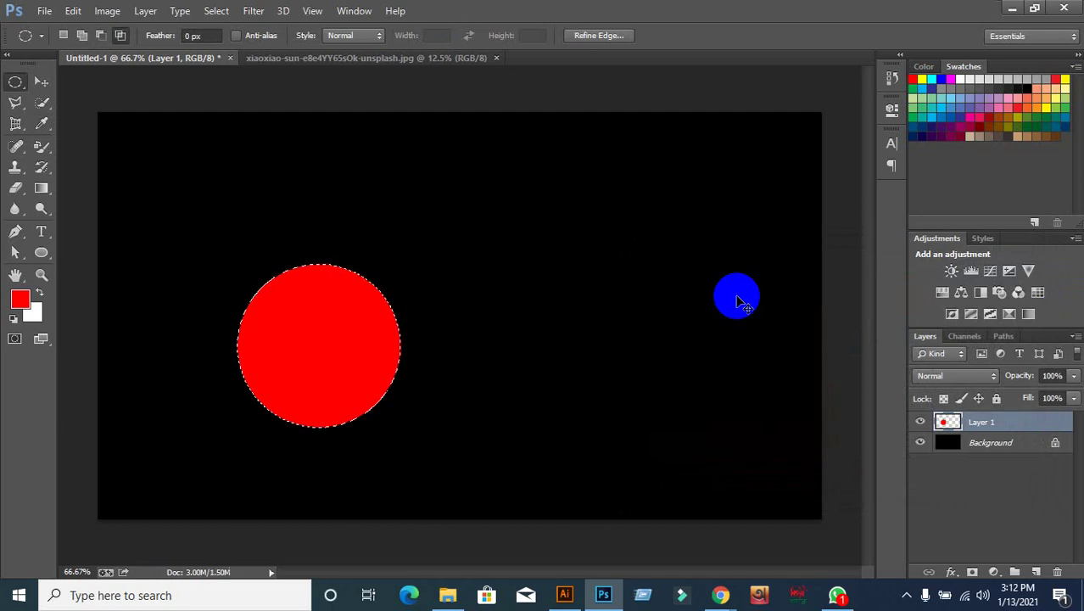
pyautogui.hotkey('ctrl', 'd')
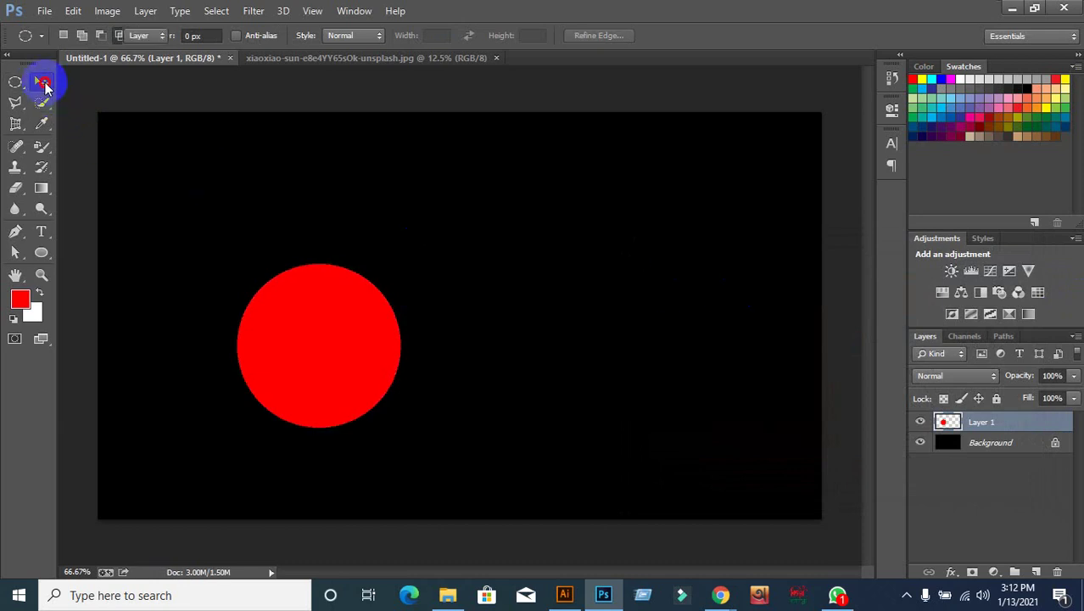
# Step: Move the red circle up and left, then add an empty Layer 2
pyautogui.click(44, 85)
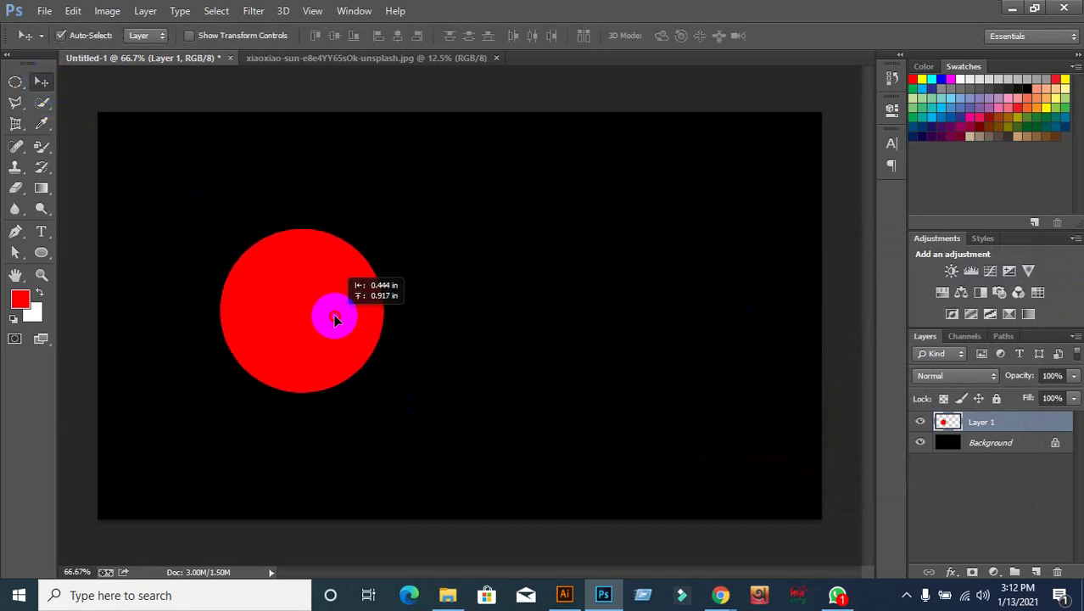
pyautogui.moveTo(349, 356); pyautogui.dragTo(328, 319)
pyautogui.click(1036, 572)
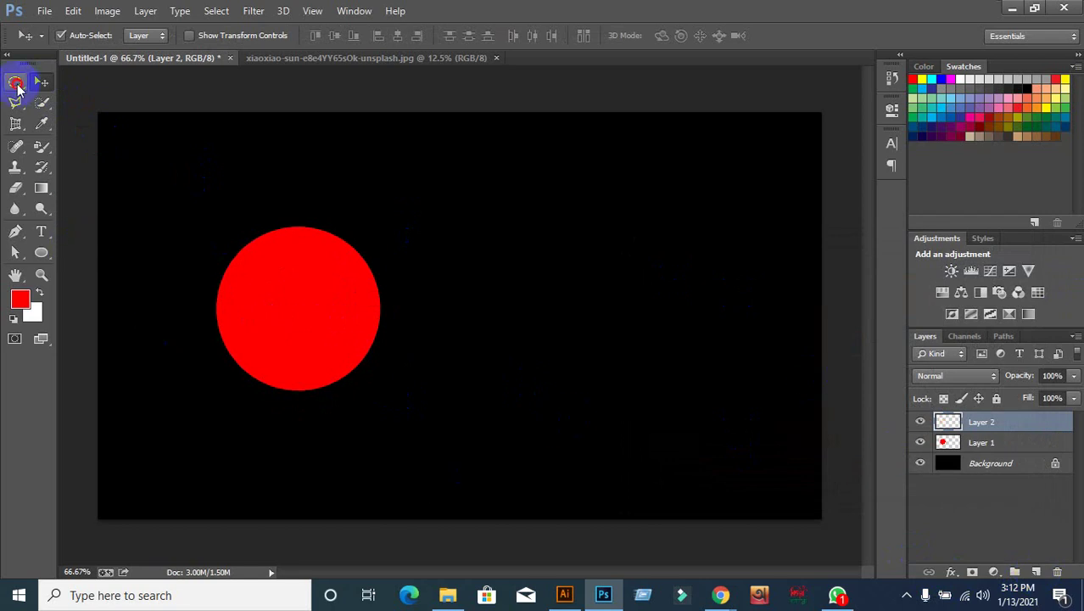
# Step: Select a circle right of the red one and set the foreground to pure green 00ff00
pyautogui.click(16, 83)
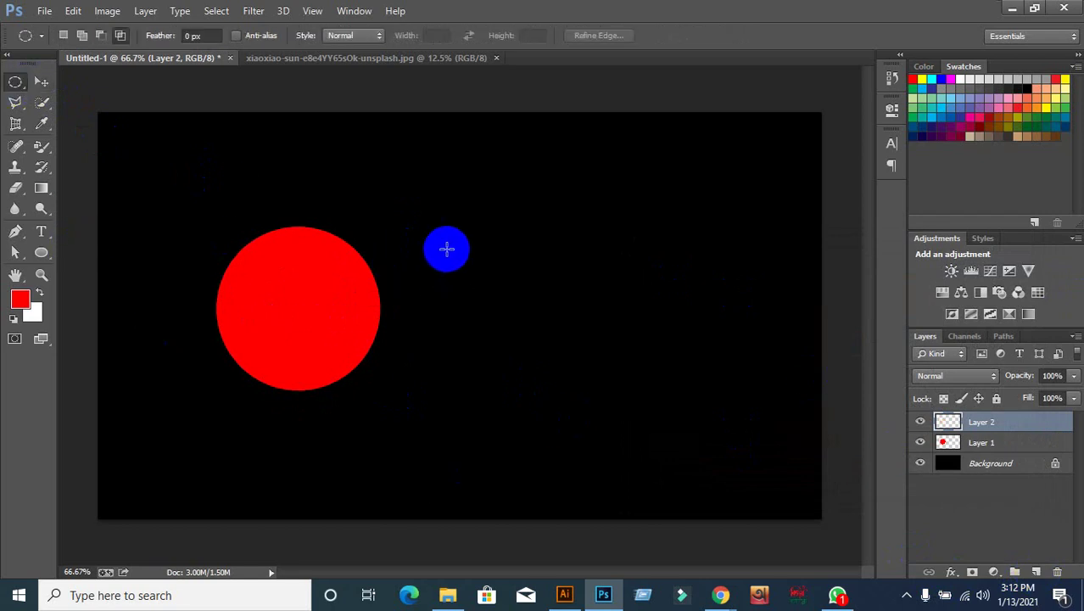
pyautogui.moveTo(447, 249); pyautogui.dragTo(633, 413)
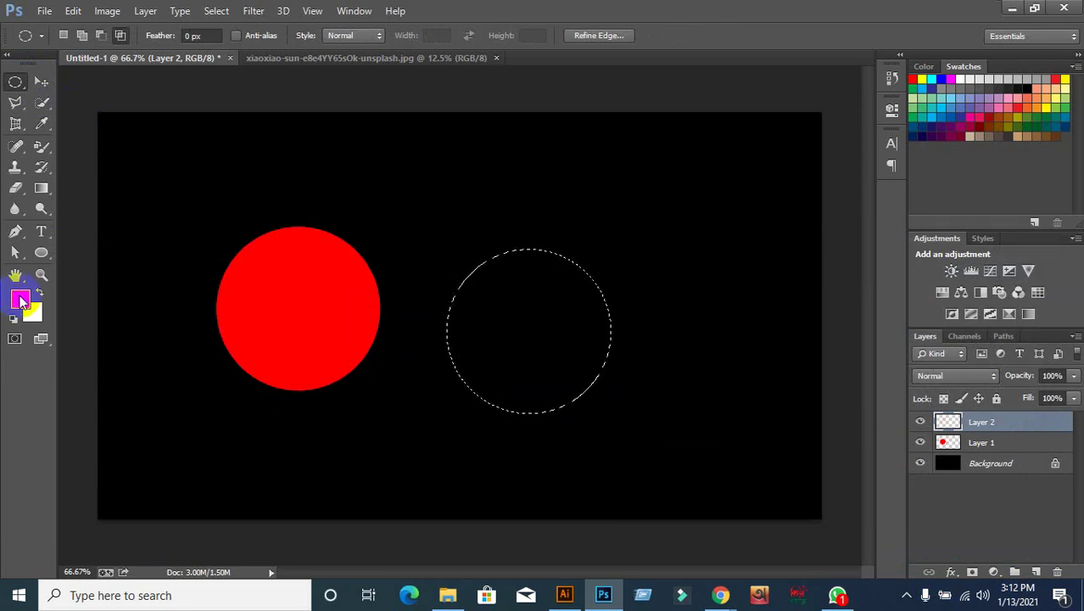
pyautogui.click(20, 299)
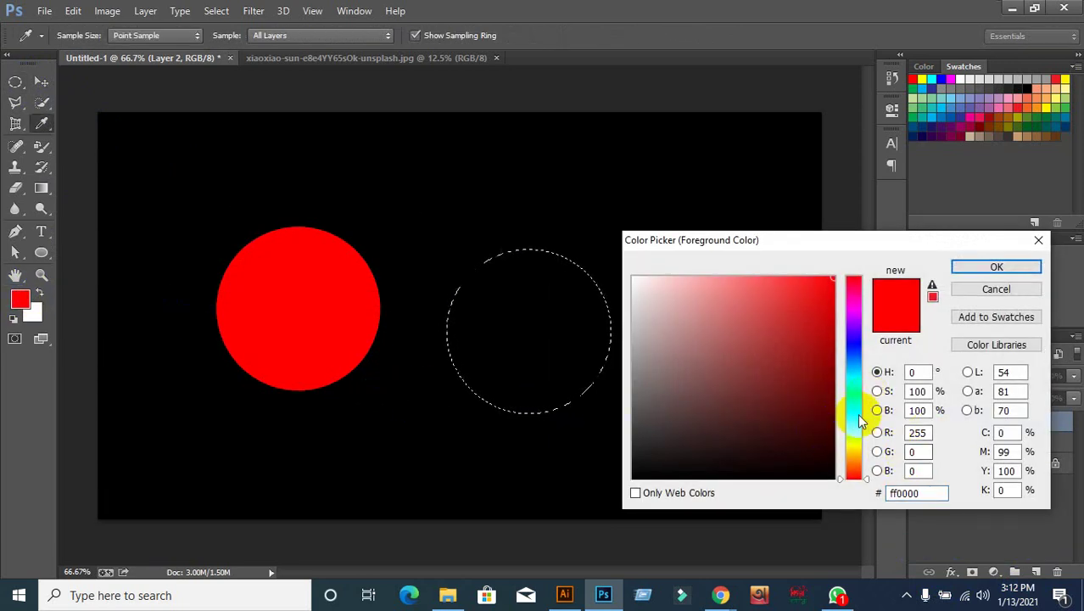
pyautogui.click(855, 419)
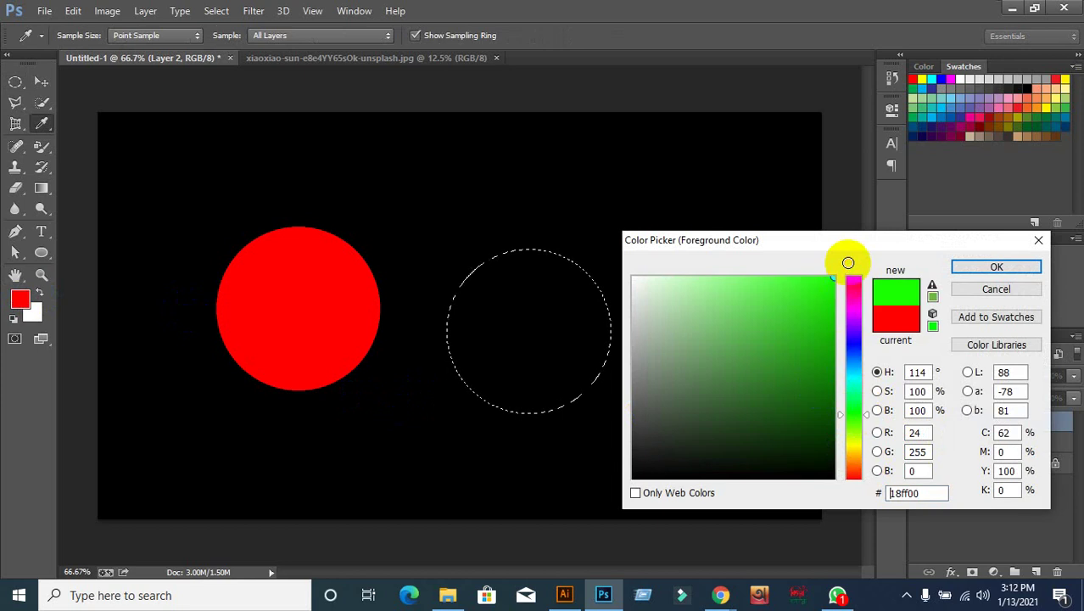
pyautogui.click(916, 432)
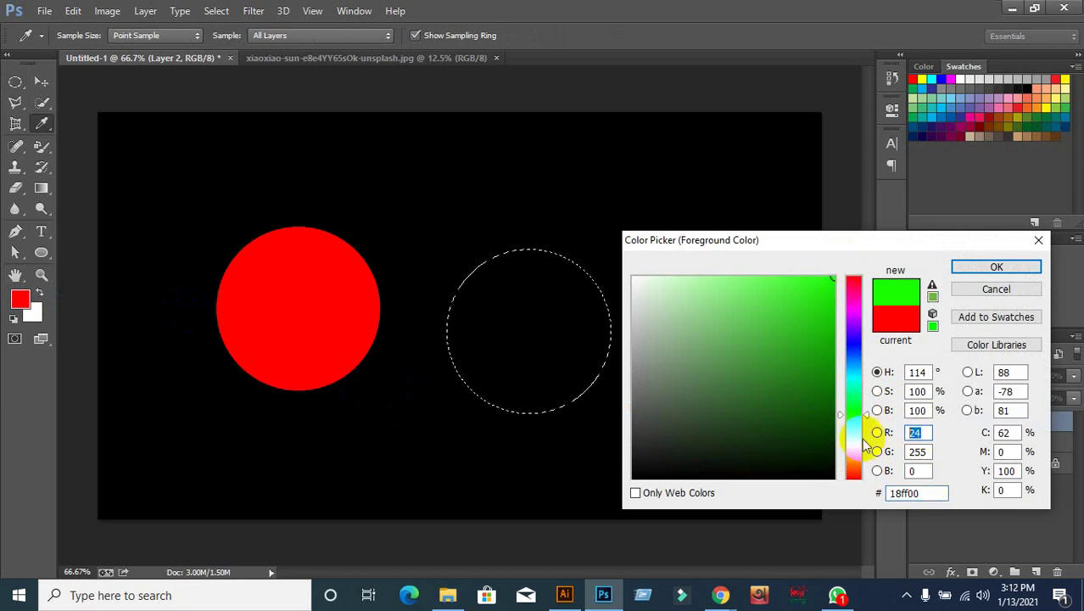
pyautogui.write('0')
pyautogui.click(916, 472)
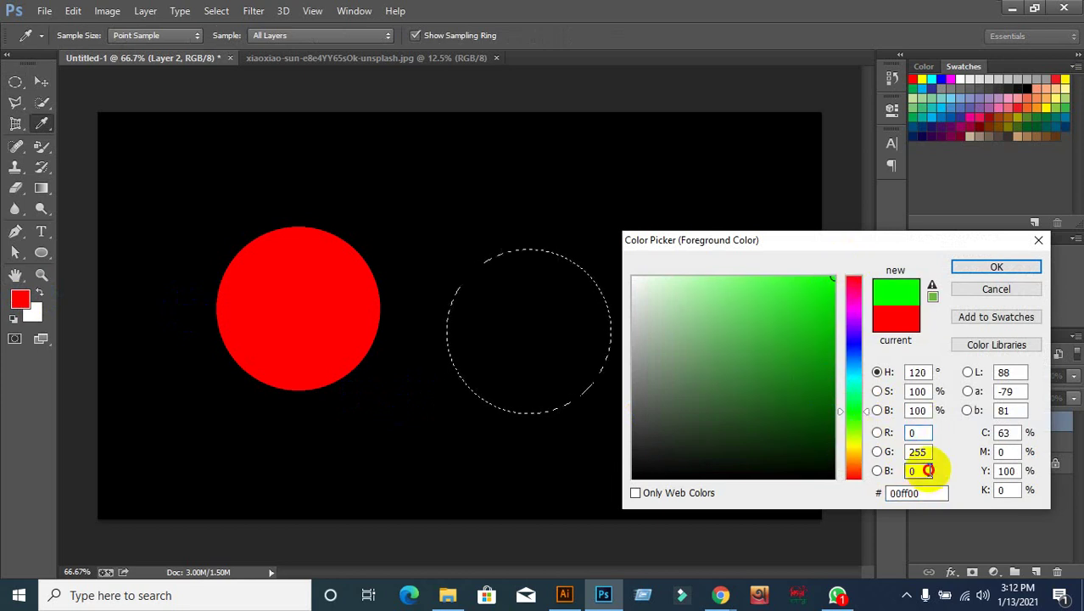
pyautogui.click(925, 435)
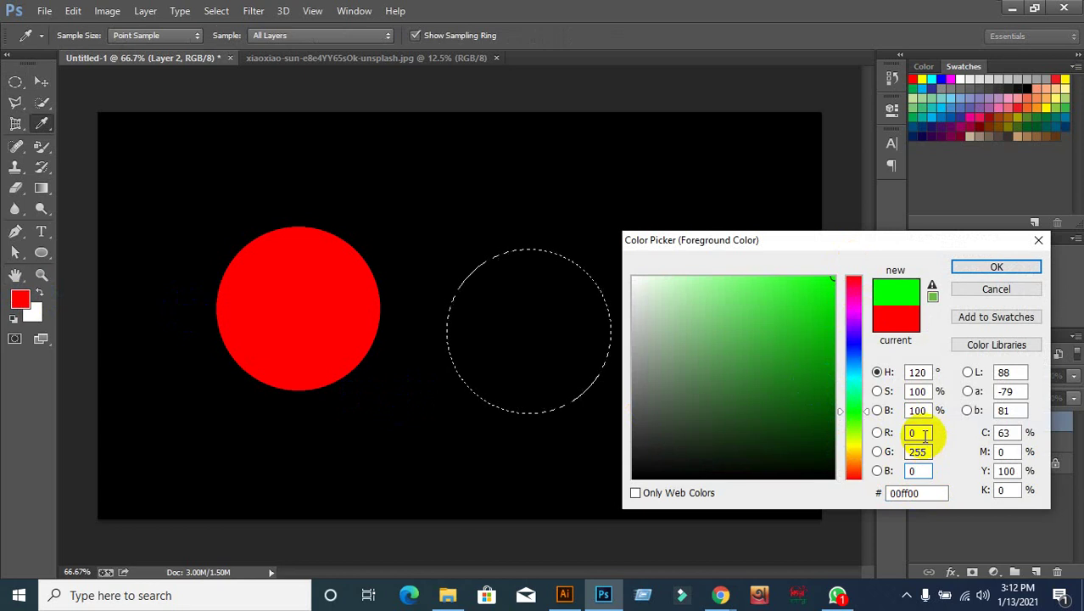
pyautogui.click(997, 267)
pyautogui.press('m')
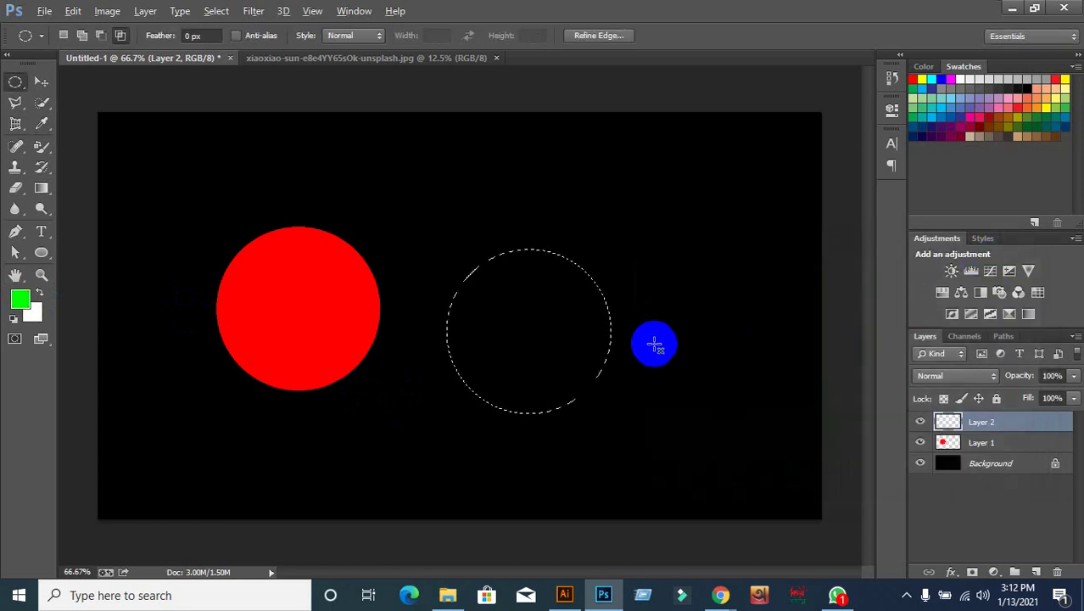
# Step: Fill the selection with green, nudge it up-left, and add an empty Layer 3
pyautogui.hotkey('alt', 'BackSpace')
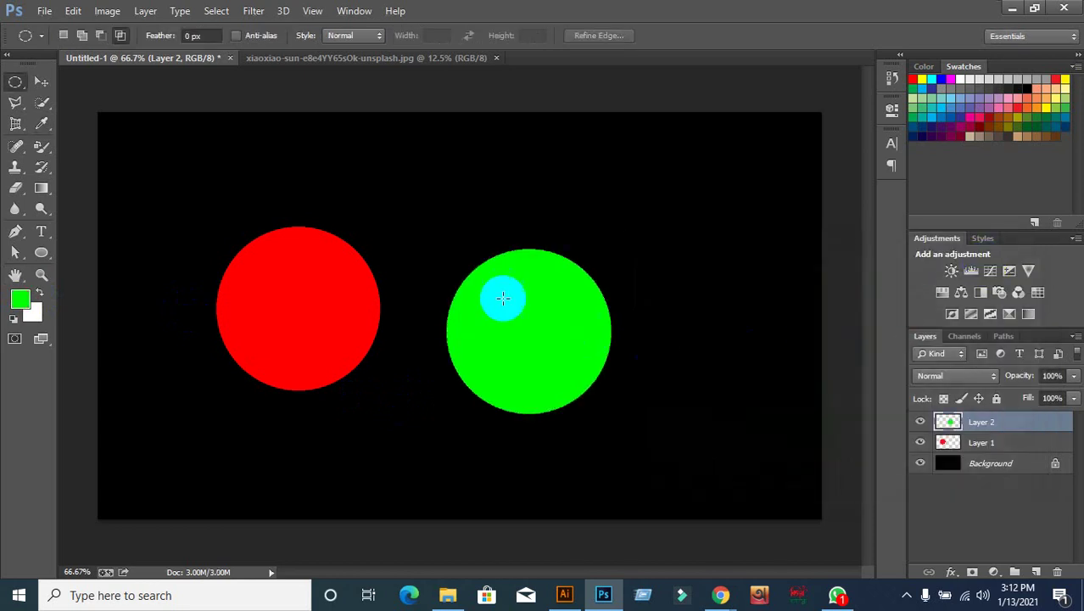
pyautogui.click(42, 81)
pyautogui.moveTo(525, 377); pyautogui.dragTo(510, 362)
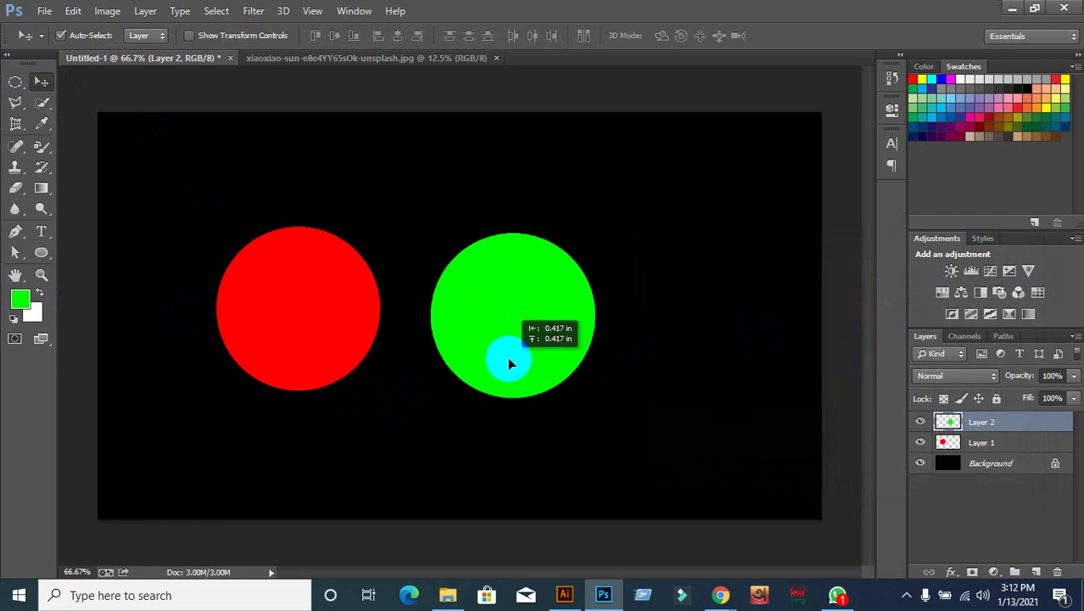
pyautogui.click(1036, 572)
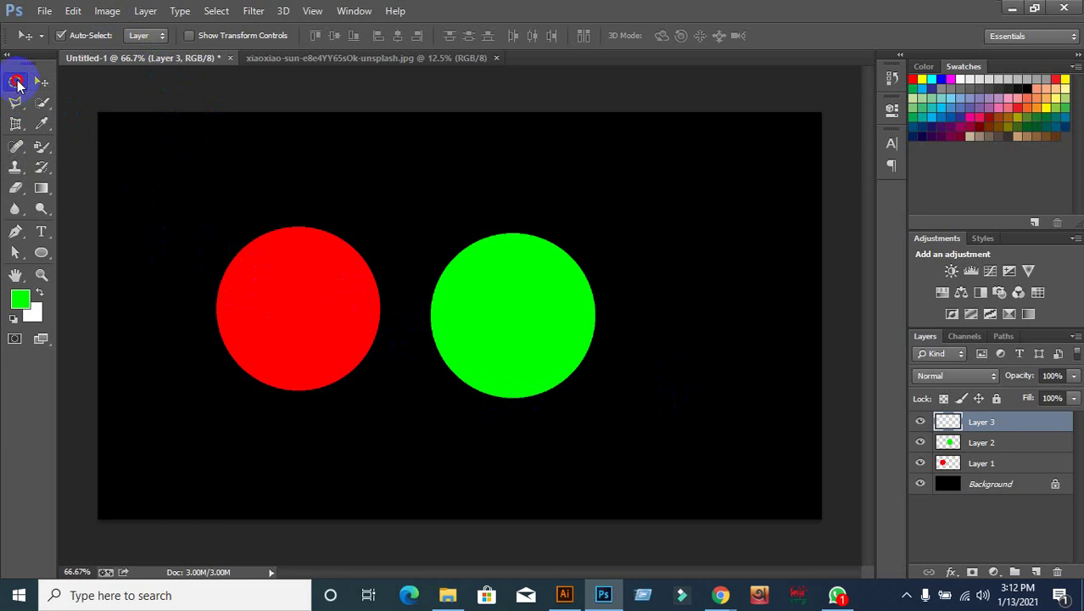
# Step: Select a circle at the canvas's right and set the foreground to pure blue 0000ff
pyautogui.click(17, 80)
pyautogui.moveTo(655, 242); pyautogui.dragTo(812, 449)
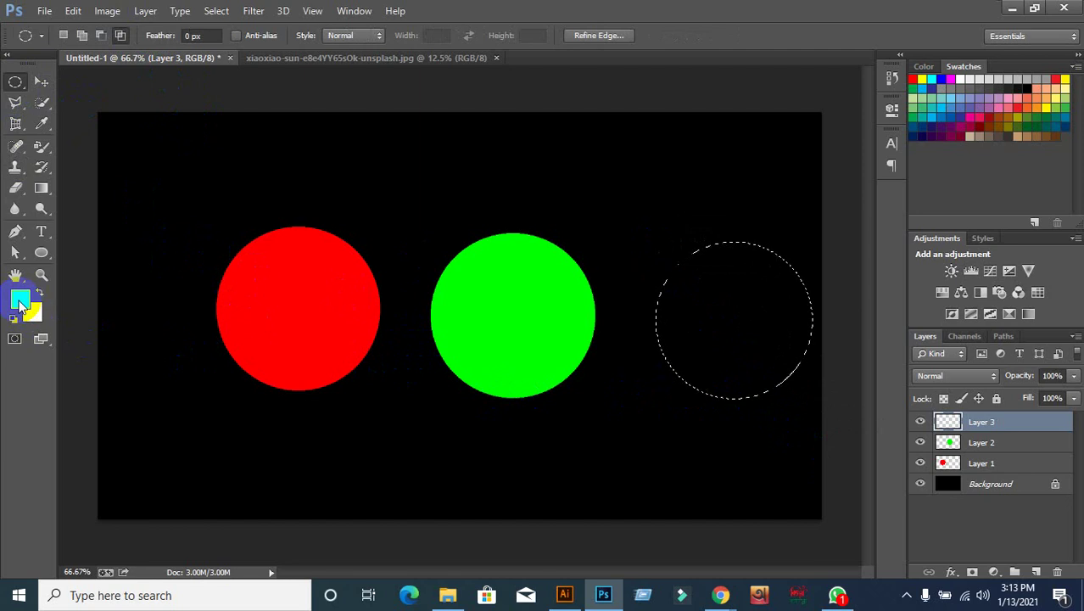
pyautogui.click(20, 301)
pyautogui.click(925, 482)
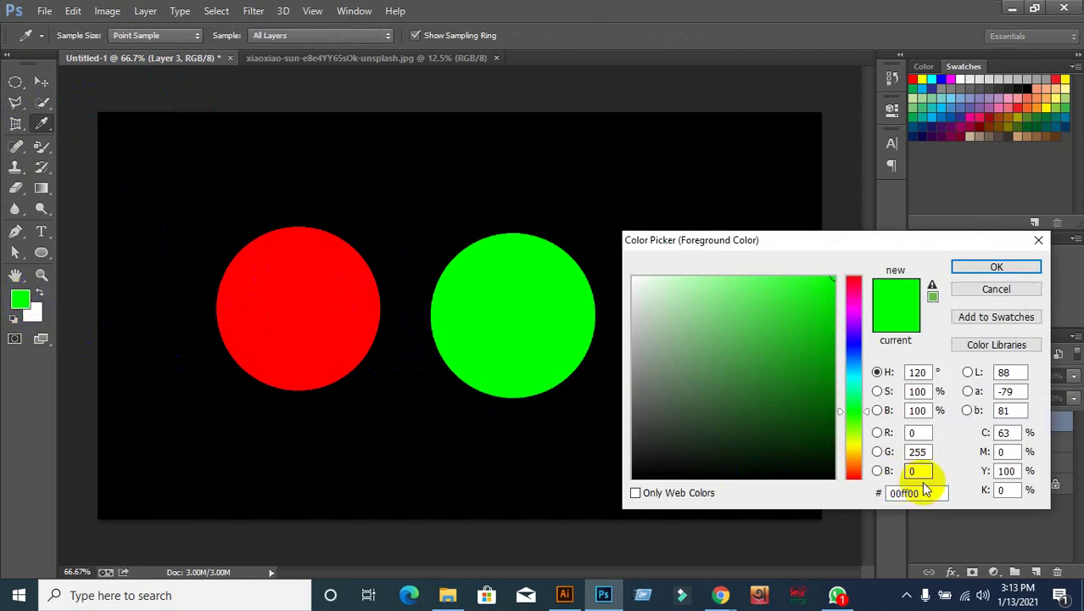
pyautogui.doubleClick(924, 472)
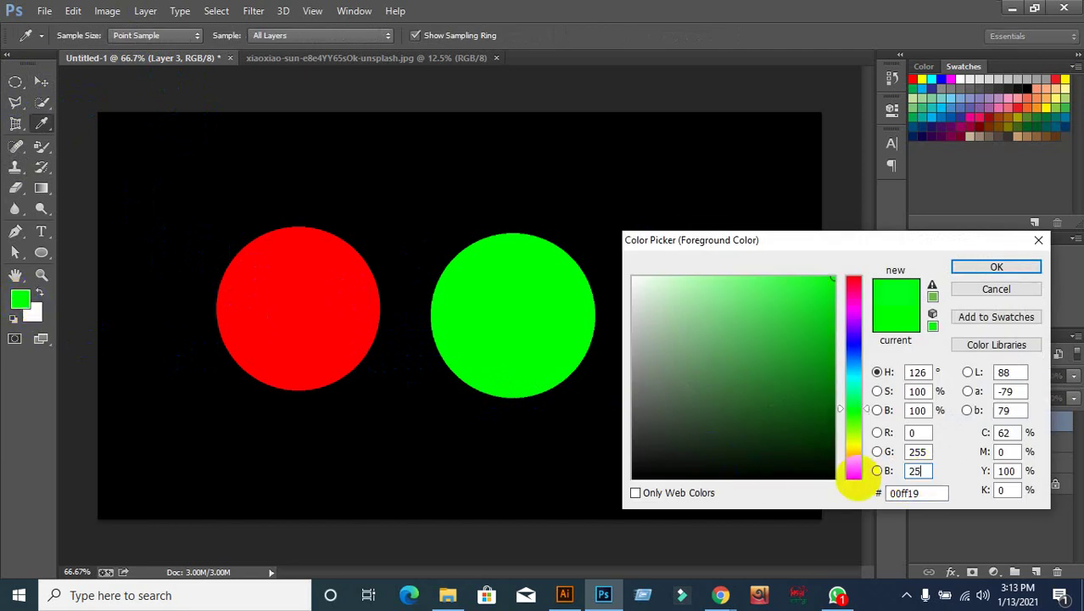
pyautogui.write('5')
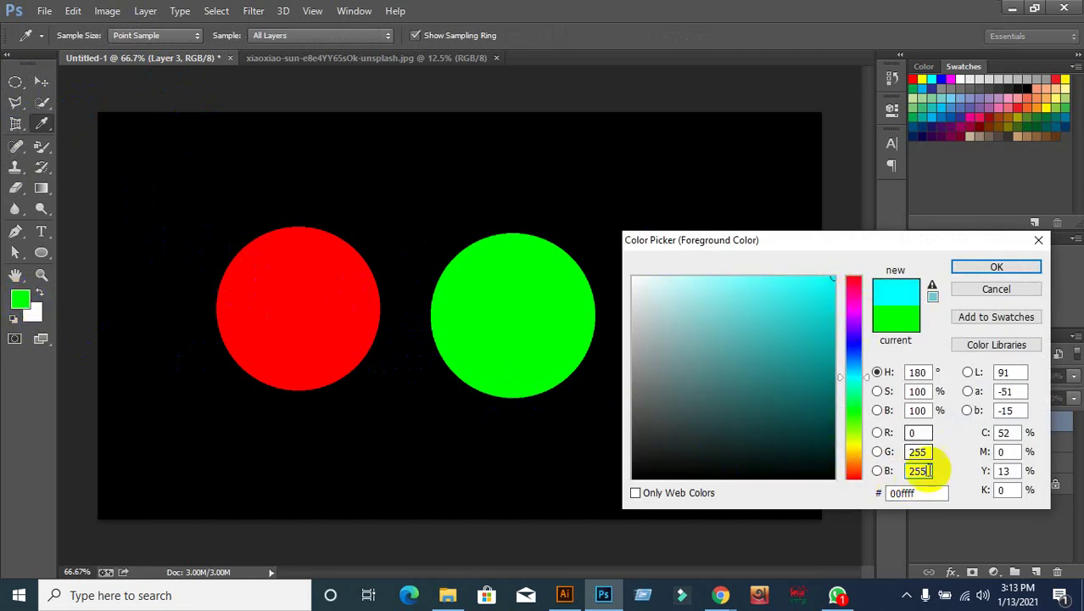
pyautogui.moveTo(929, 456); pyautogui.dragTo(876, 453)
pyautogui.write('0')
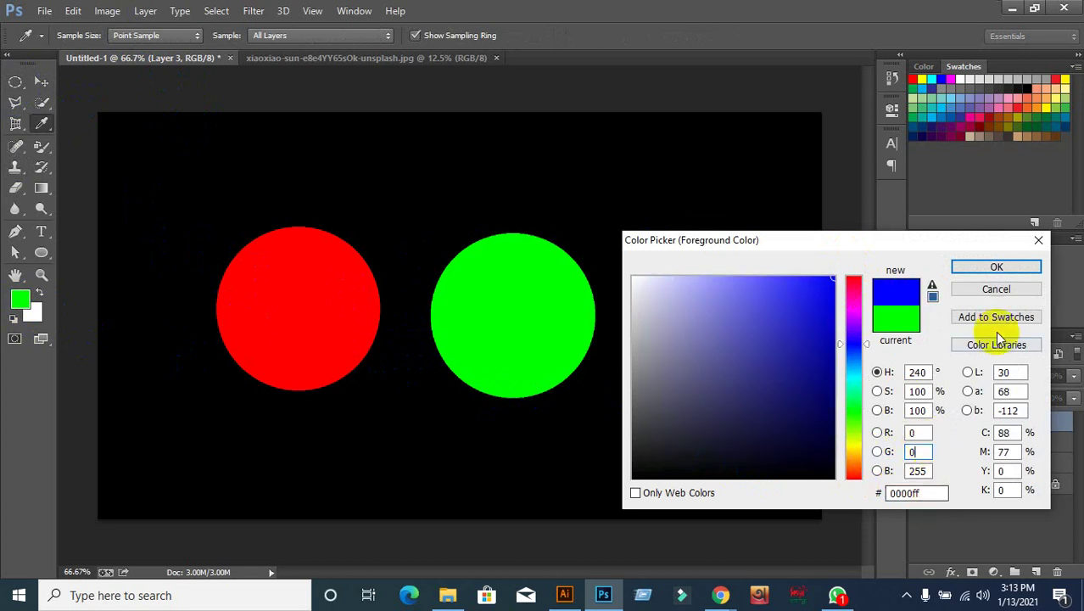
pyautogui.click(996, 270)
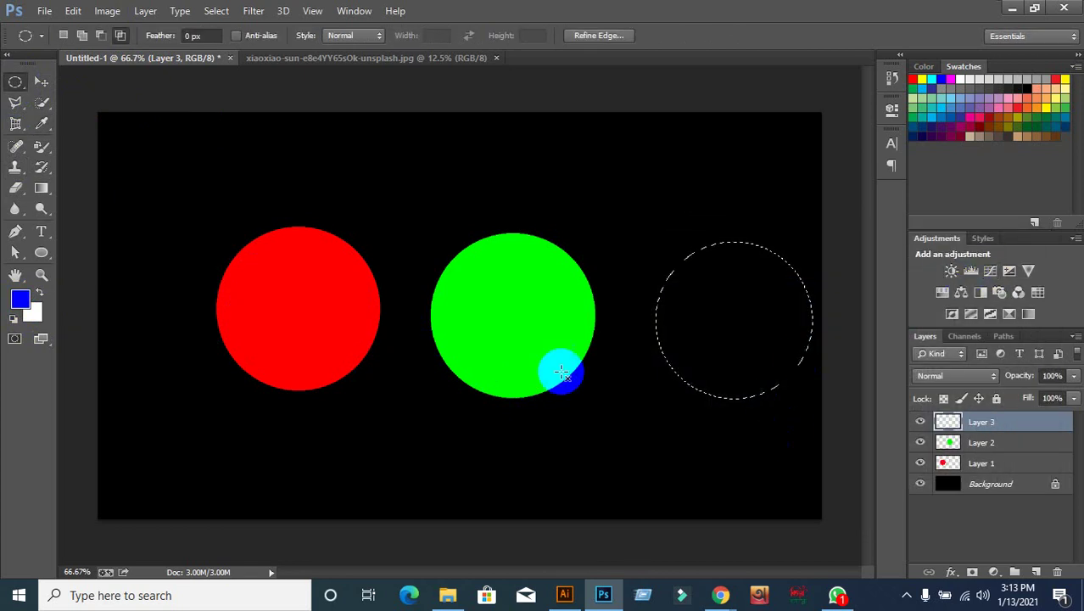
# Step: Fill the circle with blue, deselect, and slide the red, green and blue circles into a closer row
pyautogui.hotkey('alt', 'BackSpace')
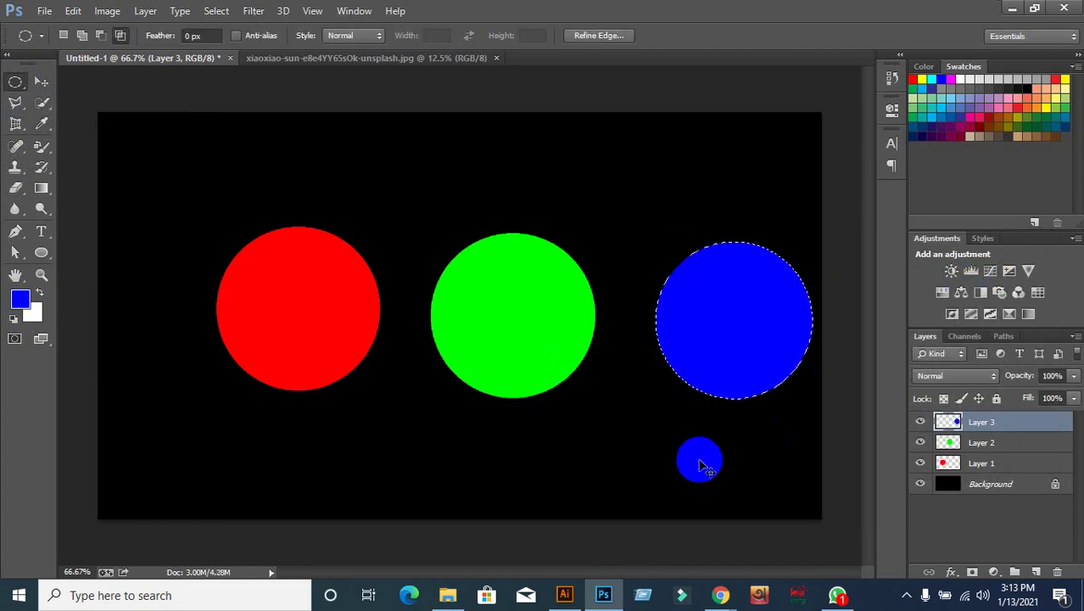
pyautogui.click(700, 465)
pyautogui.click(41, 82)
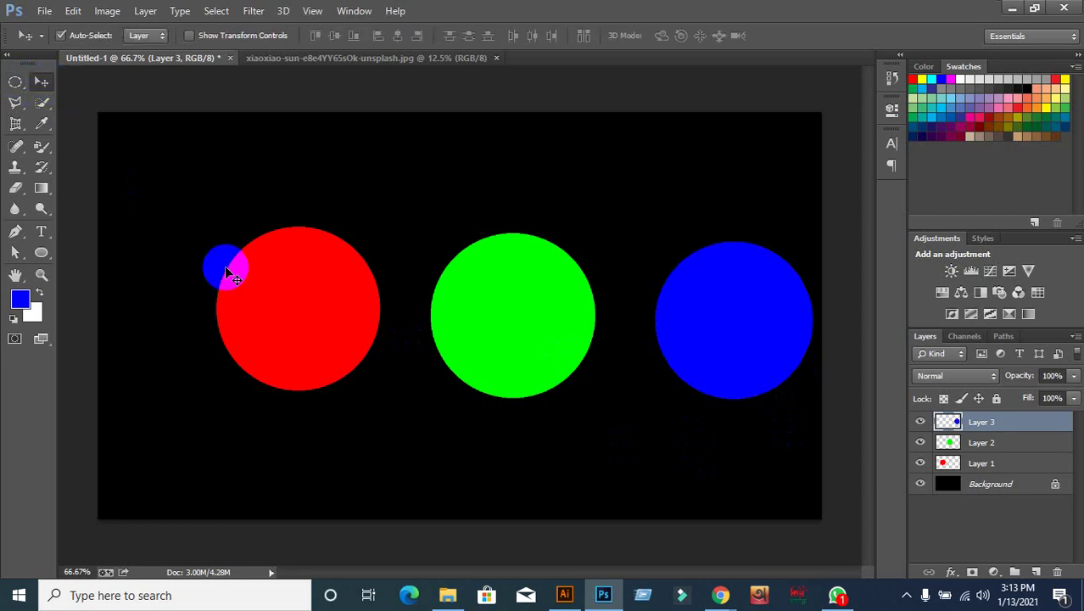
pyautogui.moveTo(246, 307); pyautogui.dragTo(178, 313)
pyautogui.moveTo(512, 321); pyautogui.dragTo(436, 327)
pyautogui.moveTo(718, 319); pyautogui.dragTo(618, 322)
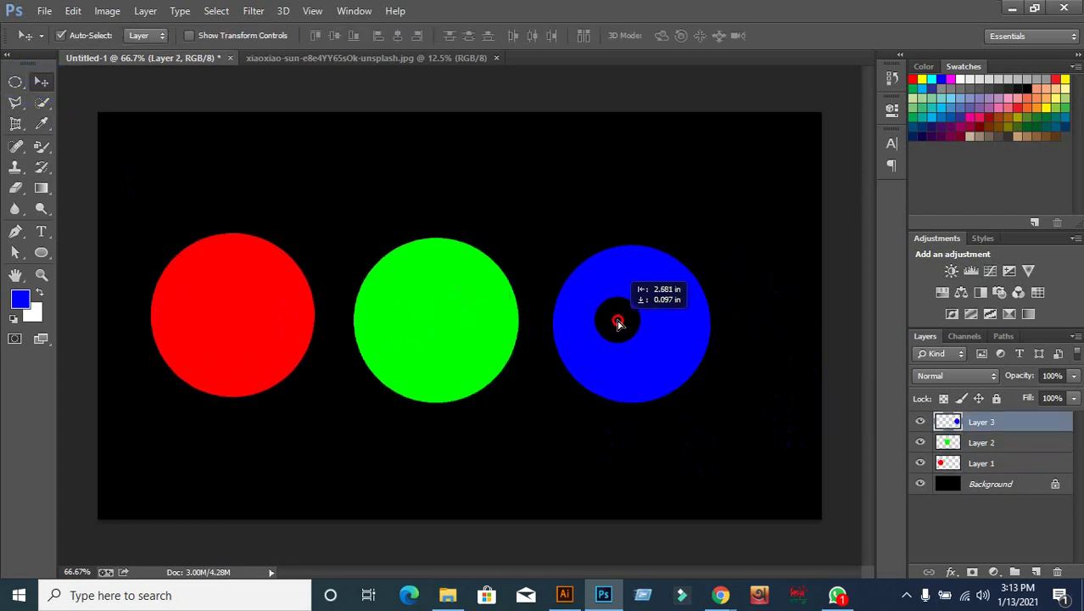
pyautogui.moveTo(424, 336); pyautogui.dragTo(402, 336)
pyautogui.moveTo(612, 320); pyautogui.dragTo(571, 333)
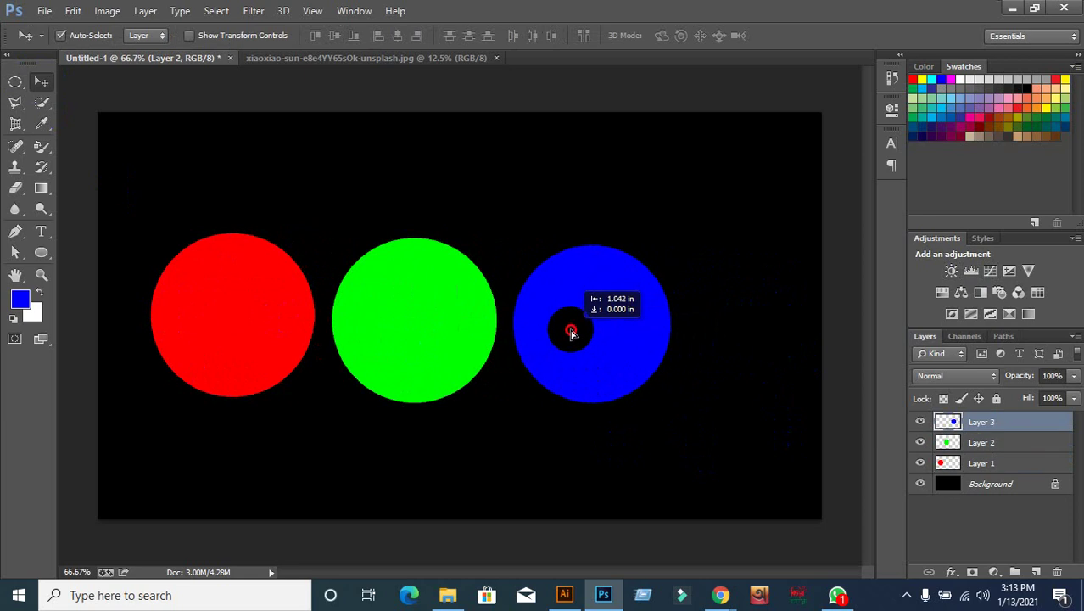
# Step: Set Layers 1–3 to the Linear Dodge (Add) blend mode
pyautogui.keyDown('shift'); pyautogui.click(996, 465); pyautogui.keyUp('shift')
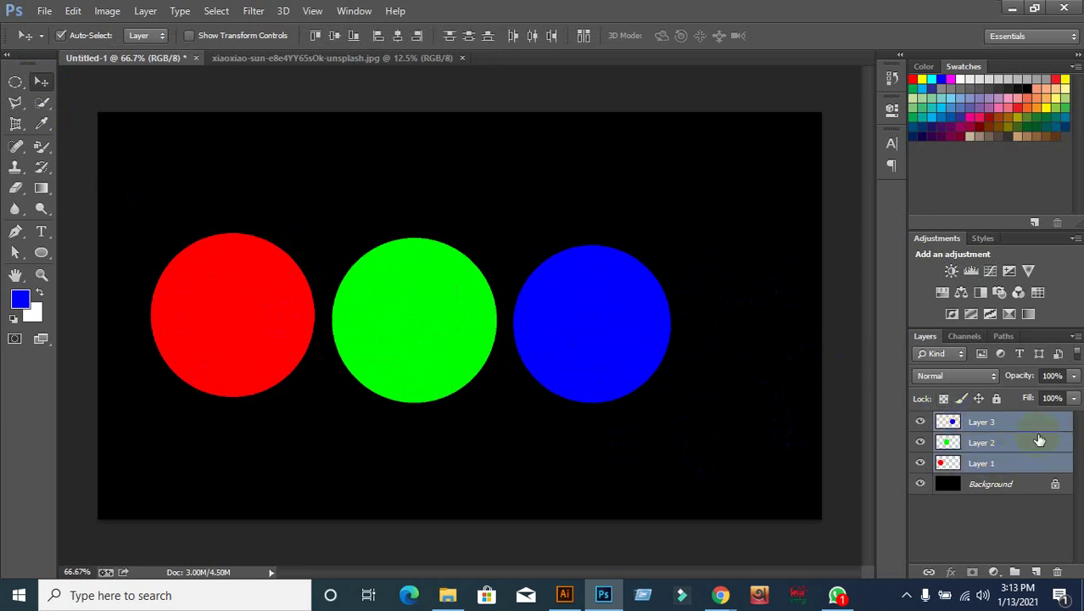
pyautogui.click(962, 378)
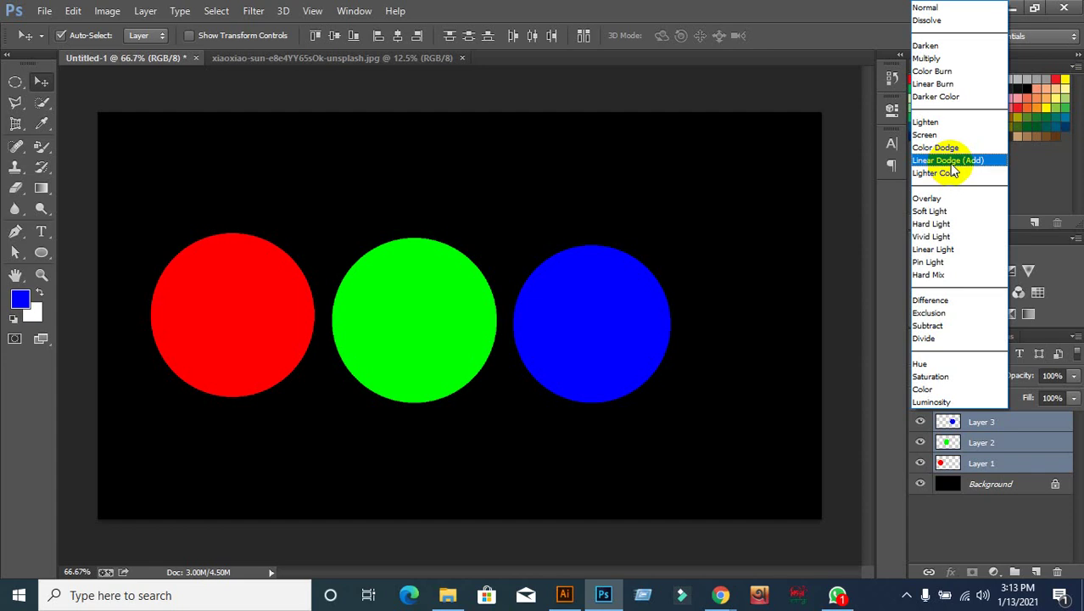
pyautogui.click(952, 161)
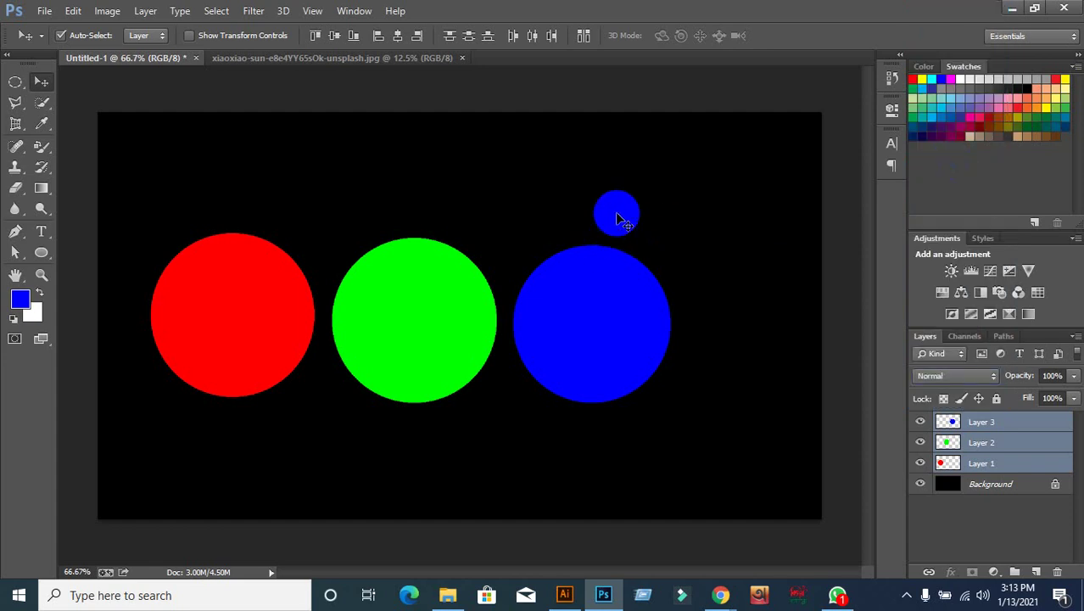
# Step: Drag the green circle onto the red one and back to preview the additive blend
pyautogui.click(687, 335)
pyautogui.moveTo(437, 364); pyautogui.dragTo(385, 361)
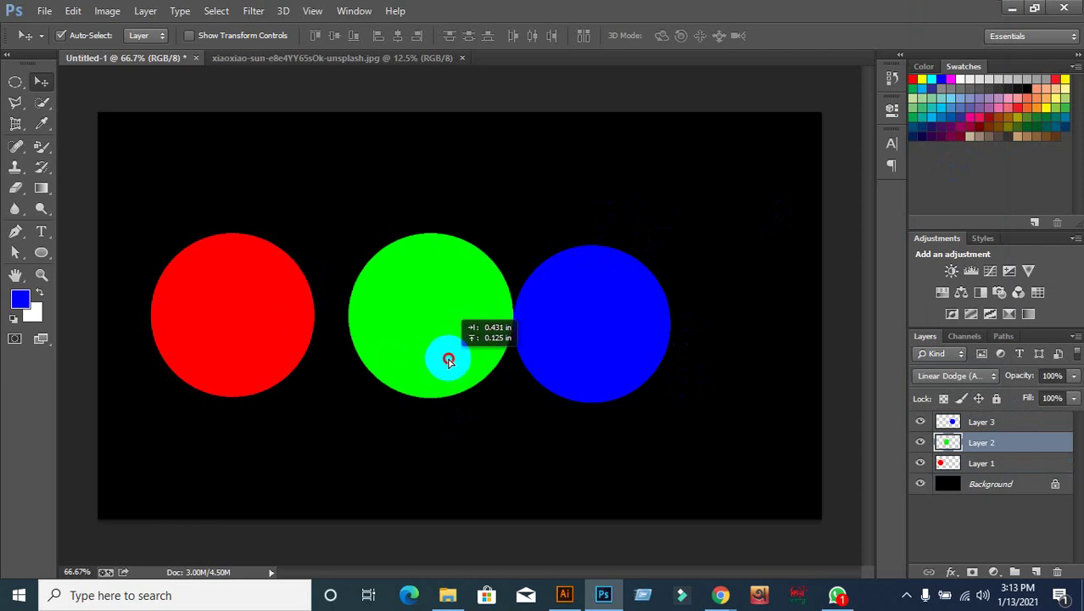
pyautogui.moveTo(384, 360); pyautogui.dragTo(435, 366)
pyautogui.click(404, 448)
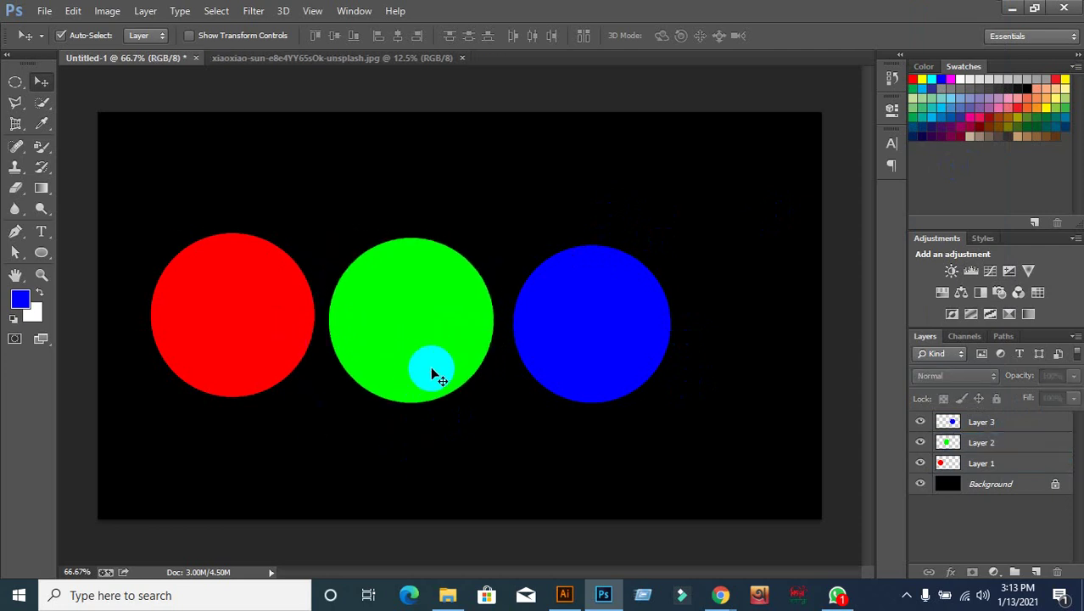
# Step: Drag the green, blue and red circles to overlap, forming yellow, cyan and a white centre
pyautogui.moveTo(435, 368); pyautogui.dragTo(341, 362)
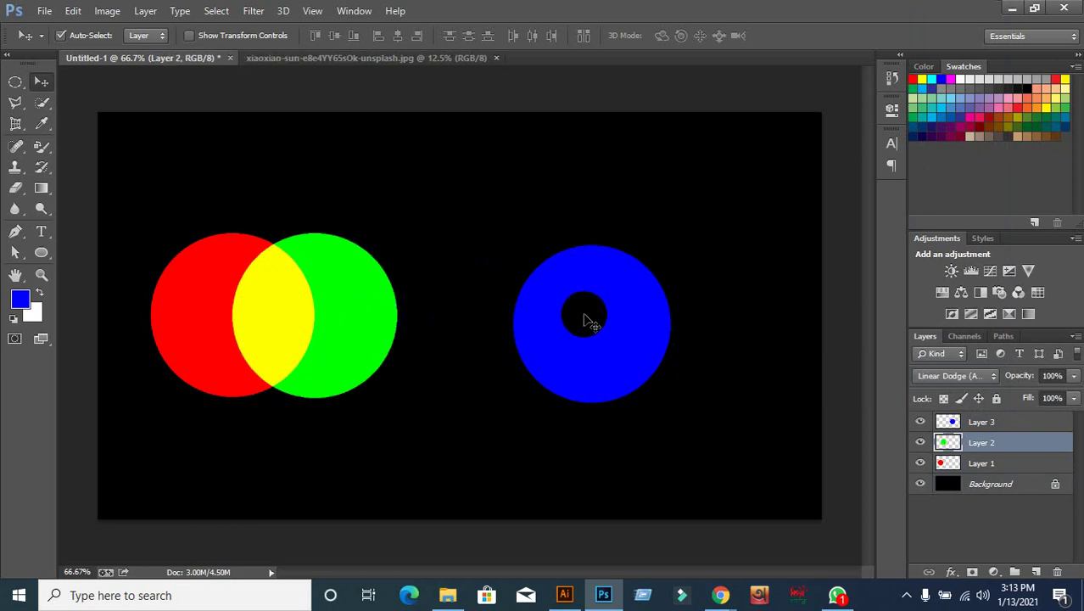
pyautogui.moveTo(597, 334); pyautogui.dragTo(419, 330)
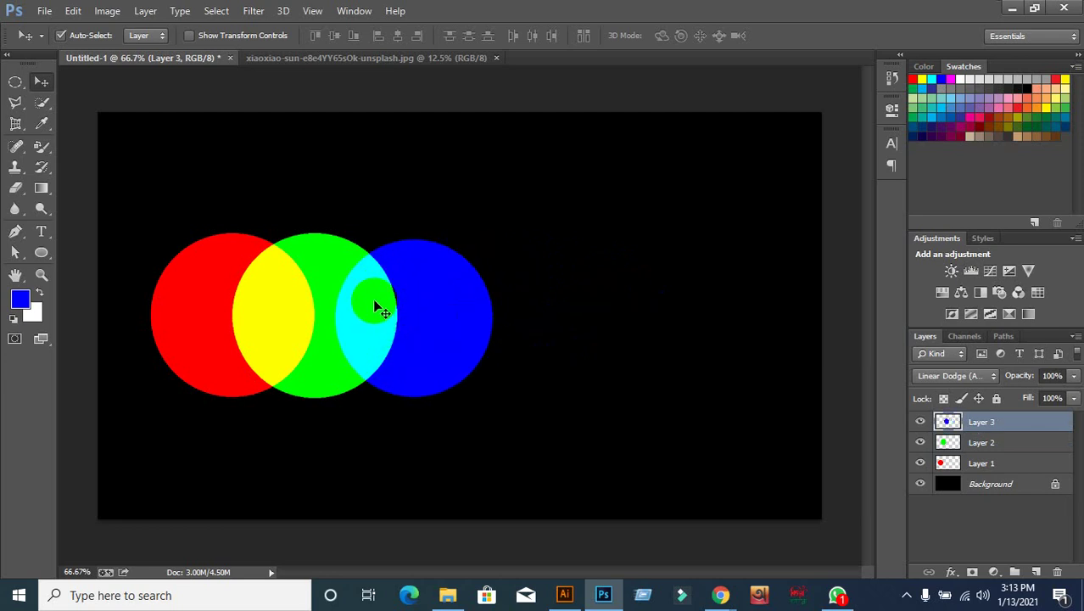
pyautogui.click(208, 358)
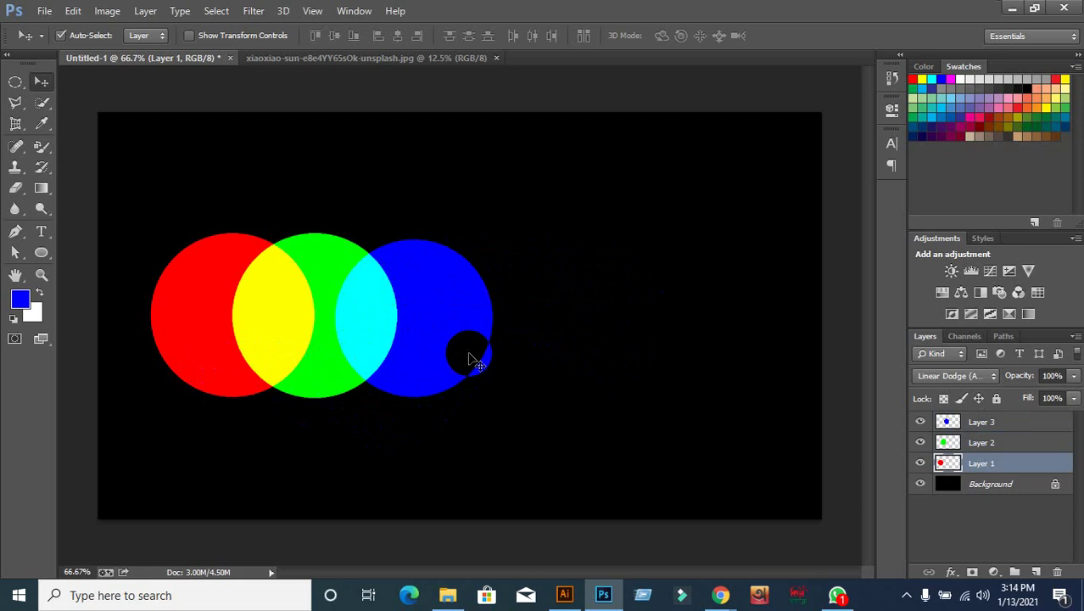
pyautogui.moveTo(465, 355); pyautogui.dragTo(410, 354)
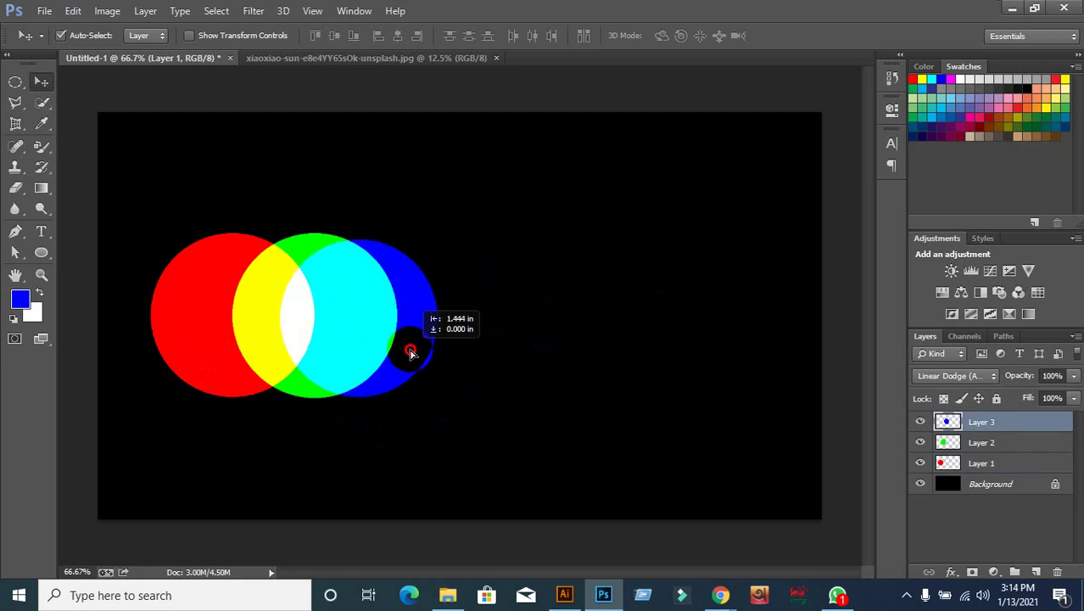
pyautogui.moveTo(196, 352); pyautogui.dragTo(204, 353)
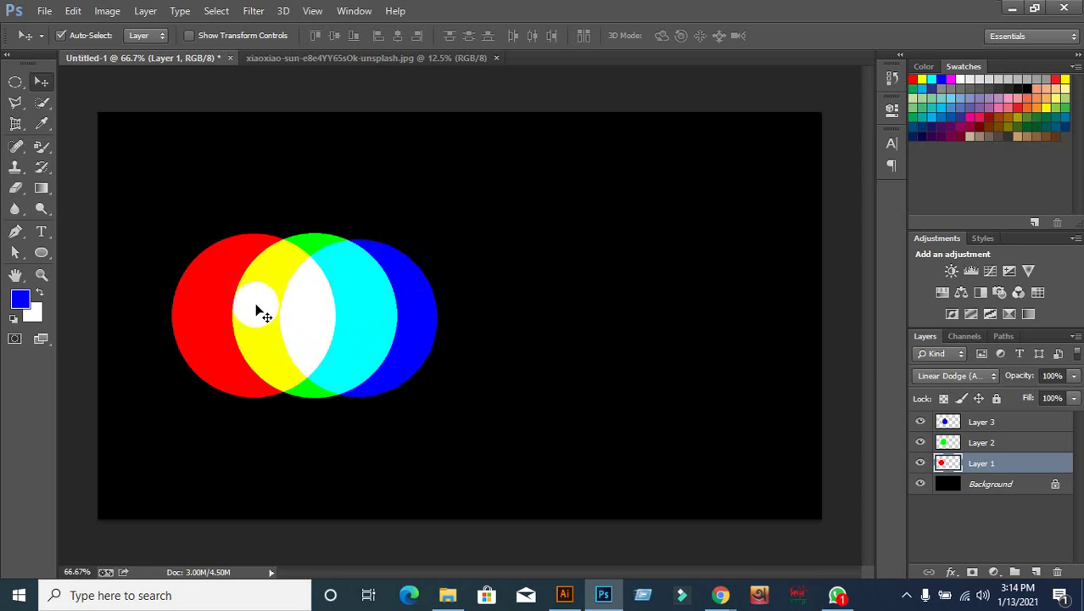
pyautogui.moveTo(258, 316)
pyautogui.mouseDown()
pyautogui.moveTo(276, 314)
pyautogui.moveTo(278, 282)
pyautogui.moveTo(347, 292)
pyautogui.moveTo(187, 383)
pyautogui.moveTo(208, 335)
pyautogui.moveTo(300, 326)
pyautogui.moveTo(326, 359)
pyautogui.mouseUp()
pyautogui.moveTo(358, 290)
pyautogui.mouseDown()
pyautogui.moveTo(358, 326)
pyautogui.moveTo(357, 272)
pyautogui.mouseUp()
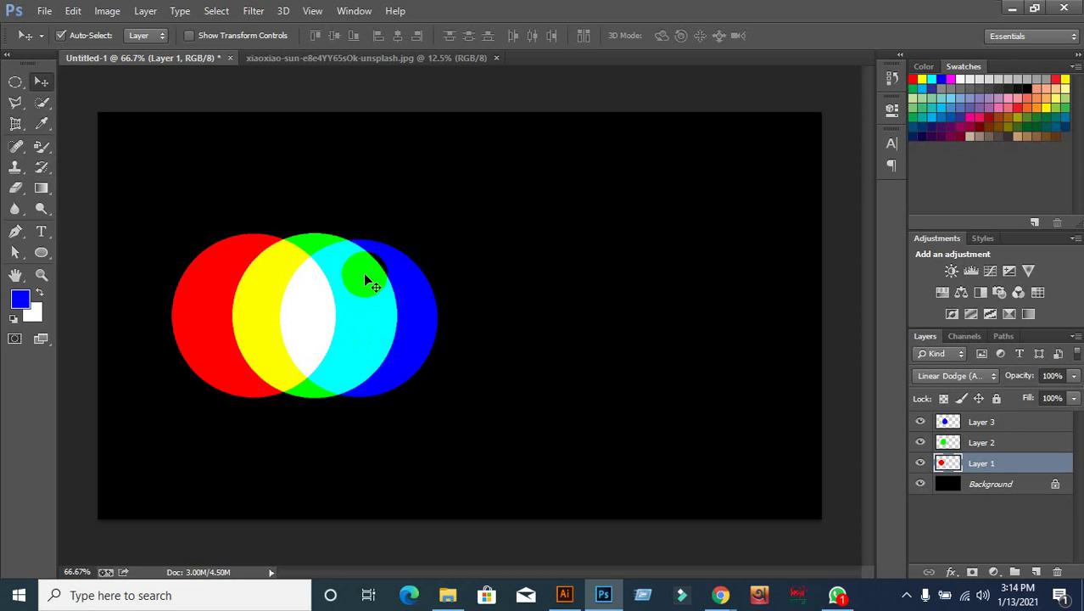
pyautogui.moveTo(375, 325)
pyautogui.mouseDown()
pyautogui.moveTo(339, 293)
pyautogui.moveTo(343, 256)
pyautogui.moveTo(244, 300)
pyautogui.moveTo(118, 238)
pyautogui.mouseUp()
# Step: On the umbrella photo, look over Selective Color's Colors list and cancel without changes
pyautogui.click(304, 61)
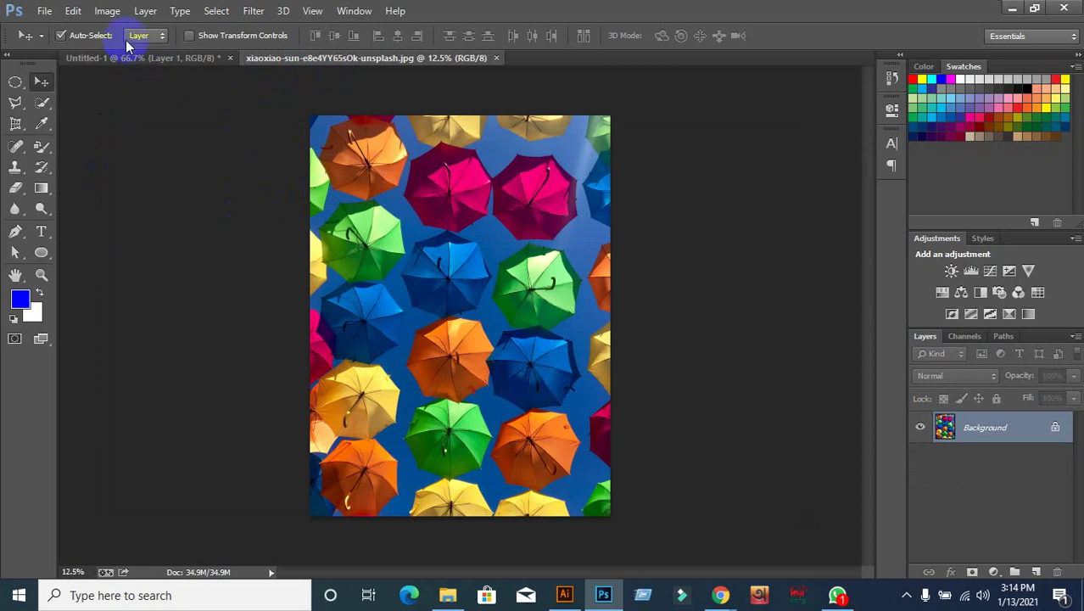
pyautogui.click(107, 11)
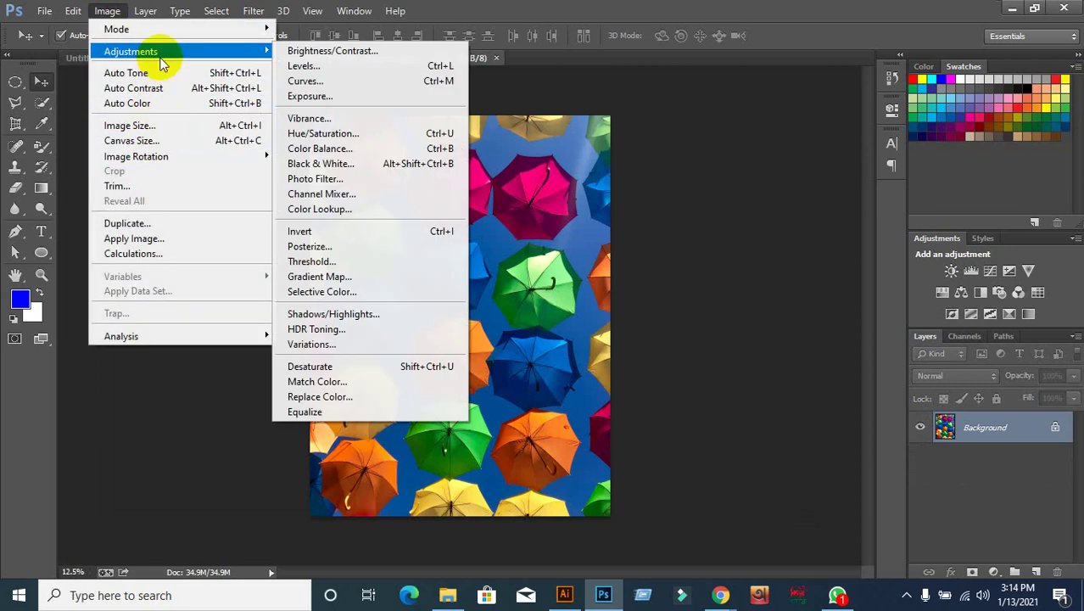
pyautogui.moveTo(131, 51)
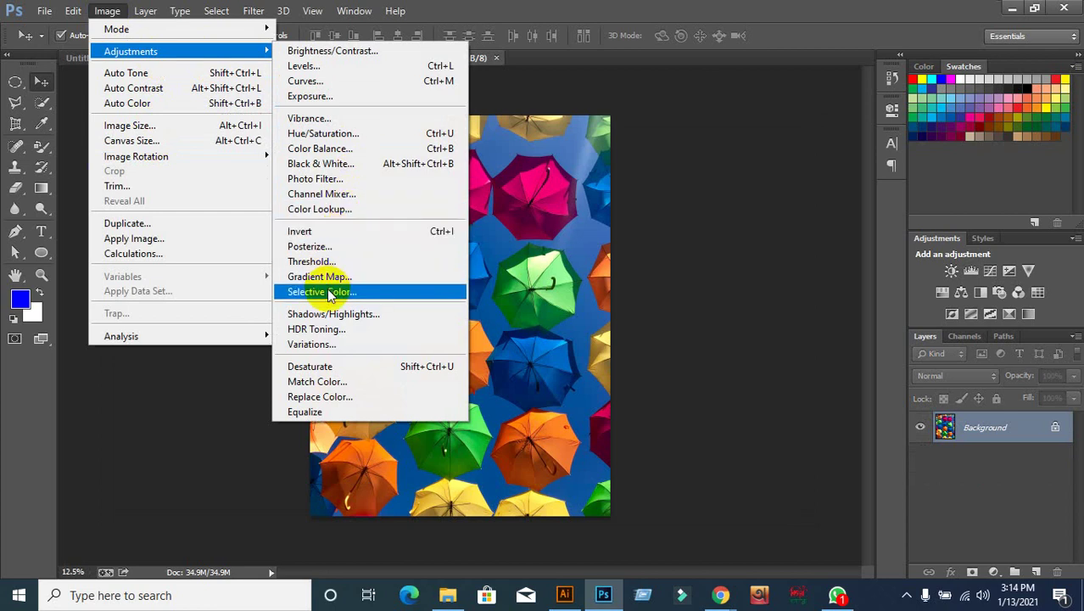
pyautogui.click(321, 291)
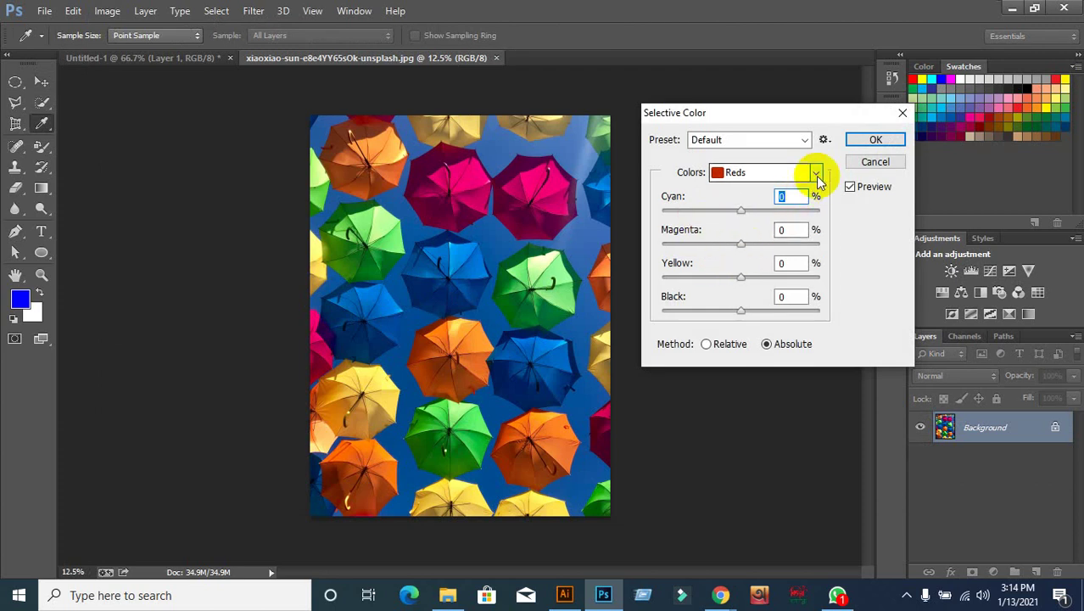
pyautogui.click(816, 176)
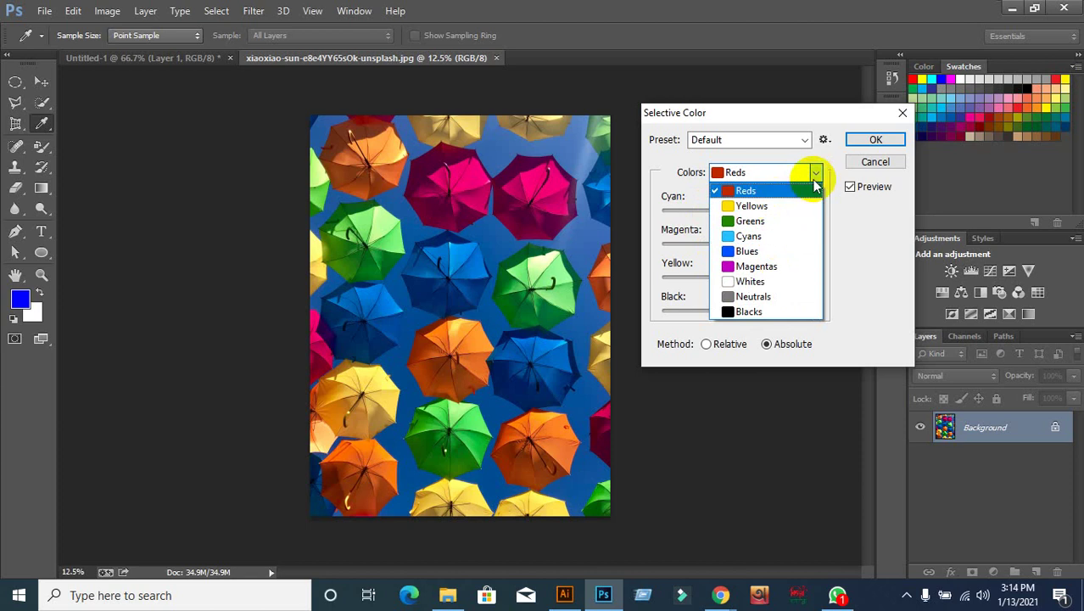
pyautogui.click(816, 176)
pyautogui.click(876, 162)
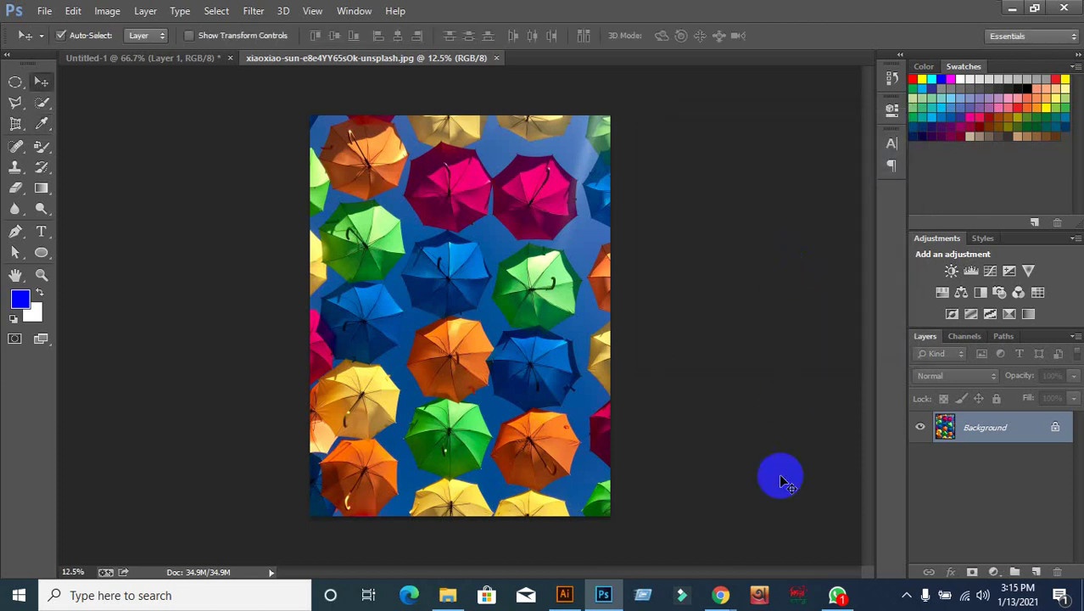
# Step: Search Google for 'natural image' in the browser
pyautogui.moveTo(720, 595)
pyautogui.click(632, 535)
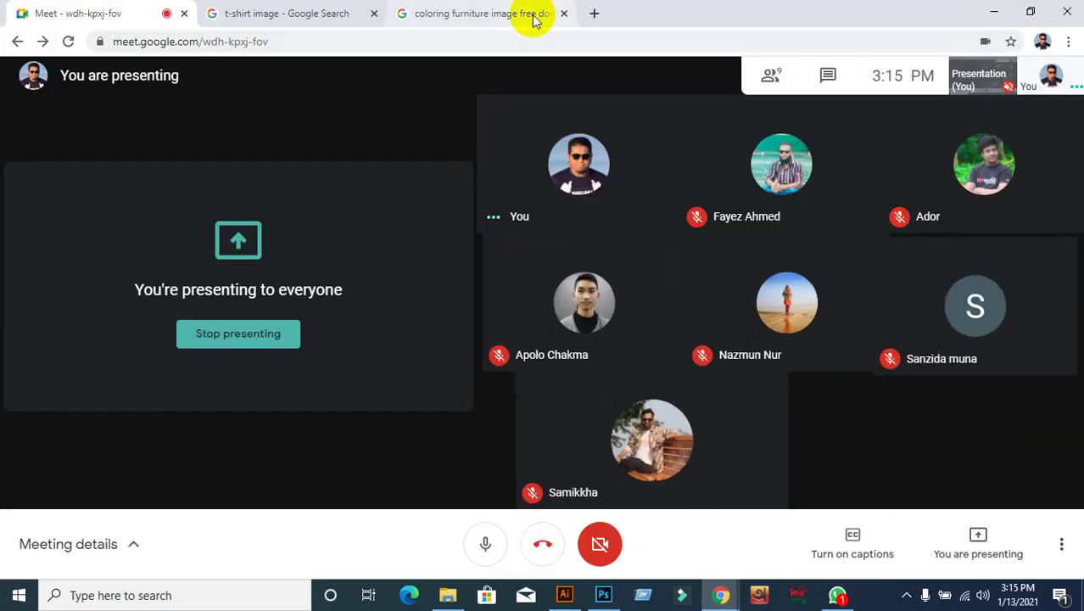
pyautogui.click(526, 17)
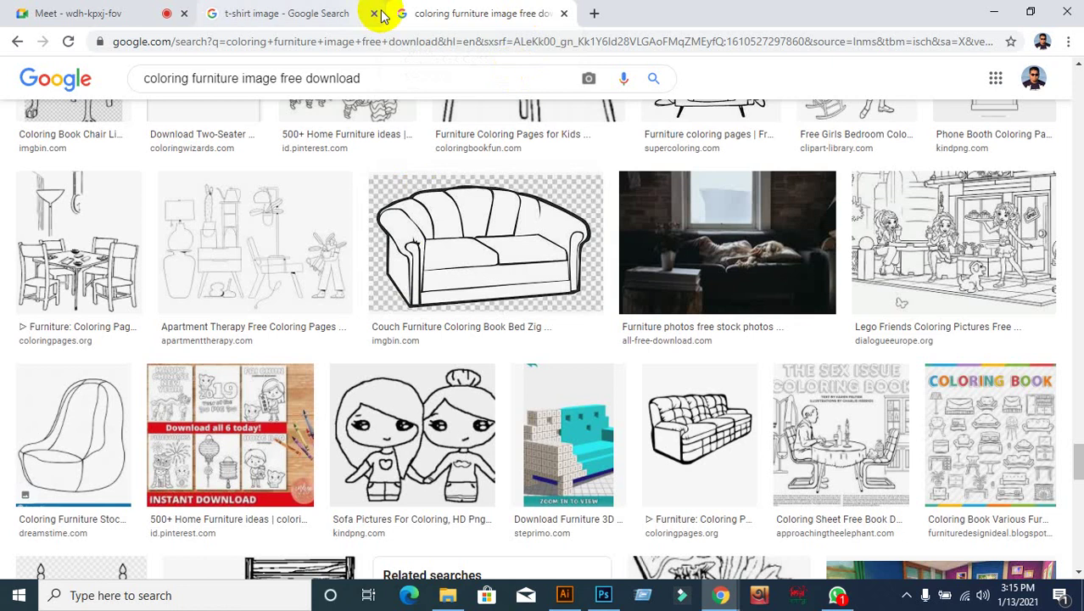
pyautogui.click(85, 83)
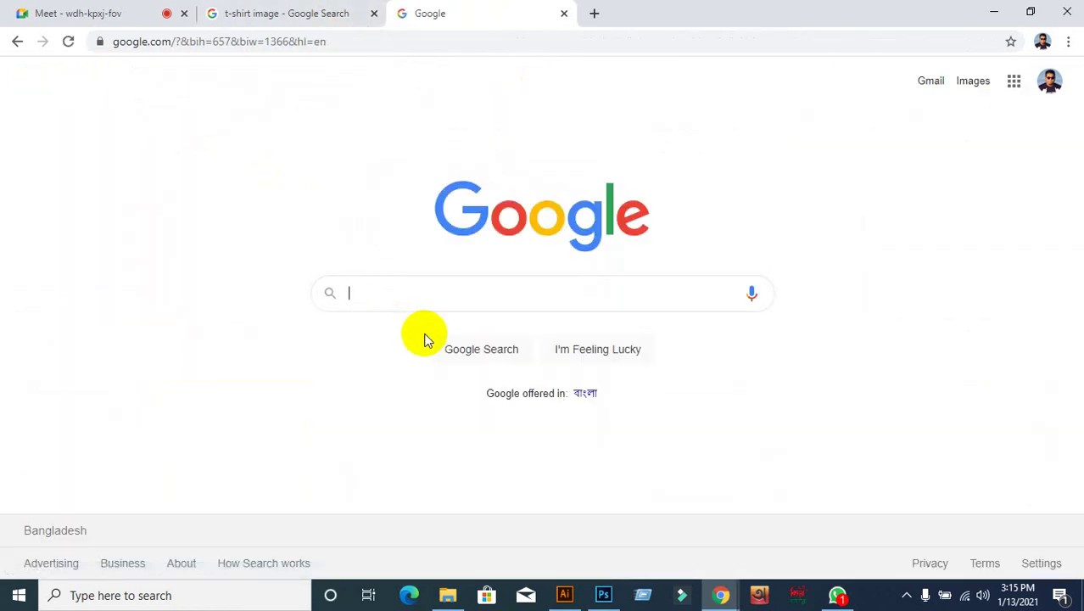
pyautogui.write('nat')
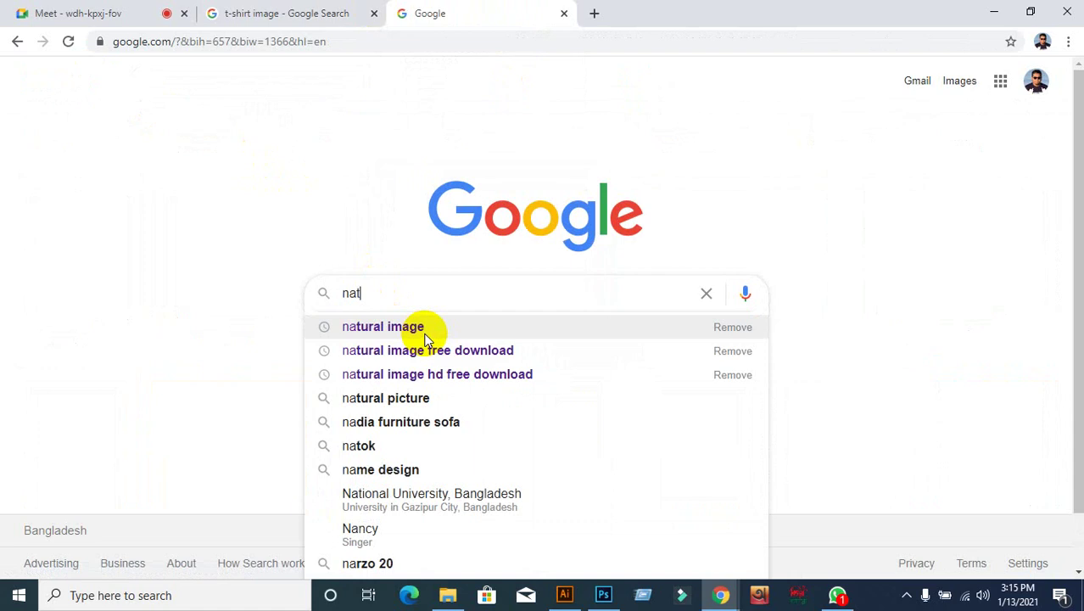
pyautogui.write('ural ima')
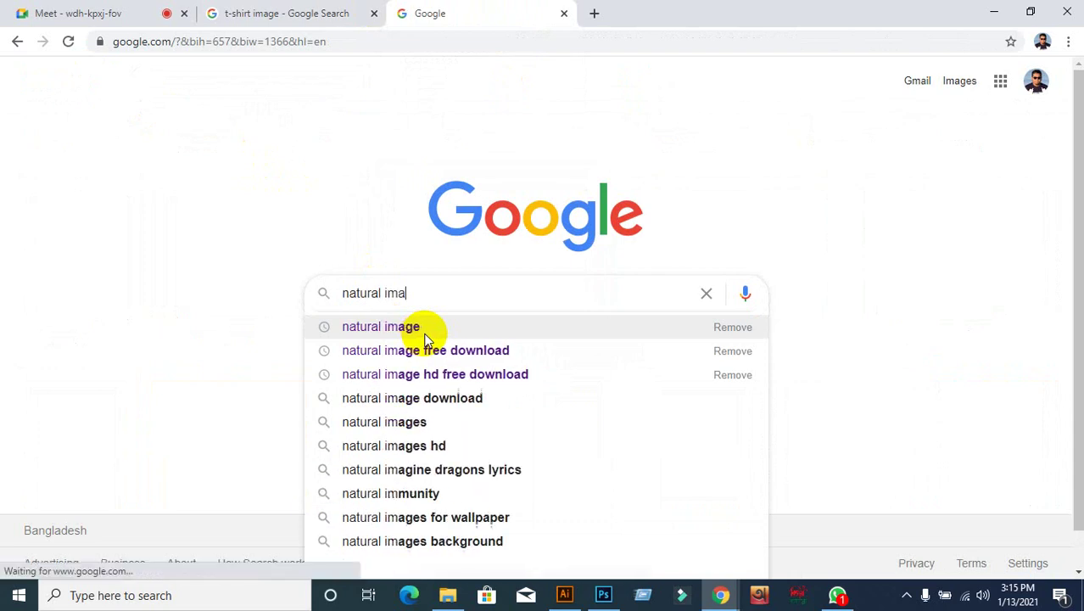
pyautogui.write('ge')
pyautogui.press('Return')
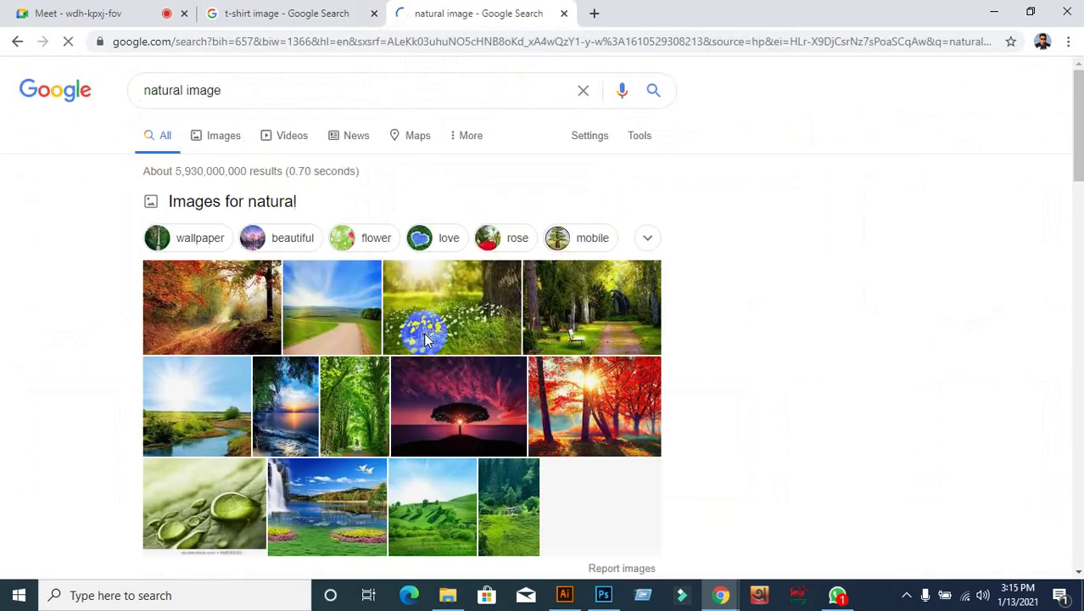
pyautogui.scroll(-1, 427, 340)
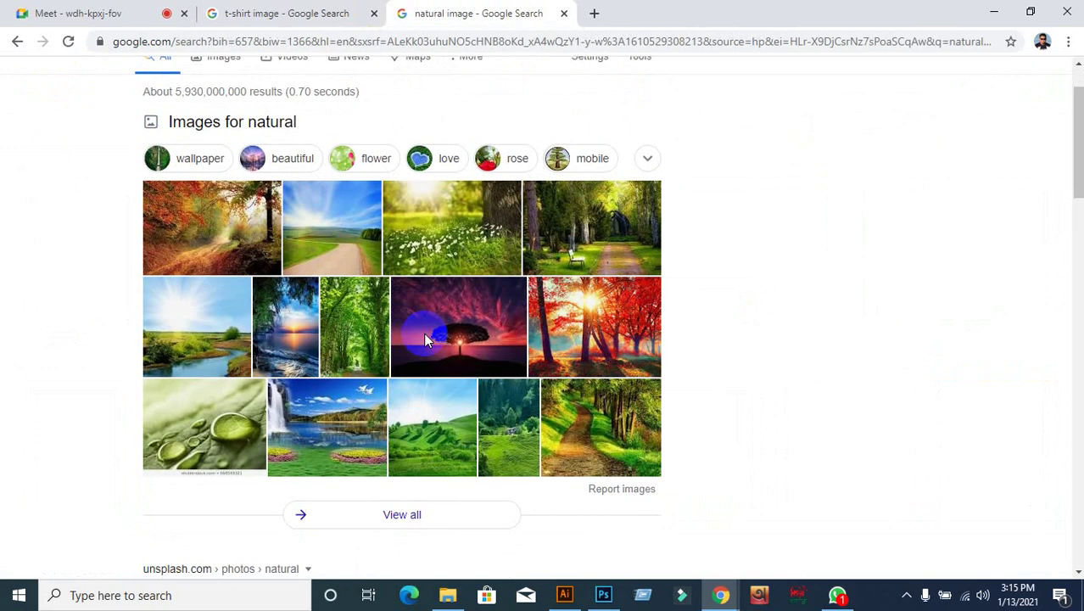
pyautogui.scroll(1, 427, 340)
pyautogui.scroll(-1, 427, 339)
pyautogui.scroll(1, 426, 339)
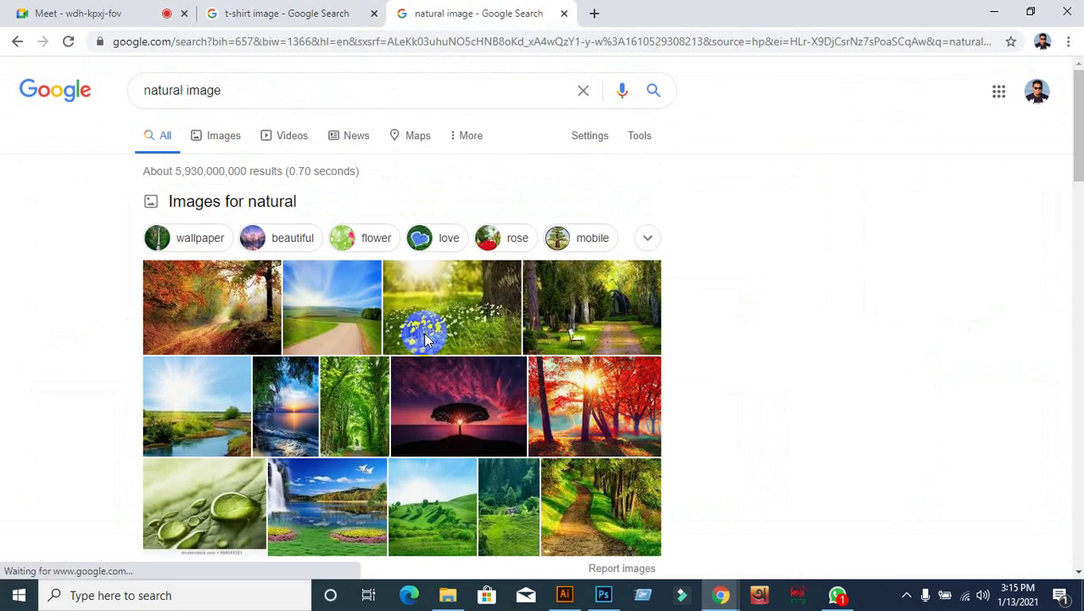
# Step: Show the natural image results as images and preview the sunny country-road picture
pyautogui.click(136, 343)
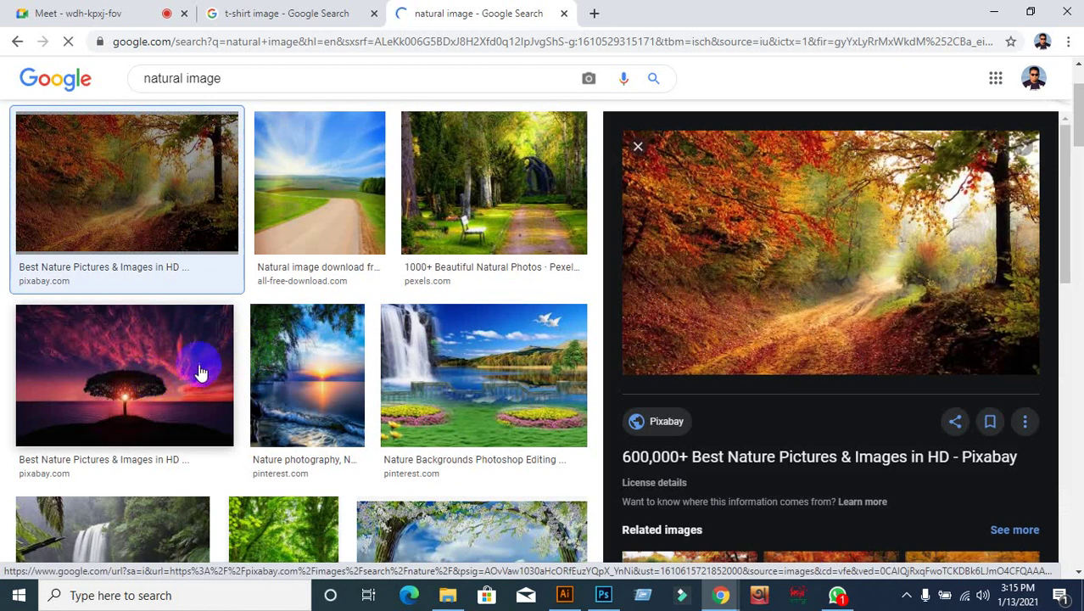
pyautogui.click(336, 179)
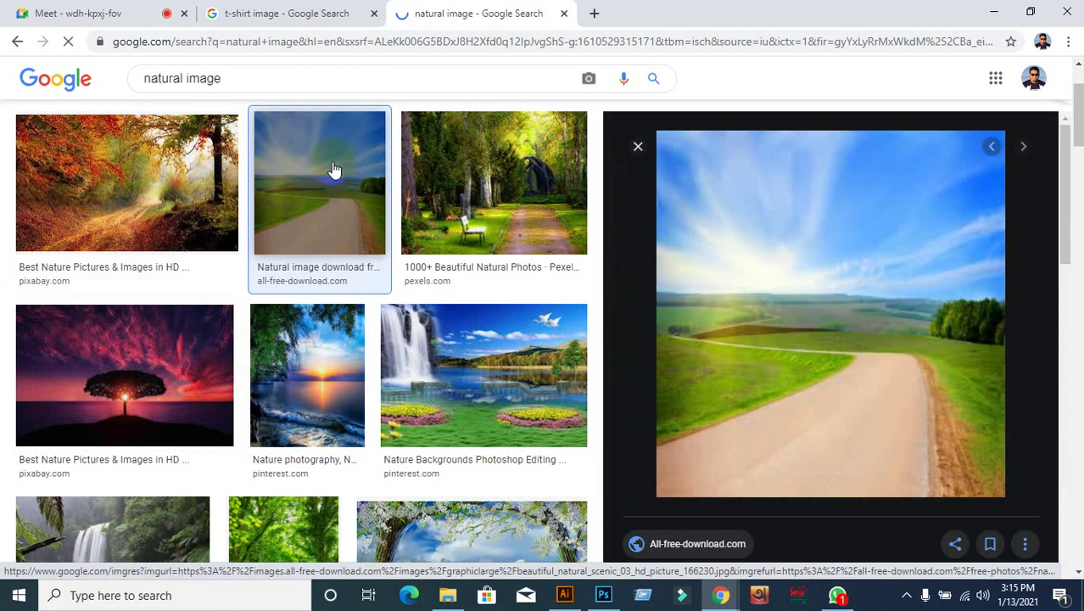
pyautogui.scroll(-1, 496, 280)
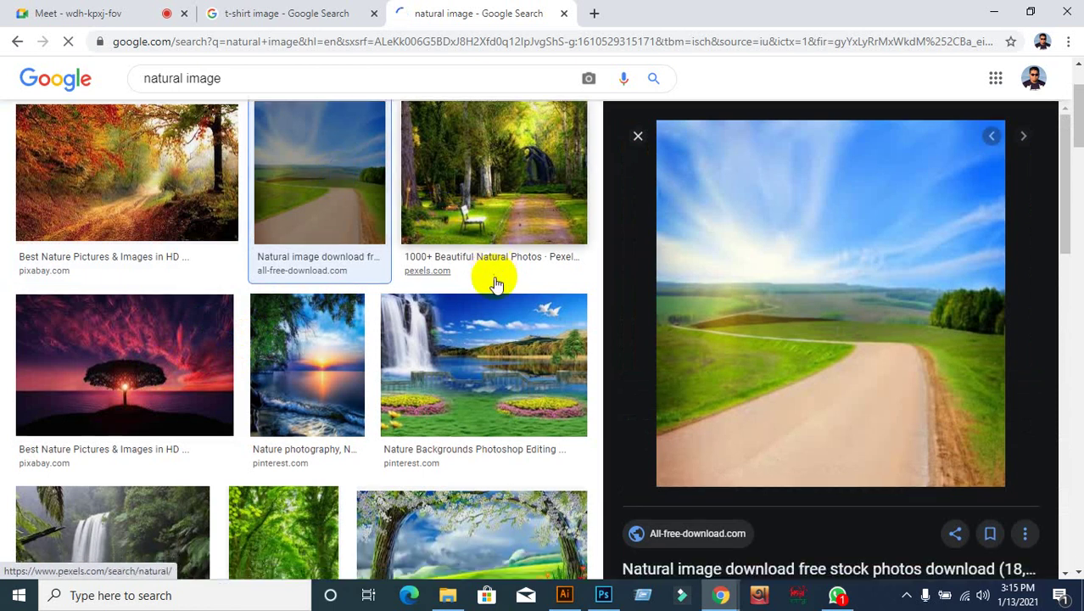
pyautogui.scroll(-1, 496, 281)
pyautogui.scroll(-1, 496, 280)
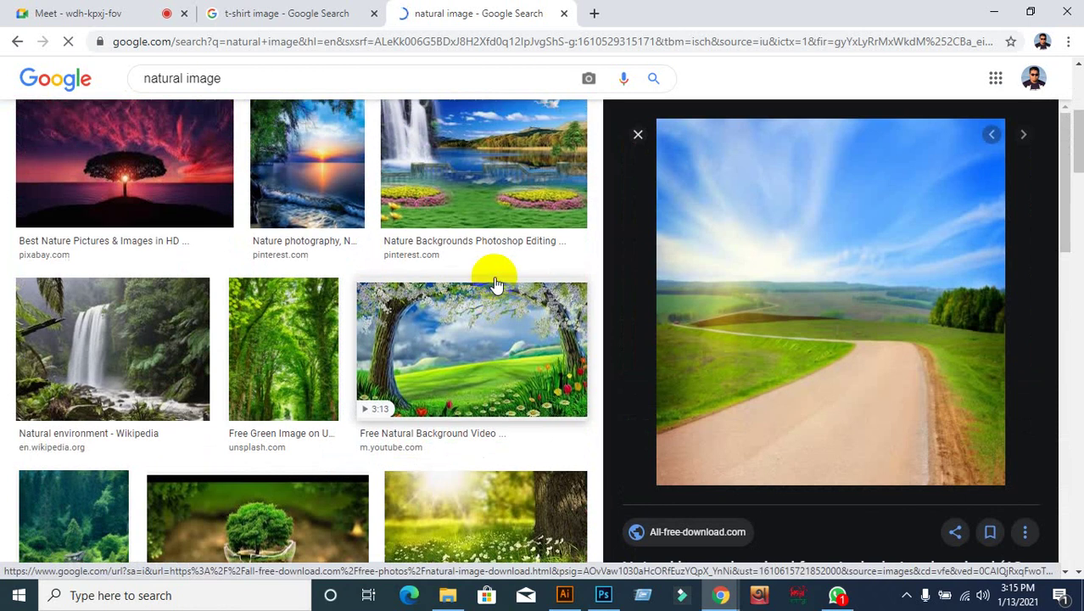
pyautogui.scroll(2, 497, 285)
# Step: Save the country-road photo to the Desktop as a JPEG and drag the download toward Photoshop
pyautogui.rightClick(800, 256)
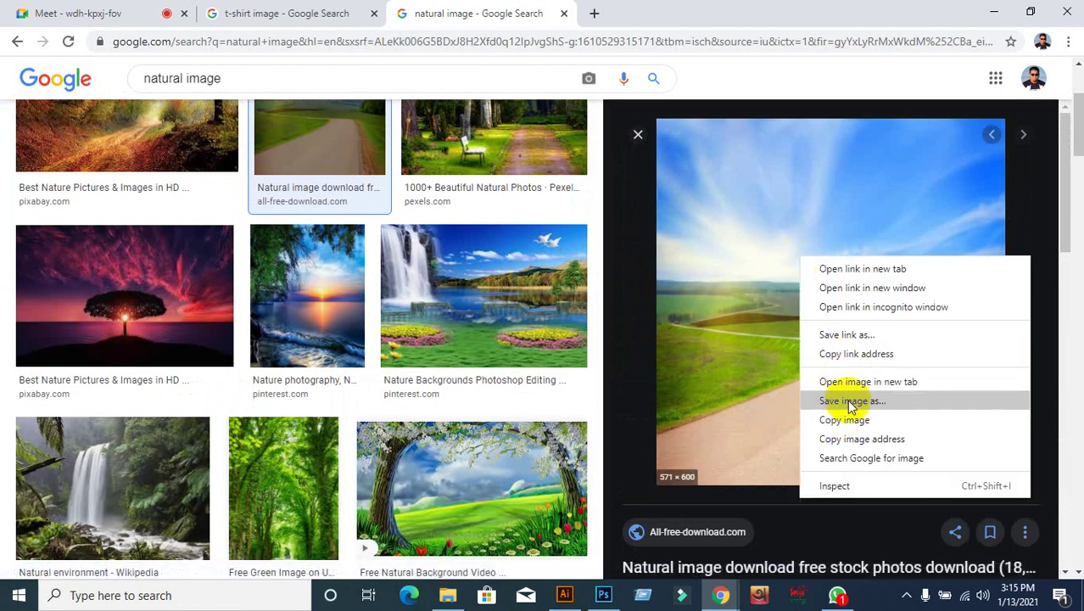
pyautogui.click(747, 337)
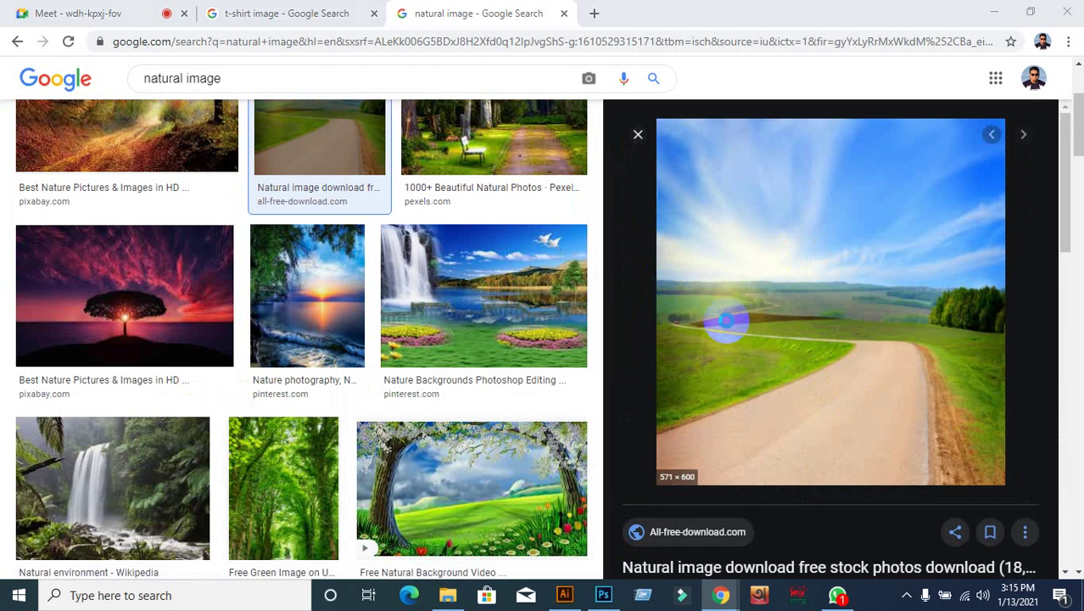
pyautogui.scroll(3, 80, 162)
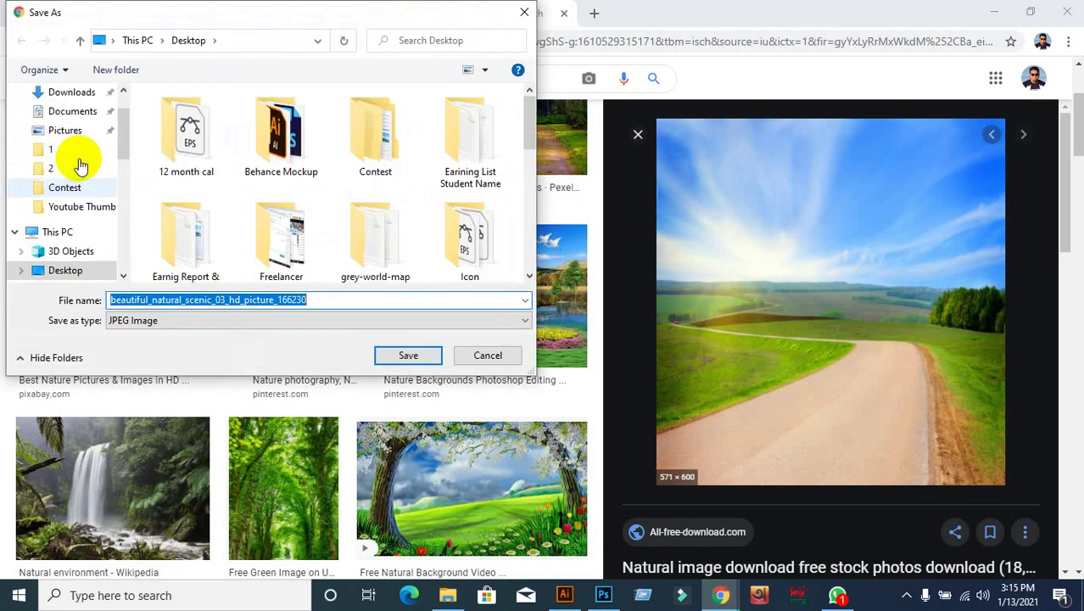
pyautogui.scroll(1, 80, 158)
pyautogui.click(69, 125)
pyautogui.click(408, 356)
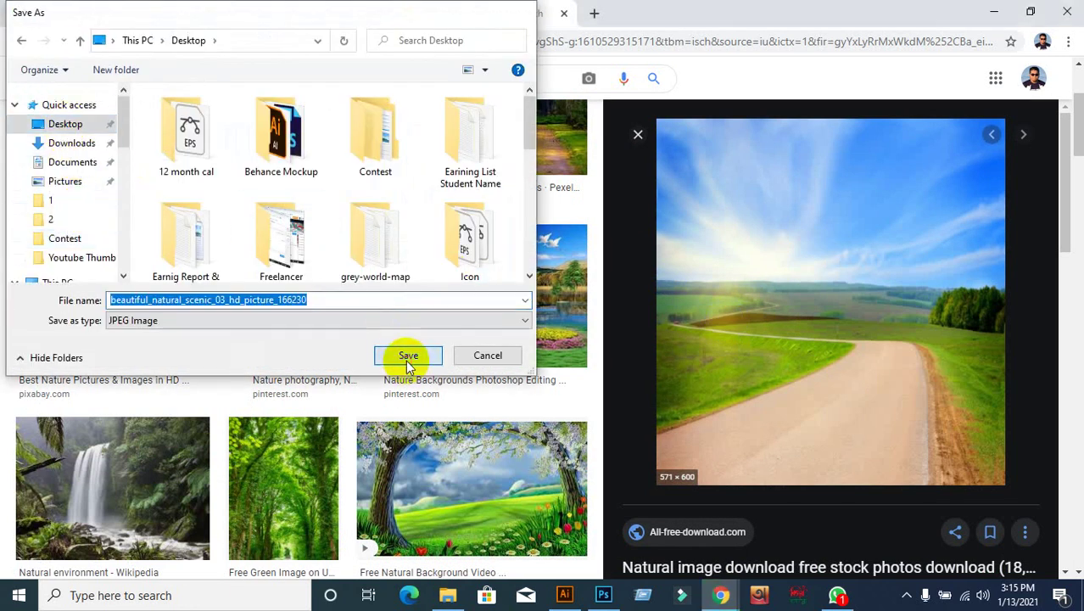
pyautogui.click(638, 138)
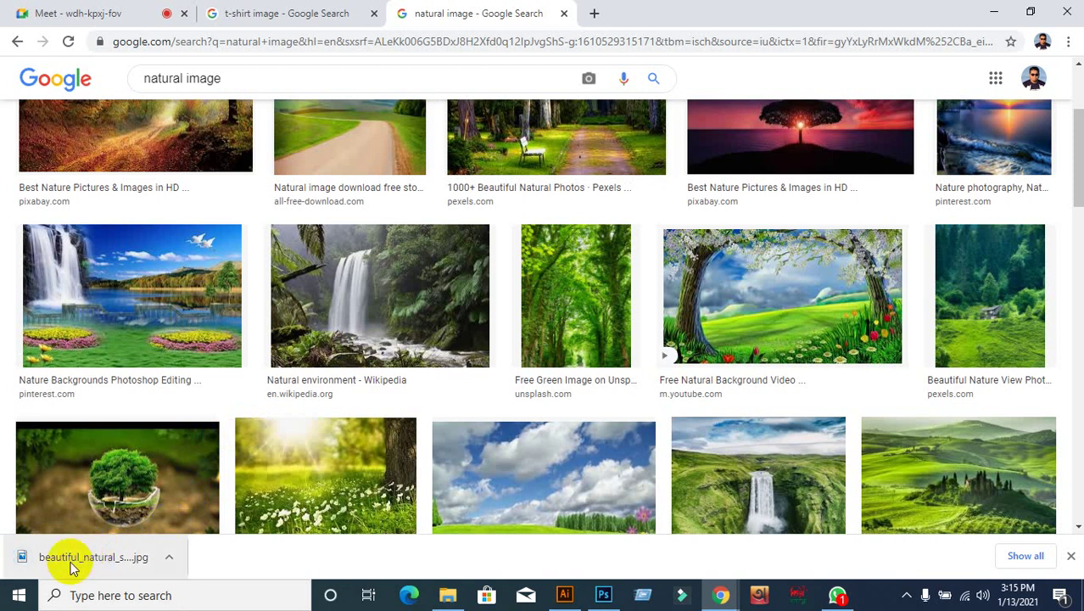
pyautogui.moveTo(85, 563)
pyautogui.mouseDown()
pyautogui.moveTo(608, 604)
pyautogui.moveTo(571, 7)
pyautogui.mouseUp()
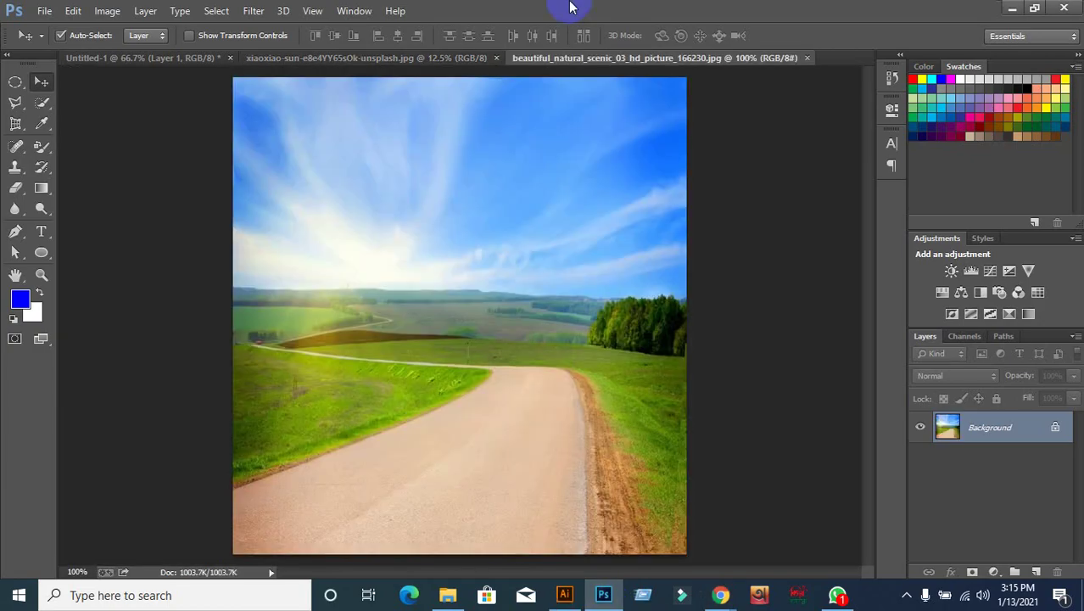
# Step: Drop the downloaded road JPG into Photoshop, then return to the Untitled-1 circles document
pyautogui.moveTo(570, 6); pyautogui.dragTo(830, 201)
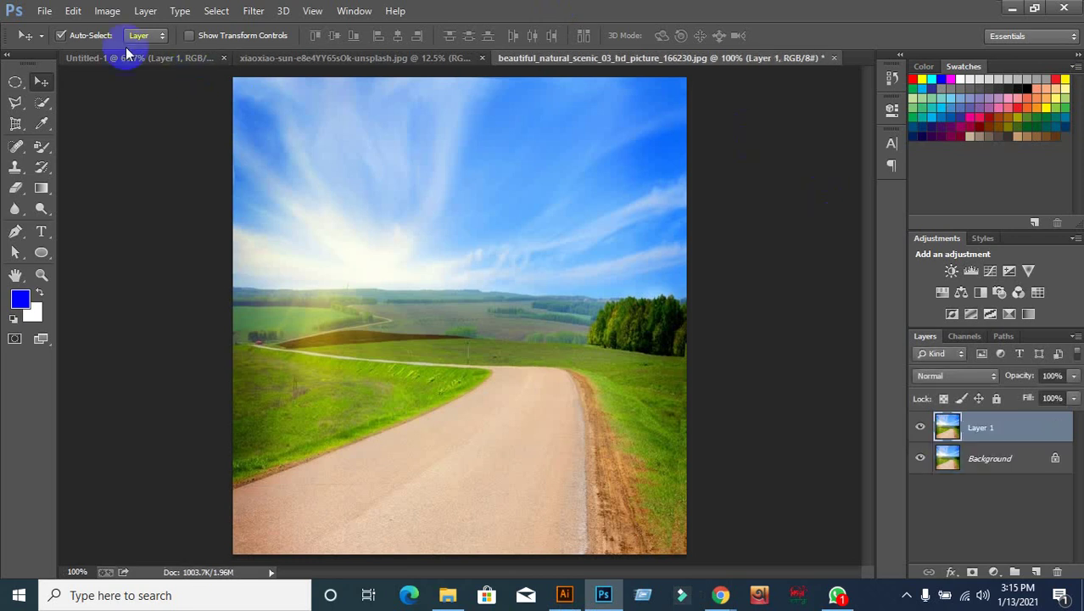
pyautogui.click(108, 11)
pyautogui.click(626, 10)
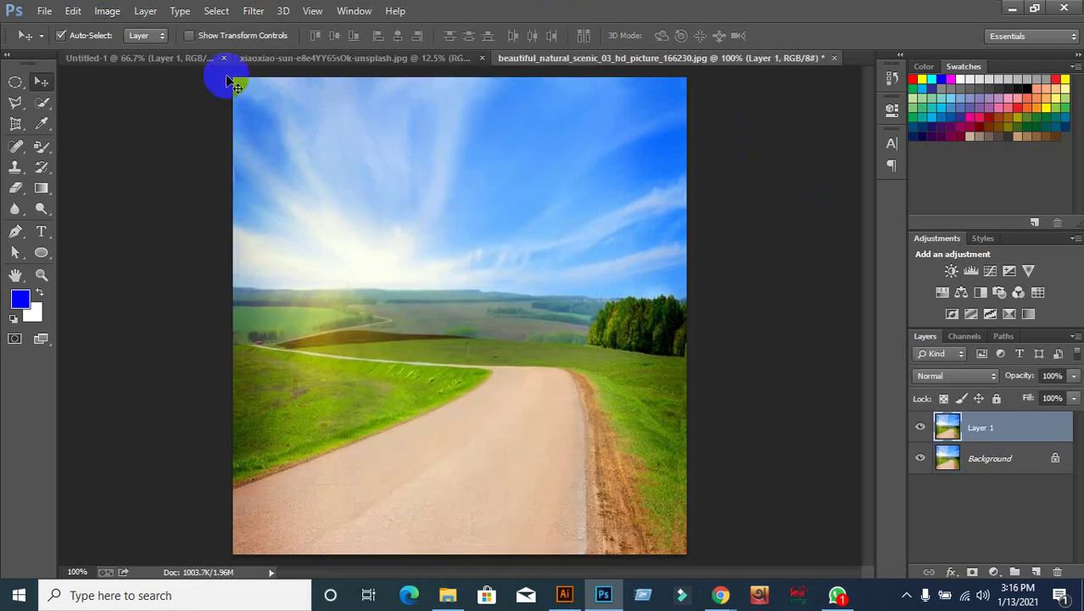
pyautogui.click(130, 61)
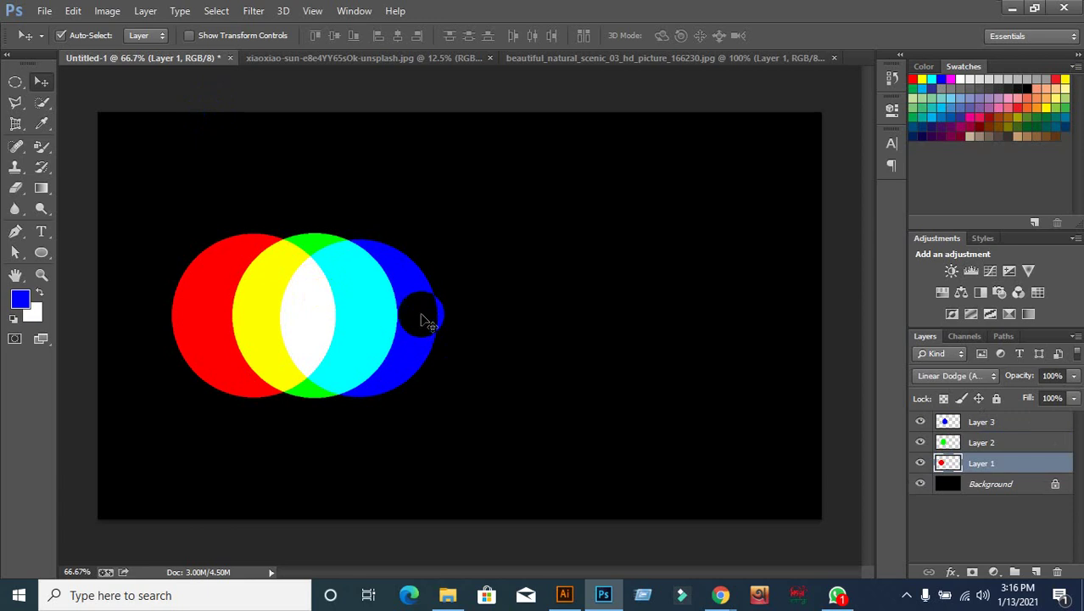
# Step: Move Layer 3's blue circle to red's lower-left and Layer 2's green circle up and right
pyautogui.moveTo(422, 317); pyautogui.dragTo(353, 262)
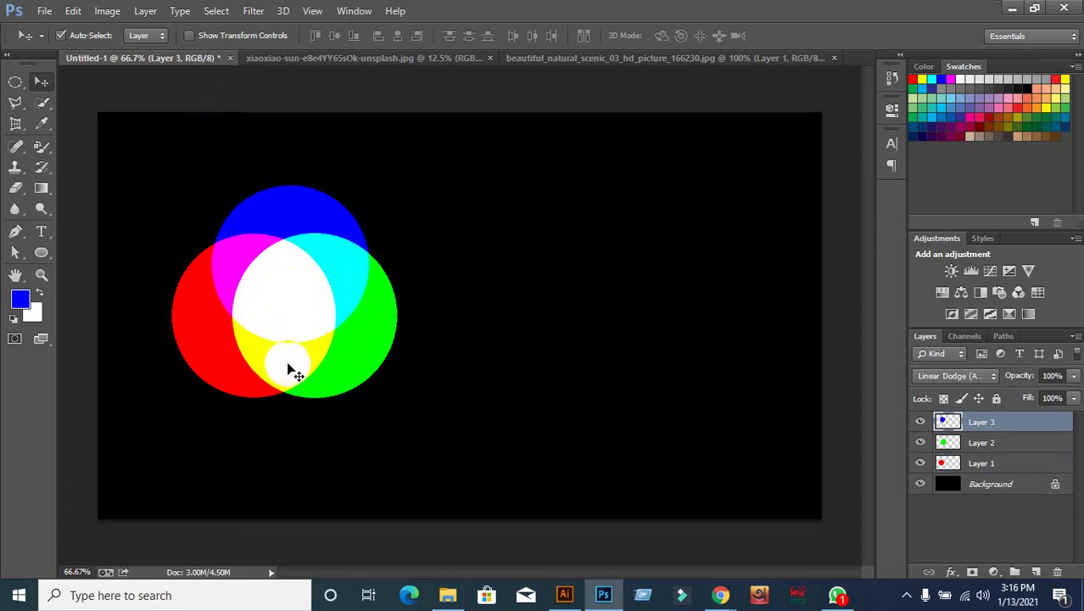
pyautogui.moveTo(302, 303)
pyautogui.mouseDown()
pyautogui.moveTo(406, 235)
pyautogui.moveTo(457, 235)
pyautogui.moveTo(537, 290)
pyautogui.moveTo(276, 213)
pyautogui.moveTo(243, 215)
pyautogui.mouseUp()
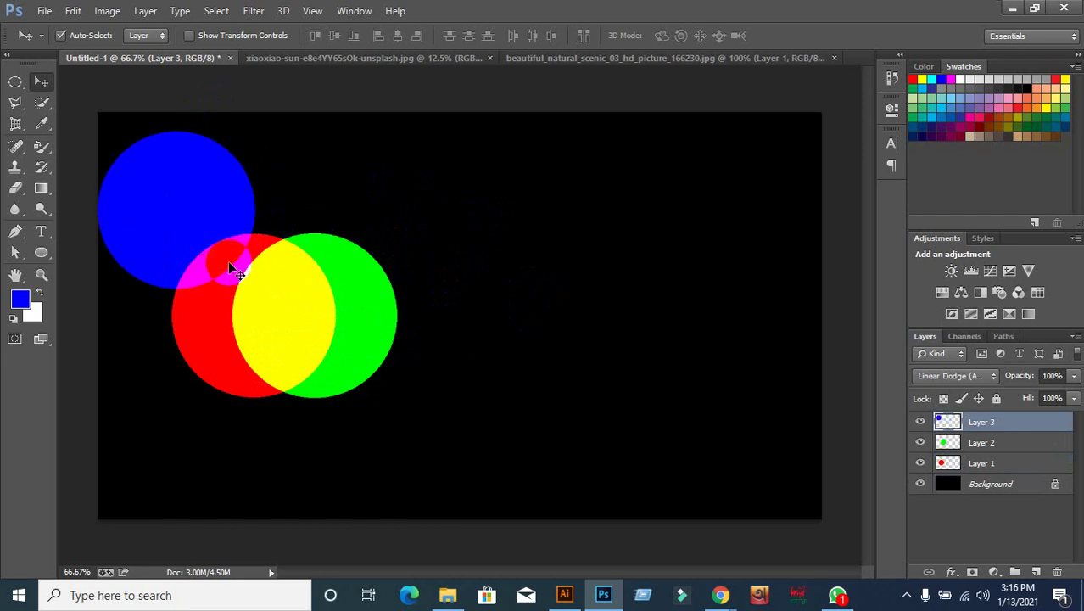
pyautogui.moveTo(145, 244); pyautogui.dragTo(141, 275)
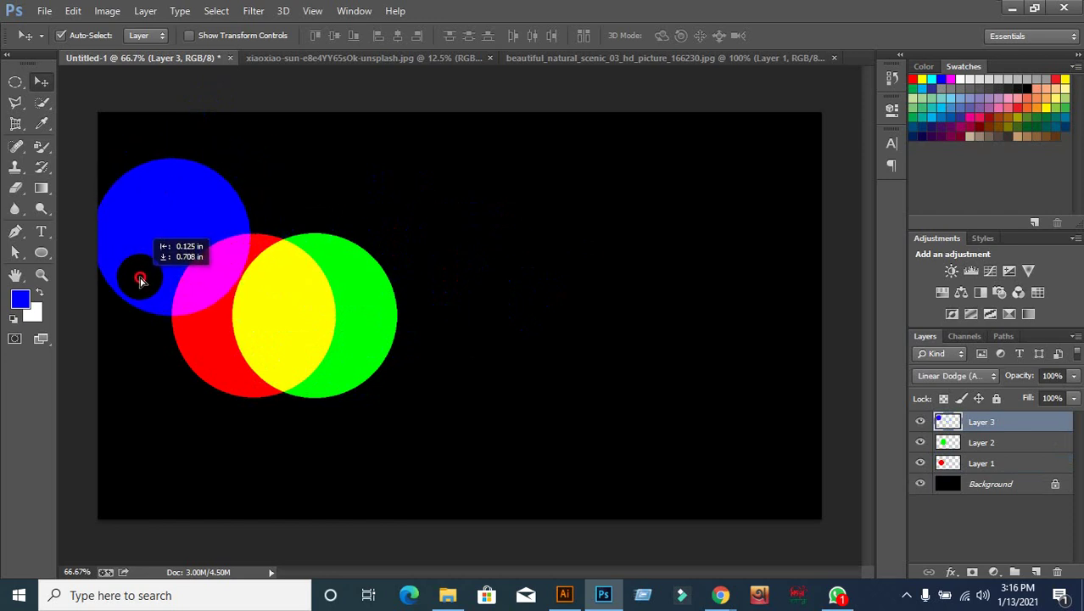
pyautogui.moveTo(385, 333)
pyautogui.mouseDown()
pyautogui.moveTo(399, 303)
pyautogui.moveTo(414, 304)
pyautogui.mouseUp()
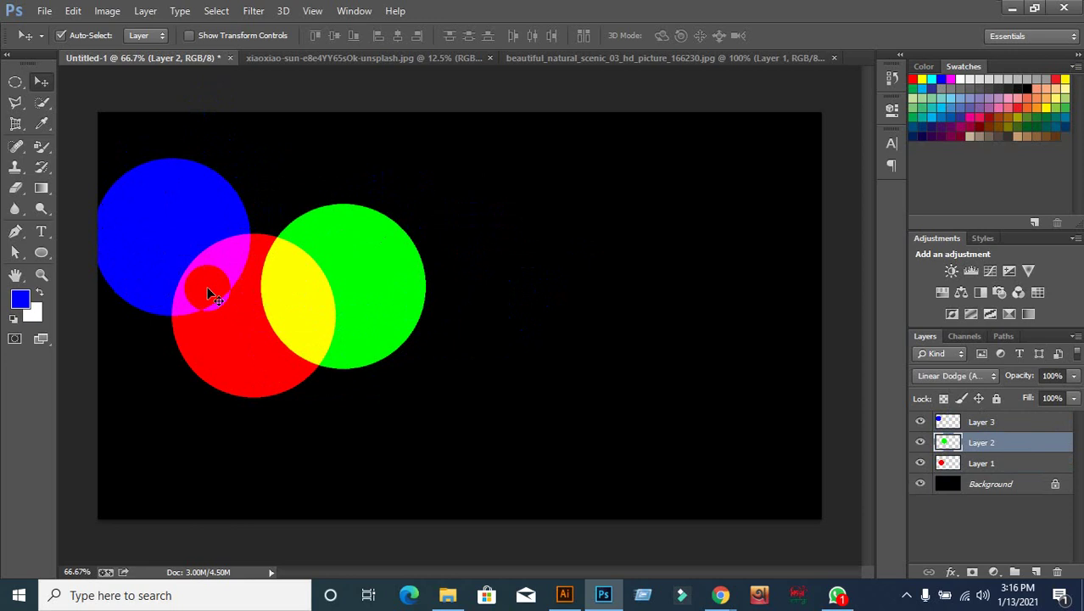
pyautogui.moveTo(141, 275)
pyautogui.mouseDown()
pyautogui.moveTo(156, 443)
pyautogui.moveTo(208, 375)
pyautogui.moveTo(204, 346)
pyautogui.moveTo(224, 358)
pyautogui.mouseUp()
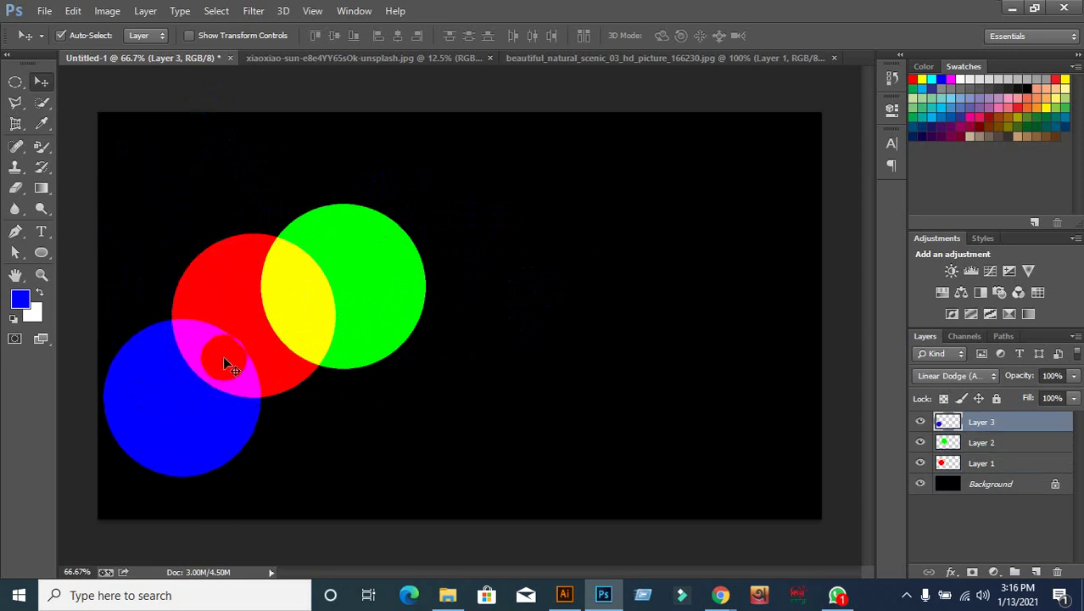
pyautogui.moveTo(213, 441); pyautogui.dragTo(242, 409)
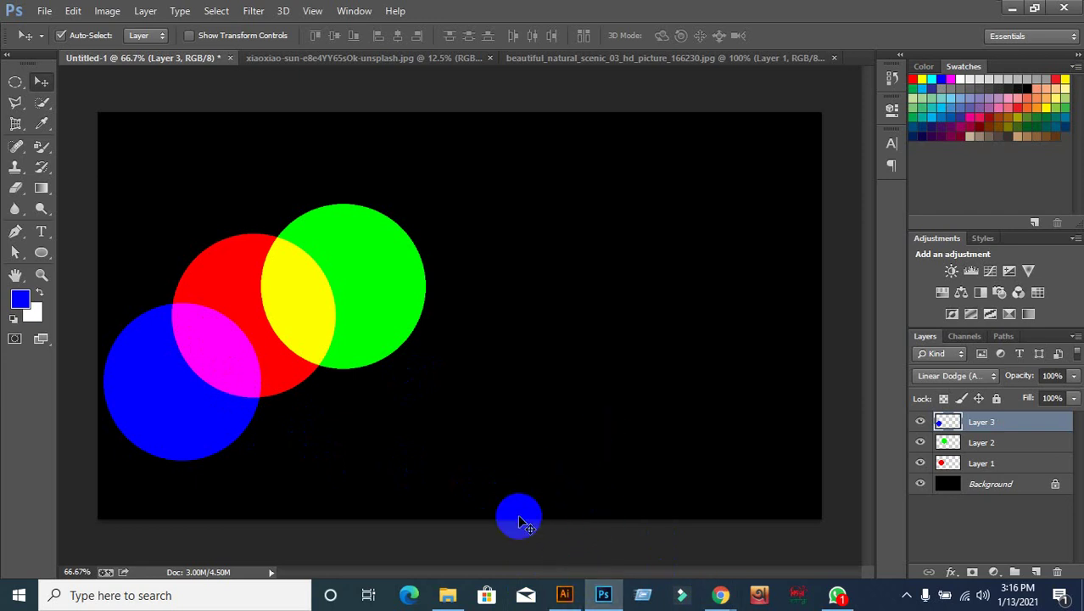
pyautogui.moveTo(205, 431)
pyautogui.mouseDown()
pyautogui.moveTo(260, 464)
pyautogui.moveTo(233, 459)
pyautogui.moveTo(219, 502)
pyautogui.moveTo(230, 424)
pyautogui.moveTo(181, 396)
pyautogui.moveTo(215, 385)
pyautogui.moveTo(213, 443)
pyautogui.moveTo(199, 460)
pyautogui.mouseUp()
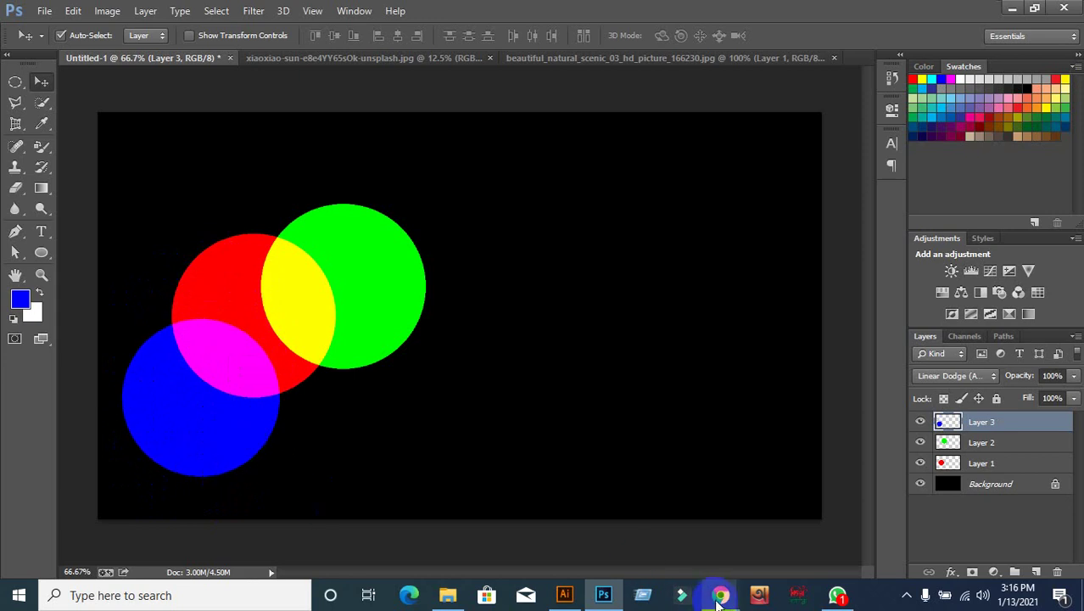
# Step: Search Google for 'pink color' in a new browser tab
pyautogui.moveTo(720, 596)
pyautogui.click(594, 505)
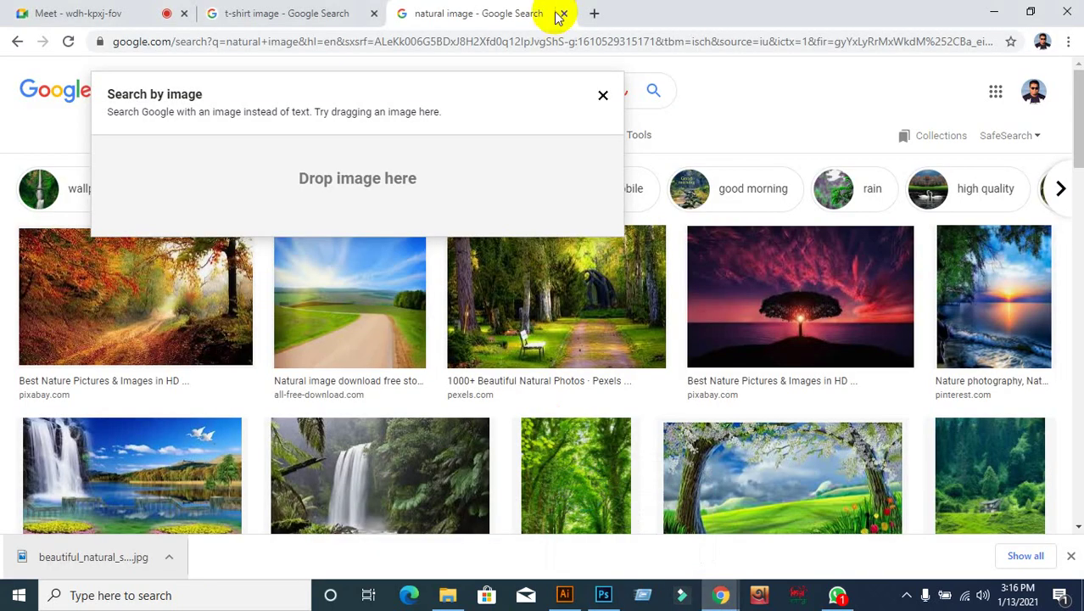
pyautogui.click(592, 14)
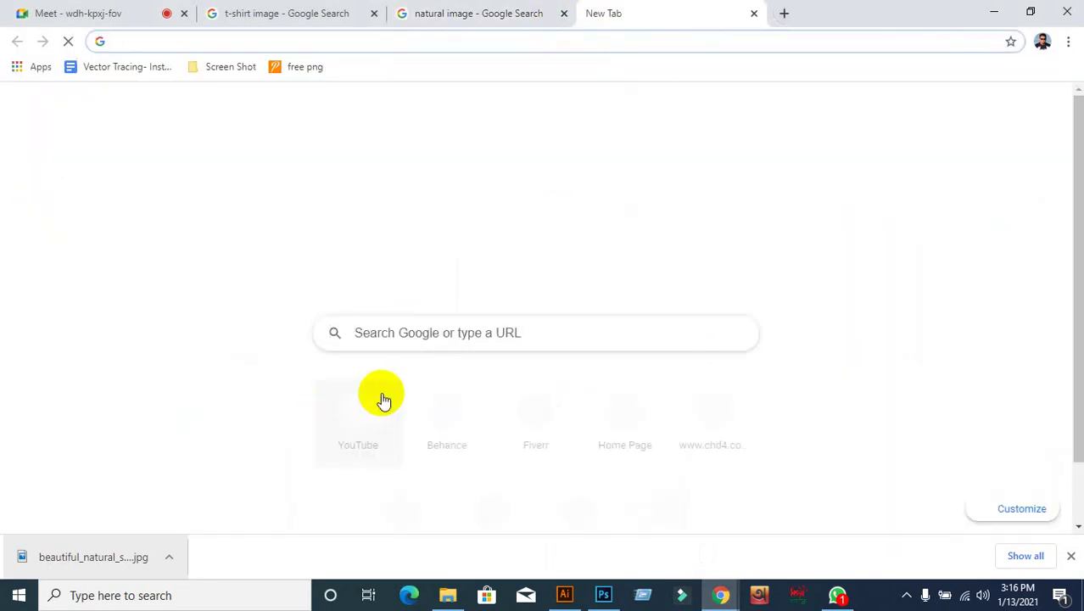
pyautogui.click(436, 482)
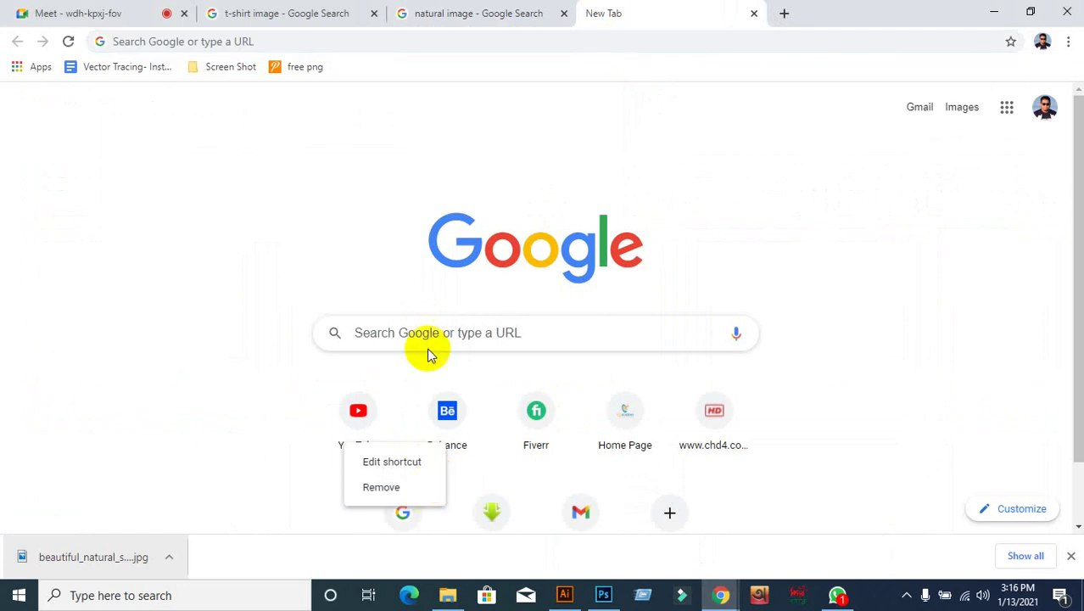
pyautogui.click(351, 344)
pyautogui.click(380, 335)
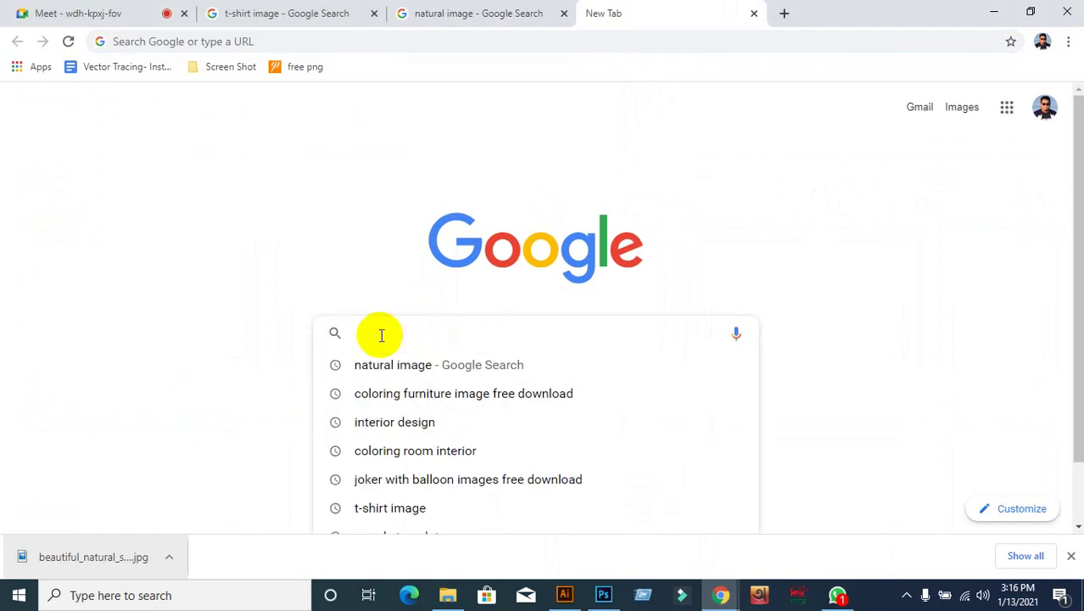
pyautogui.write('pi')
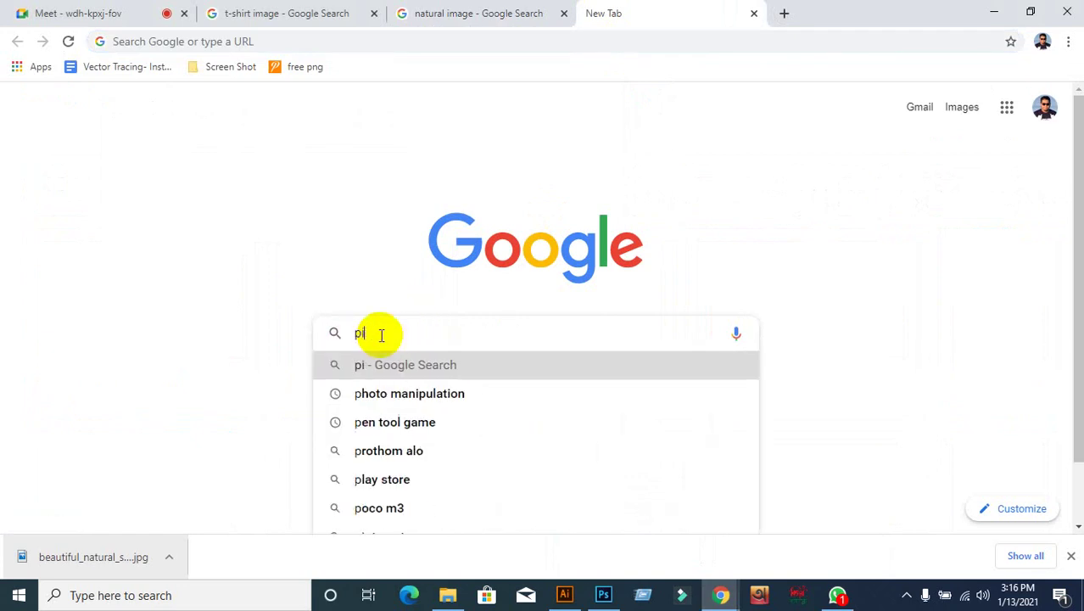
pyautogui.write('nk')
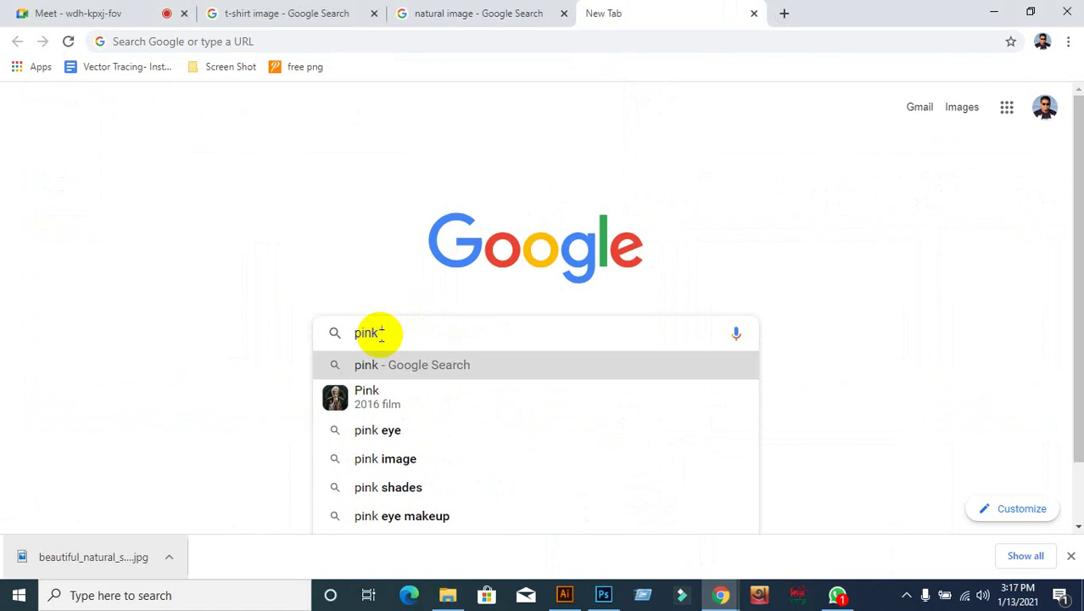
pyautogui.write(' color')
pyautogui.press('Return')
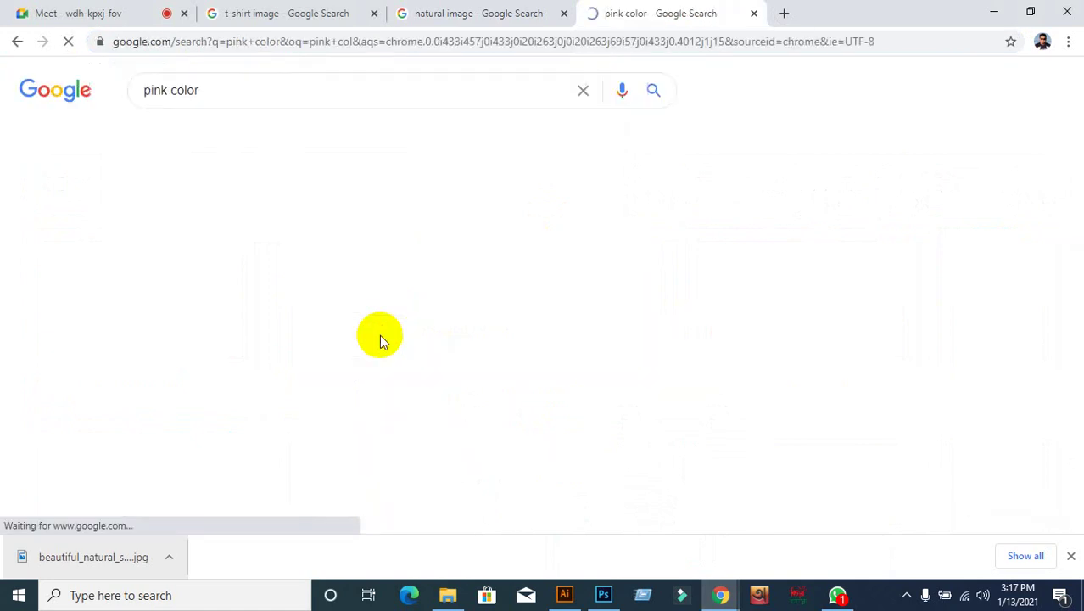
# Step: Browse the pink swatch results, then return to the Photoshop circles document
pyautogui.scroll(-2, 433, 340)
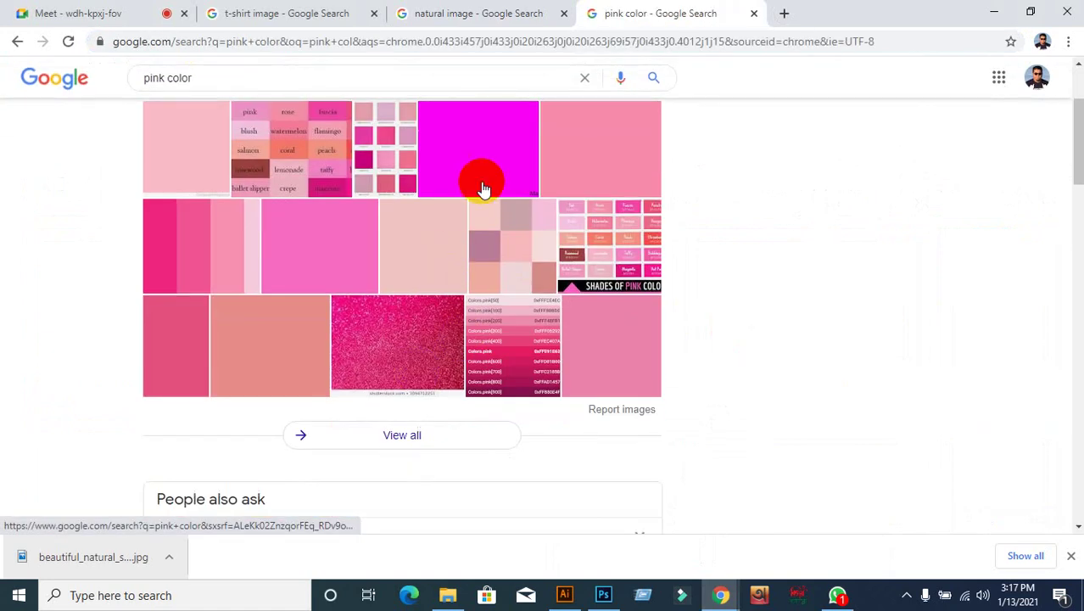
pyautogui.scroll(2, 488, 170)
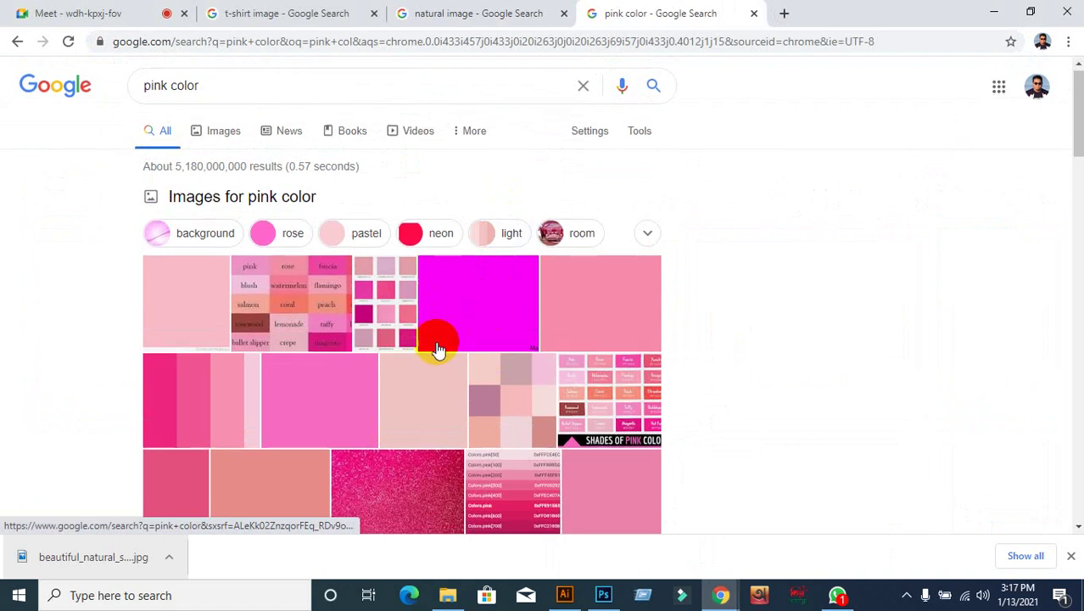
pyautogui.scroll(-2, 450, 323)
pyautogui.scroll(1, 475, 170)
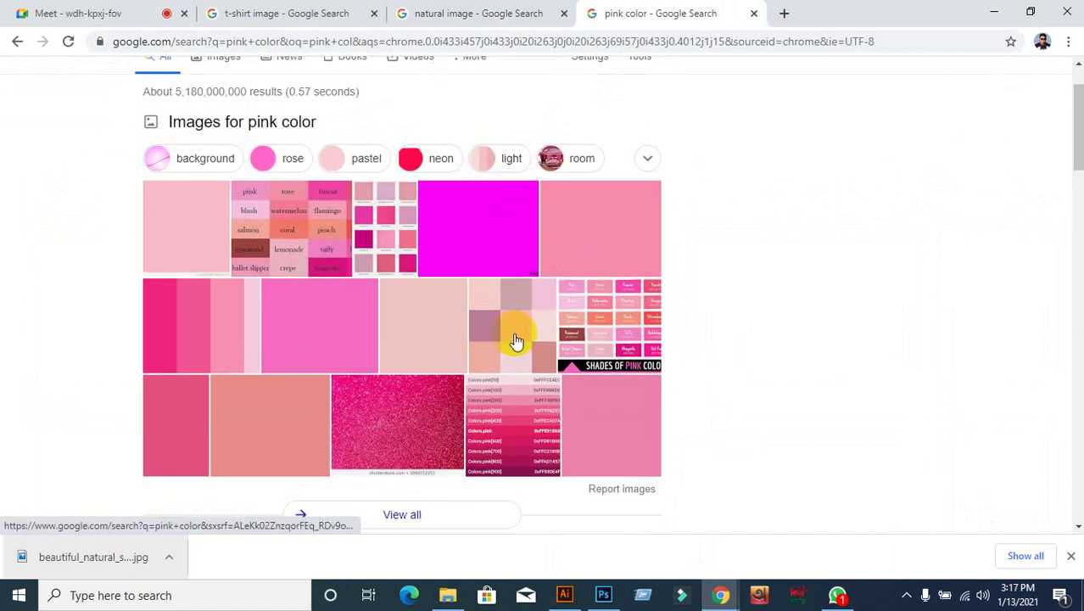
pyautogui.click(565, 596)
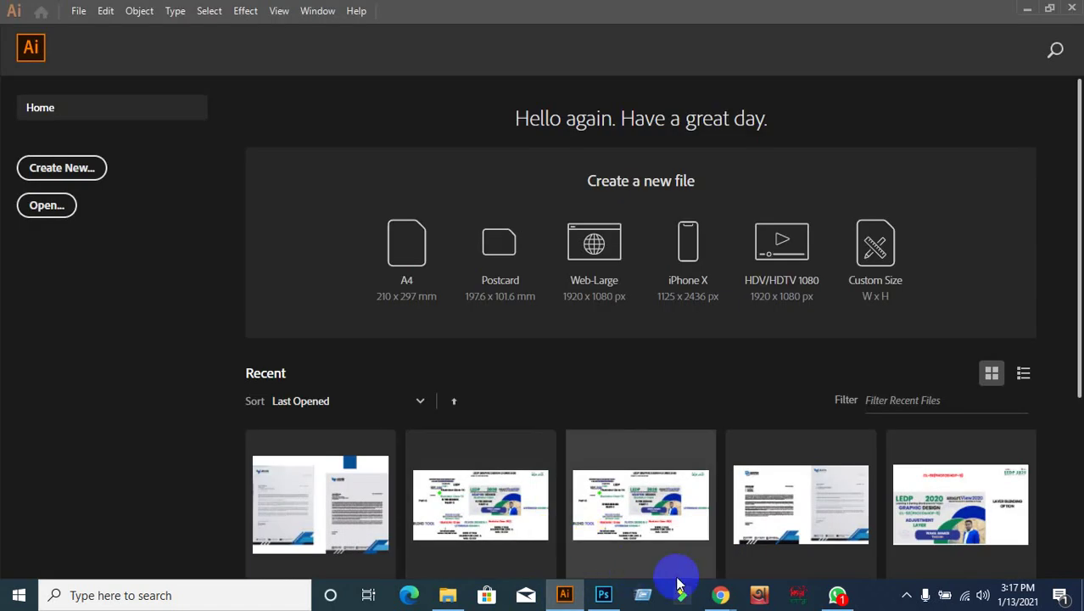
pyautogui.click(628, 543)
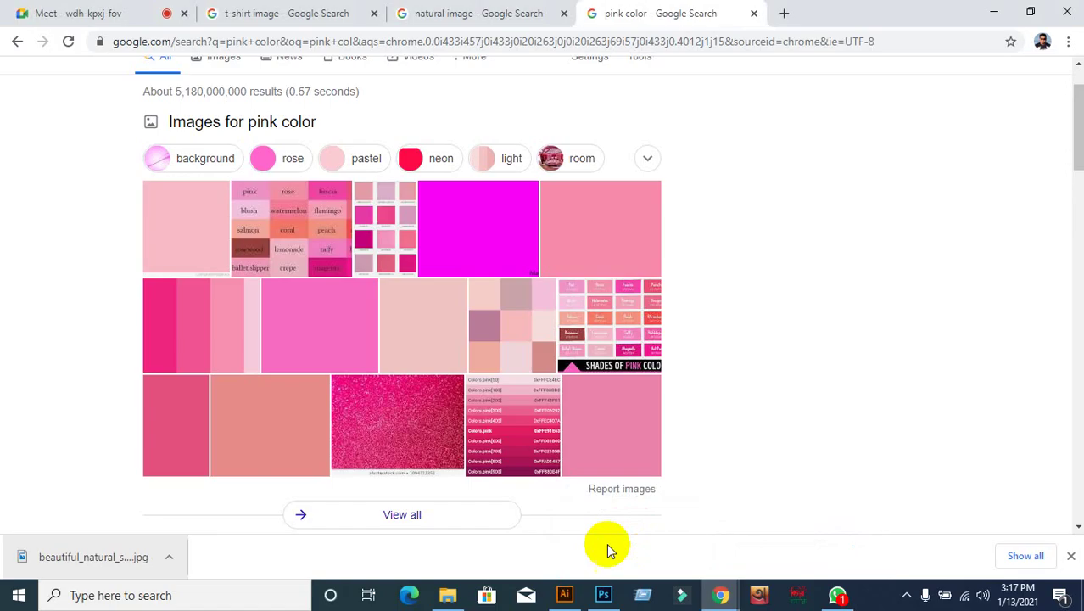
pyautogui.click(605, 595)
# Step: Reposition the green, red and blue circles so blue overlaps red's lower part in magenta
pyautogui.moveTo(370, 311); pyautogui.dragTo(406, 344)
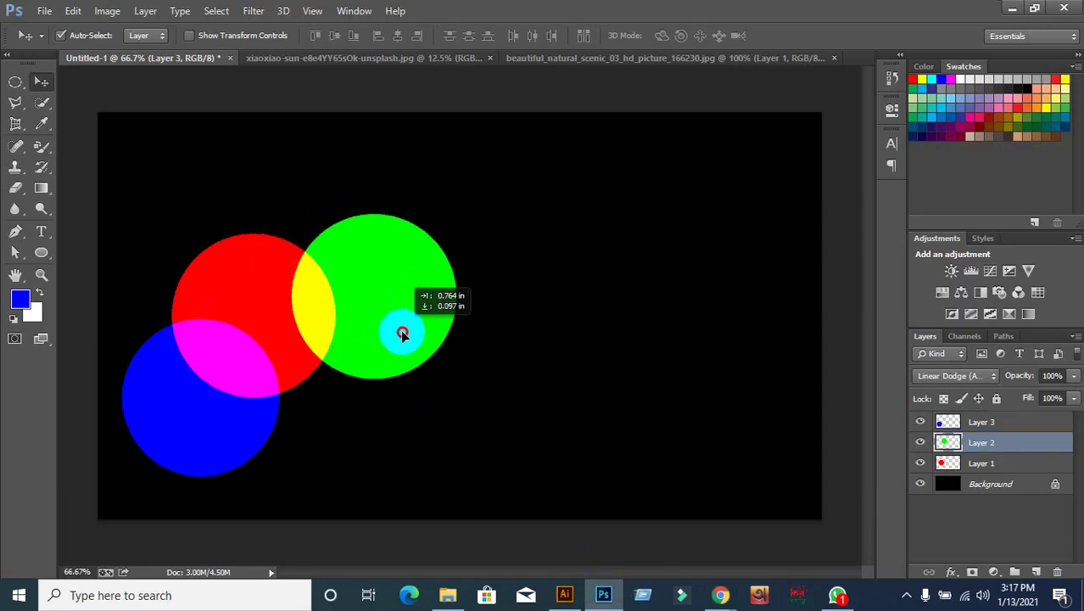
pyautogui.moveTo(240, 424); pyautogui.dragTo(215, 314)
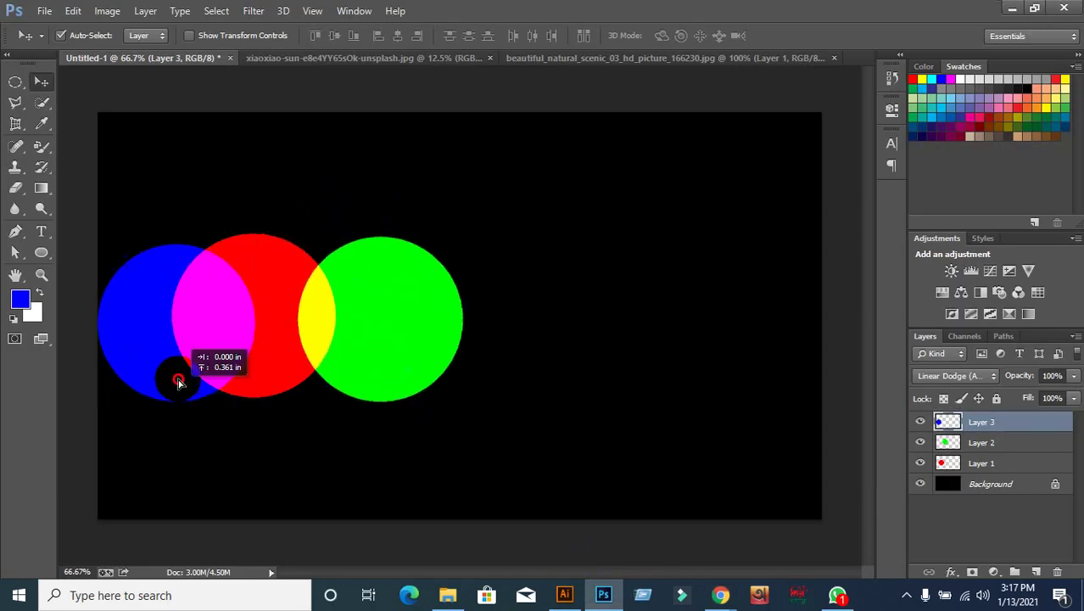
pyautogui.moveTo(412, 351); pyautogui.dragTo(430, 323)
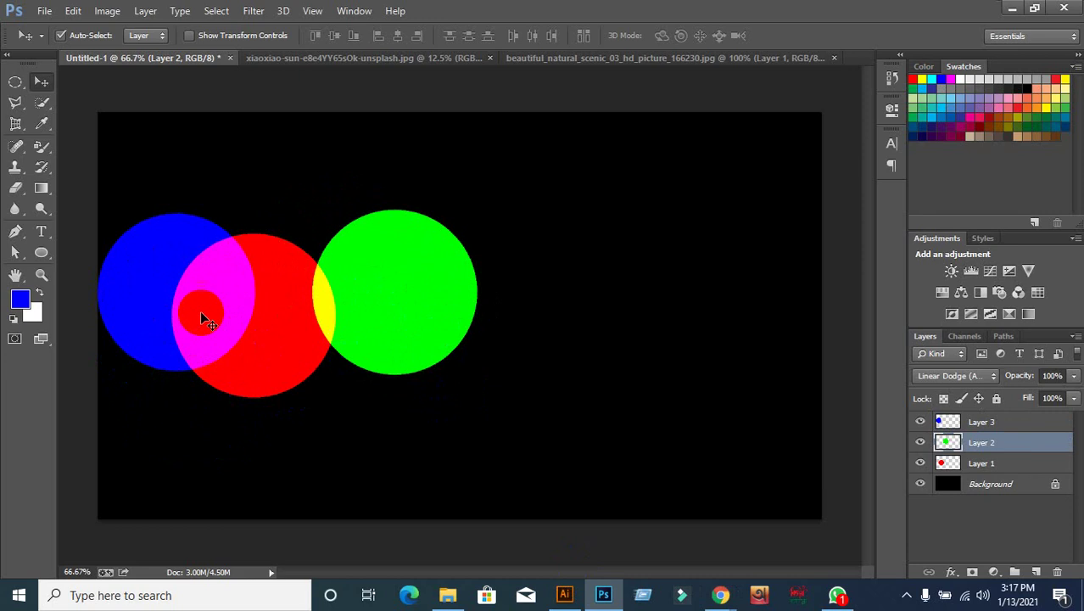
pyautogui.click(148, 259)
pyautogui.moveTo(259, 386); pyautogui.dragTo(263, 367)
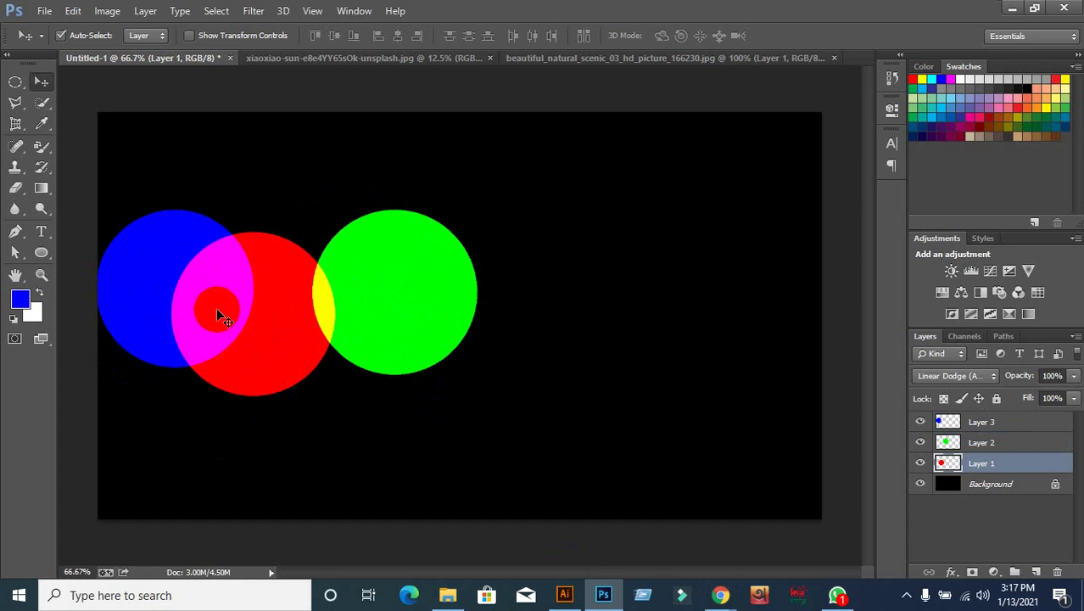
pyautogui.click(143, 289)
pyautogui.click(274, 359)
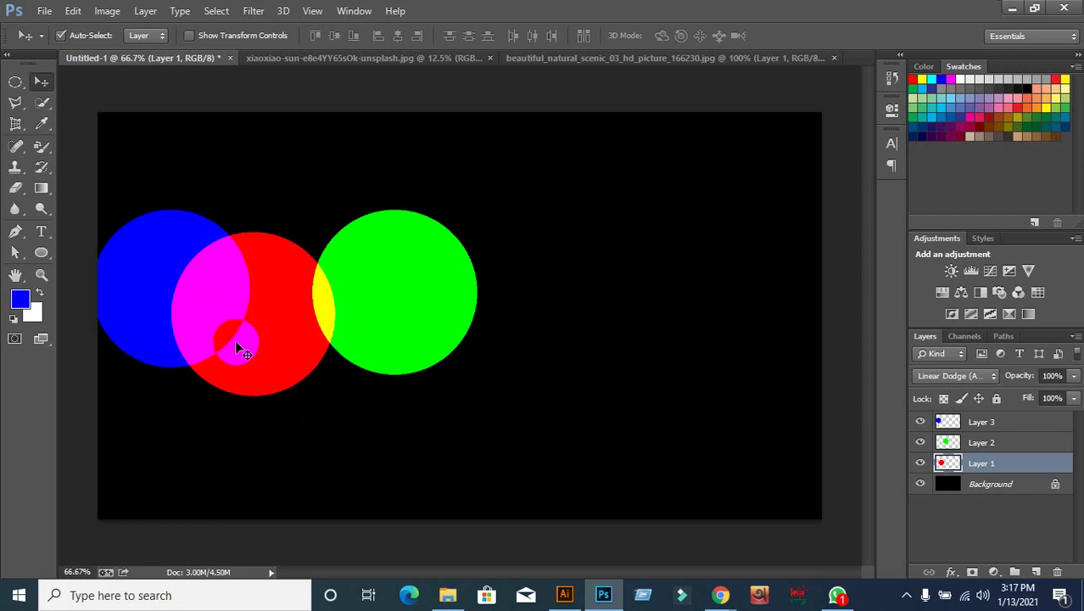
pyautogui.moveTo(145, 354)
pyautogui.mouseDown()
pyautogui.moveTo(395, 405)
pyautogui.moveTo(425, 384)
pyautogui.mouseUp()
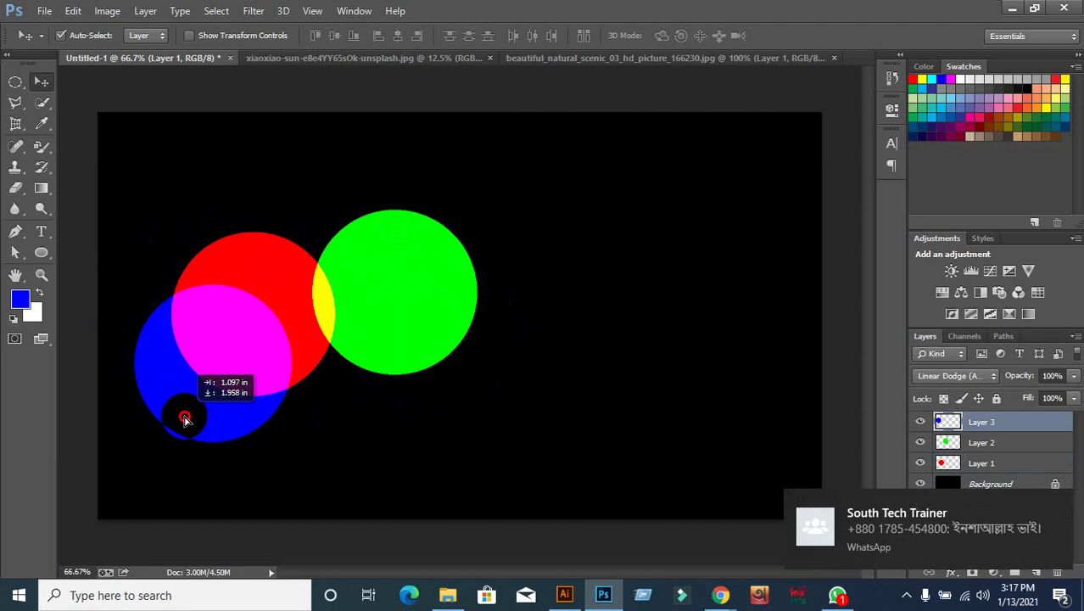
pyautogui.moveTo(165, 405)
pyautogui.mouseDown()
pyautogui.moveTo(399, 363)
pyautogui.moveTo(217, 365)
pyautogui.mouseUp()
# Step: On the landscape road photo, trial a Yellows Selective Color adjustment, then cancel it
pyautogui.click(107, 17)
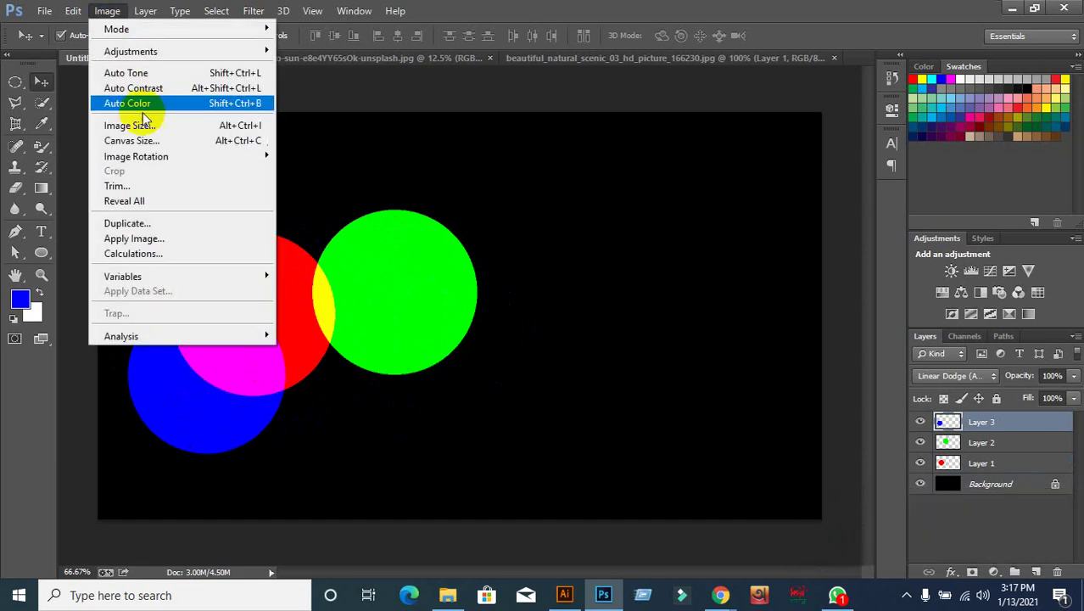
pyautogui.click(577, 60)
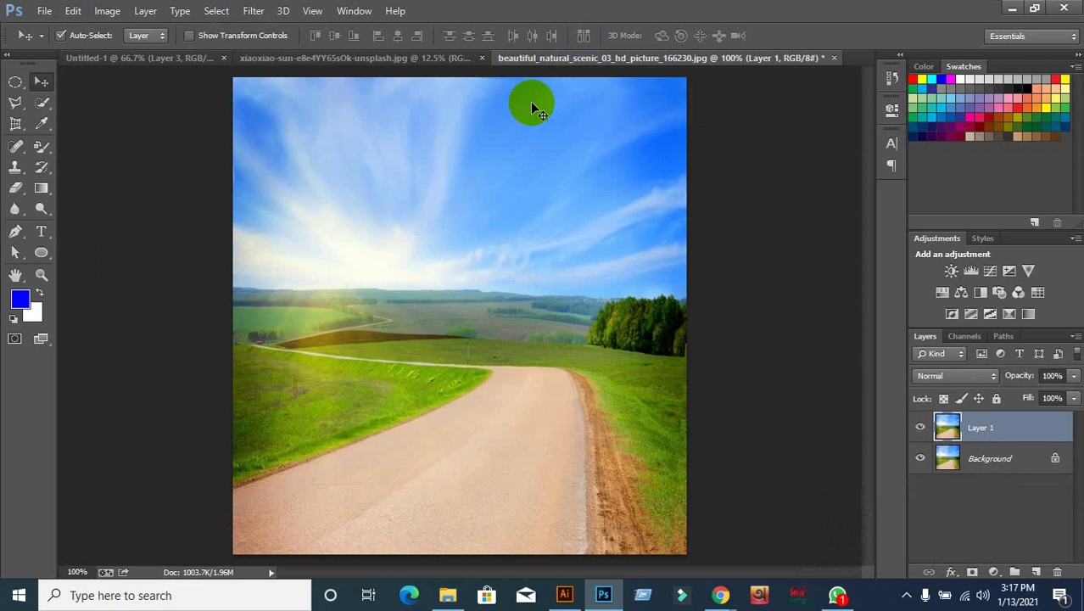
pyautogui.click(111, 12)
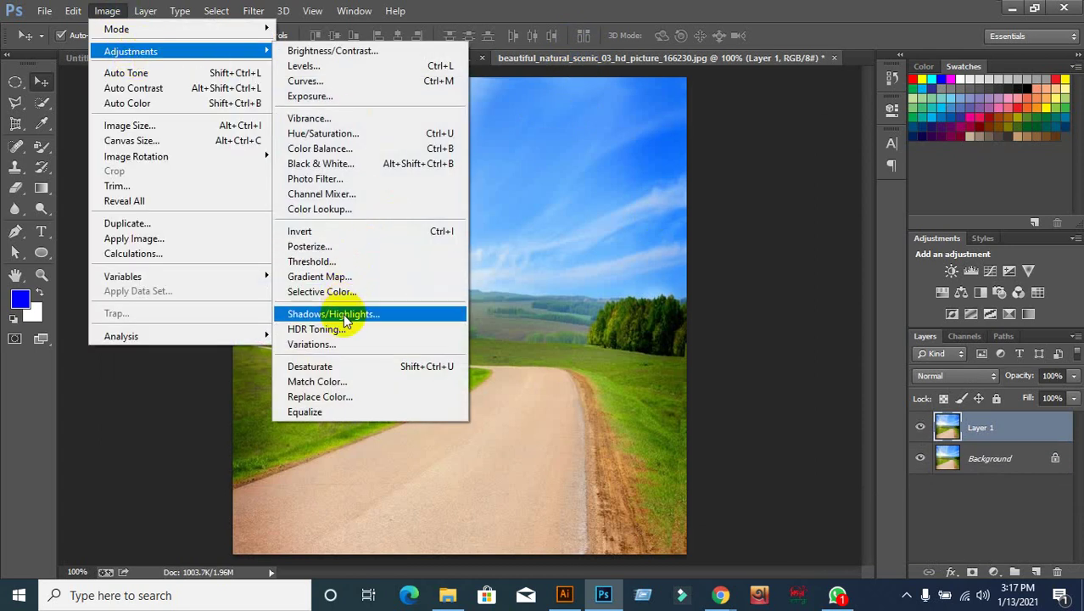
pyautogui.moveTo(131, 51)
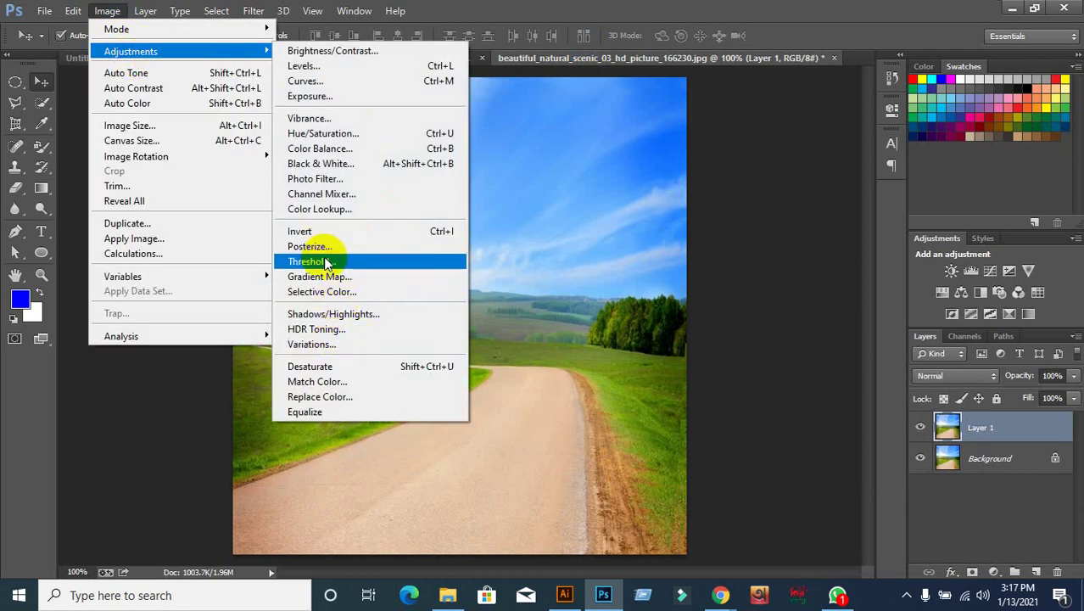
pyautogui.click(325, 293)
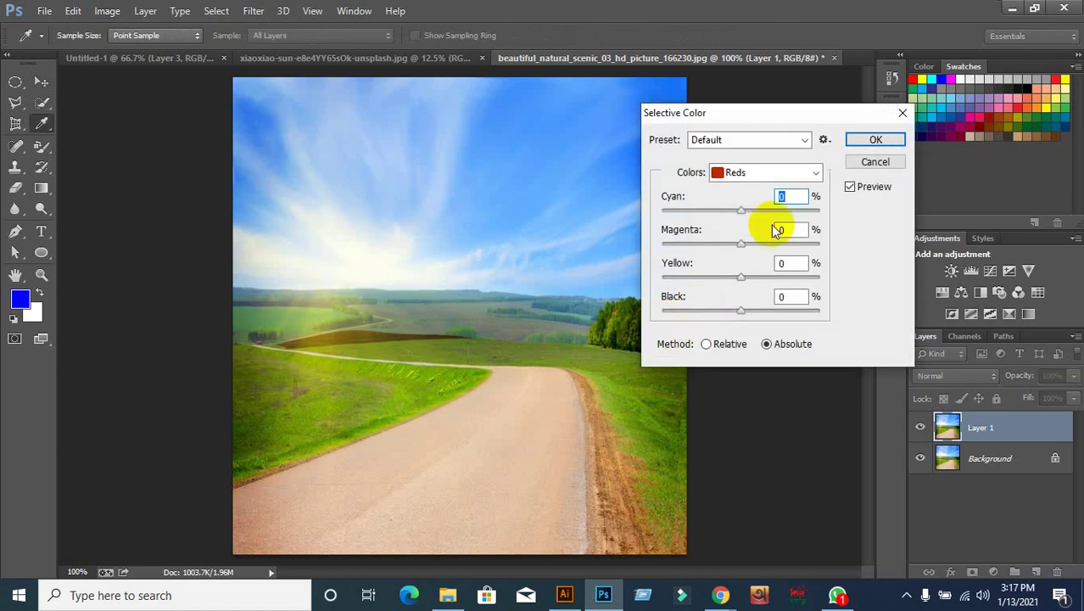
pyautogui.click(815, 175)
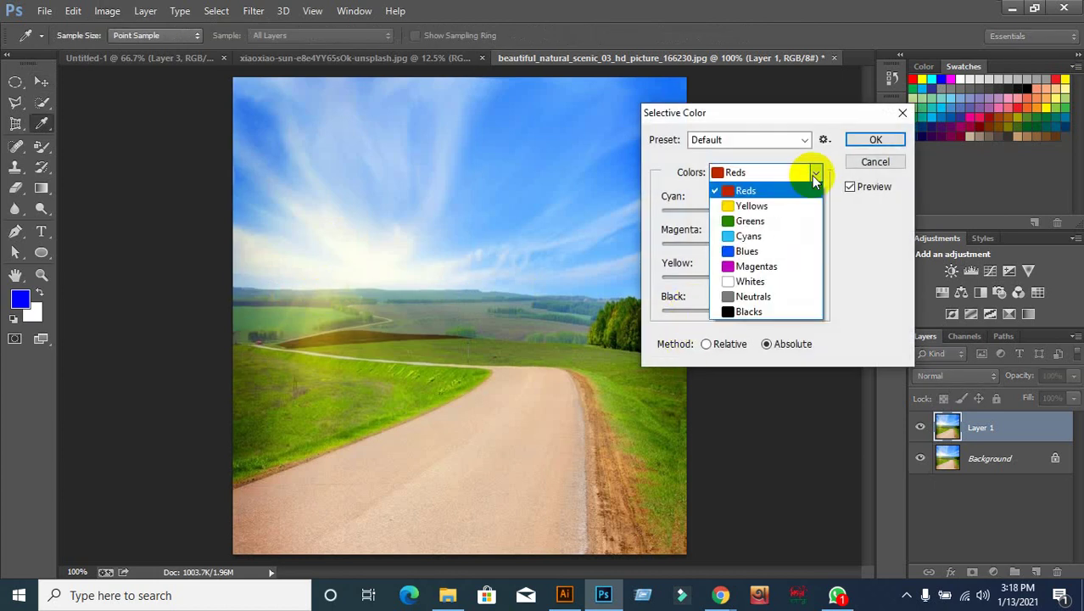
pyautogui.click(752, 206)
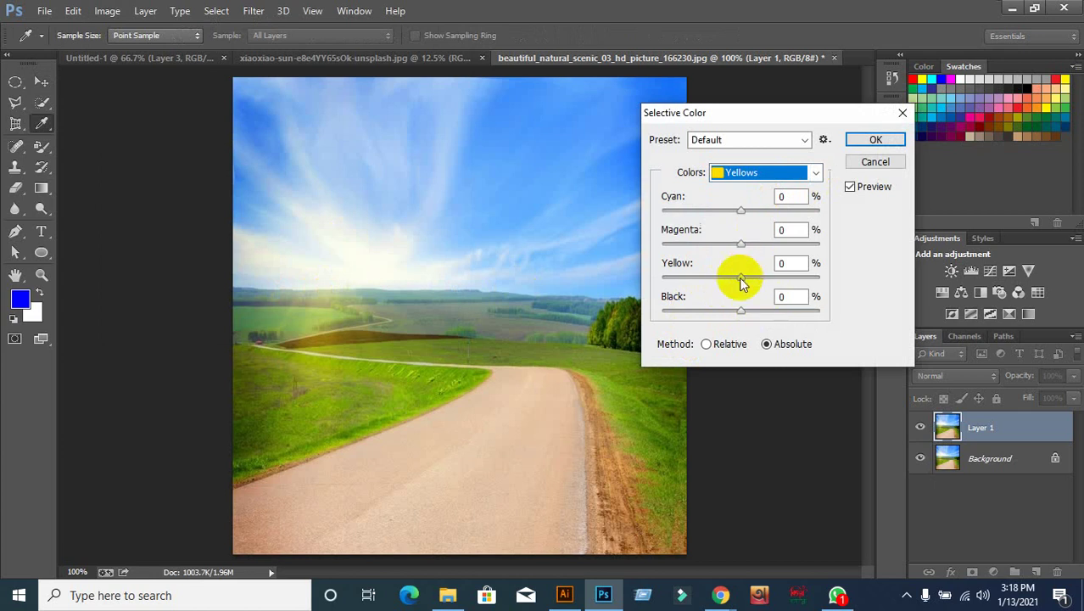
pyautogui.moveTo(741, 283)
pyautogui.mouseDown()
pyautogui.moveTo(715, 287)
pyautogui.moveTo(742, 283)
pyautogui.mouseUp()
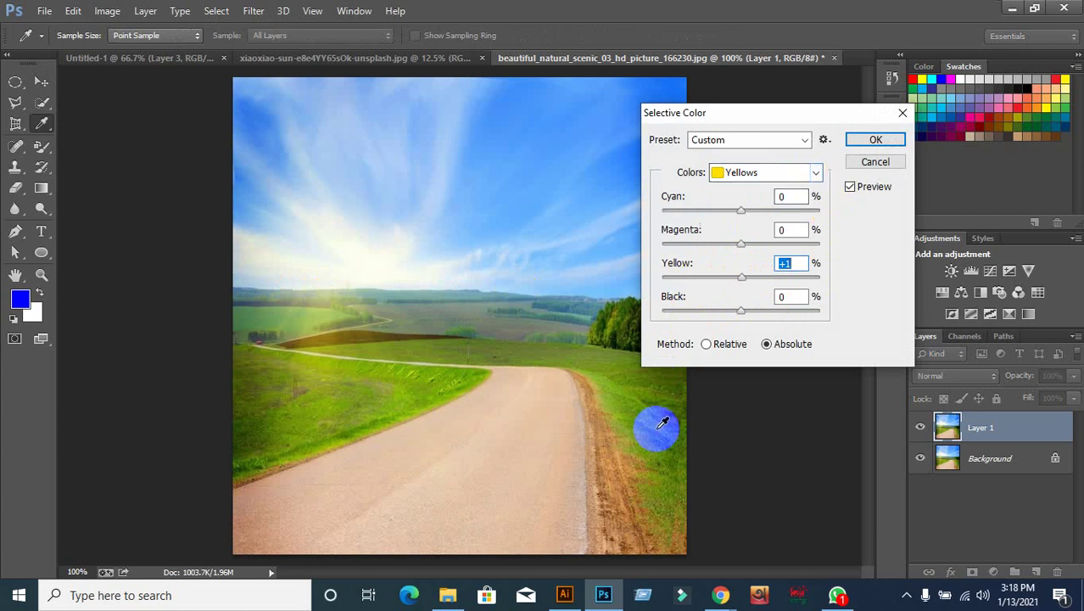
pyautogui.click(880, 163)
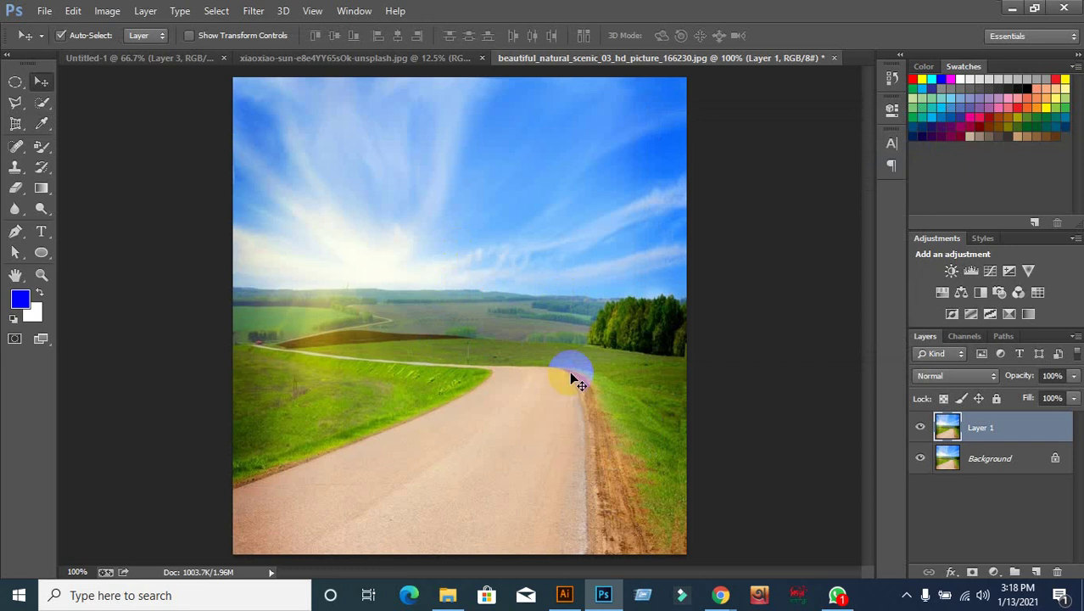
# Step: In Untitled-1, move the blue circle up-left over red and nudge the red circle
pyautogui.click(168, 59)
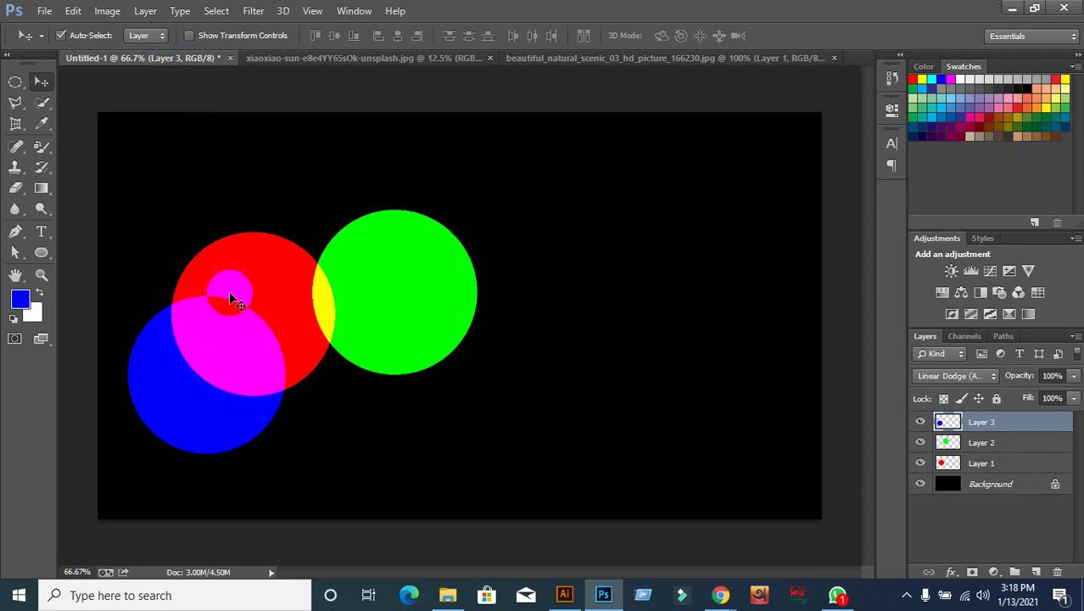
pyautogui.click(189, 406)
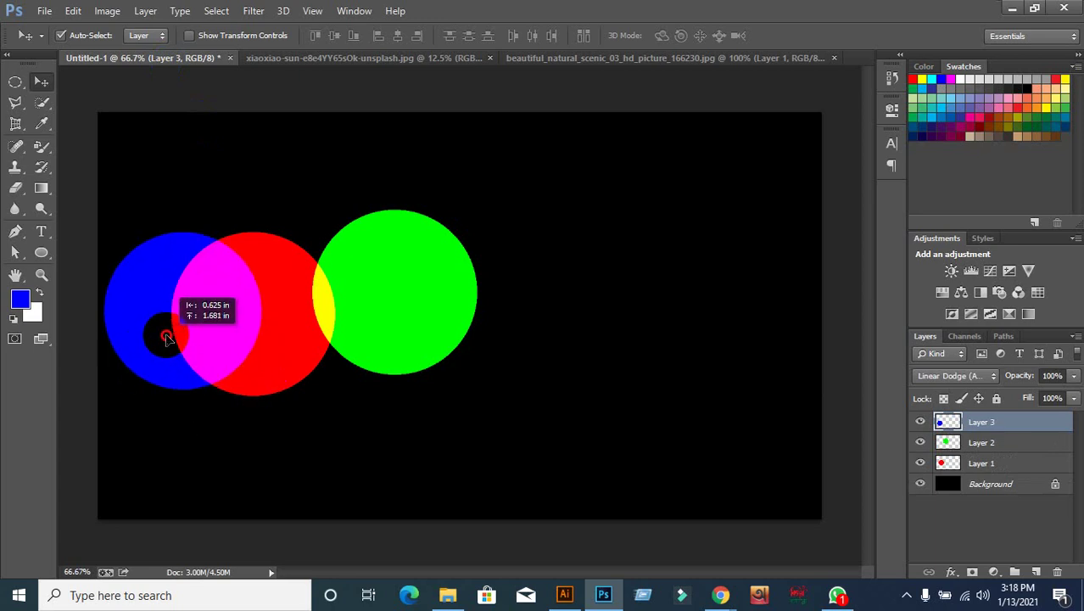
pyautogui.moveTo(189, 405); pyautogui.dragTo(165, 332)
pyautogui.moveTo(267, 375); pyautogui.dragTo(276, 382)
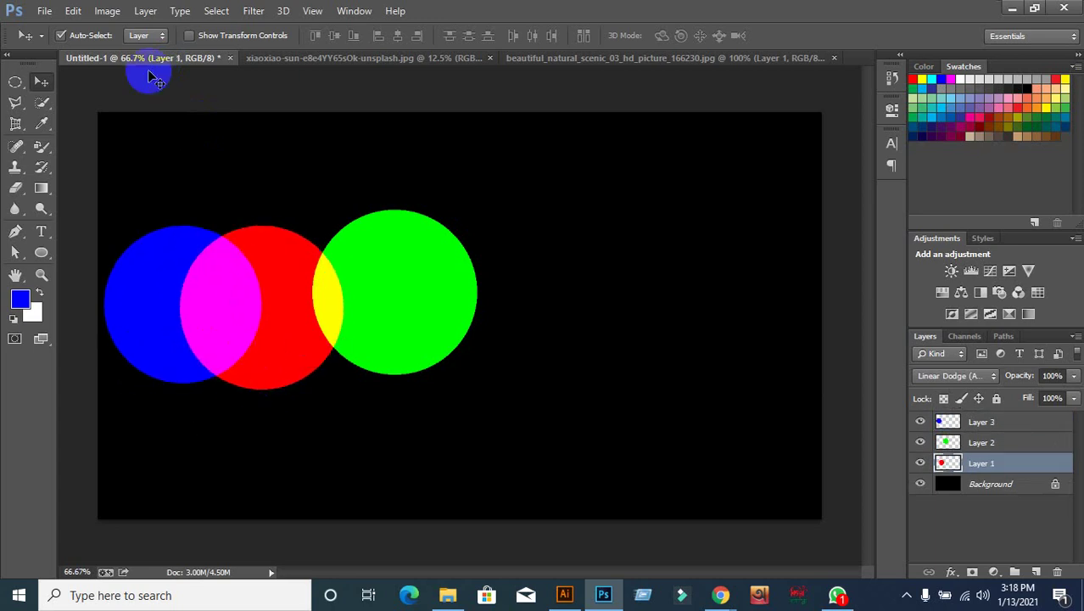
# Step: Apply Selective Color to the road photo, adjusting Yellow in Reds and reducing it in Blues
pyautogui.click(555, 61)
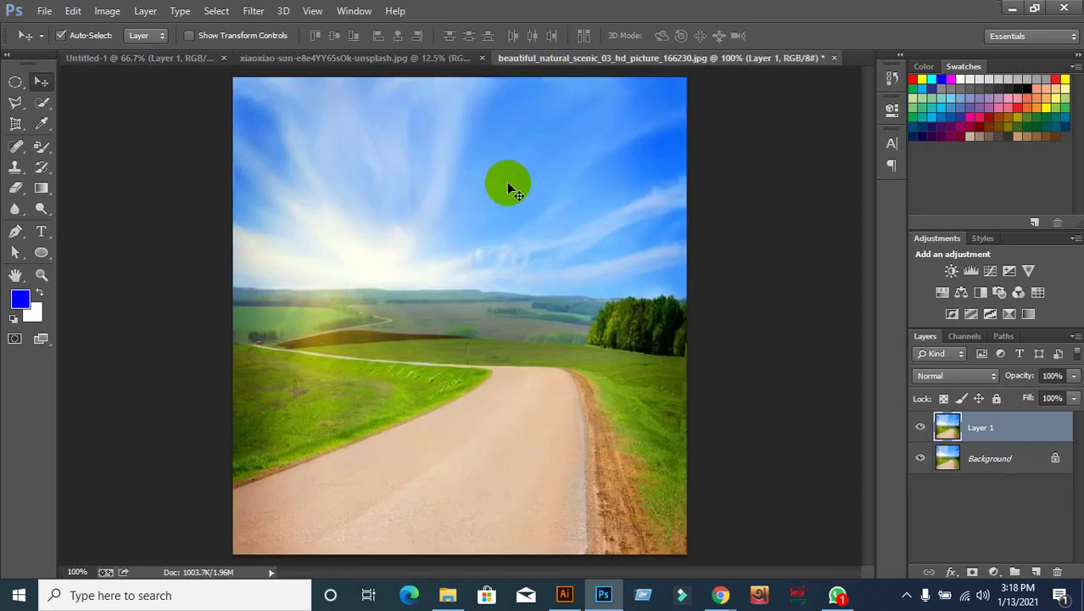
pyautogui.click(107, 11)
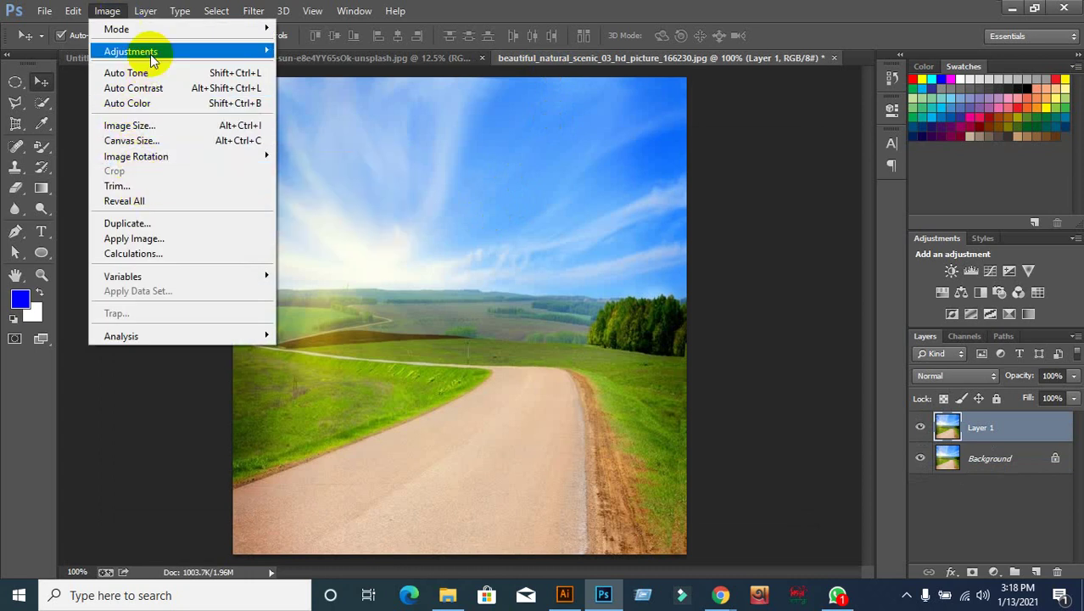
pyautogui.moveTo(131, 51)
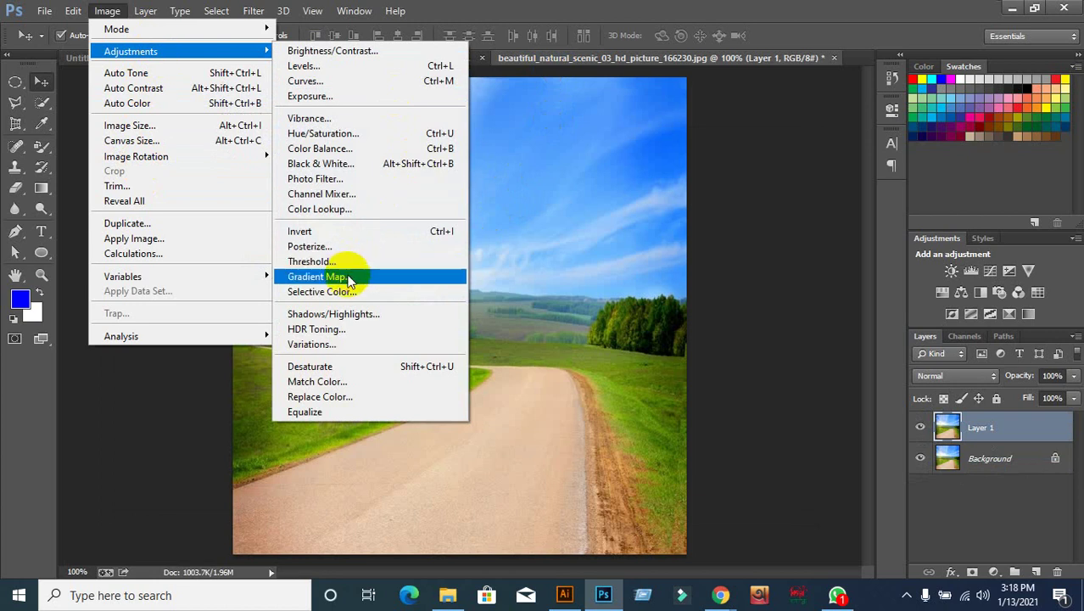
pyautogui.click(343, 292)
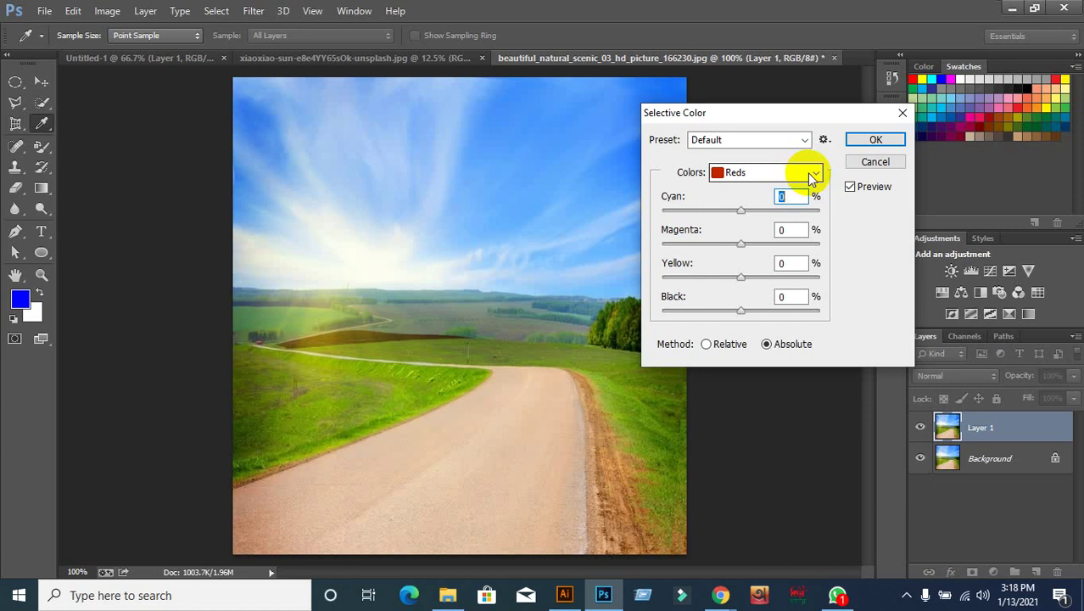
pyautogui.click(815, 174)
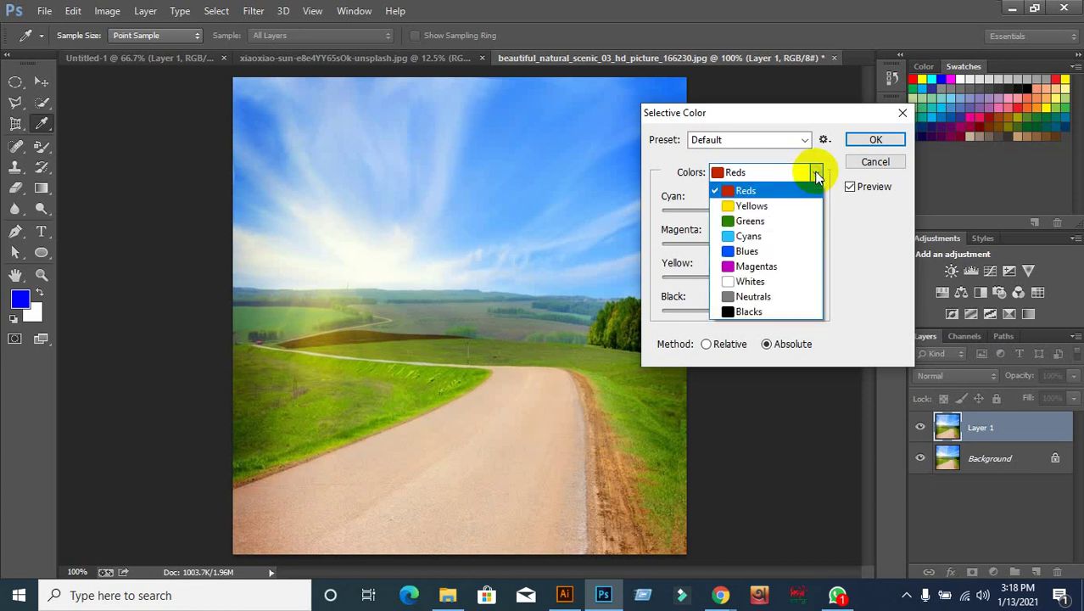
pyautogui.click(785, 193)
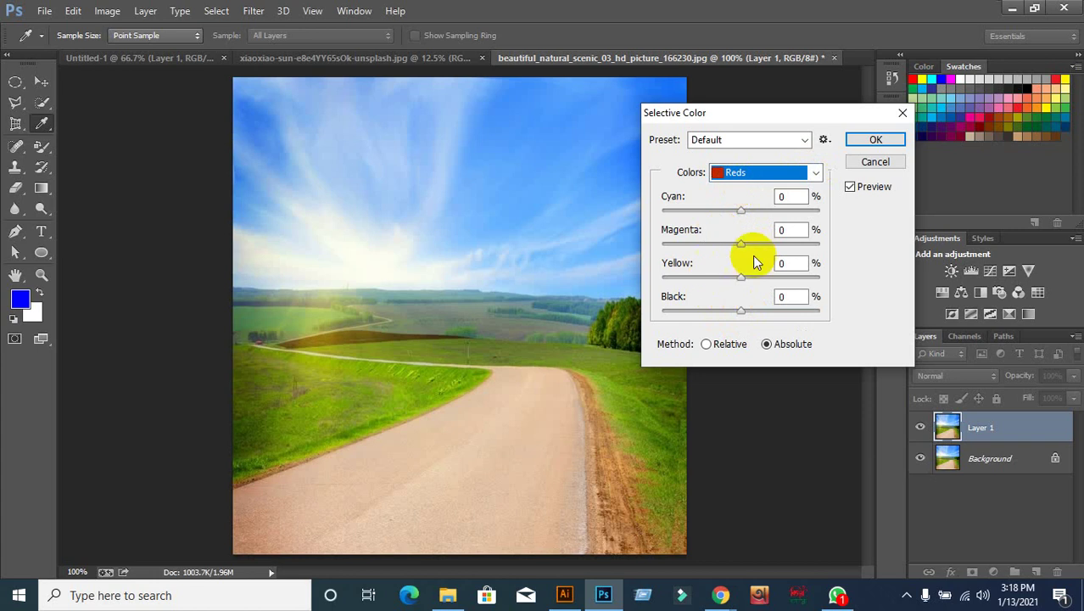
pyautogui.moveTo(742, 279)
pyautogui.mouseDown()
pyautogui.moveTo(746, 293)
pyautogui.moveTo(775, 294)
pyautogui.moveTo(707, 292)
pyautogui.moveTo(740, 291)
pyautogui.mouseUp()
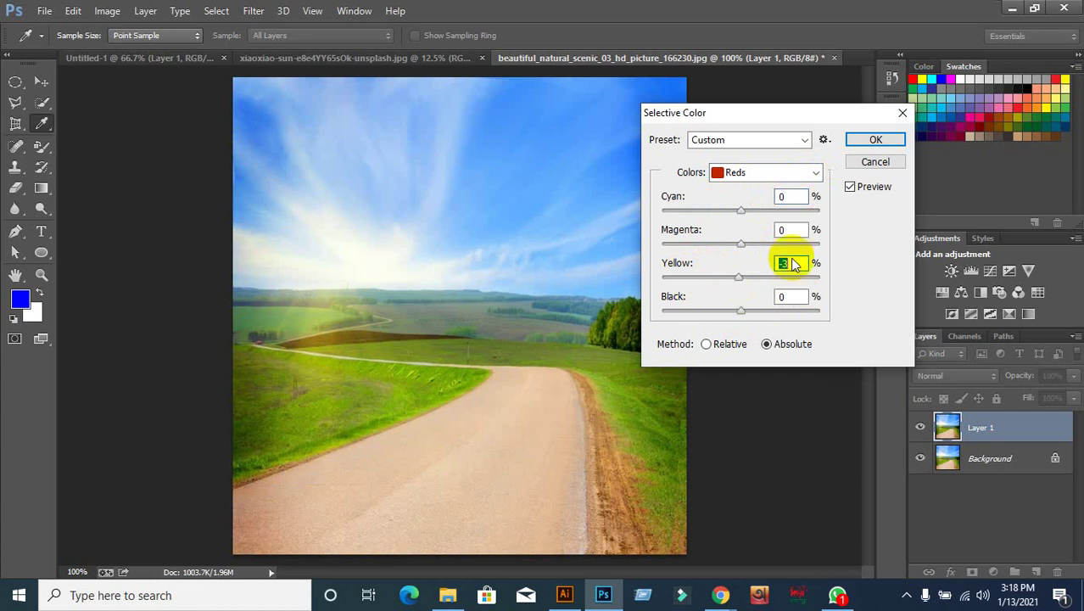
pyautogui.click(817, 172)
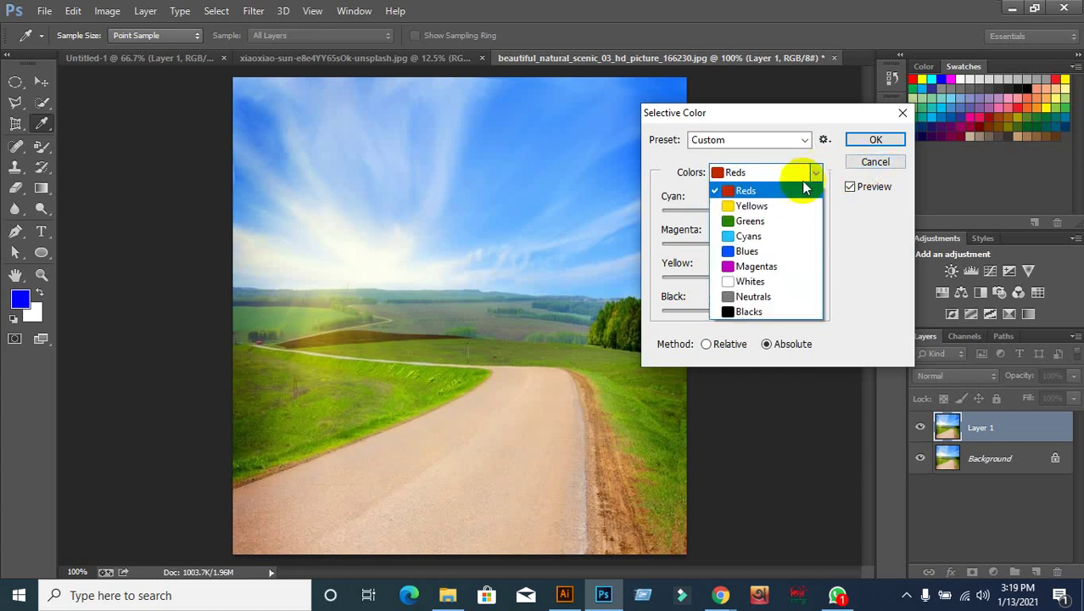
pyautogui.click(767, 257)
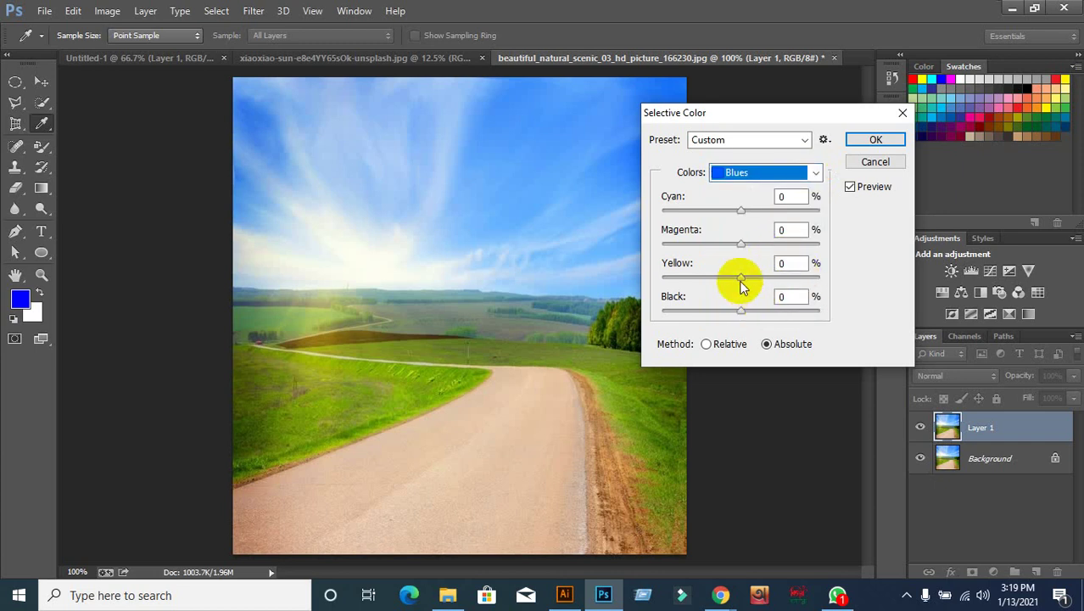
pyautogui.moveTo(742, 278)
pyautogui.mouseDown()
pyautogui.moveTo(727, 280)
pyautogui.moveTo(791, 272)
pyautogui.moveTo(733, 278)
pyautogui.mouseUp()
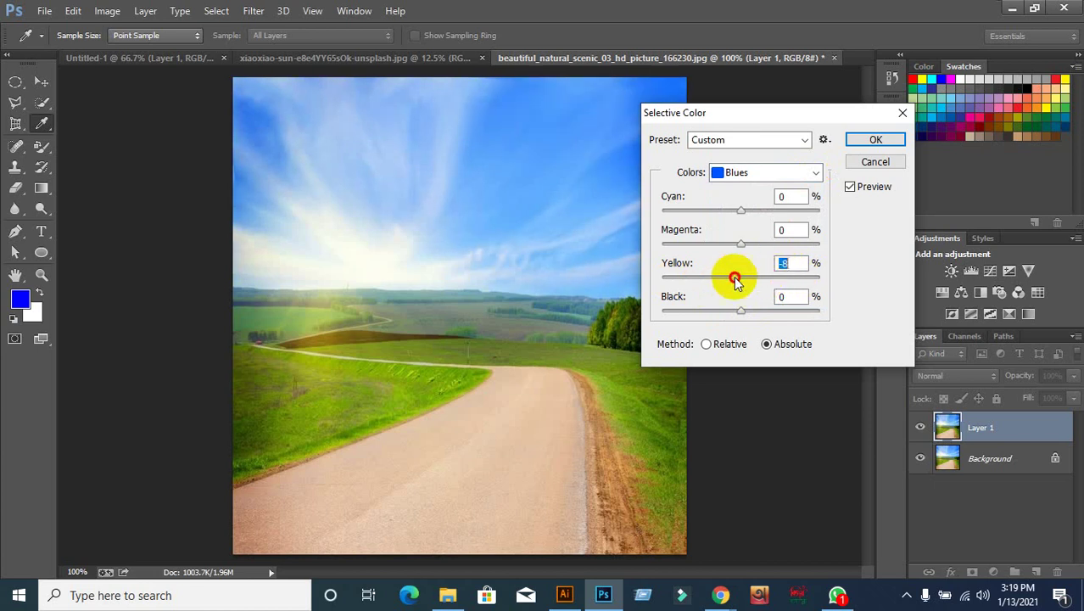
pyautogui.click(872, 142)
pyautogui.press('v')
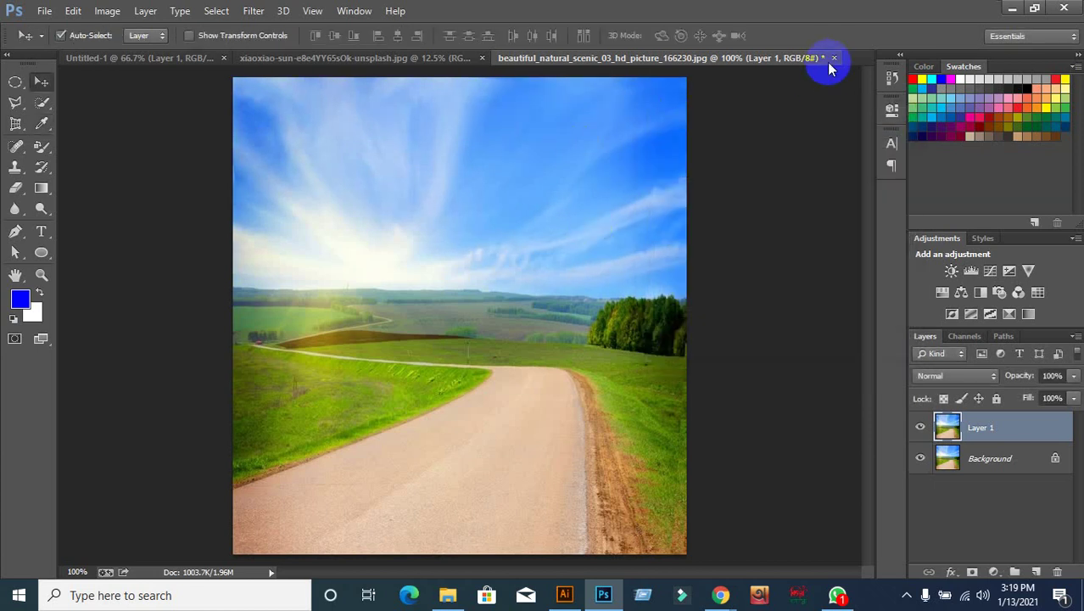
# Step: Close the road photo, sun photo and Untitled-1 documents without saving
pyautogui.click(833, 58)
pyautogui.click(547, 239)
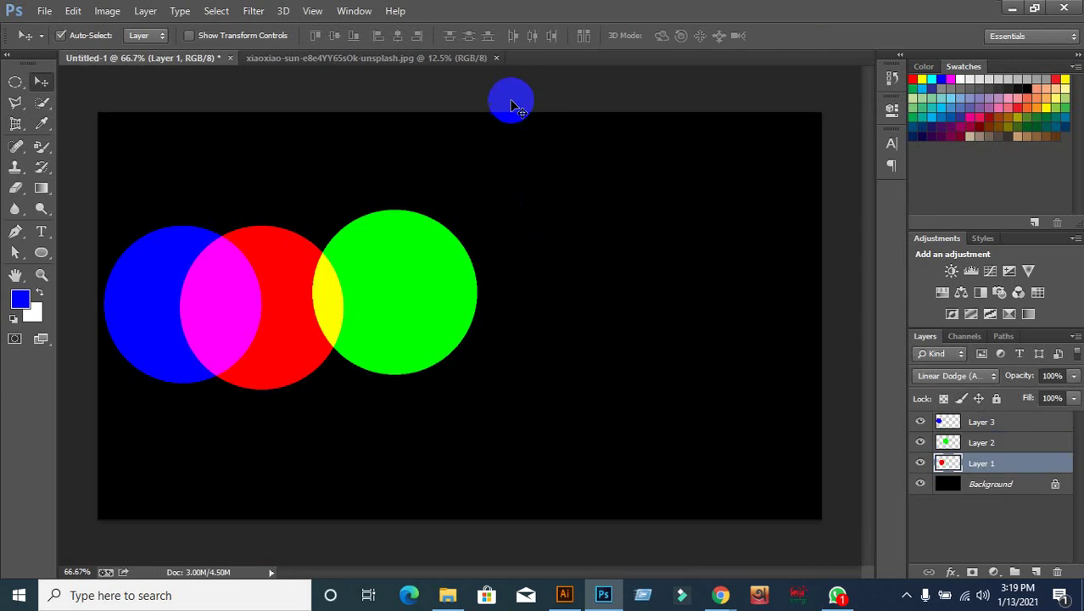
pyautogui.click(481, 57)
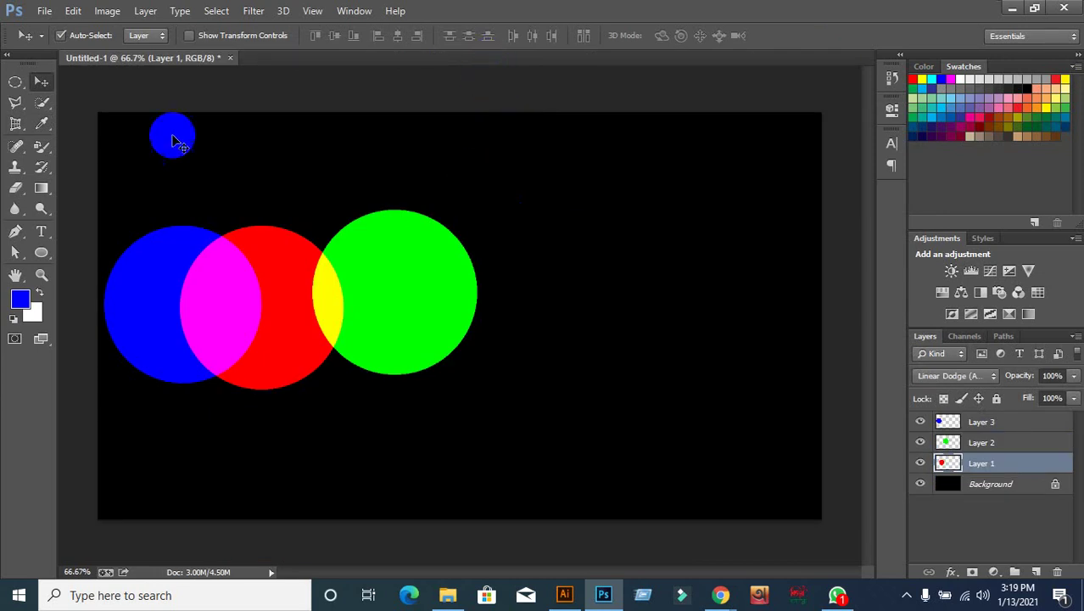
pyautogui.click(229, 58)
pyautogui.click(554, 243)
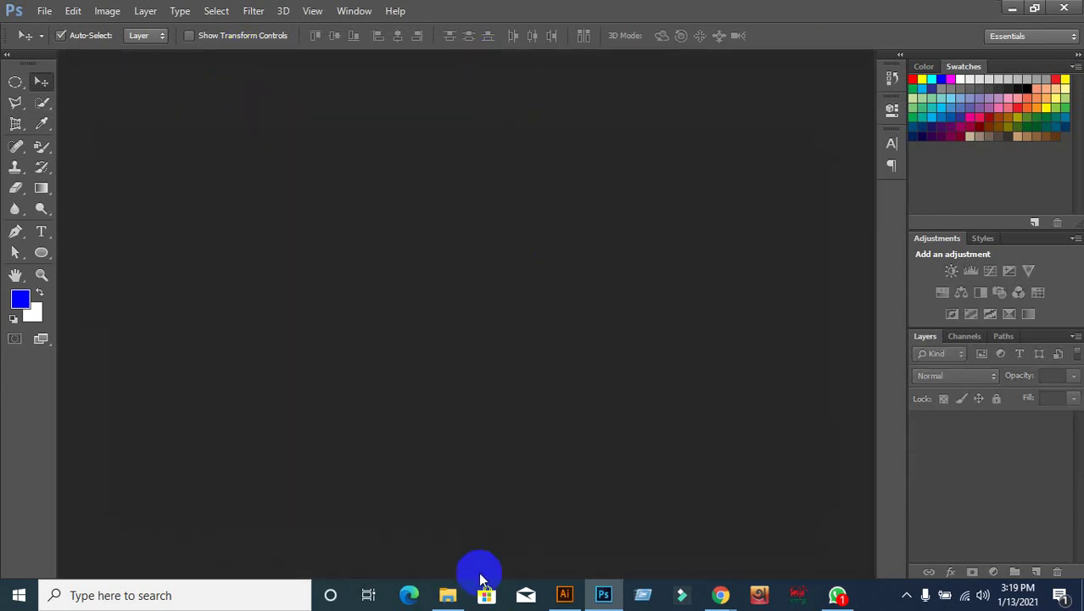
# Step: Drag maxresdefault.jpg from the Sample Image folder onto Photoshop's taskbar icon to open it
pyautogui.click(448, 595)
pyautogui.scroll(-3, 496, 456)
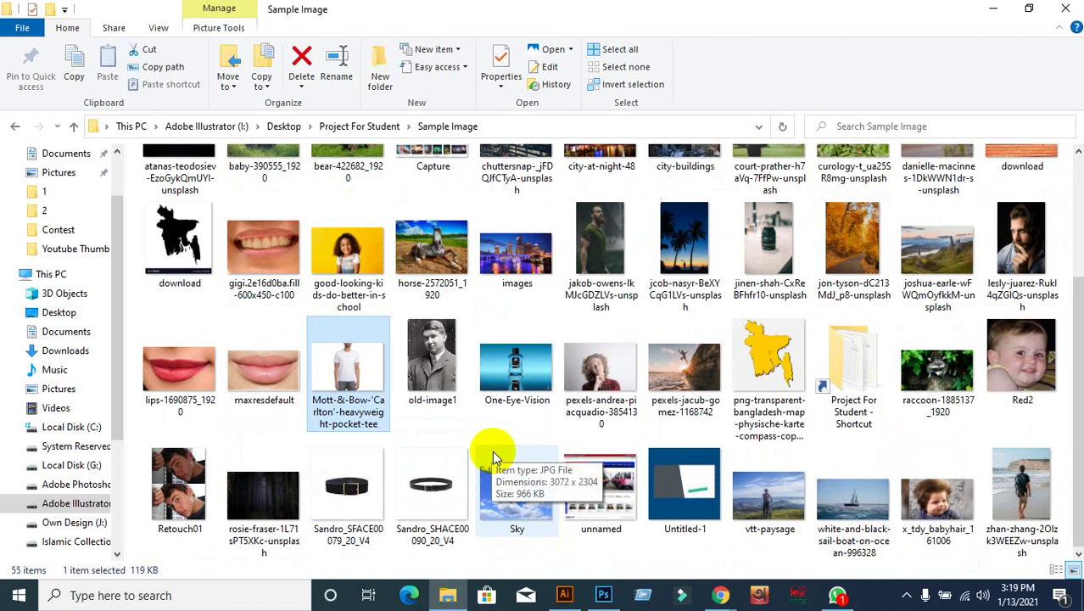
pyautogui.click(265, 382)
pyautogui.moveTo(269, 386)
pyautogui.mouseDown()
pyautogui.moveTo(604, 601)
pyautogui.moveTo(520, 11)
pyautogui.mouseUp()
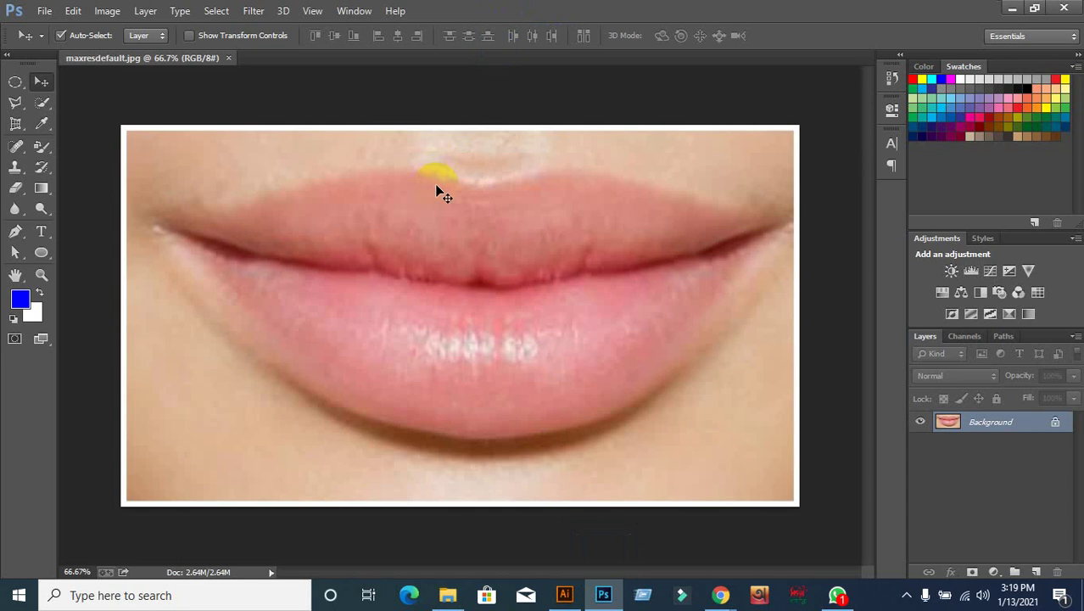
# Step: Duplicate the photo to Layer 1 and trace the upper lip with curved Pen-tool points
pyautogui.hotkey('ctrl', 'j')
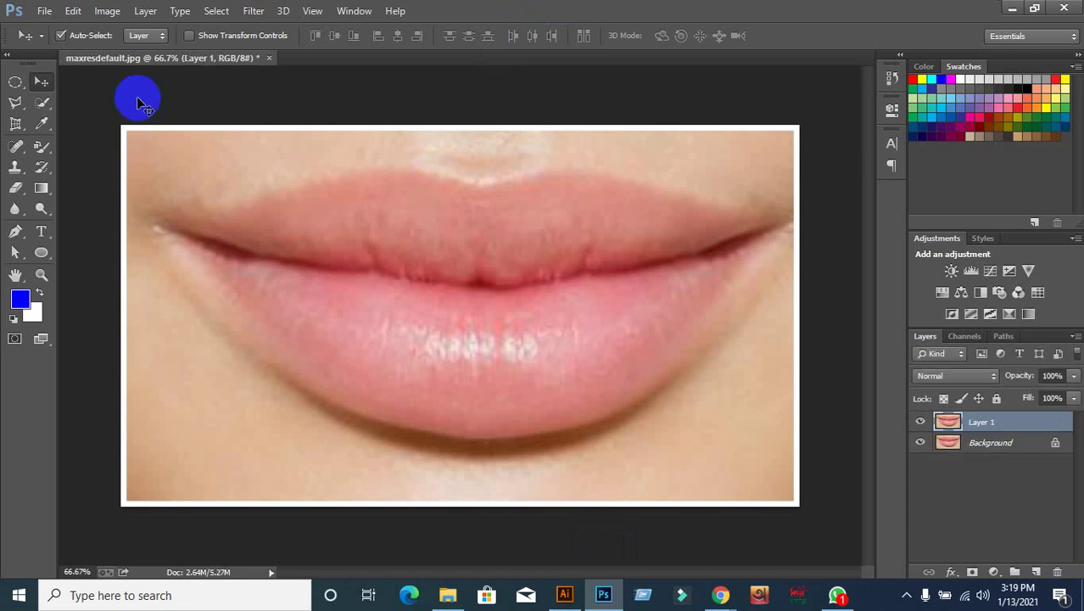
pyautogui.click(17, 234)
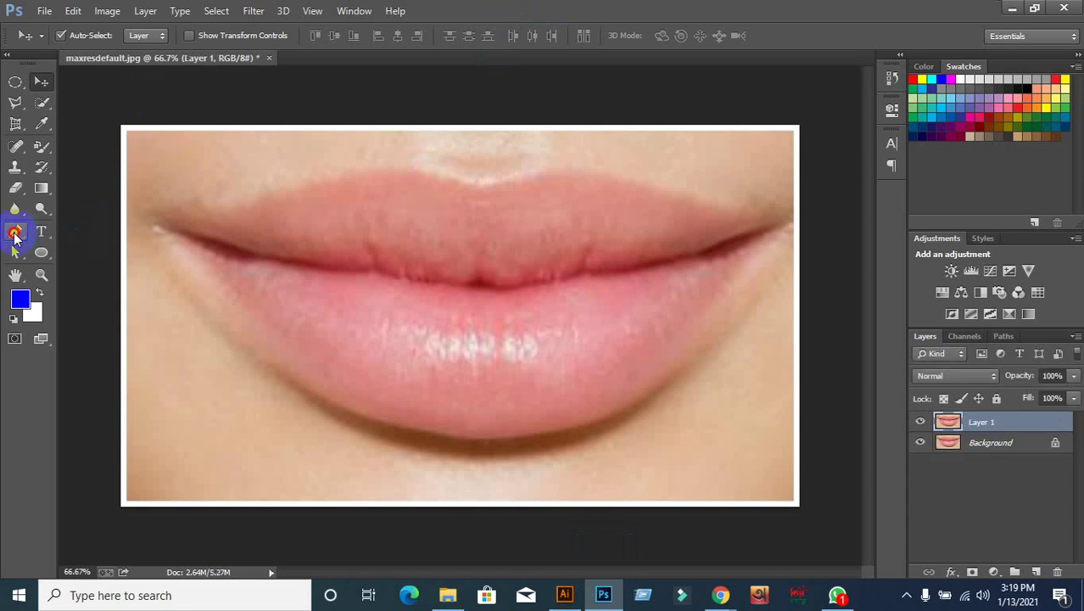
pyautogui.click(161, 225)
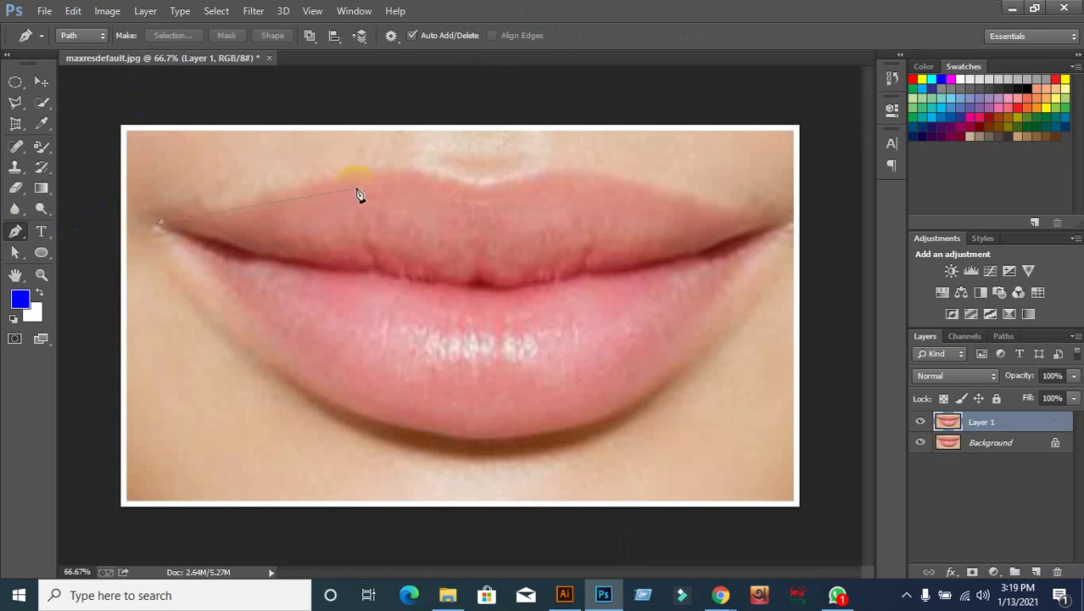
pyautogui.hotkey('ctrl', 'z')
pyautogui.moveTo(339, 179); pyautogui.dragTo(380, 178)
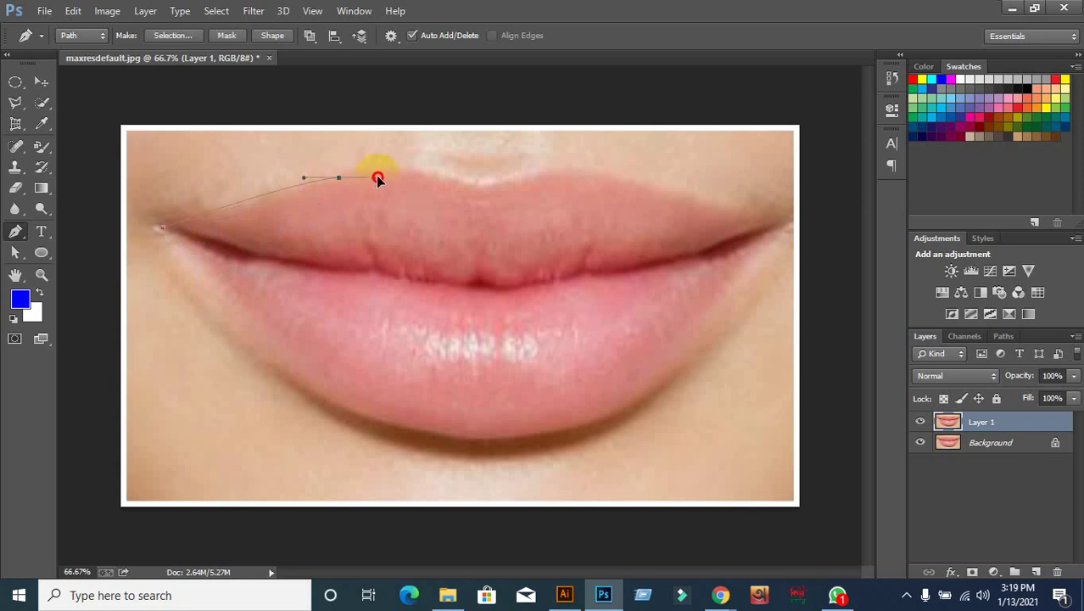
pyautogui.moveTo(475, 185); pyautogui.dragTo(506, 186)
pyautogui.moveTo(616, 175); pyautogui.dragTo(654, 181)
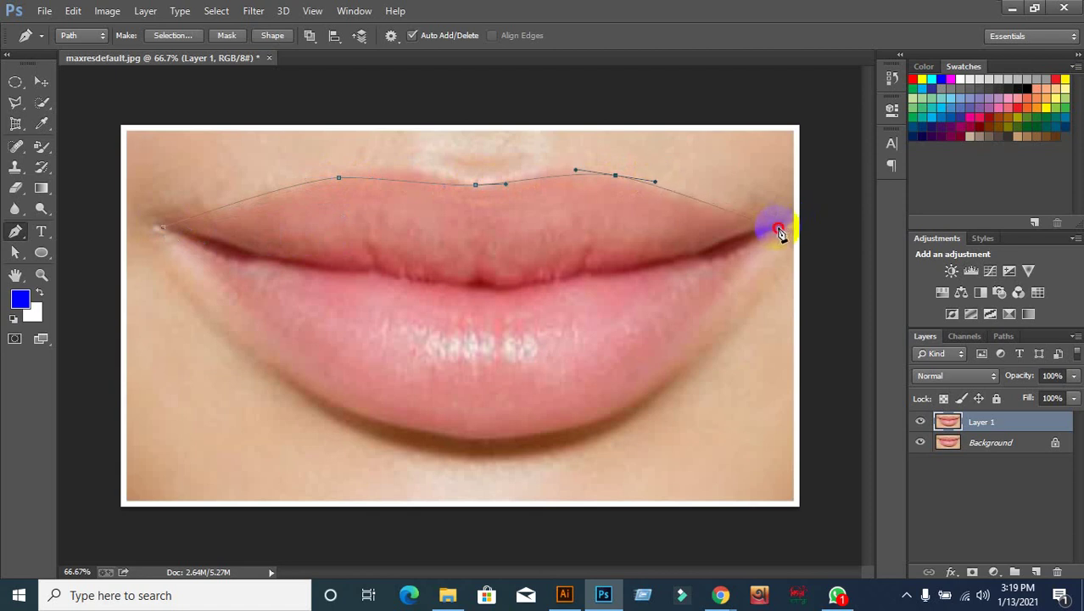
pyautogui.moveTo(775, 228); pyautogui.dragTo(802, 228)
pyautogui.keyDown('alt'); pyautogui.click(772, 227); pyautogui.keyUp('alt')
# Step: Trace the lower lip back to the left corner, close the path, and convert it to a selection
pyautogui.click(578, 413)
pyautogui.moveTo(567, 421); pyautogui.dragTo(284, 437)
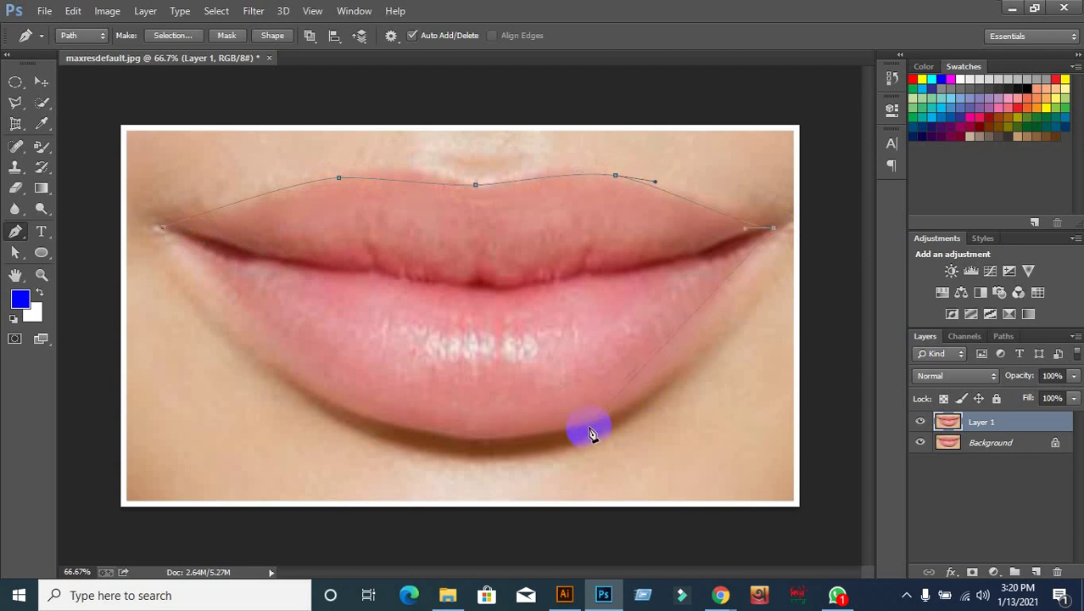
pyautogui.moveTo(598, 420); pyautogui.dragTo(545, 450)
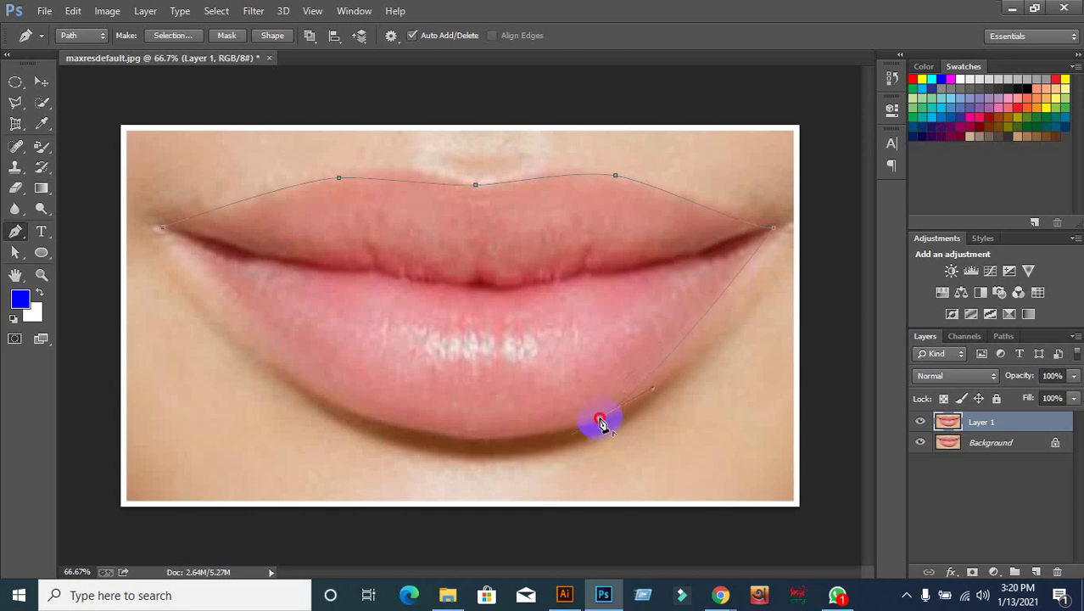
pyautogui.click(599, 420)
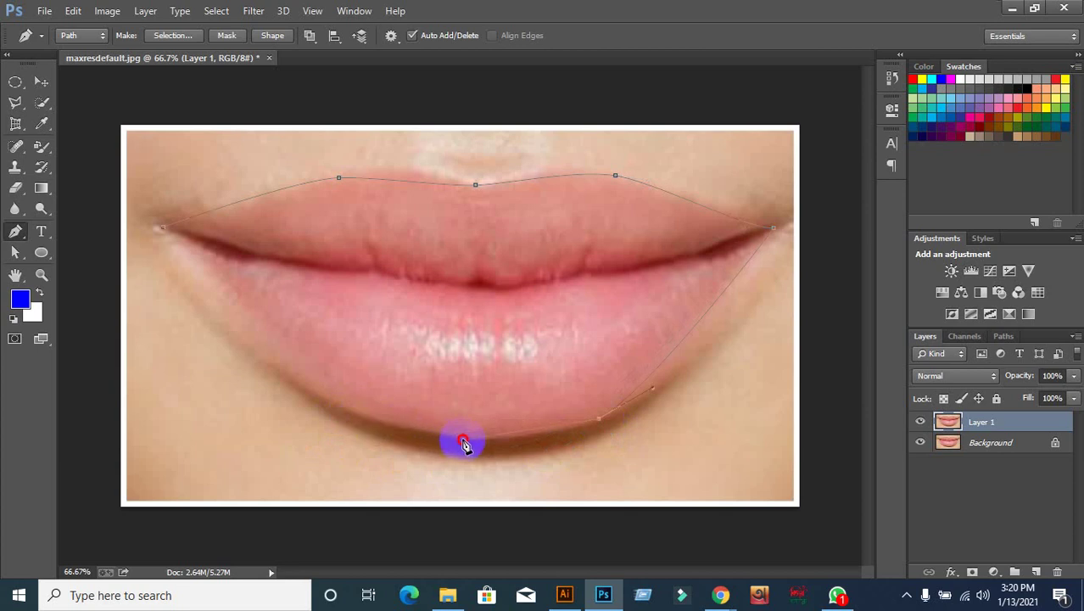
pyautogui.moveTo(463, 441); pyautogui.dragTo(390, 440)
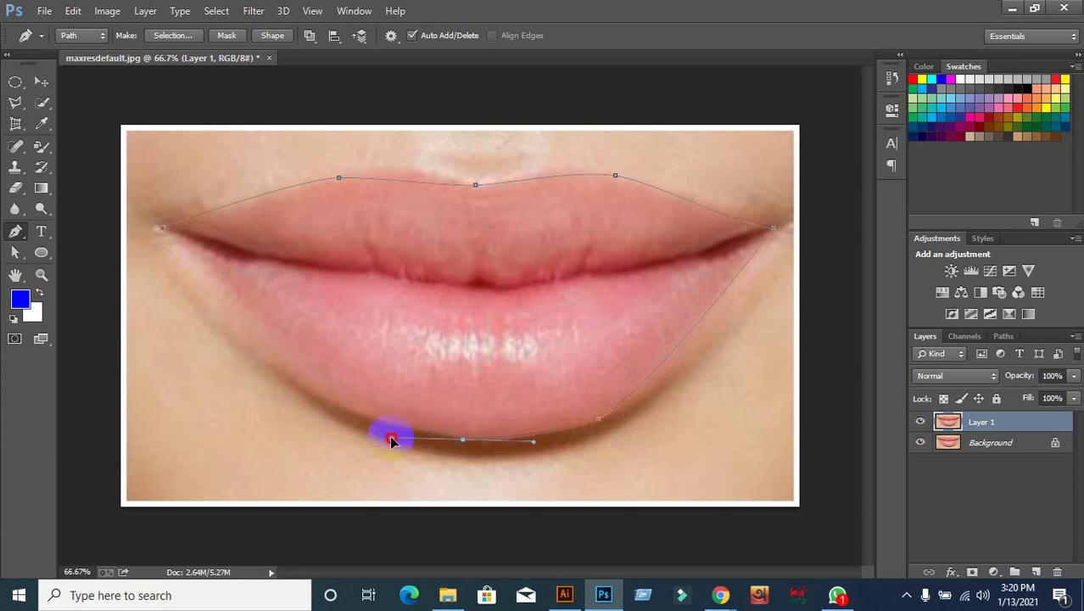
pyautogui.keyDown('alt'); pyautogui.click(465, 442); pyautogui.keyUp('alt')
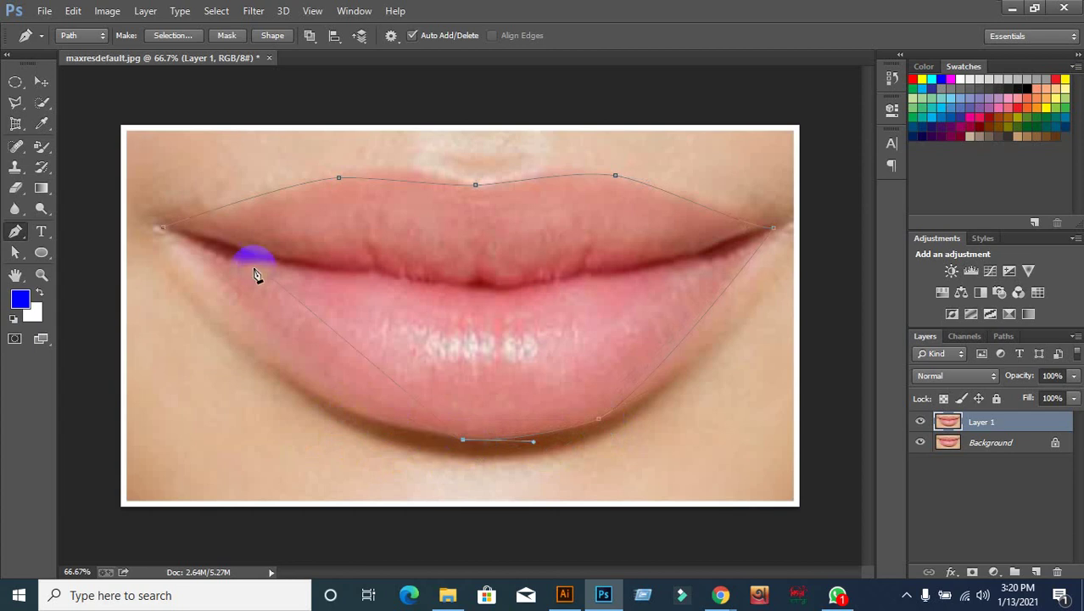
pyautogui.moveTo(239, 310); pyautogui.dragTo(161, 223)
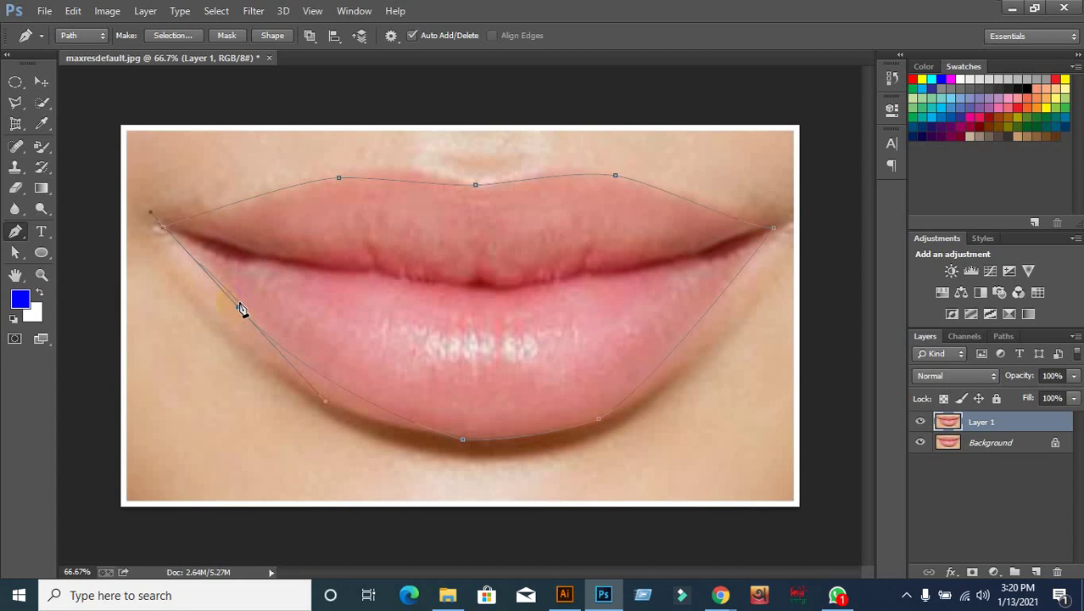
pyautogui.click(164, 233)
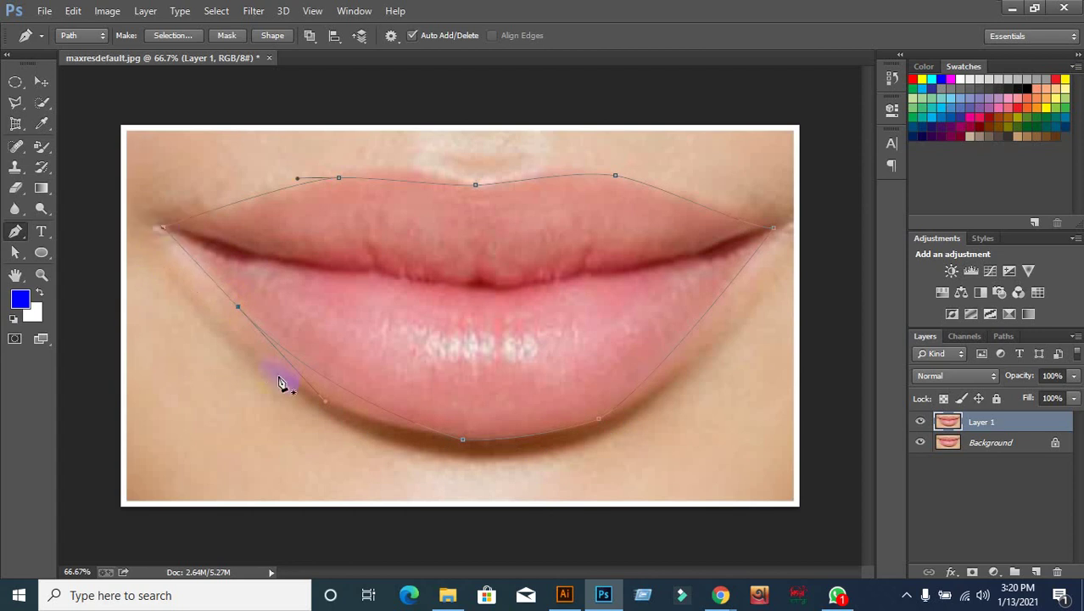
pyautogui.hotkey('ctrl', 'Return')
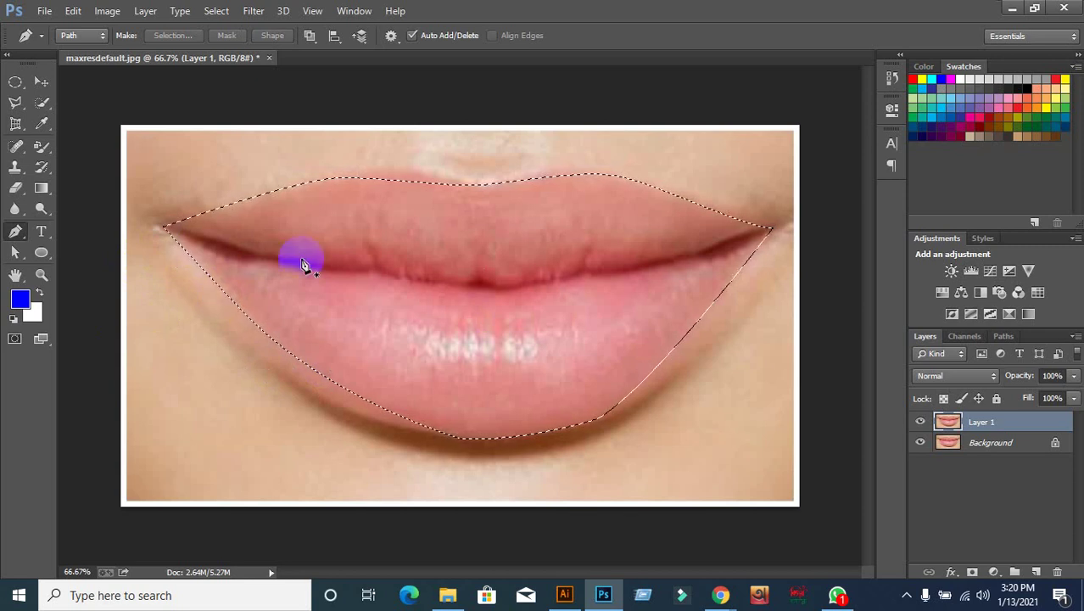
# Step: Feather the lip selection by 15 px and fill it with red on Layer 1
pyautogui.click(109, 17)
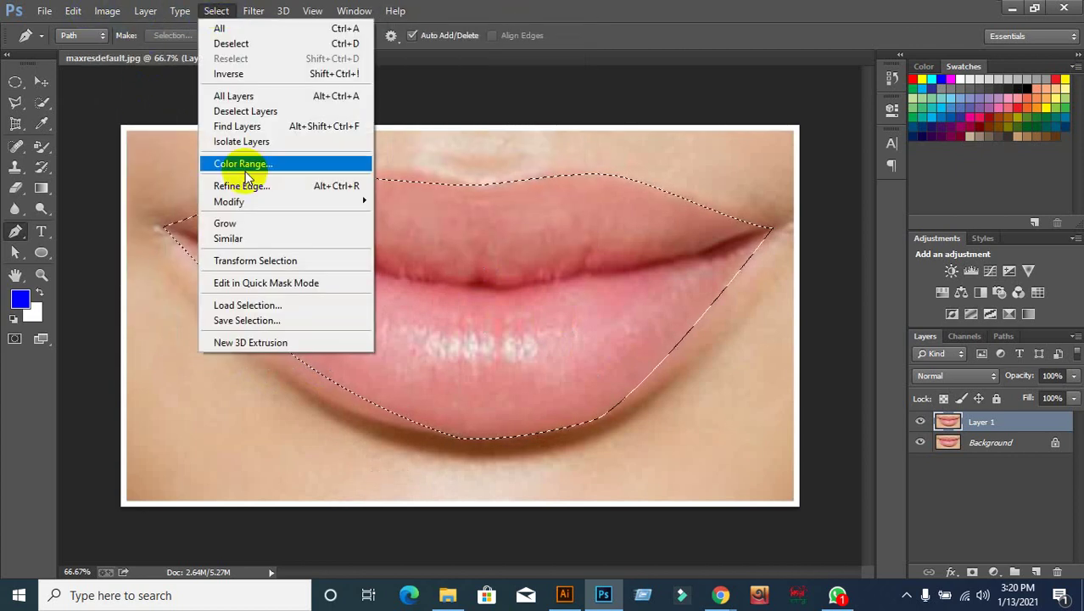
pyautogui.moveTo(229, 201)
pyautogui.click(402, 262)
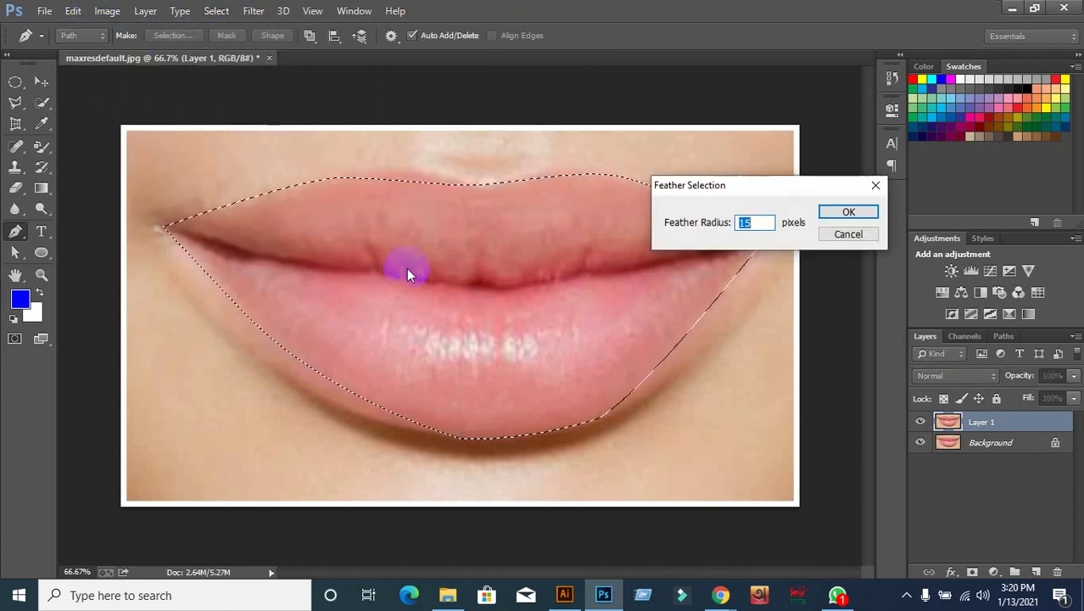
pyautogui.click(848, 213)
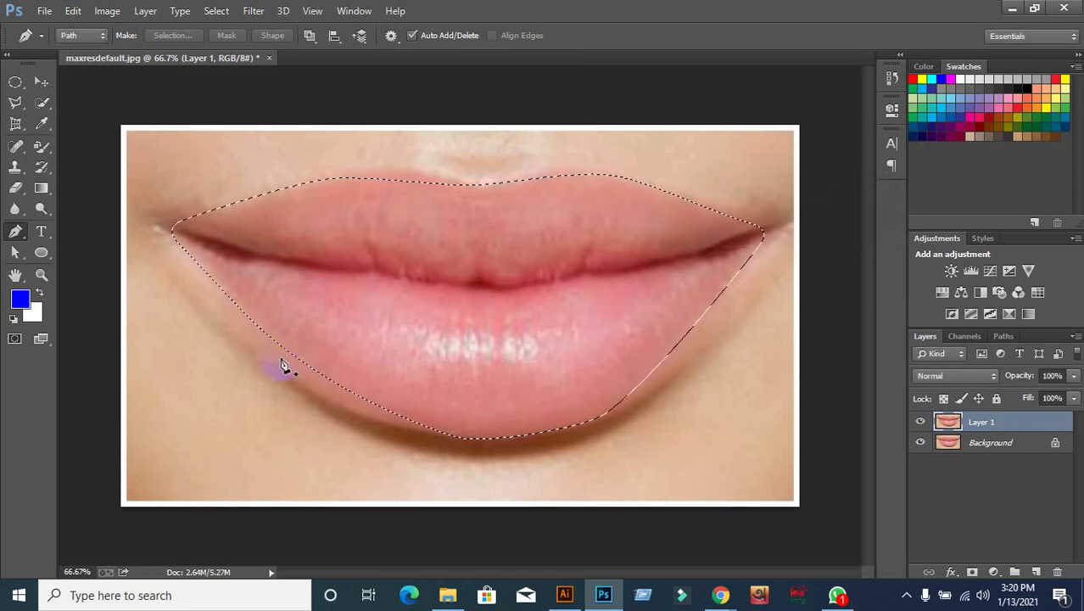
pyautogui.click(229, 268)
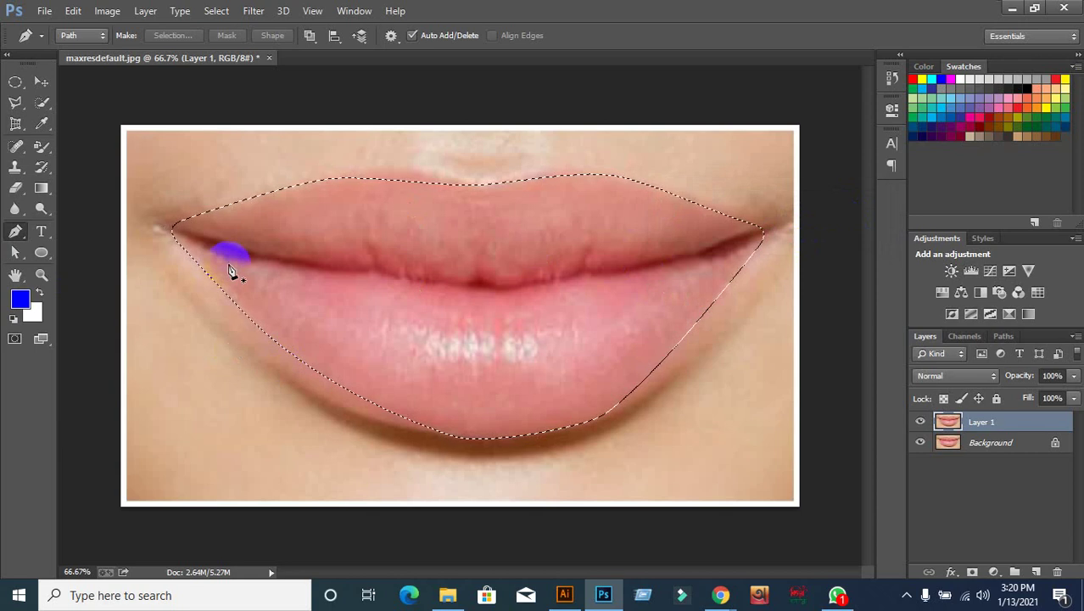
pyautogui.click(1067, 77)
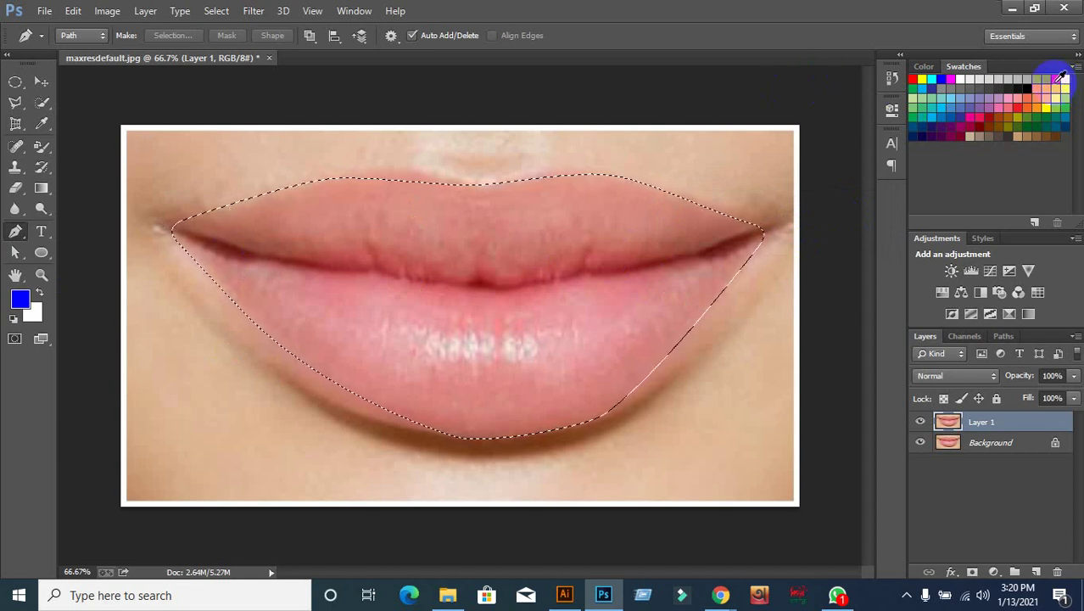
pyautogui.click(1056, 79)
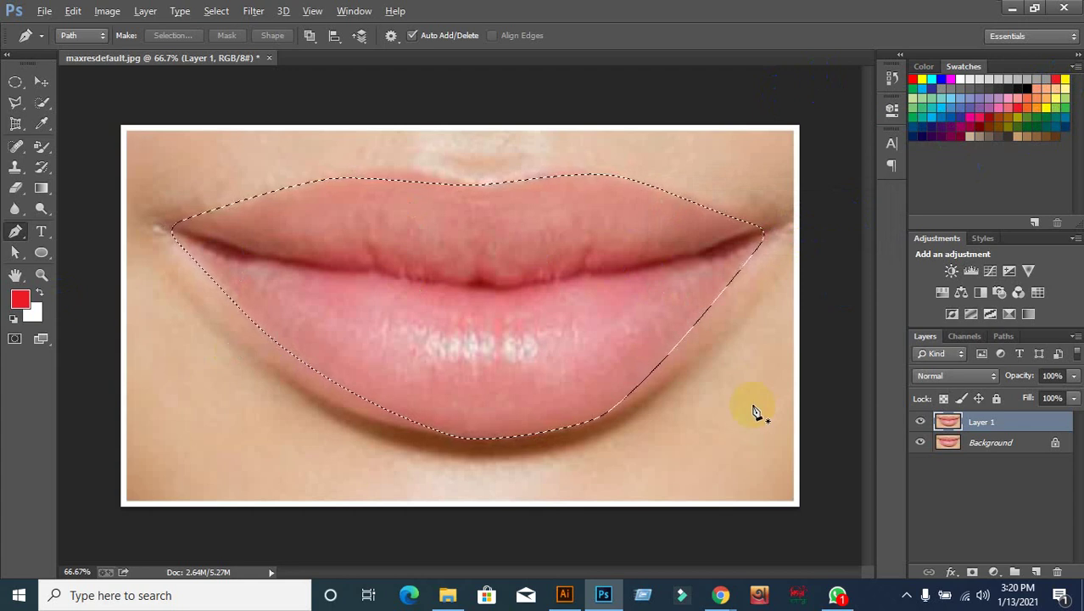
pyautogui.hotkey('alt', 'BackSpace')
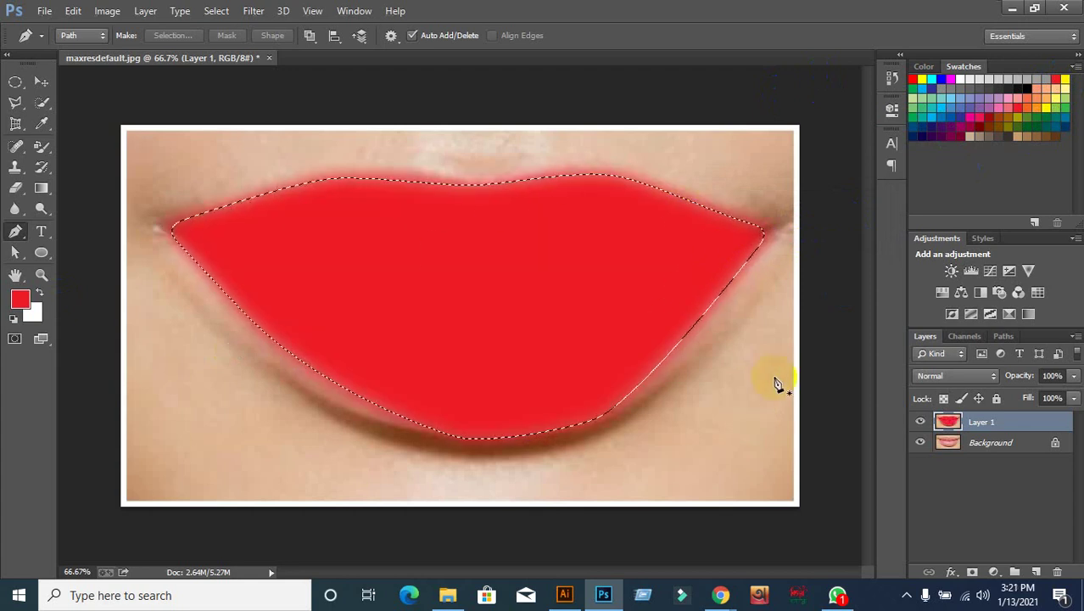
# Step: Set Layer 1 to Soft Light blend at 59% opacity and deselect
pyautogui.click(988, 376)
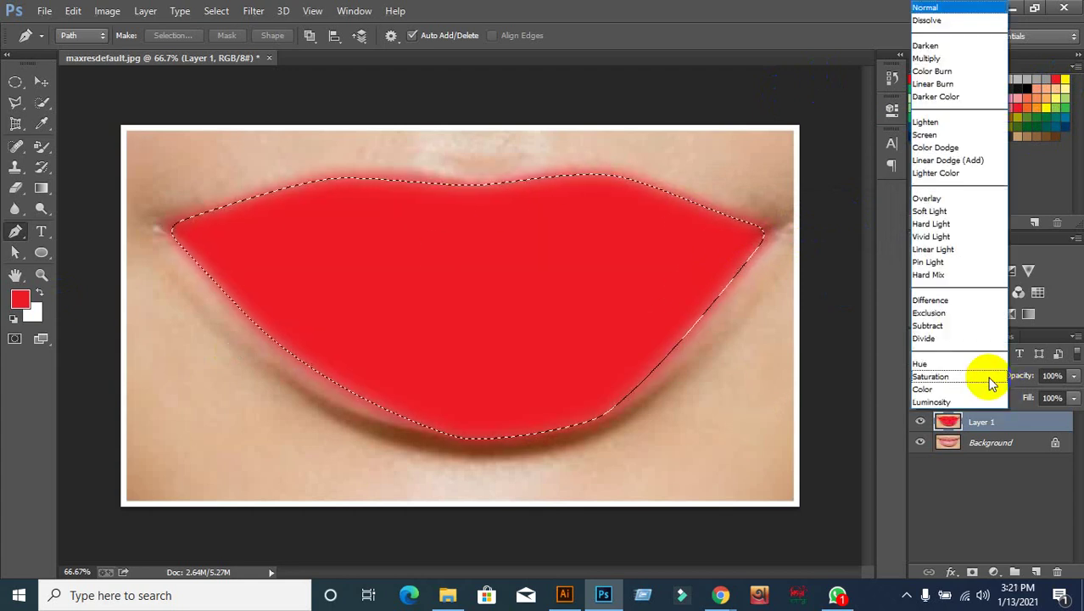
pyautogui.click(930, 212)
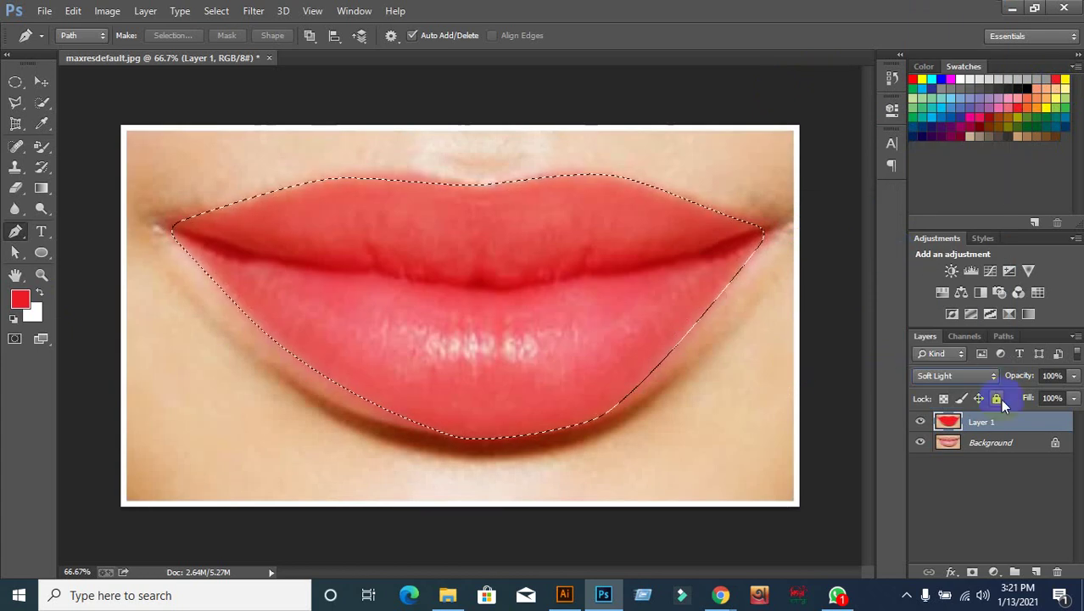
pyautogui.click(1074, 377)
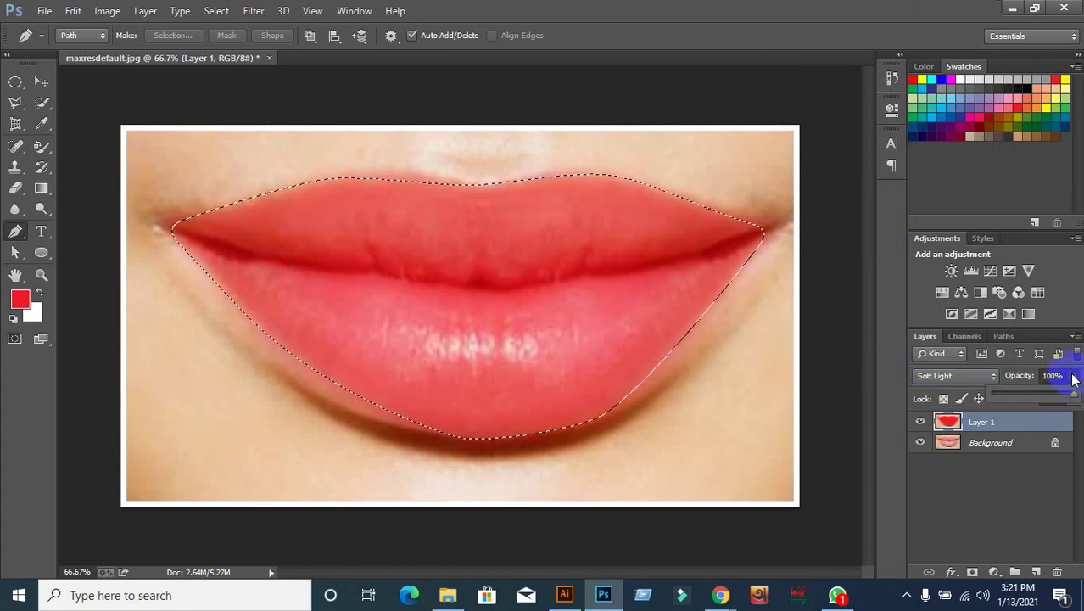
pyautogui.moveTo(1074, 393)
pyautogui.mouseDown()
pyautogui.moveTo(1000, 401)
pyautogui.moveTo(1052, 398)
pyautogui.moveTo(1037, 400)
pyautogui.mouseUp()
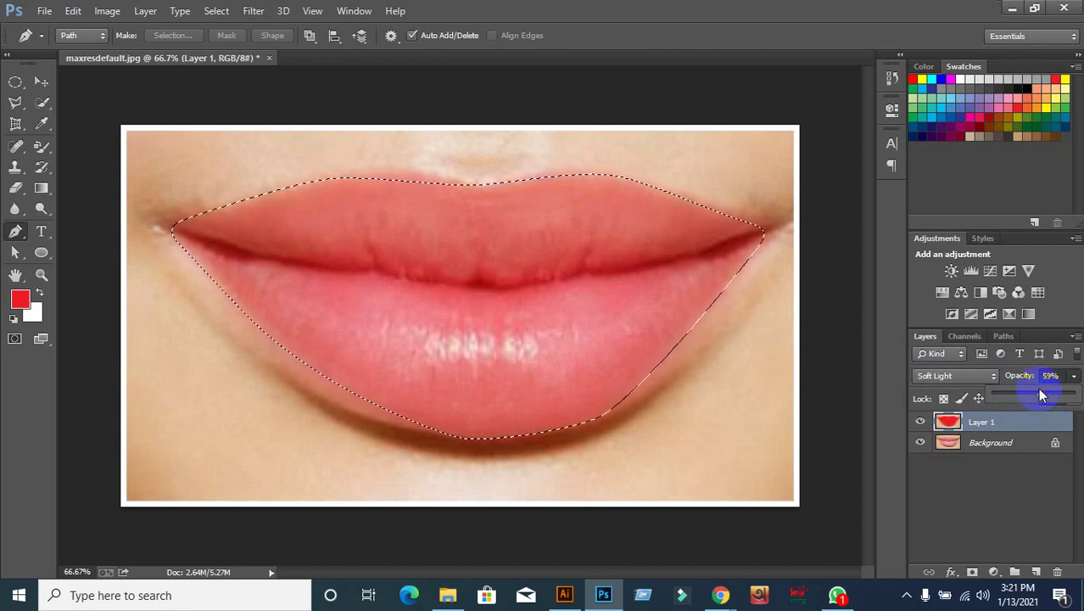
pyautogui.hotkey('ctrl', 'd')
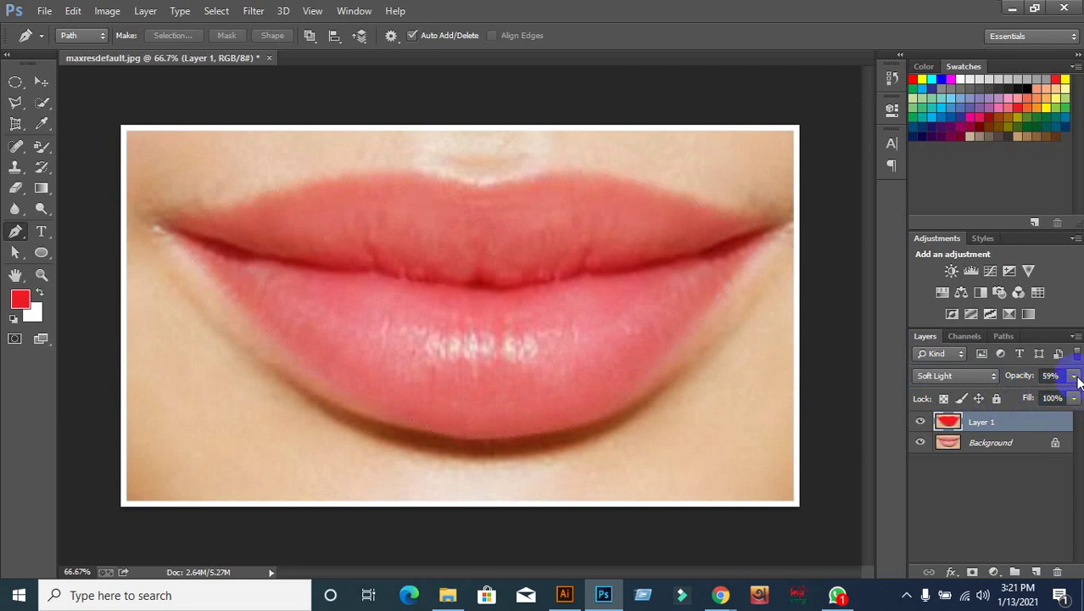
# Step: Restore Layer 1 to 100% opacity, toggle its visibility to compare, and load it as a selection
pyautogui.click(1075, 379)
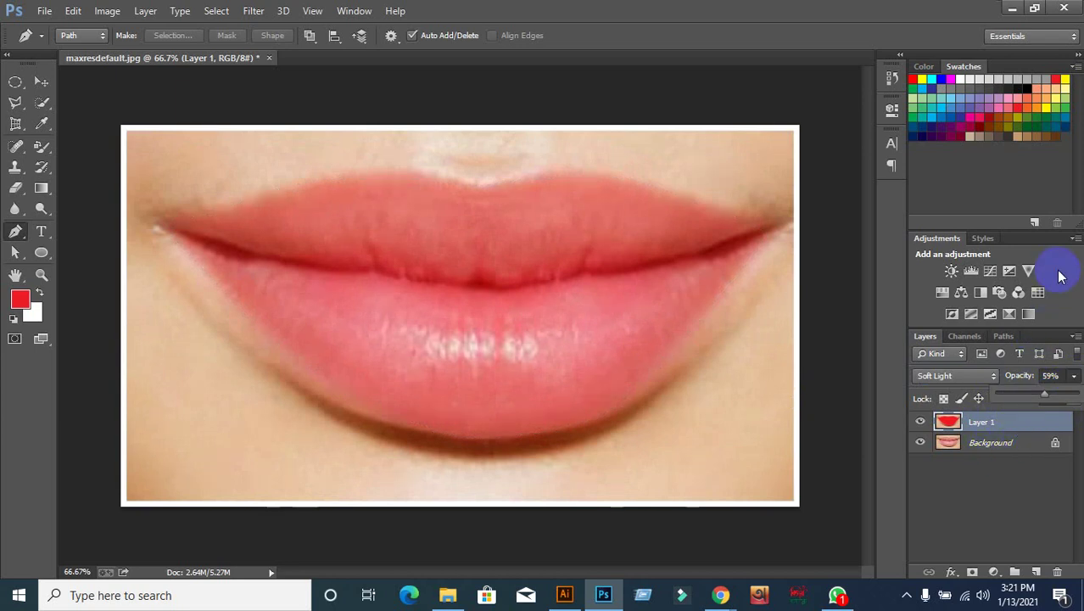
pyautogui.click(1074, 378)
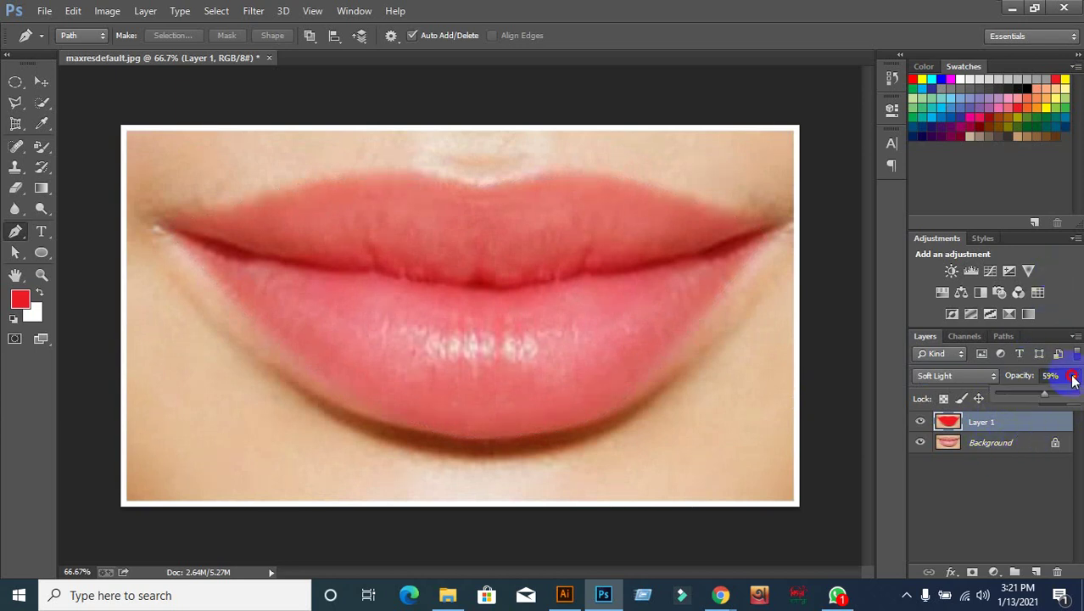
pyautogui.moveTo(1045, 394); pyautogui.dragTo(1079, 395)
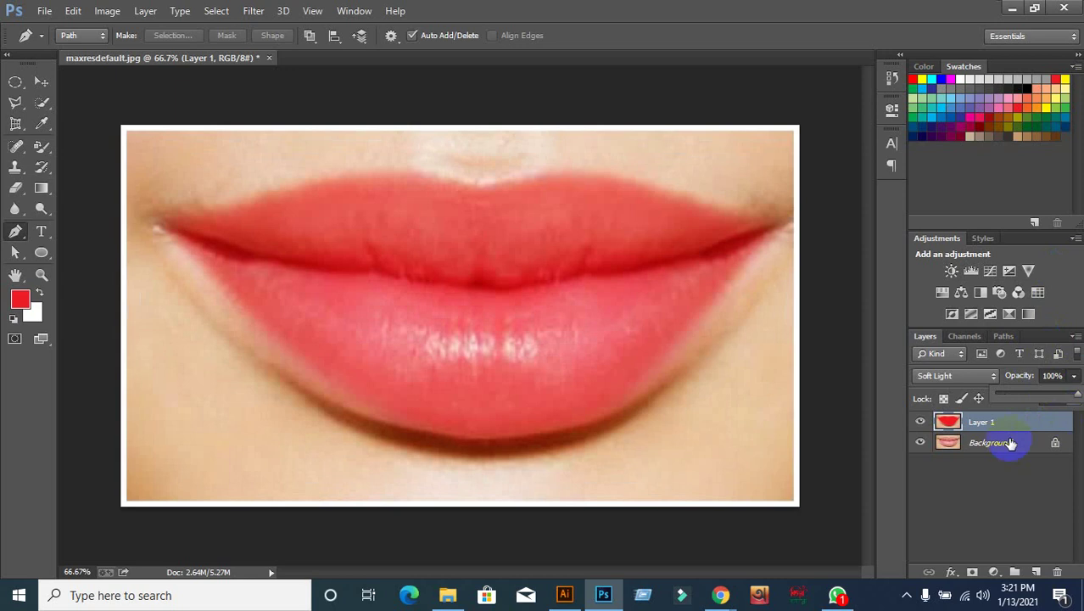
pyautogui.click(921, 422)
pyautogui.click(920, 422)
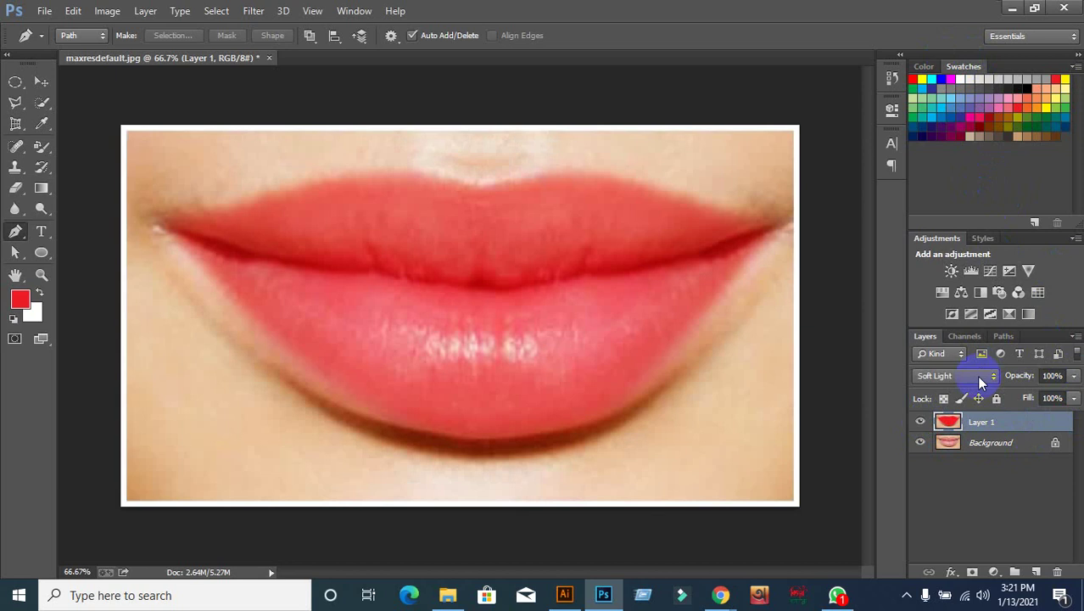
pyautogui.keyDown('ctrl'); pyautogui.click(950, 421); pyautogui.keyUp('ctrl')
pyautogui.moveTo(952, 428); pyautogui.dragTo(952, 430)
pyautogui.click(1004, 337)
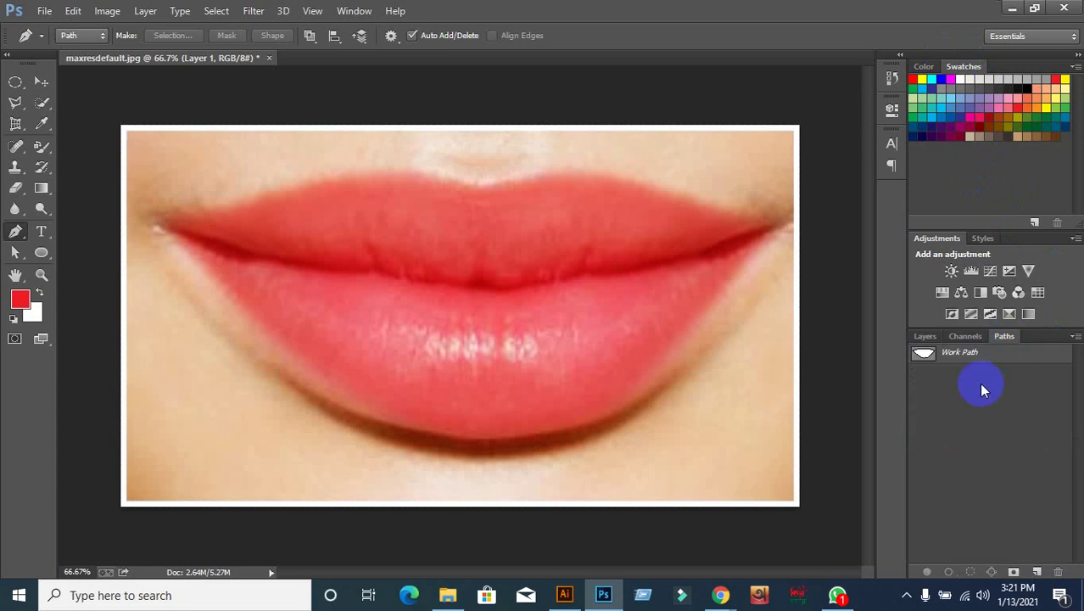
# Step: Reload the lip Work Path as a selection and fill it with blue, making the lips purple
pyautogui.click(927, 352)
pyautogui.click(925, 337)
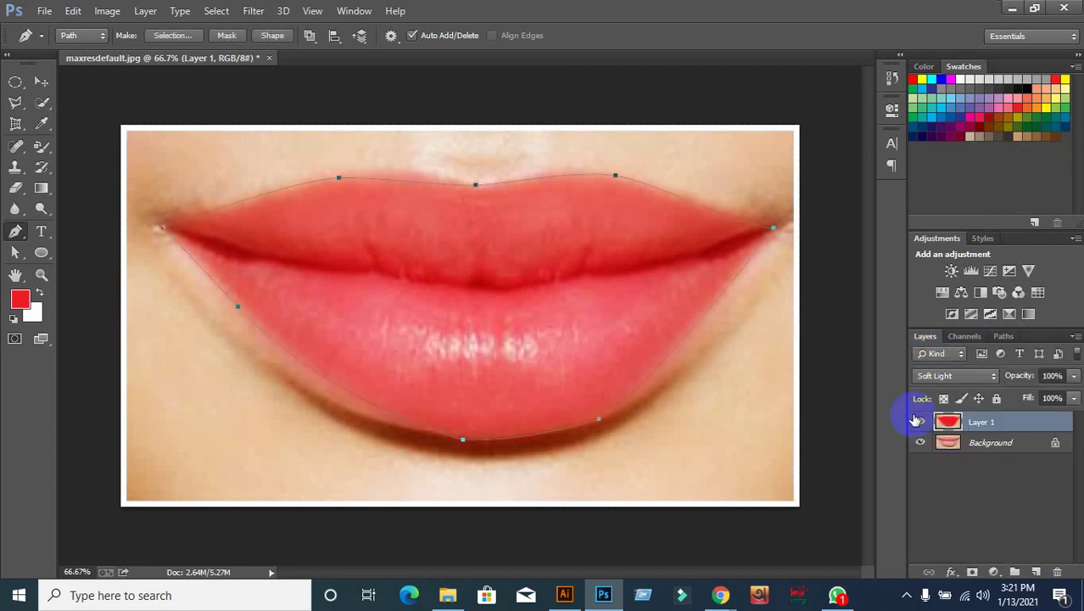
pyautogui.hotkey('ctrl', 'Return')
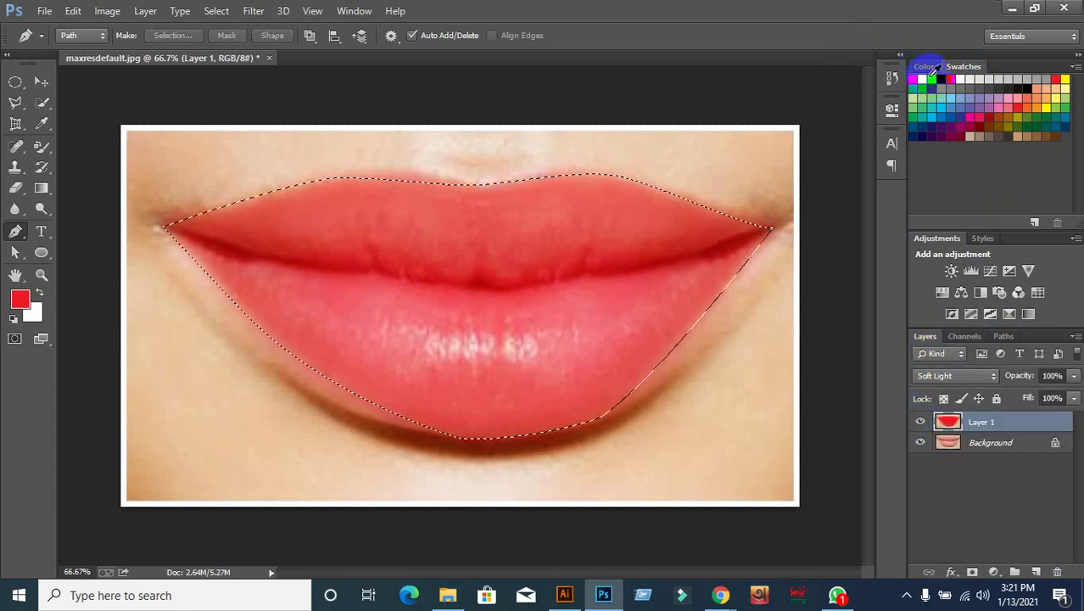
pyautogui.click(941, 79)
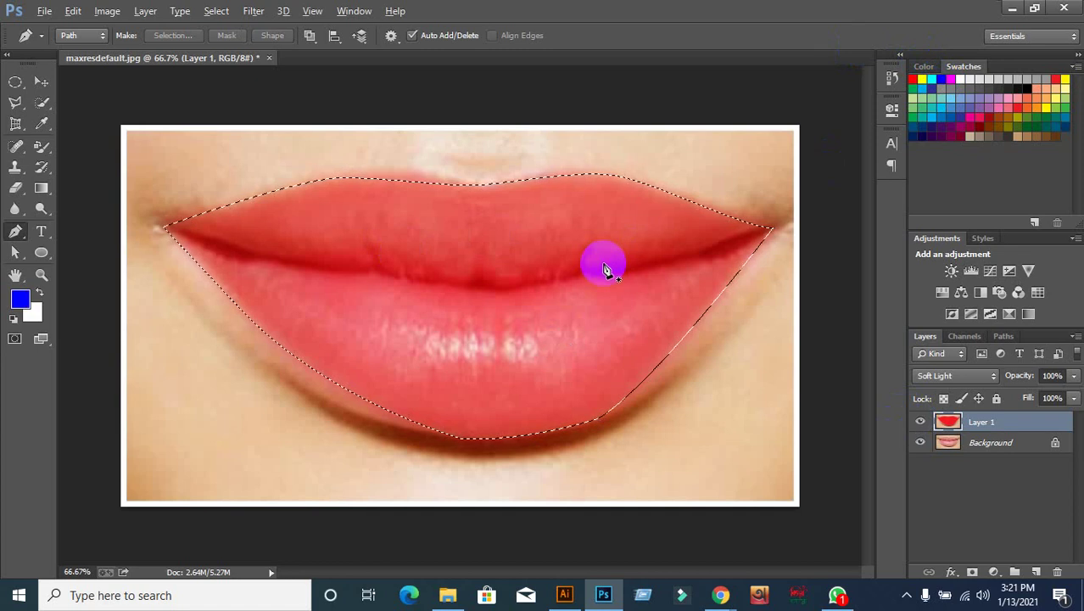
pyautogui.hotkey('alt', 'BackSpace')
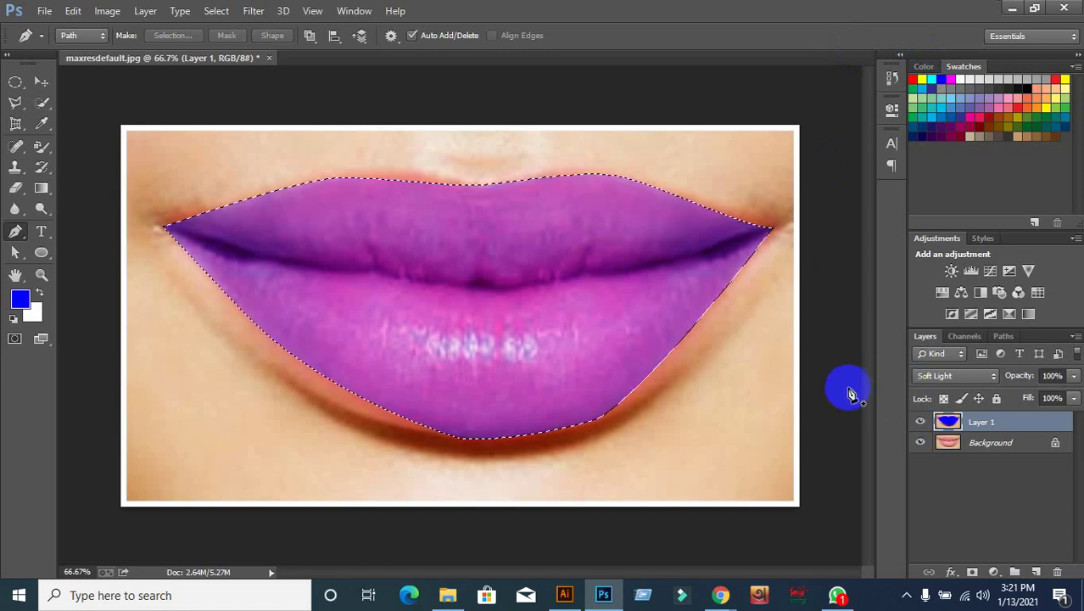
# Step: Test Layer 1's Blend If sliders in Blending Options, then reset them to 0–255 and confirm
pyautogui.doubleClick(1041, 426)
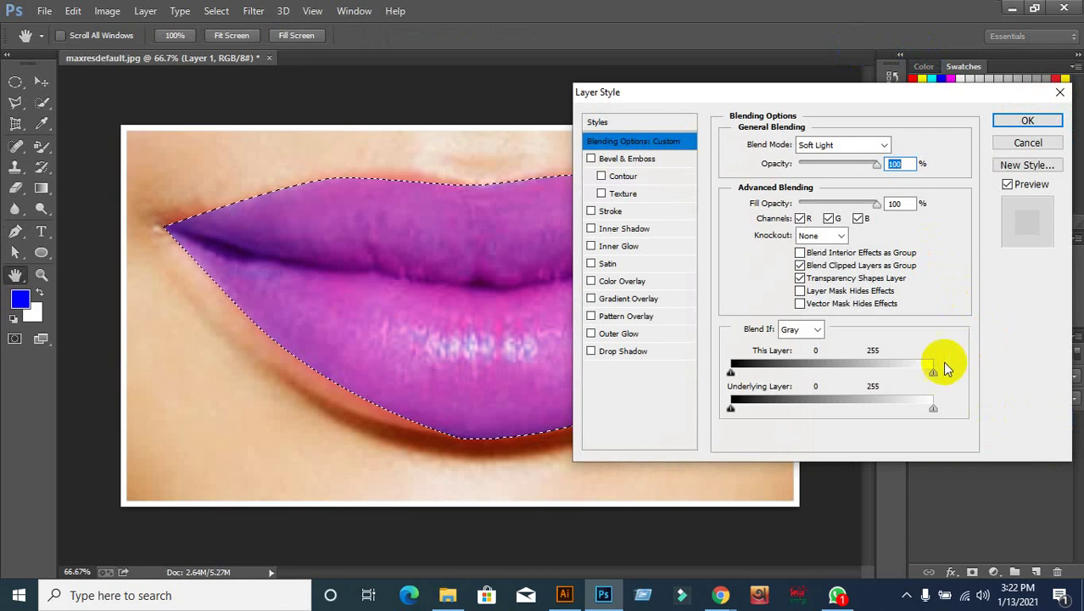
pyautogui.moveTo(933, 373); pyautogui.dragTo(879, 380)
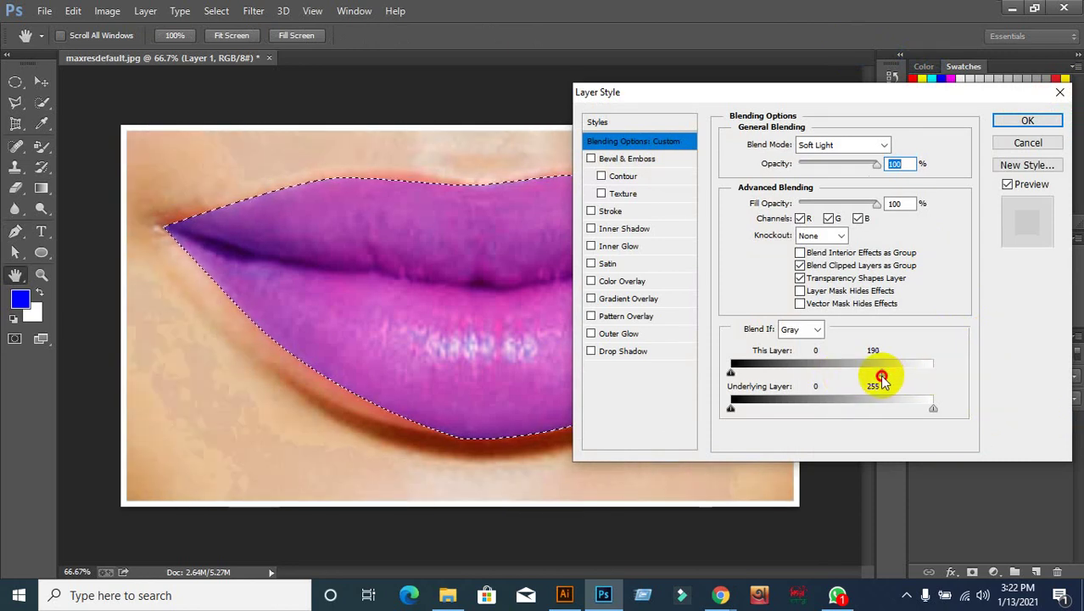
pyautogui.hotkey('ctrl', 'z')
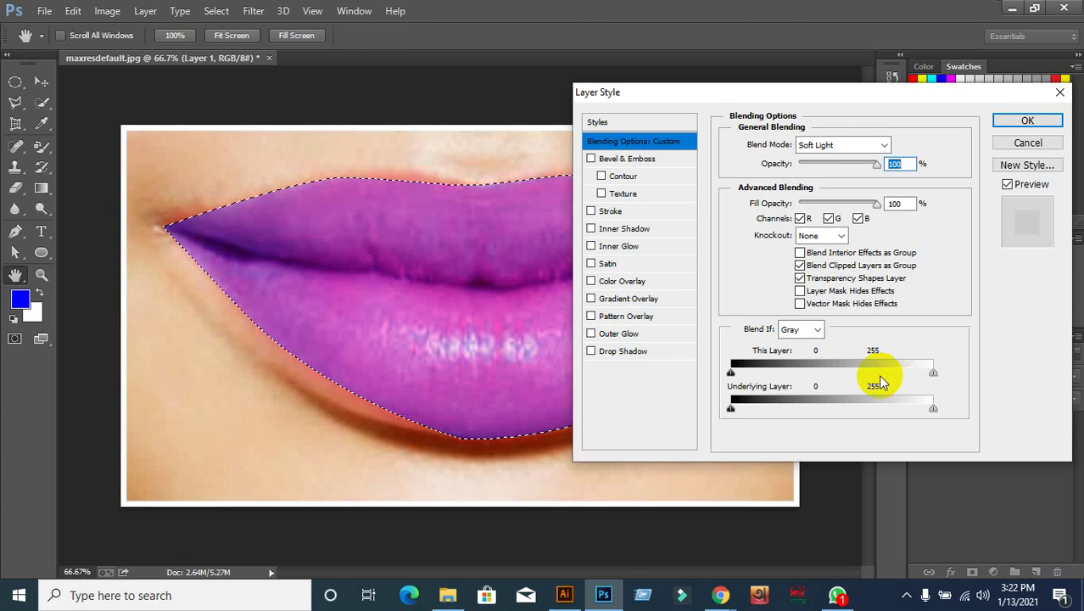
pyautogui.moveTo(925, 411); pyautogui.dragTo(859, 408)
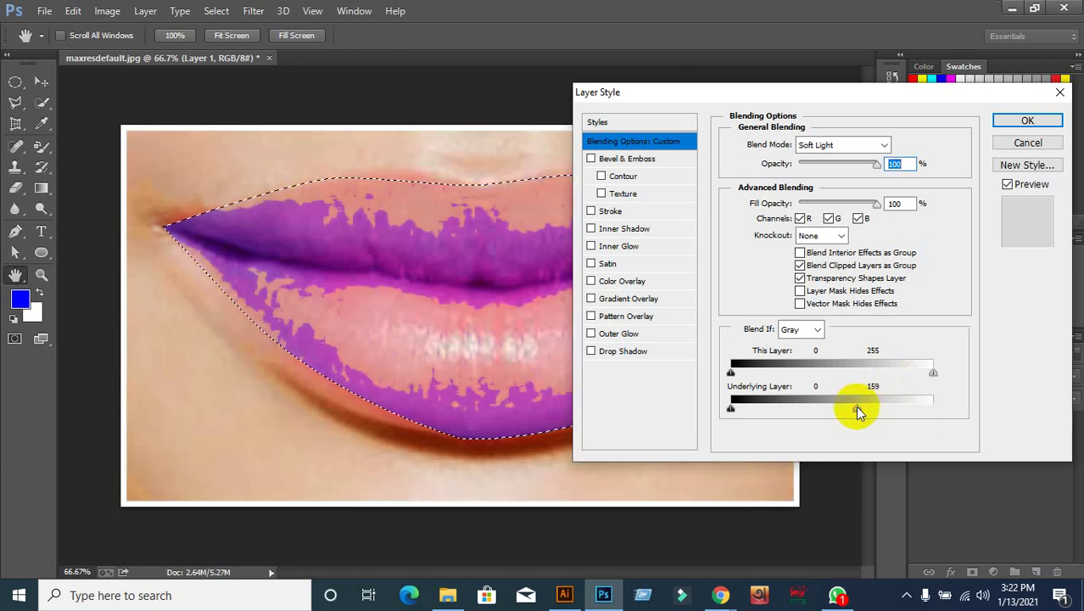
pyautogui.hotkey('ctrl', 'z')
pyautogui.moveTo(959, 92); pyautogui.dragTo(1064, 100)
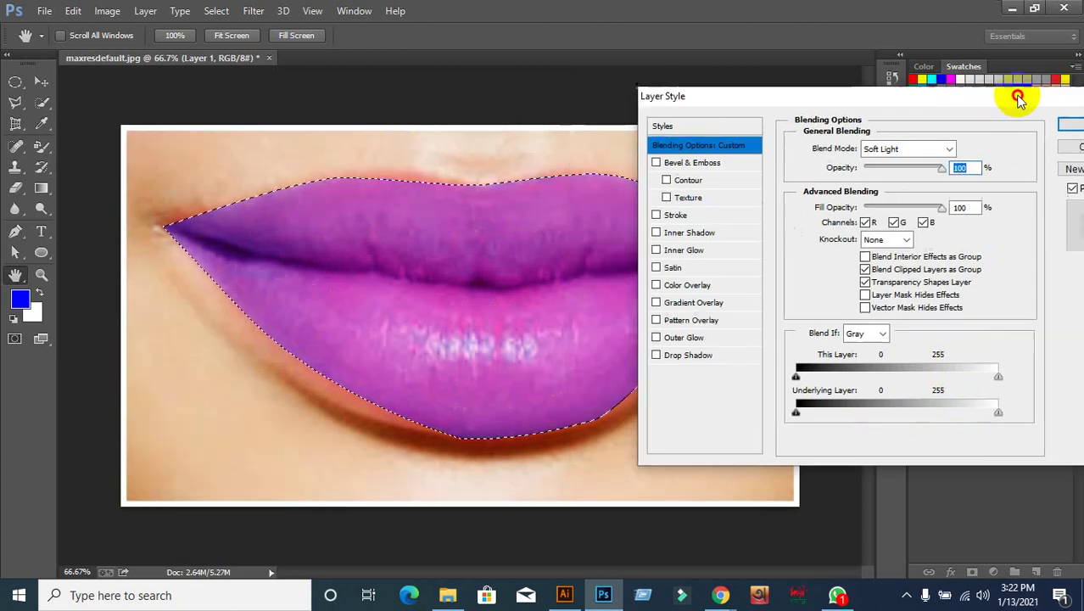
pyautogui.moveTo(1039, 417)
pyautogui.mouseDown()
pyautogui.moveTo(938, 424)
pyautogui.moveTo(1065, 417)
pyautogui.mouseUp()
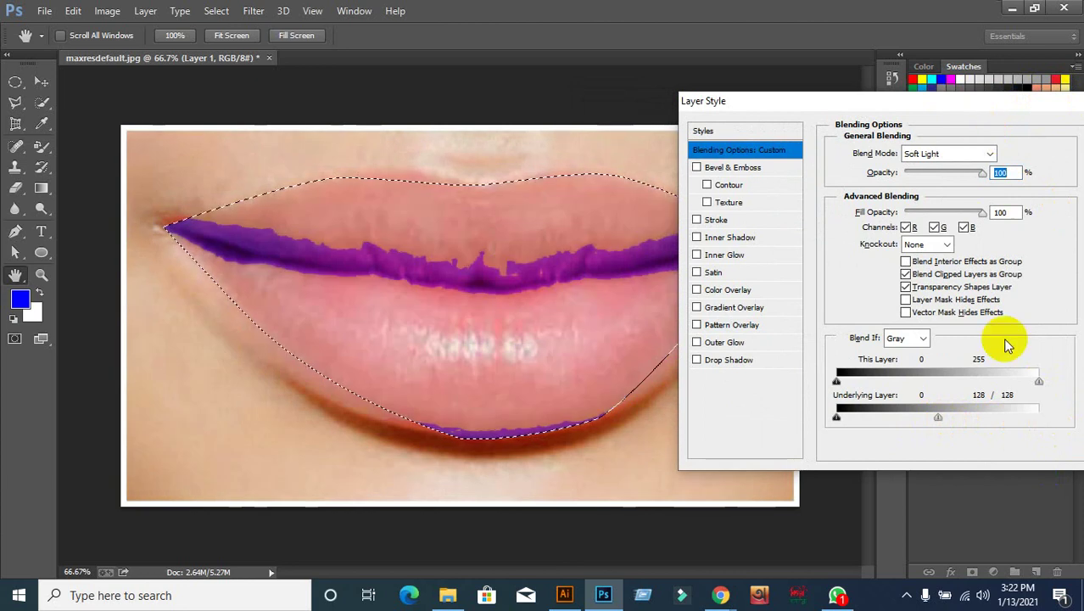
pyautogui.moveTo(938, 419)
pyautogui.mouseDown()
pyautogui.moveTo(1049, 416)
pyautogui.moveTo(1039, 416)
pyautogui.mouseUp()
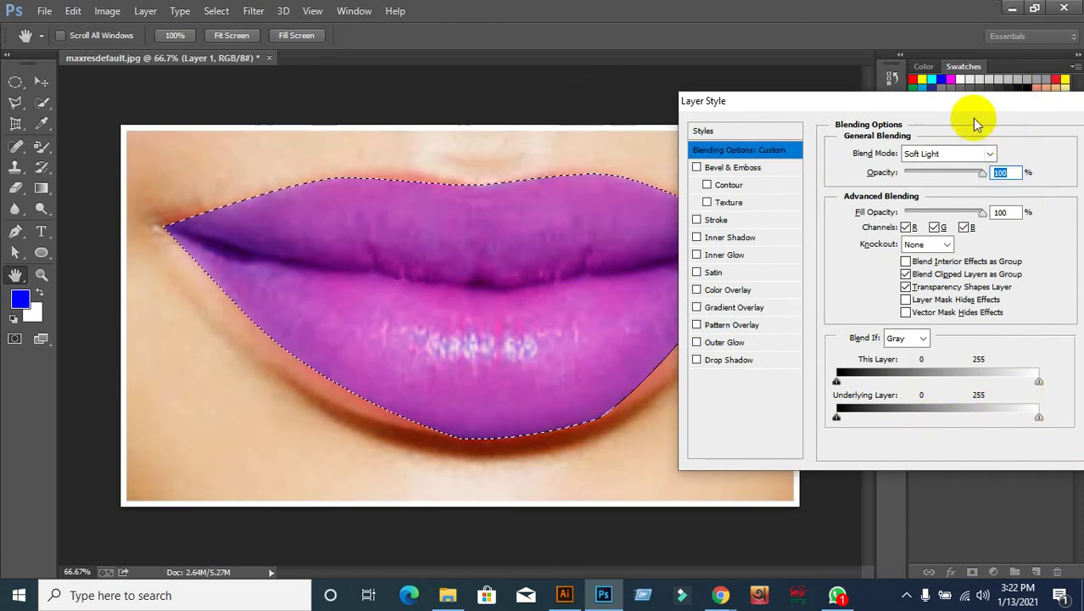
pyautogui.moveTo(971, 106); pyautogui.dragTo(780, 107)
pyautogui.click(936, 153)
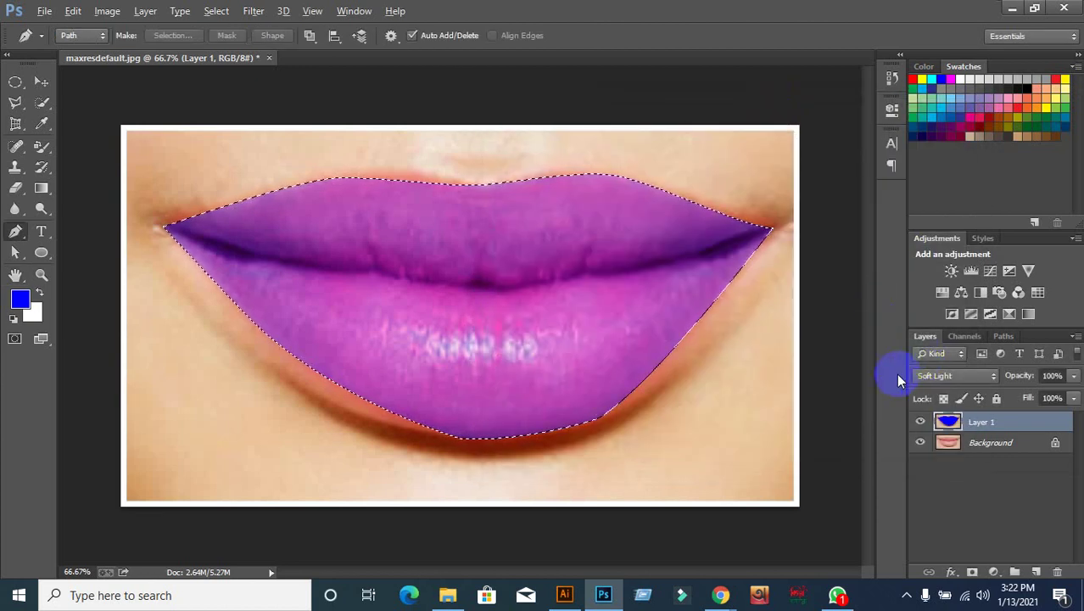
# Step: Deselect and delete the purple Layer 1, leaving only the Background layer
pyautogui.press('alt')
pyautogui.press('alt')
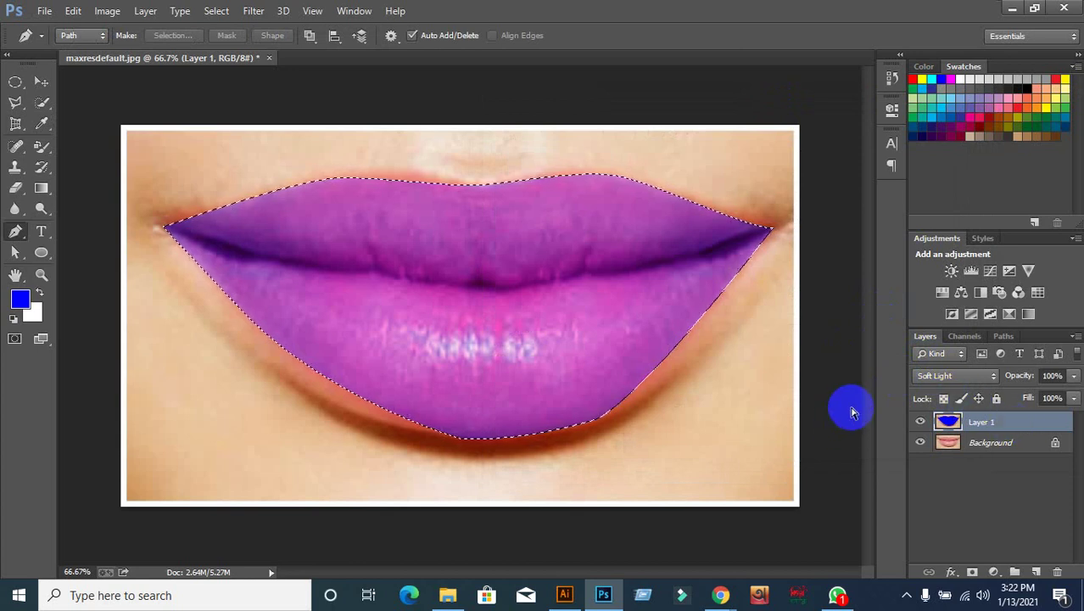
pyautogui.hotkey('ctrl', 'd')
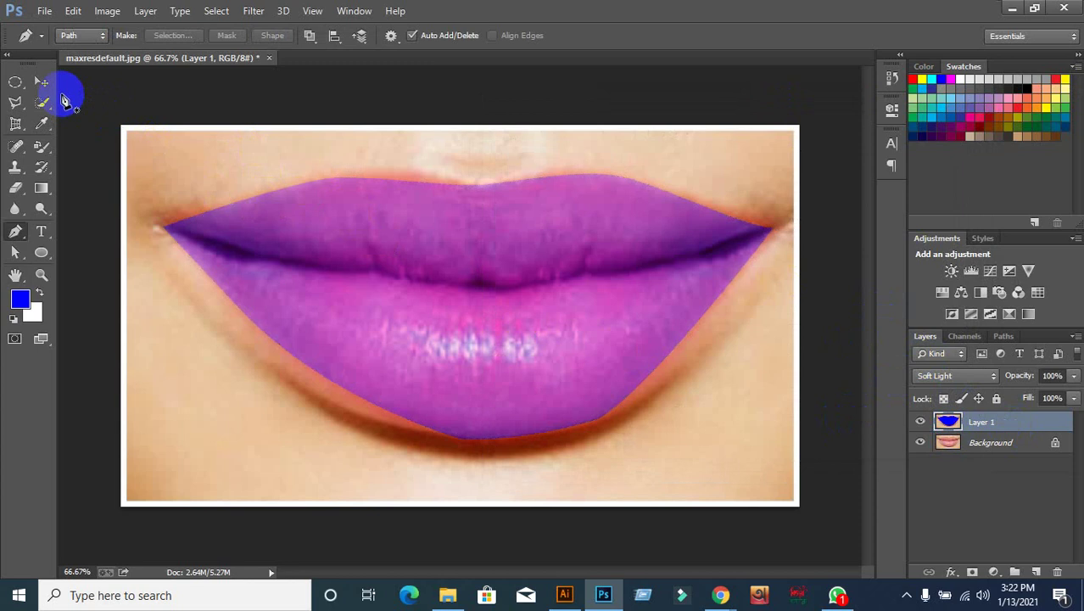
pyautogui.click(42, 83)
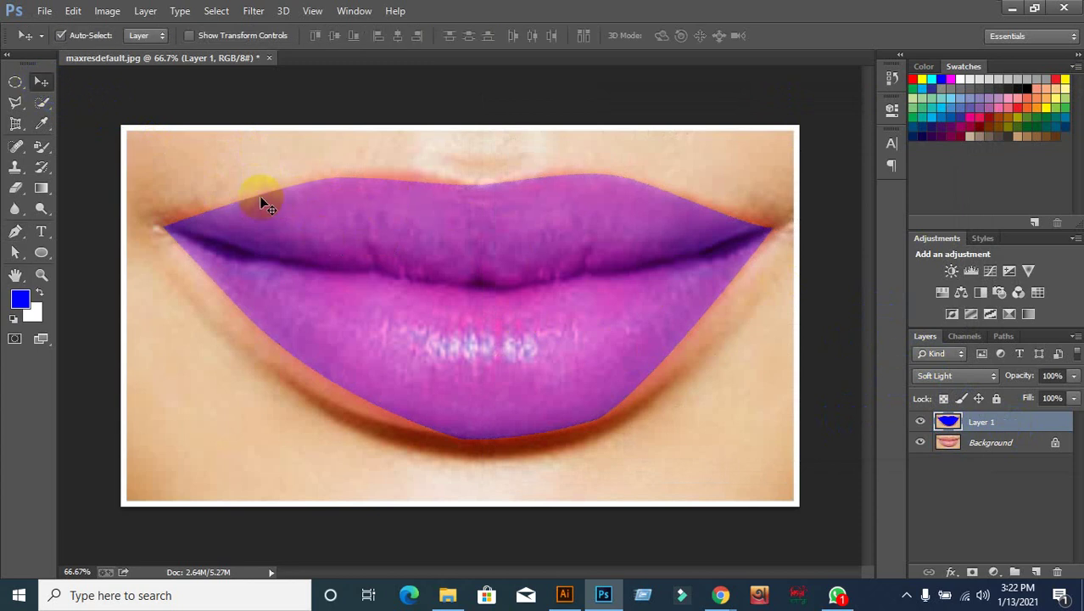
pyautogui.click(435, 239)
pyautogui.click(495, 270)
pyautogui.press('Delete')
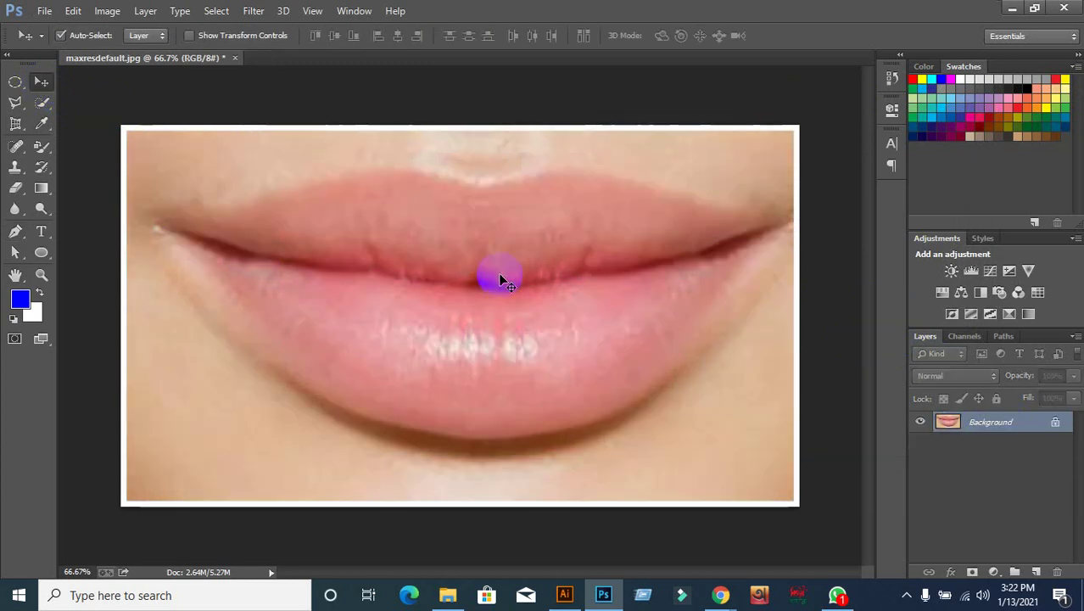
# Step: Minimize Photoshop, Explorer, Chrome and Illustrator, unmute the Meet microphone, and return to Photoshop
pyautogui.click(1012, 9)
pyautogui.click(997, 15)
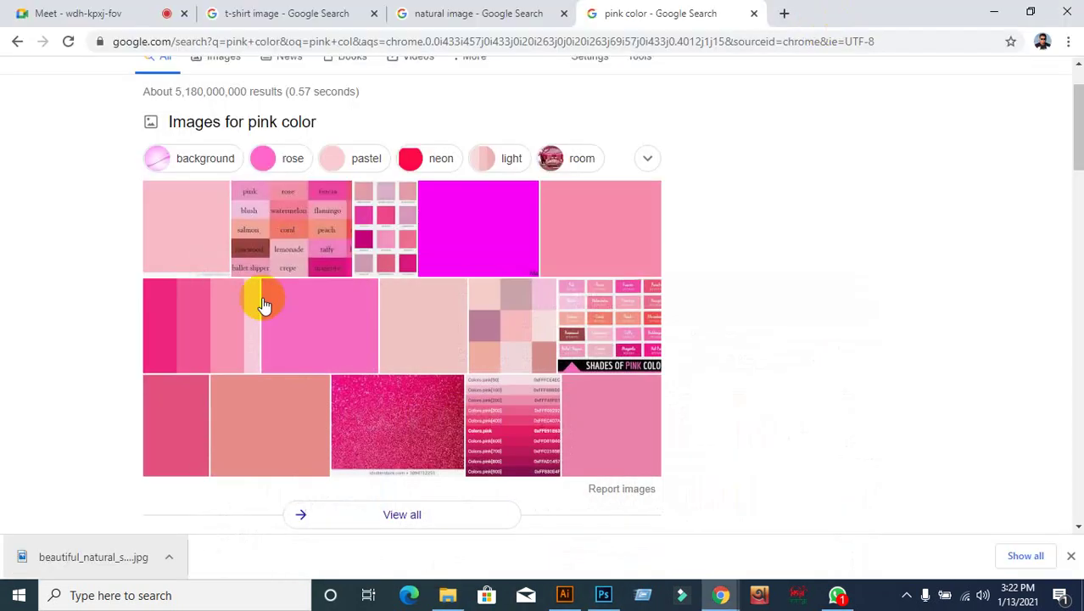
pyautogui.click(993, 12)
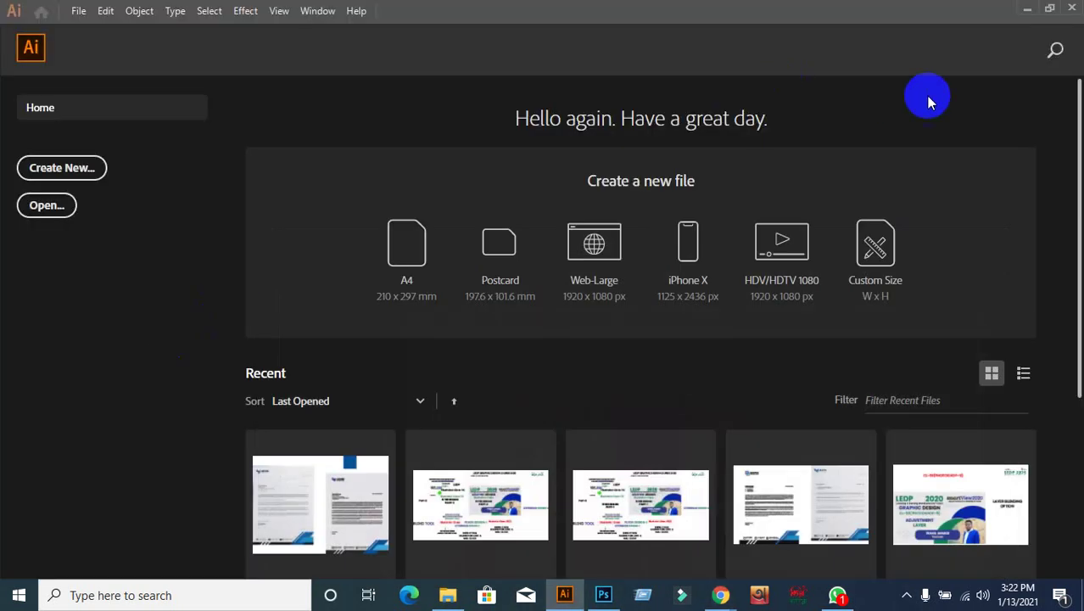
pyautogui.click(1028, 8)
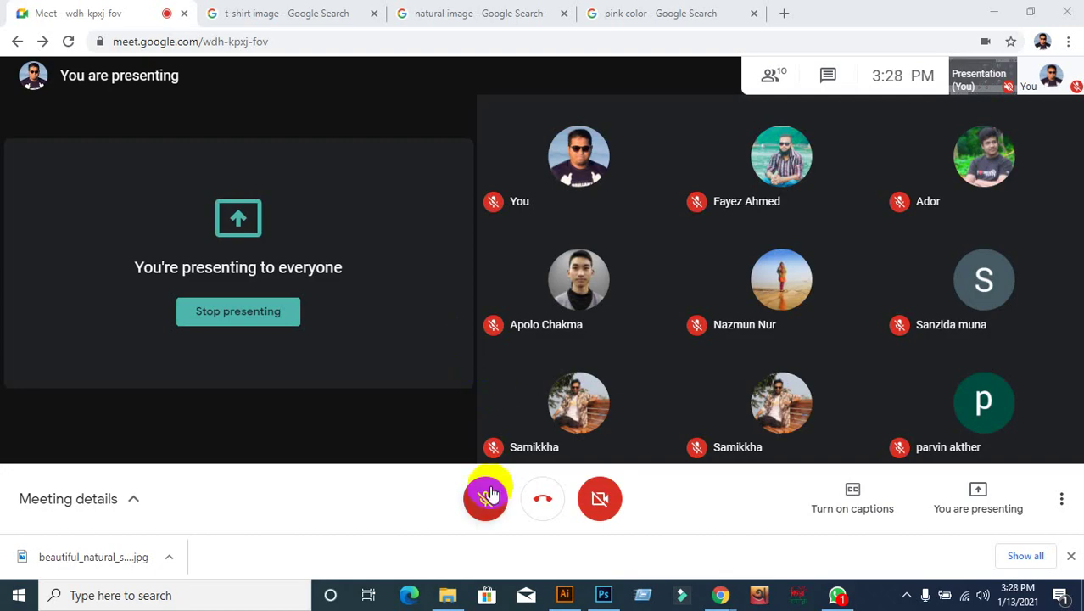
pyautogui.click(490, 495)
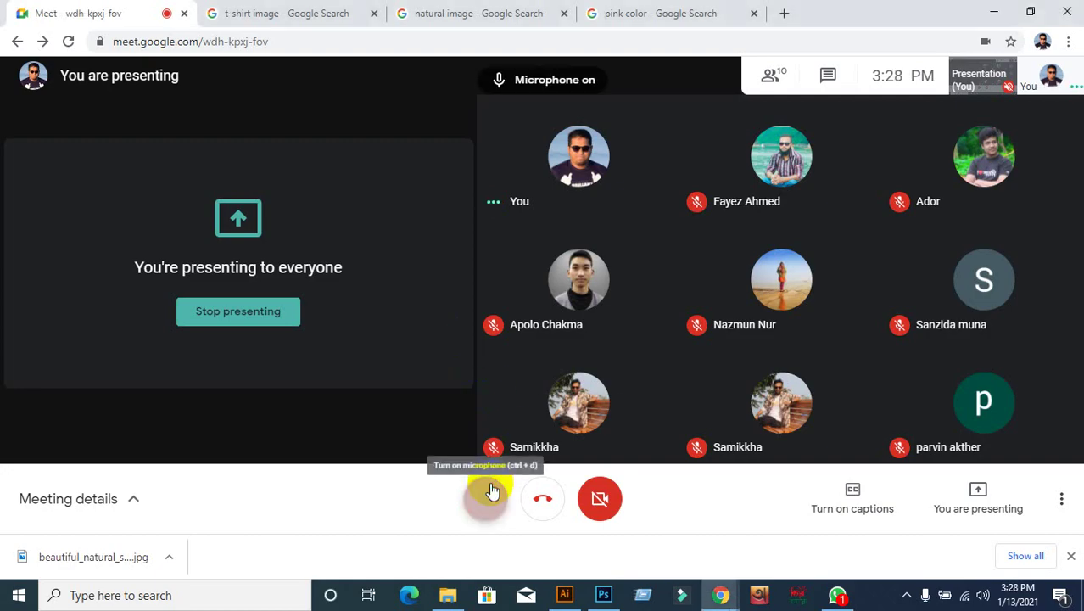
pyautogui.click(605, 594)
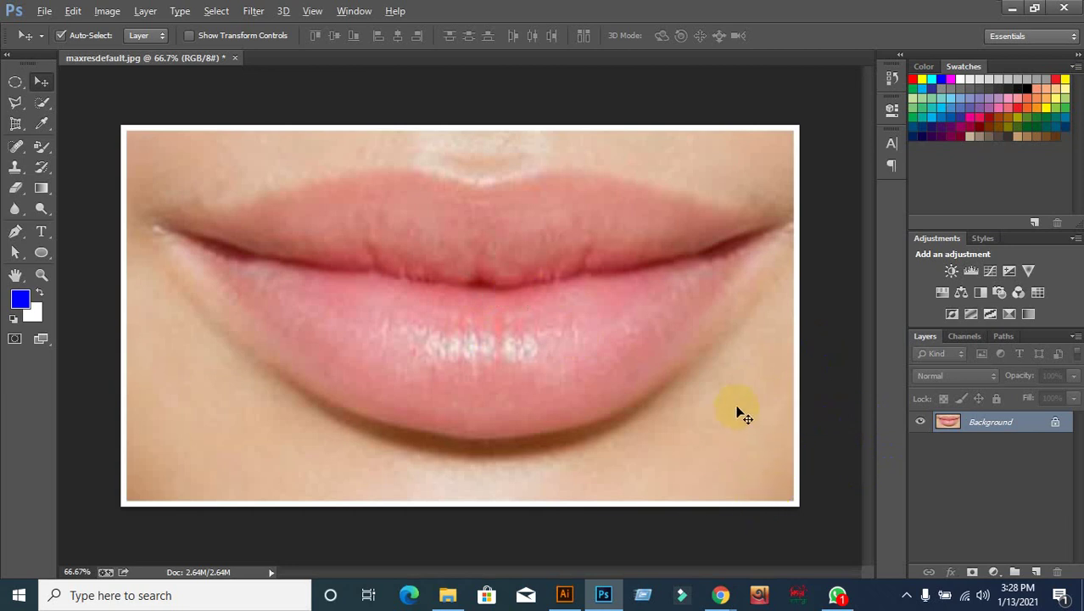
# Step: Glance at the Meet call, return to Photoshop, and add then undo a new layer
pyautogui.scroll(-1, 737, 413)
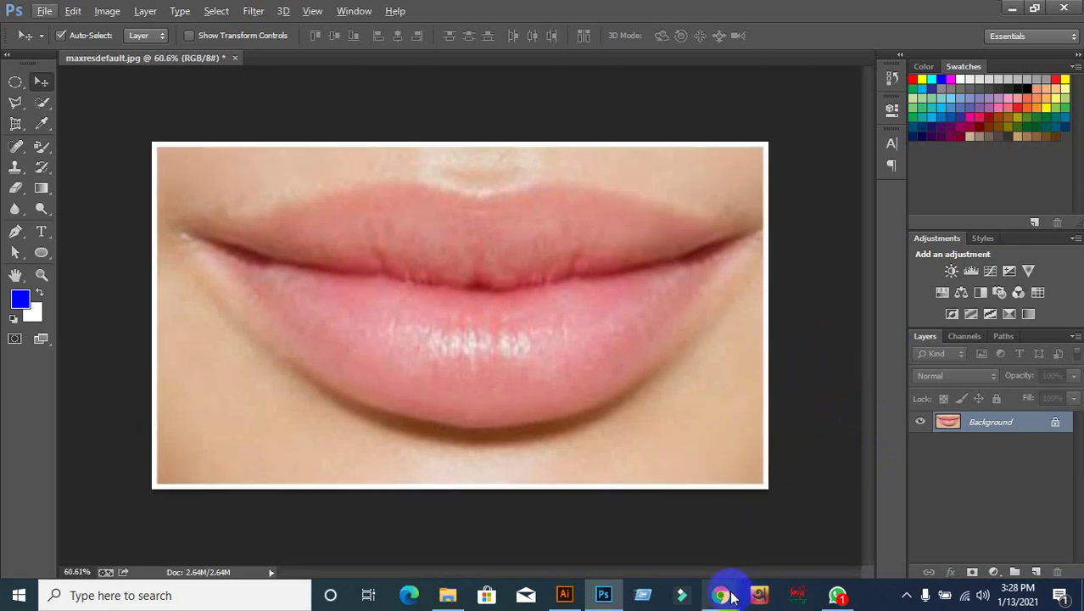
pyautogui.moveTo(720, 596)
pyautogui.click(628, 505)
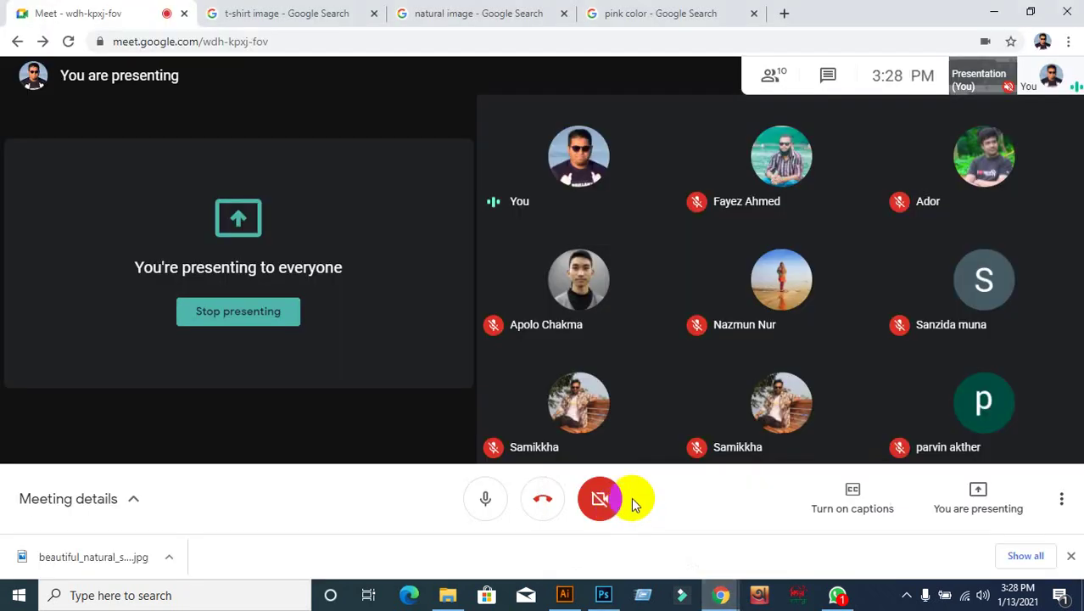
pyautogui.click(608, 599)
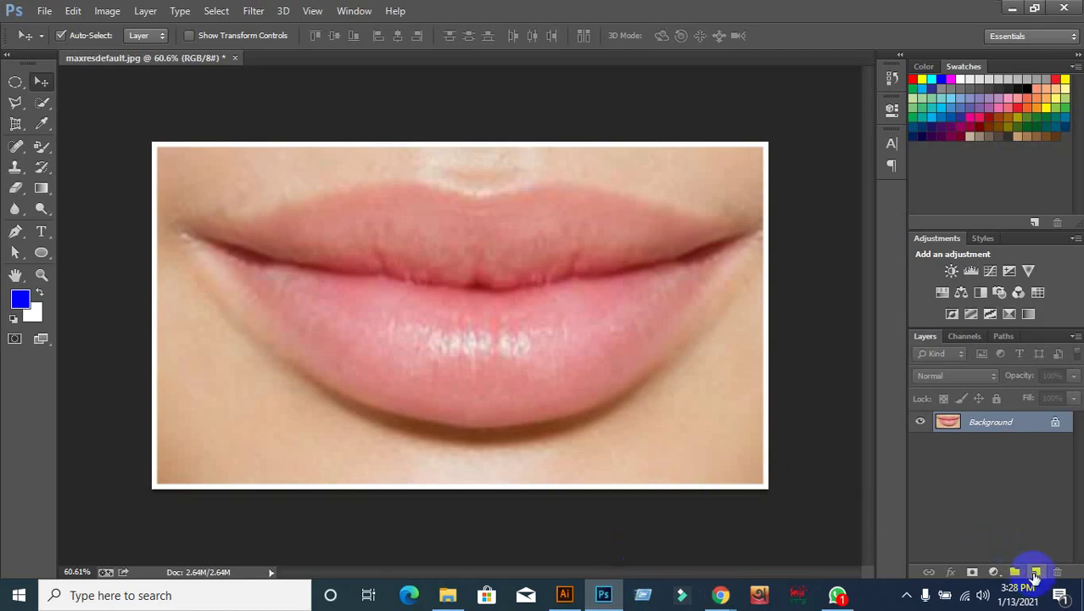
pyautogui.click(1035, 573)
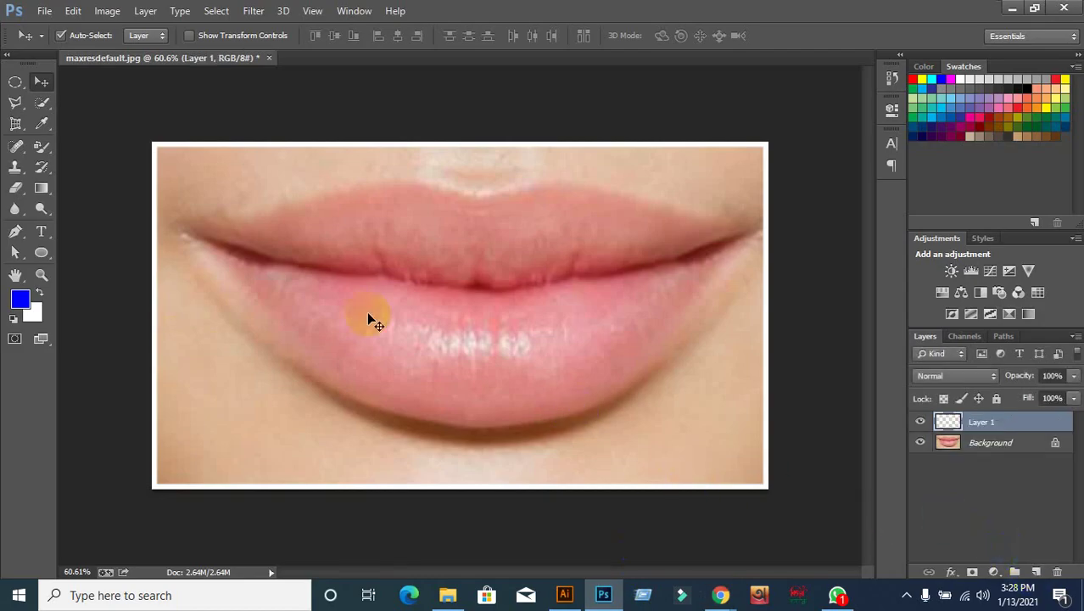
pyautogui.hotkey('ctrl', 'z')
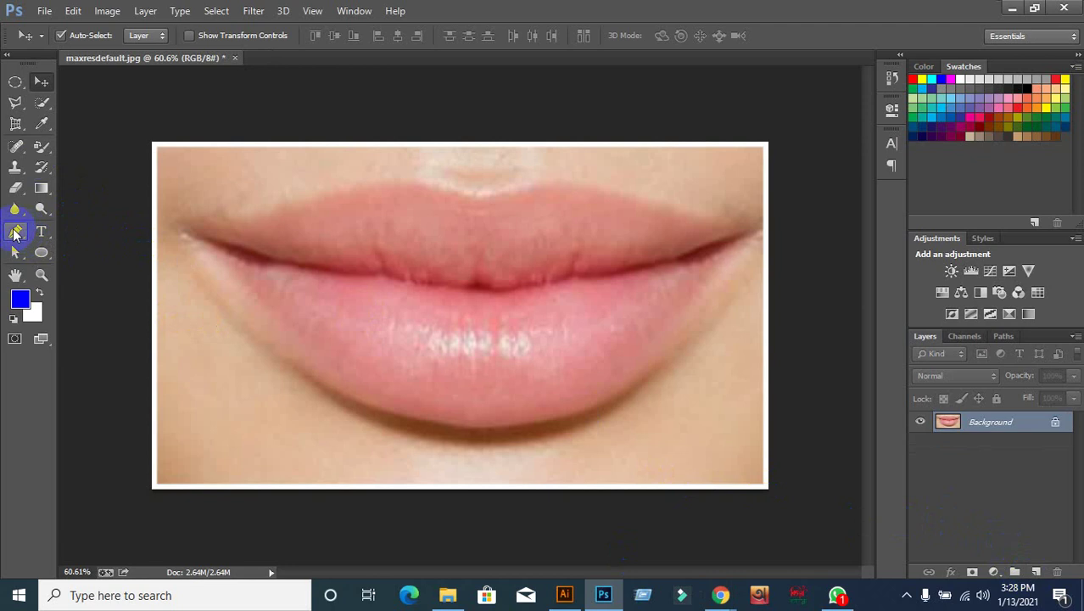
# Step: With the Pen tool, place curved points from the left corner along the upper lip
pyautogui.click(14, 234)
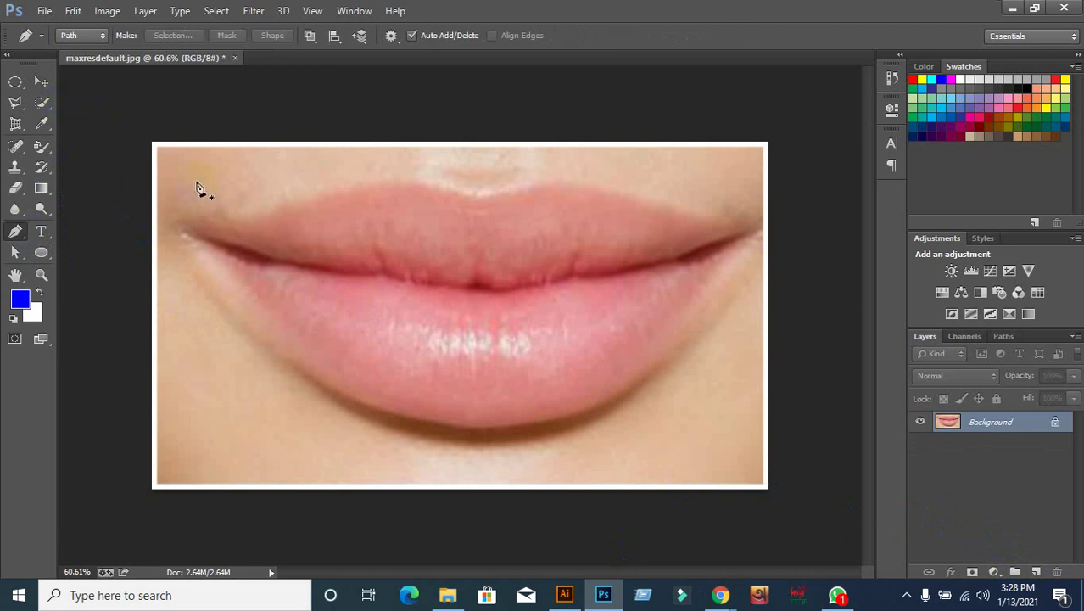
pyautogui.click(189, 229)
pyautogui.moveTo(390, 194); pyautogui.dragTo(397, 197)
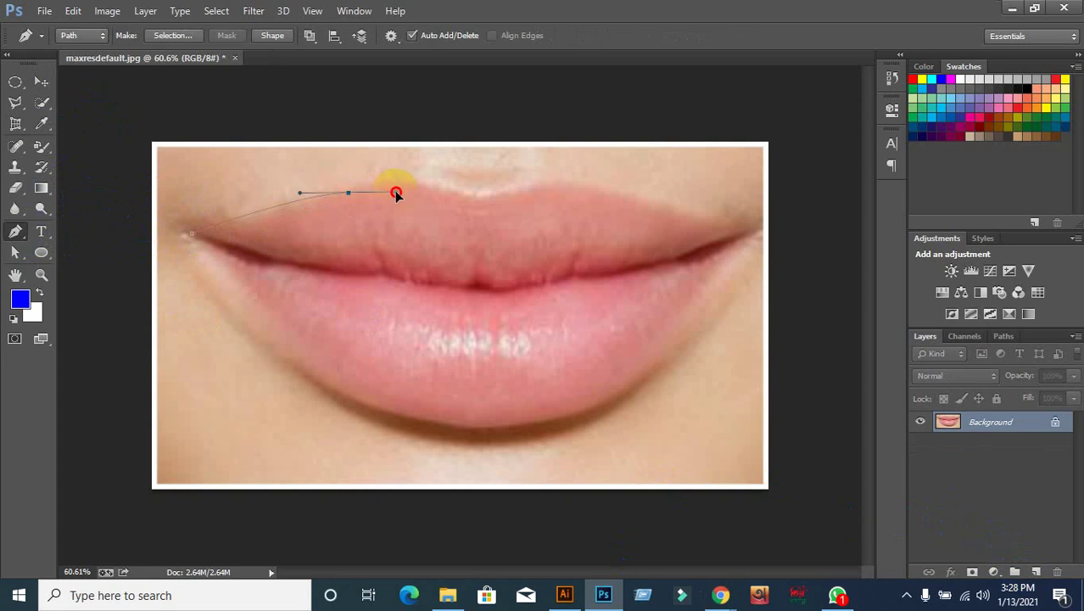
pyautogui.hotkey('ctrl', 'z')
pyautogui.click(342, 191)
pyautogui.moveTo(452, 192); pyautogui.dragTo(476, 202)
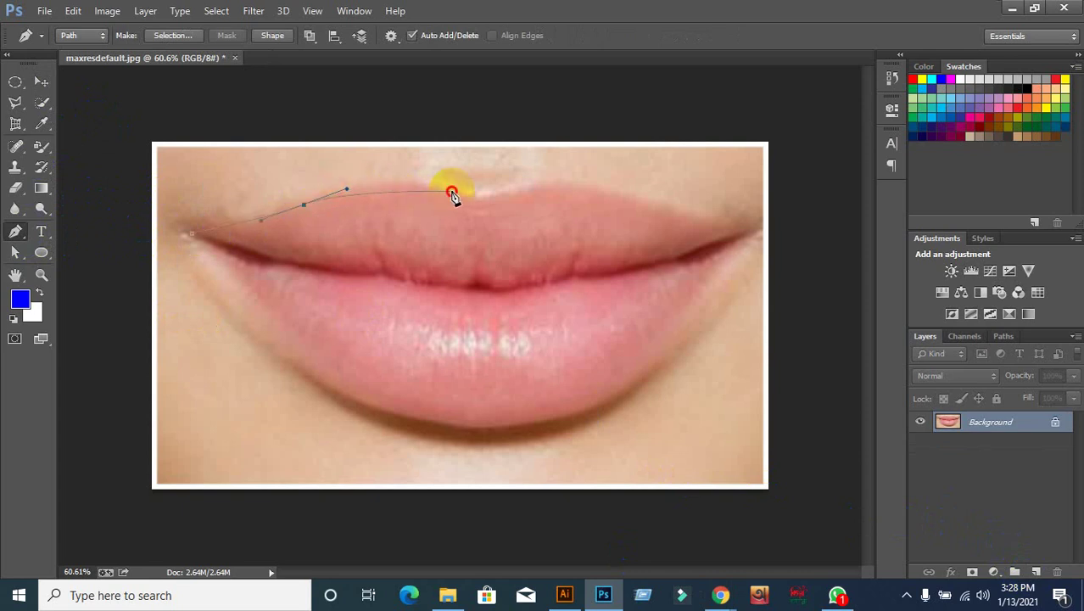
pyautogui.click(565, 182)
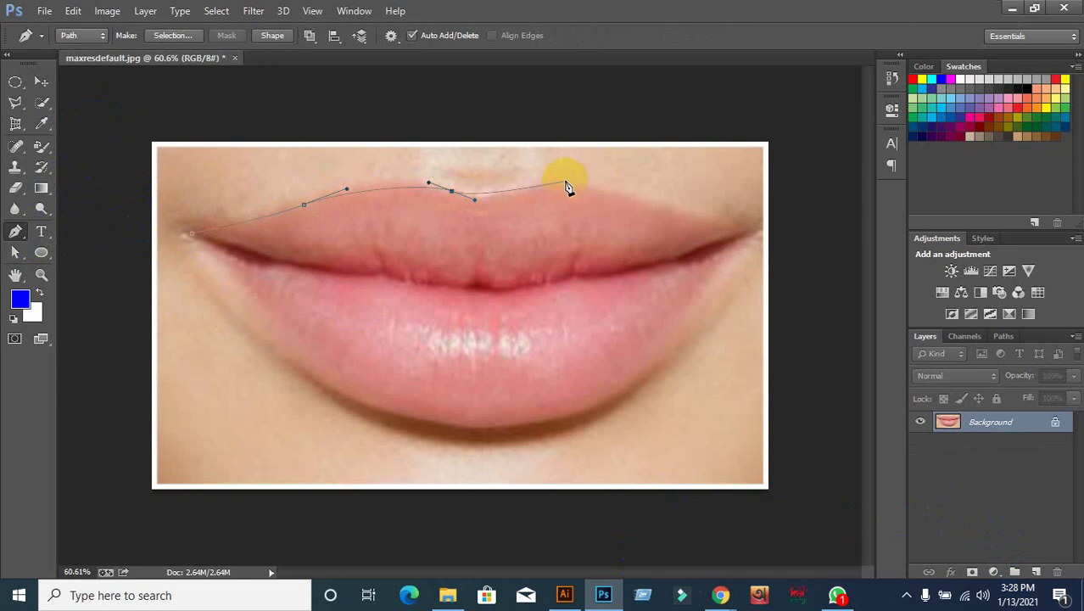
pyautogui.moveTo(567, 187)
pyautogui.mouseDown()
pyautogui.moveTo(590, 187)
pyautogui.moveTo(547, 188)
pyautogui.mouseUp()
pyautogui.hotkey('ctrl', 'z')
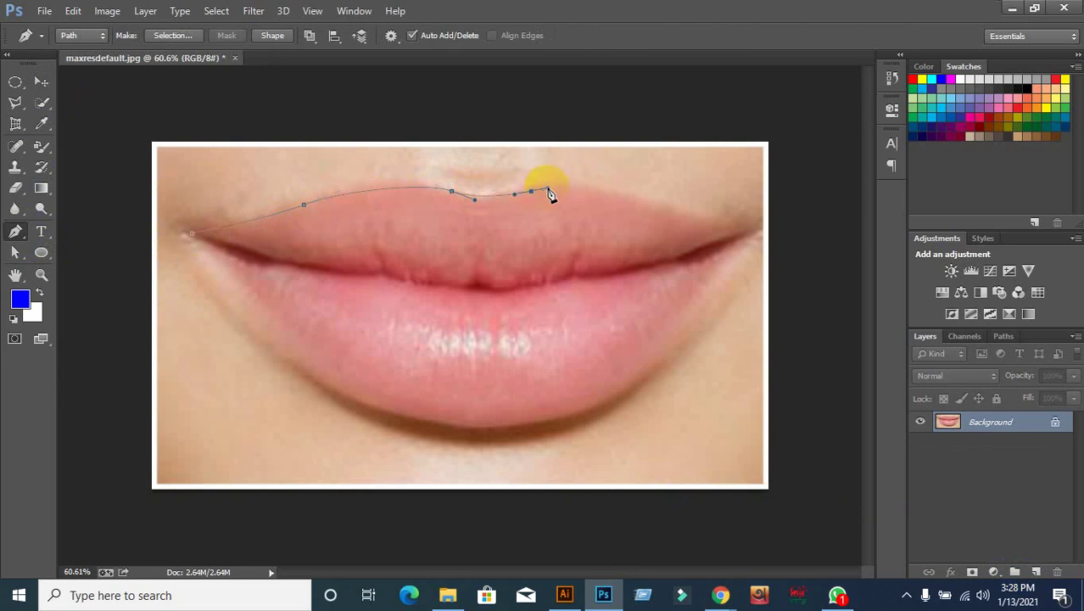
pyautogui.moveTo(662, 210)
pyautogui.mouseDown()
pyautogui.moveTo(769, 232)
pyautogui.moveTo(761, 241)
pyautogui.mouseUp()
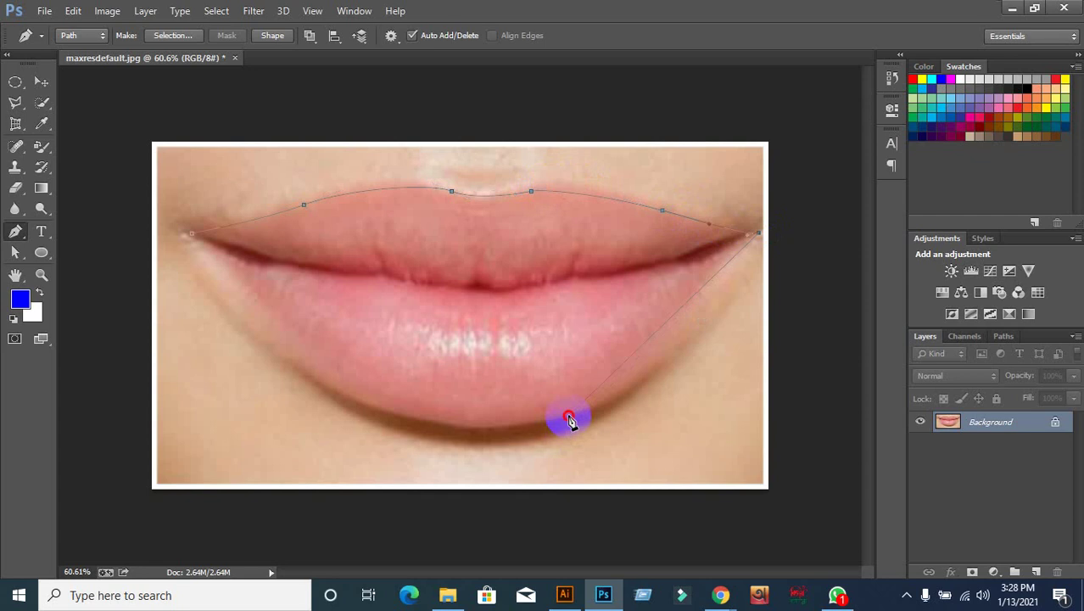
# Step: Curve the path along the lower lip and close it at the left corner
pyautogui.moveTo(568, 419); pyautogui.dragTo(531, 423)
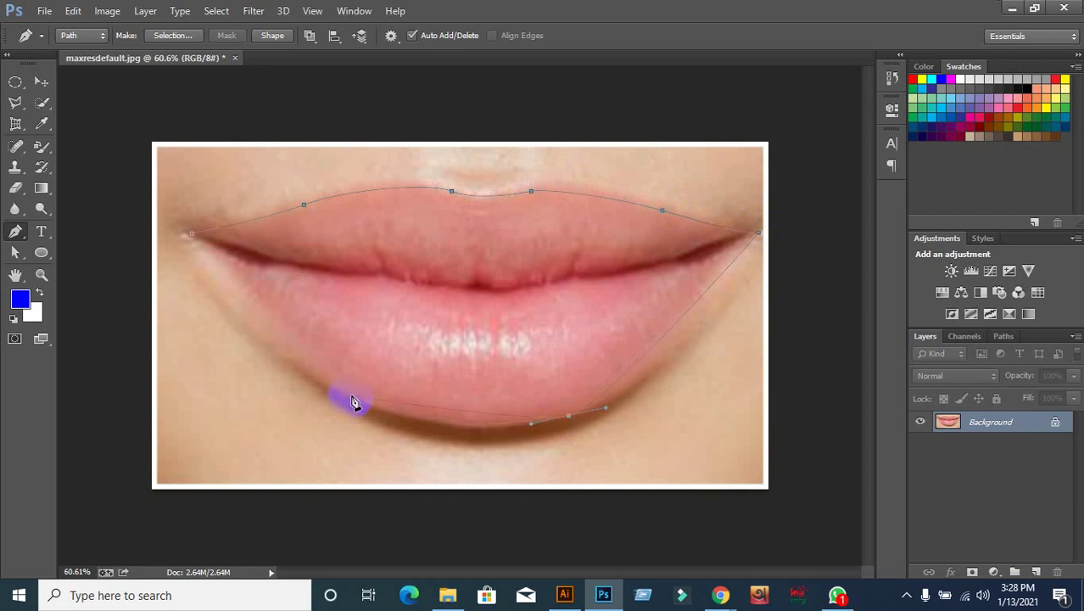
pyautogui.moveTo(351, 392); pyautogui.dragTo(297, 354)
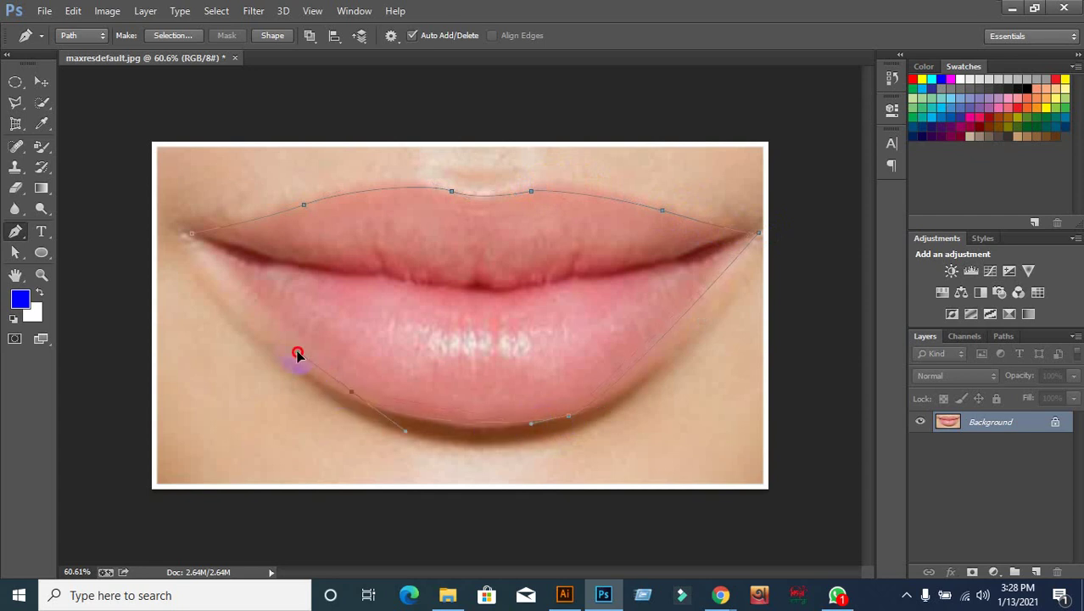
pyautogui.click(210, 247)
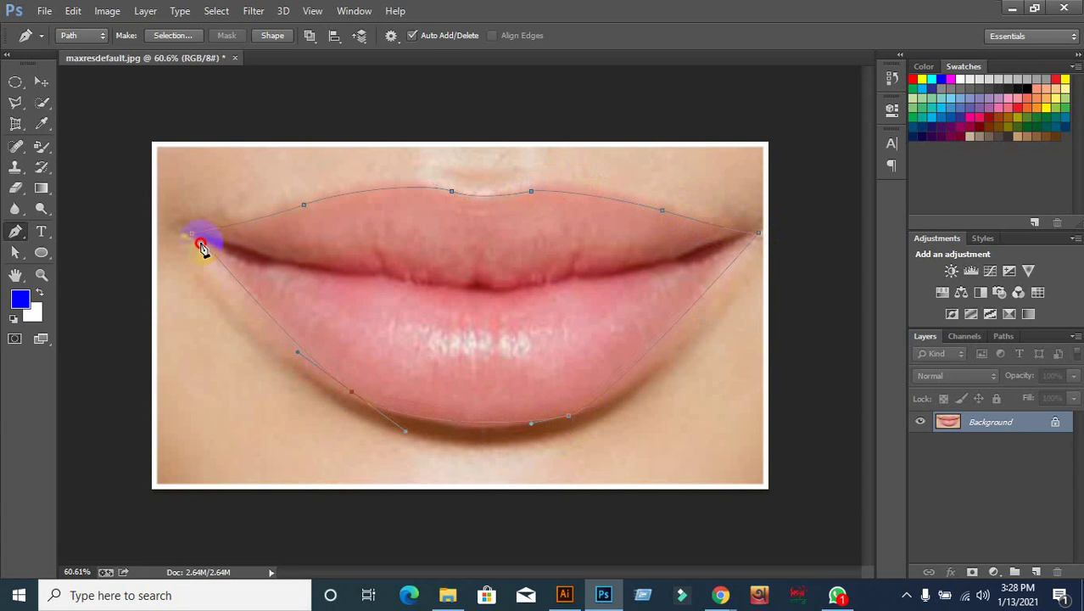
pyautogui.moveTo(192, 233); pyautogui.dragTo(195, 247)
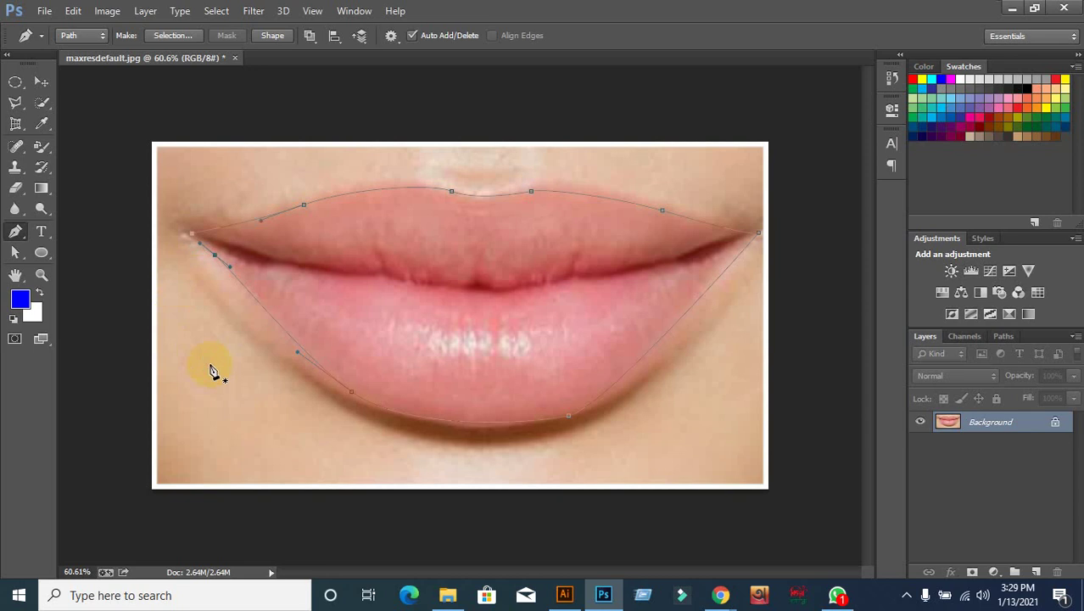
# Step: Convert the lip path to a selection and copy the lips onto a new Layer 1
pyautogui.click(369, 422)
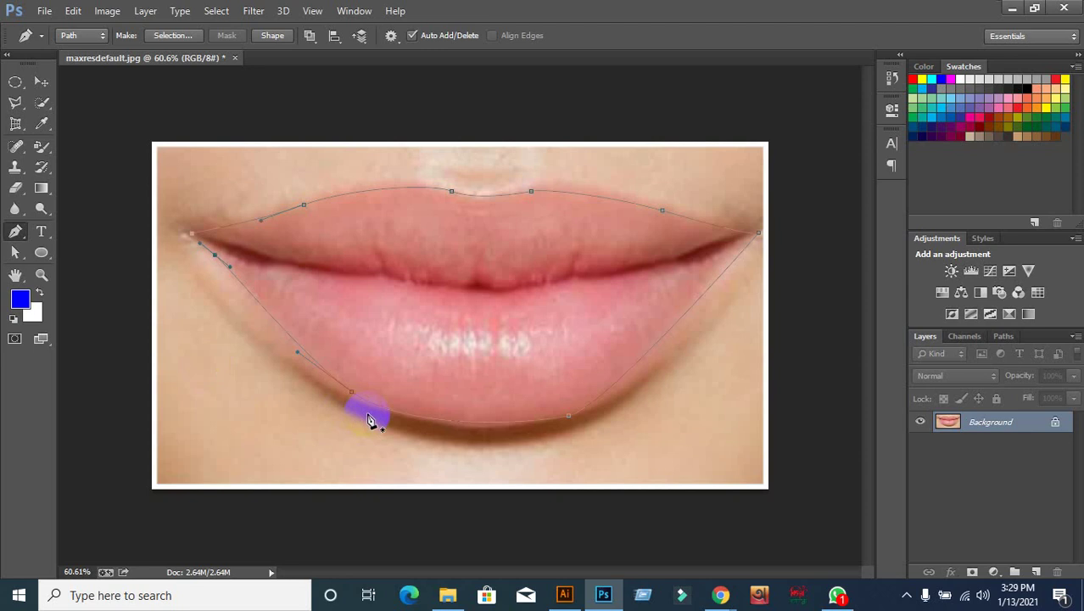
pyautogui.hotkey('ctrl', 'Return')
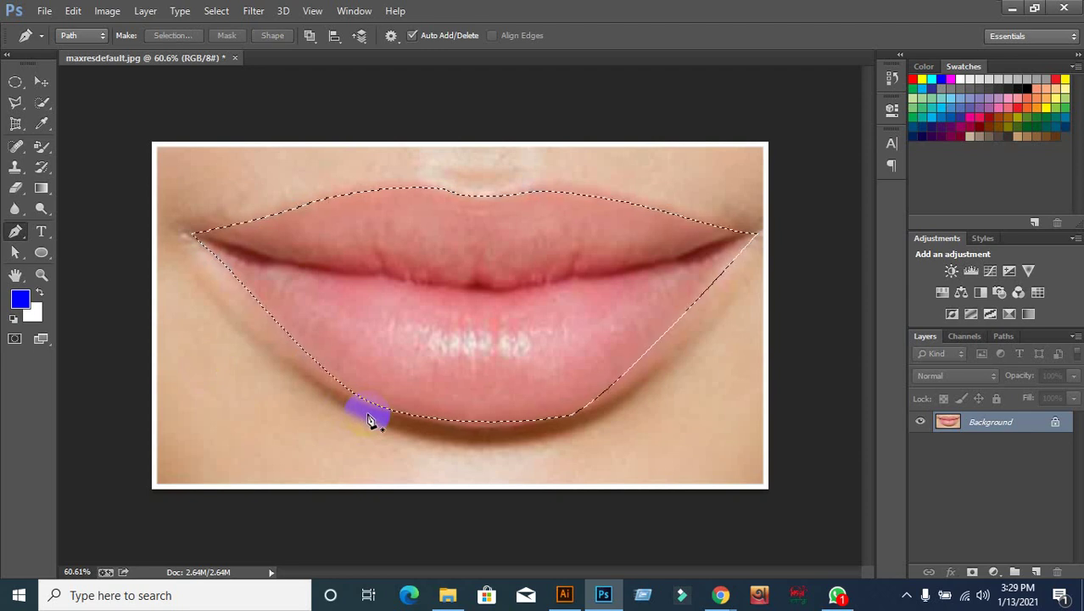
pyautogui.hotkey('ctrl', 'j')
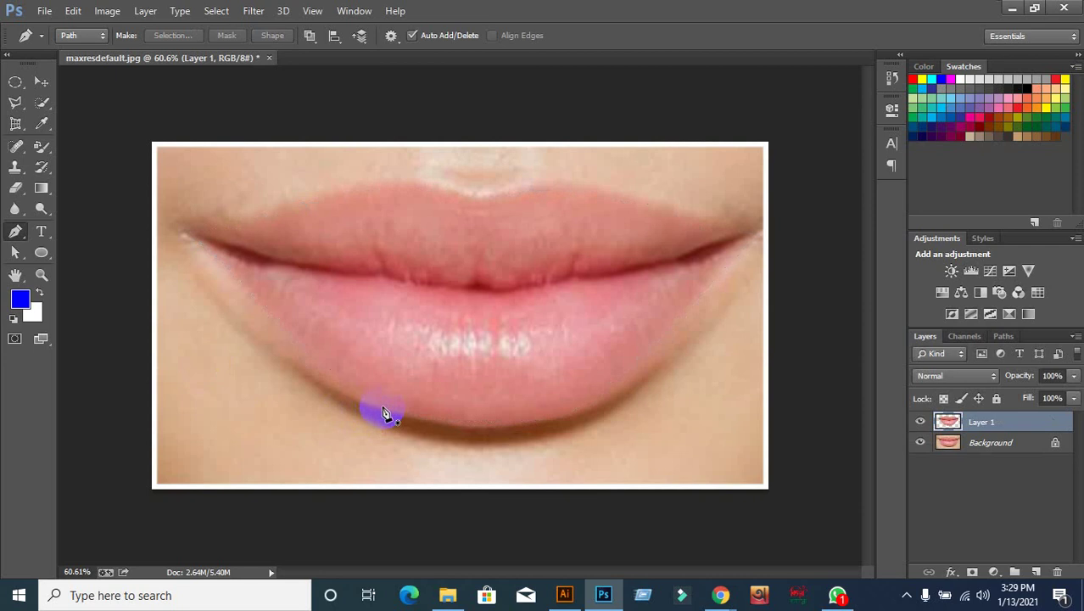
# Step: Fill Layer 1's lip shape with blue through a 15-pixel feathered selection, then deselect
pyautogui.click(46, 85)
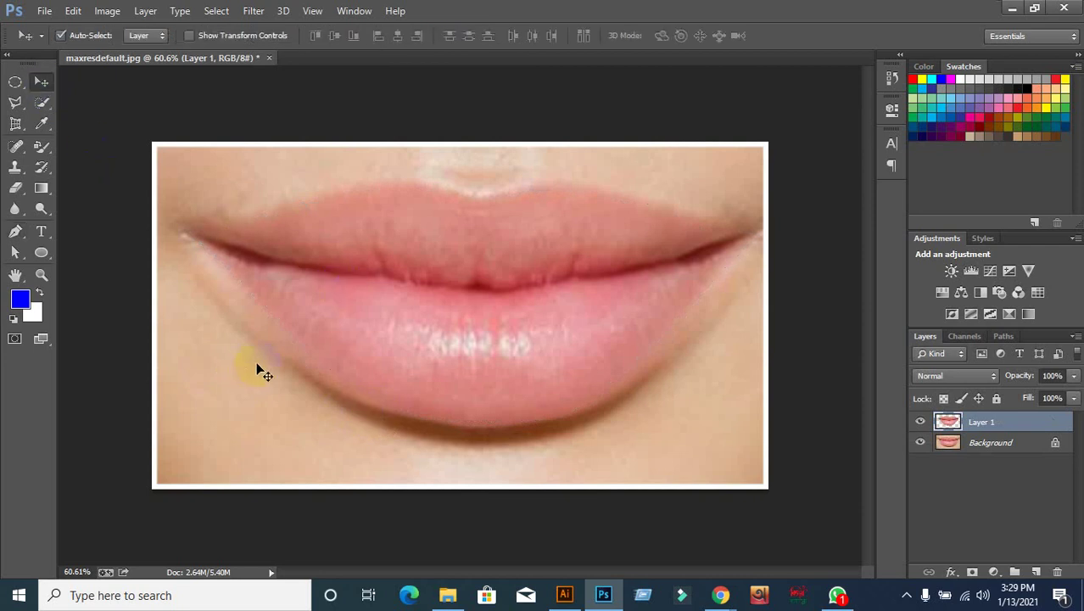
pyautogui.click(949, 424)
pyautogui.keyDown('ctrl'); pyautogui.click(951, 424); pyautogui.keyUp('ctrl')
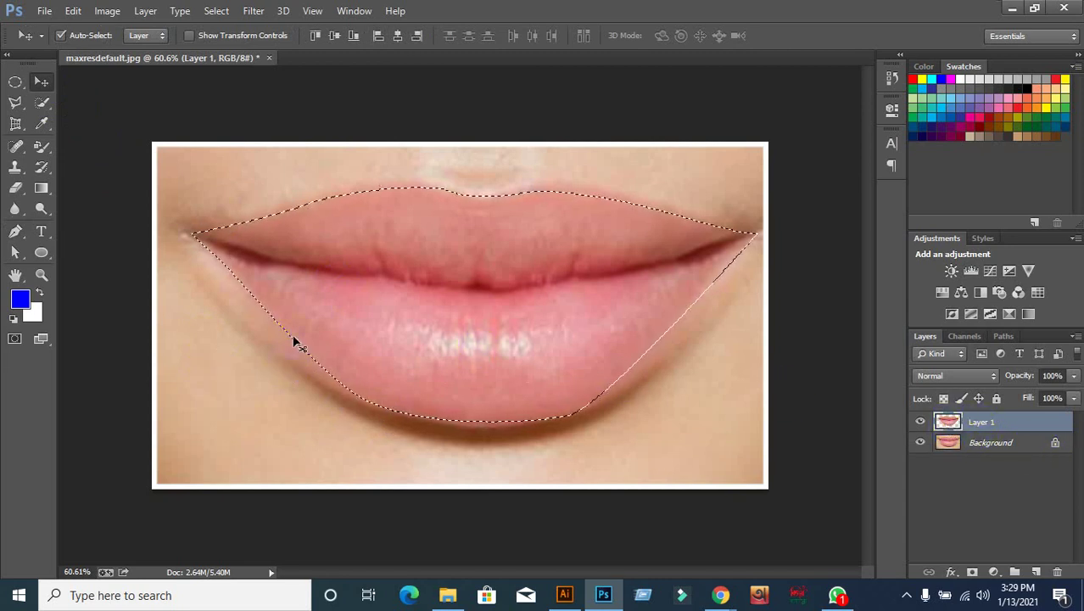
pyautogui.hotkey('alt', 'BackSpace')
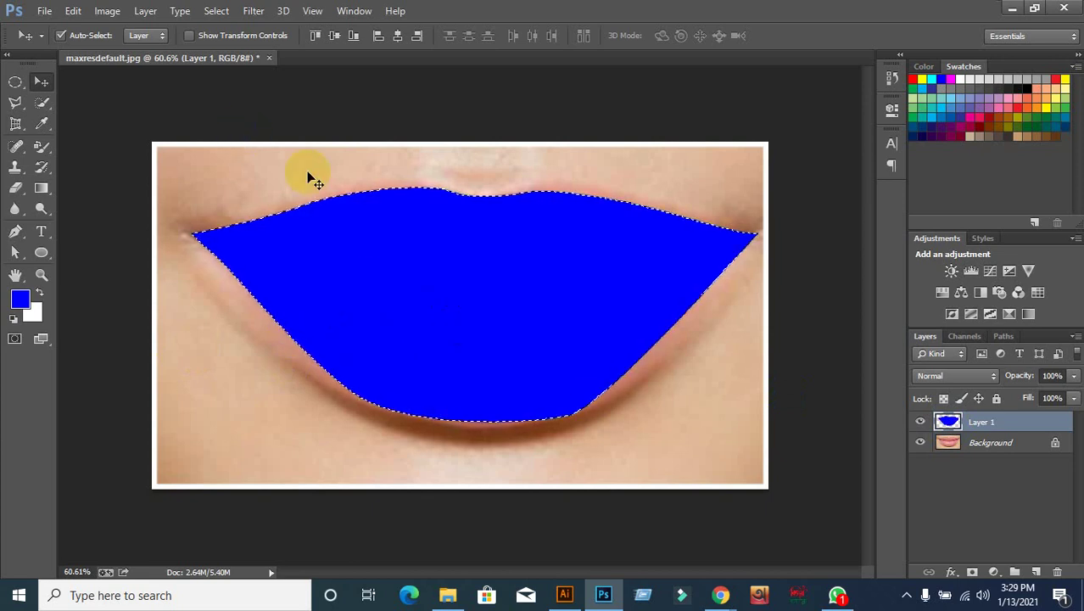
pyautogui.hotkey('ctrl', 'z')
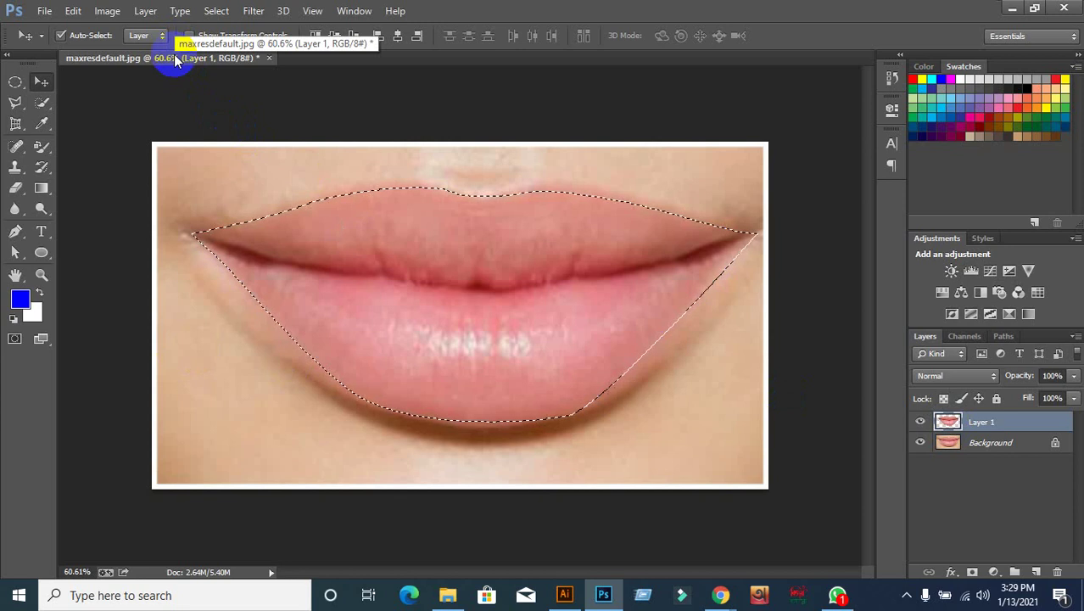
pyautogui.hotkey('shift', 'F6')
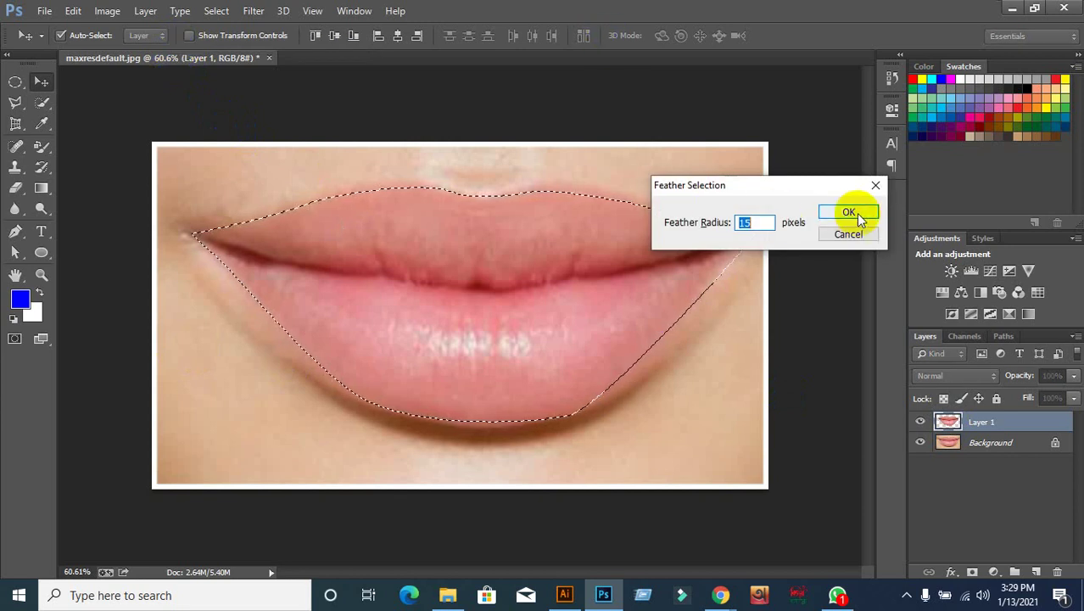
pyautogui.click(849, 212)
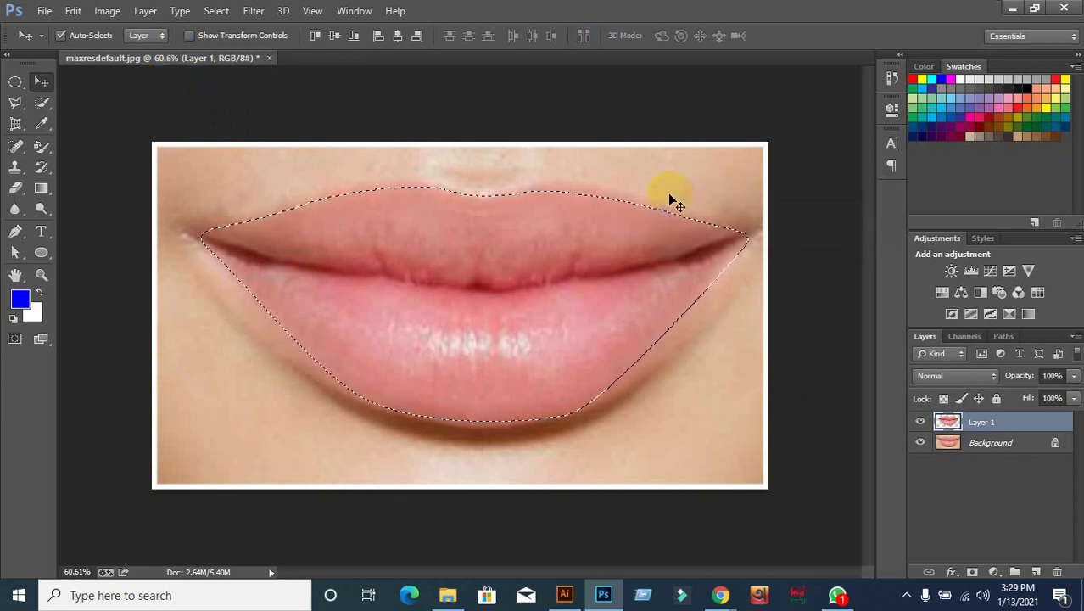
pyautogui.hotkey('alt', 'BackSpace')
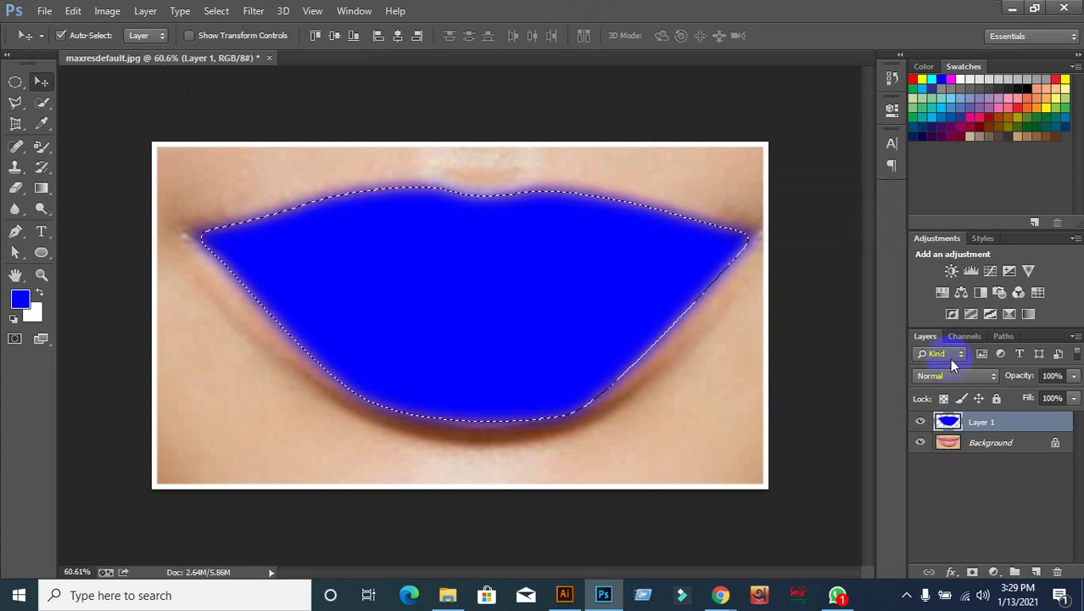
pyautogui.hotkey('ctrl', 'd')
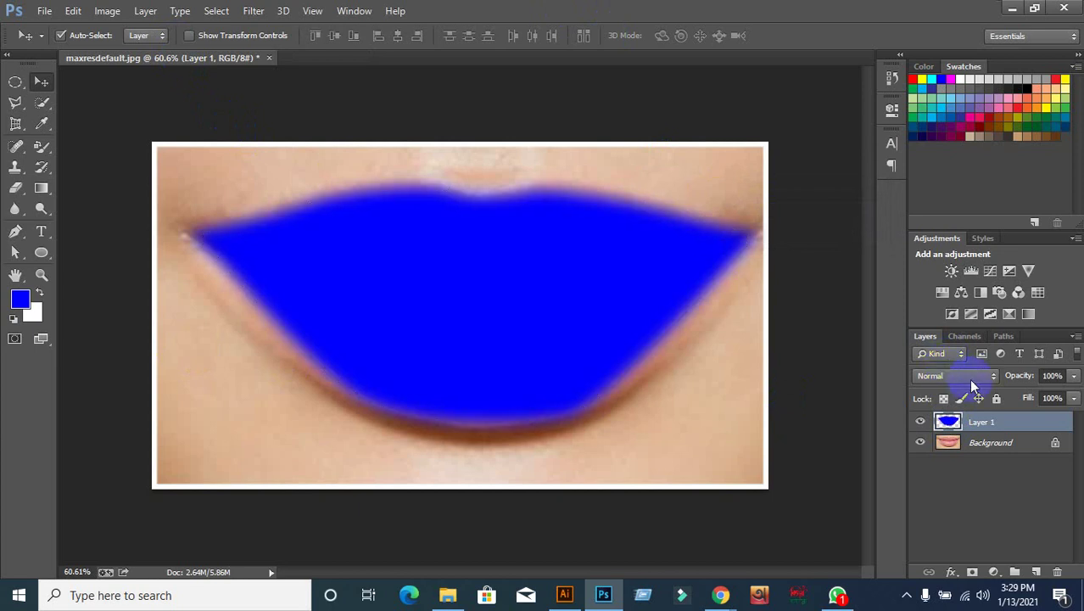
# Step: Set Layer 1's blend mode to Multiply
pyautogui.click(972, 381)
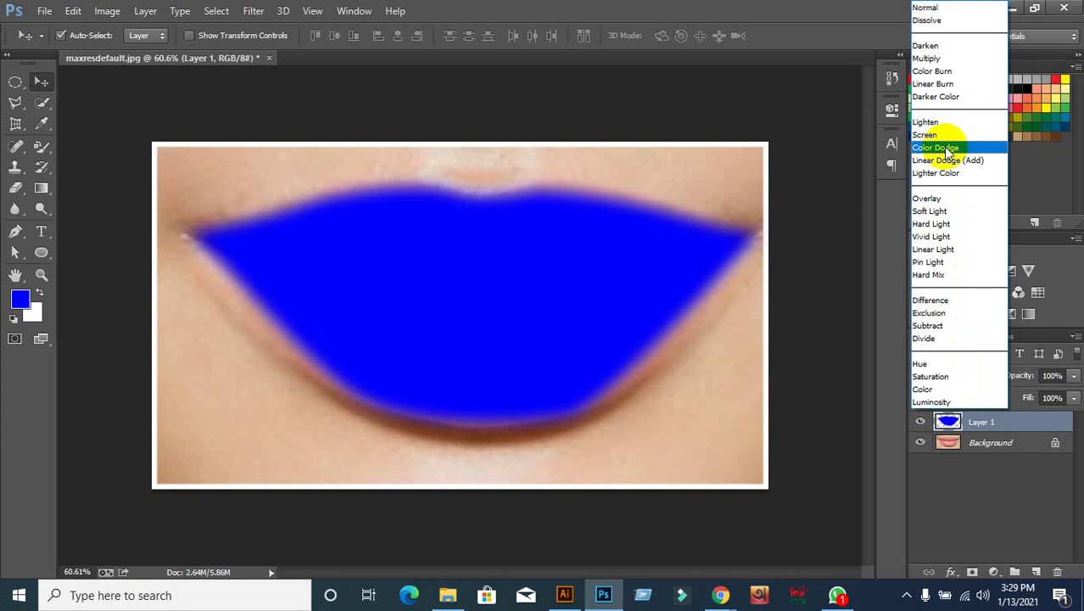
pyautogui.click(937, 59)
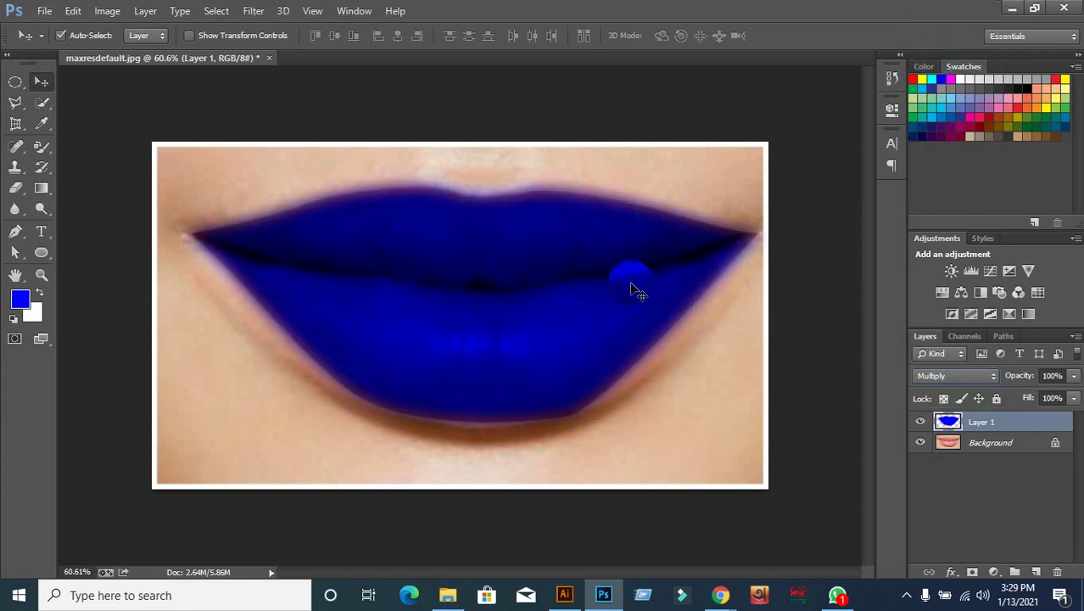
pyautogui.scroll(2, 617, 287)
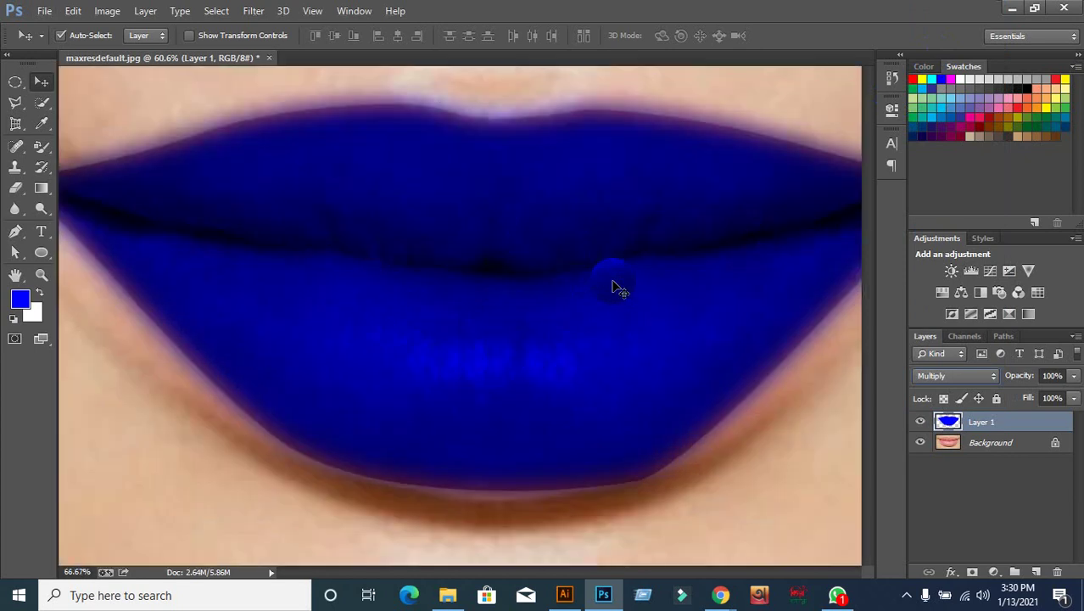
pyautogui.scroll(-1, 617, 287)
pyautogui.scroll(-1, 616, 287)
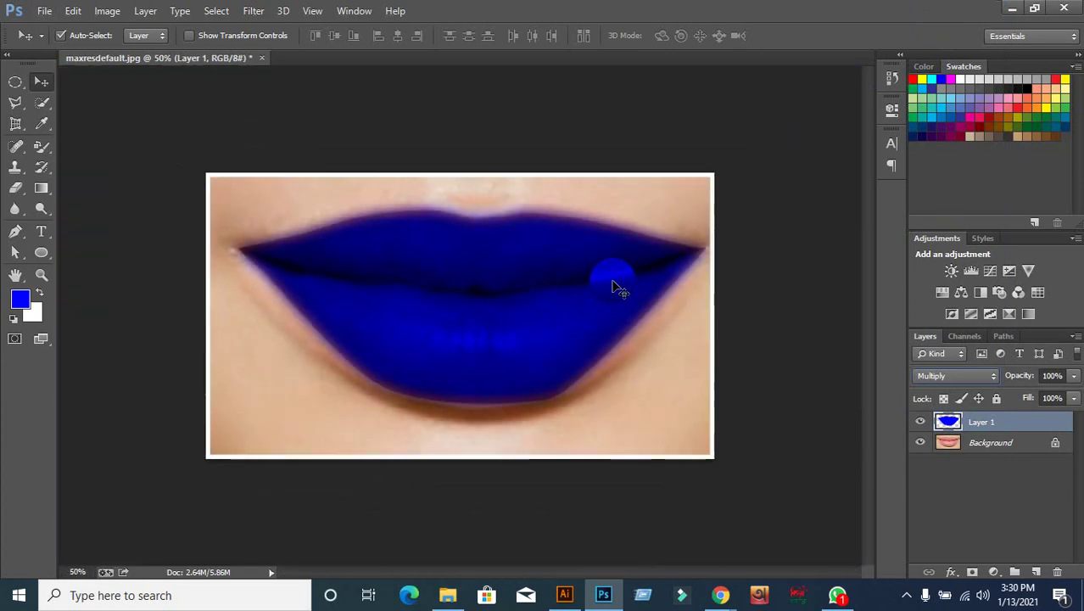
# Step: Split Layer 1's Blend If Underlying Layer white slider to 133/255 and apply
pyautogui.doubleClick(1031, 429)
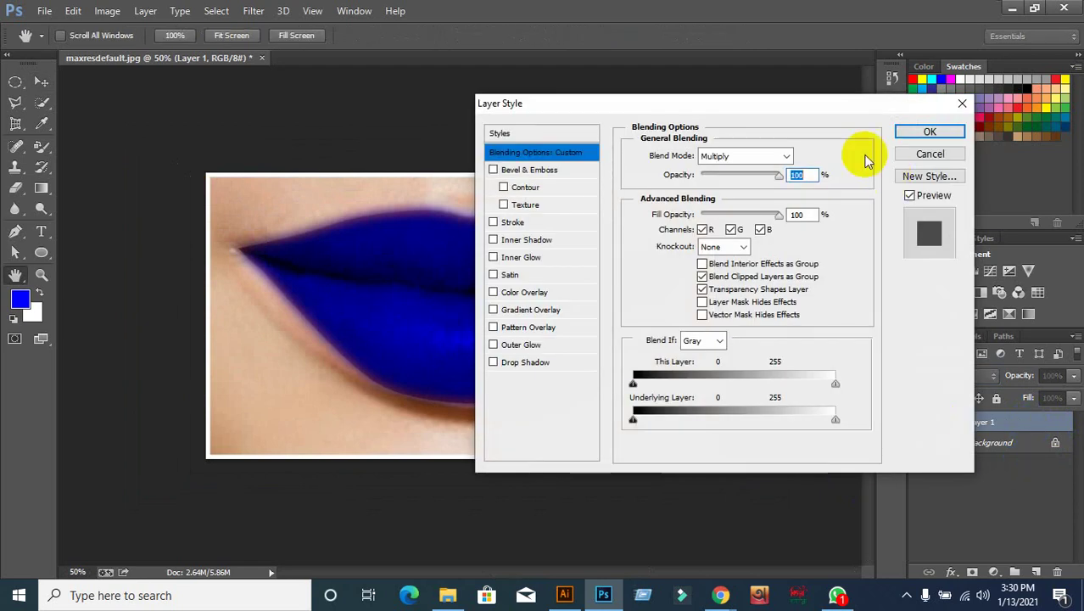
pyautogui.moveTo(808, 112); pyautogui.dragTo(987, 79)
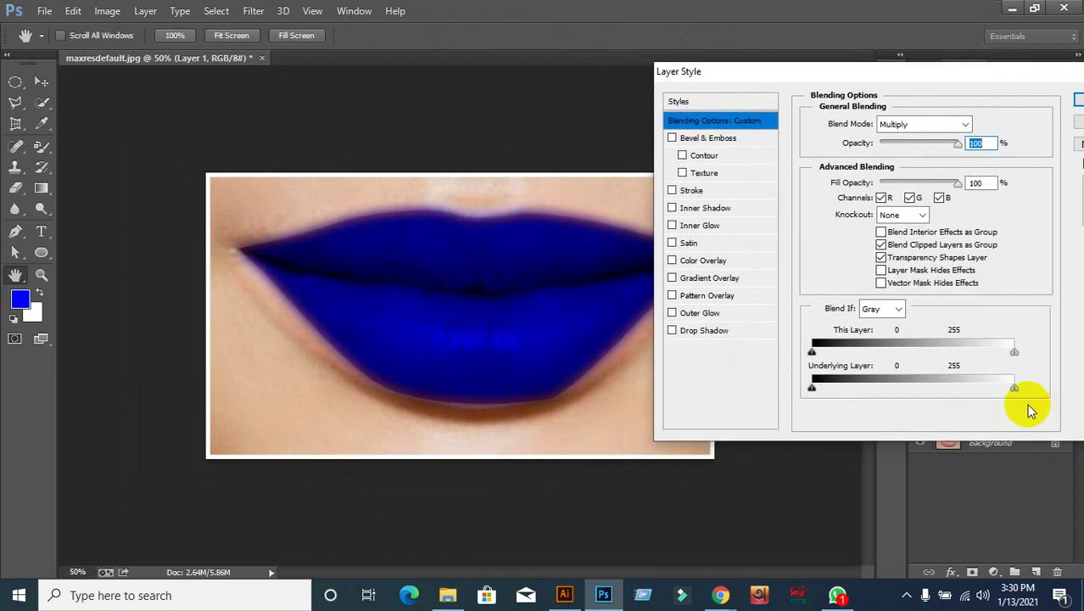
pyautogui.moveTo(1014, 389)
pyautogui.mouseDown()
pyautogui.moveTo(917, 395)
pyautogui.moveTo(1026, 389)
pyautogui.mouseUp()
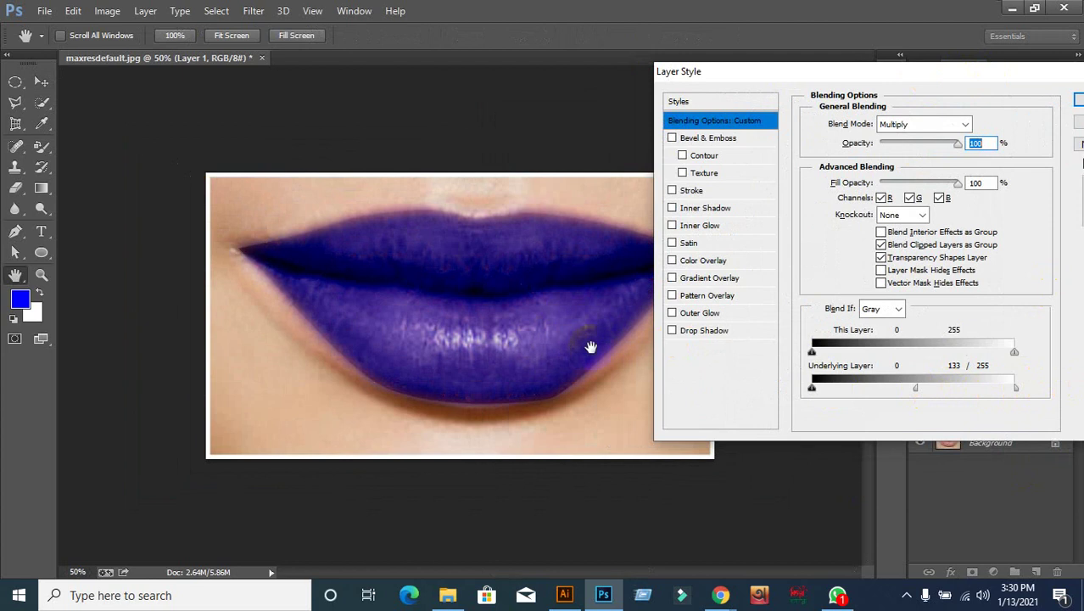
pyautogui.moveTo(1015, 76); pyautogui.dragTo(915, 99)
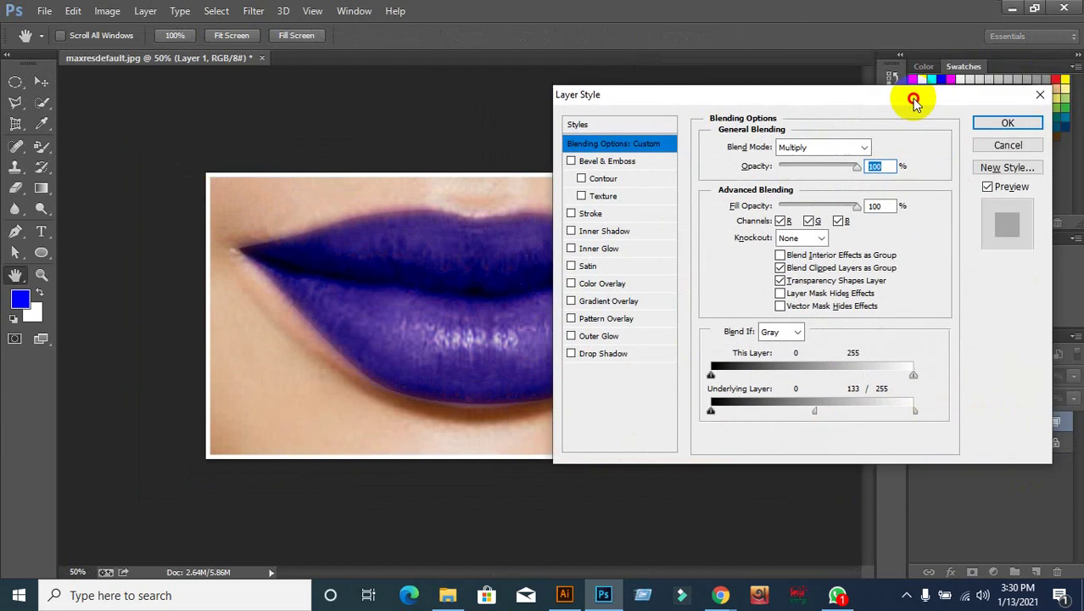
pyautogui.click(1020, 127)
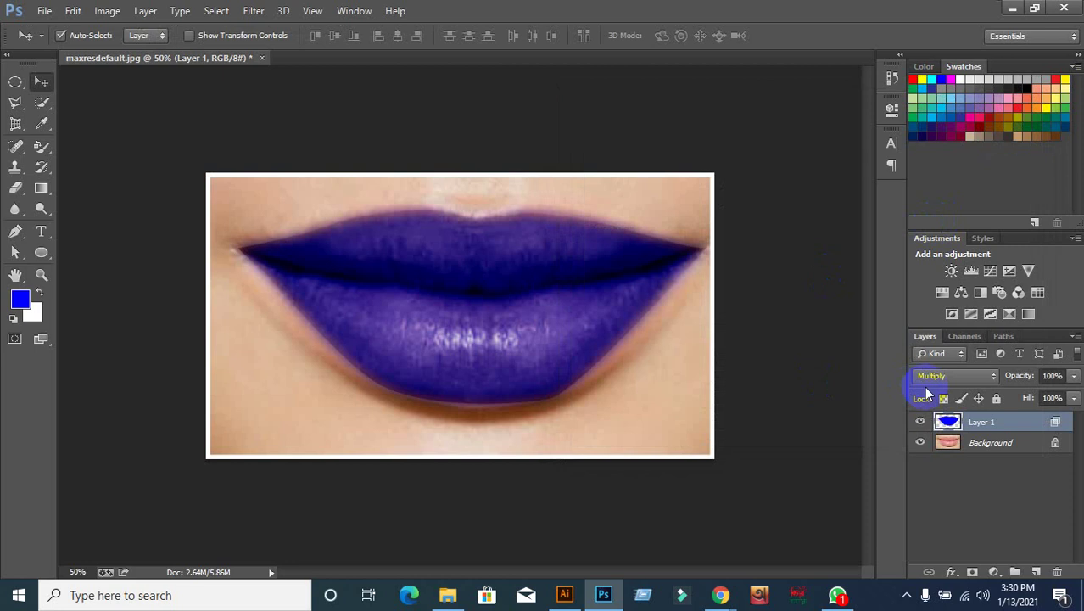
# Step: Try Soft Light, revert Layer 1 to Multiply, and set its opacity to 90%
pyautogui.click(993, 376)
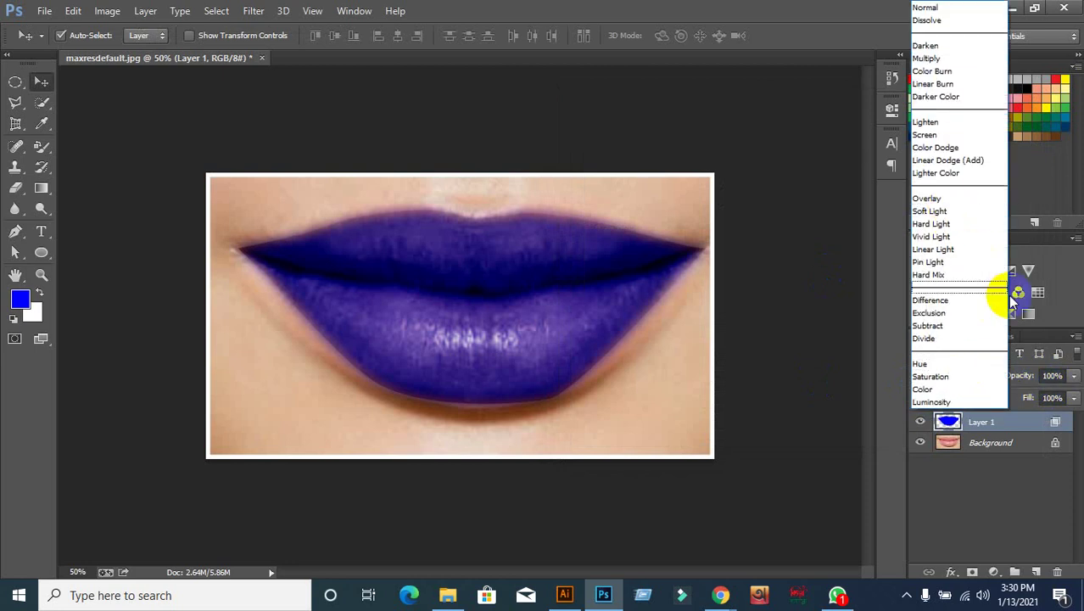
pyautogui.click(960, 210)
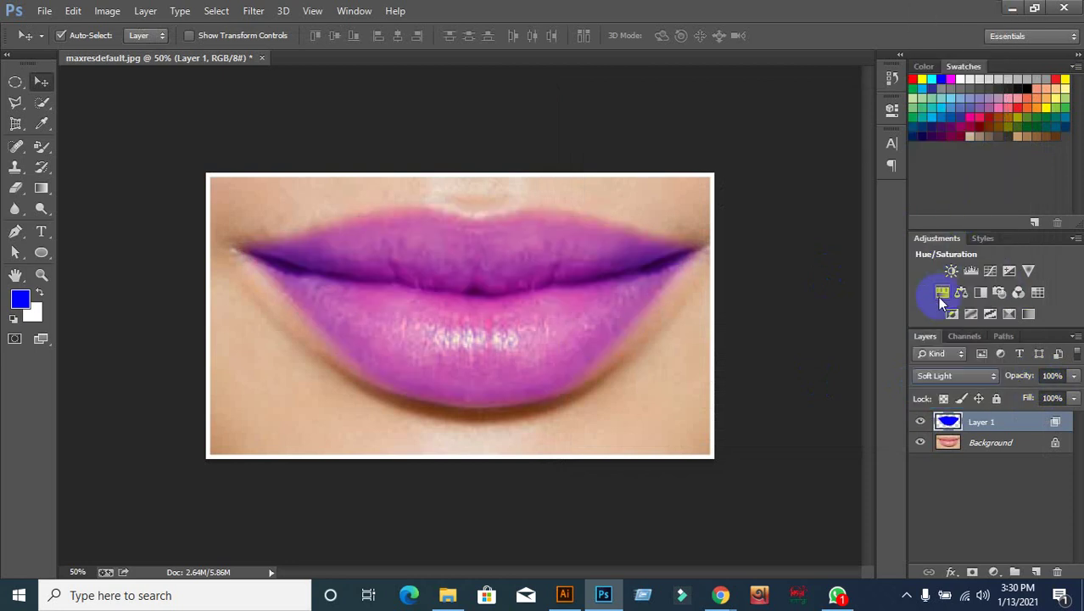
pyautogui.hotkey('shift', 'alt', 'm')
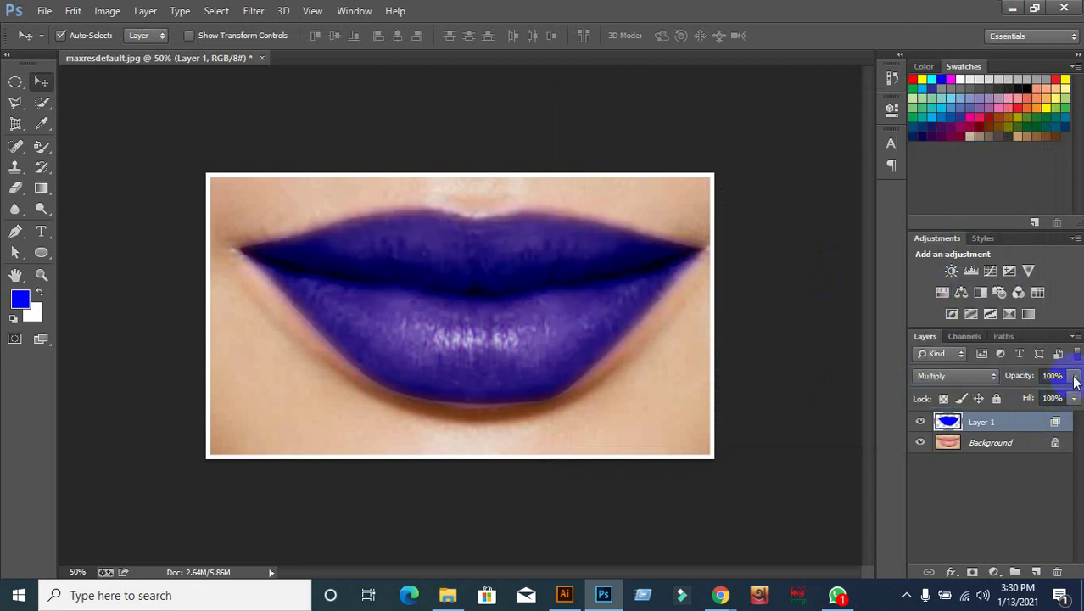
pyautogui.click(1074, 377)
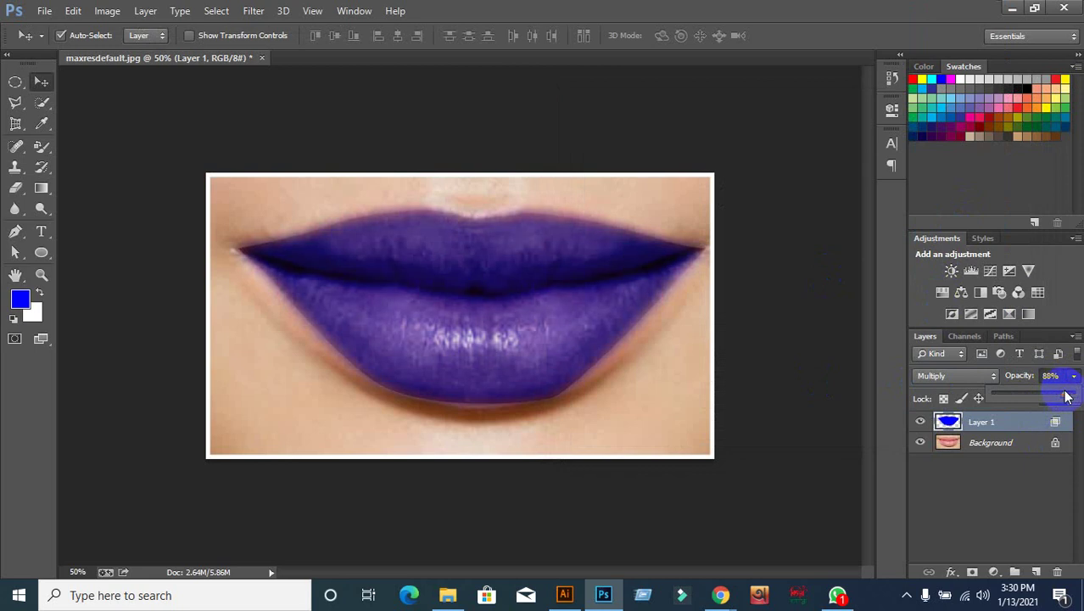
pyautogui.moveTo(1053, 396); pyautogui.dragTo(1039, 399)
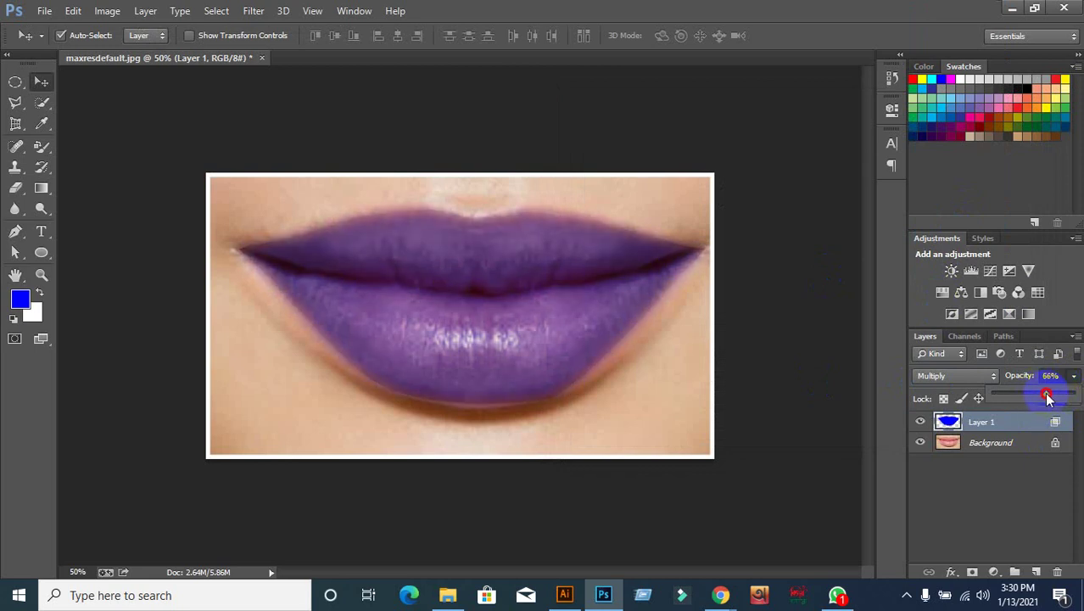
pyautogui.moveTo(1048, 398); pyautogui.dragTo(1068, 390)
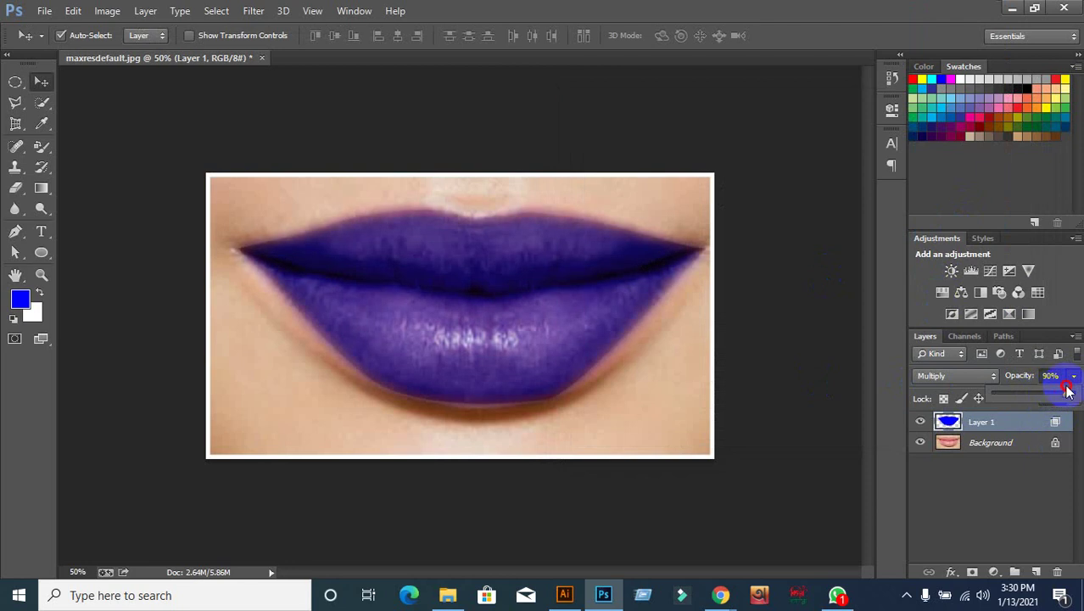
# Step: Refill Layer 1's lip shape with red and deselect
pyautogui.keyDown('ctrl'); pyautogui.click(948, 422); pyautogui.keyUp('ctrl')
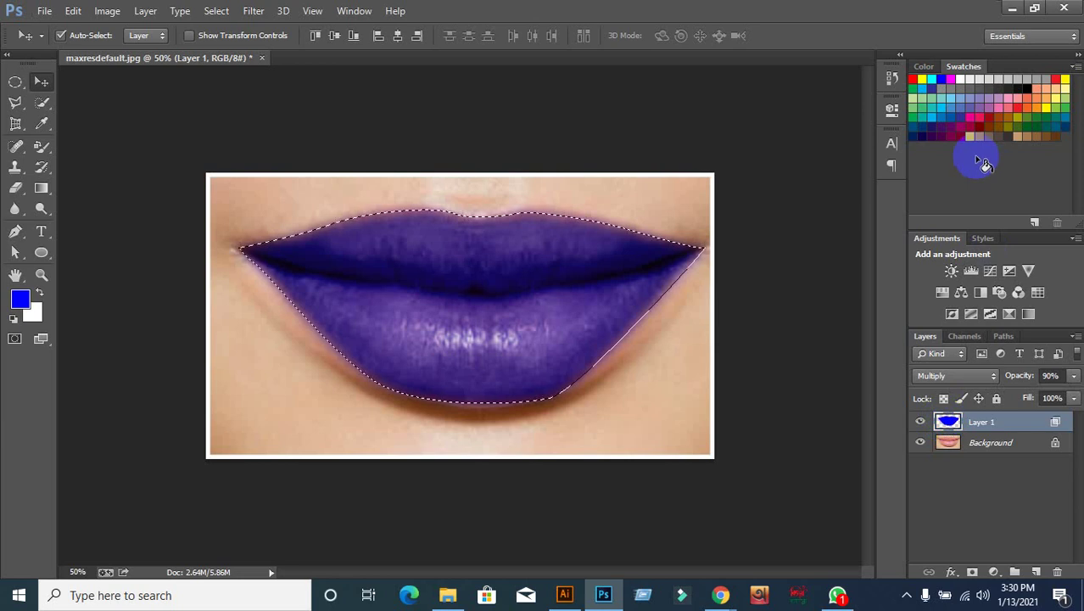
pyautogui.click(913, 79)
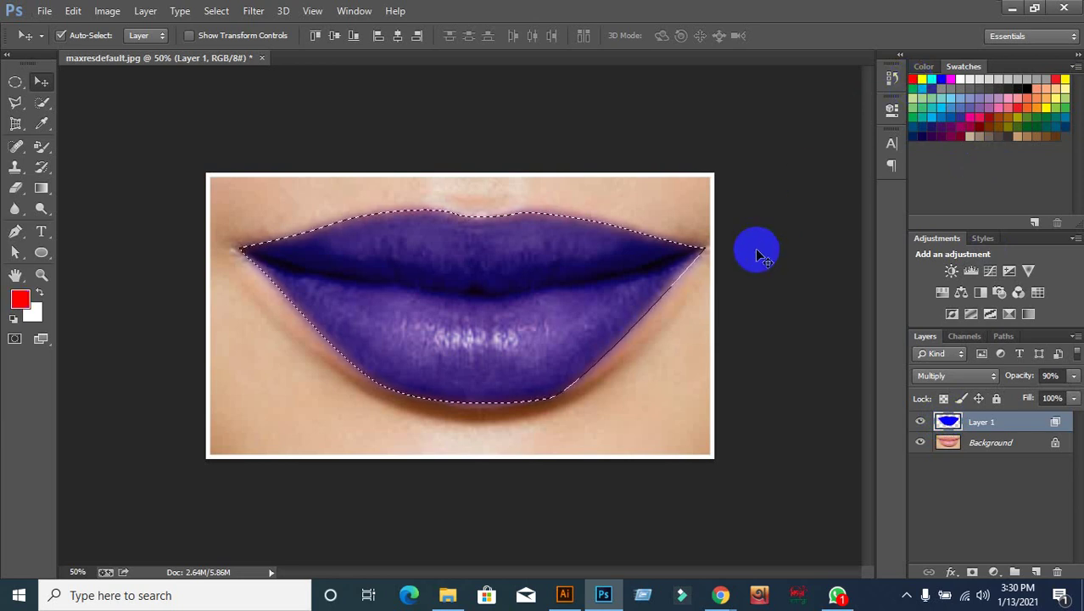
pyautogui.hotkey('alt', 'BackSpace')
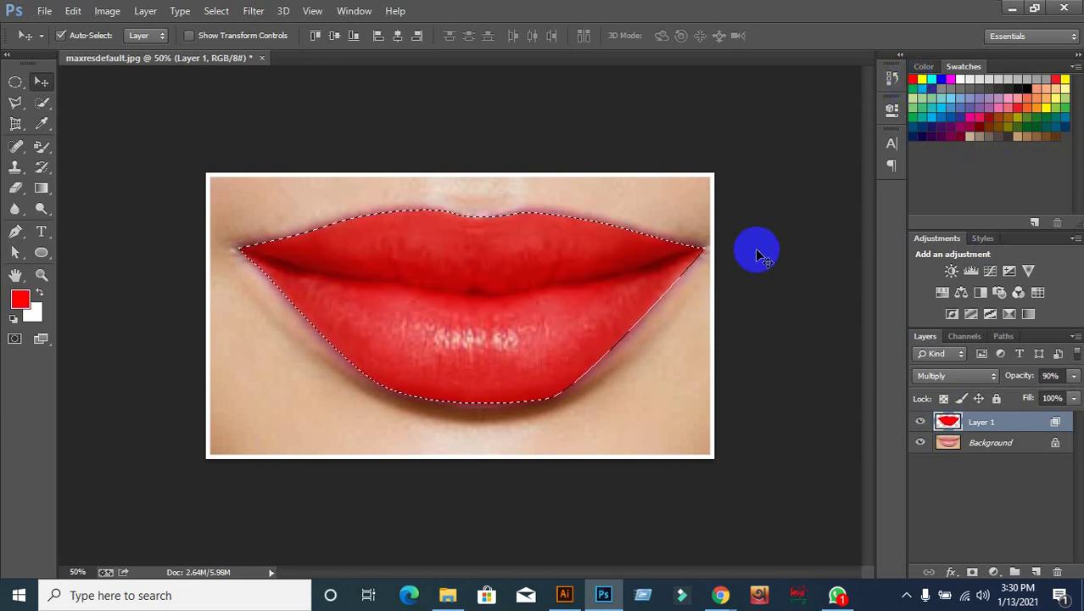
pyautogui.hotkey('ctrl', 'd')
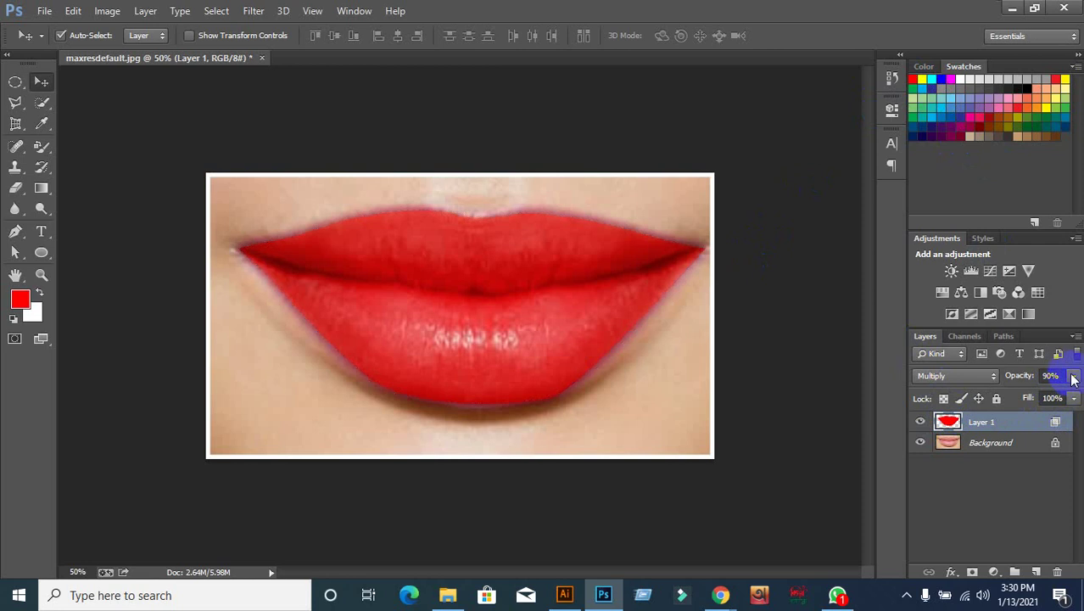
# Step: Preview lower opacities of the red lips, then return Layer 1 to 100%
pyautogui.click(1074, 376)
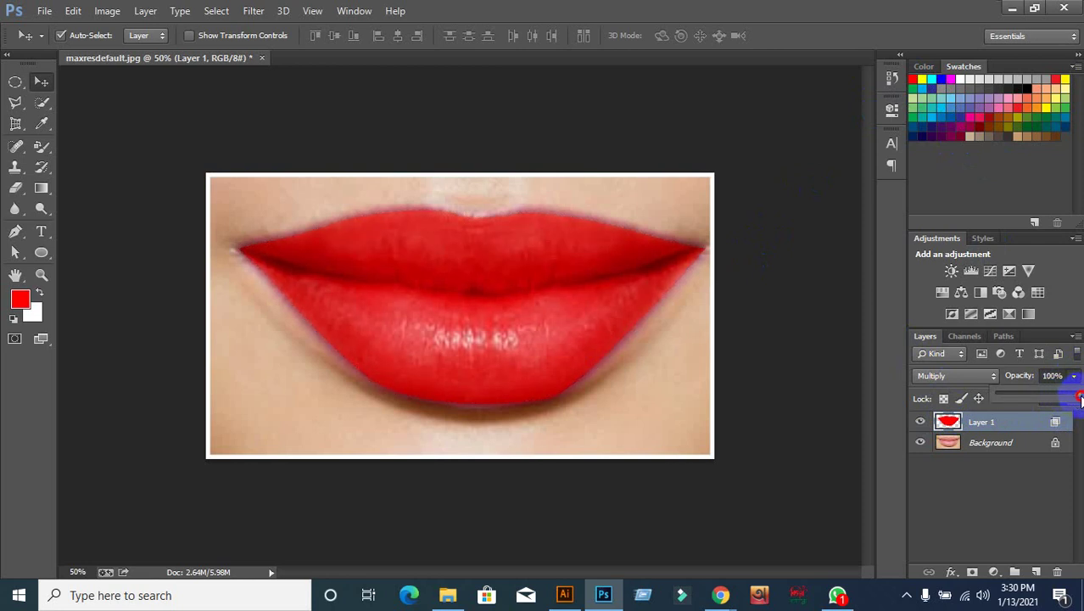
pyautogui.moveTo(1074, 399); pyautogui.dragTo(1079, 399)
pyautogui.moveTo(1077, 398); pyautogui.dragTo(1044, 399)
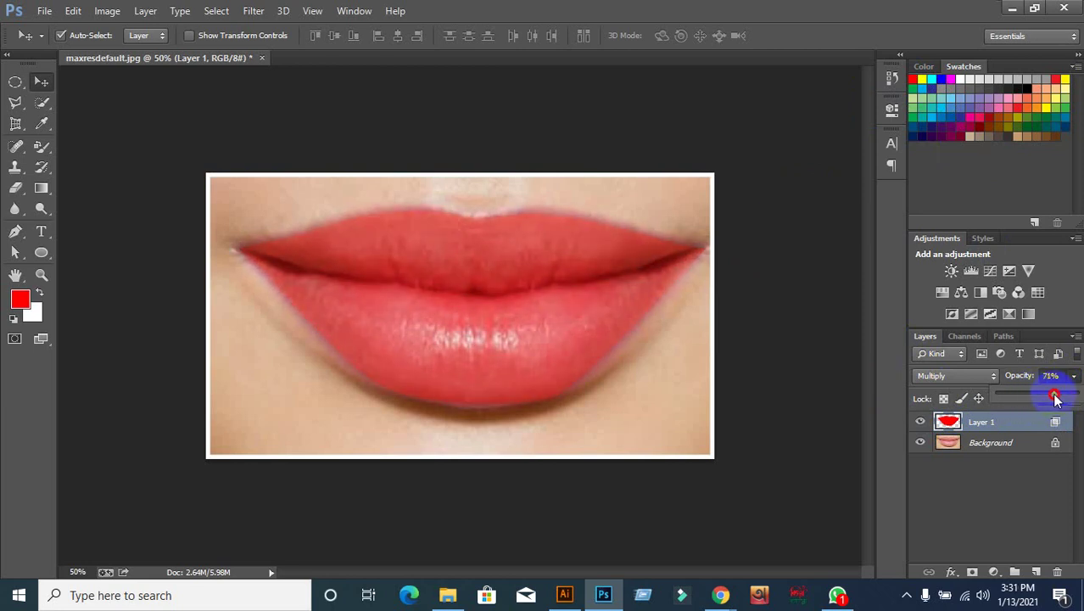
pyautogui.moveTo(1055, 399); pyautogui.dragTo(1079, 398)
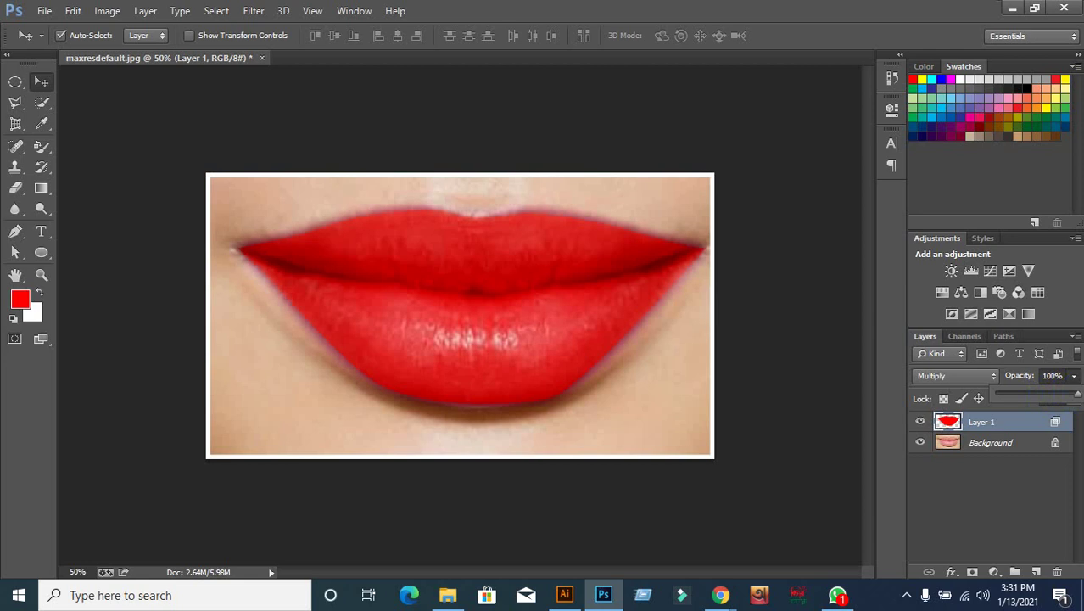
# Step: Delete Layer 1 and load the lip Work Path from the Paths panel as a selection
pyautogui.click(1059, 571)
pyautogui.click(496, 242)
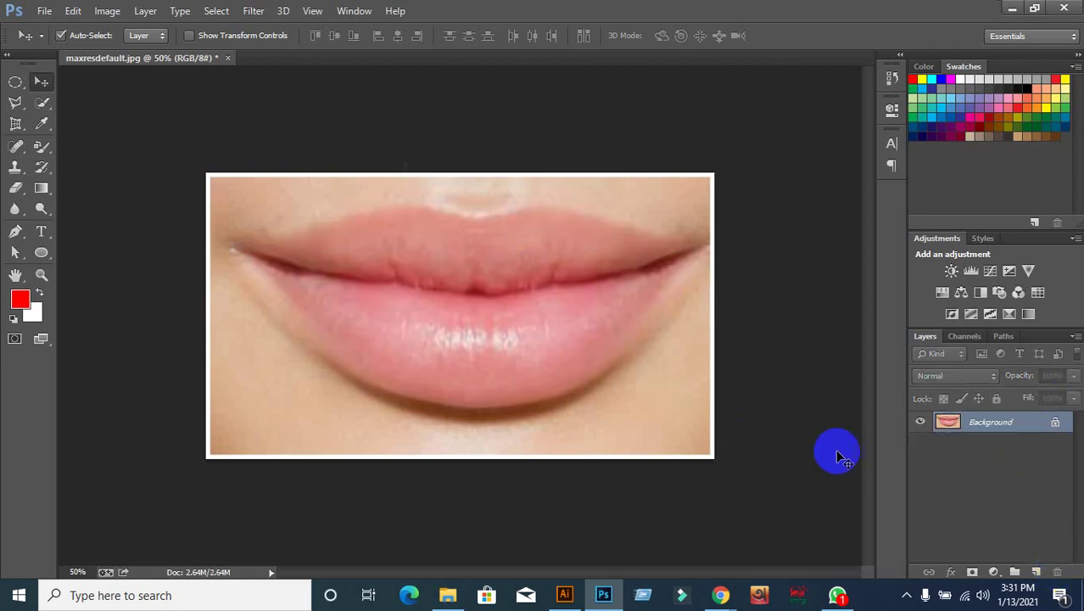
pyautogui.click(832, 358)
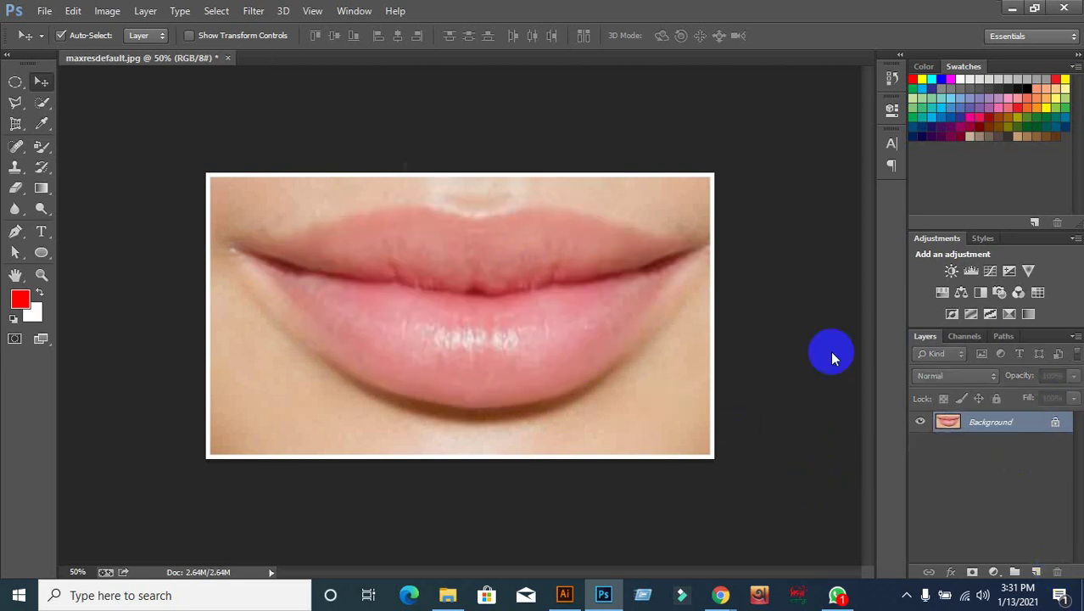
pyautogui.click(1002, 336)
pyautogui.click(924, 355)
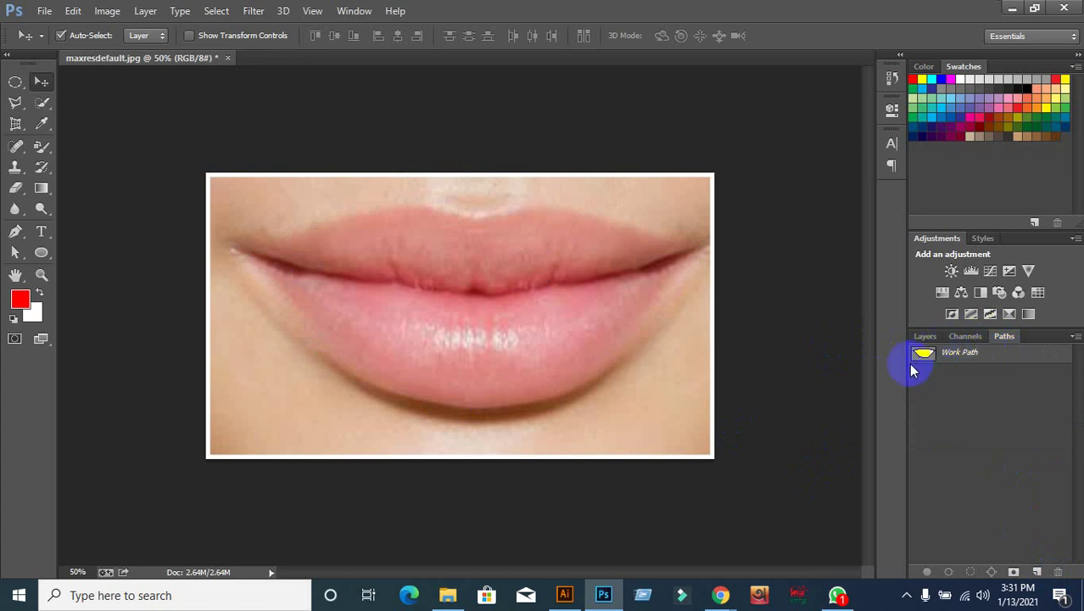
pyautogui.click(921, 353)
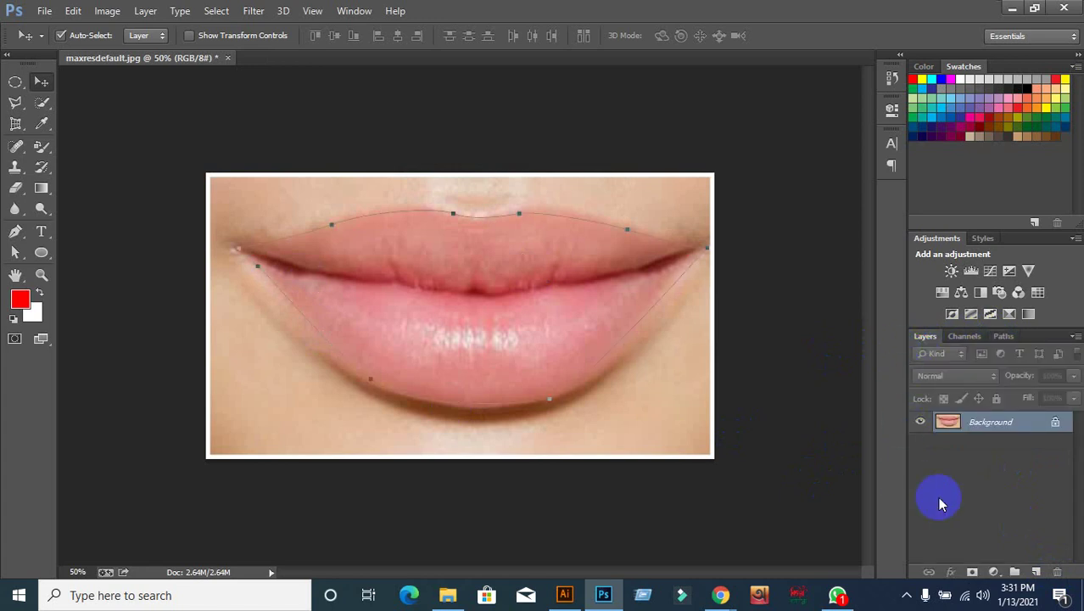
pyautogui.hotkey('ctrl', 'Return')
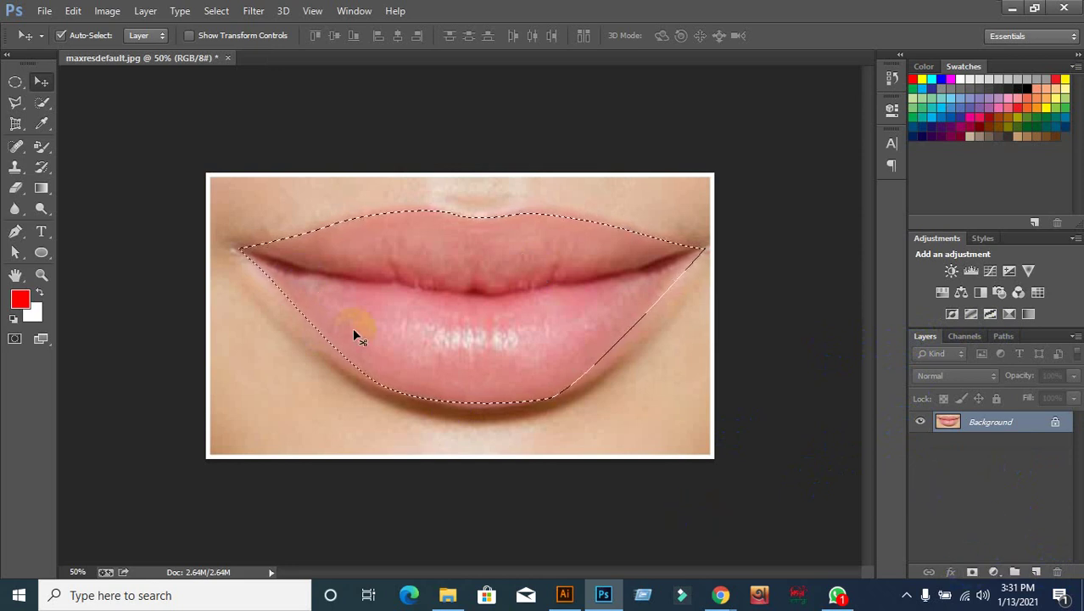
# Step: Brush red over the lips on the background with an enlarged brush, then undo the strokes
pyautogui.click(42, 101)
pyautogui.click(43, 148)
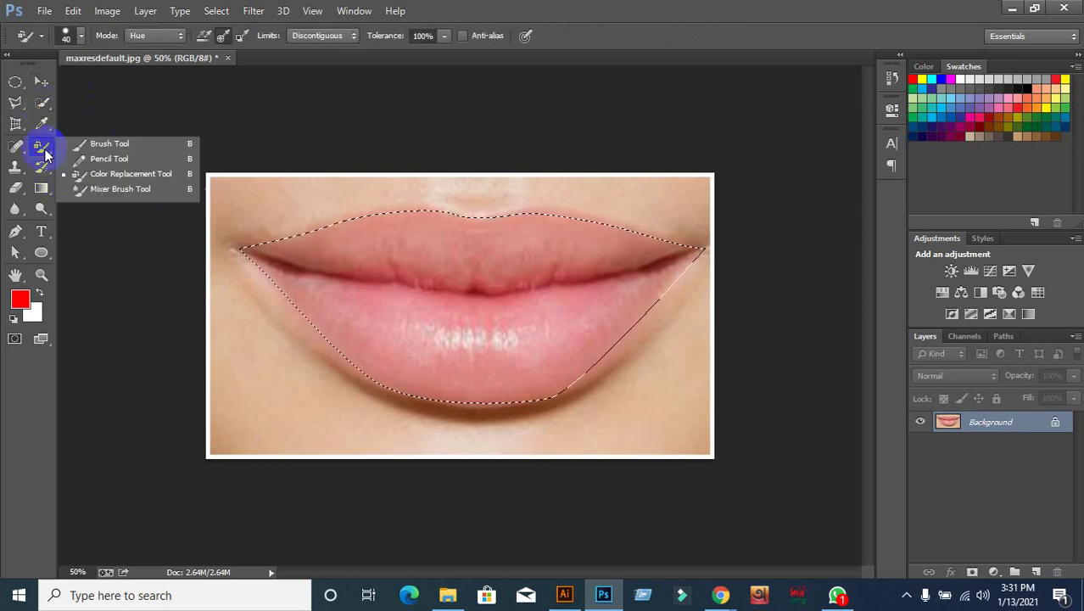
pyautogui.click(95, 144)
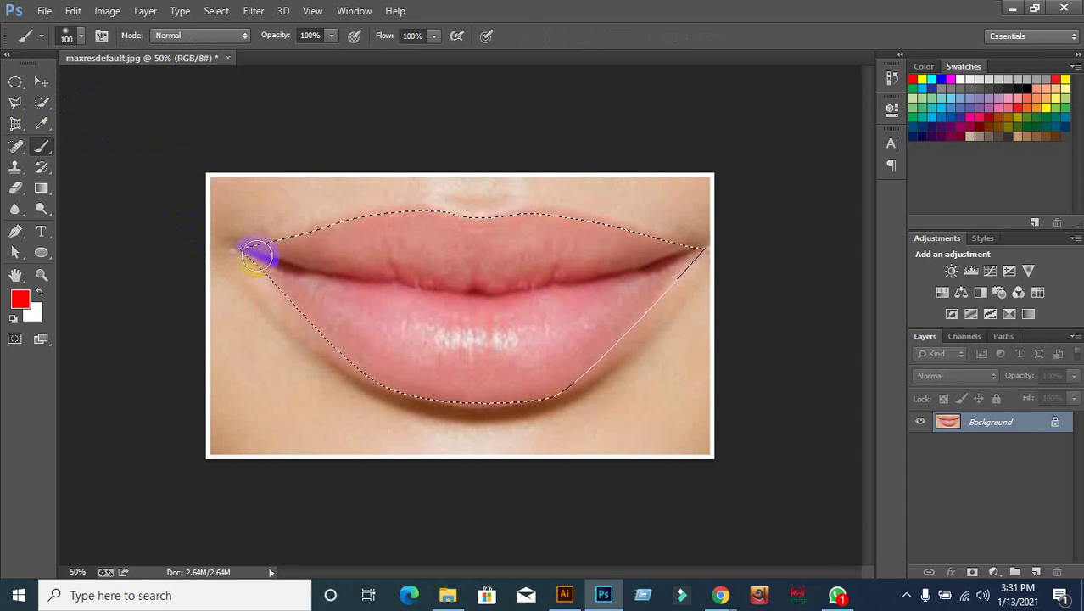
pyautogui.moveTo(244, 249)
pyautogui.mouseDown()
pyautogui.moveTo(477, 220)
pyautogui.moveTo(722, 244)
pyautogui.moveTo(554, 386)
pyautogui.moveTo(608, 321)
pyautogui.moveTo(556, 409)
pyautogui.moveTo(577, 242)
pyautogui.moveTo(502, 351)
pyautogui.moveTo(423, 366)
pyautogui.moveTo(258, 276)
pyautogui.moveTo(380, 283)
pyautogui.moveTo(368, 326)
pyautogui.mouseUp()
pyautogui.press(']')
pyautogui.moveTo(702, 226)
pyautogui.mouseDown()
pyautogui.moveTo(273, 235)
pyautogui.moveTo(468, 295)
pyautogui.moveTo(472, 354)
pyautogui.mouseUp()
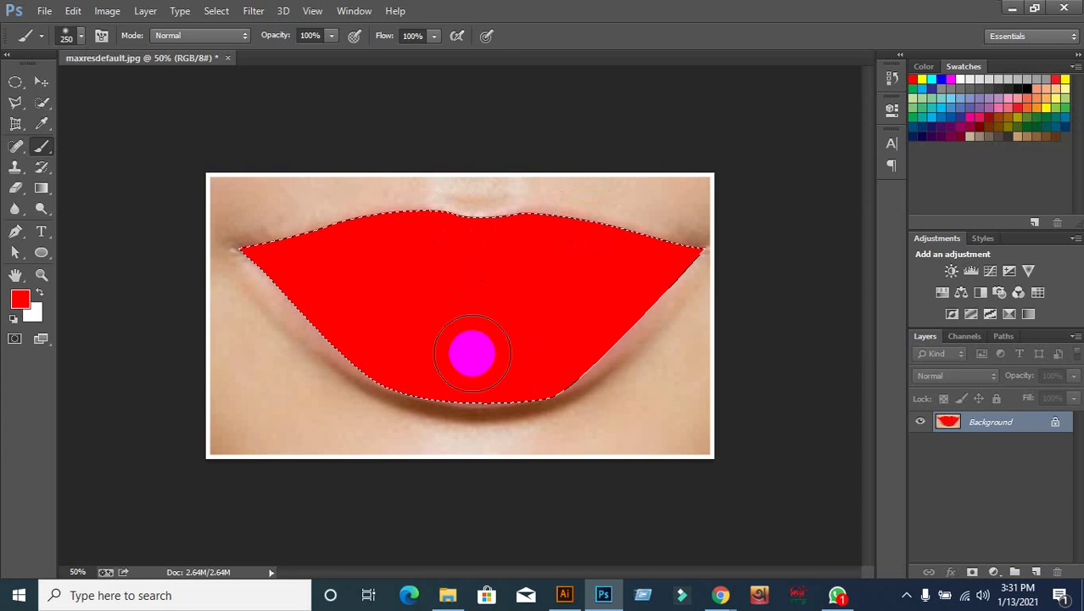
pyautogui.hotkey('ctrl', 'alt', 'z')
pyautogui.hotkey('ctrl', 'alt', 'z')
pyautogui.hotkey('ctrl', 'alt', 'z')
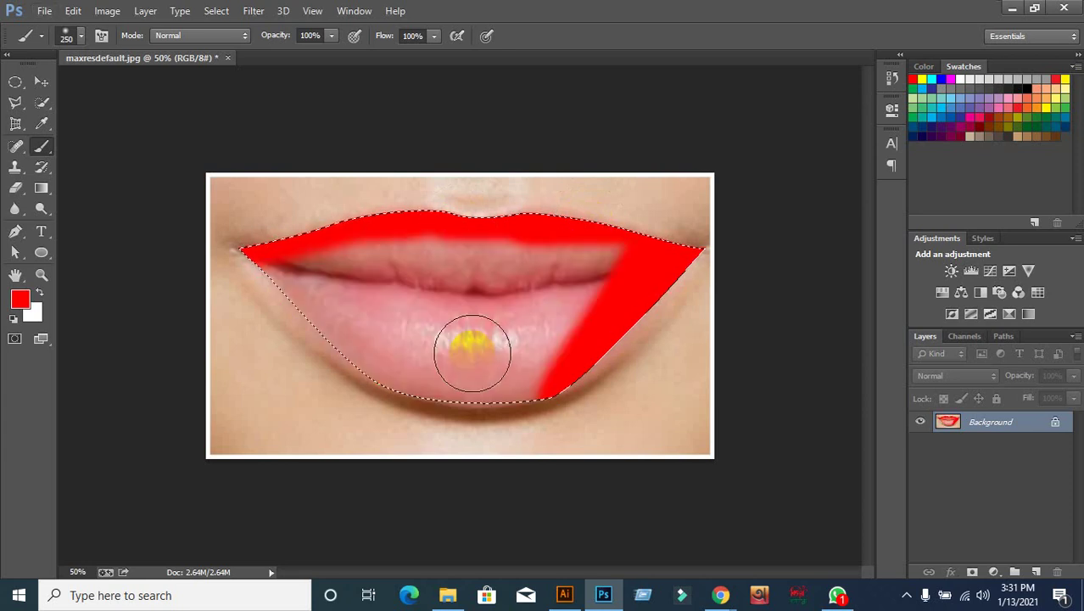
pyautogui.hotkey('ctrl', 'alt', 'z')
pyautogui.hotkey('ctrl', 'alt', 'z')
pyautogui.hotkey('ctrl', 'alt', 'z')
pyautogui.hotkey('ctrl', 'alt', 'z')
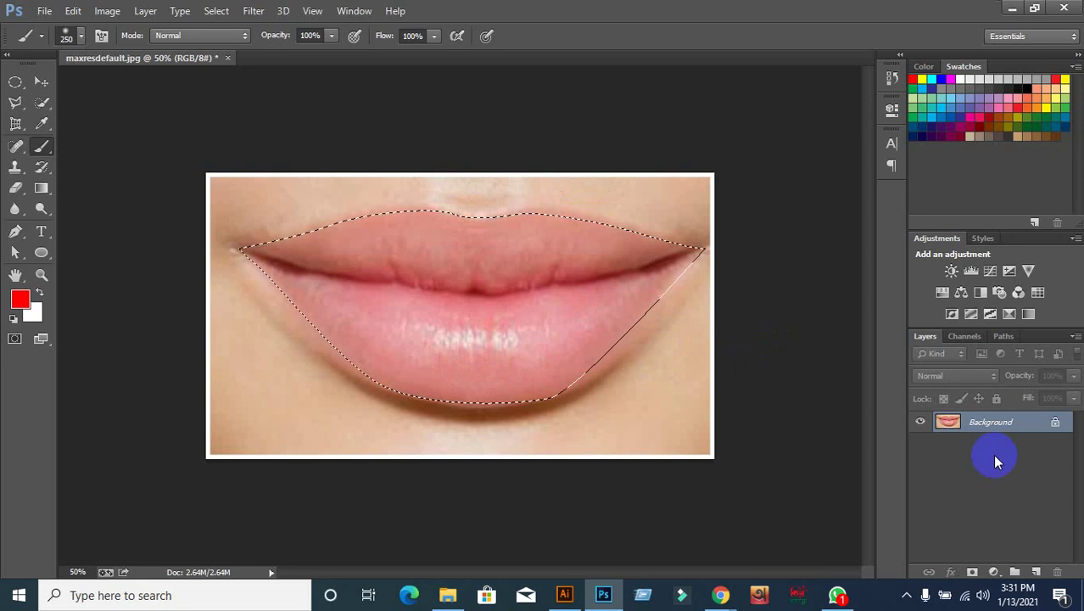
# Step: Add a new empty layer and brush red across the upper lip
pyautogui.click(1039, 572)
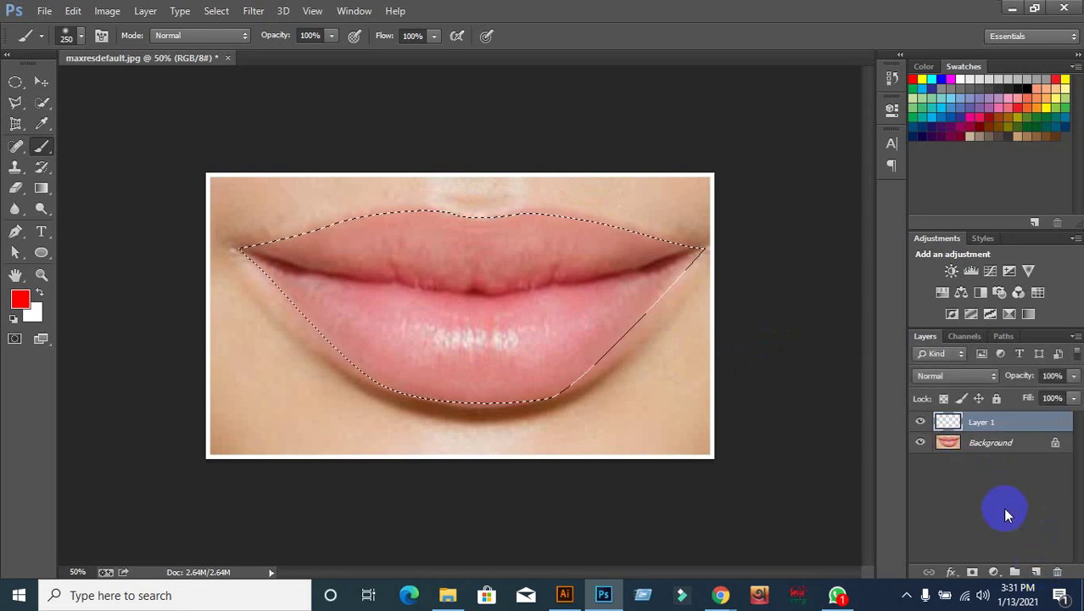
pyautogui.click(275, 260)
pyautogui.moveTo(275, 260)
pyautogui.mouseDown()
pyautogui.moveTo(624, 267)
pyautogui.moveTo(615, 310)
pyautogui.mouseUp()
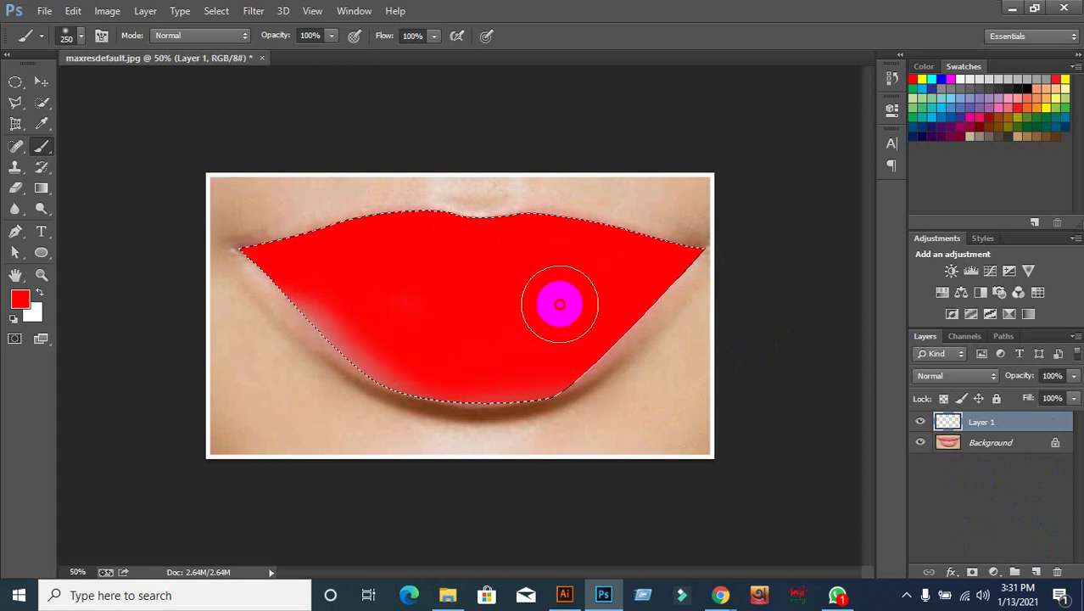
# Step: Finish painting the lower lip red, set the layer to Multiply, and deselect
pyautogui.moveTo(615, 310); pyautogui.dragTo(242, 303)
pyautogui.click(600, 300)
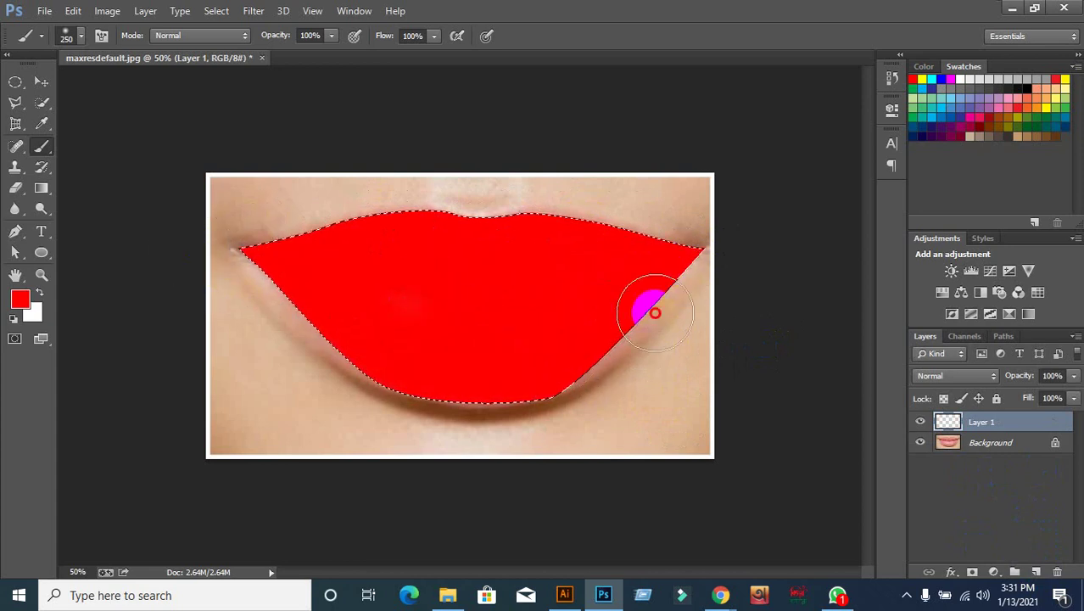
pyautogui.moveTo(600, 301)
pyautogui.mouseDown()
pyautogui.moveTo(689, 321)
pyautogui.moveTo(613, 303)
pyautogui.moveTo(242, 290)
pyautogui.moveTo(363, 295)
pyautogui.moveTo(548, 365)
pyautogui.moveTo(500, 370)
pyautogui.mouseUp()
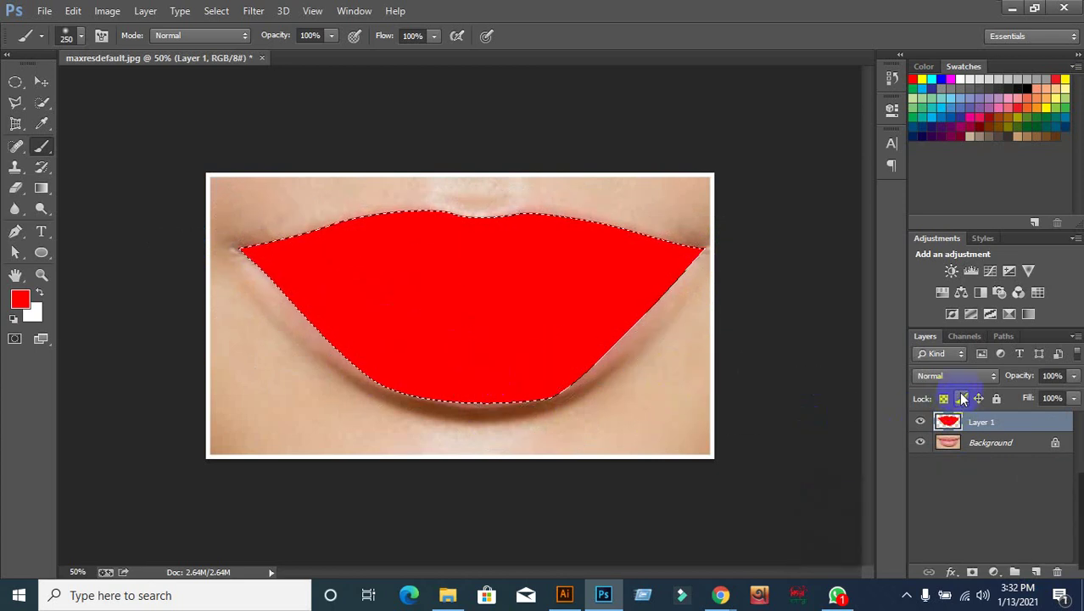
pyautogui.moveTo(983, 378); pyautogui.dragTo(933, 61)
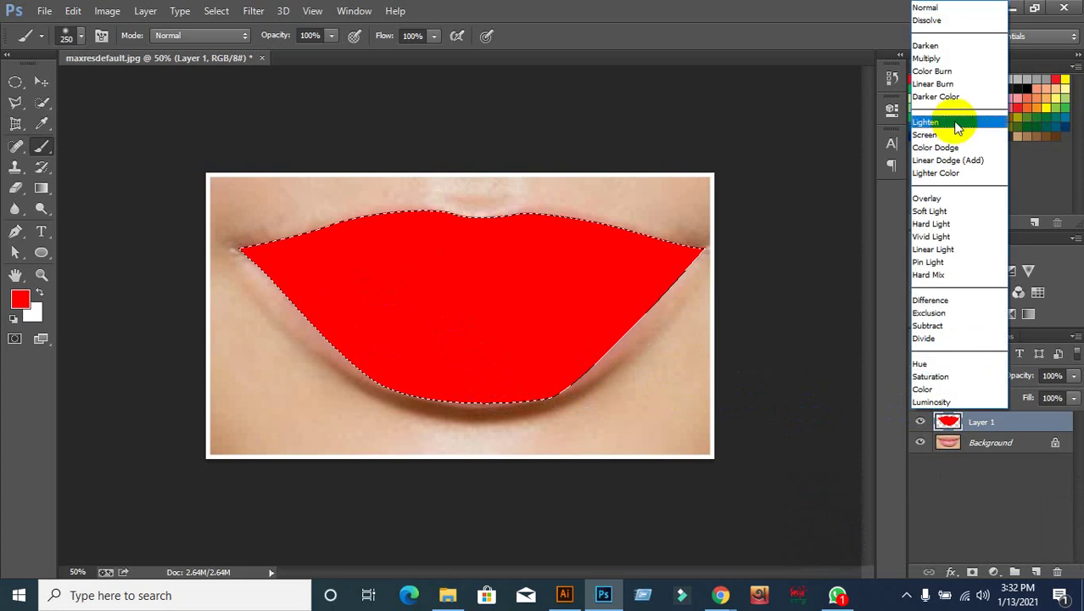
pyautogui.click(933, 61)
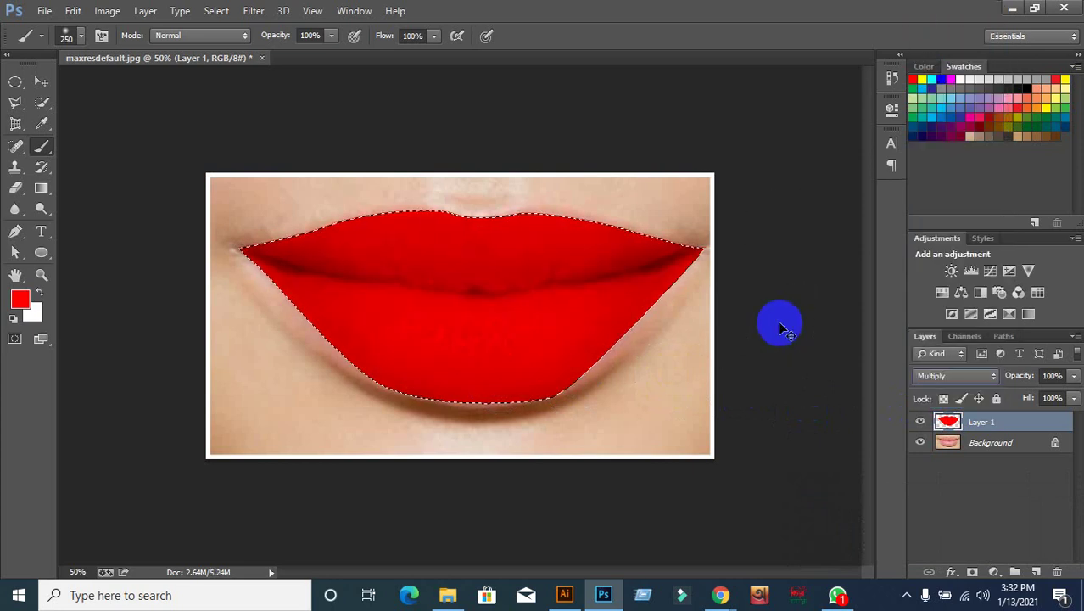
pyautogui.hotkey('ctrl', 'd')
# Step: Split Layer 1's Blend If underlying range to 127/255 and apply
pyautogui.click(1051, 429)
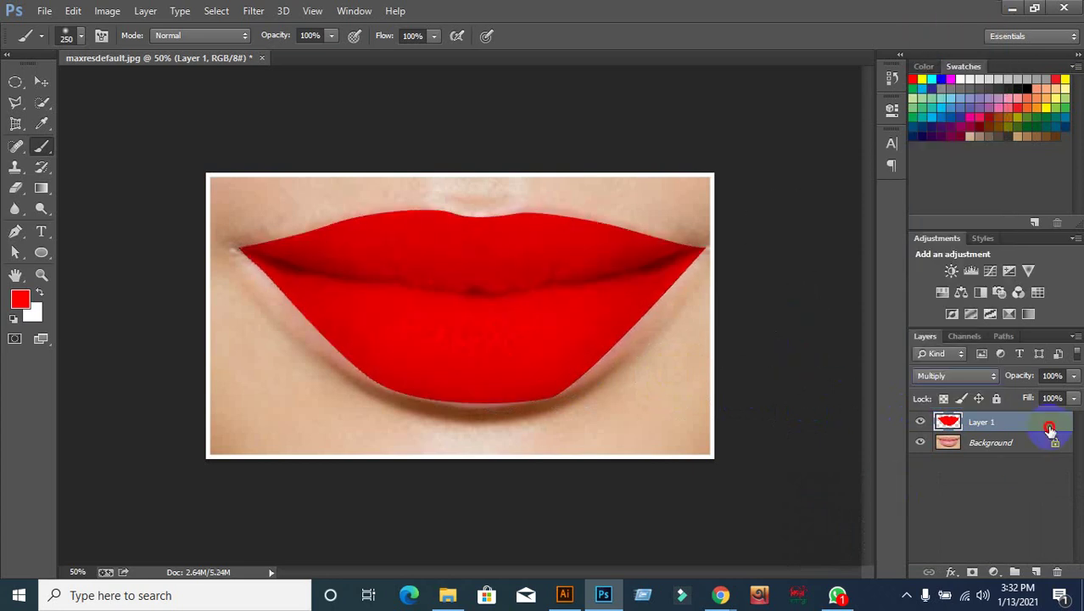
pyautogui.doubleClick(1050, 430)
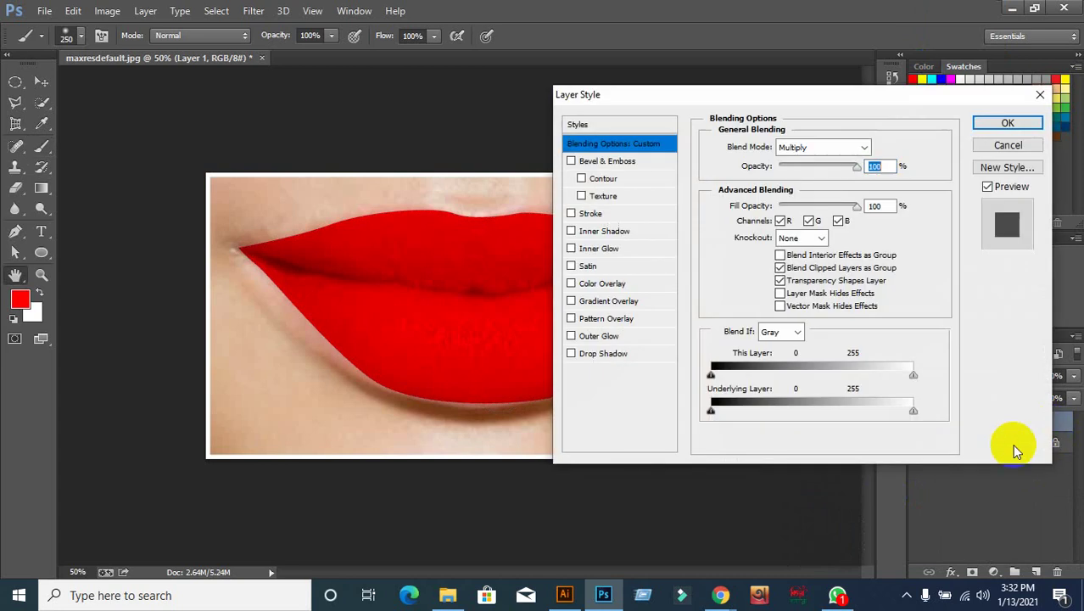
pyautogui.moveTo(913, 413)
pyautogui.mouseDown()
pyautogui.moveTo(807, 419)
pyautogui.moveTo(928, 417)
pyautogui.mouseUp()
pyautogui.press('alt')
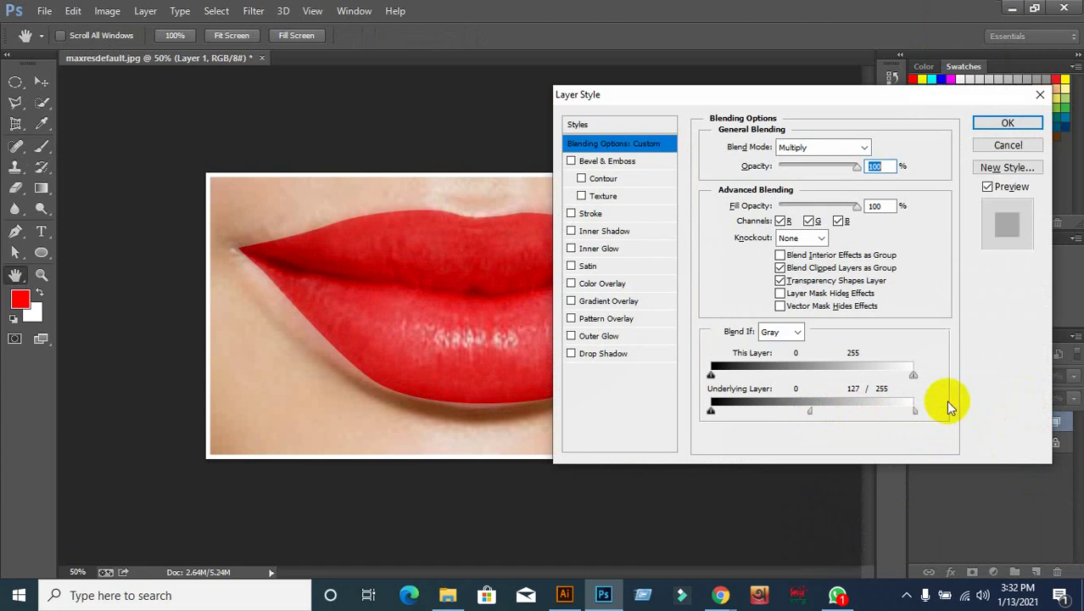
pyautogui.click(1008, 125)
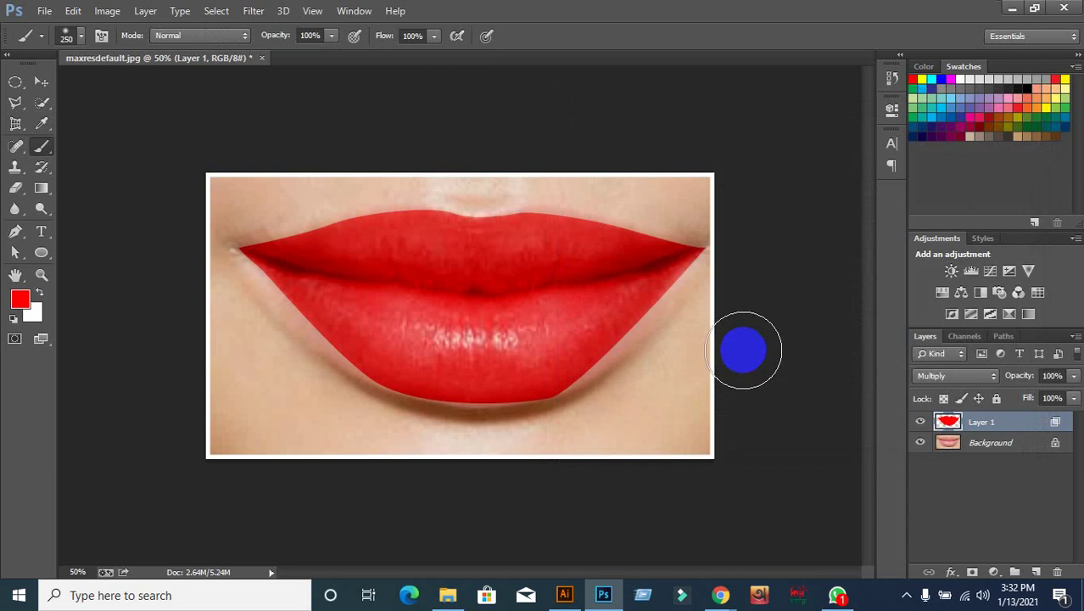
# Step: Undo back to the empty new Layer 1 with the lip selection active
pyautogui.hotkey('ctrl', 'z')
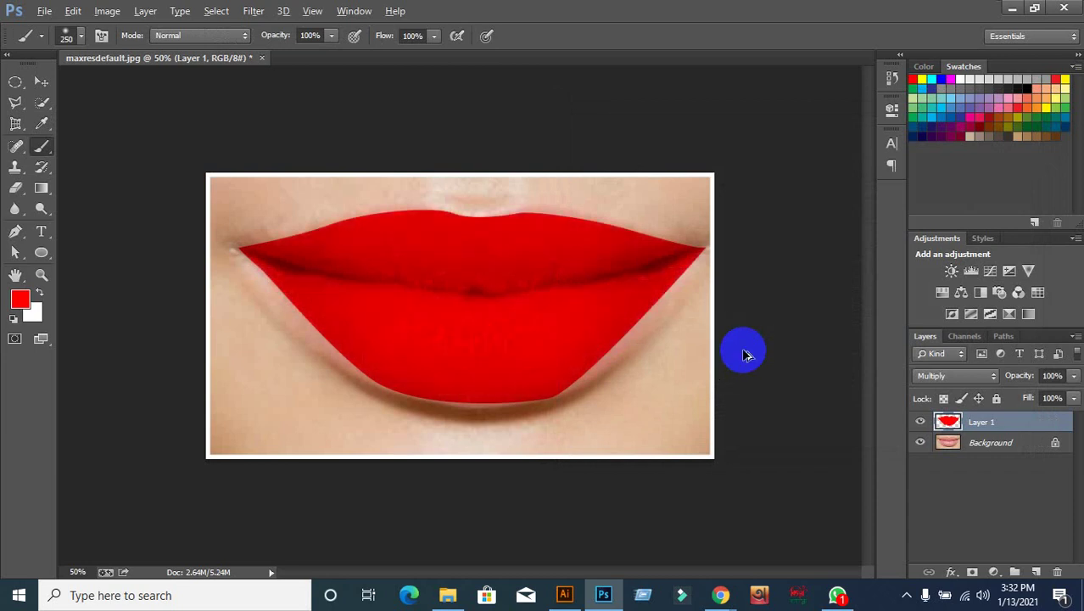
pyautogui.hotkey('ctrl', 'alt', 'z')
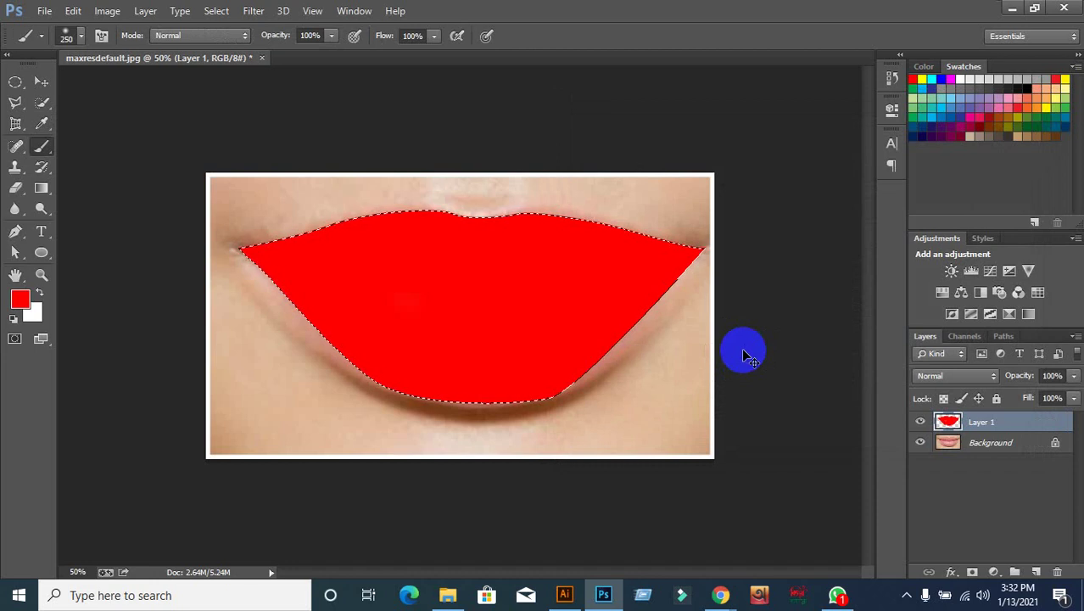
pyautogui.click(744, 355)
pyautogui.hotkey('ctrl', 'alt', 'z')
pyautogui.hotkey('ctrl', 'alt', 'z')
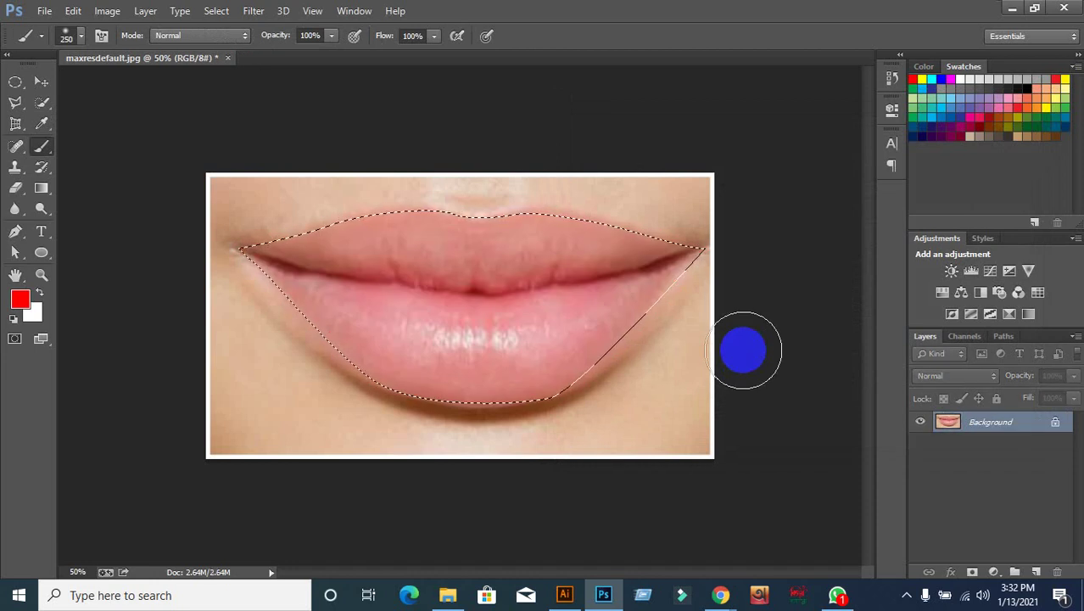
pyautogui.hotkey('ctrl', 'shift', 'z')
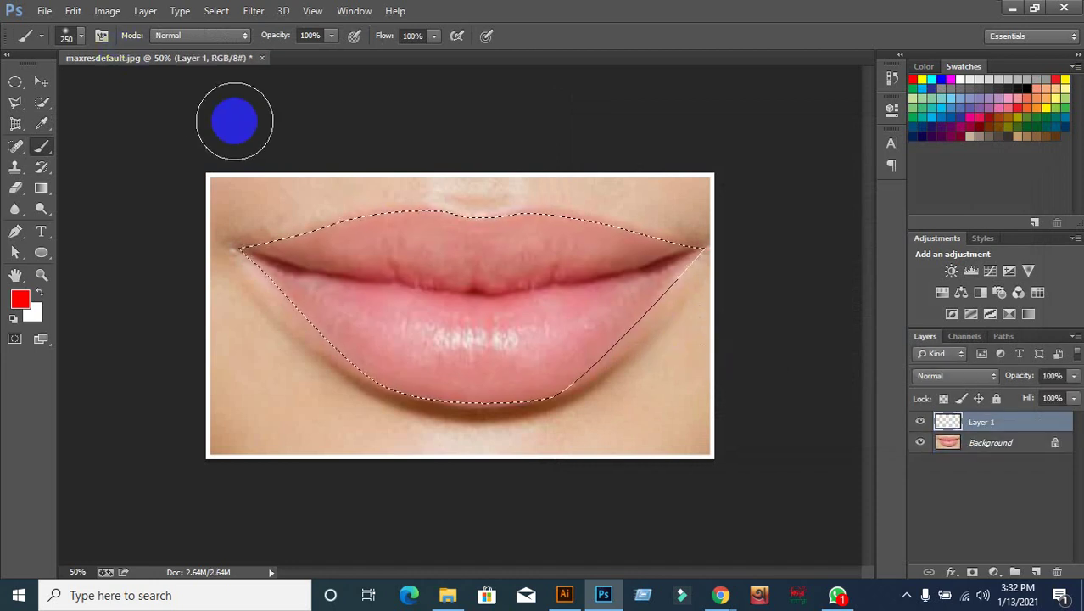
# Step: Feather the lip selection by 20 pixels
pyautogui.hotkey('shift', 'F6')
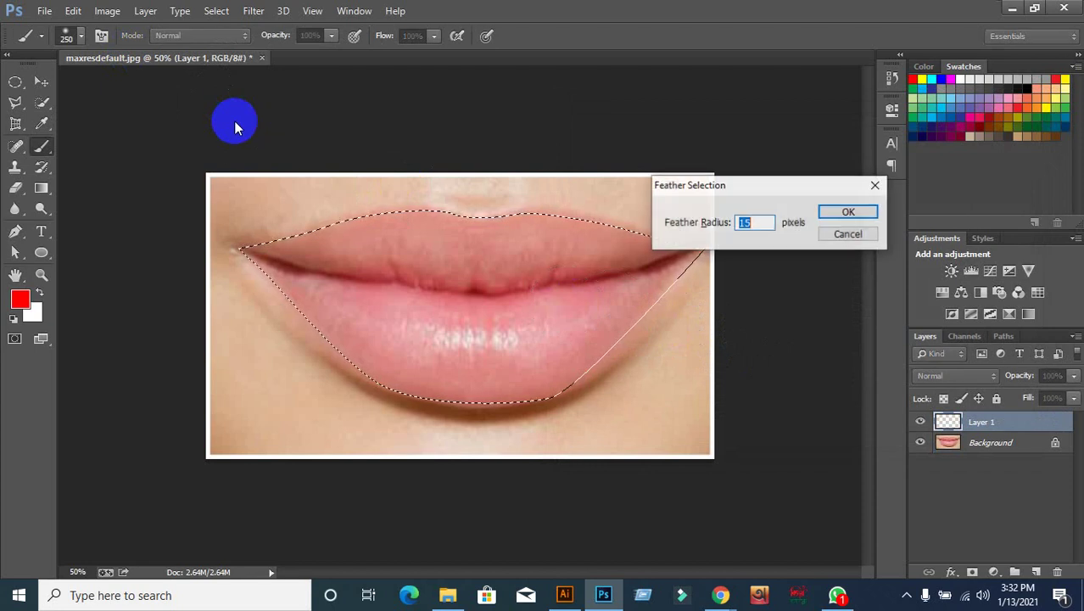
pyautogui.write('20')
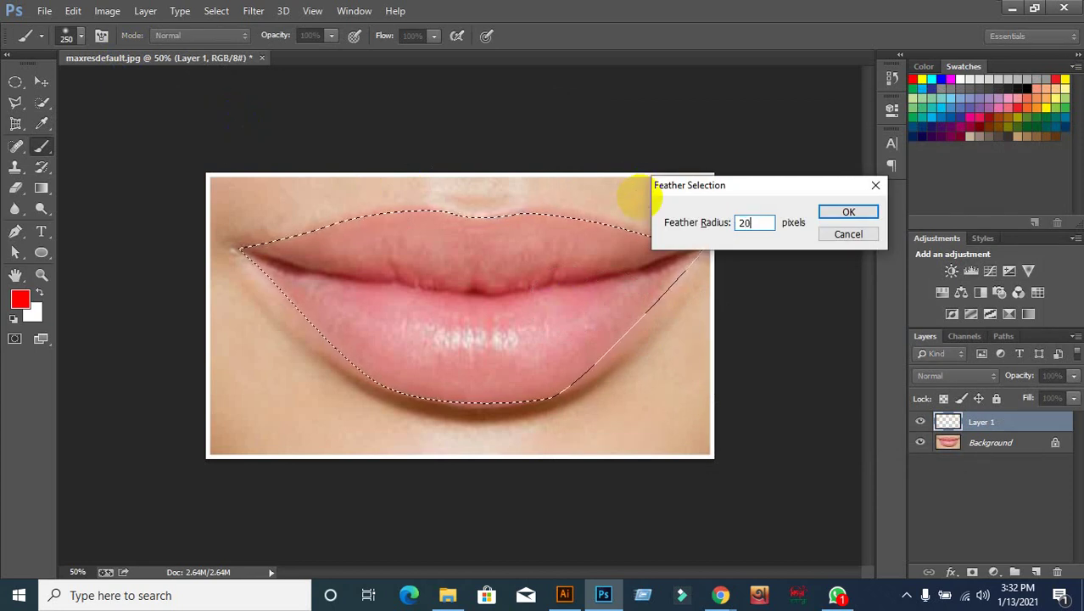
pyautogui.press('Return')
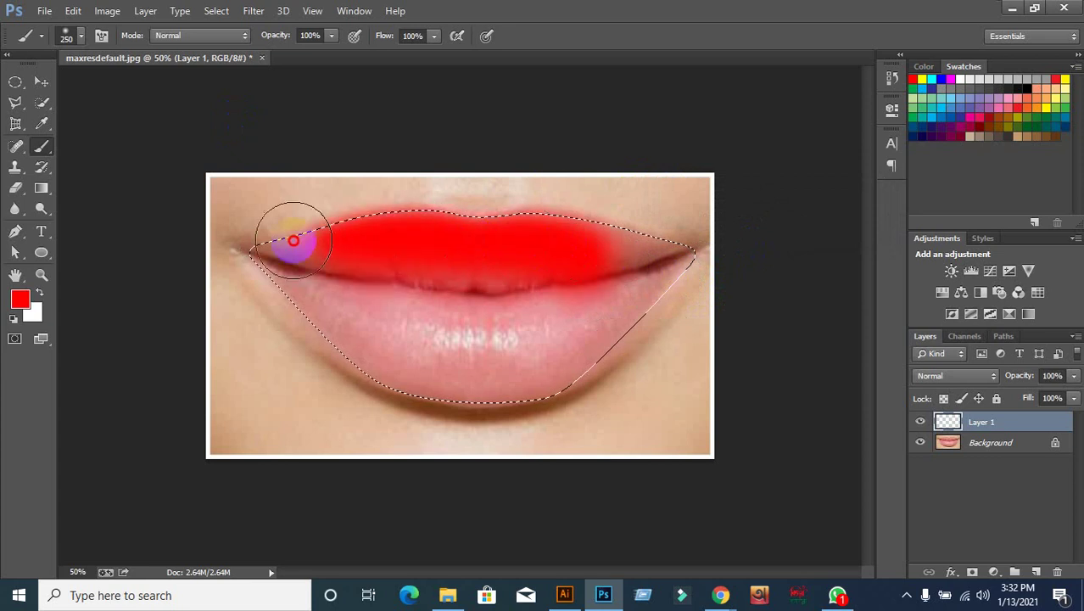
# Step: Finish painting both lips red on Layer 1 and set its blend mode to Multiply
pyautogui.moveTo(610, 269); pyautogui.dragTo(206, 262)
pyautogui.click(442, 343)
pyautogui.moveTo(442, 343)
pyautogui.mouseDown()
pyautogui.moveTo(283, 296)
pyautogui.moveTo(557, 383)
pyautogui.moveTo(446, 315)
pyautogui.moveTo(632, 285)
pyautogui.mouseUp()
pyautogui.moveTo(702, 306); pyautogui.dragTo(333, 380)
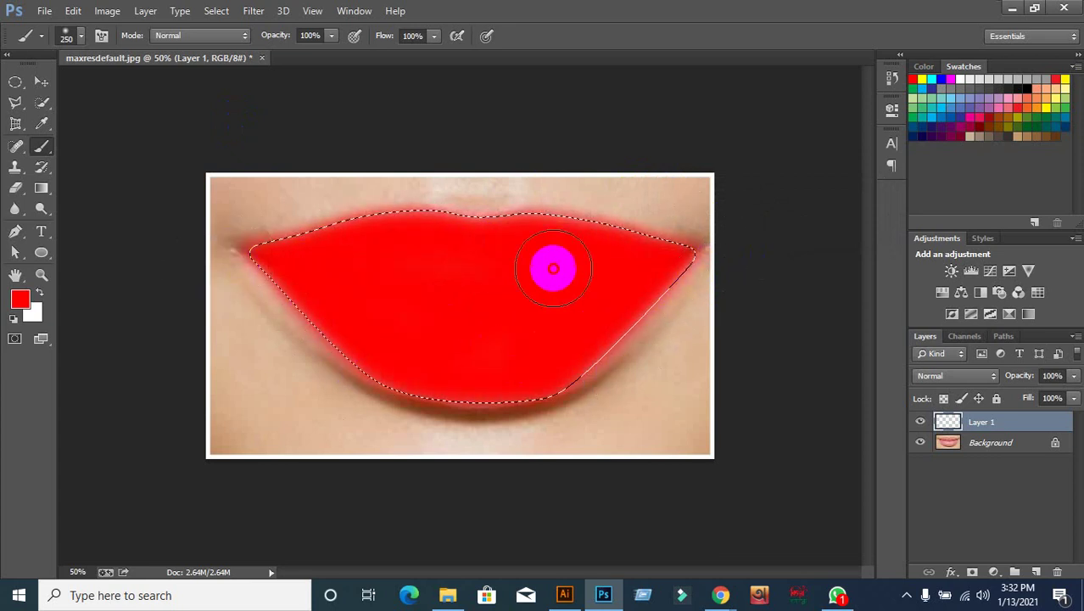
pyautogui.click(558, 249)
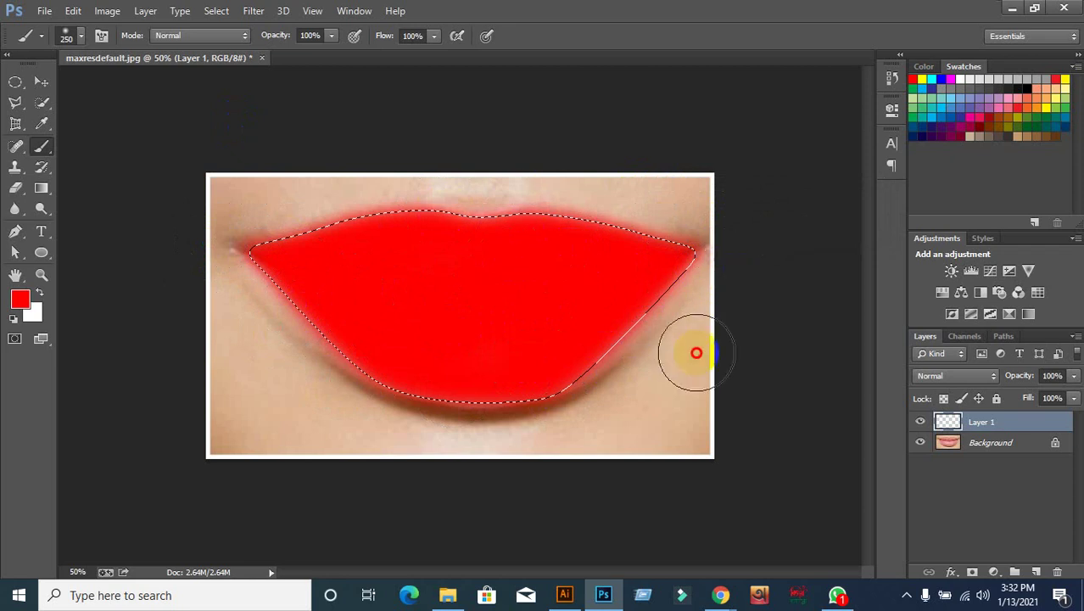
pyautogui.moveTo(695, 354); pyautogui.dragTo(514, 363)
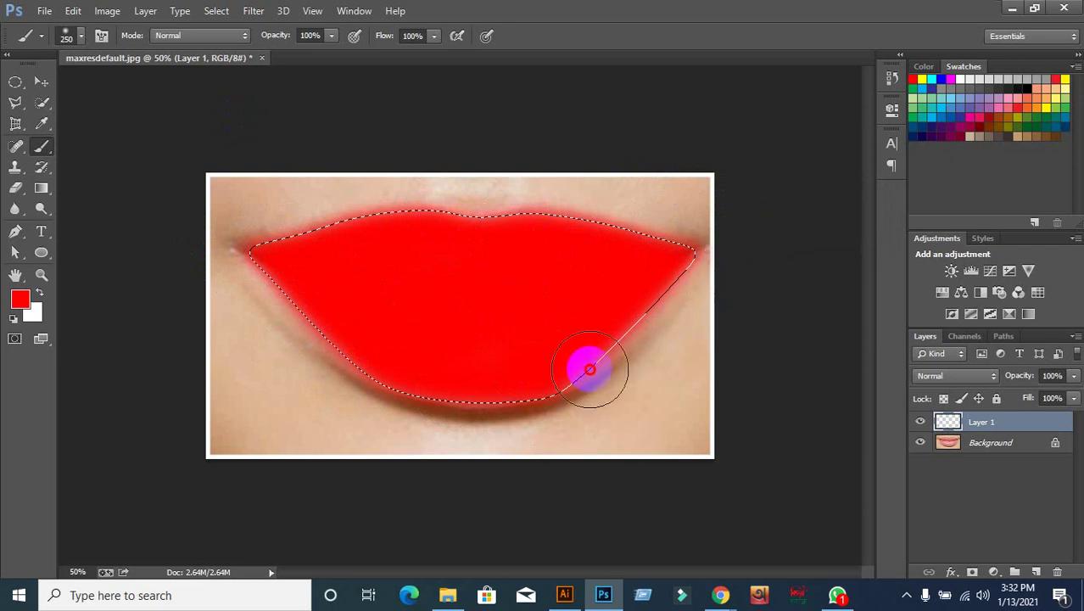
pyautogui.click(984, 379)
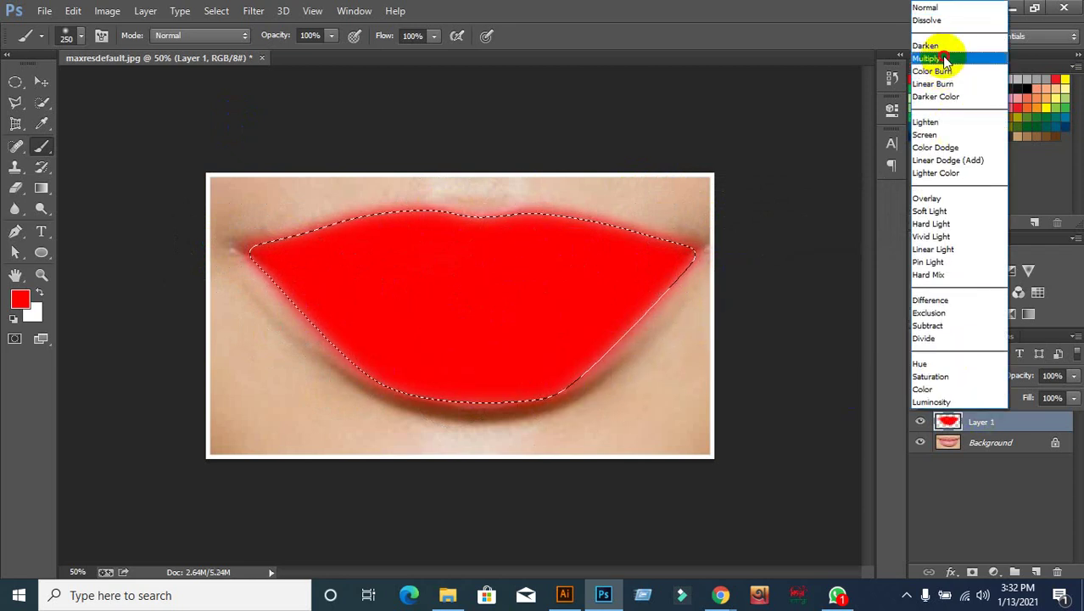
pyautogui.click(933, 58)
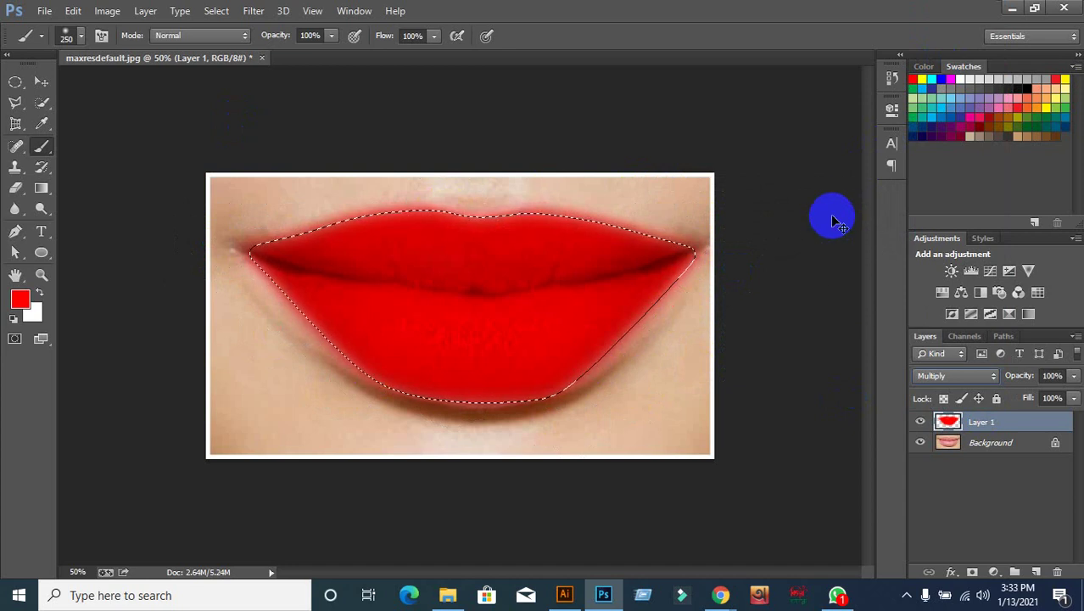
# Step: Deselect, then set Layer 1's Blend If underlying-layer white slider to 130
pyautogui.click(42, 82)
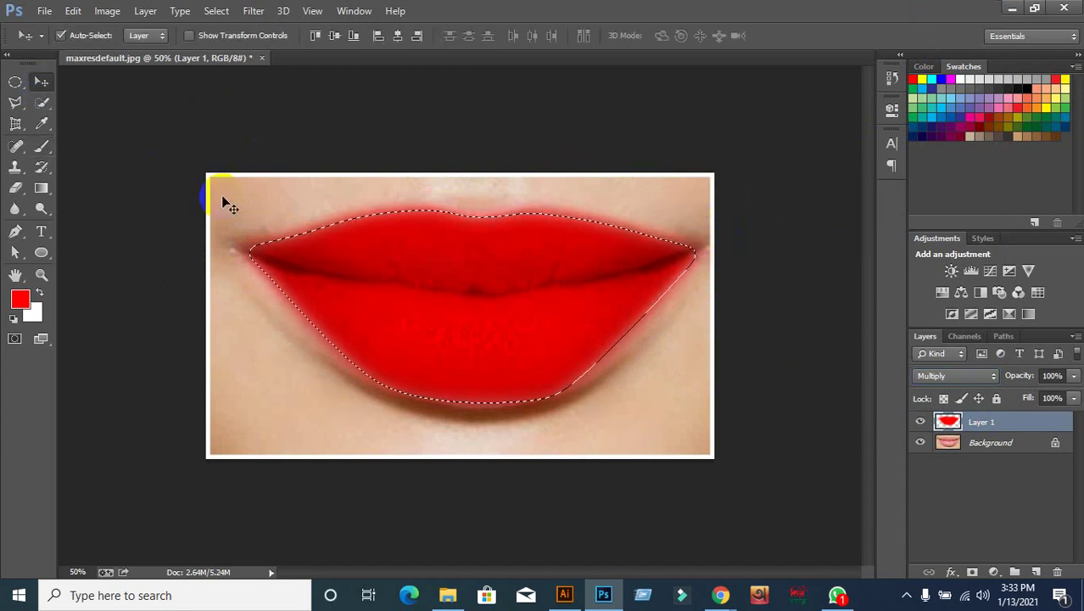
pyautogui.hotkey('ctrl', 'd')
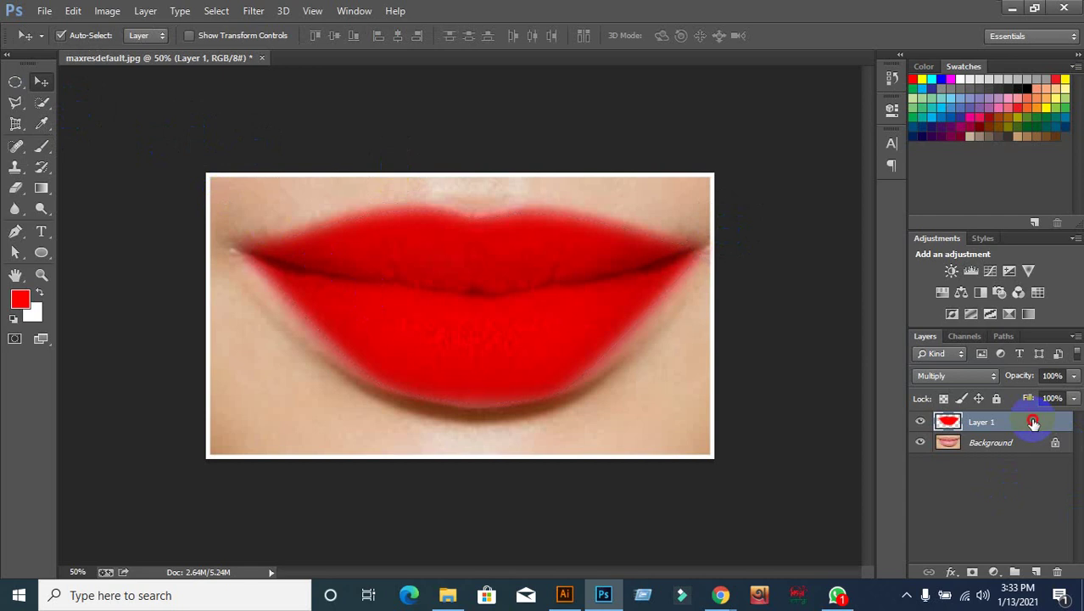
pyautogui.doubleClick(1034, 423)
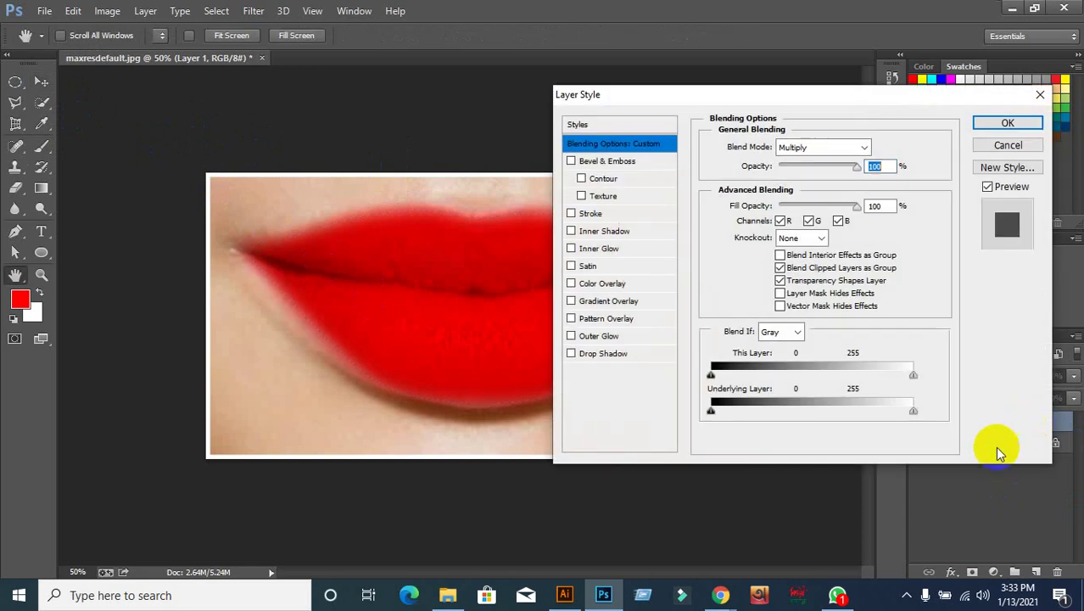
pyautogui.moveTo(910, 411)
pyautogui.mouseDown()
pyautogui.moveTo(815, 414)
pyautogui.moveTo(915, 413)
pyautogui.mouseUp()
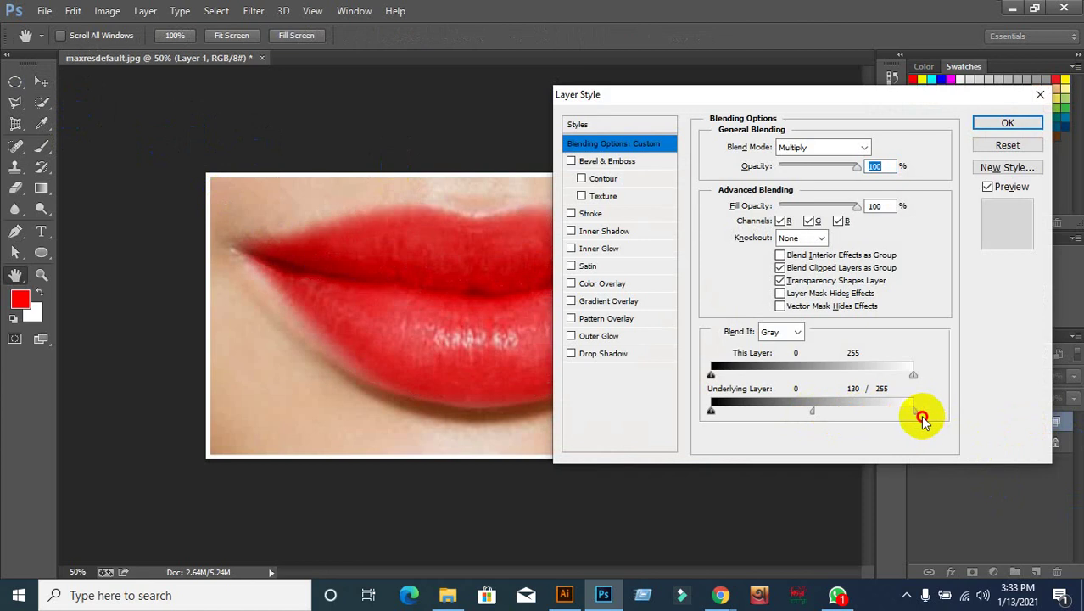
pyautogui.click(1001, 122)
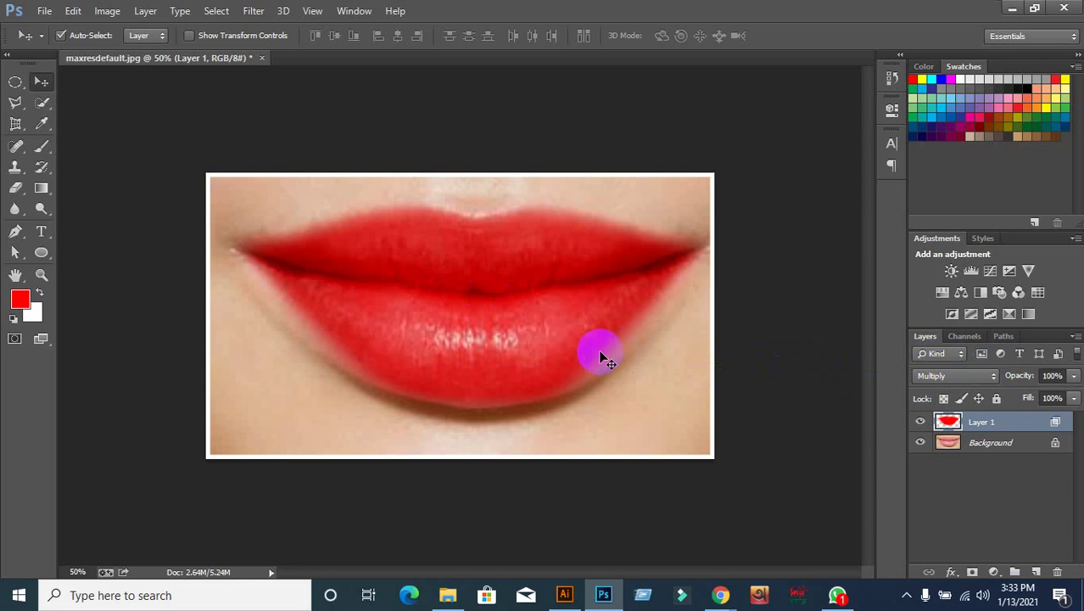
# Step: Load the lip selection and test fills of blue, pale yellow, dark magenta, then dark navy
pyautogui.keyDown('ctrl'); pyautogui.click(948, 424); pyautogui.keyUp('ctrl')
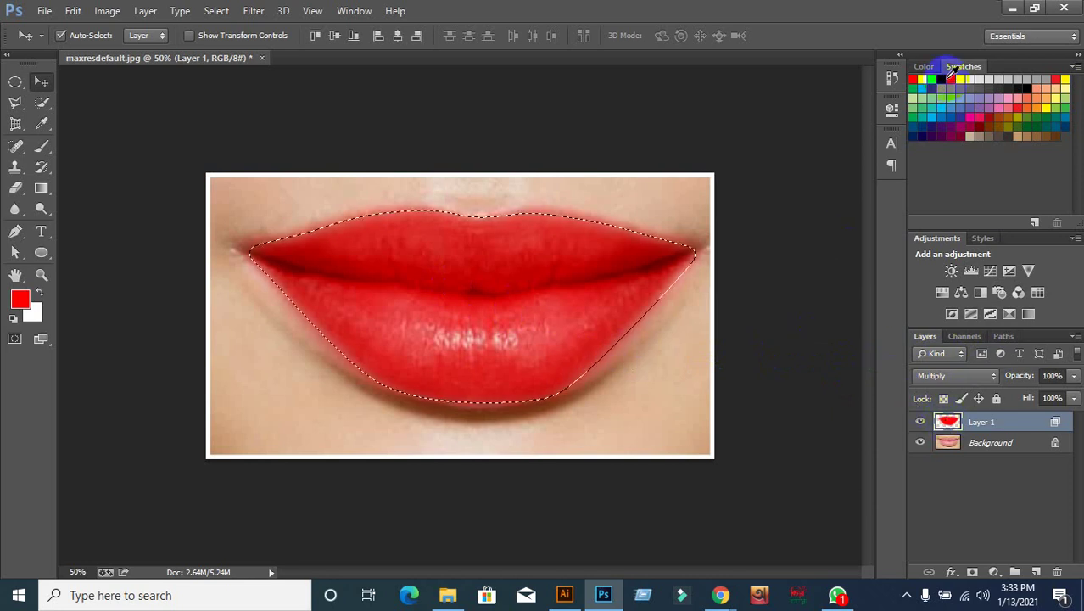
pyautogui.click(950, 78)
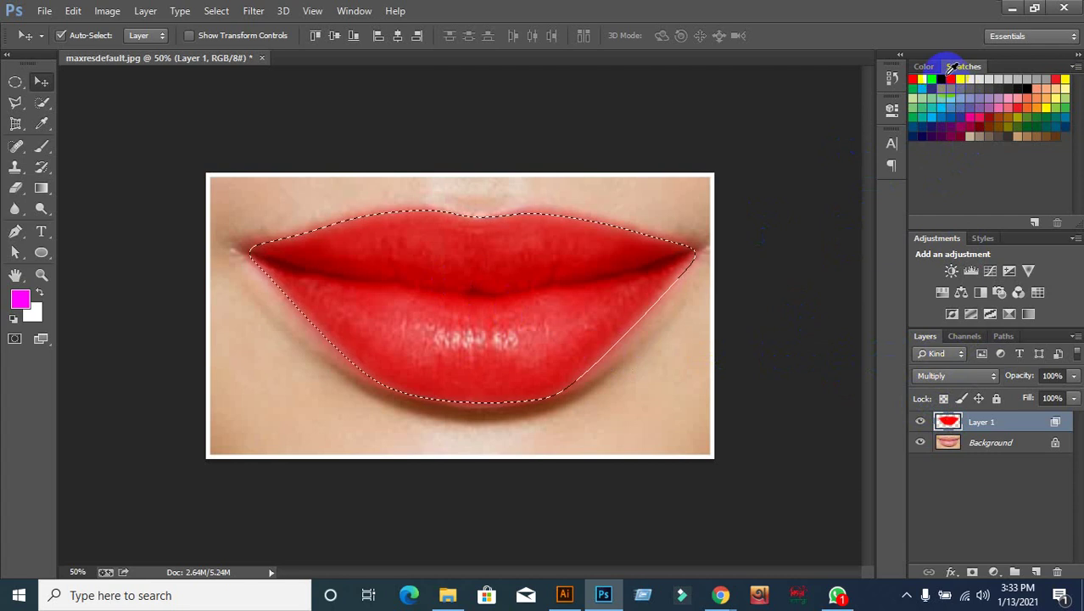
pyautogui.click(942, 79)
pyautogui.hotkey('alt', 'BackSpace')
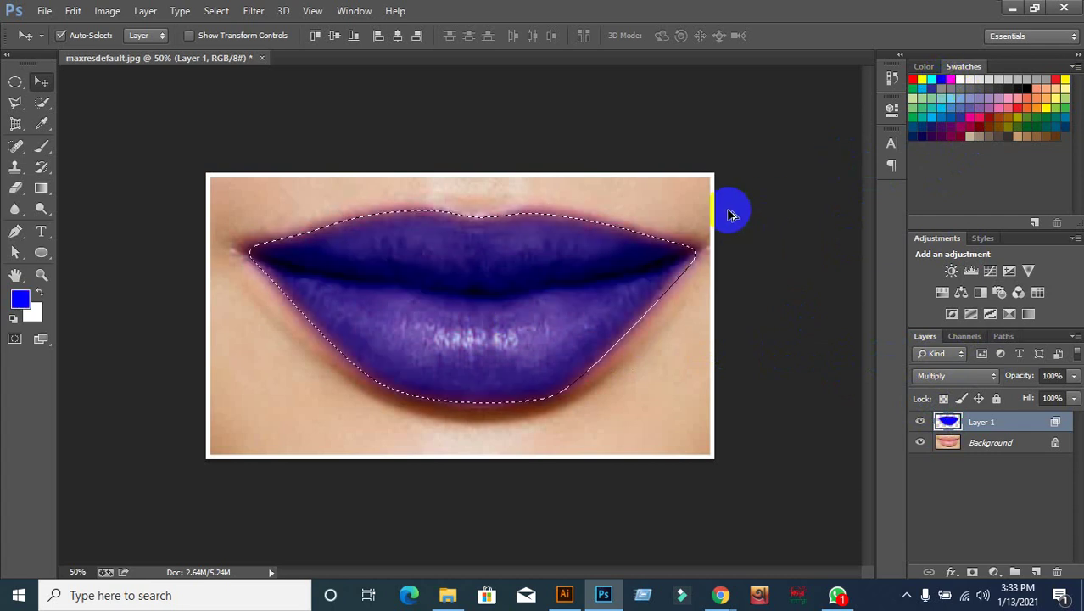
pyautogui.click(1057, 89)
pyautogui.hotkey('alt', 'BackSpace')
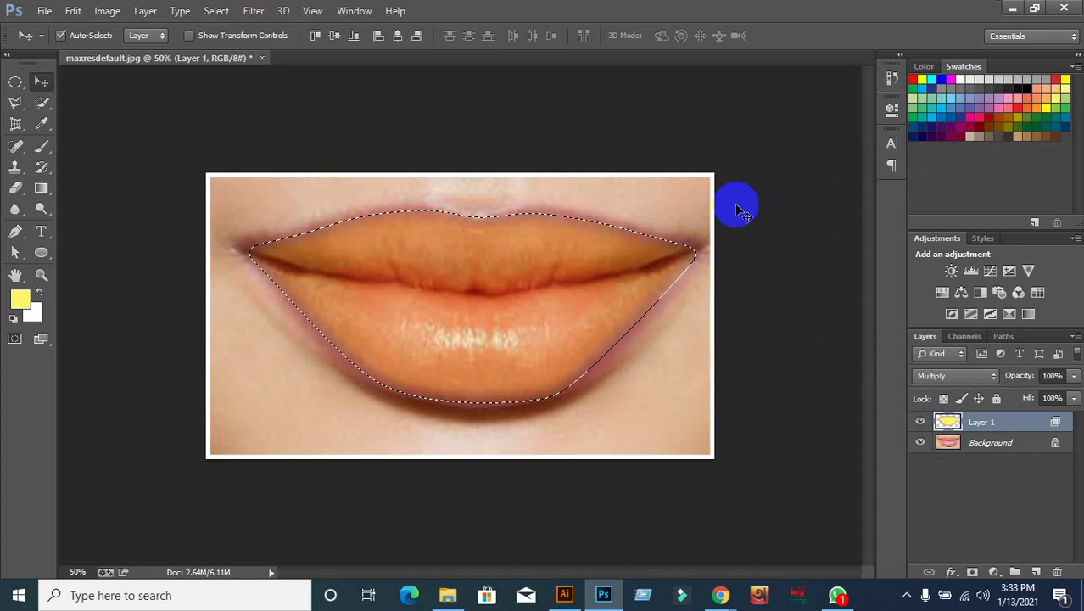
pyautogui.click(948, 136)
pyautogui.hotkey('alt', 'BackSpace')
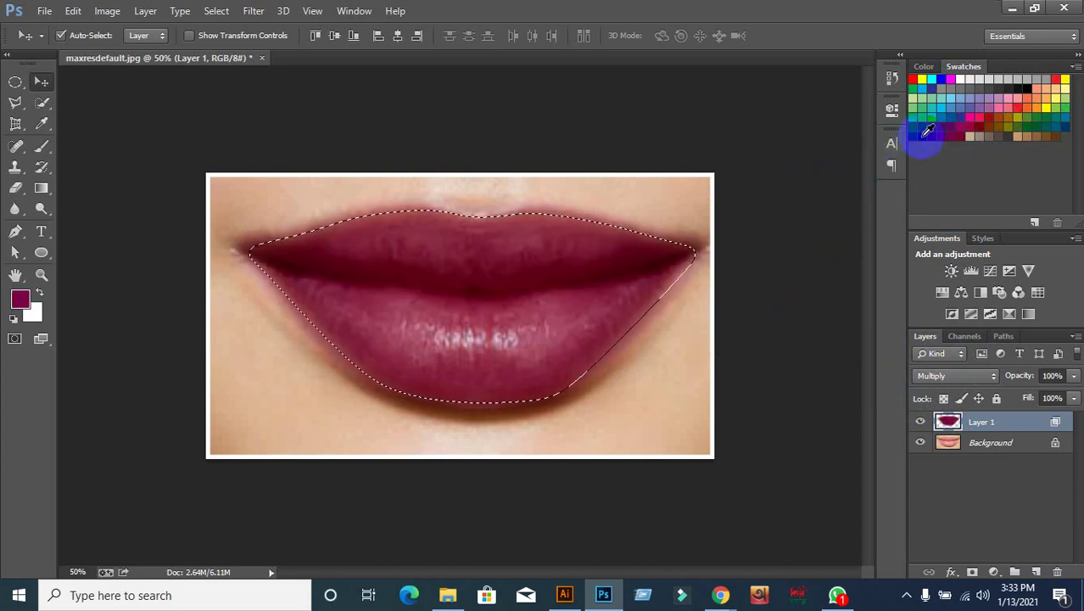
pyautogui.click(929, 130)
pyautogui.hotkey('alt', 'BackSpace')
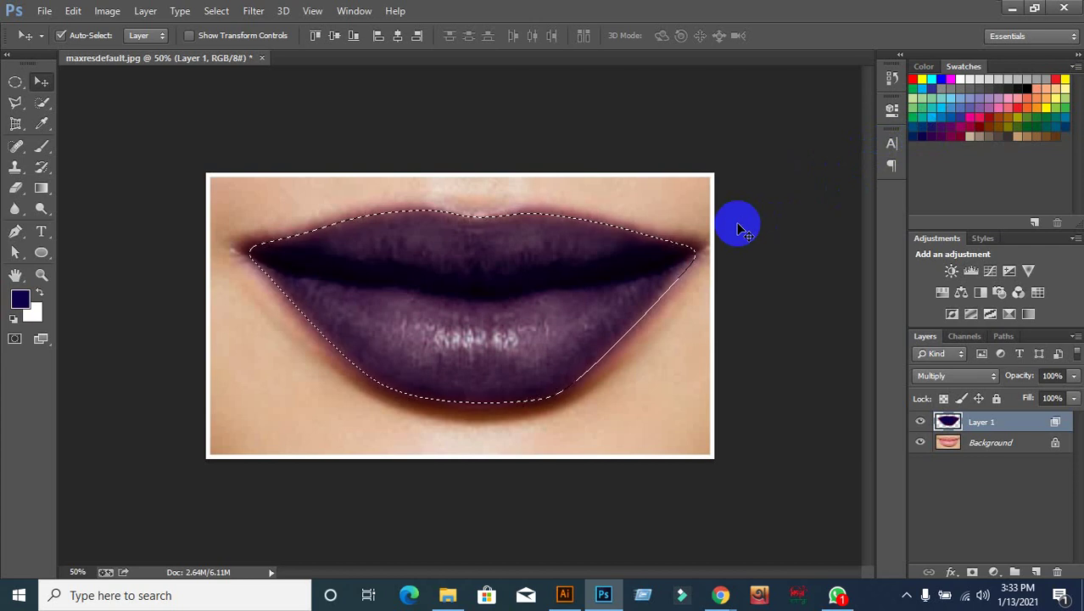
# Step: Deselect and lower Layer 1's opacity to 70%
pyautogui.hotkey('ctrl', 'd')
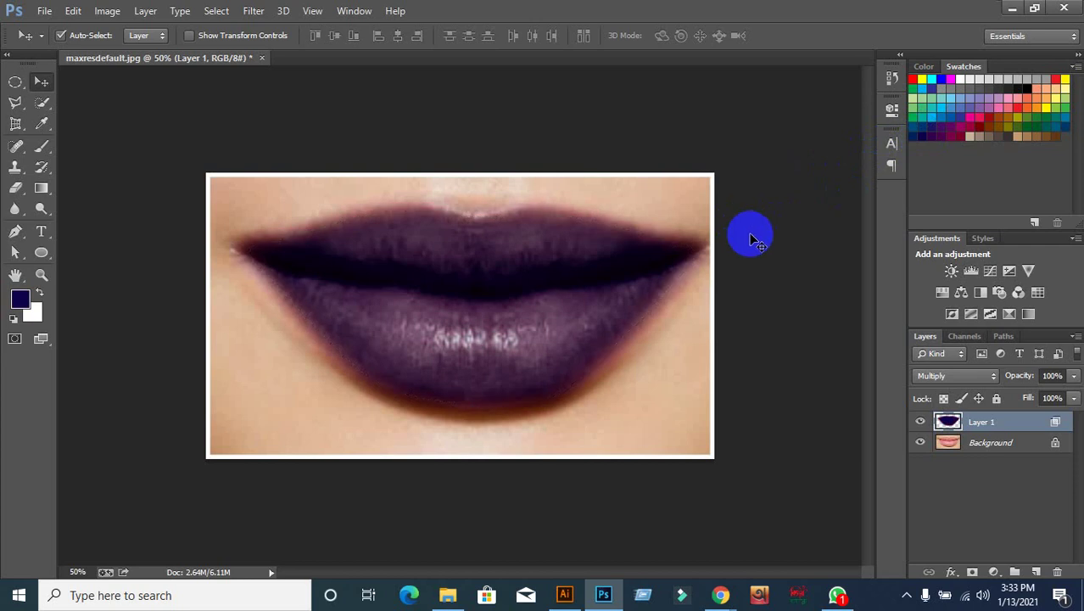
pyautogui.click(1072, 378)
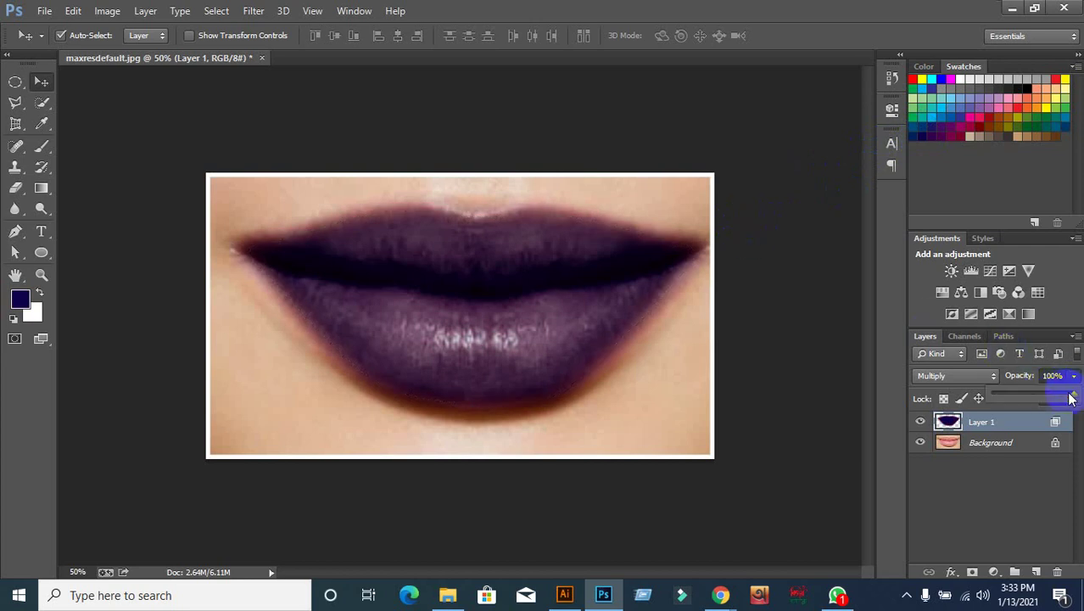
pyautogui.moveTo(1072, 399); pyautogui.dragTo(1051, 402)
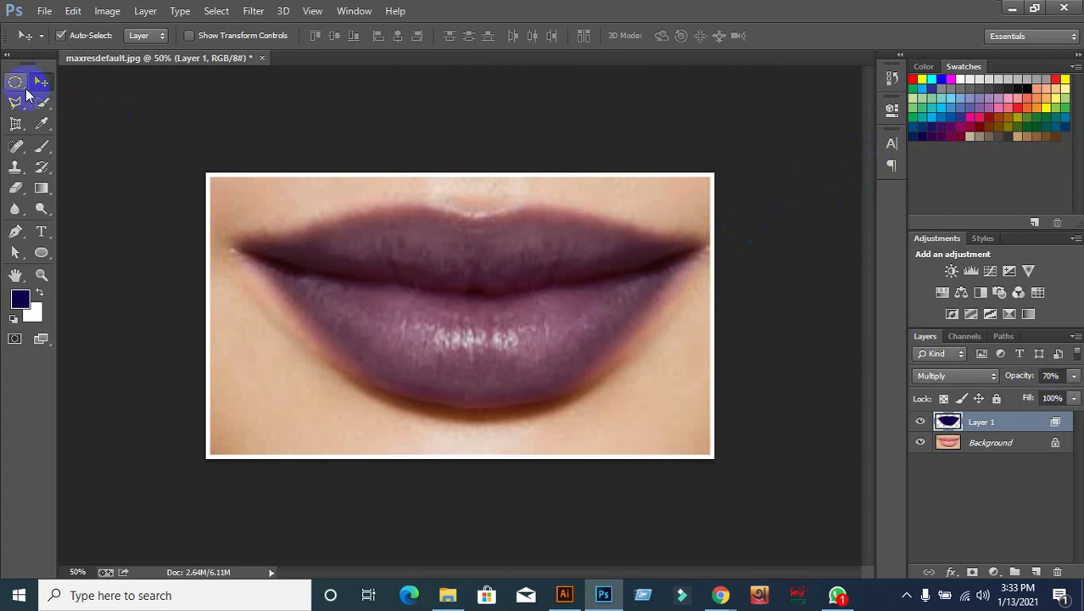
# Step: Close maxresdefault.jpg, discarding its unsaved changes
pyautogui.click(17, 84)
pyautogui.click(171, 186)
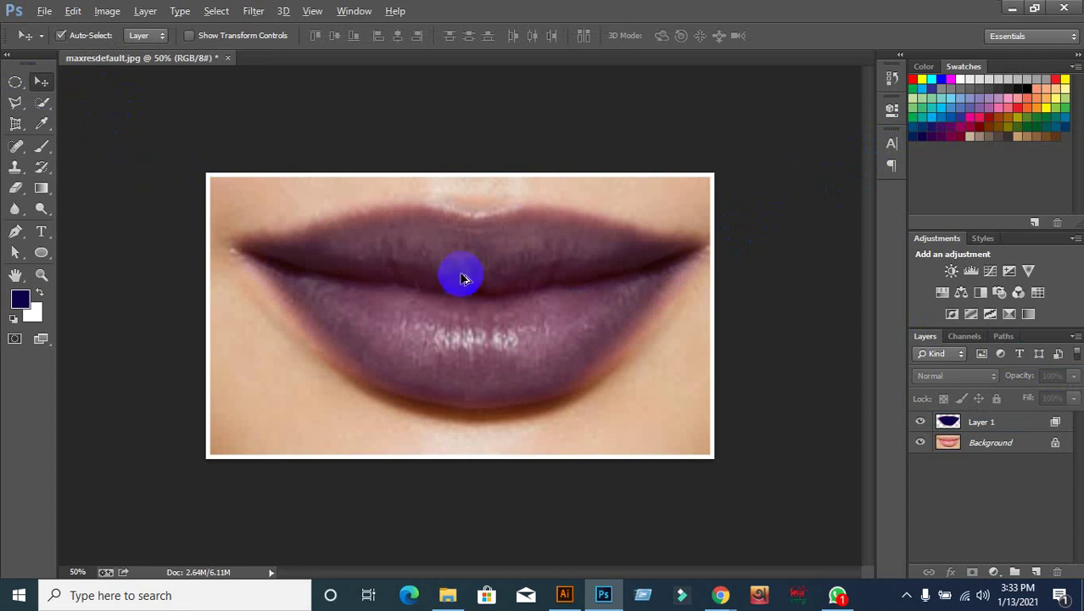
pyautogui.scroll(-2, 459, 273)
pyautogui.scroll(1, 438, 259)
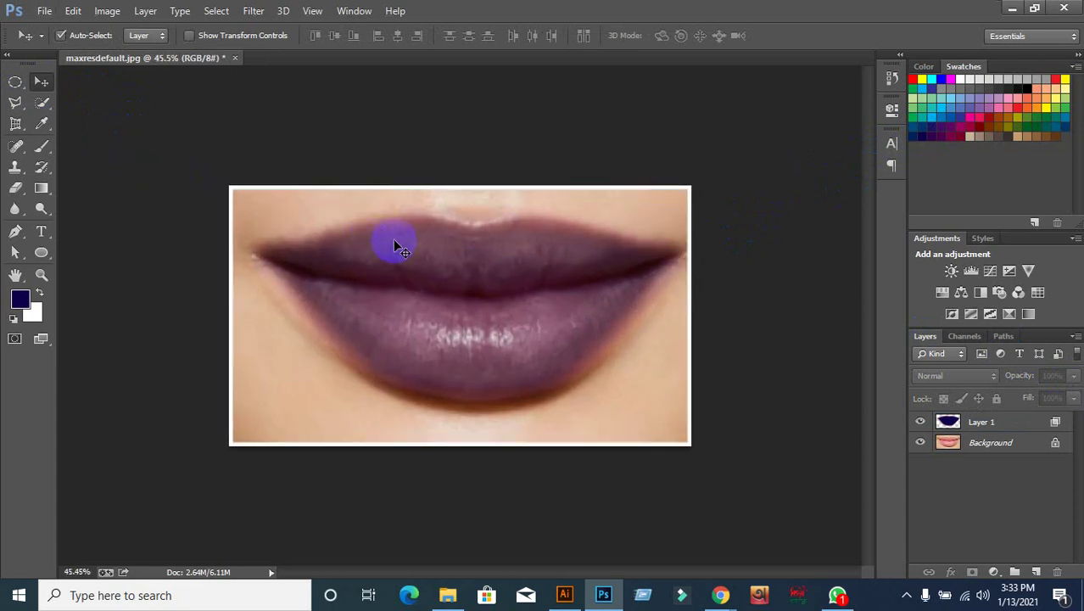
pyautogui.click(235, 60)
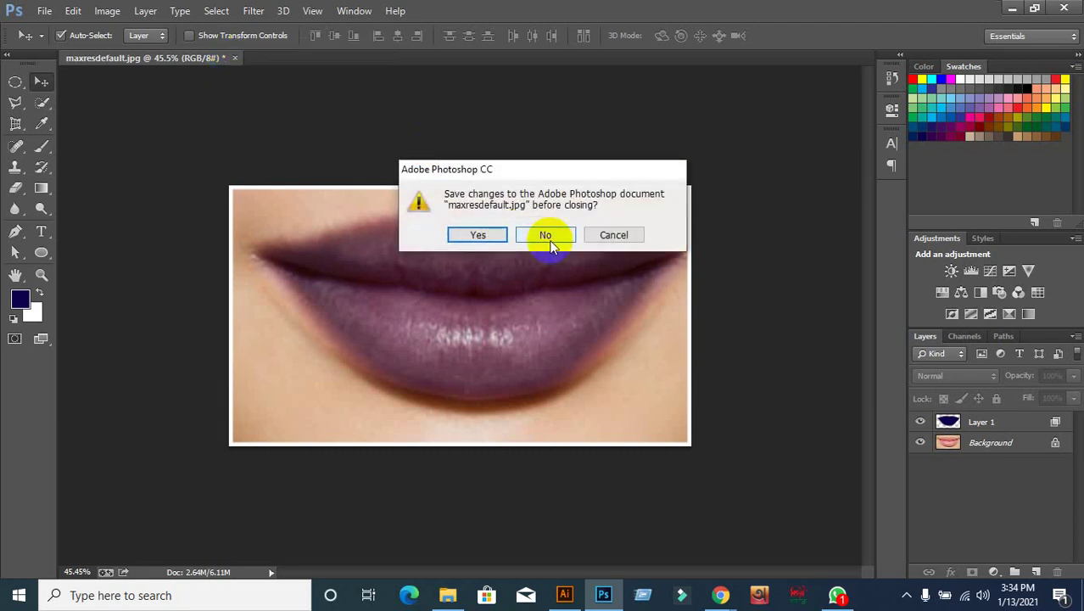
pyautogui.click(547, 234)
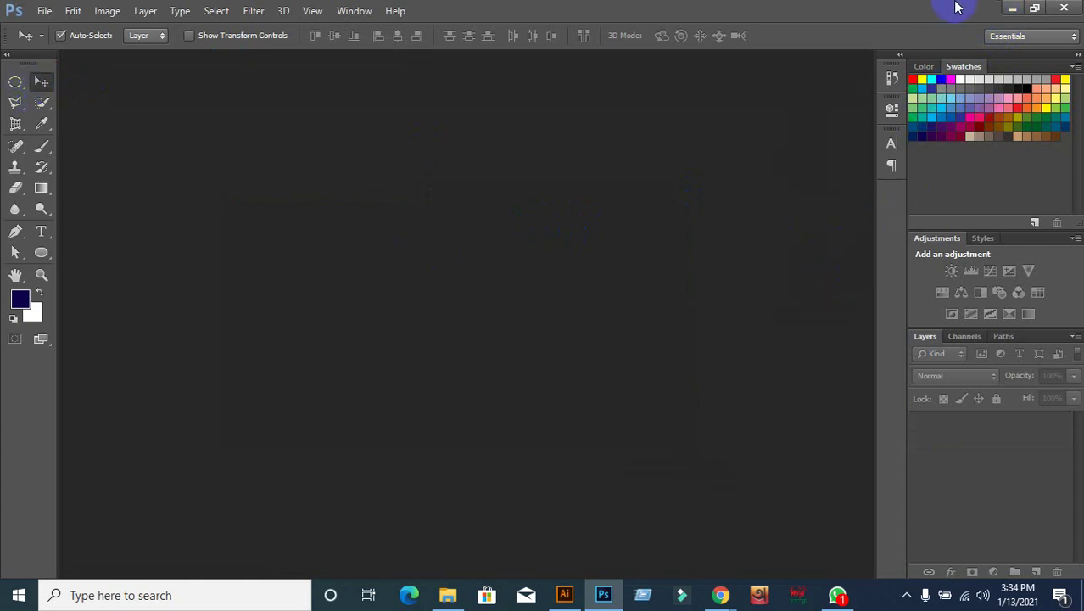
# Step: Minimize the windows, rearrange desktop images, and bring desert-sun-sport-t-shirt-2714-6.jpg into Photoshop
pyautogui.click(1012, 10)
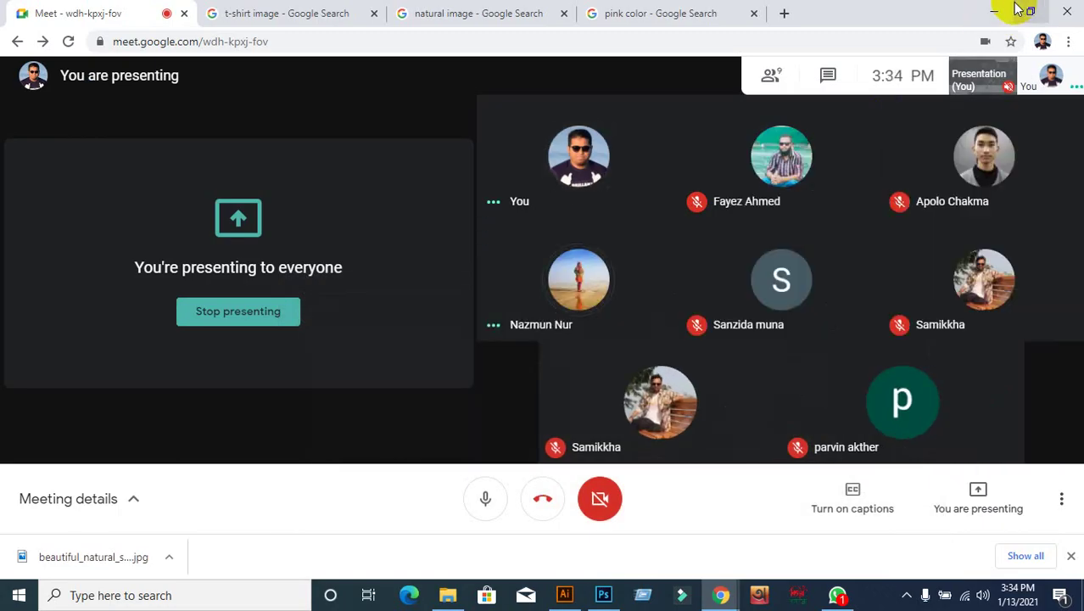
pyautogui.click(994, 12)
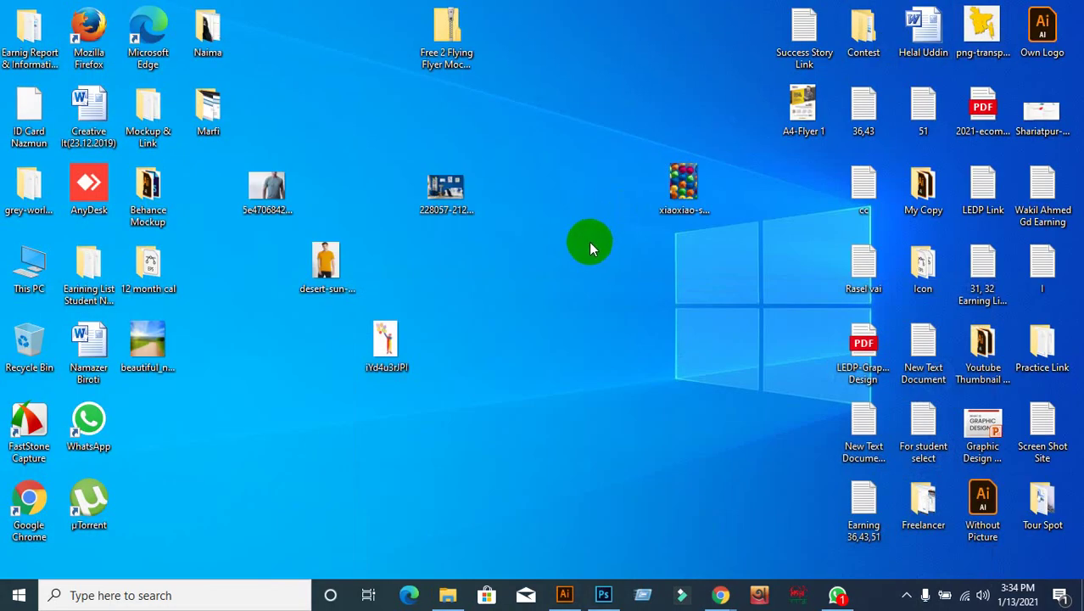
pyautogui.moveTo(397, 339); pyautogui.dragTo(577, 95)
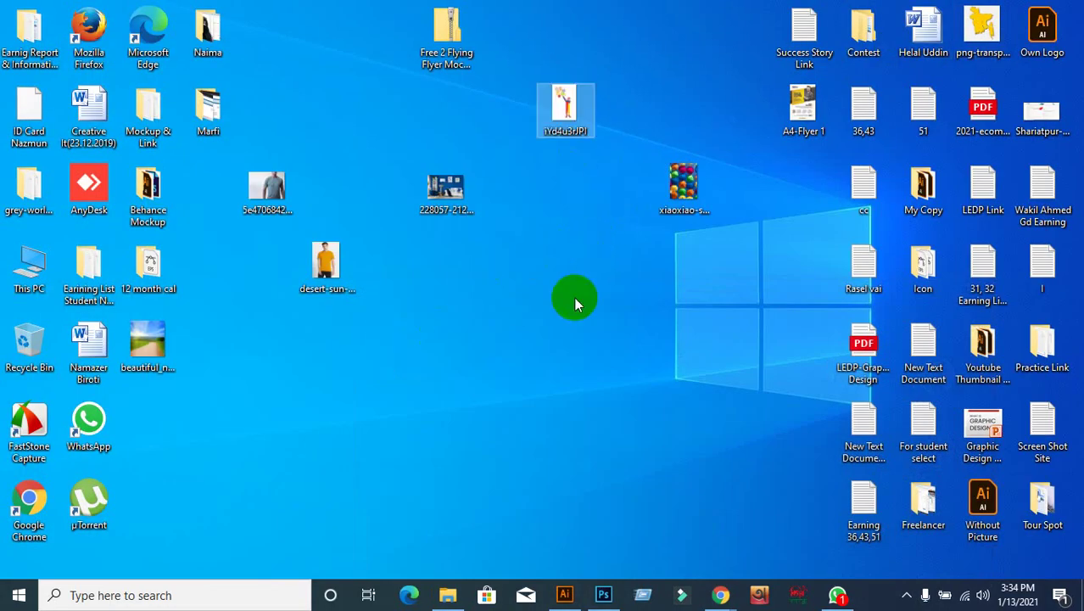
pyautogui.moveTo(460, 184); pyautogui.dragTo(340, 106)
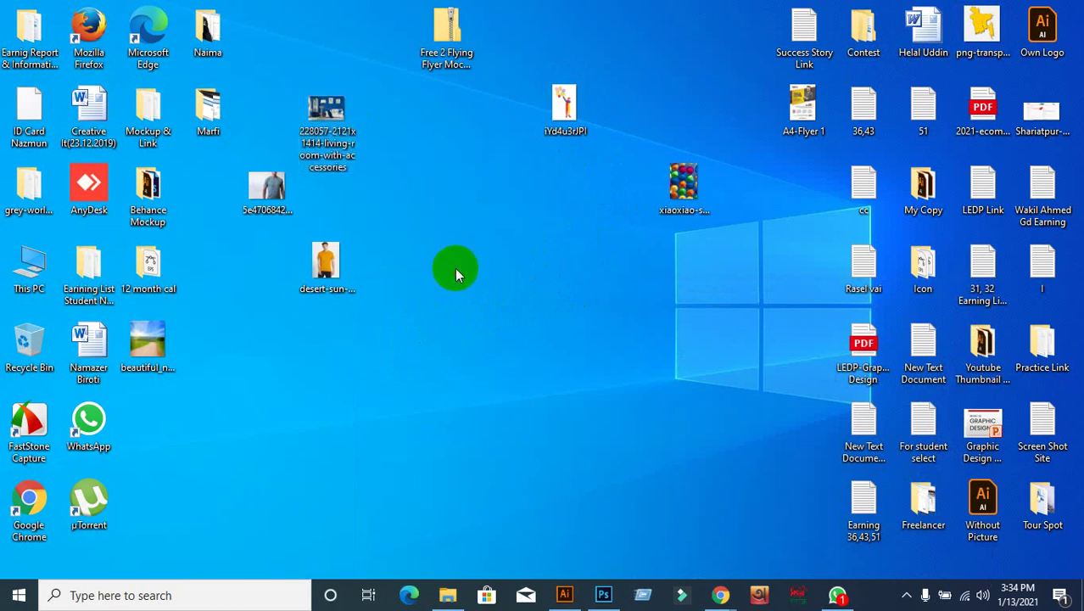
pyautogui.moveTo(323, 265)
pyautogui.mouseDown()
pyautogui.moveTo(445, 266)
pyautogui.moveTo(605, 594)
pyautogui.moveTo(556, 30)
pyautogui.mouseUp()
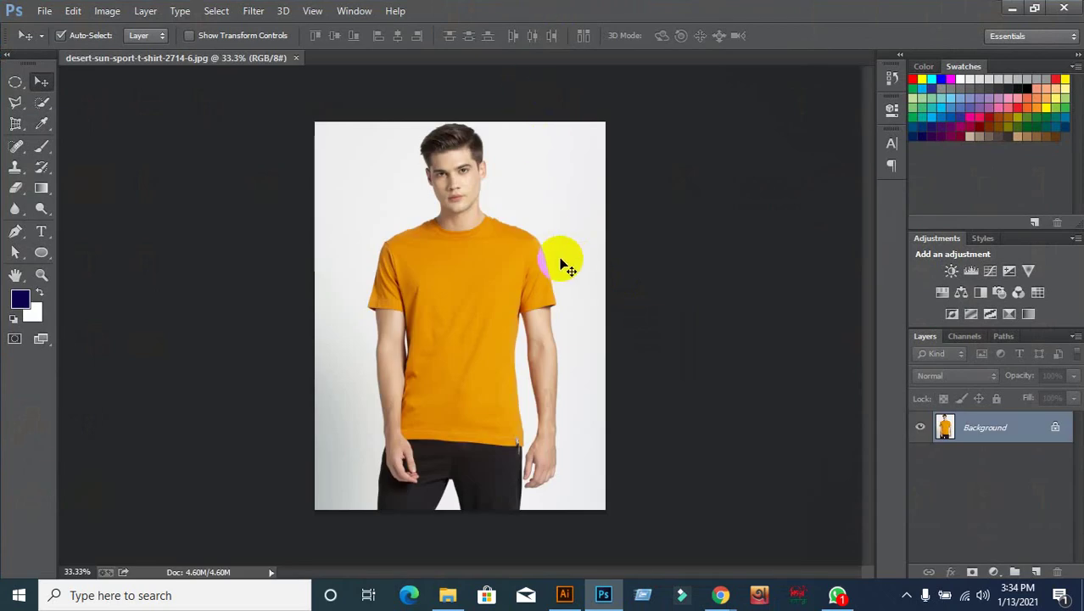
pyautogui.scroll(1, 503, 299)
pyautogui.scroll(1, 502, 299)
# Step: Select the orange shirt with the Quick Selection Tool
pyautogui.scroll(-2, 503, 298)
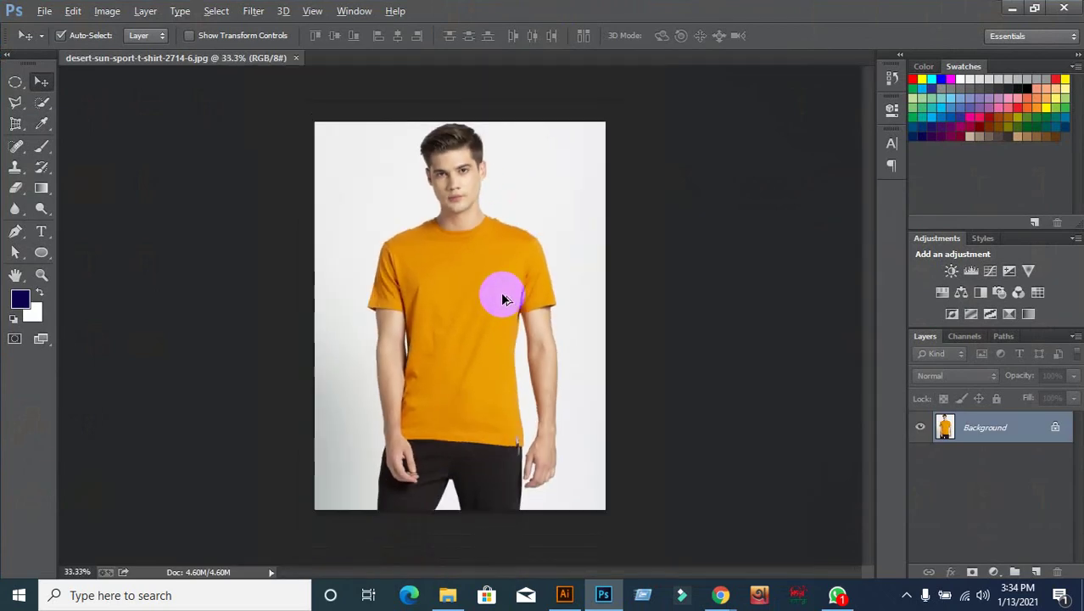
pyautogui.click(42, 103)
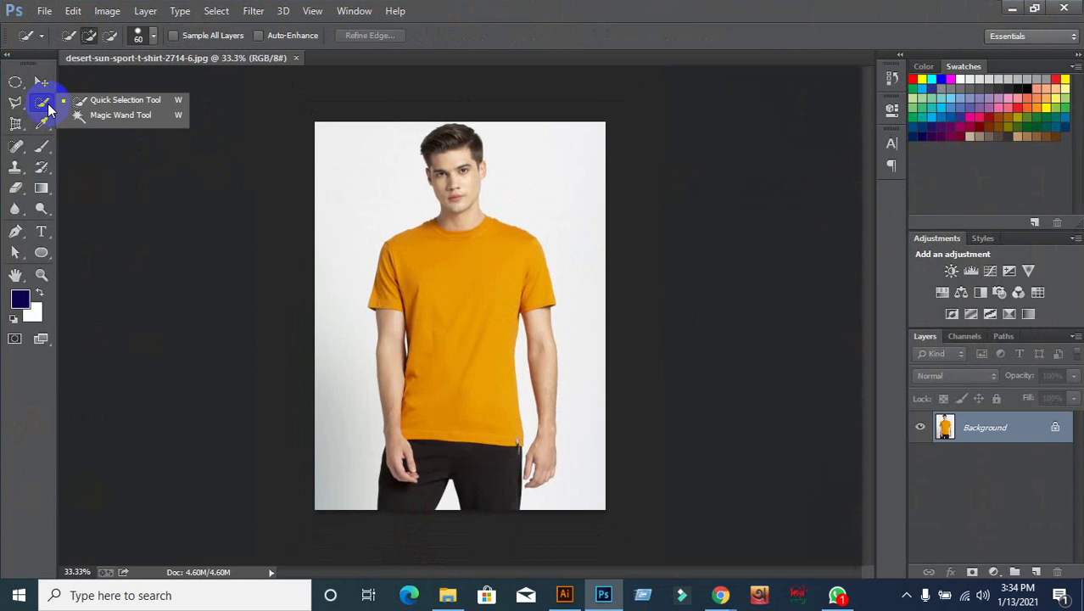
pyautogui.click(109, 97)
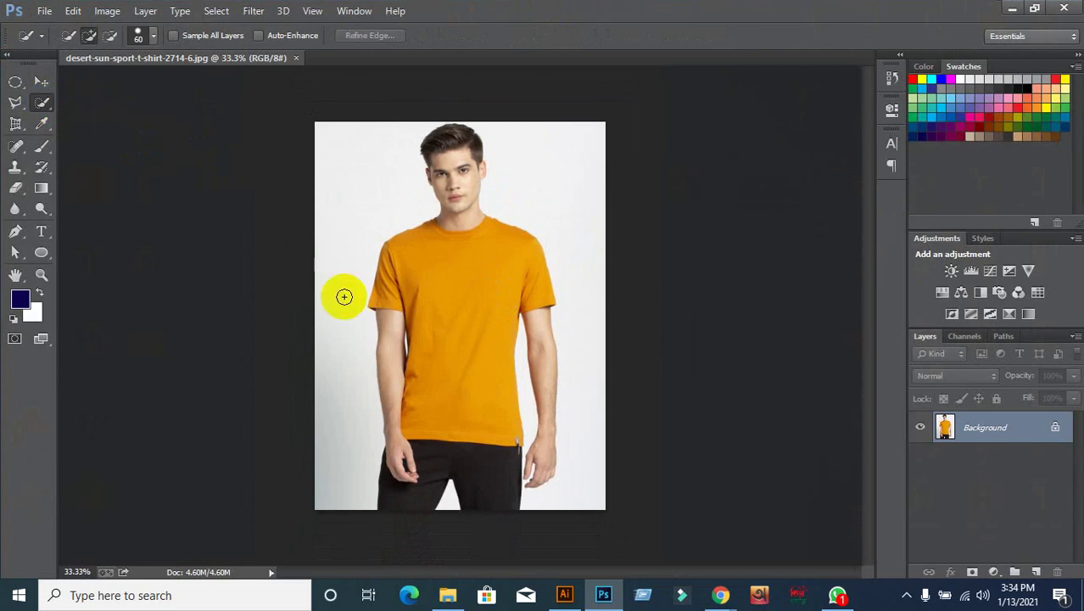
pyautogui.moveTo(437, 352); pyautogui.dragTo(472, 339)
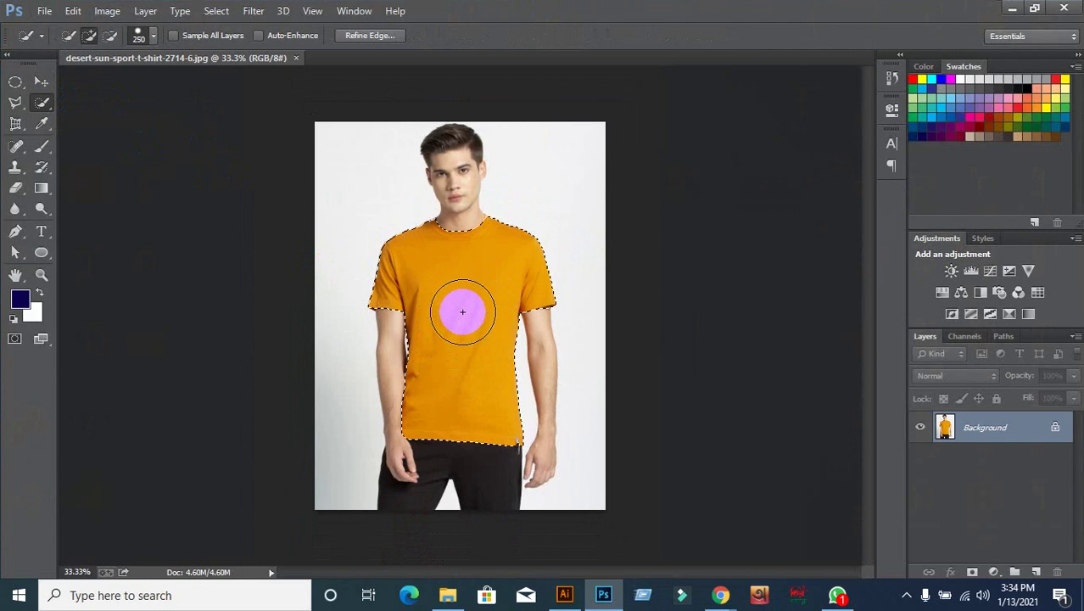
pyautogui.scroll(2, 510, 430)
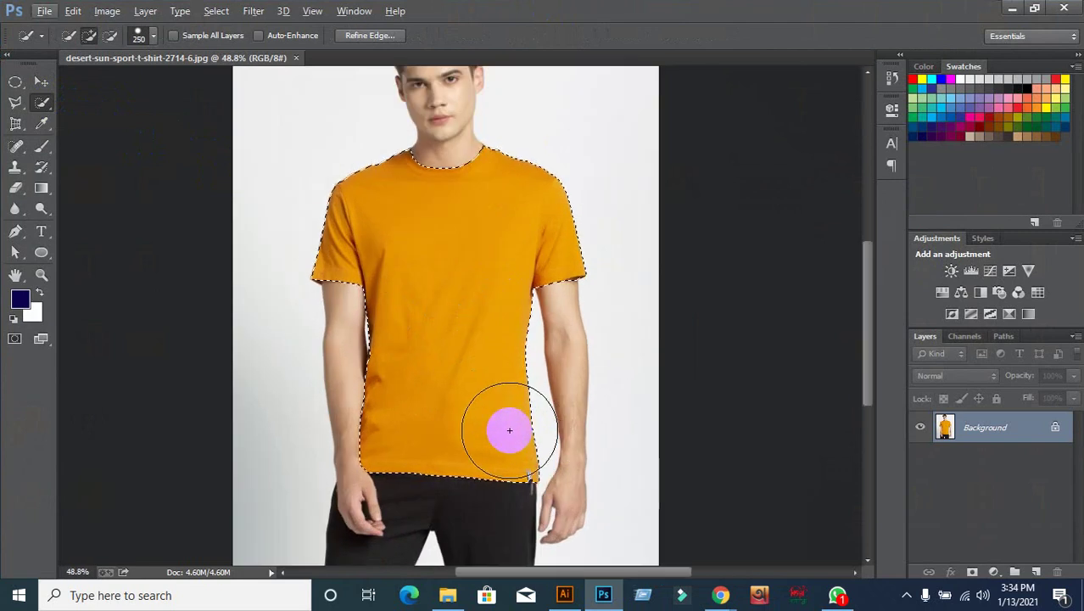
# Step: Subtract the hand along the lower-right hem, shrinking the brush from 70 to 45
pyautogui.press('[')
pyautogui.press('[')
pyautogui.press('[')
pyautogui.press('[')
pyautogui.press('[')
pyautogui.press('[')
pyautogui.press('[')
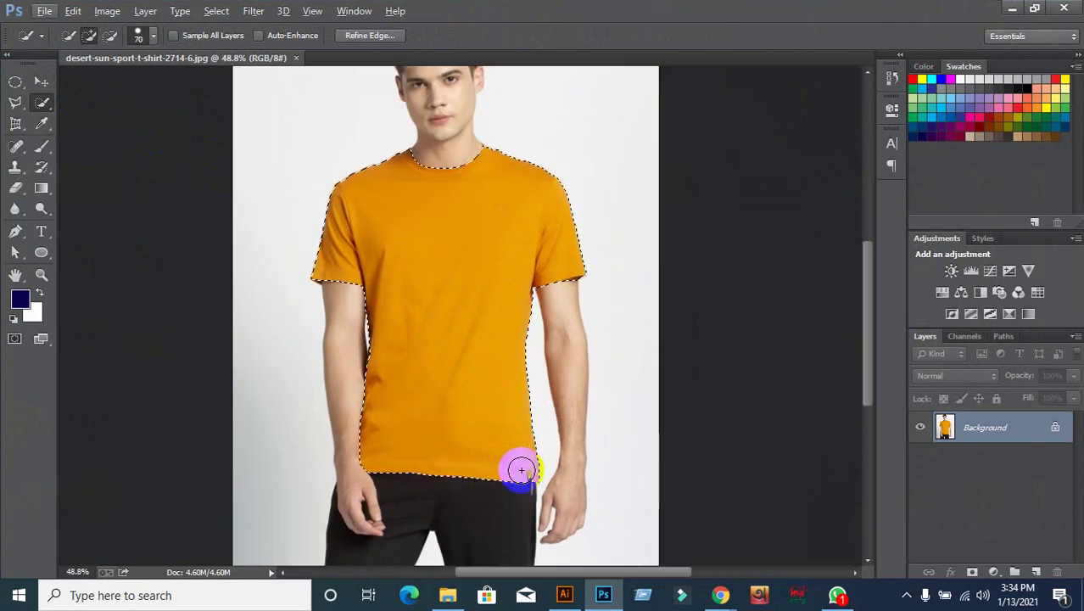
pyautogui.press('alt')
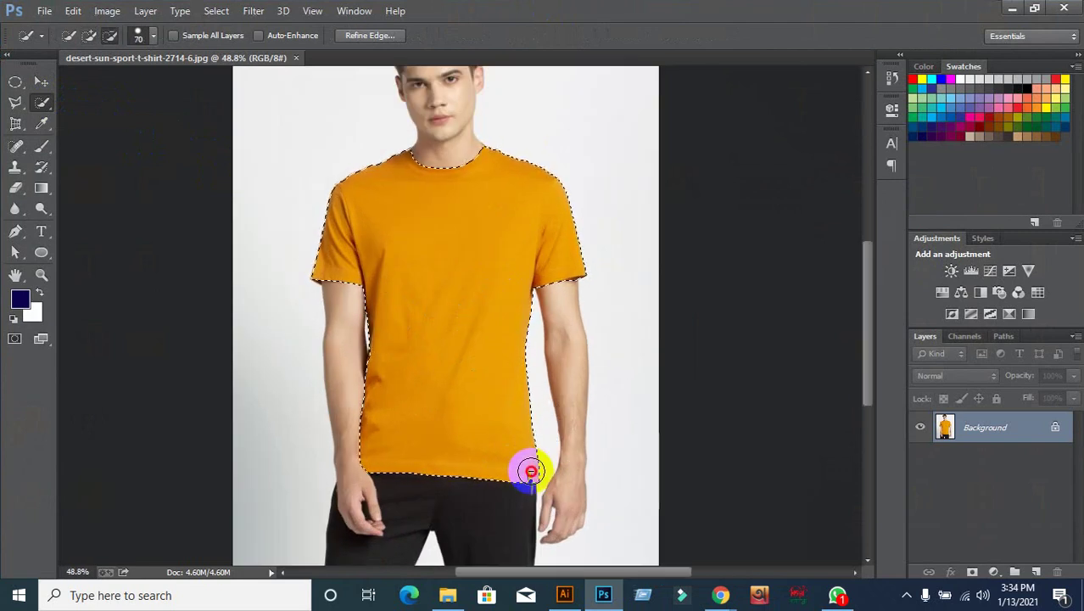
pyautogui.keyDown('alt'); pyautogui.click(530, 472); pyautogui.keyUp('alt')
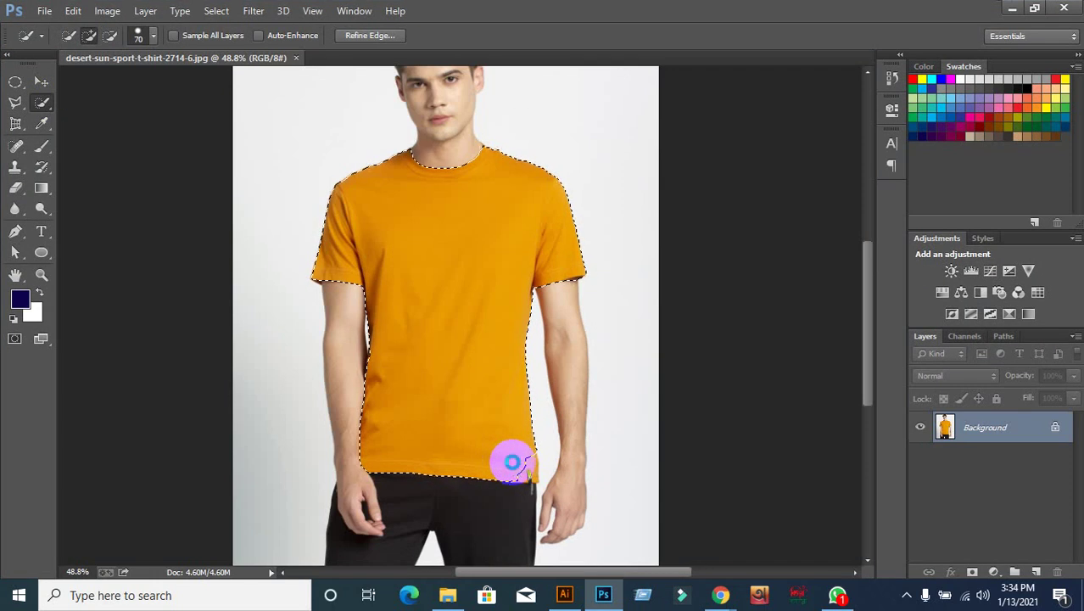
pyautogui.moveTo(512, 462); pyautogui.dragTo(523, 462)
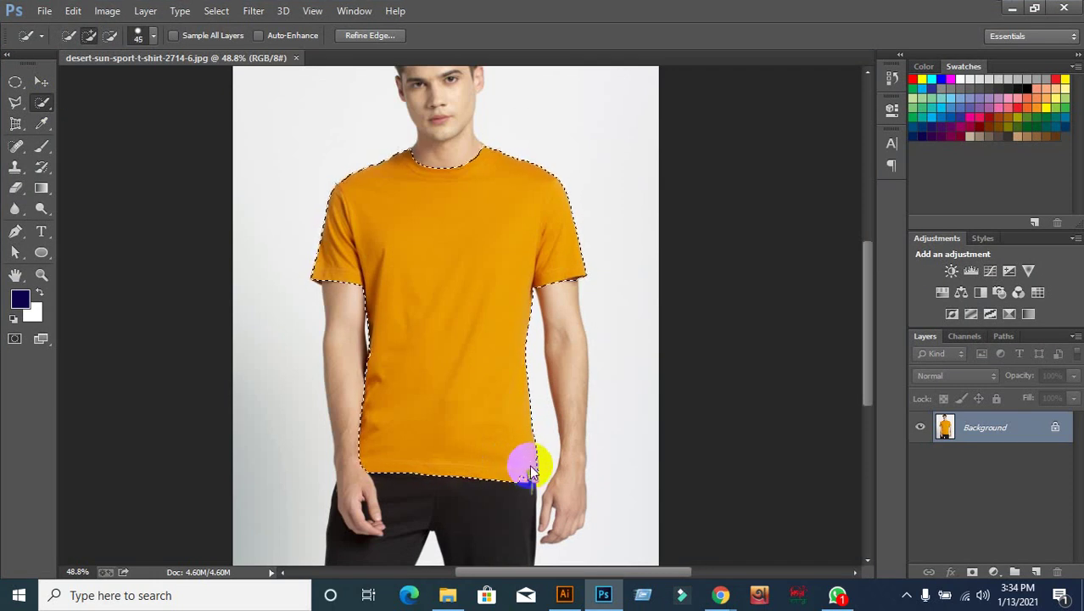
pyautogui.press('[')
pyautogui.press('[')
pyautogui.press('[')
pyautogui.click(521, 475)
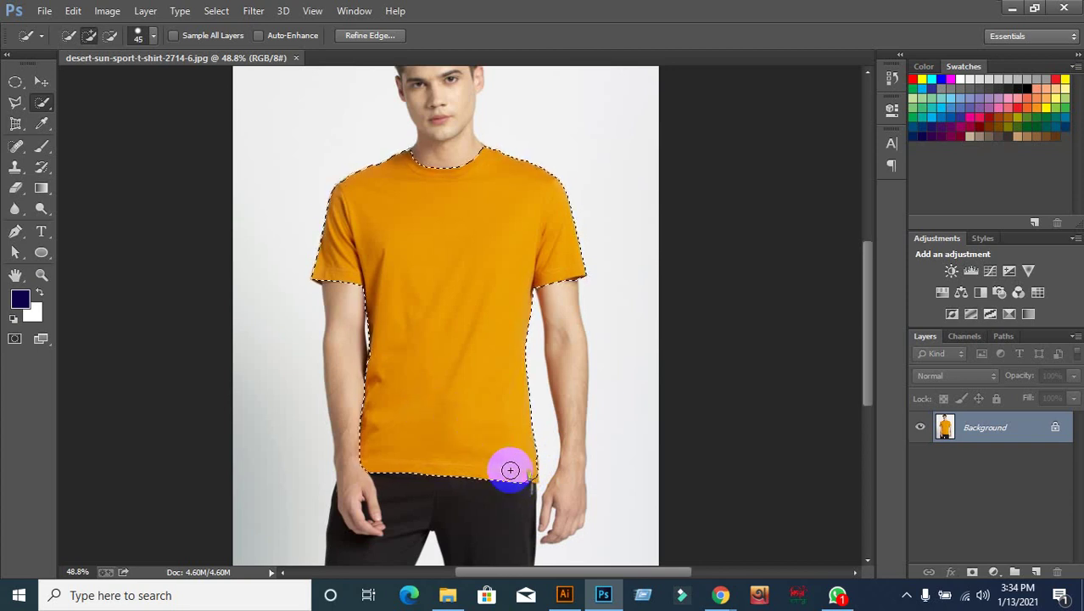
# Step: Zoom onto the hem, shrink the selection brush to 10, and refine the edge beside it
pyautogui.keyDown('alt'); pyautogui.scroll(3, 552, 483); pyautogui.keyUp('alt')
pyautogui.scroll(2, 554, 488)
pyautogui.scroll(2, 537, 484)
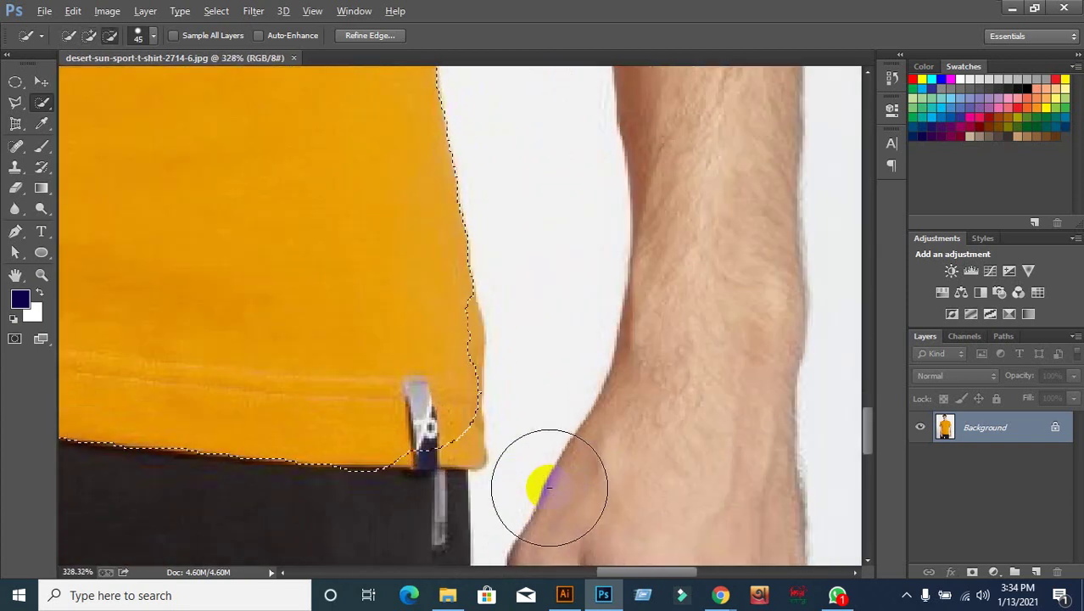
pyautogui.scroll(2, 537, 484)
pyautogui.press('[')
pyautogui.press('[')
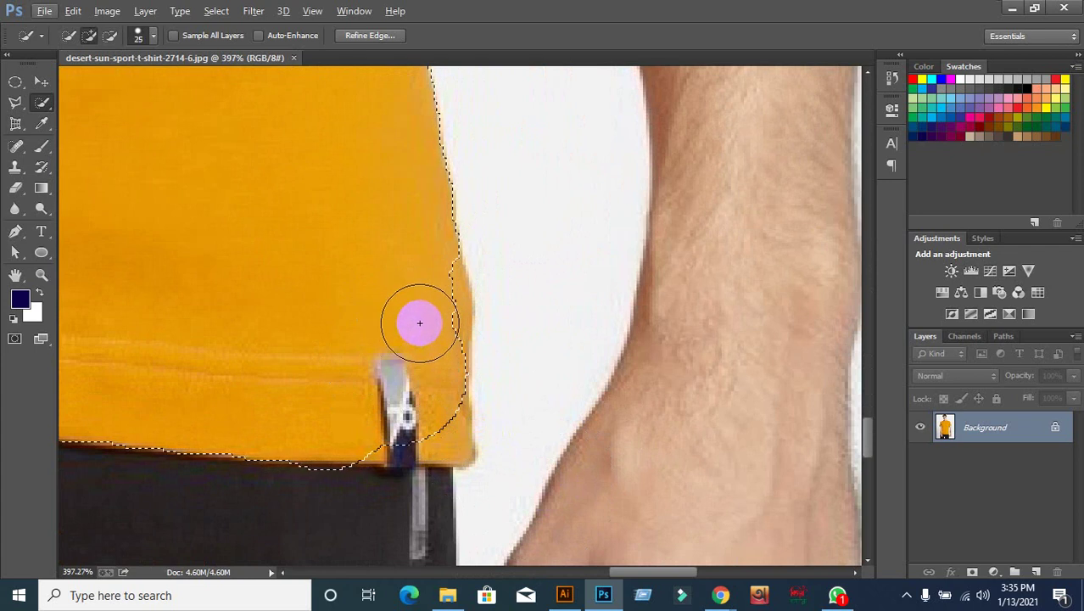
pyautogui.press('[')
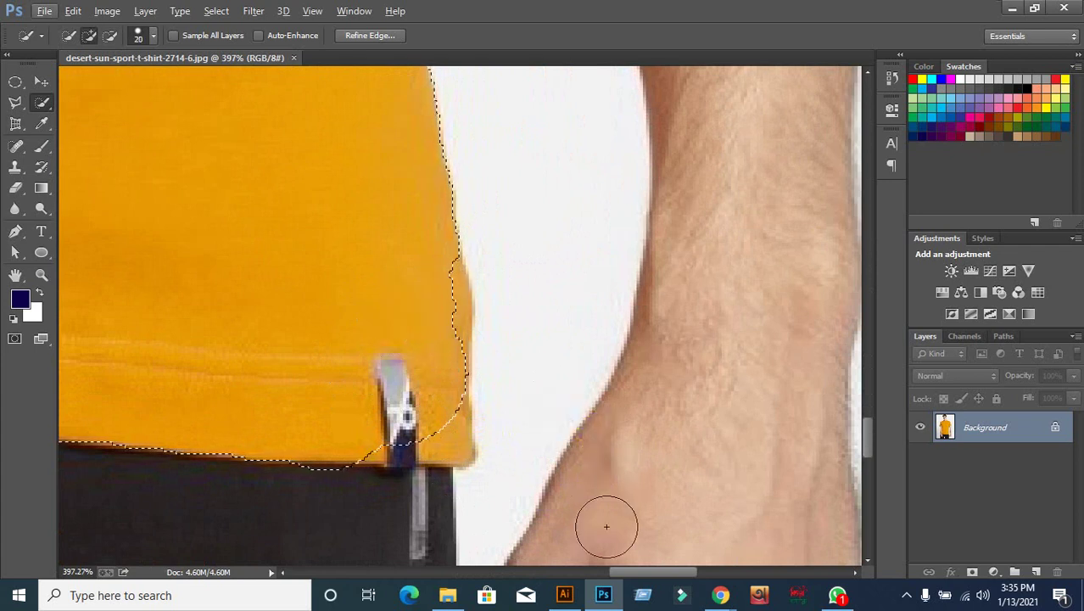
pyautogui.click(450, 595)
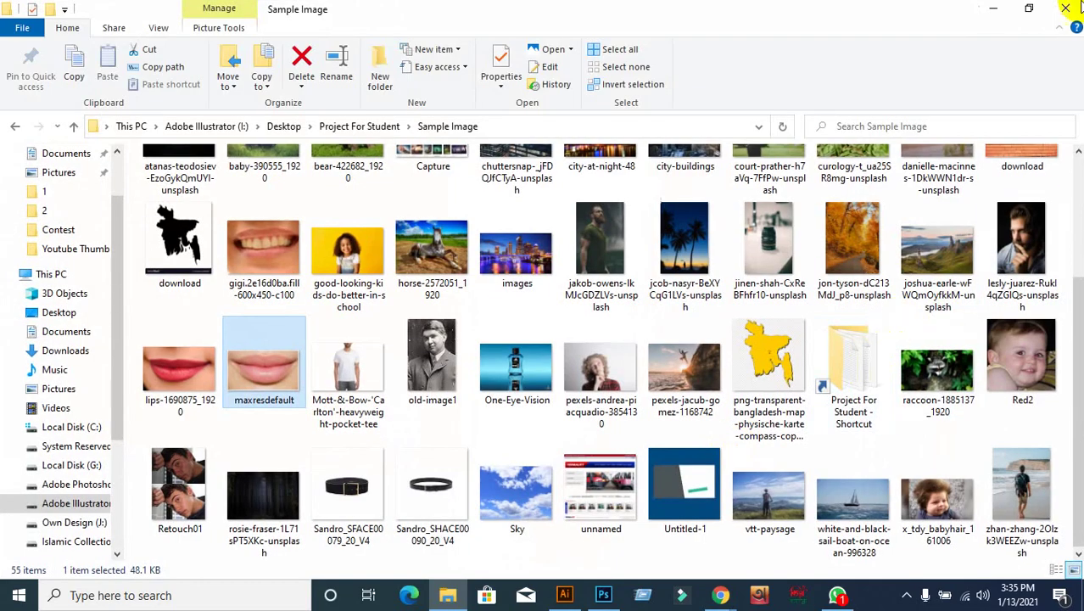
pyautogui.click(603, 595)
pyautogui.press('[')
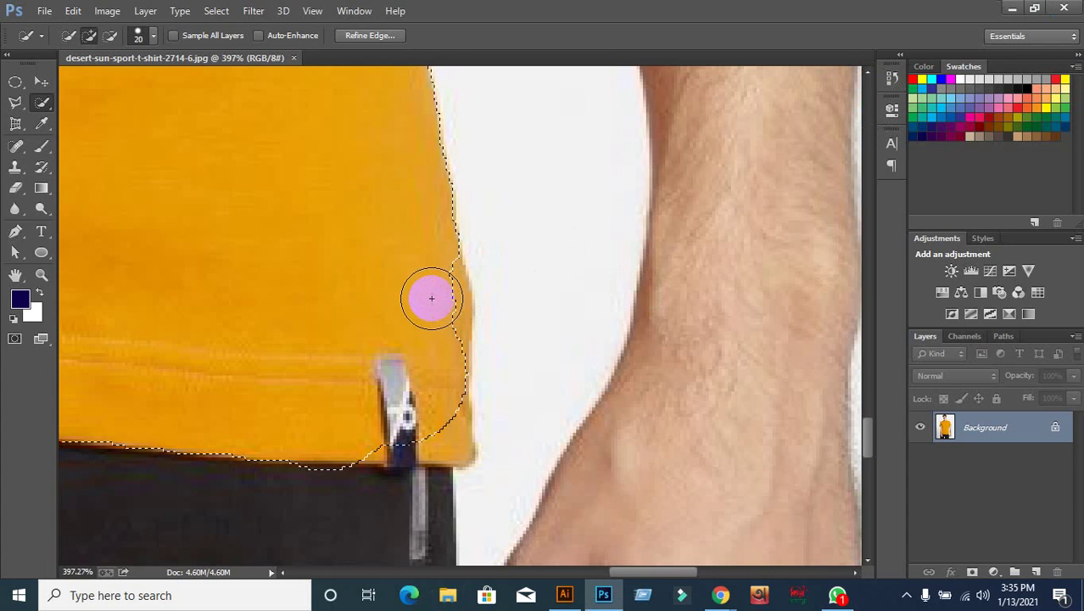
pyautogui.press('[')
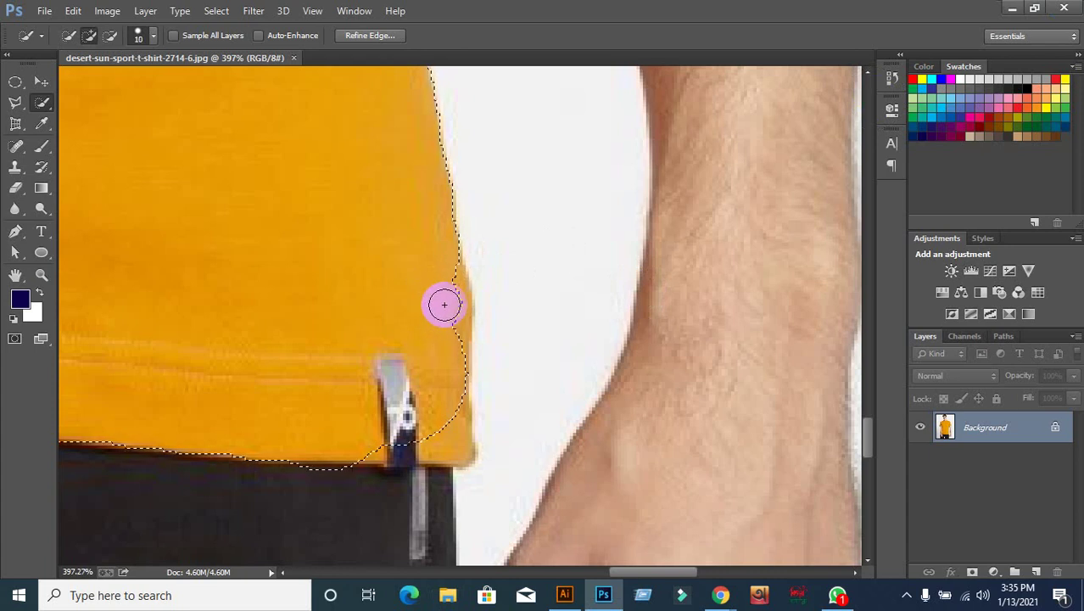
pyautogui.click(459, 352)
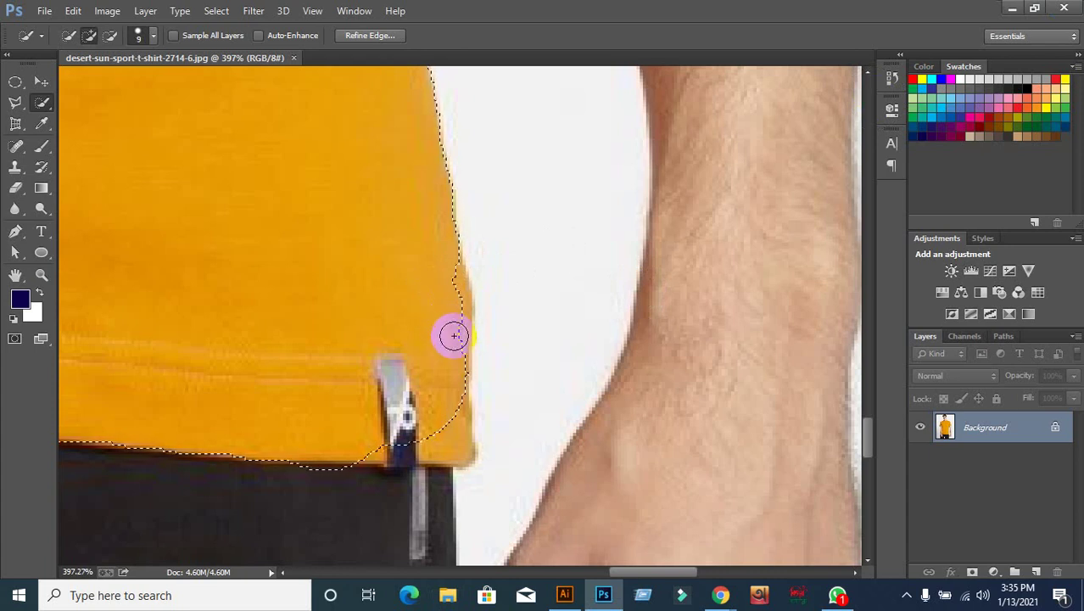
# Step: Reshape the selection around the bottom-right hem corner and zipper, then zoom back out
pyautogui.scroll(-1, 452, 337)
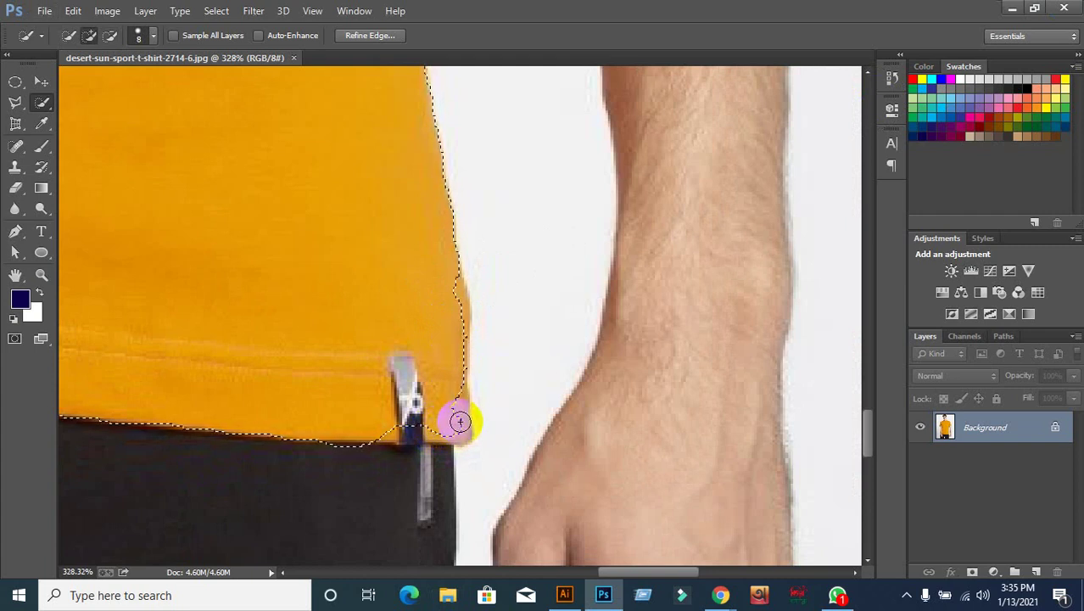
pyautogui.moveTo(461, 427)
pyautogui.mouseDown()
pyautogui.moveTo(462, 393)
pyautogui.moveTo(447, 424)
pyautogui.mouseUp()
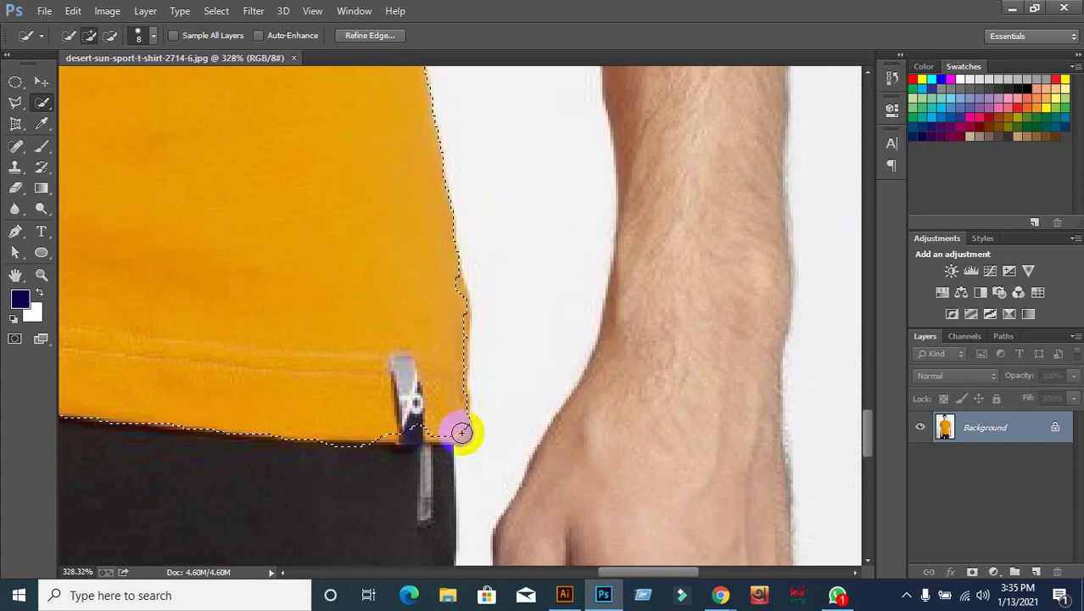
pyautogui.moveTo(462, 431); pyautogui.dragTo(352, 443)
pyautogui.scroll(-3, 441, 404)
pyautogui.scroll(-3, 435, 387)
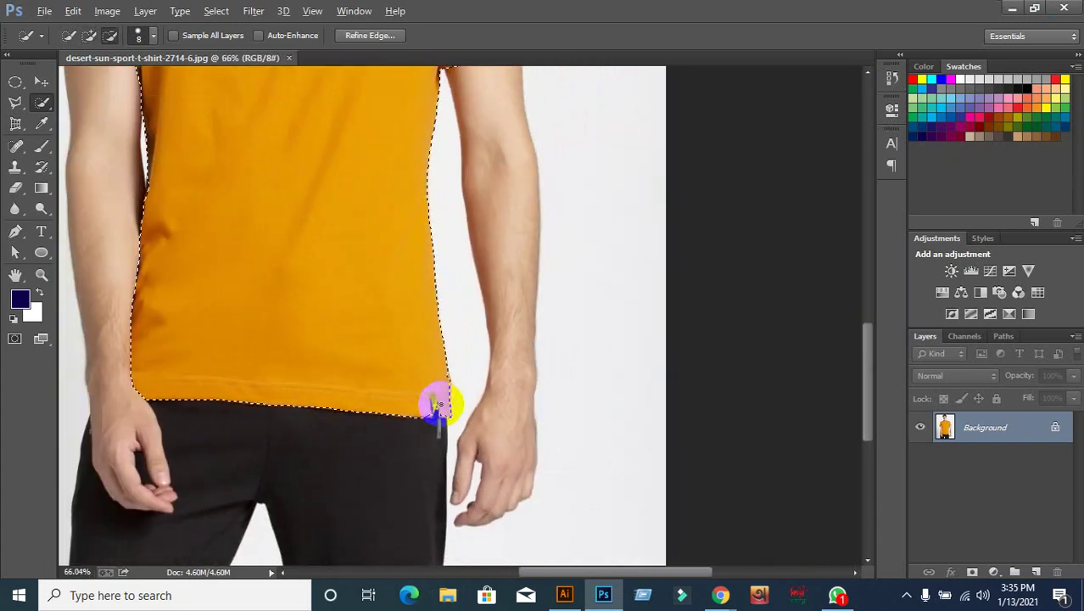
pyautogui.scroll(-3, 435, 398)
pyautogui.scroll(-2, 431, 375)
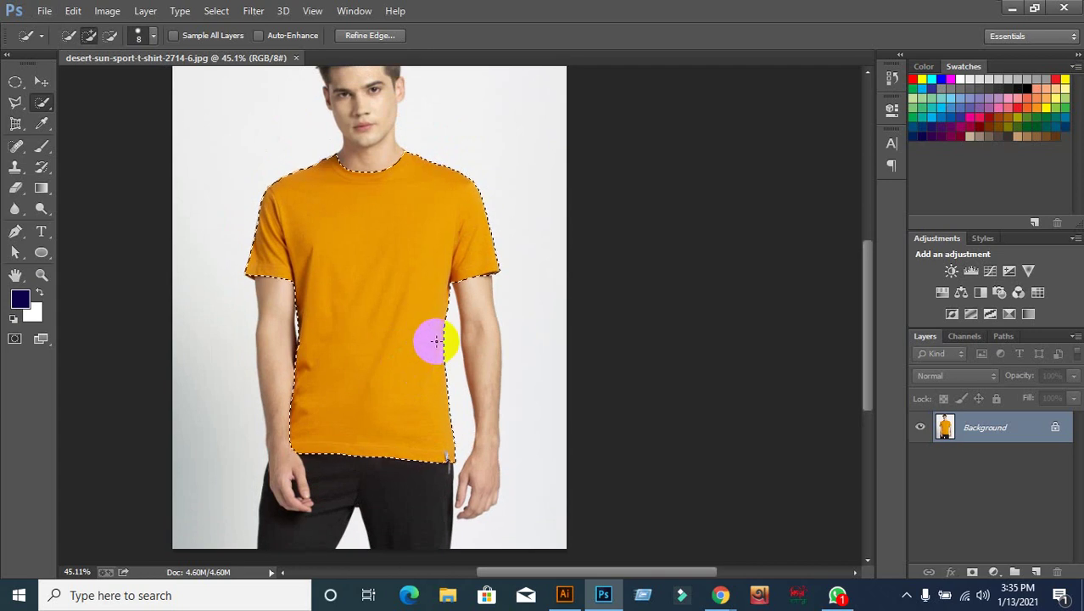
pyautogui.scroll(1, 431, 341)
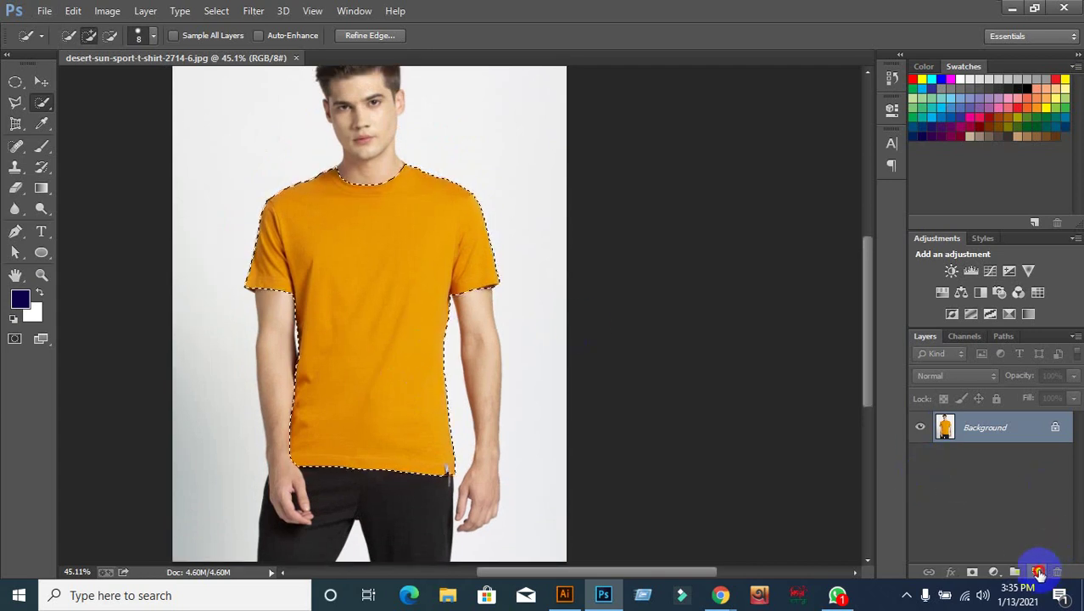
# Step: Paint the selected shirt purple with the Color Replacement Tool at size 250
pyautogui.click(1039, 573)
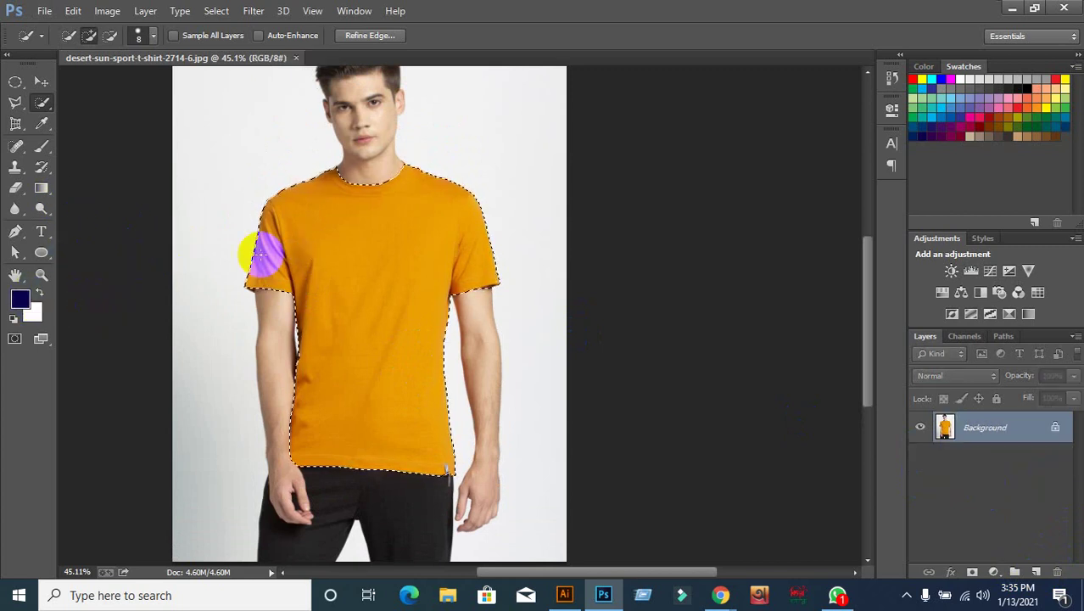
pyautogui.click(44, 150)
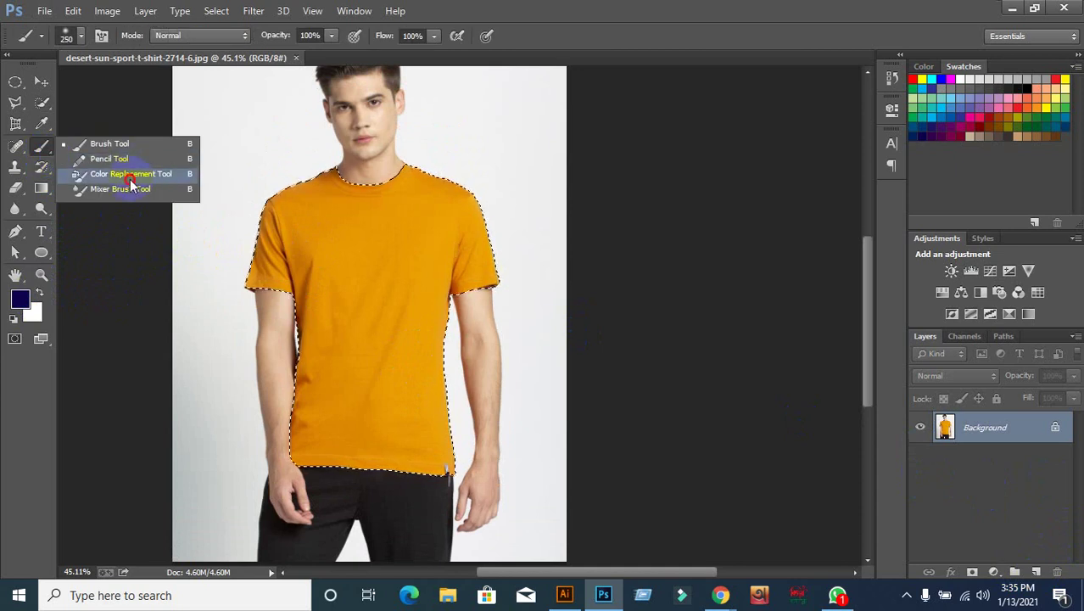
pyautogui.click(130, 177)
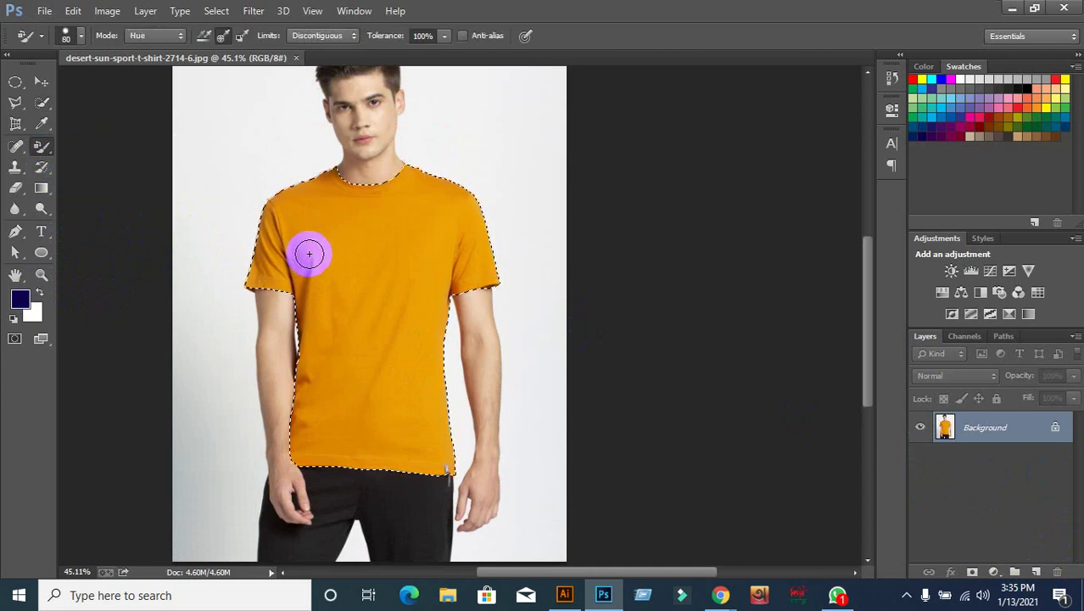
pyautogui.press(']')
pyautogui.moveTo(313, 256)
pyautogui.mouseDown()
pyautogui.moveTo(394, 193)
pyautogui.moveTo(402, 247)
pyautogui.moveTo(293, 208)
pyautogui.moveTo(263, 281)
pyautogui.moveTo(338, 358)
pyautogui.moveTo(310, 423)
pyautogui.moveTo(346, 443)
pyautogui.moveTo(397, 331)
pyautogui.moveTo(431, 480)
pyautogui.moveTo(518, 242)
pyautogui.moveTo(515, 277)
pyautogui.mouseUp()
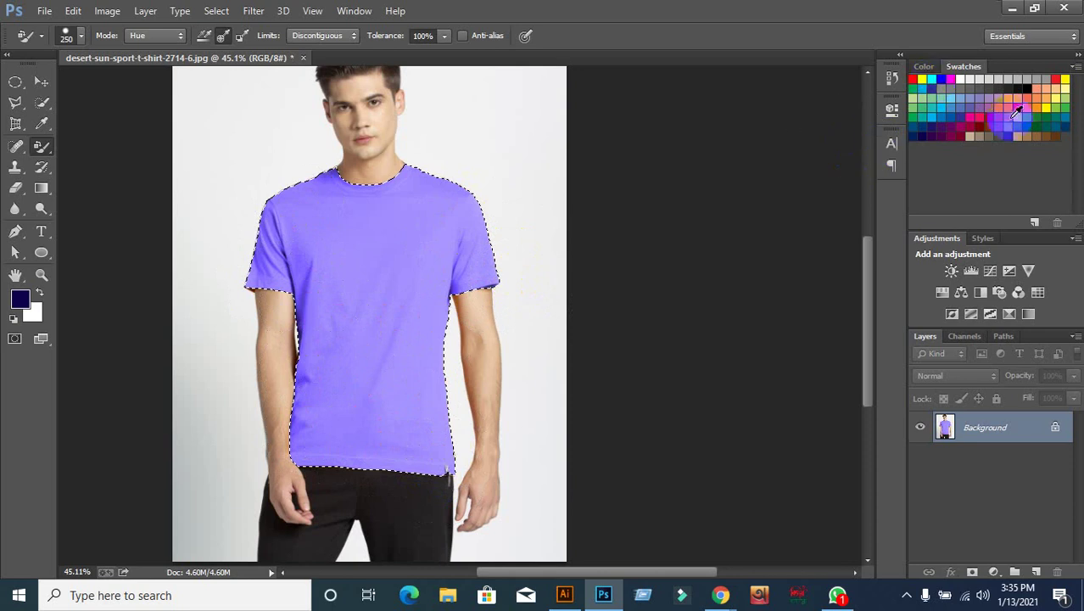
# Step: Repaint the shirt red, covering purple at the lower shirt, neckline and right sleeve
pyautogui.click(1055, 80)
pyautogui.moveTo(412, 265)
pyautogui.mouseDown()
pyautogui.moveTo(477, 230)
pyautogui.moveTo(387, 322)
pyautogui.moveTo(292, 268)
pyautogui.moveTo(260, 223)
pyautogui.moveTo(300, 249)
pyautogui.mouseUp()
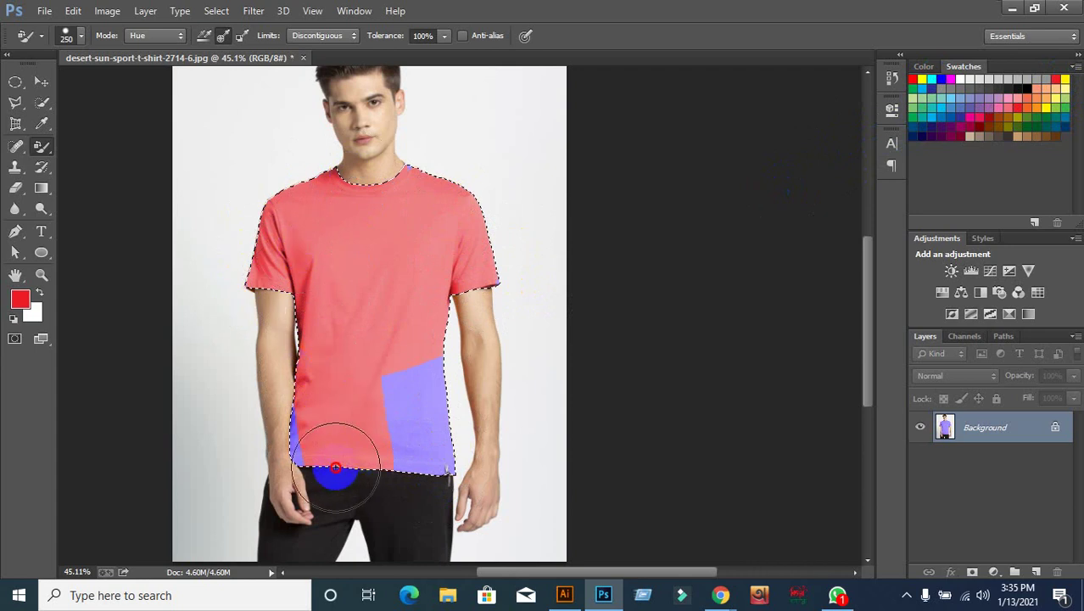
pyautogui.moveTo(336, 468)
pyautogui.mouseDown()
pyautogui.moveTo(402, 452)
pyautogui.moveTo(428, 339)
pyautogui.mouseUp()
pyautogui.moveTo(446, 421); pyautogui.dragTo(448, 455)
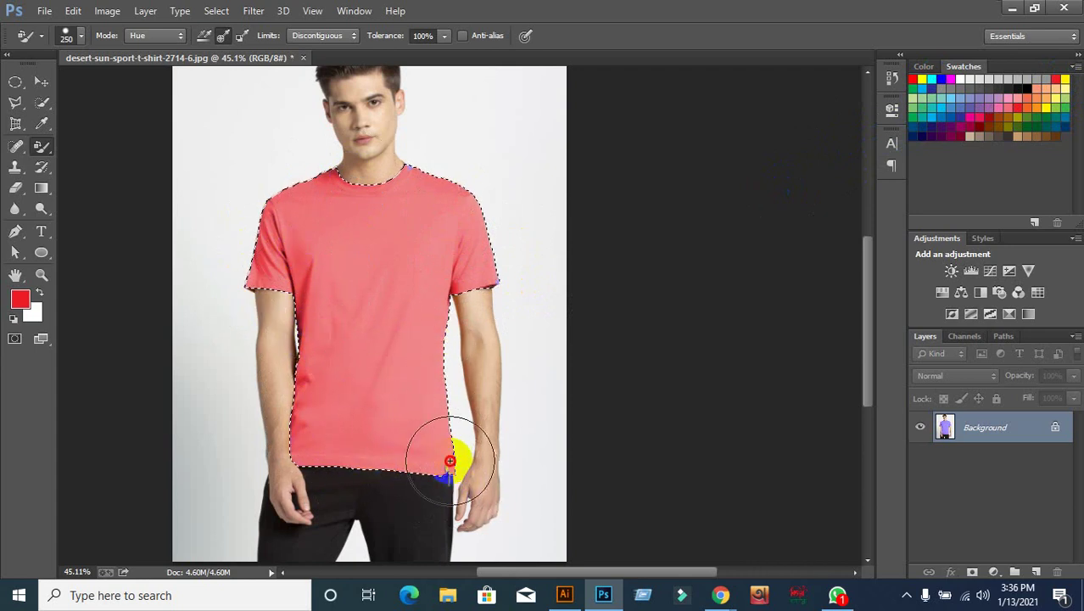
pyautogui.moveTo(416, 157)
pyautogui.mouseDown()
pyautogui.moveTo(323, 258)
pyautogui.moveTo(322, 286)
pyautogui.moveTo(363, 274)
pyautogui.mouseUp()
pyautogui.moveTo(505, 275); pyautogui.dragTo(496, 278)
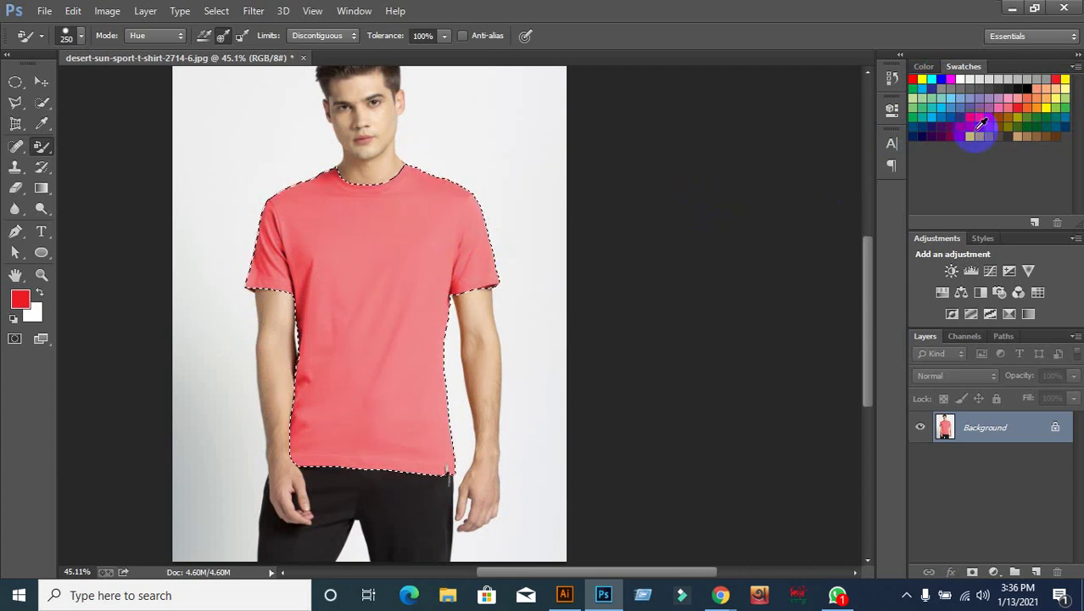
# Step: Try a pink shade over the shirt, then repaint the upper chest and shoulders red
pyautogui.click(971, 114)
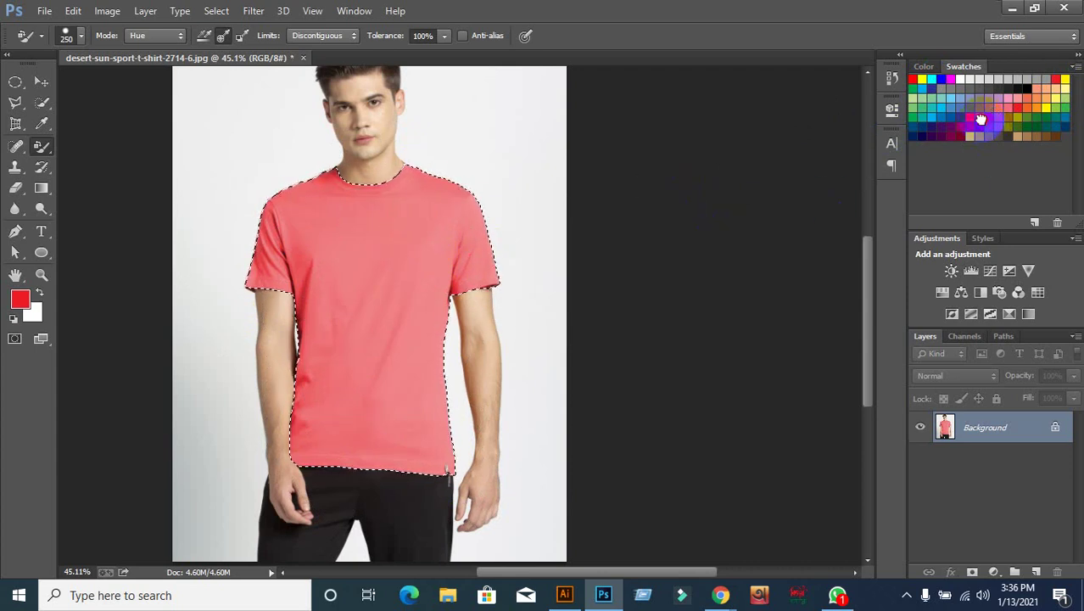
pyautogui.moveTo(459, 322); pyautogui.dragTo(428, 231)
pyautogui.moveTo(363, 198)
pyautogui.mouseDown()
pyautogui.moveTo(244, 293)
pyautogui.moveTo(341, 358)
pyautogui.moveTo(317, 438)
pyautogui.moveTo(432, 435)
pyautogui.moveTo(407, 398)
pyautogui.mouseUp()
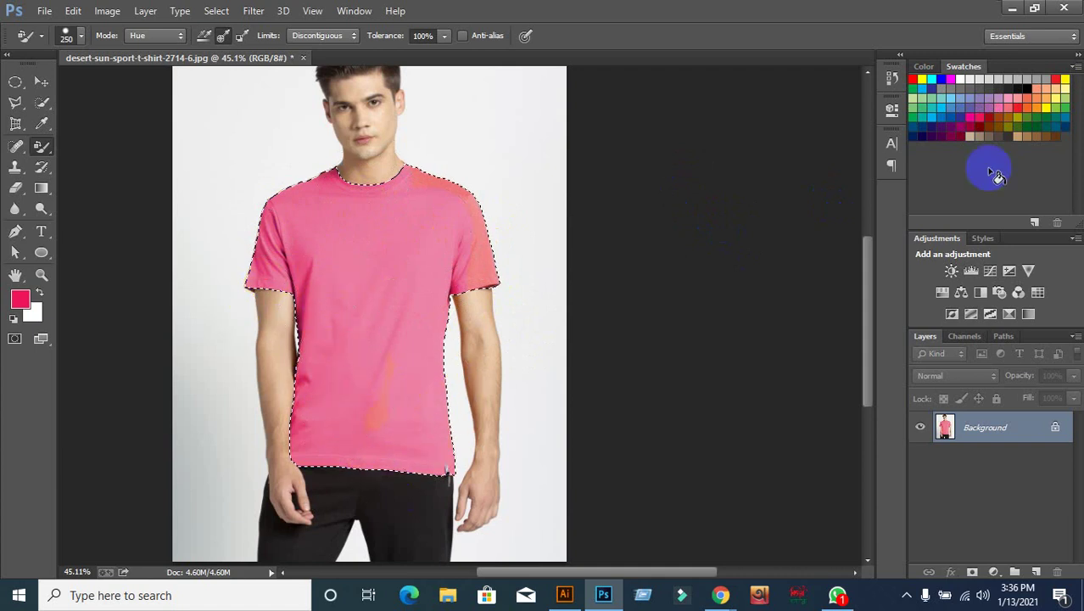
pyautogui.click(914, 78)
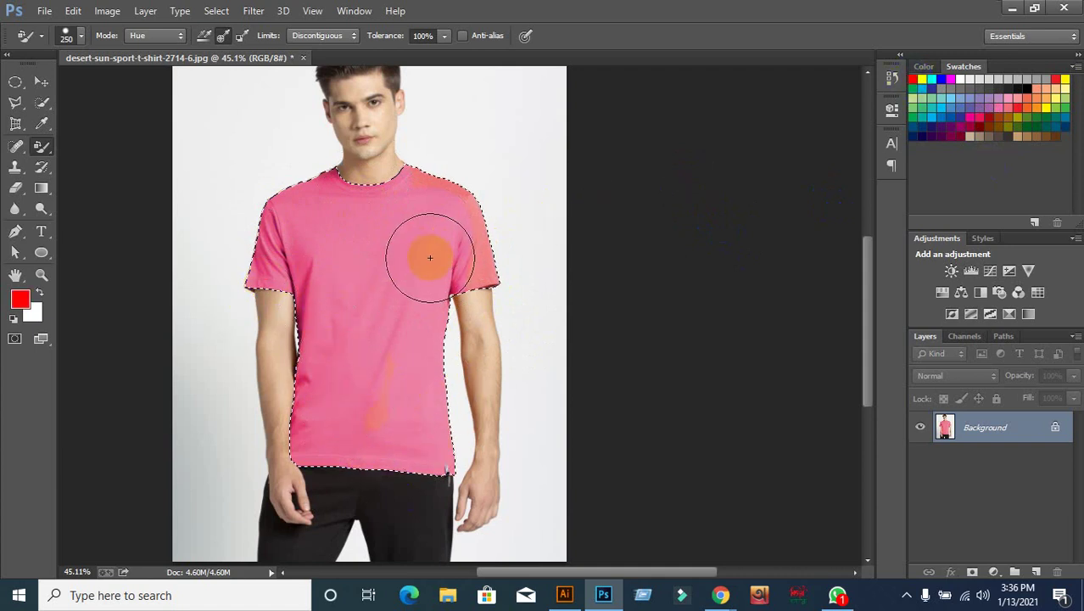
pyautogui.moveTo(426, 249)
pyautogui.mouseDown()
pyautogui.moveTo(267, 243)
pyautogui.moveTo(293, 197)
pyautogui.moveTo(369, 315)
pyautogui.moveTo(392, 382)
pyautogui.moveTo(317, 443)
pyautogui.moveTo(423, 461)
pyautogui.moveTo(448, 290)
pyautogui.moveTo(474, 273)
pyautogui.moveTo(465, 242)
pyautogui.moveTo(319, 227)
pyautogui.mouseUp()
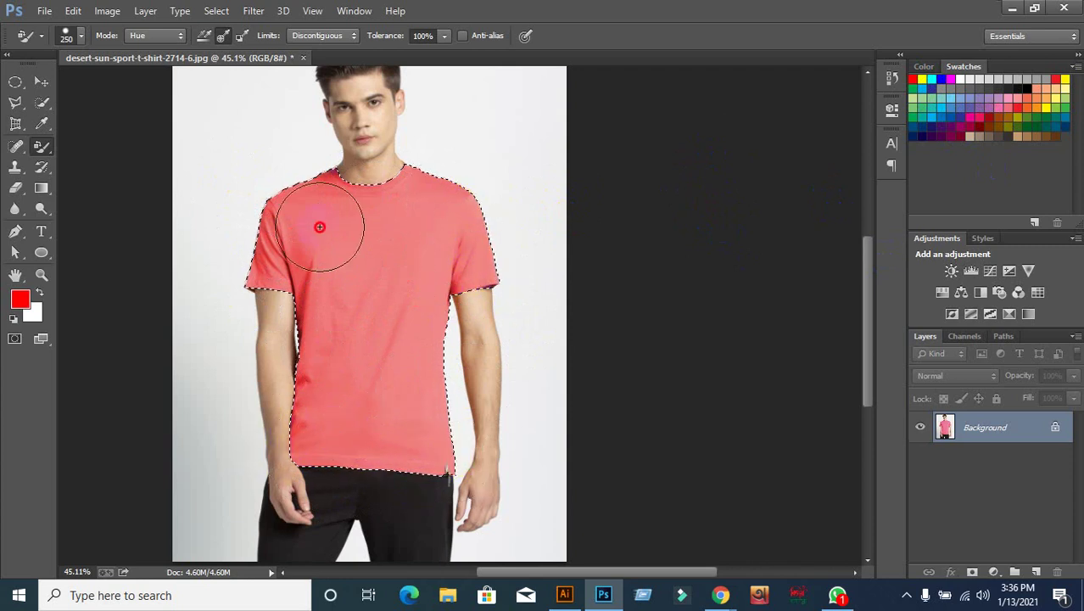
# Step: Deepen the shirt's red using the Color Replacement brush in Saturation mode
pyautogui.rightClick(41, 146)
pyautogui.click(113, 174)
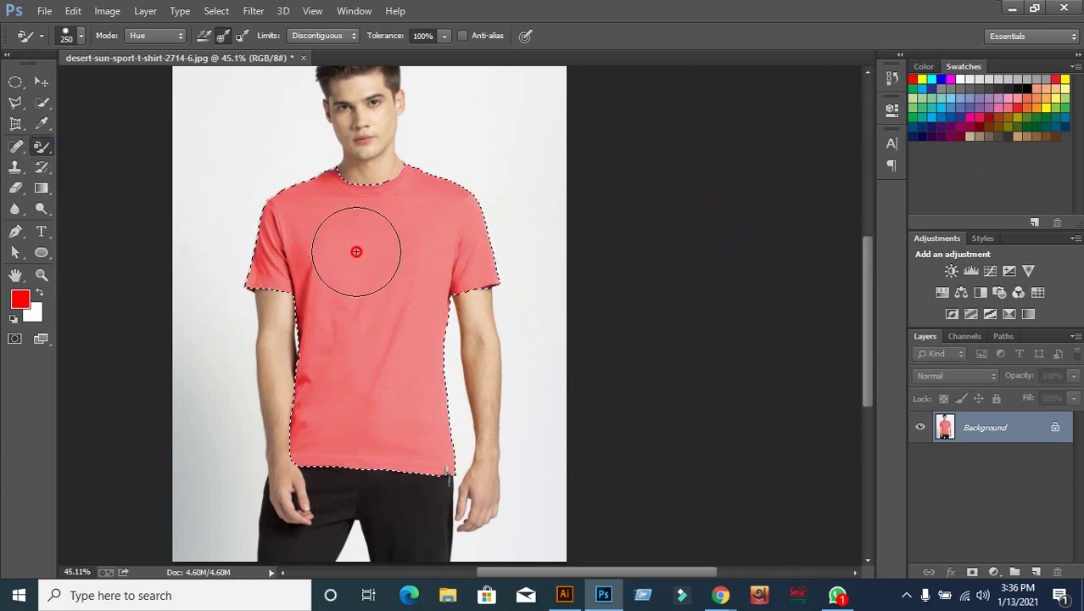
pyautogui.moveTo(383, 300); pyautogui.dragTo(403, 296)
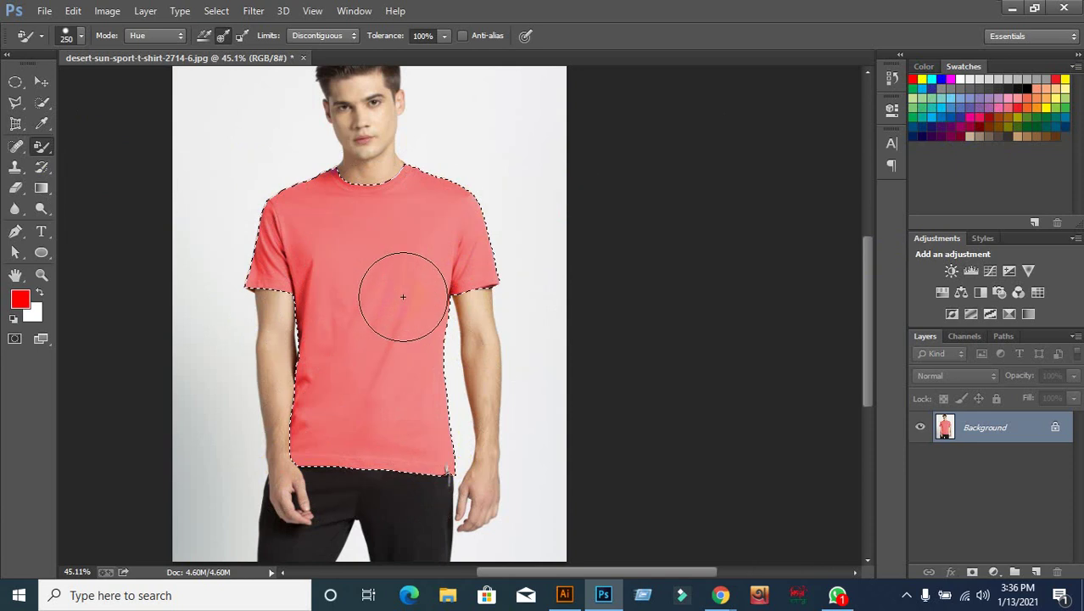
pyautogui.click(168, 36)
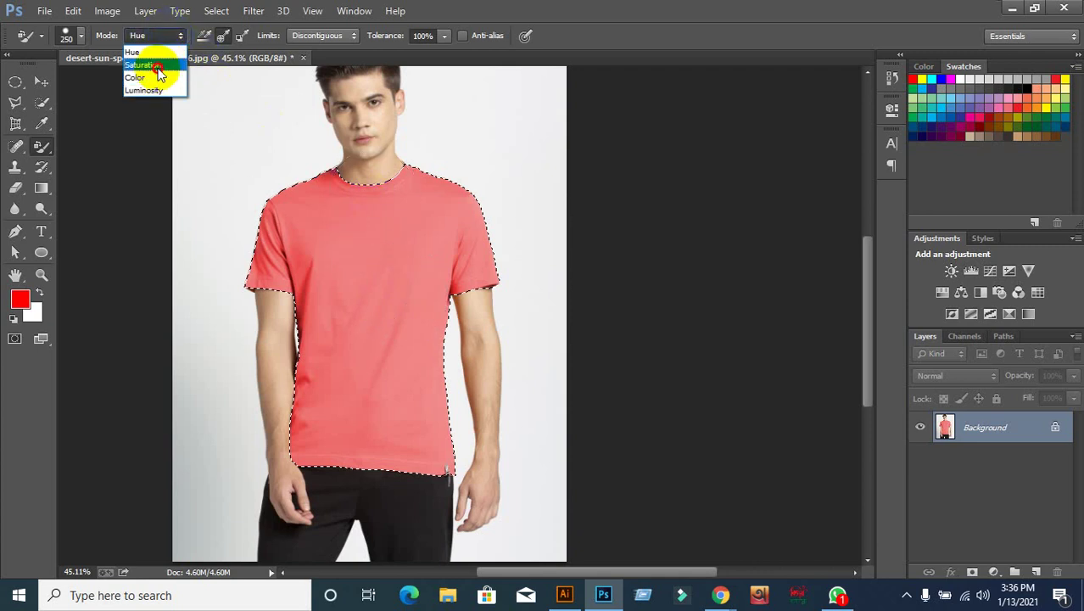
pyautogui.click(151, 63)
pyautogui.moveTo(392, 297)
pyautogui.mouseDown()
pyautogui.moveTo(321, 236)
pyautogui.moveTo(283, 222)
pyautogui.moveTo(322, 307)
pyautogui.moveTo(328, 404)
pyautogui.moveTo(417, 327)
pyautogui.moveTo(392, 429)
pyautogui.moveTo(421, 176)
pyautogui.moveTo(457, 228)
pyautogui.moveTo(435, 274)
pyautogui.moveTo(256, 187)
pyautogui.moveTo(281, 270)
pyautogui.moveTo(358, 273)
pyautogui.moveTo(358, 448)
pyautogui.mouseUp()
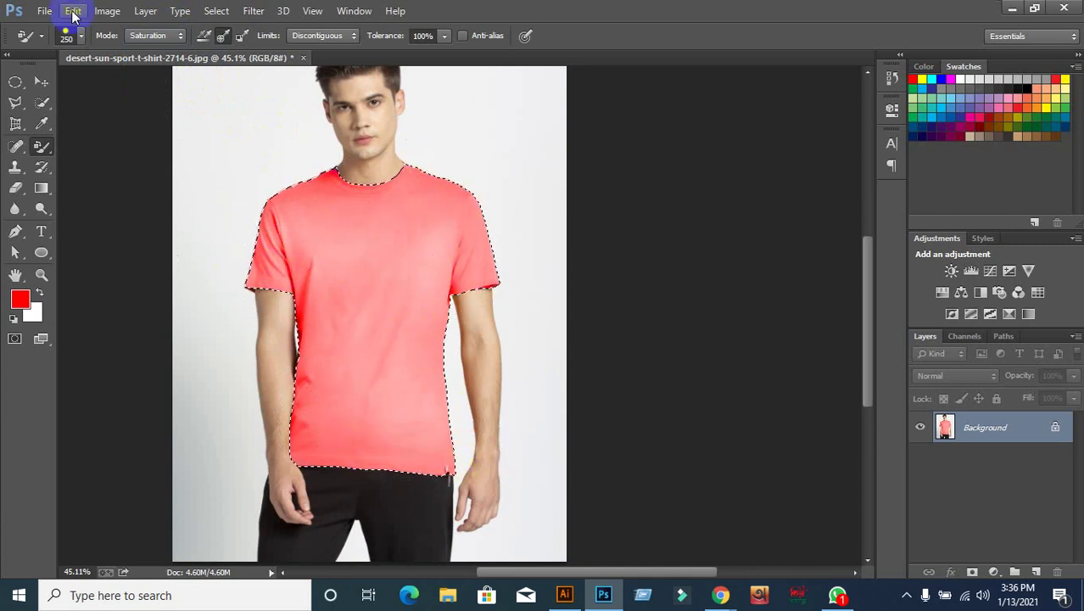
# Step: Switch the brush to Luminosity mode and repaint the shirt from the left shoulder
pyautogui.click(132, 39)
pyautogui.click(153, 80)
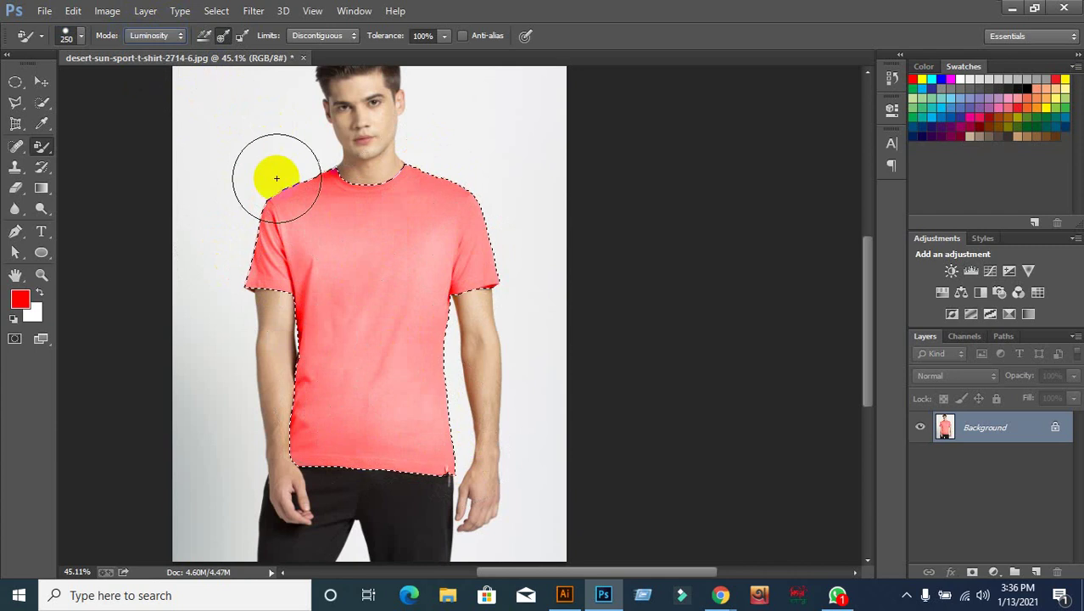
pyautogui.moveTo(279, 175)
pyautogui.mouseDown()
pyautogui.moveTo(316, 248)
pyautogui.moveTo(354, 244)
pyautogui.moveTo(334, 238)
pyautogui.moveTo(381, 213)
pyautogui.moveTo(455, 272)
pyautogui.moveTo(317, 304)
pyautogui.moveTo(331, 443)
pyautogui.moveTo(404, 390)
pyautogui.moveTo(404, 461)
pyautogui.mouseUp()
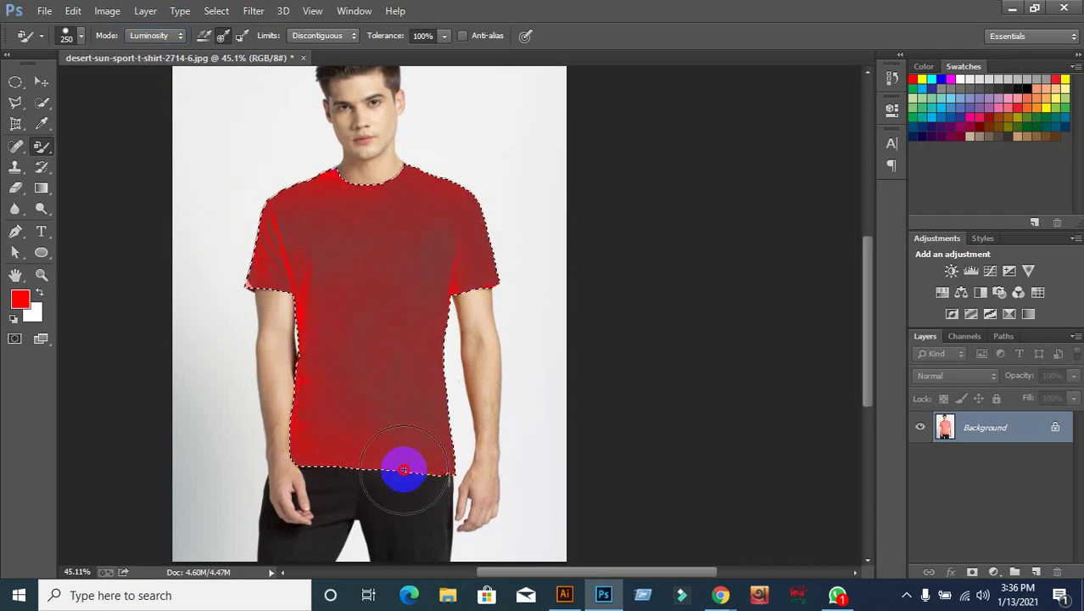
# Step: Try recolouring the shirt cyan with the brush set to Hue mode
pyautogui.click(166, 39)
pyautogui.click(136, 52)
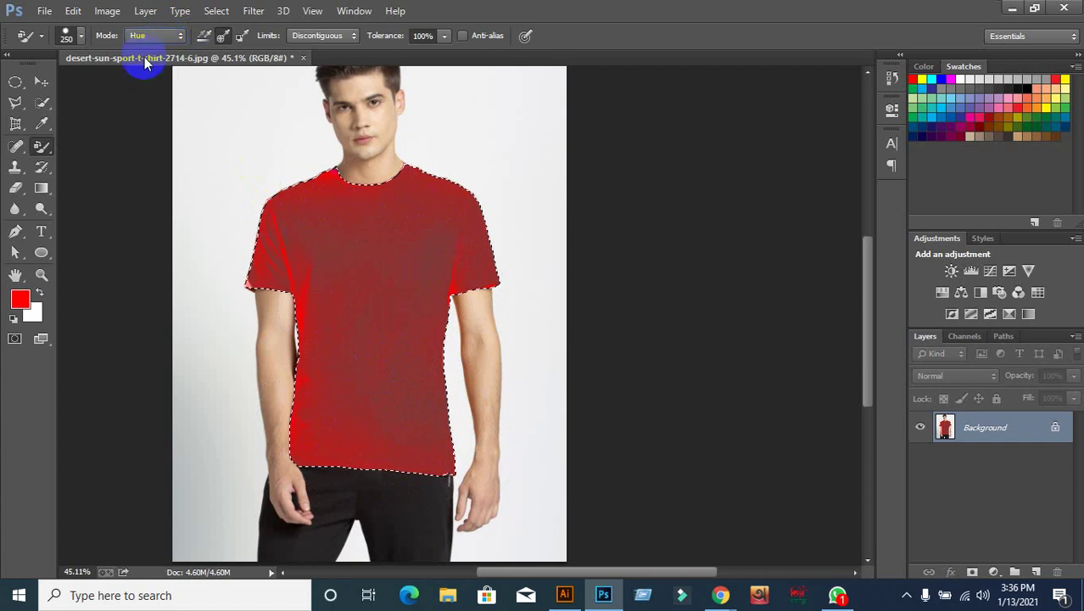
pyautogui.moveTo(283, 213)
pyautogui.mouseDown()
pyautogui.moveTo(271, 218)
pyautogui.moveTo(347, 290)
pyautogui.moveTo(370, 213)
pyautogui.mouseUp()
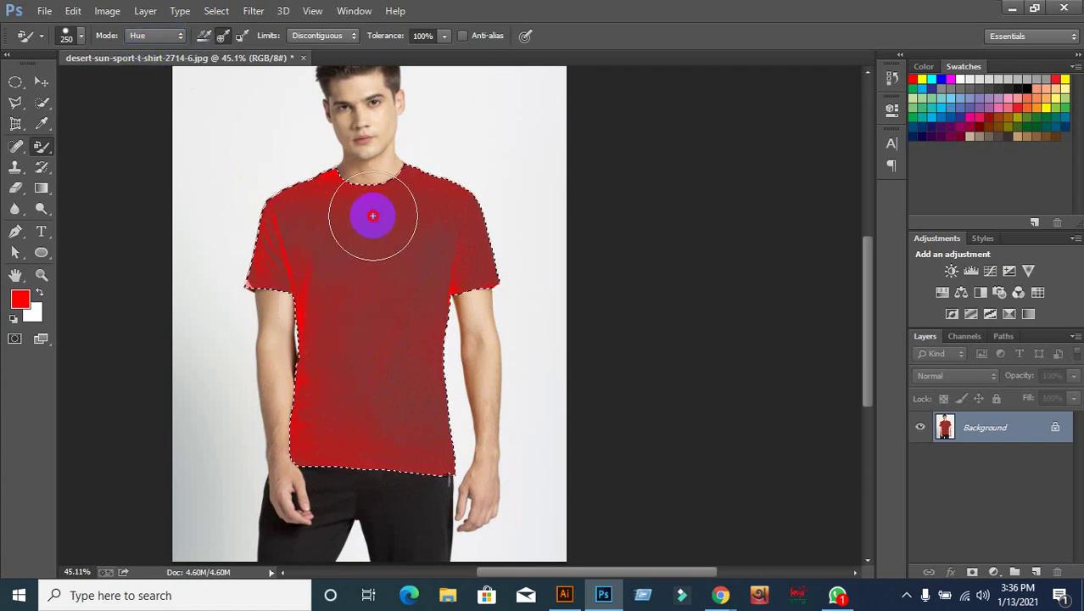
pyautogui.click(938, 78)
pyautogui.moveTo(379, 251)
pyautogui.mouseDown()
pyautogui.moveTo(324, 258)
pyautogui.moveTo(317, 174)
pyautogui.moveTo(286, 351)
pyautogui.moveTo(501, 189)
pyautogui.moveTo(445, 199)
pyautogui.moveTo(341, 468)
pyautogui.moveTo(386, 438)
pyautogui.moveTo(436, 468)
pyautogui.moveTo(385, 468)
pyautogui.moveTo(302, 303)
pyautogui.mouseUp()
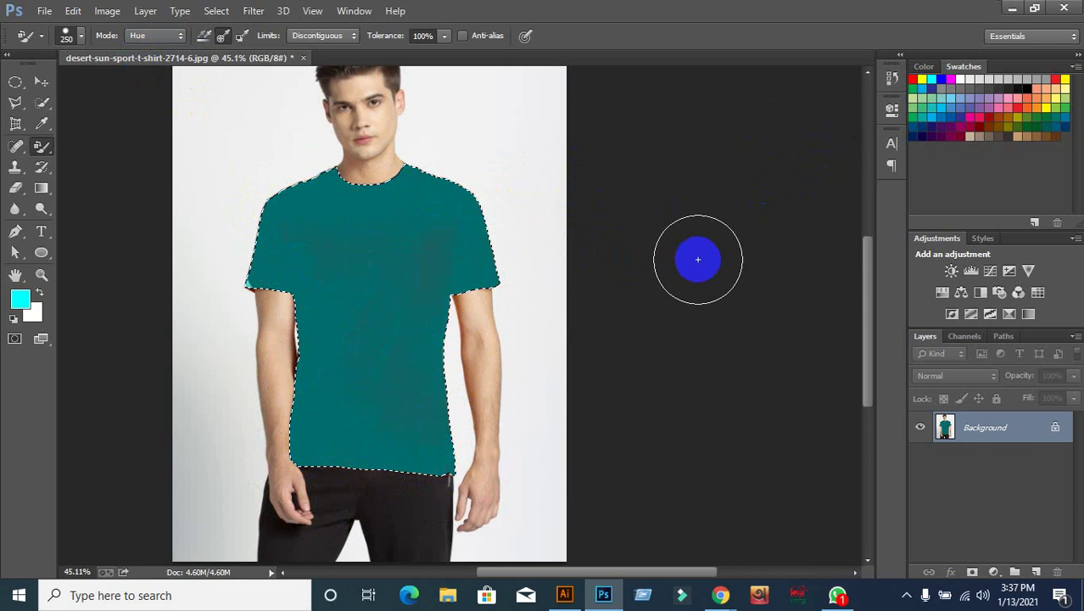
# Step: Undo the cyan back to orange, then select the Move tool and red swatch
pyautogui.hotkey('ctrl', 'alt', 'z')
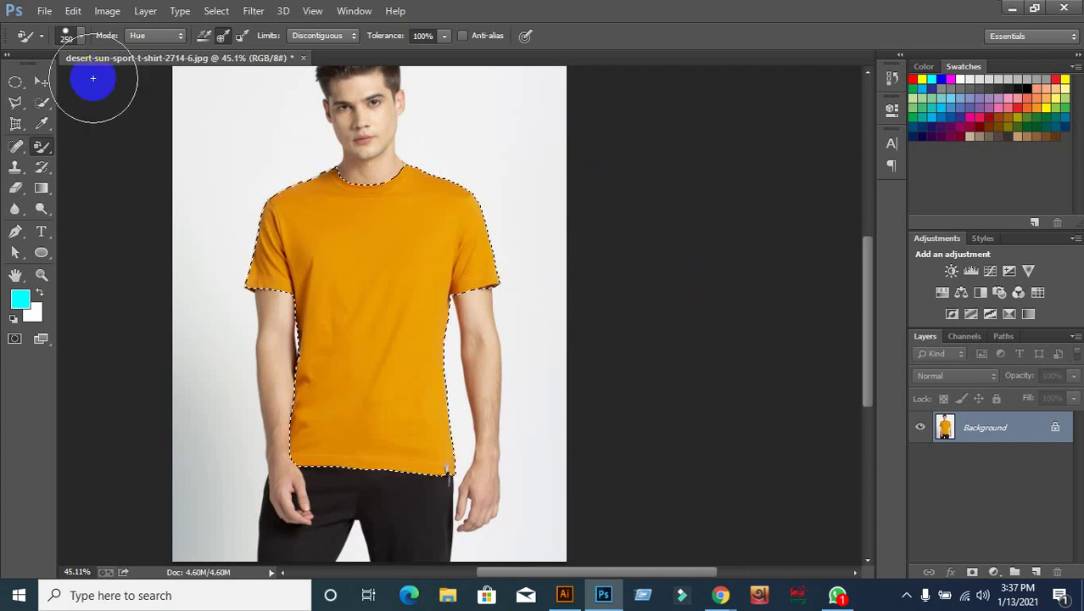
pyautogui.click(41, 81)
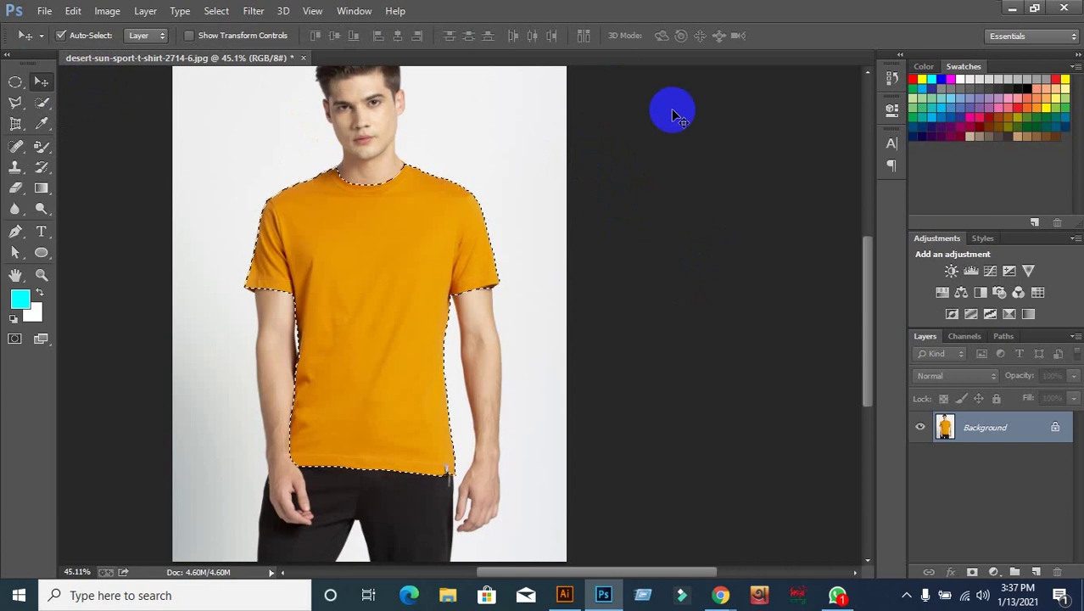
pyautogui.click(914, 79)
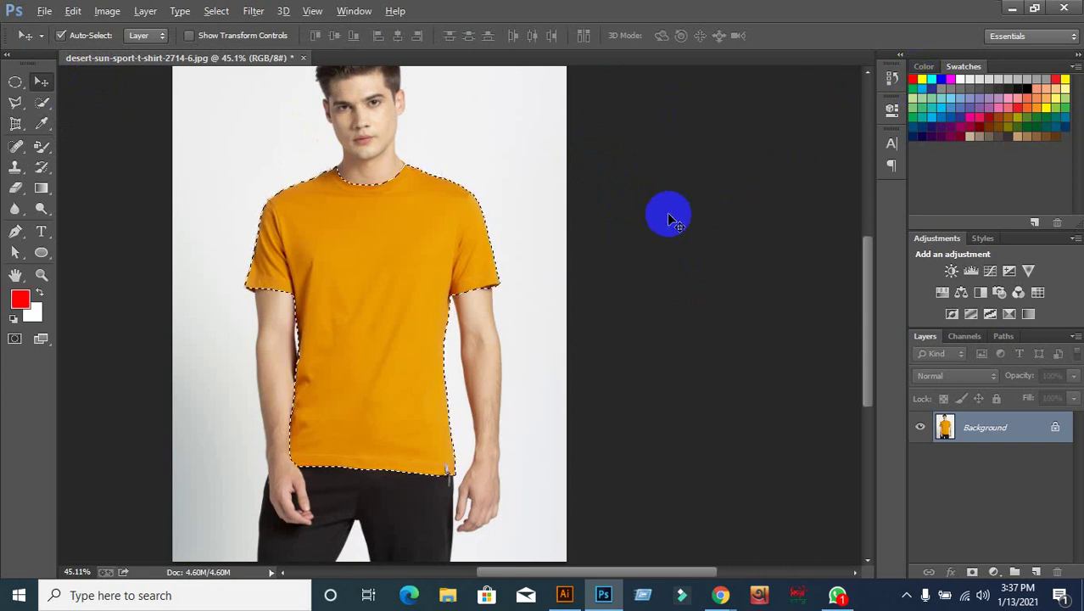
# Step: Test a red fill on the selected shirt, deselect, and undo the fill
pyautogui.hotkey('alt', 'BackSpace')
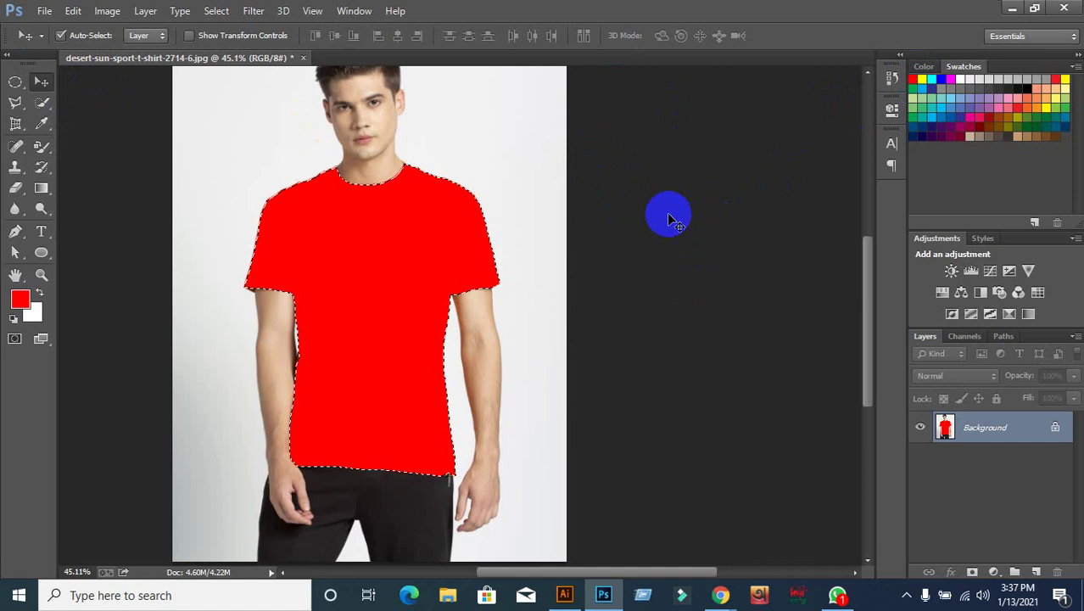
pyautogui.hotkey('ctrl', 'd')
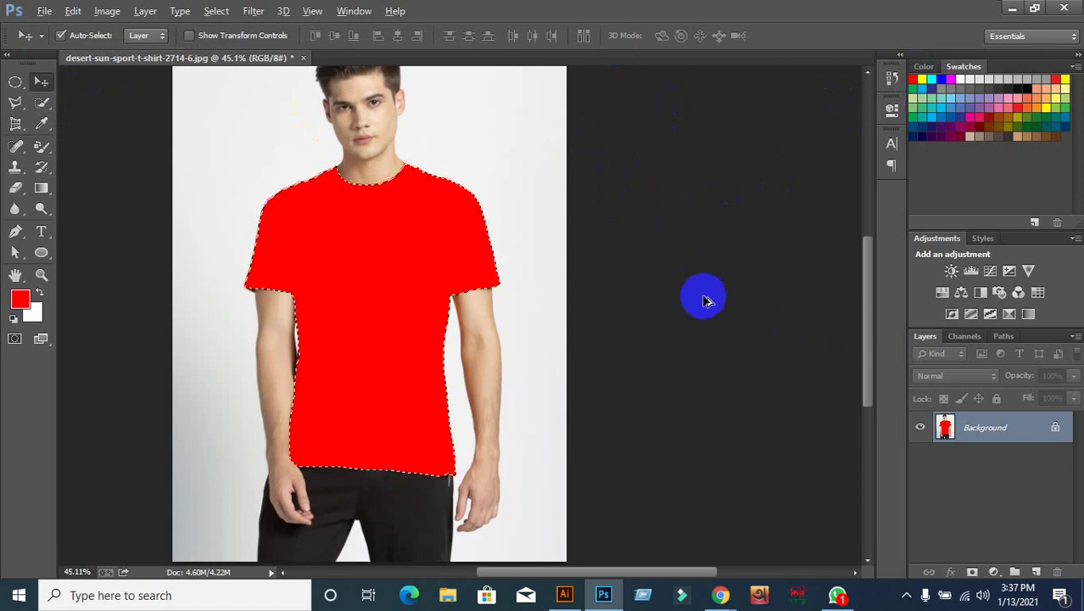
pyautogui.hotkey('ctrl', 'alt', 'z')
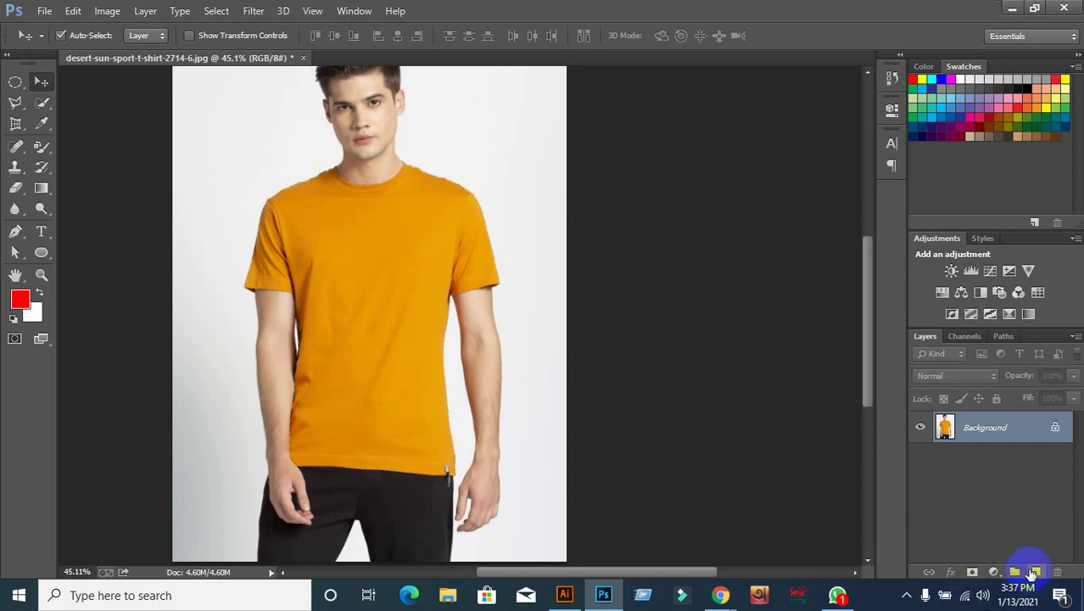
# Step: Add Layer 1, reselect the shirt on Background with a 175 Quick Selection brush, then activate Layer 1
pyautogui.click(1035, 573)
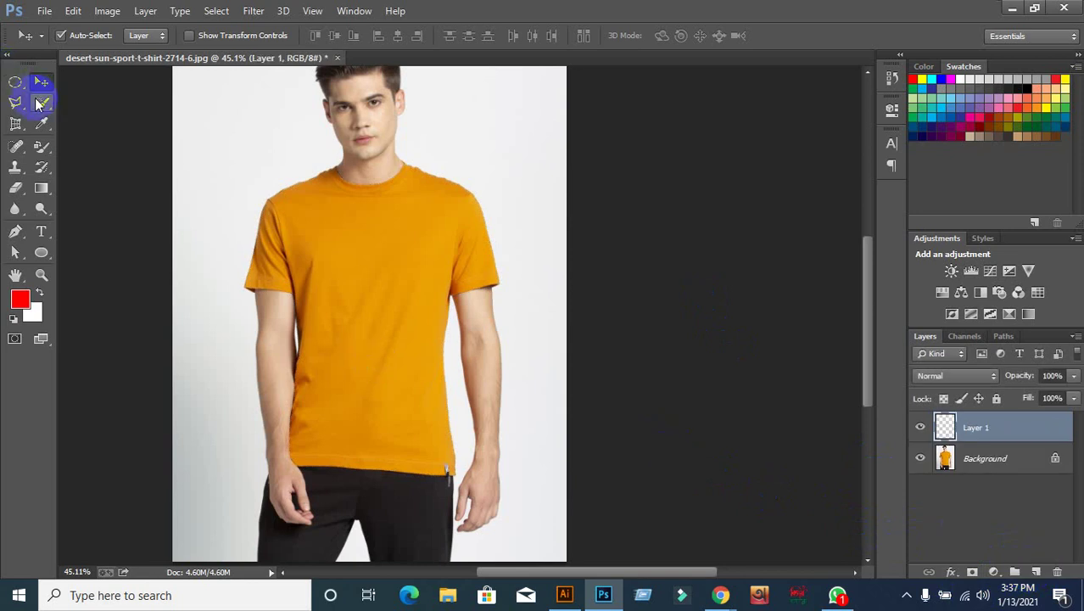
pyautogui.click(41, 101)
pyautogui.click(77, 102)
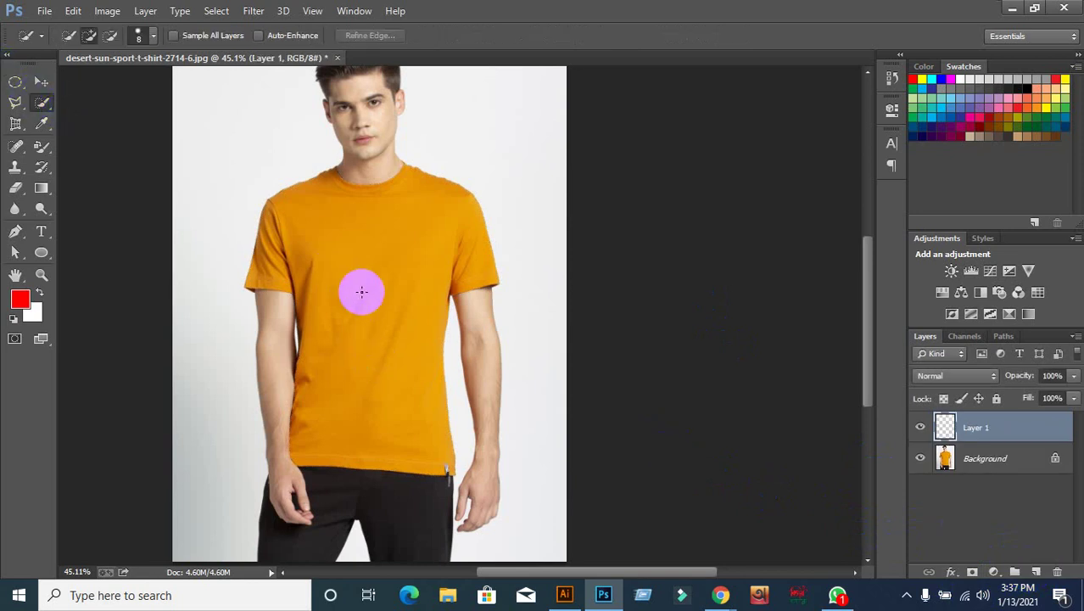
pyautogui.press(']')
pyautogui.press(']')
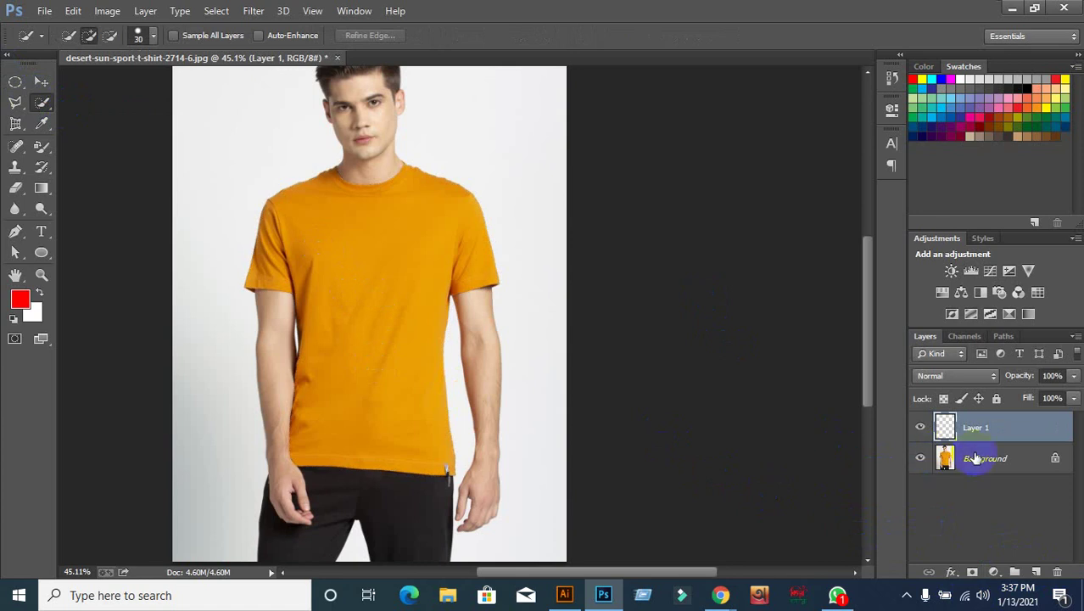
pyautogui.click(1003, 460)
pyautogui.press(']')
pyautogui.press(']')
pyautogui.press(']')
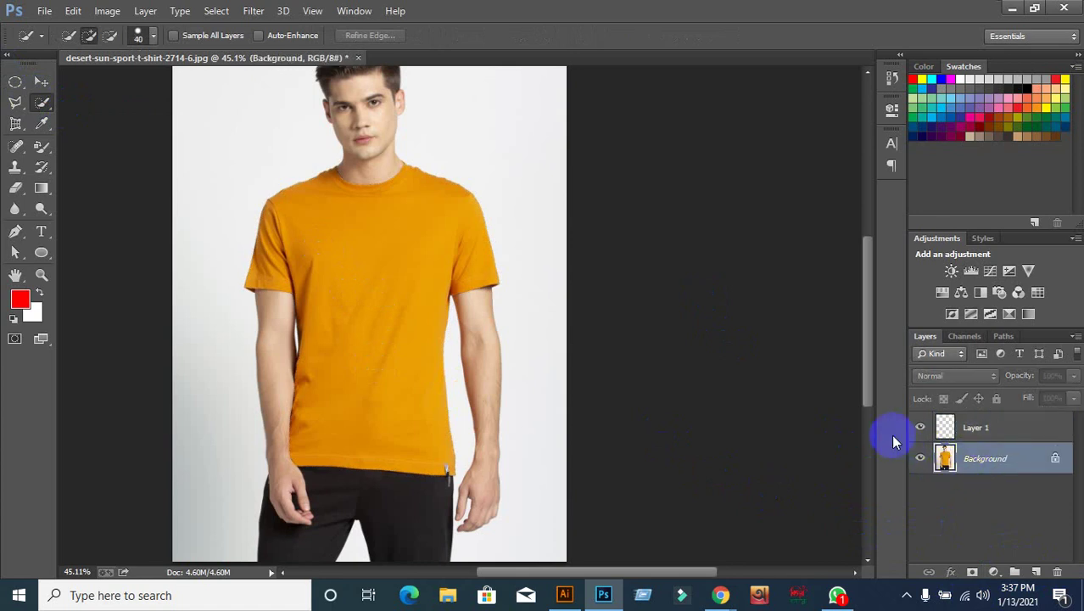
pyautogui.press(']')
pyautogui.press(']')
pyautogui.press(']')
pyautogui.press(']')
pyautogui.press(']')
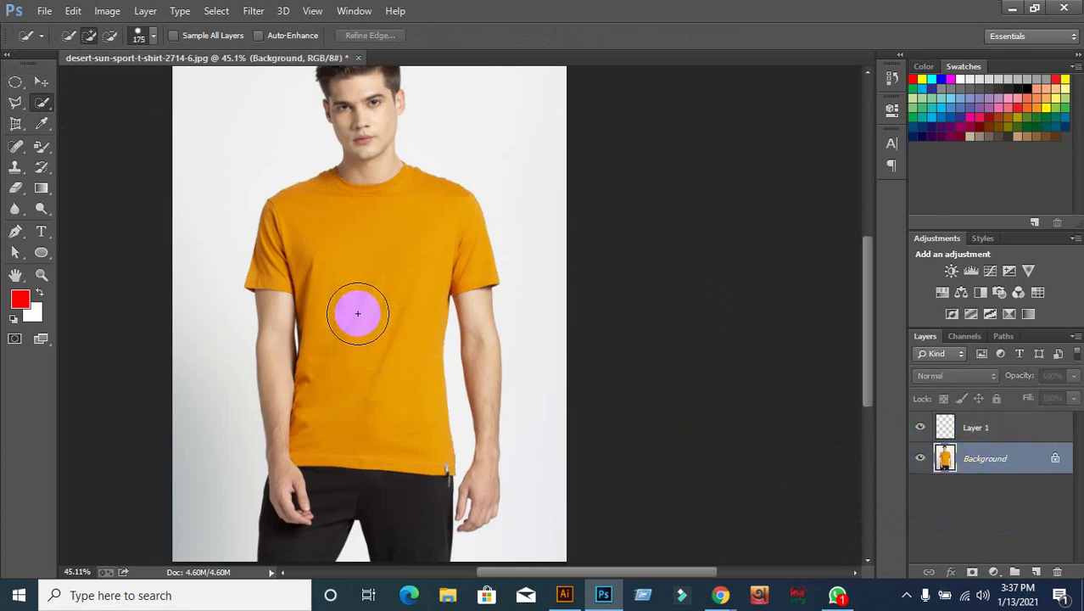
pyautogui.moveTo(354, 310); pyautogui.dragTo(375, 304)
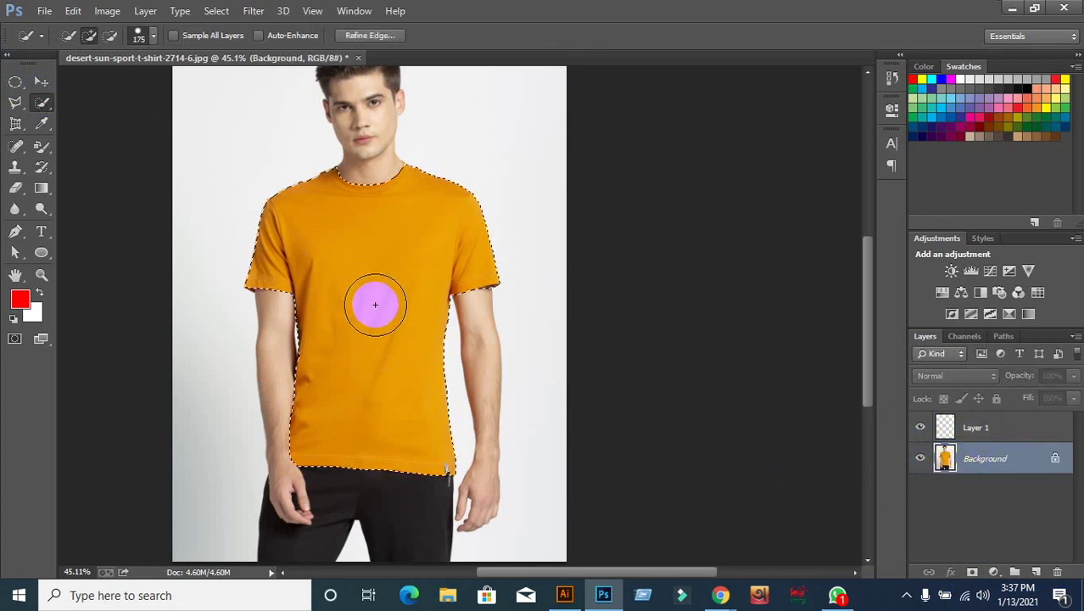
pyautogui.click(1000, 434)
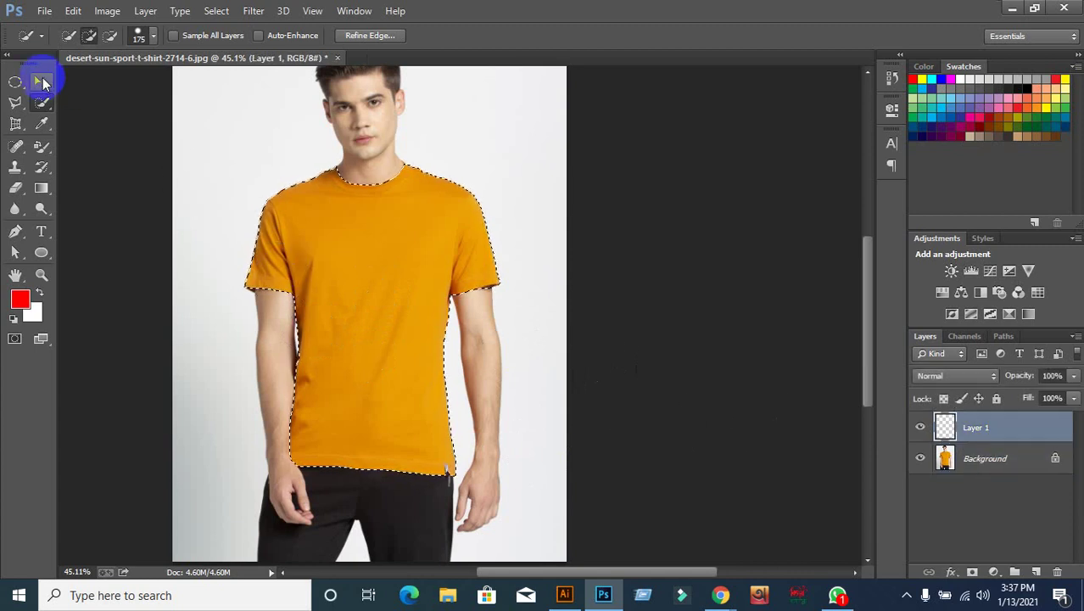
pyautogui.click(42, 81)
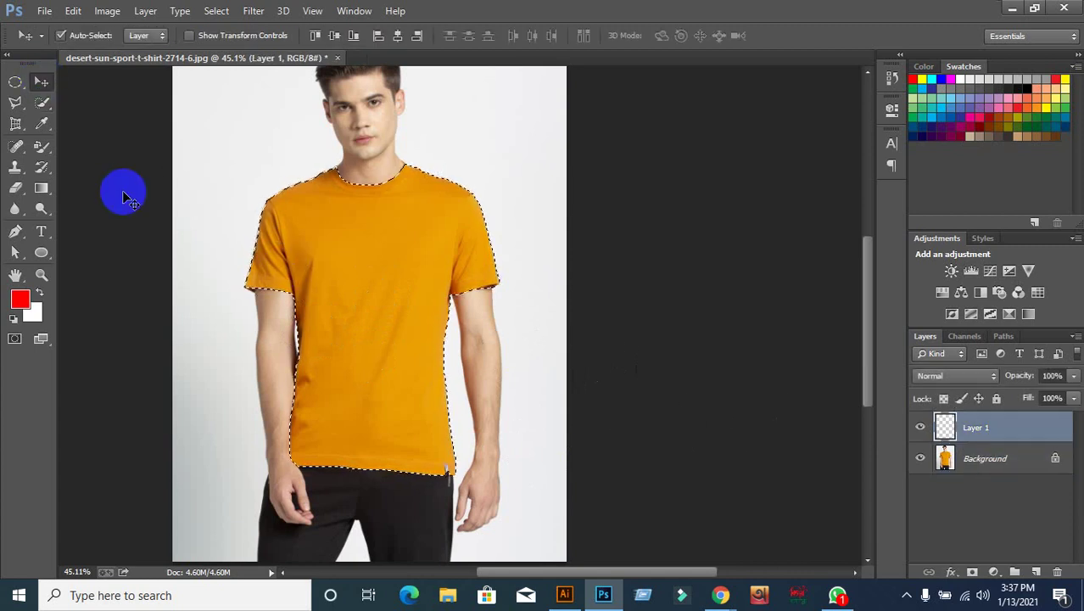
# Step: Fill the shirt selection red on Layer 1 and deselect it
pyautogui.hotkey('alt', 'BackSpace')
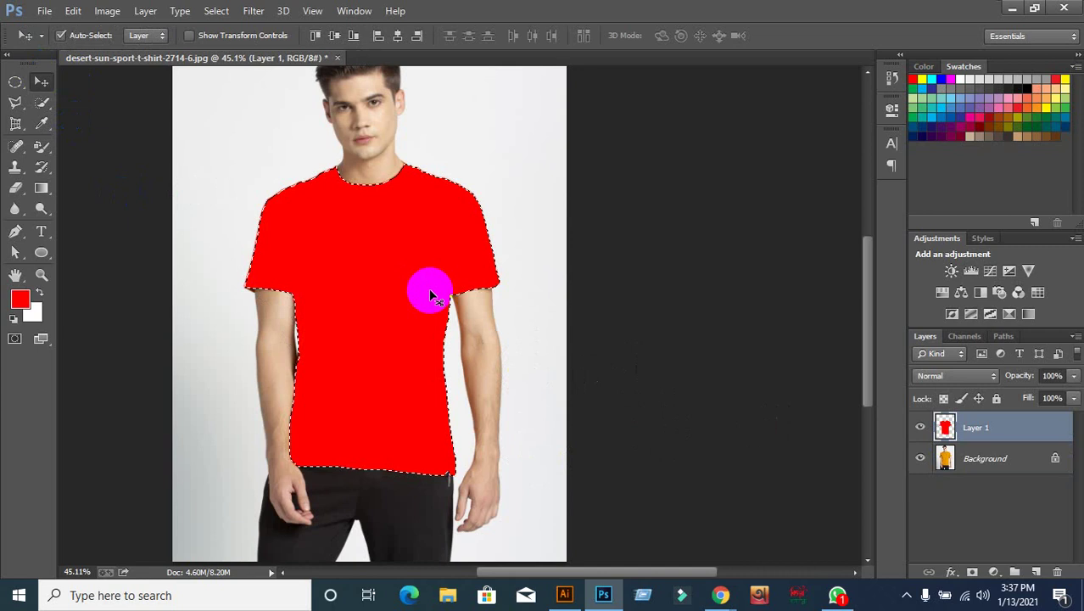
pyautogui.scroll(1, 403, 206)
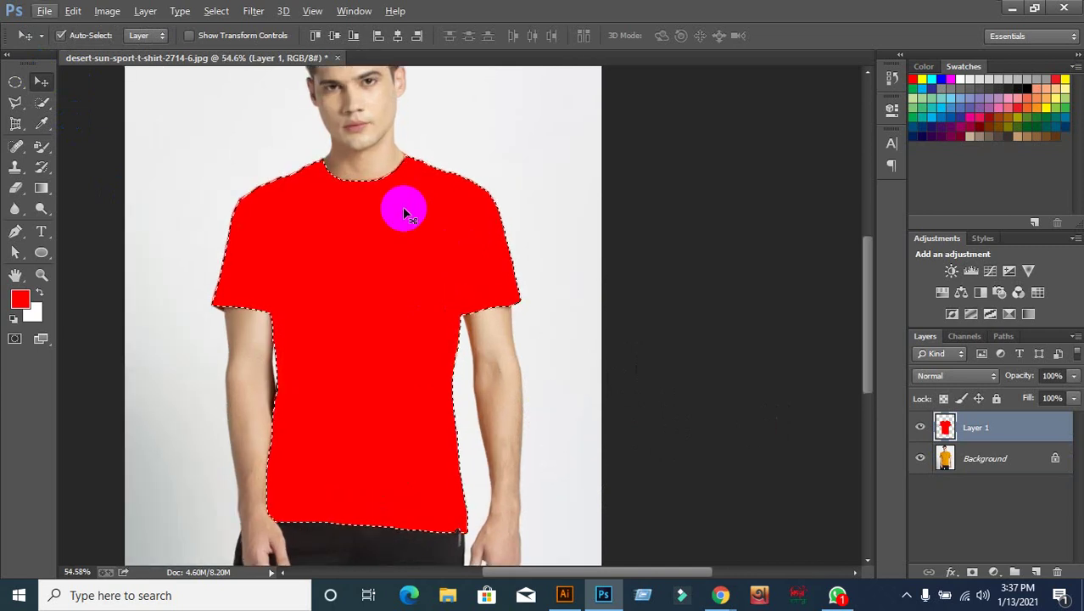
pyautogui.hotkey('ctrl', 'd')
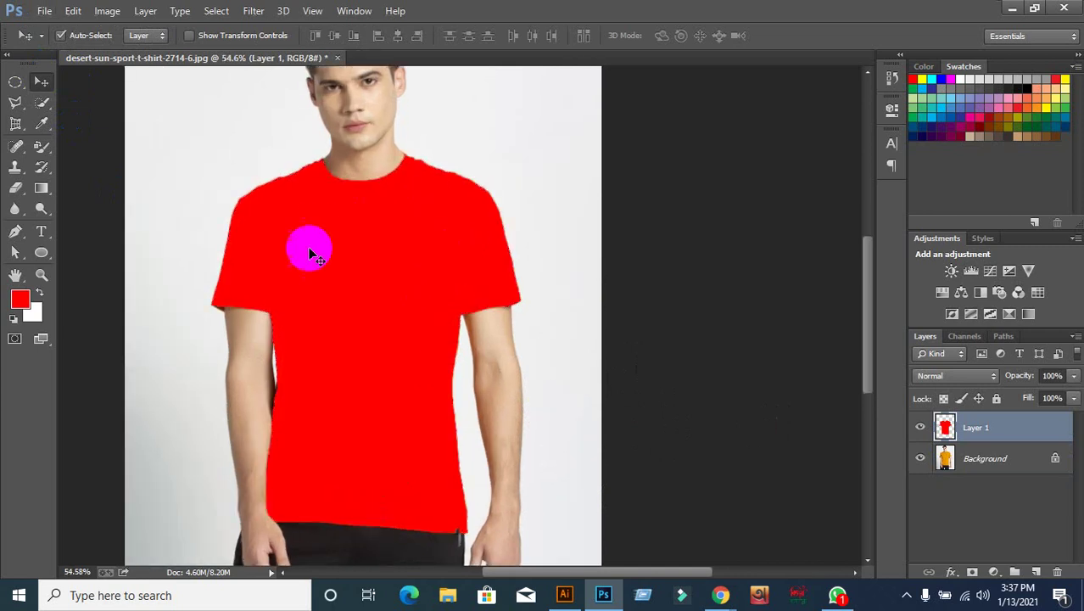
# Step: Set Layer 1's blend mode to Multiply after briefly trying Soft Light
pyautogui.click(981, 378)
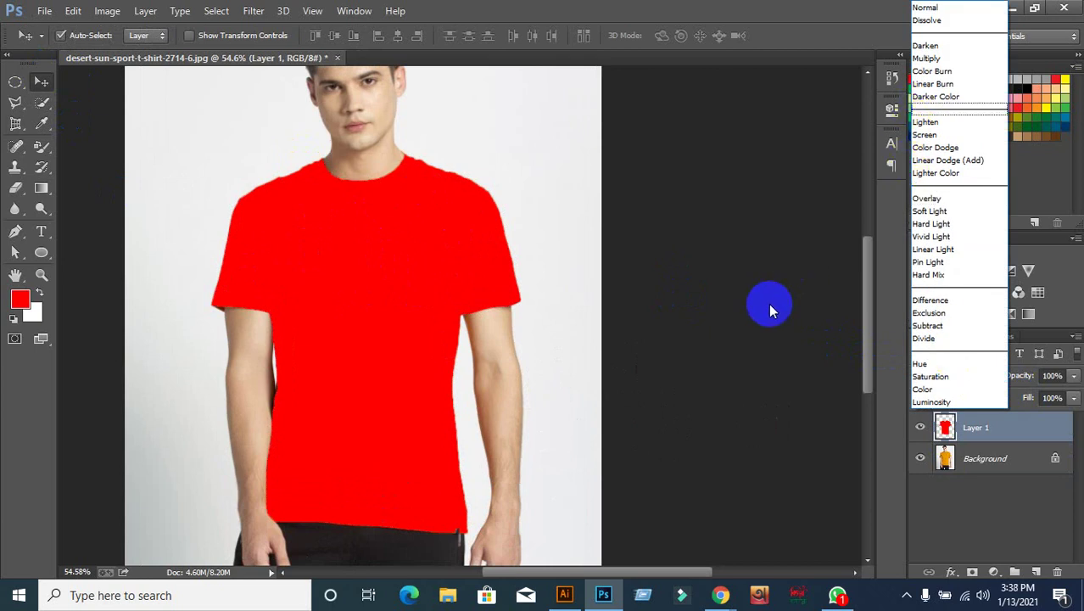
pyautogui.click(927, 58)
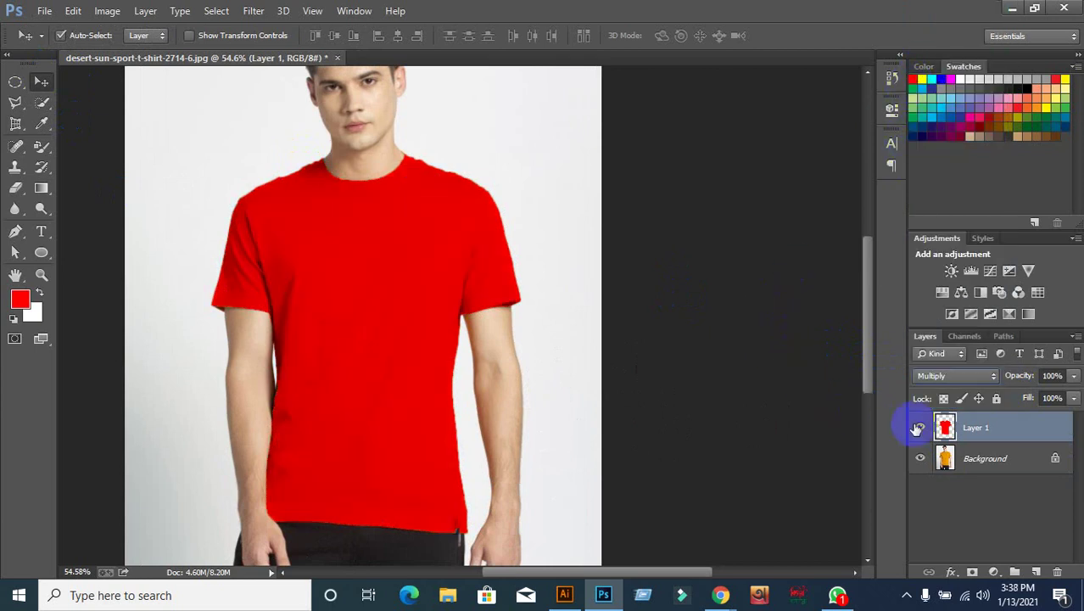
pyautogui.click(947, 375)
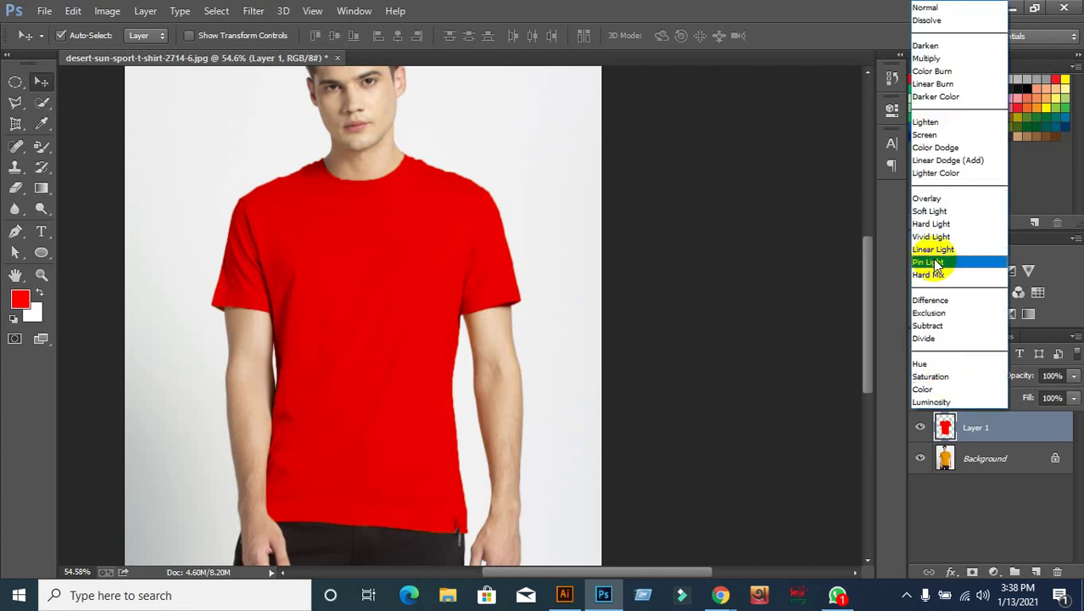
pyautogui.click(933, 210)
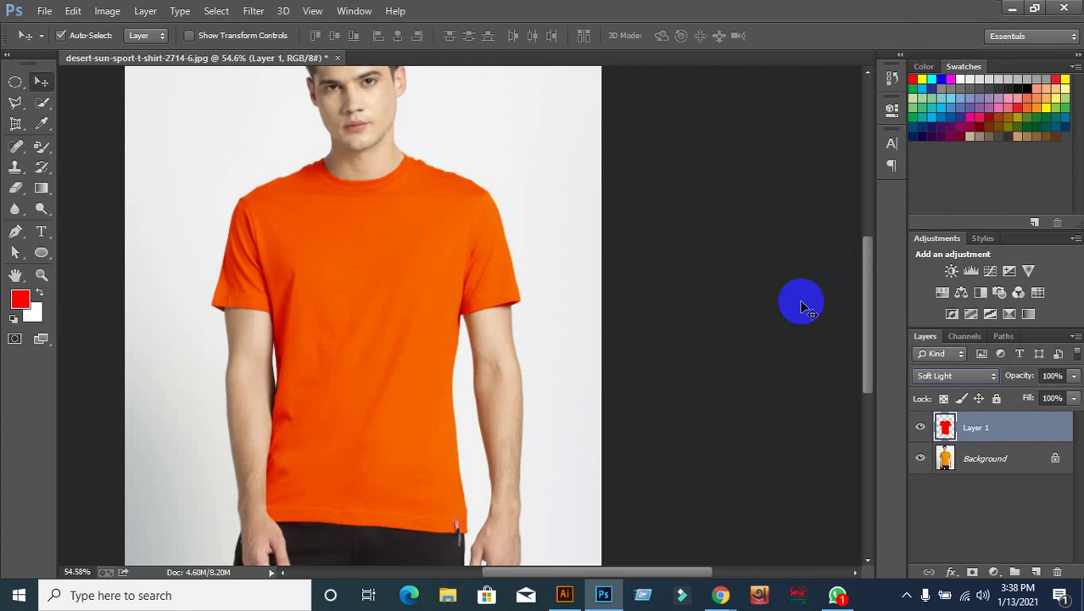
pyautogui.click(981, 380)
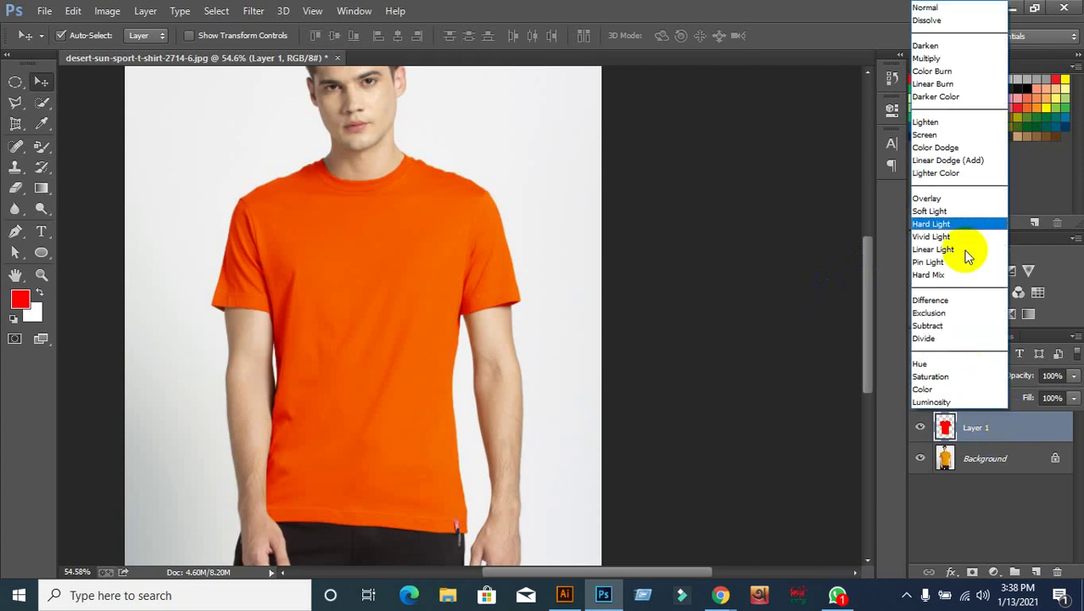
pyautogui.click(933, 46)
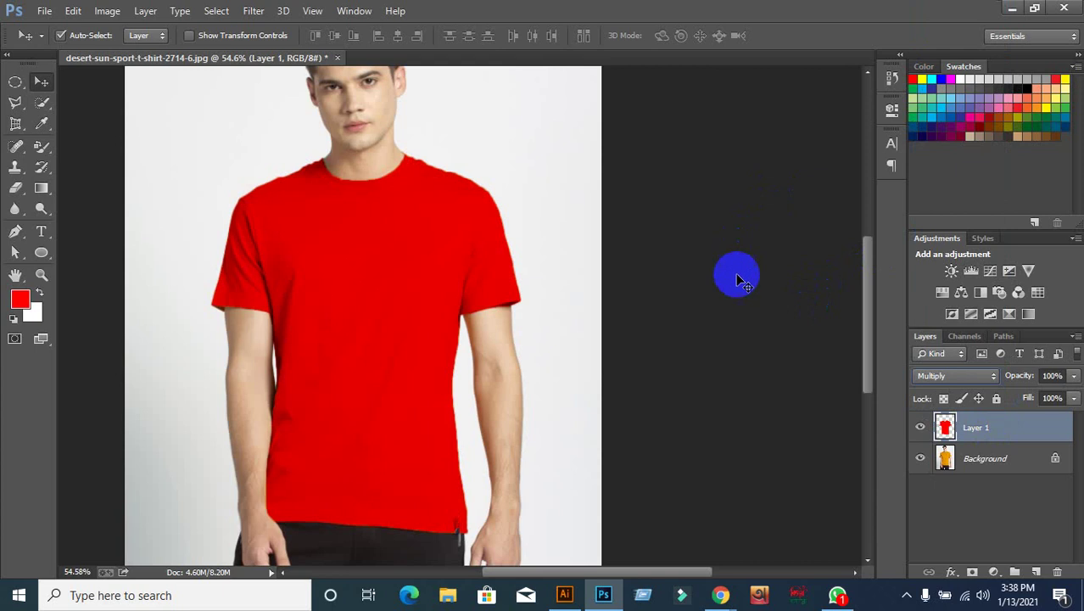
# Step: Split Layer 1's Underlying Layer white slider at 126/255 in Blending Options and apply
pyautogui.doubleClick(1029, 432)
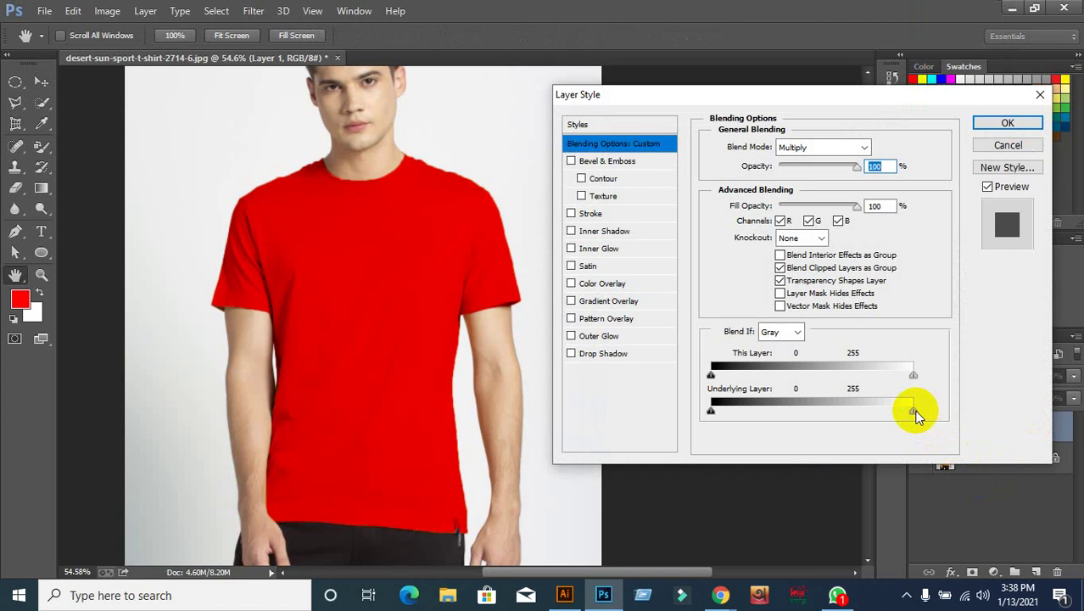
pyautogui.moveTo(913, 411)
pyautogui.mouseDown()
pyautogui.moveTo(812, 411)
pyautogui.moveTo(924, 413)
pyautogui.mouseUp()
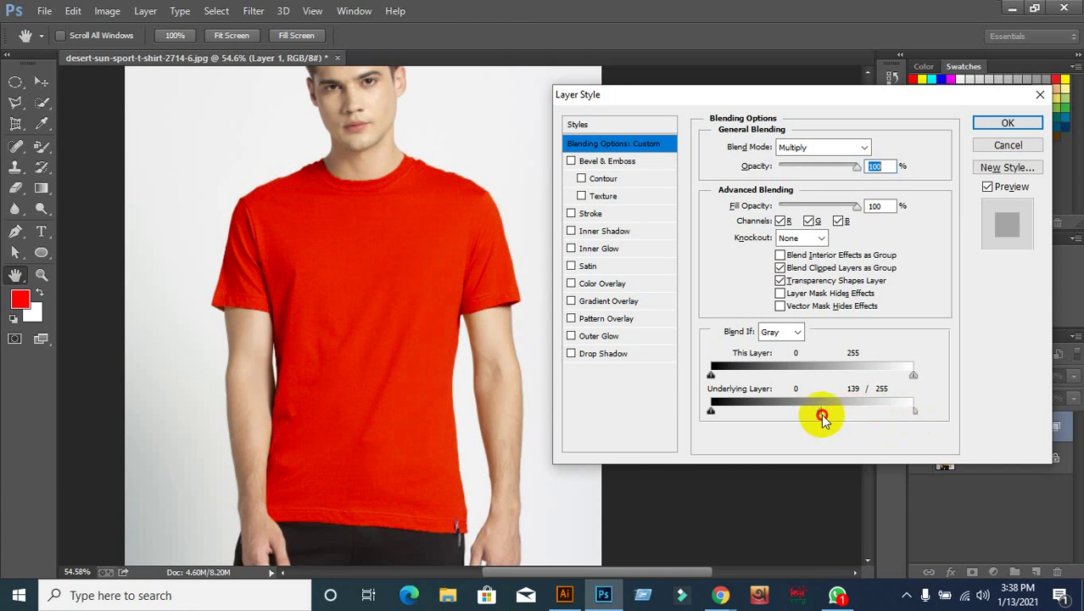
pyautogui.moveTo(820, 414)
pyautogui.mouseDown()
pyautogui.moveTo(857, 416)
pyautogui.moveTo(834, 418)
pyautogui.mouseUp()
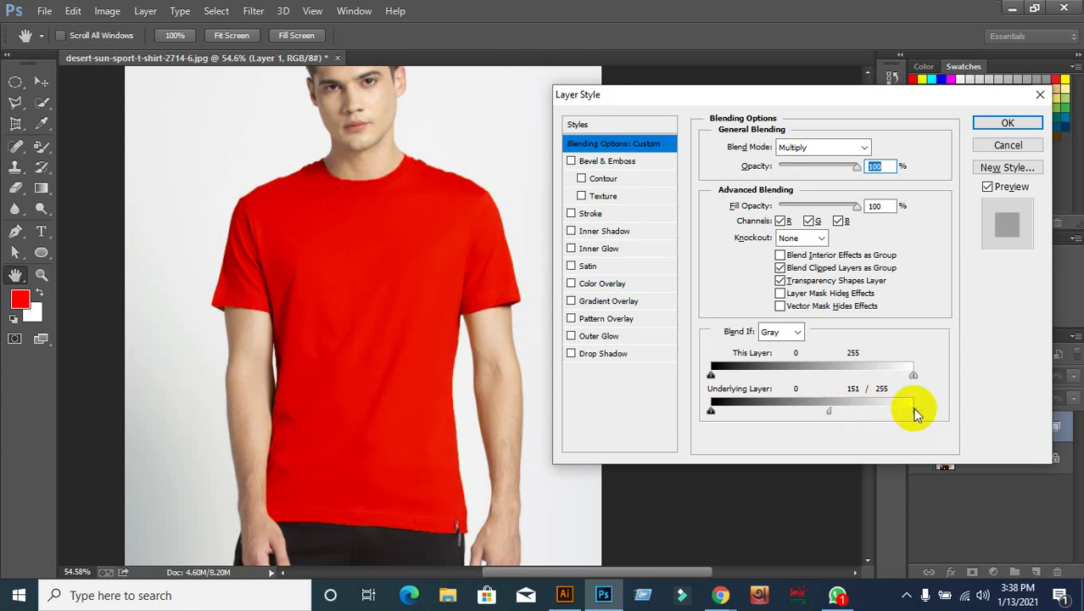
pyautogui.moveTo(914, 411); pyautogui.dragTo(915, 407)
pyautogui.moveTo(829, 415)
pyautogui.mouseDown()
pyautogui.moveTo(798, 415)
pyautogui.moveTo(812, 414)
pyautogui.mouseUp()
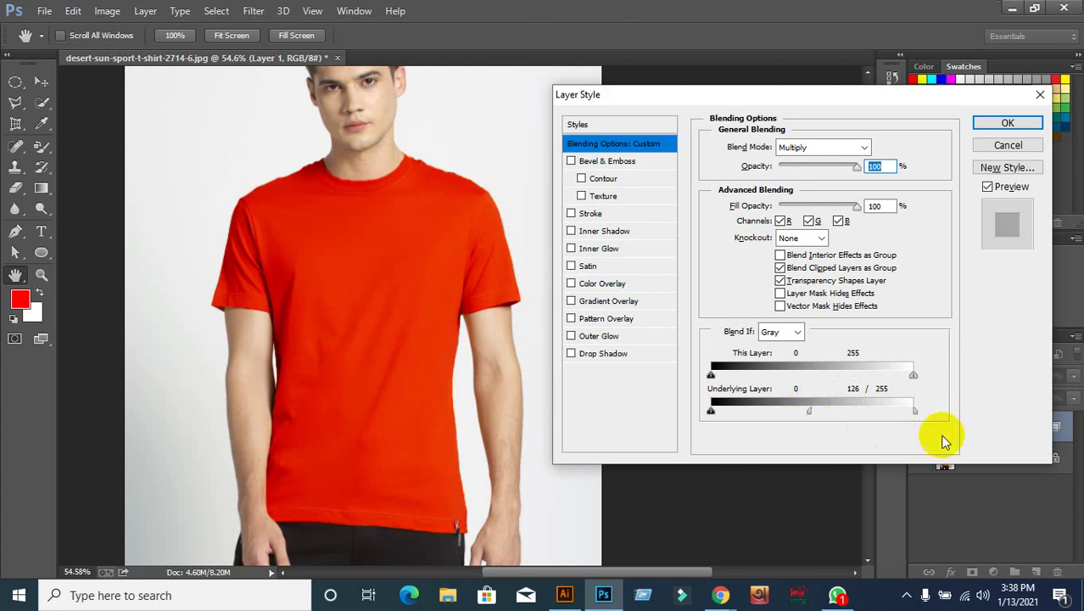
pyautogui.click(1008, 124)
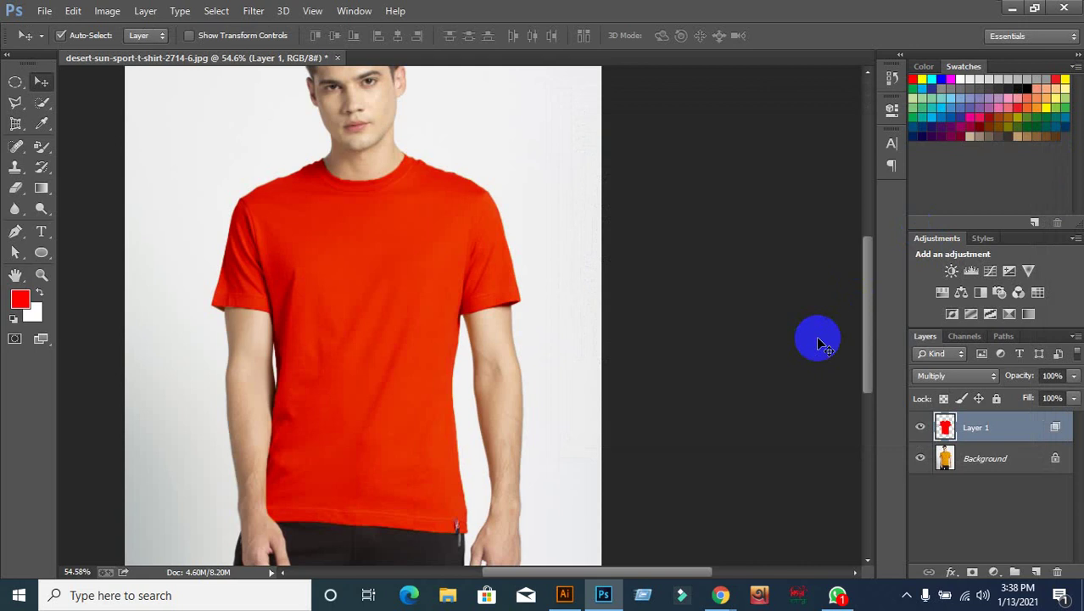
# Step: Zoom in and pan to inspect the model's hair up close
pyautogui.scroll(2, 764, 347)
pyautogui.scroll(2, 729, 358)
pyautogui.scroll(2, 704, 360)
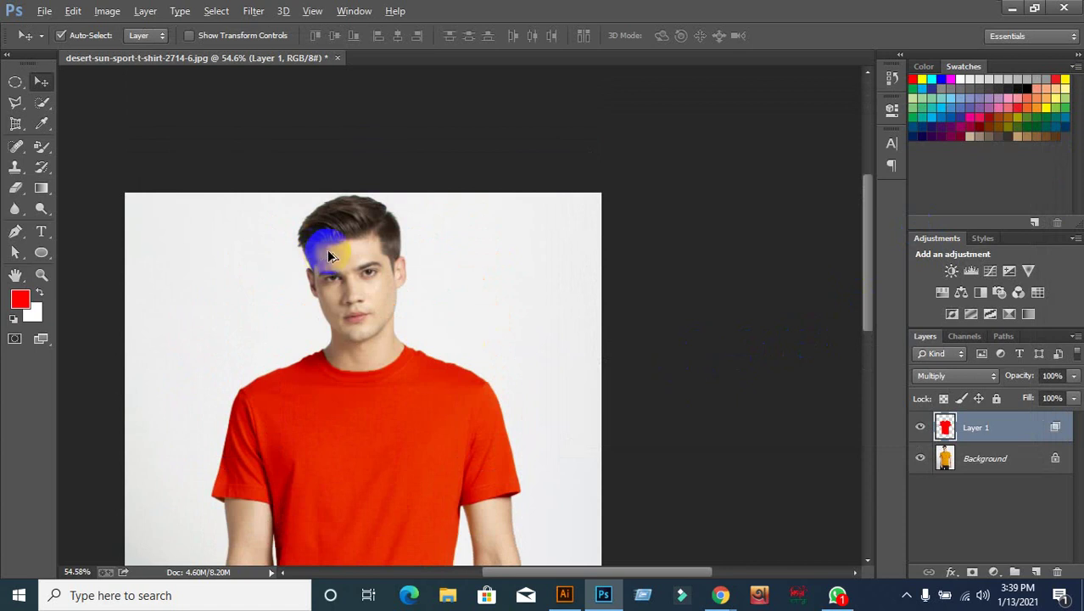
pyautogui.keyDown('alt'); pyautogui.scroll(2, 315, 241); pyautogui.keyUp('alt')
pyautogui.keyDown('alt'); pyautogui.scroll(3, 360, 205); pyautogui.keyUp('alt')
pyautogui.keyDown('alt'); pyautogui.scroll(2, 360, 195); pyautogui.keyUp('alt')
pyautogui.keyDown('alt'); pyautogui.scroll(1, 360, 181); pyautogui.keyUp('alt')
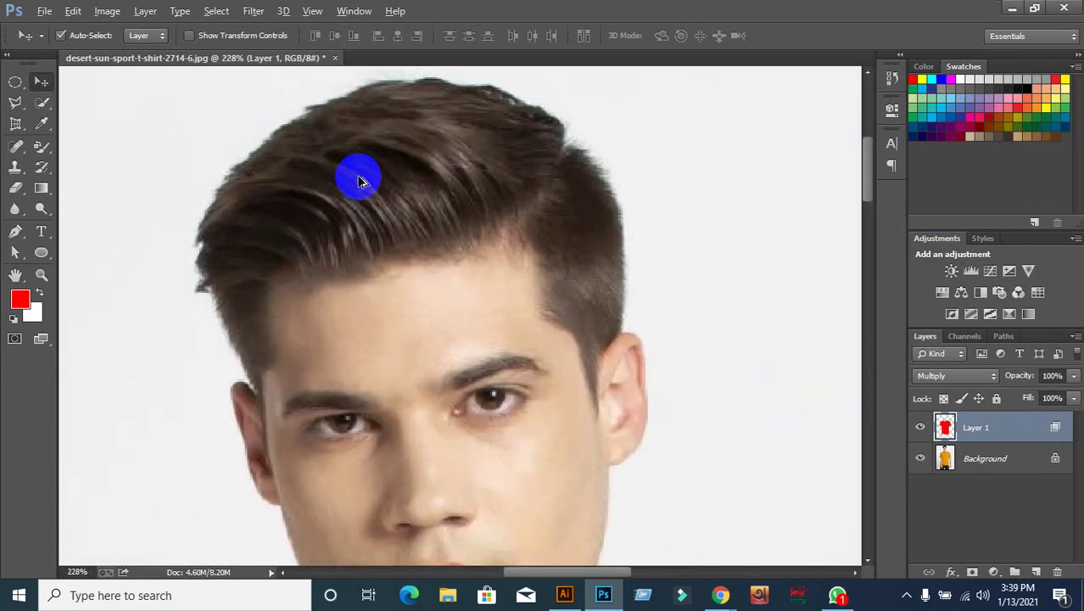
pyautogui.keyDown('alt'); pyautogui.scroll(1, 397, 173); pyautogui.keyUp('alt')
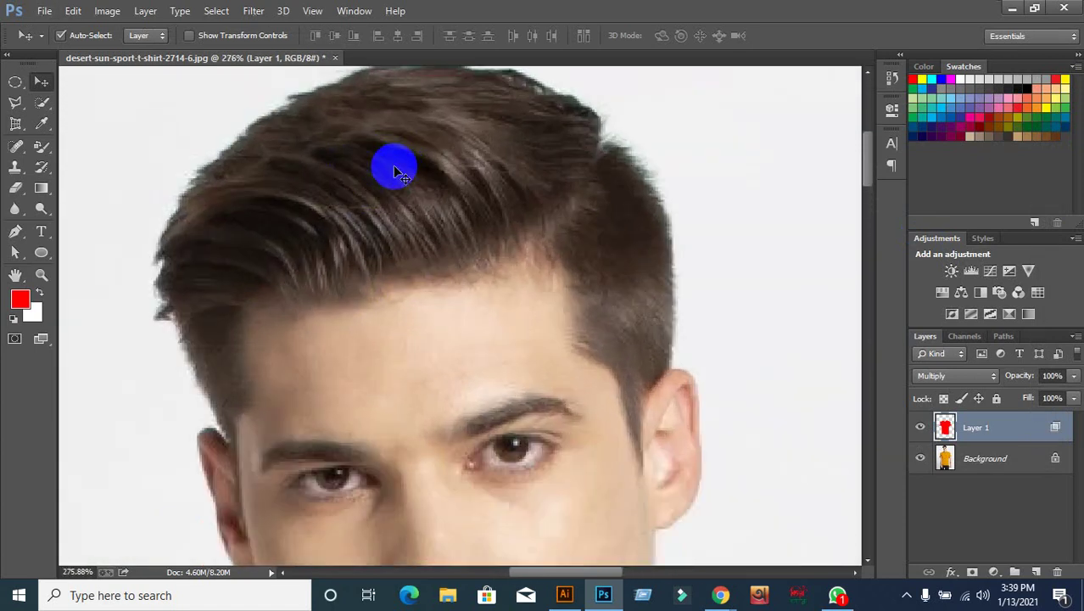
pyautogui.keyDown('alt'); pyautogui.scroll(-1, 397, 173); pyautogui.keyUp('alt')
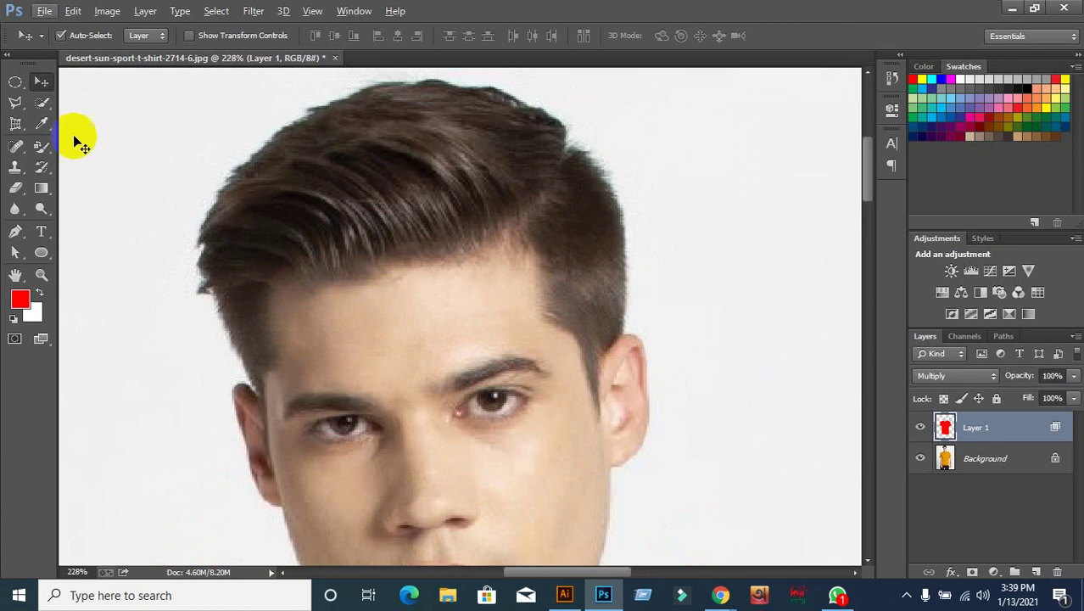
pyautogui.moveTo(273, 235)
pyautogui.mouseDown()
pyautogui.moveTo(251, 242)
pyautogui.moveTo(213, 213)
pyautogui.mouseUp()
# Step: Zoom back out and request deletion of the red shirt Layer 1
pyautogui.click(869, 425)
pyautogui.scroll(-5, 785, 429)
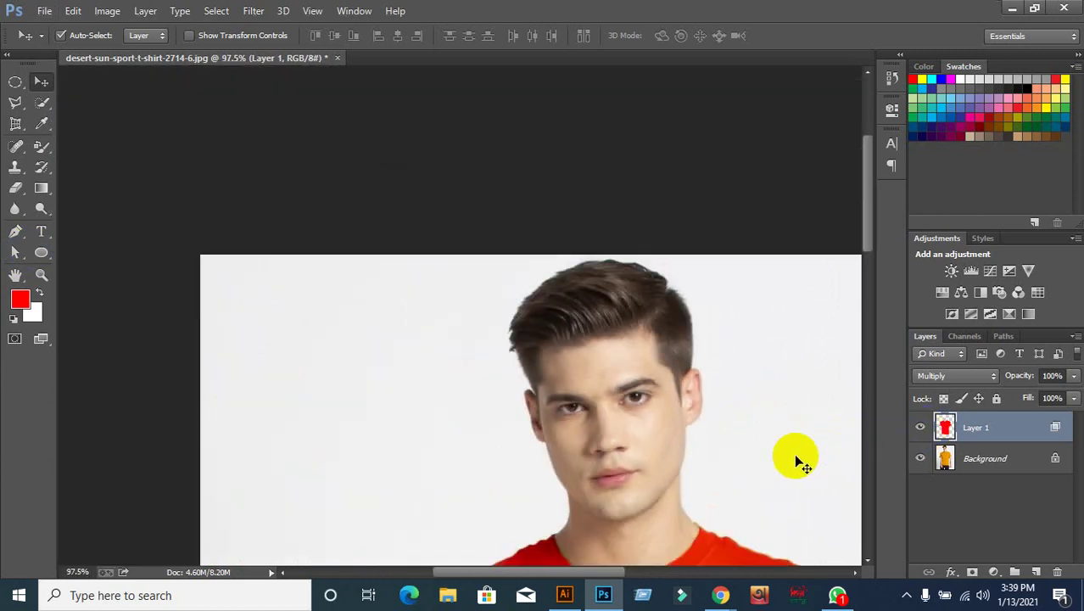
pyautogui.click(1059, 573)
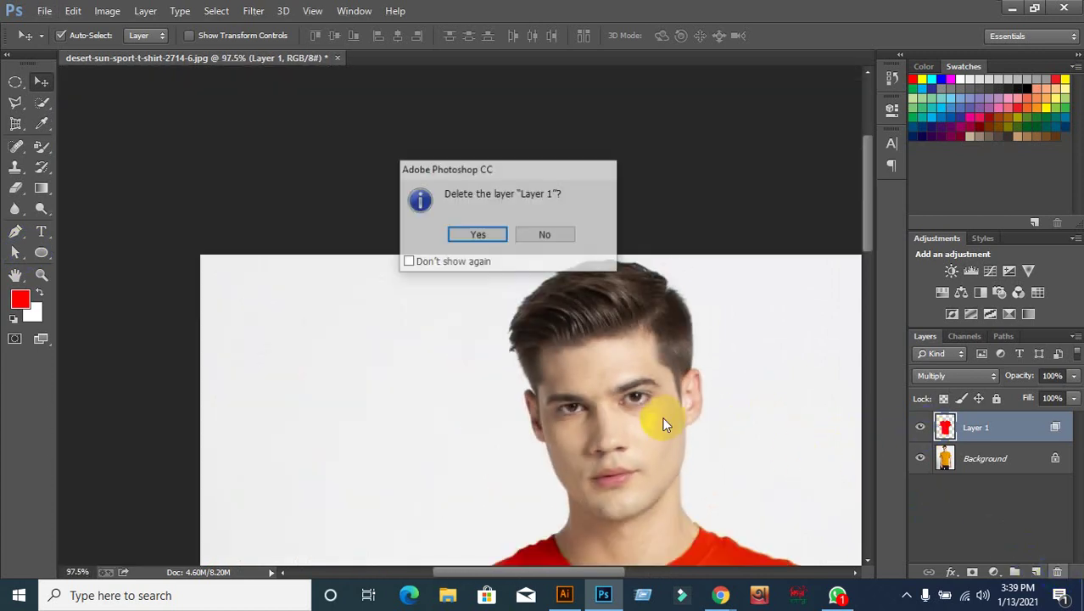
# Step: Confirm deleting the red shirt Layer 1
pyautogui.click(472, 232)
pyautogui.scroll(2, 578, 284)
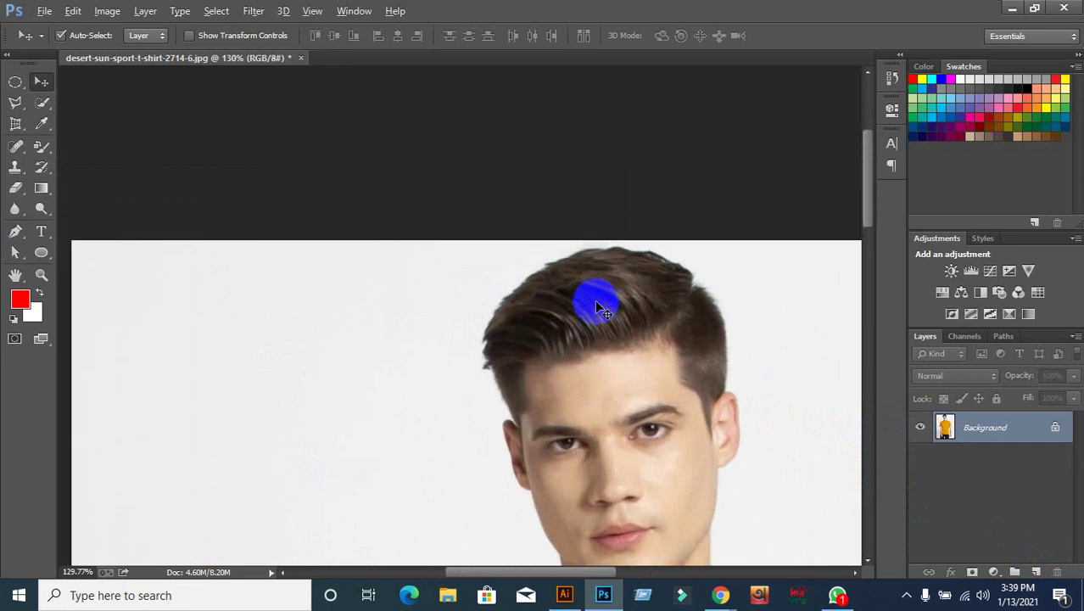
pyautogui.scroll(1, 589, 297)
pyautogui.scroll(2, 620, 392)
pyautogui.scroll(1, 443, 293)
pyautogui.scroll(2, 375, 280)
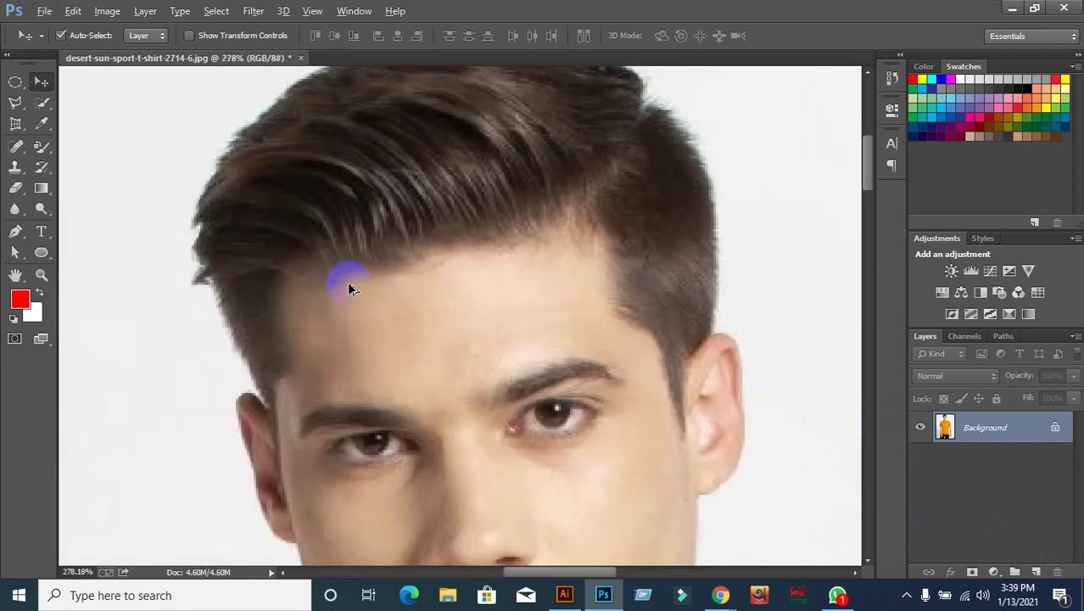
pyautogui.scroll(-1, 309, 289)
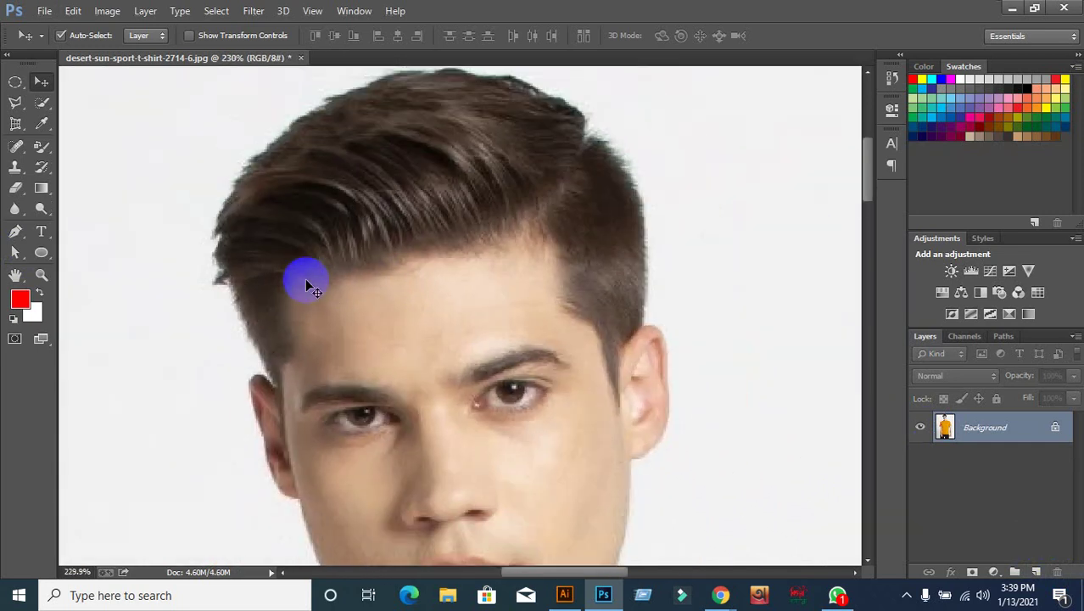
# Step: Select the model's hair with Quick Selection, subtracting the sideburn
pyautogui.click(41, 103)
pyautogui.click(110, 103)
pyautogui.click(320, 174)
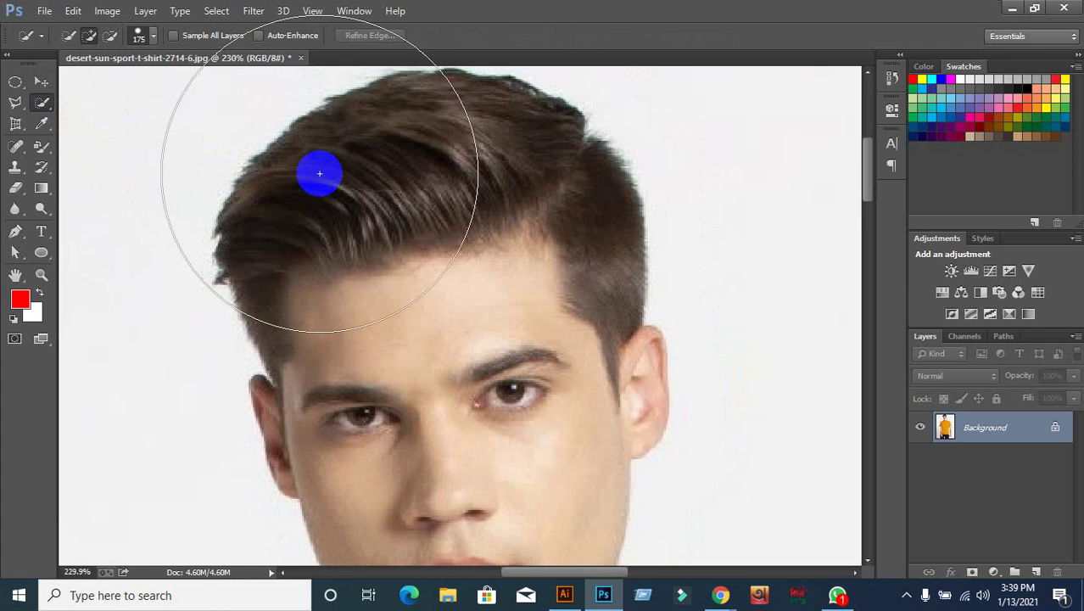
pyautogui.press('[')
pyautogui.press('[')
pyautogui.press('[')
pyautogui.press('[')
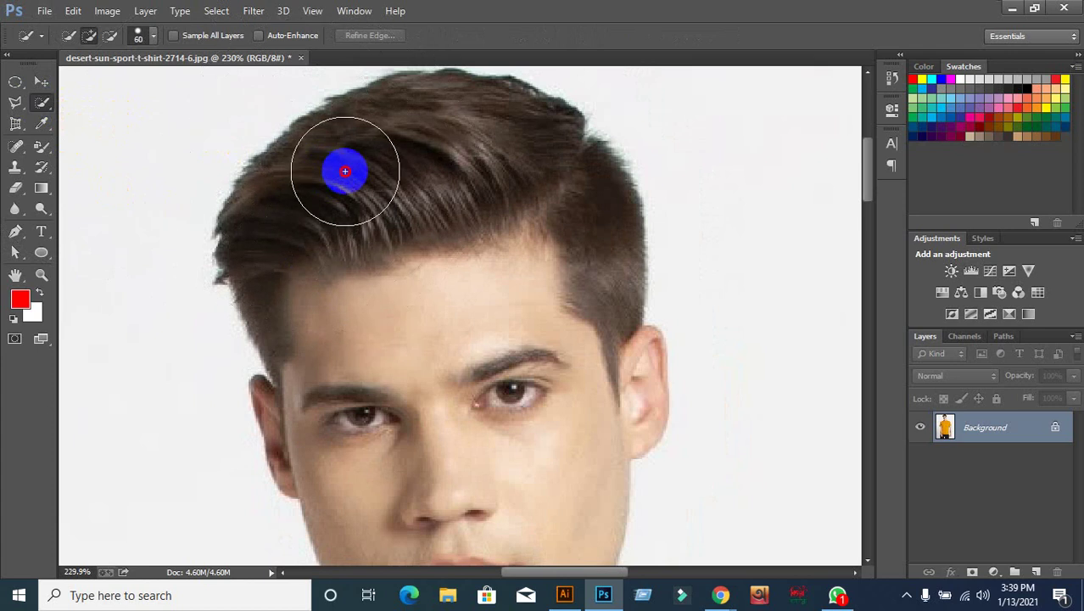
pyautogui.moveTo(333, 174)
pyautogui.mouseDown()
pyautogui.moveTo(431, 163)
pyautogui.moveTo(325, 199)
pyautogui.mouseUp()
pyautogui.press('[')
pyautogui.press('[')
pyautogui.press('[')
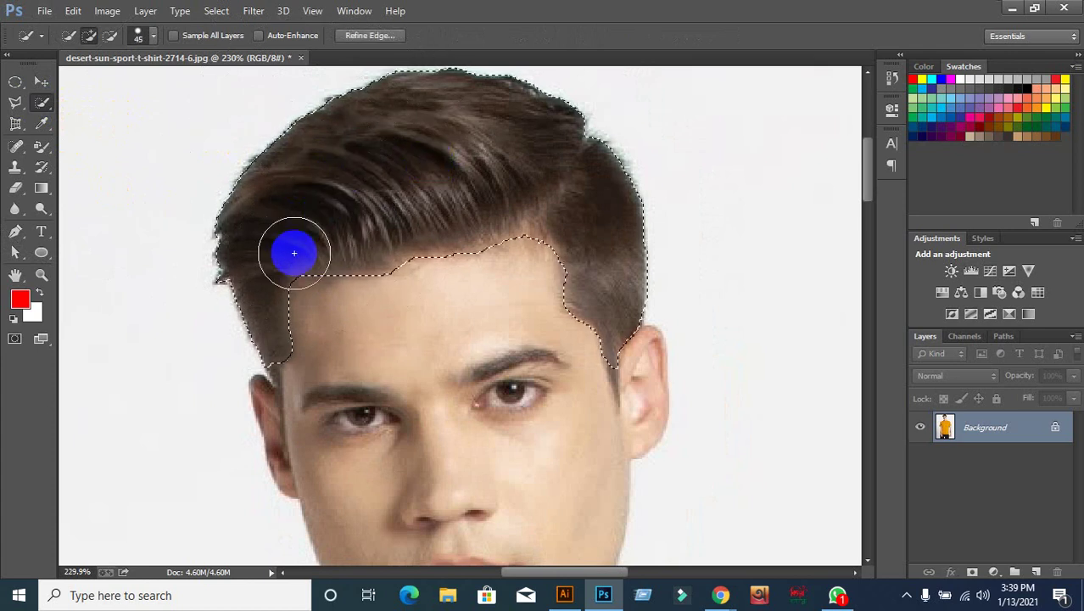
pyautogui.press('[')
pyautogui.press('[')
pyautogui.press('[')
pyautogui.press('[')
pyautogui.press('[')
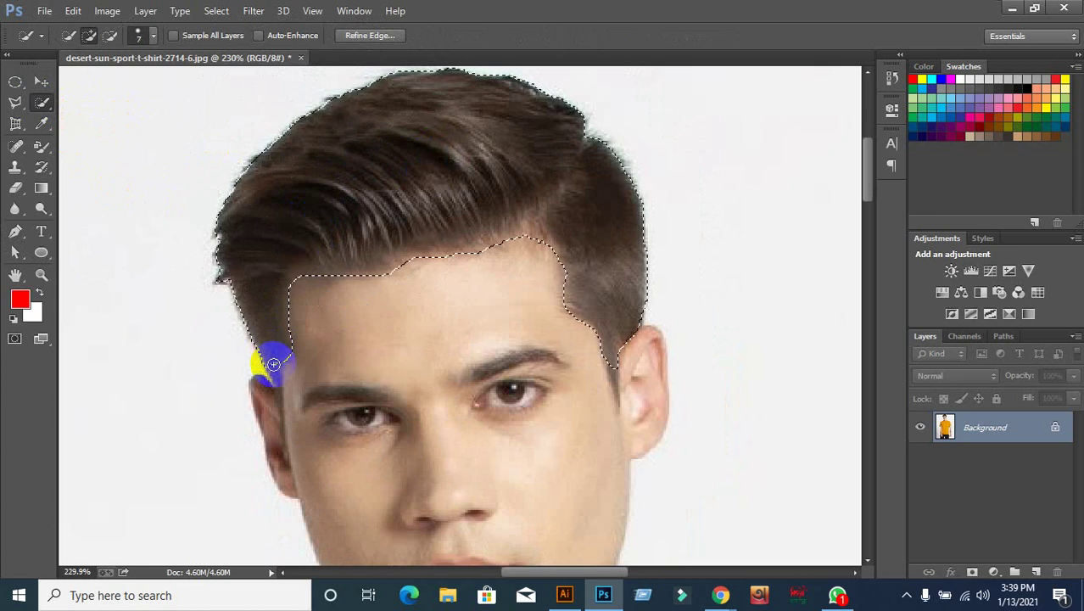
pyautogui.moveTo(276, 367)
pyautogui.mouseDown()
pyautogui.moveTo(277, 387)
pyautogui.moveTo(266, 375)
pyautogui.mouseUp()
pyautogui.click(253, 391)
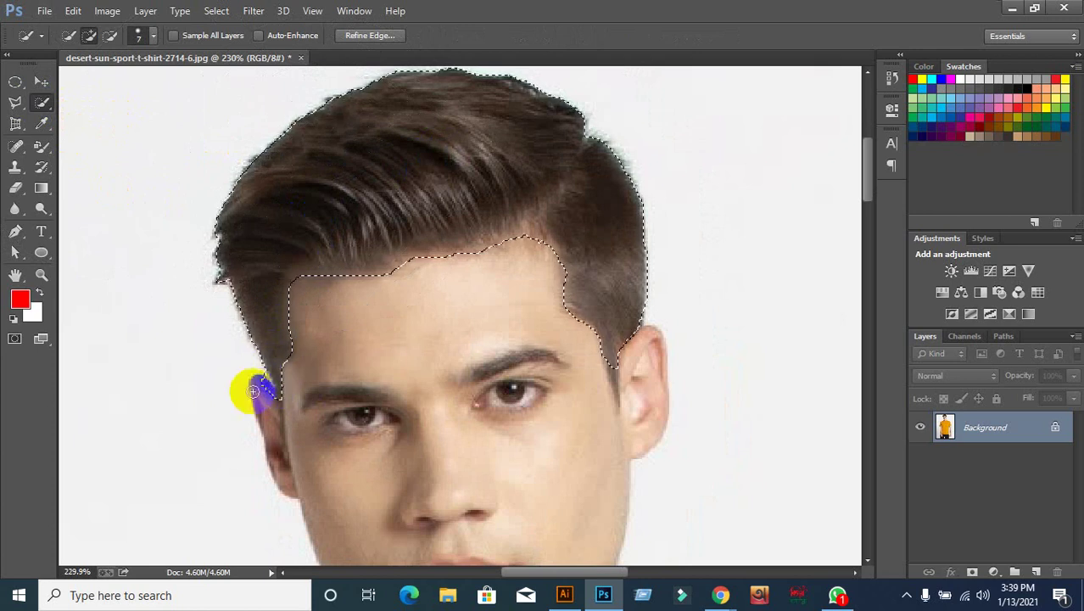
pyautogui.scroll(2, 252, 390)
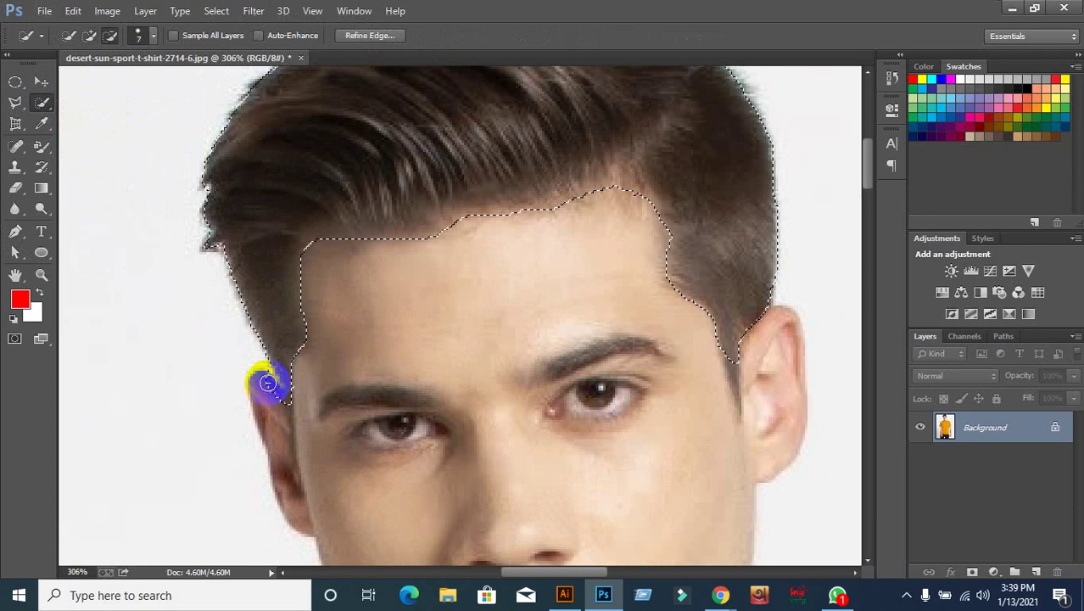
pyautogui.moveTo(267, 382)
pyautogui.mouseDown()
pyautogui.moveTo(272, 398)
pyautogui.moveTo(309, 412)
pyautogui.mouseUp()
pyautogui.scroll(-2, 358, 388)
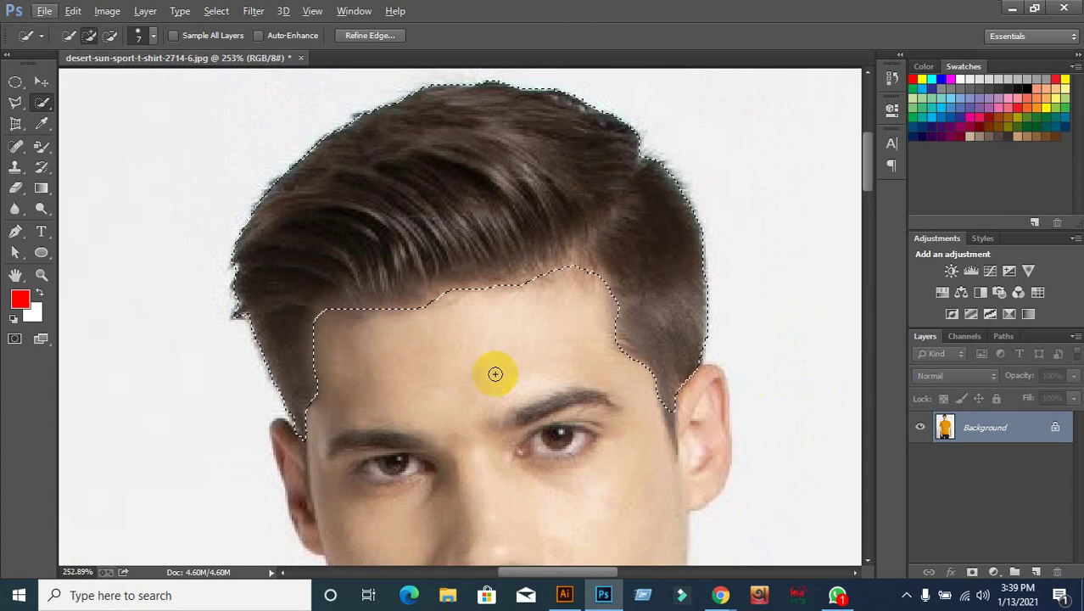
# Step: Add a new empty layer above Background
pyautogui.click(1033, 572)
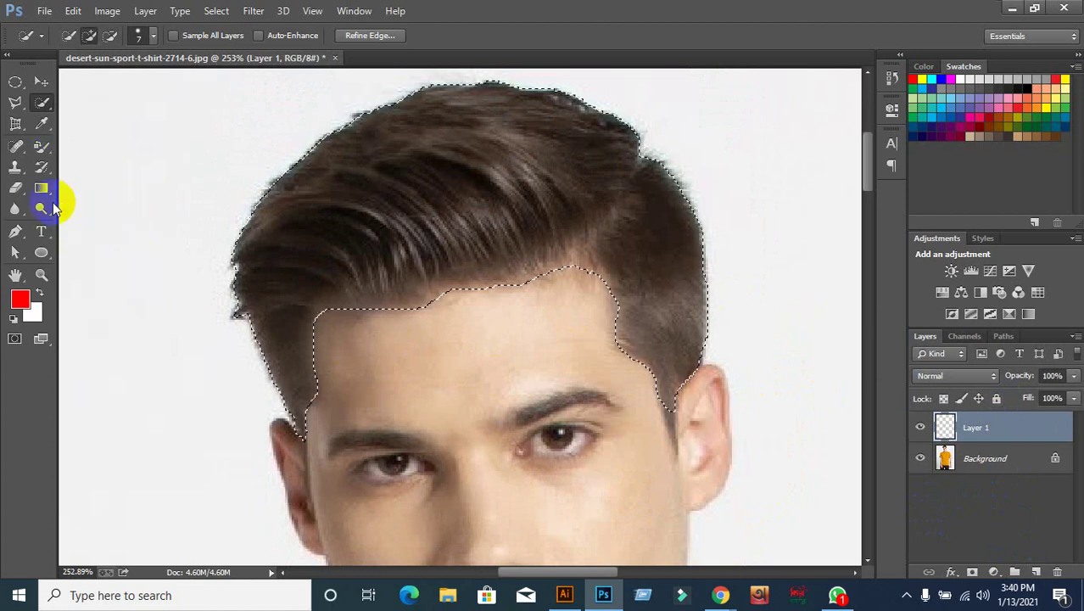
pyautogui.click(41, 168)
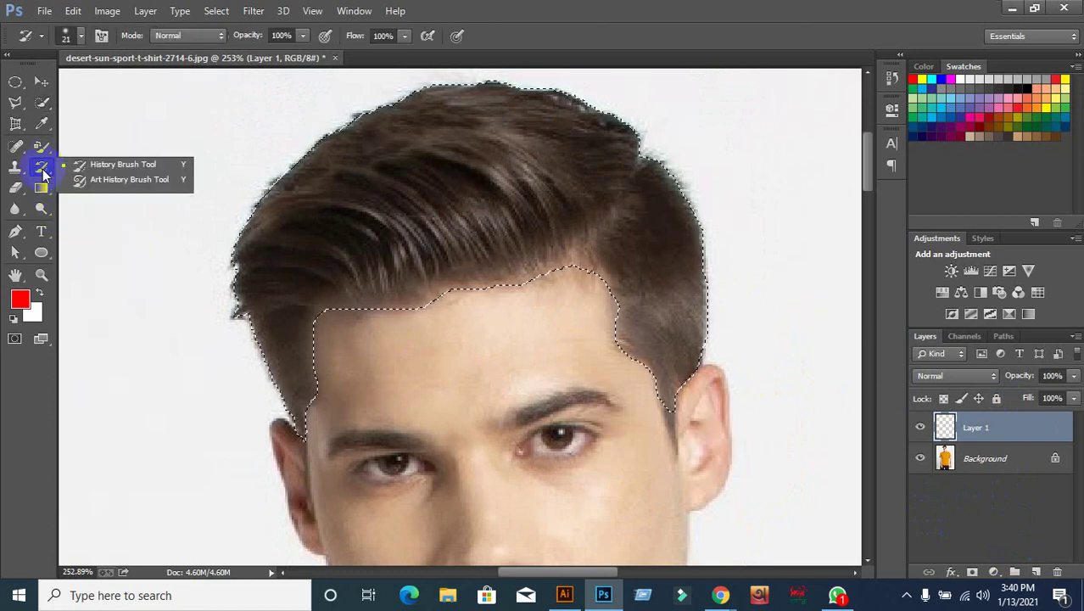
pyautogui.click(46, 152)
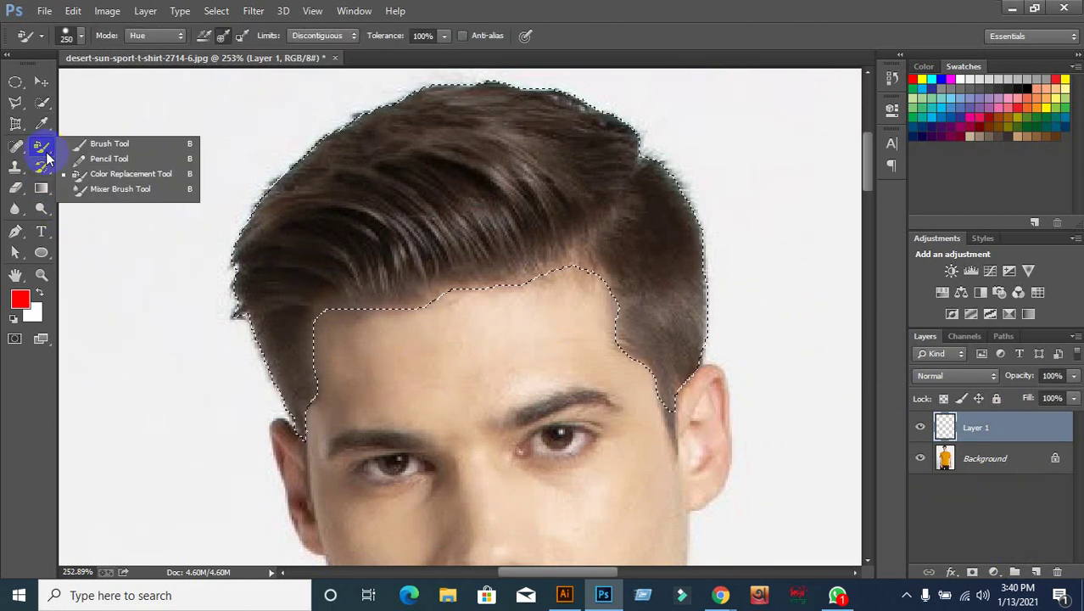
# Step: Try the Color Replacement brush with cyan, shrinking it to size 50
pyautogui.click(87, 173)
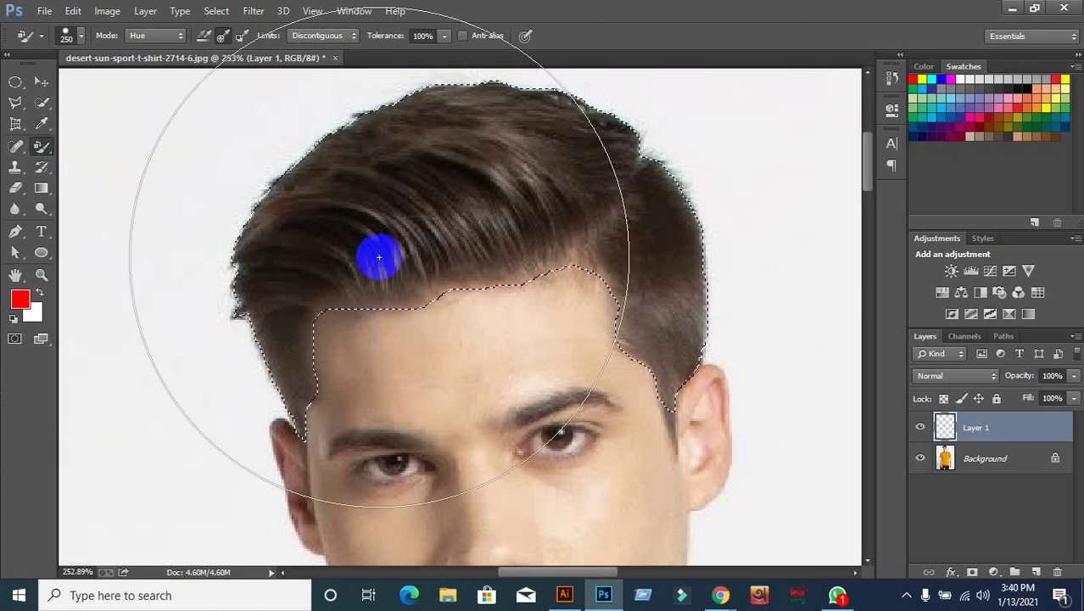
pyautogui.press('[')
pyautogui.press('[')
pyautogui.press('[')
pyautogui.press('[')
pyautogui.press('[')
pyautogui.press('[')
pyautogui.press('[')
pyautogui.press('[')
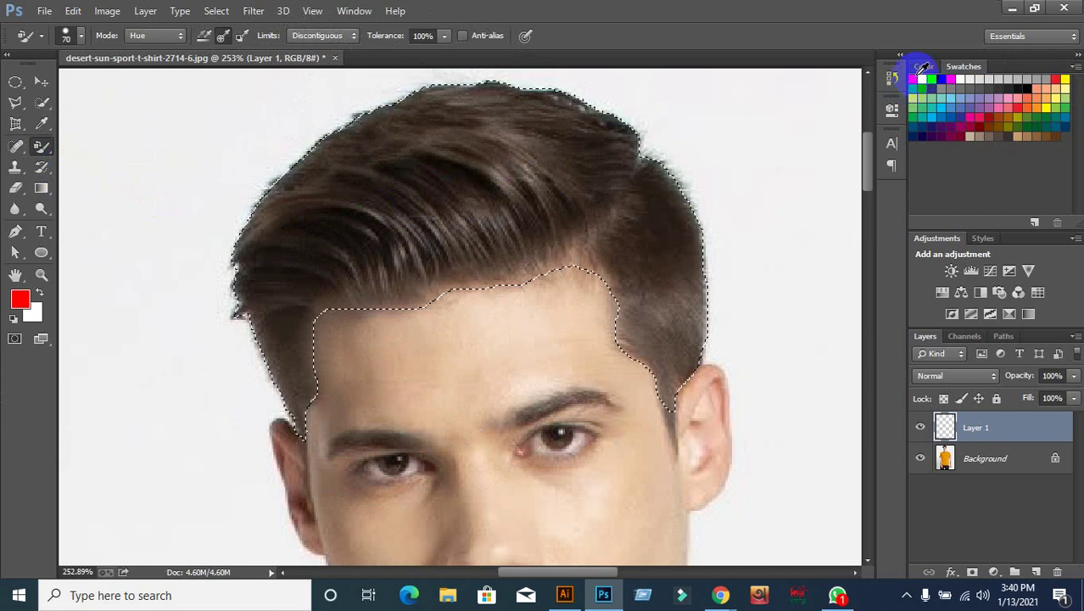
pyautogui.click(933, 79)
pyautogui.moveTo(571, 163)
pyautogui.mouseDown()
pyautogui.moveTo(399, 186)
pyautogui.moveTo(485, 207)
pyautogui.moveTo(513, 195)
pyautogui.moveTo(647, 223)
pyautogui.moveTo(353, 232)
pyautogui.moveTo(309, 244)
pyautogui.moveTo(361, 239)
pyautogui.mouseUp()
pyautogui.press('[')
pyautogui.press('[')
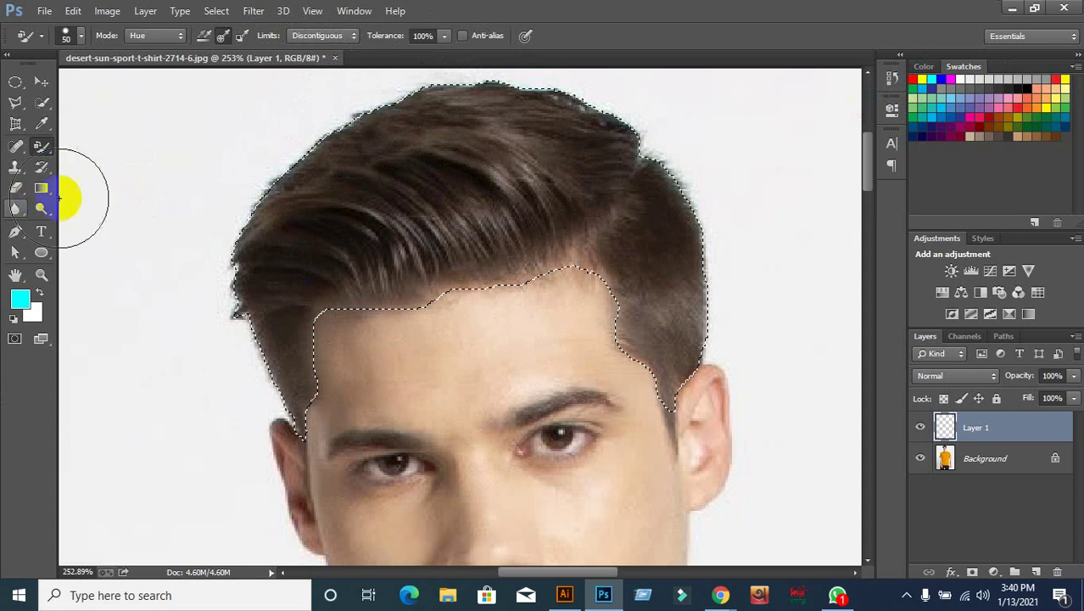
# Step: Switch to the Brush Tool and make it a soft 50 px brush with 0% hardness
pyautogui.rightClick(43, 149)
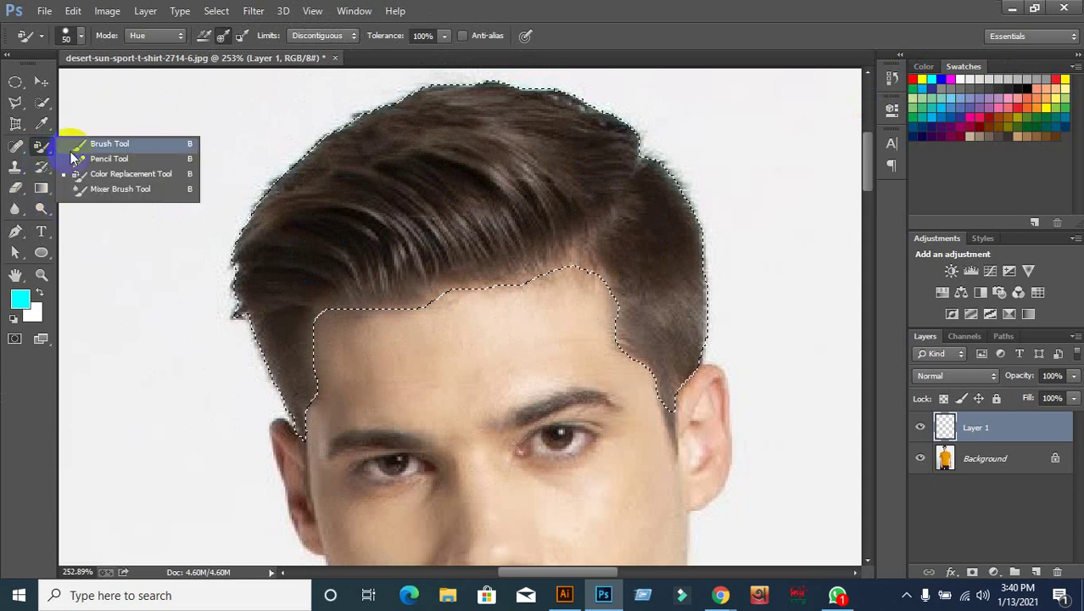
pyautogui.click(93, 145)
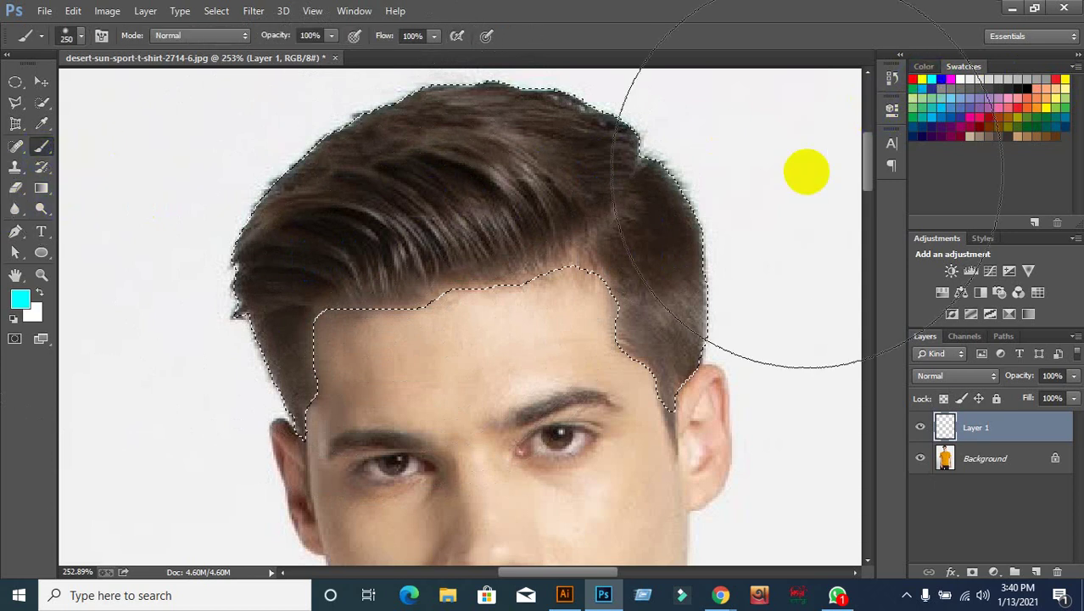
pyautogui.press('[')
pyautogui.press('[')
pyautogui.press('[')
pyautogui.press('[')
pyautogui.press('[')
pyautogui.press('[')
pyautogui.press('[')
pyautogui.press('[')
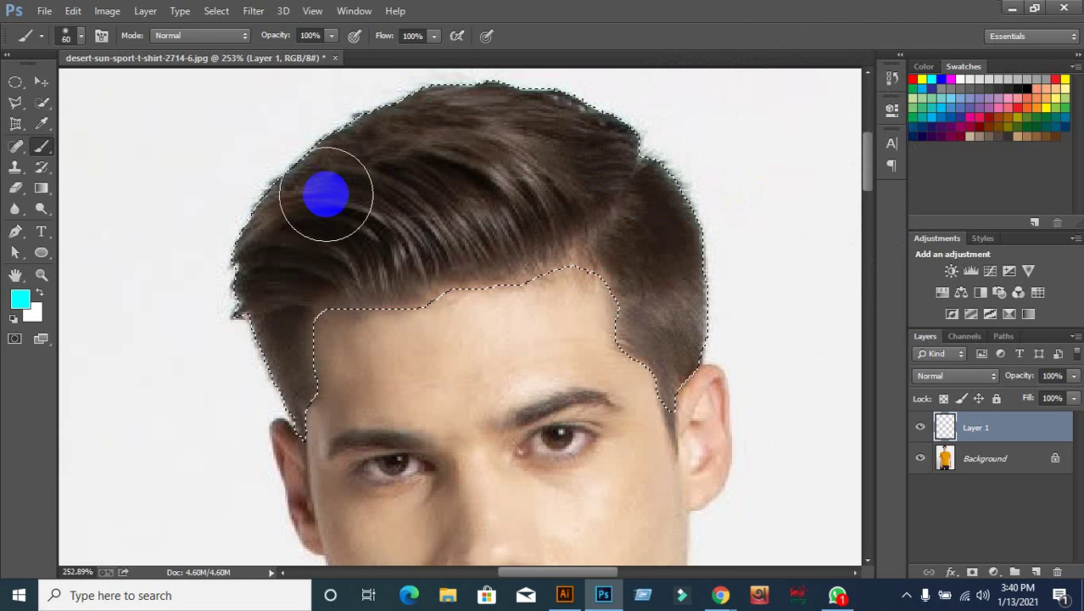
pyautogui.press('[')
pyautogui.rightClick(194, 164)
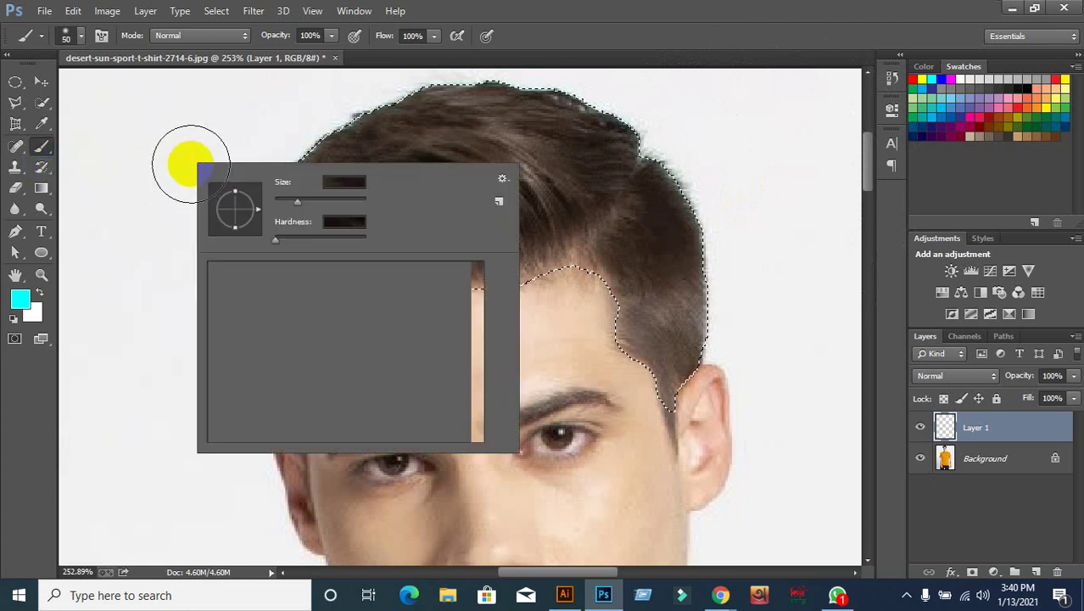
pyautogui.click(276, 243)
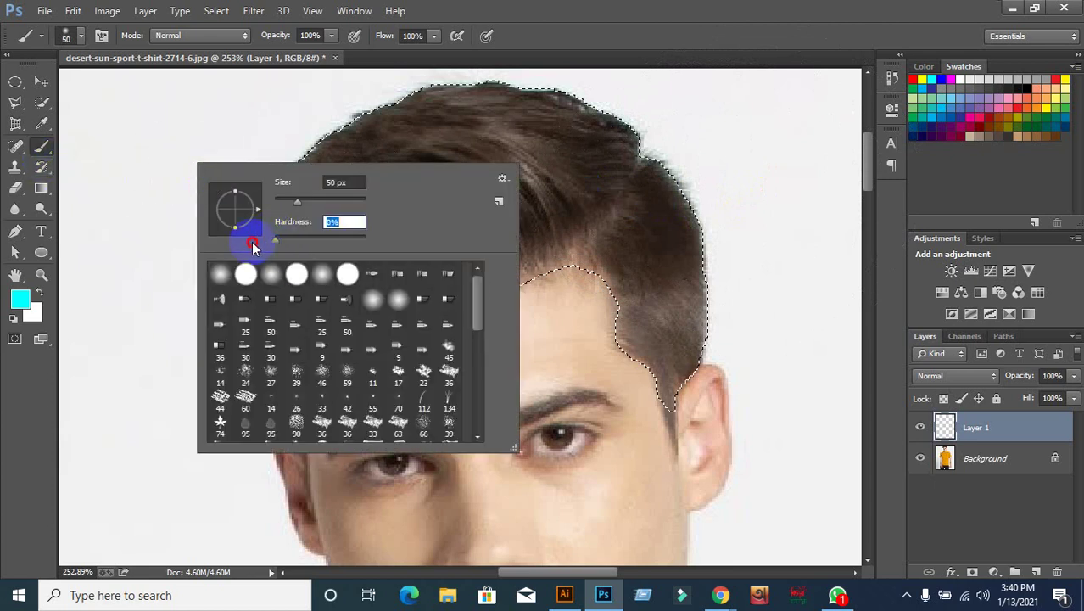
pyautogui.click(422, 130)
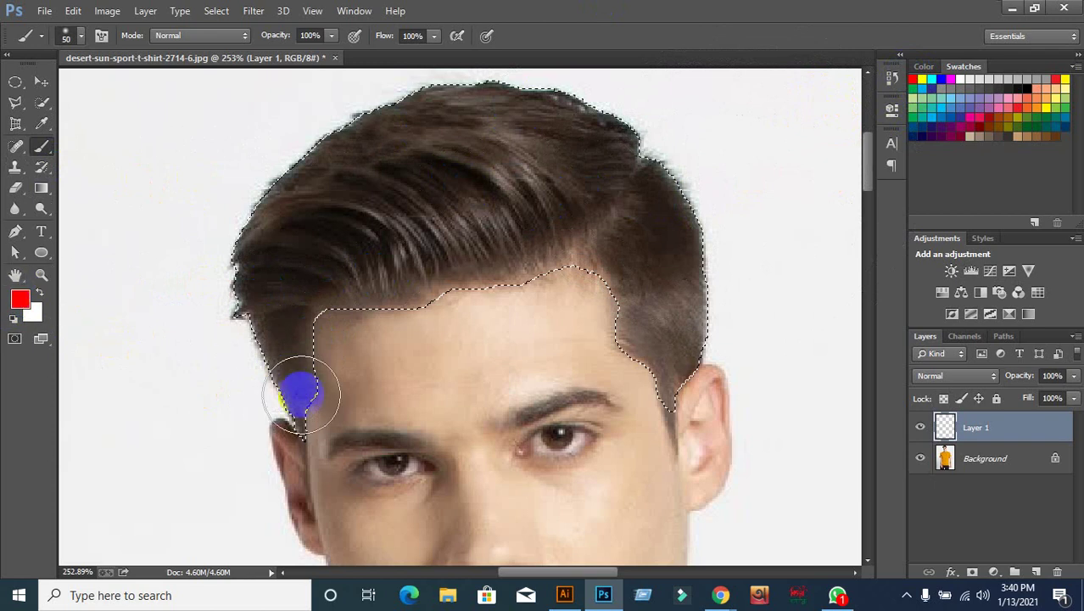
# Step: Paint red along the hair, deselect, set Layer 1 to Soft Light, and zoom out
pyautogui.moveTo(303, 428)
pyautogui.mouseDown()
pyautogui.moveTo(262, 223)
pyautogui.moveTo(395, 96)
pyautogui.moveTo(491, 90)
pyautogui.moveTo(688, 230)
pyautogui.moveTo(683, 268)
pyautogui.moveTo(683, 213)
pyautogui.moveTo(690, 436)
pyautogui.moveTo(358, 182)
pyautogui.moveTo(434, 231)
pyautogui.moveTo(520, 255)
pyautogui.moveTo(472, 252)
pyautogui.moveTo(593, 133)
pyautogui.moveTo(647, 356)
pyautogui.moveTo(570, 236)
pyautogui.moveTo(423, 255)
pyautogui.moveTo(310, 295)
pyautogui.moveTo(263, 268)
pyautogui.moveTo(380, 193)
pyautogui.moveTo(283, 364)
pyautogui.mouseUp()
pyautogui.hotkey('ctrl', 'd')
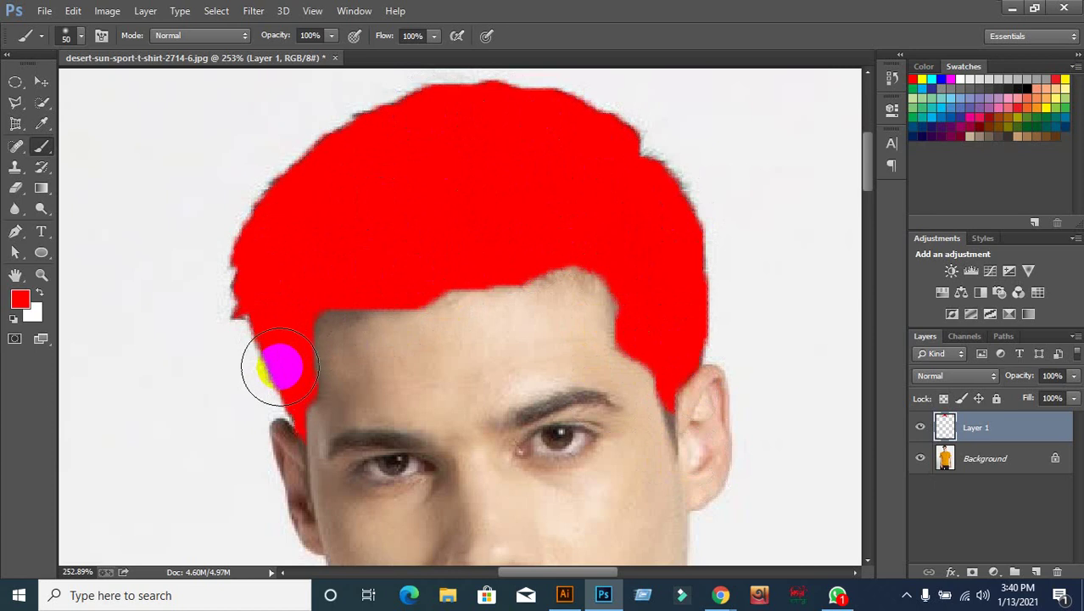
pyautogui.click(959, 377)
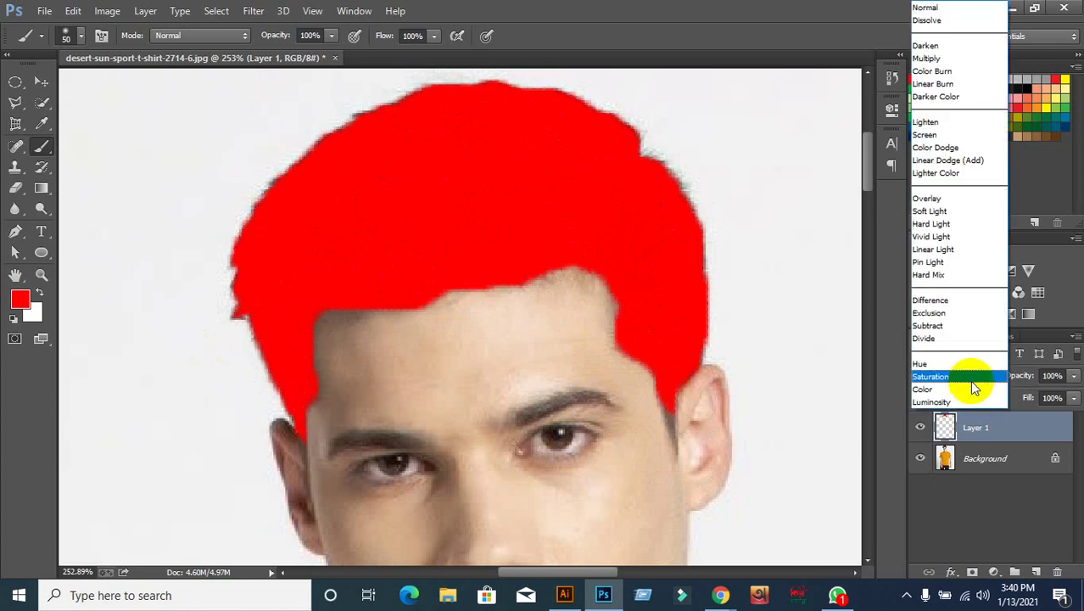
pyautogui.click(954, 213)
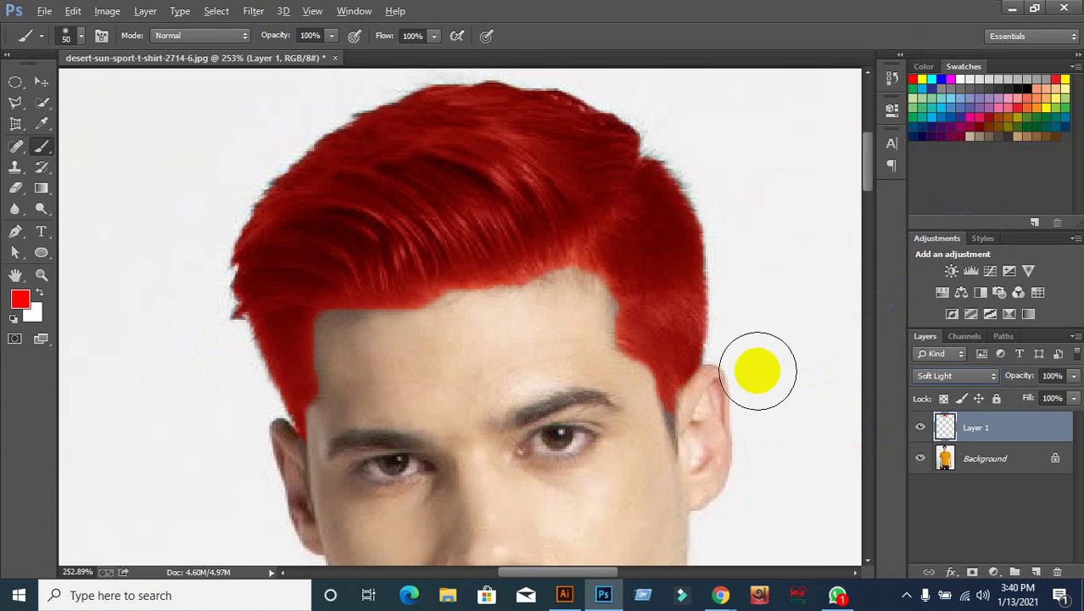
pyautogui.click(666, 370)
pyautogui.hotkey('ctrl', '-')
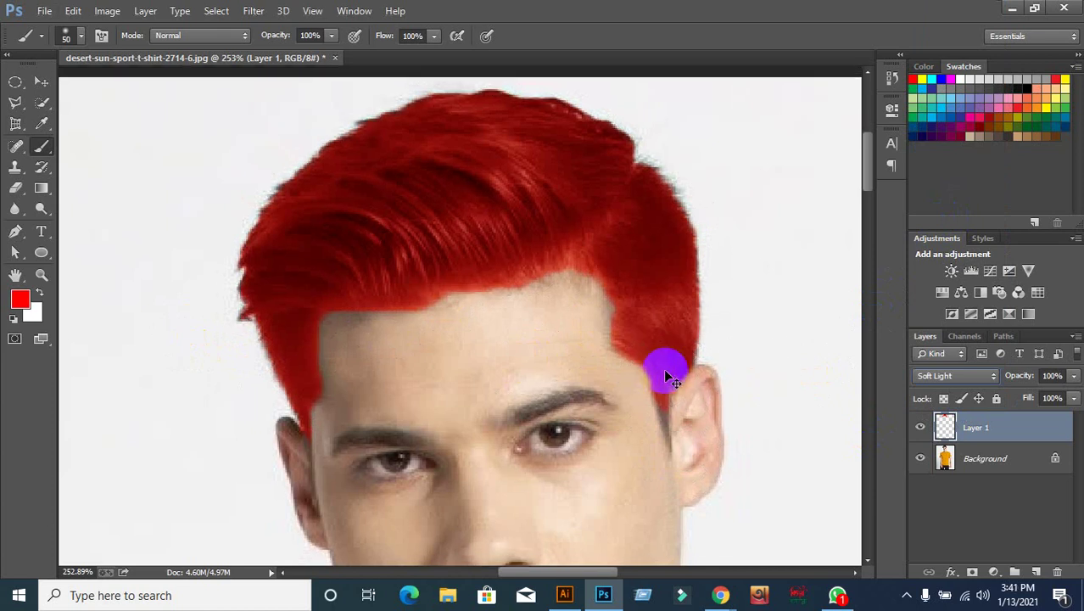
pyautogui.hotkey('ctrl', '-')
pyautogui.hotkey('ctrl', '-')
pyautogui.hotkey('ctrl', '-')
pyautogui.hotkey('ctrl', '-')
pyautogui.hotkey('ctrl', '-')
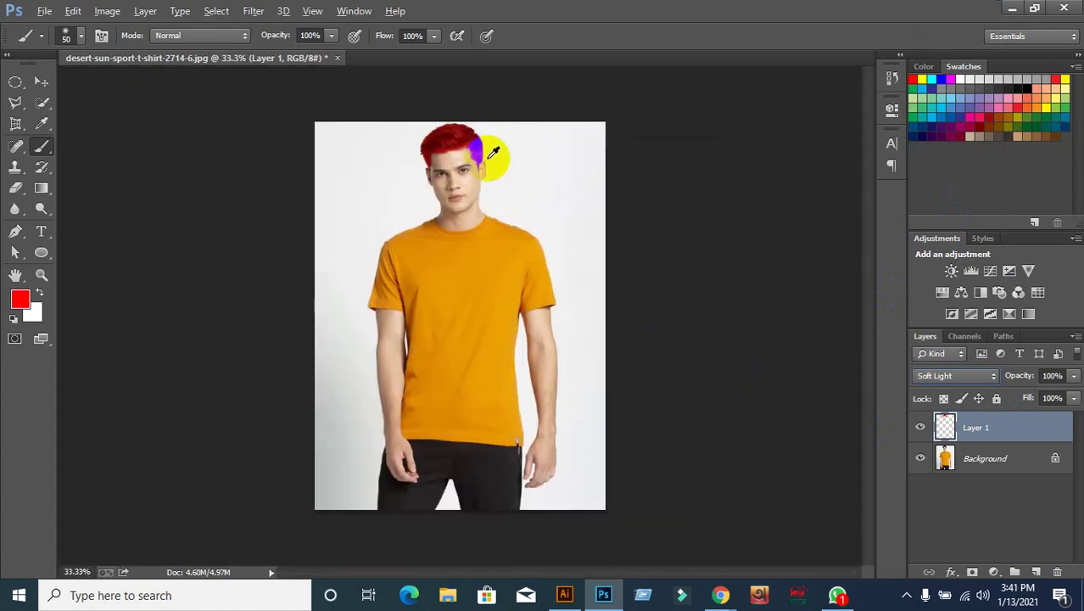
# Step: Lower Layer 1's opacity to 56%
pyautogui.click(1073, 378)
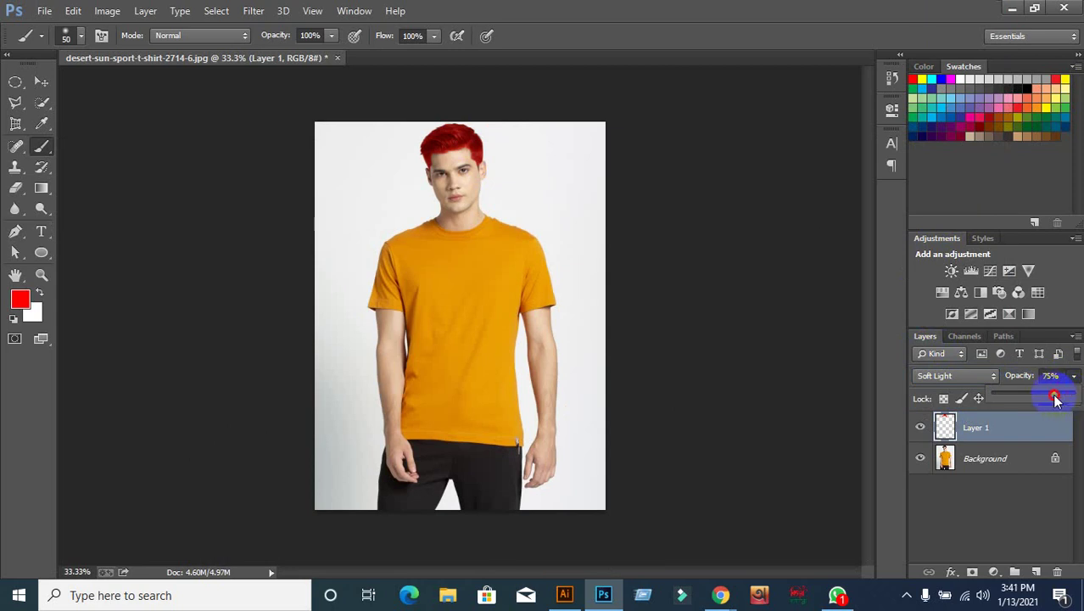
pyautogui.moveTo(1042, 398); pyautogui.dragTo(1031, 396)
pyautogui.scroll(3, 541, 147)
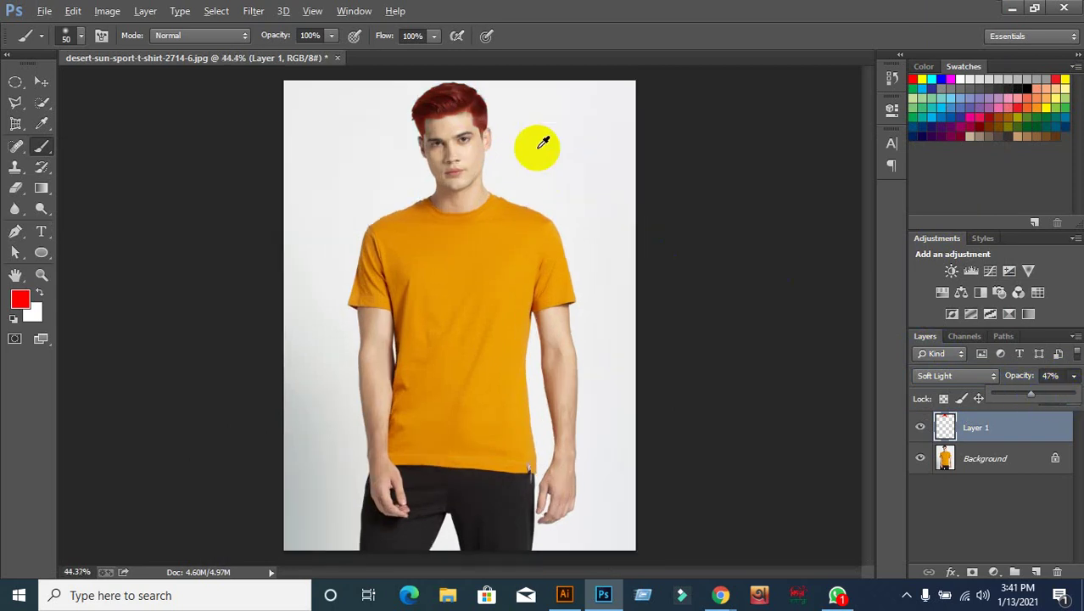
pyautogui.scroll(2, 452, 119)
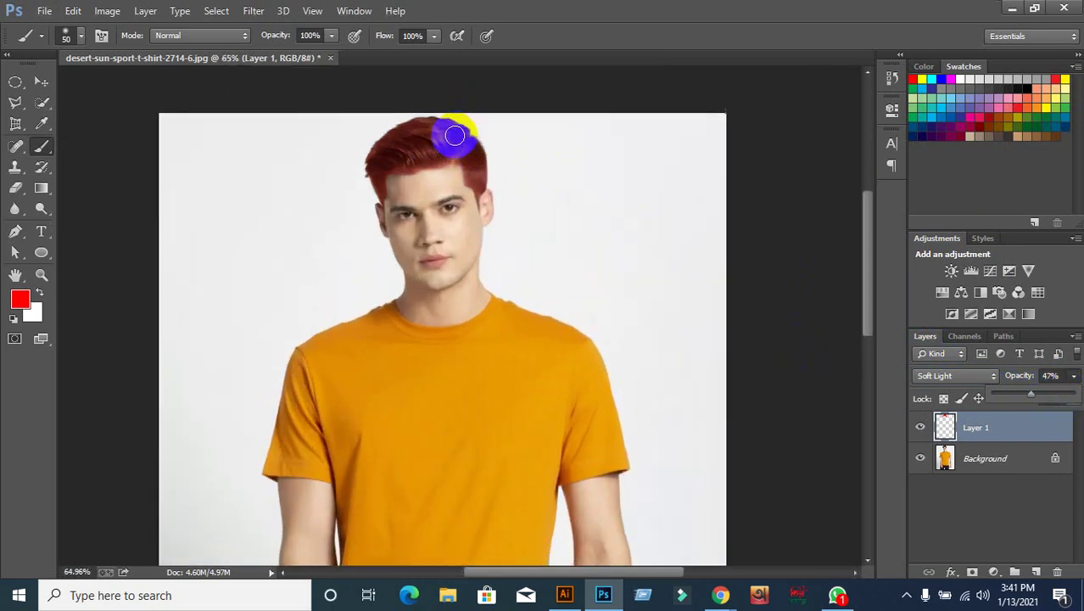
pyautogui.scroll(1, 467, 148)
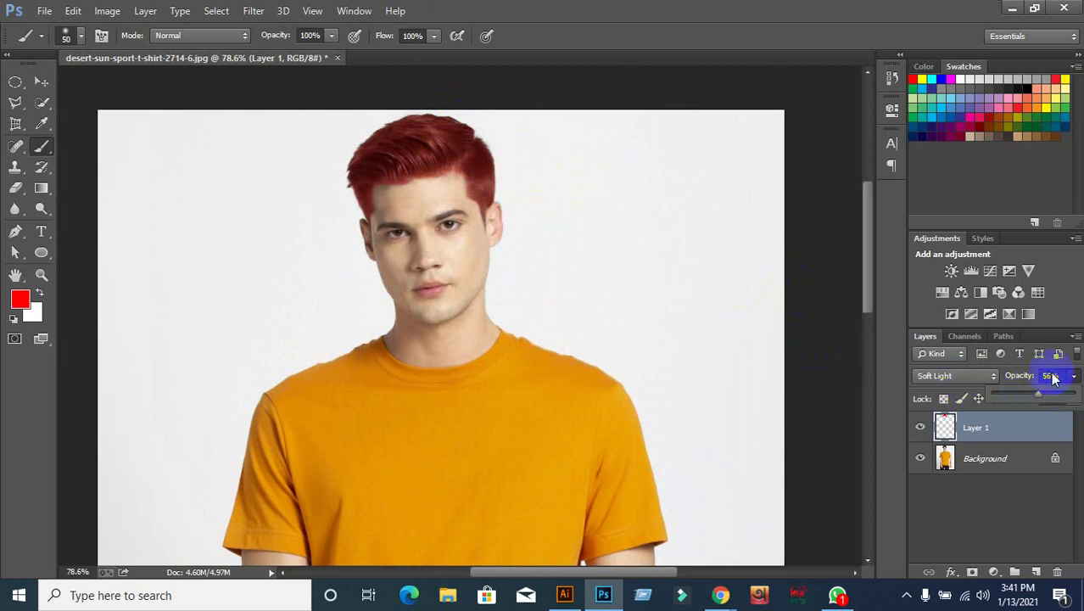
pyautogui.click(882, 421)
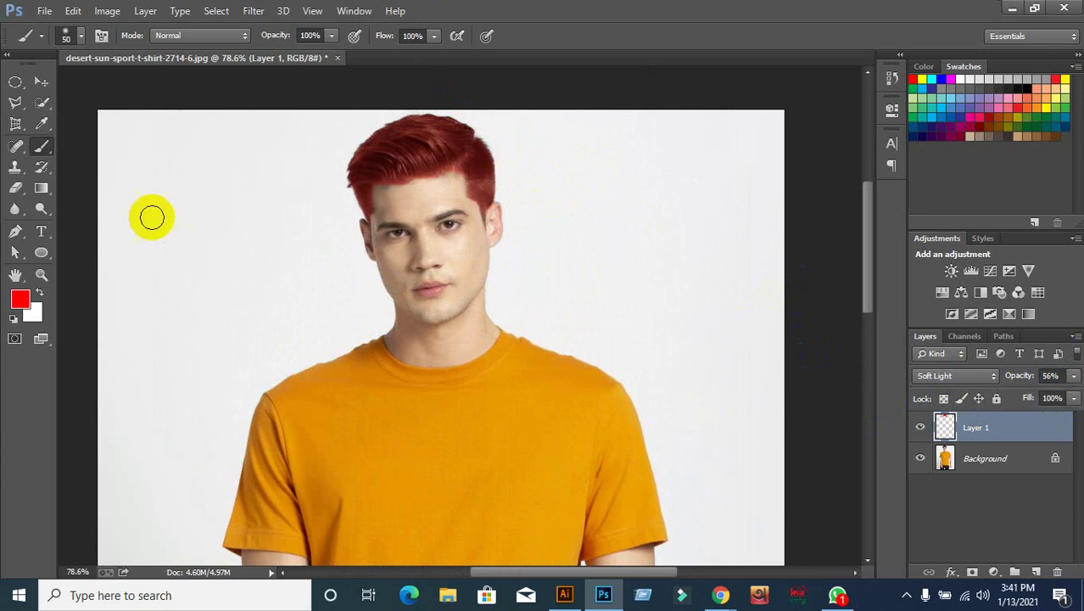
# Step: Select the Move tool and minimise Photoshop to the desktop
pyautogui.click(41, 82)
pyautogui.scroll(-1, 169, 222)
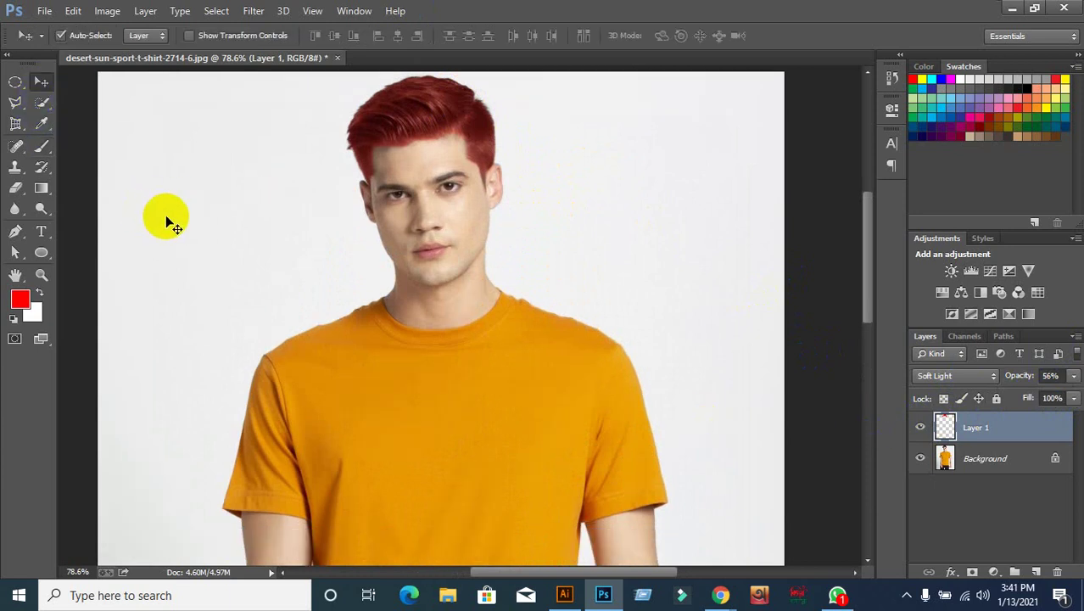
pyautogui.scroll(-2, 212, 231)
pyautogui.scroll(-1, 220, 229)
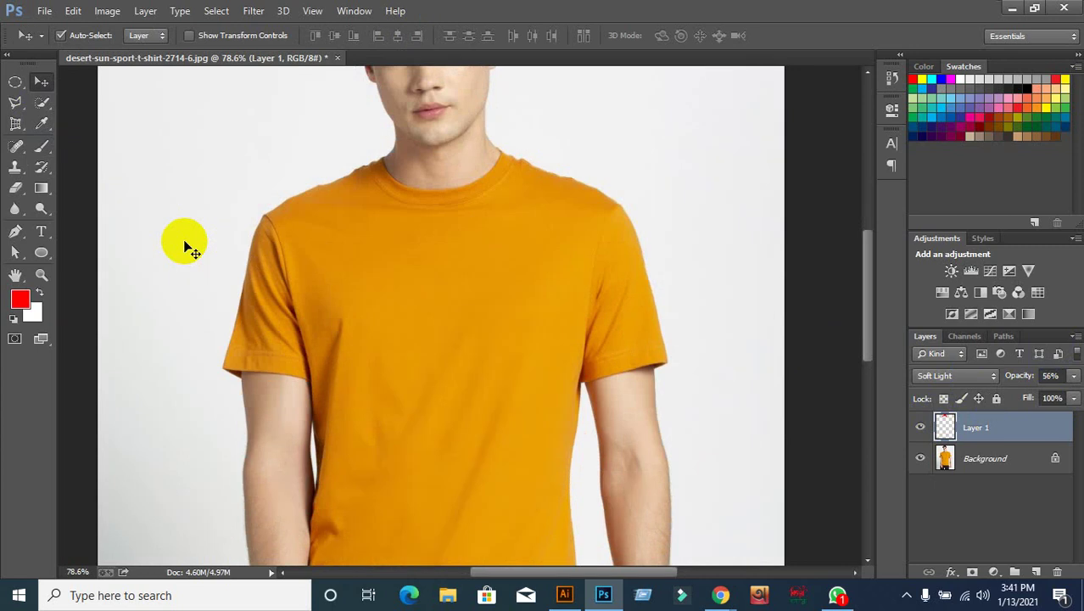
pyautogui.scroll(2, 188, 246)
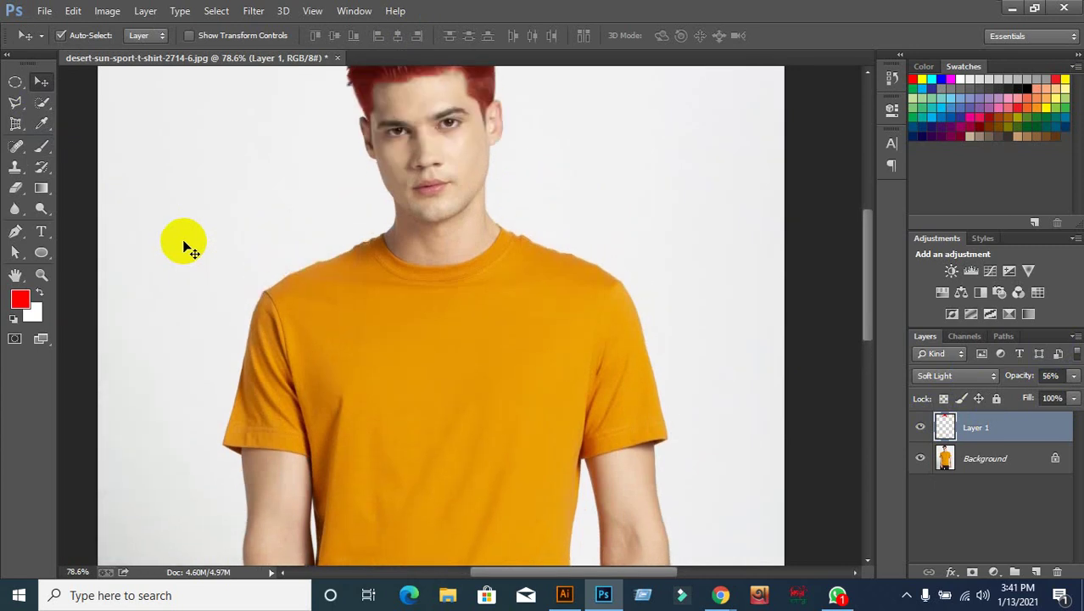
pyautogui.scroll(2, 189, 246)
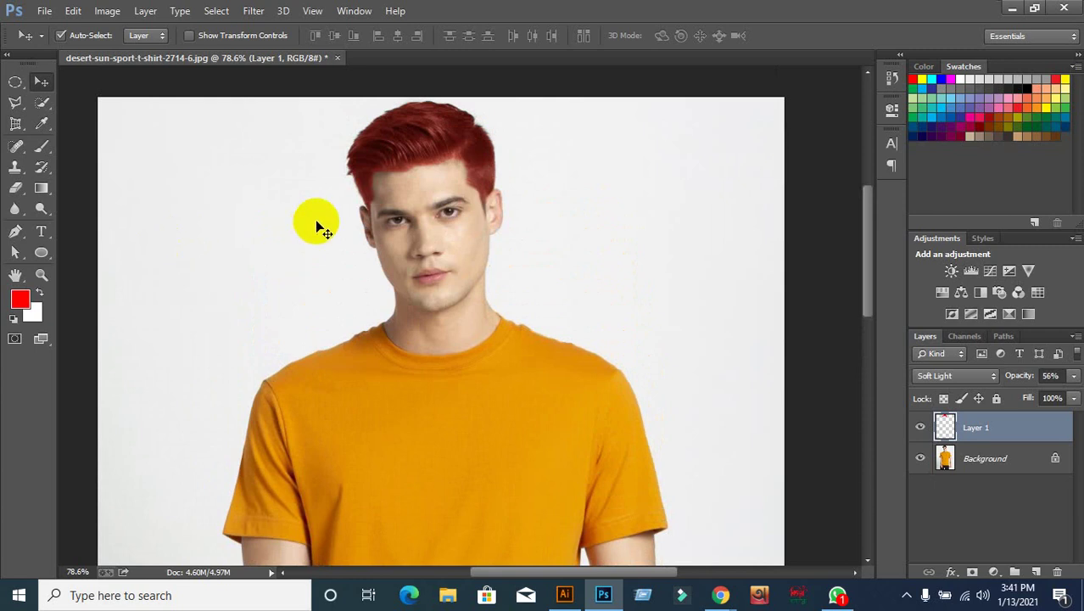
pyautogui.click(1004, 9)
pyautogui.moveTo(720, 594)
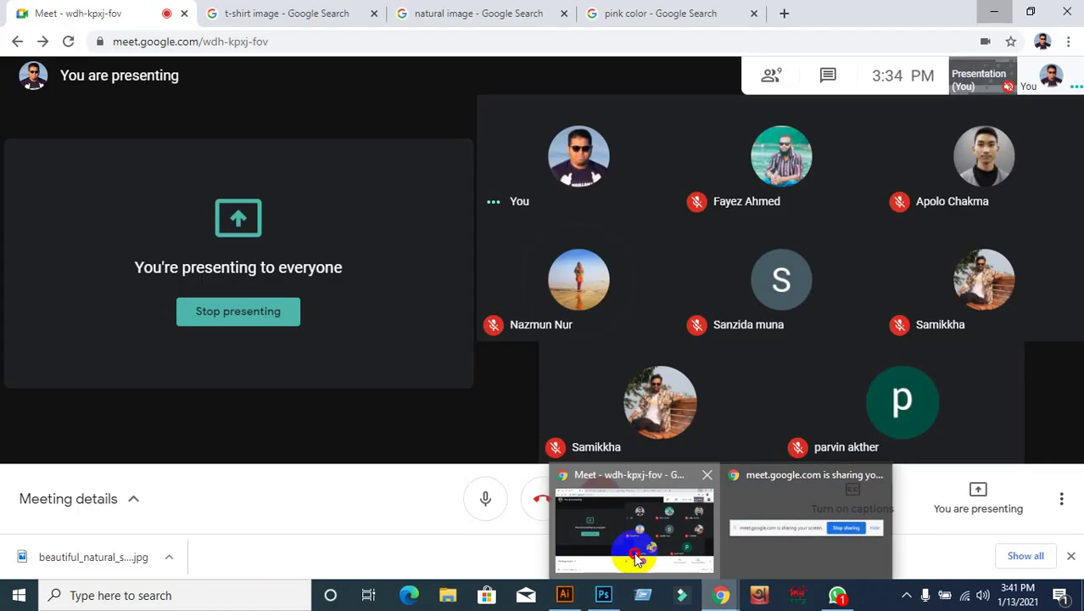
# Step: Bring up the Google Meet window, close its downloads bar, and minimise it
pyautogui.click(634, 552)
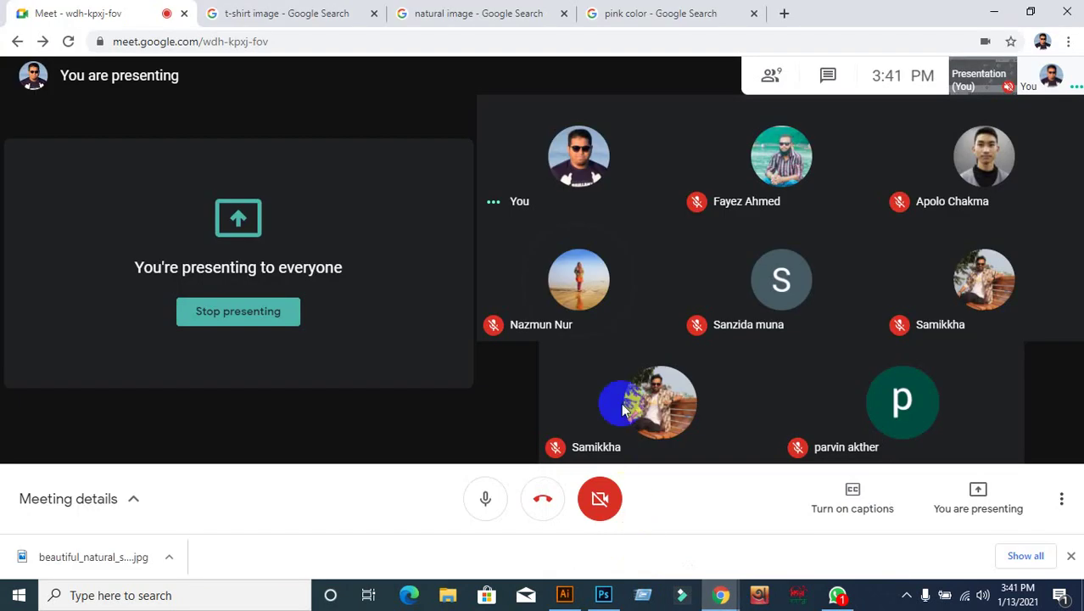
pyautogui.click(1071, 556)
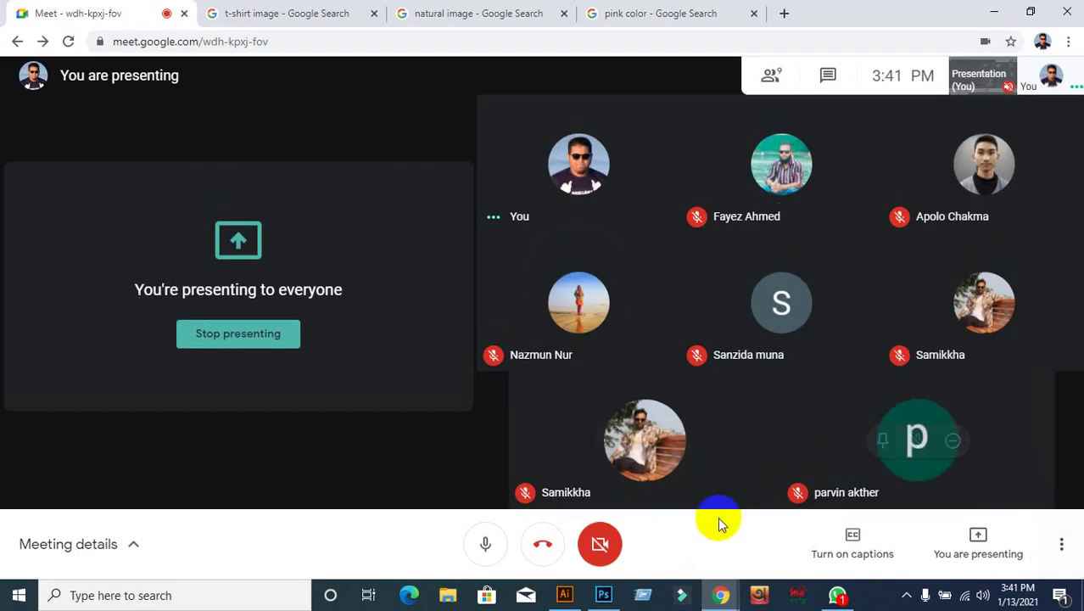
pyautogui.click(993, 12)
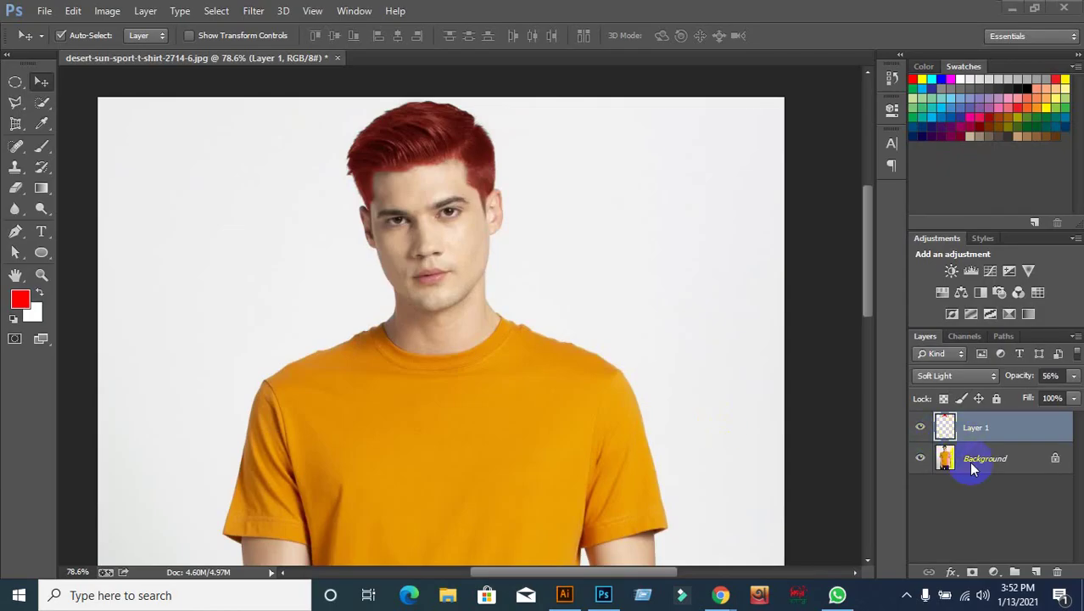
# Step: Delete Layer 1 so the model's hair returns to its natural colour
pyautogui.click(1055, 577)
pyautogui.click(478, 234)
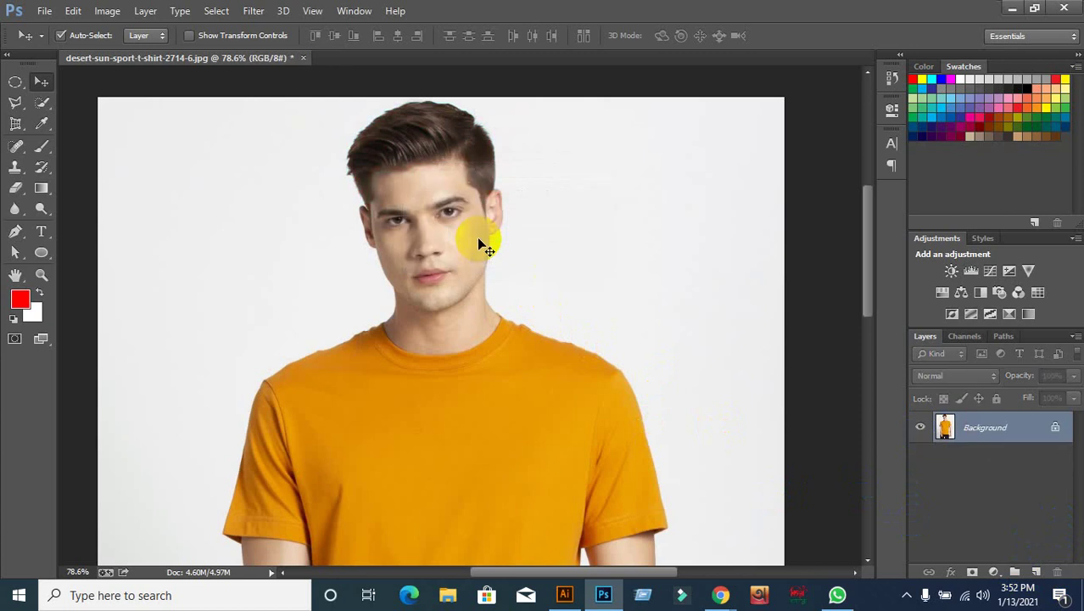
pyautogui.scroll(-1, 352, 212)
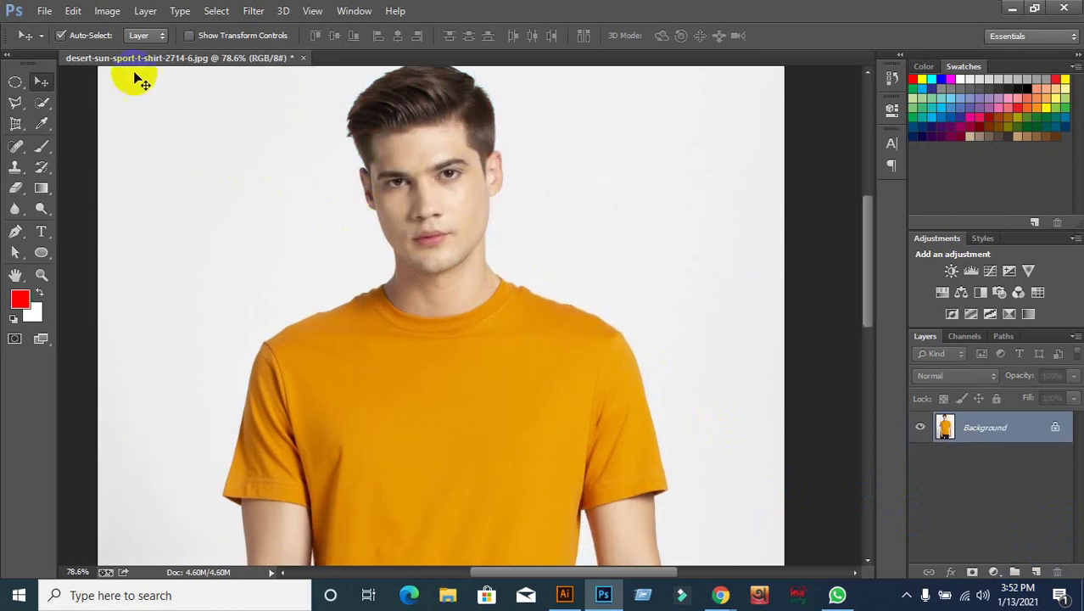
pyautogui.keyDown('alt'); pyautogui.scroll(-1, 287, 169); pyautogui.keyUp('alt')
pyautogui.keyDown('alt'); pyautogui.scroll(-2, 309, 180); pyautogui.keyUp('alt')
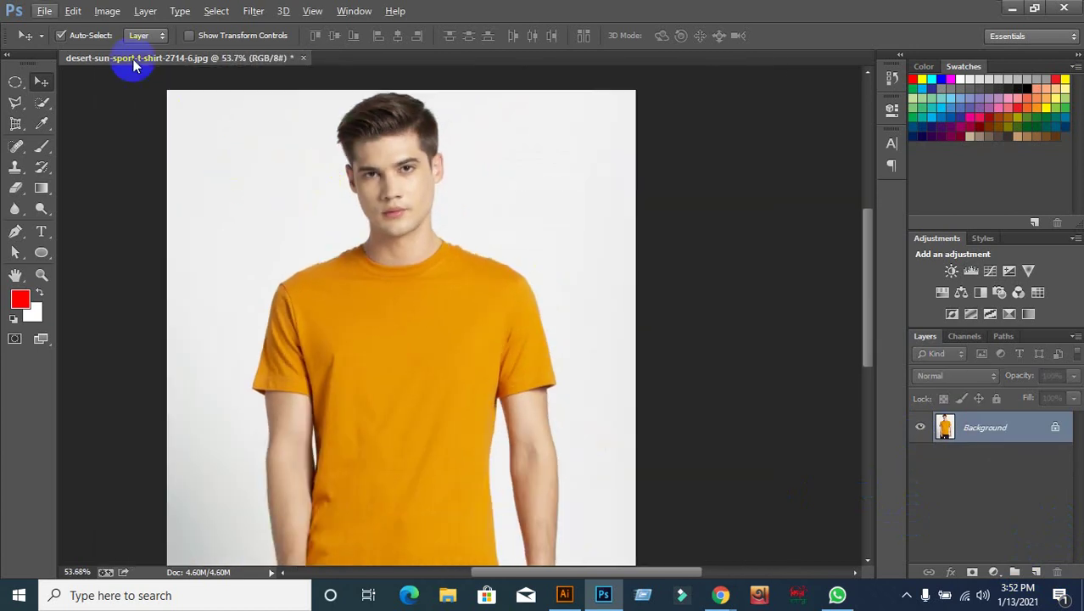
# Step: Preview Hue/Saturation at Hue -7, Saturation +14 on the shirt, then cancel it
pyautogui.click(109, 12)
pyautogui.moveTo(131, 52)
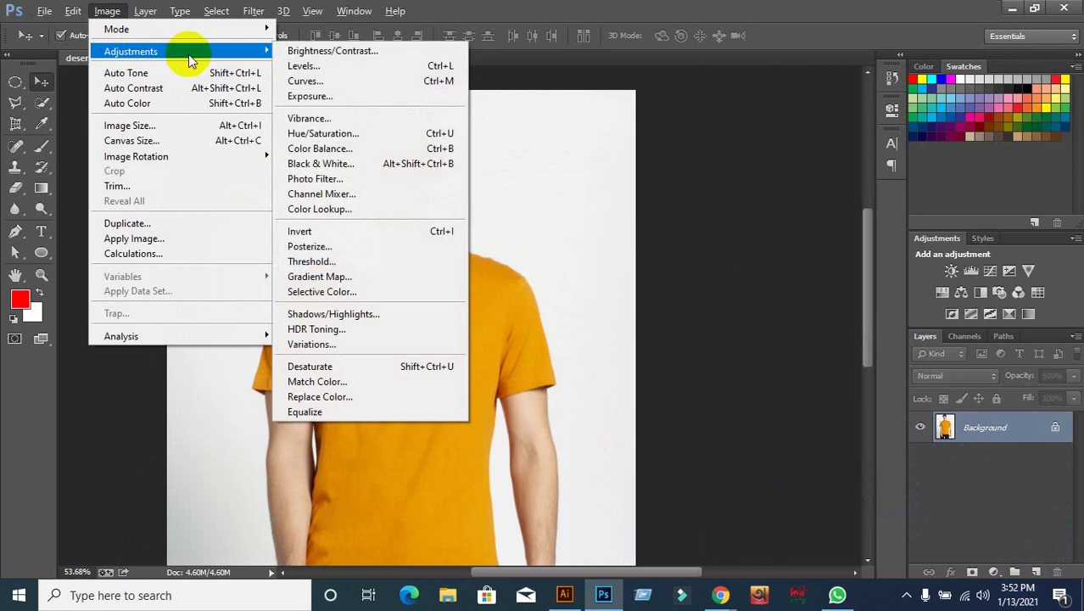
pyautogui.click(351, 136)
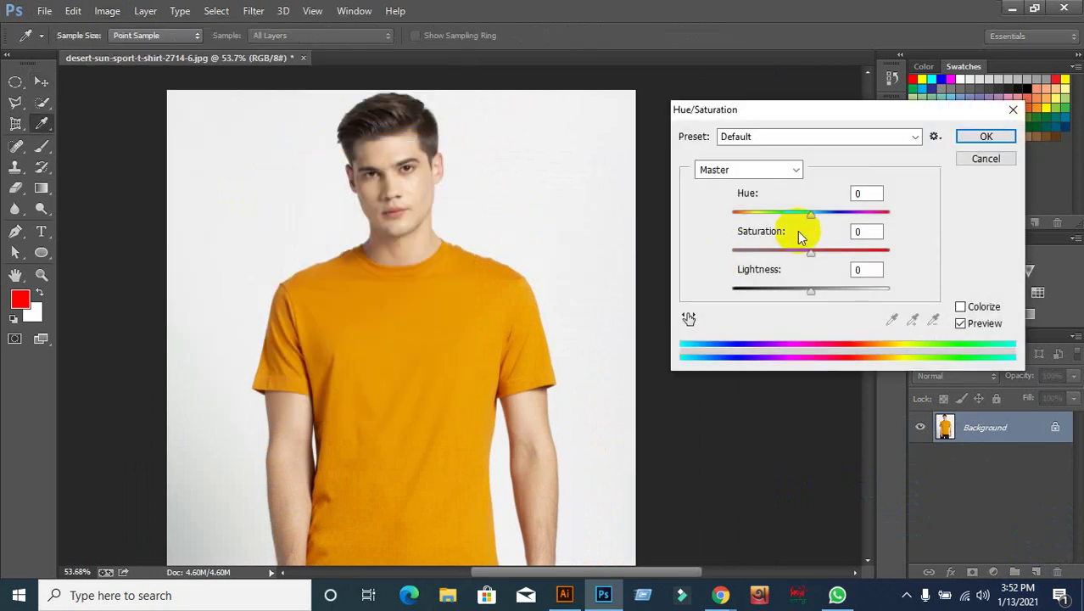
pyautogui.moveTo(810, 219); pyautogui.dragTo(814, 226)
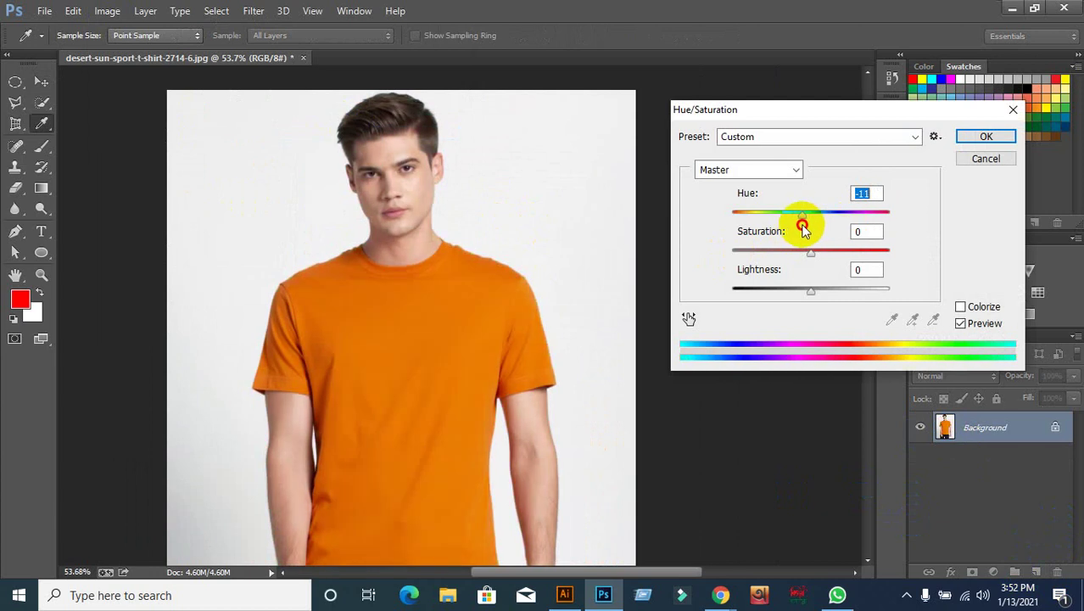
pyautogui.moveTo(814, 227)
pyautogui.mouseDown()
pyautogui.moveTo(806, 222)
pyautogui.moveTo(820, 261)
pyautogui.mouseUp()
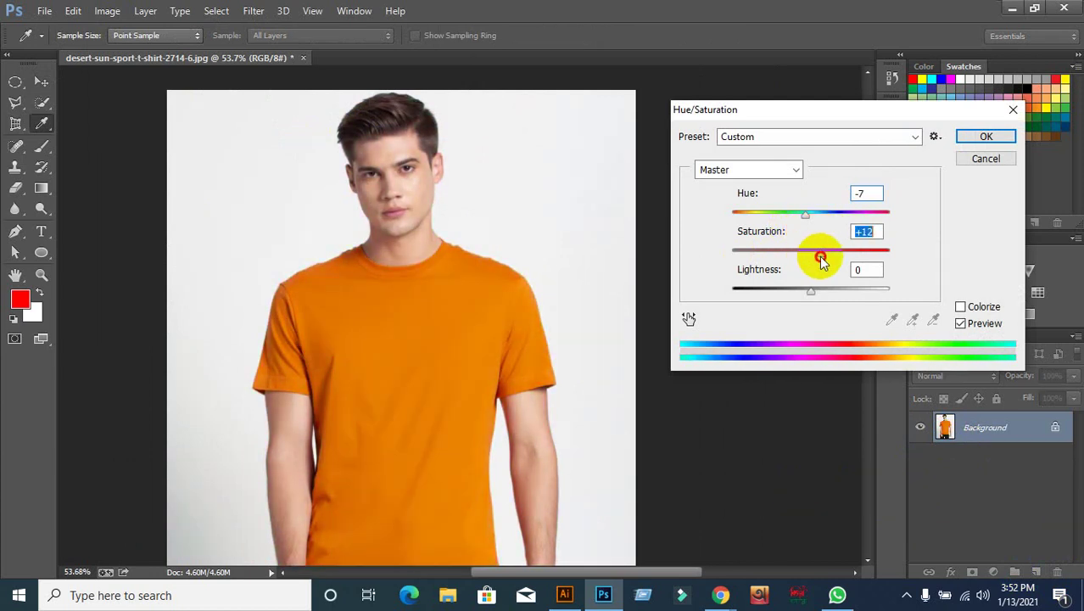
pyautogui.click(985, 159)
pyautogui.click(107, 12)
pyautogui.moveTo(131, 52)
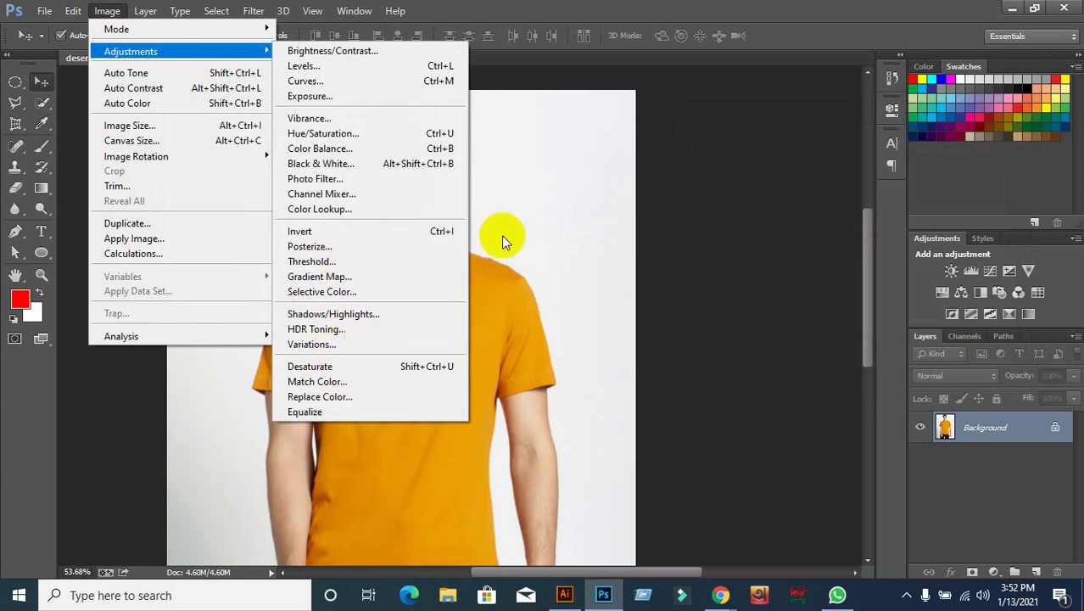
# Step: Switch to the Move tool, then minimise Photoshop and the Google Meet window
pyautogui.click(568, 10)
pyautogui.click(41, 146)
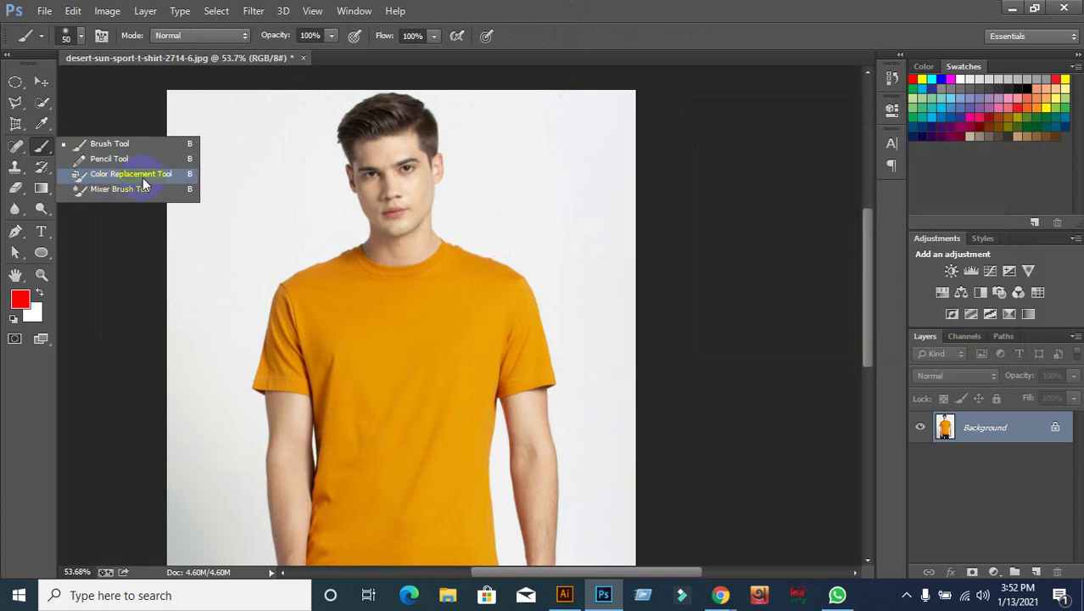
pyautogui.click(549, 95)
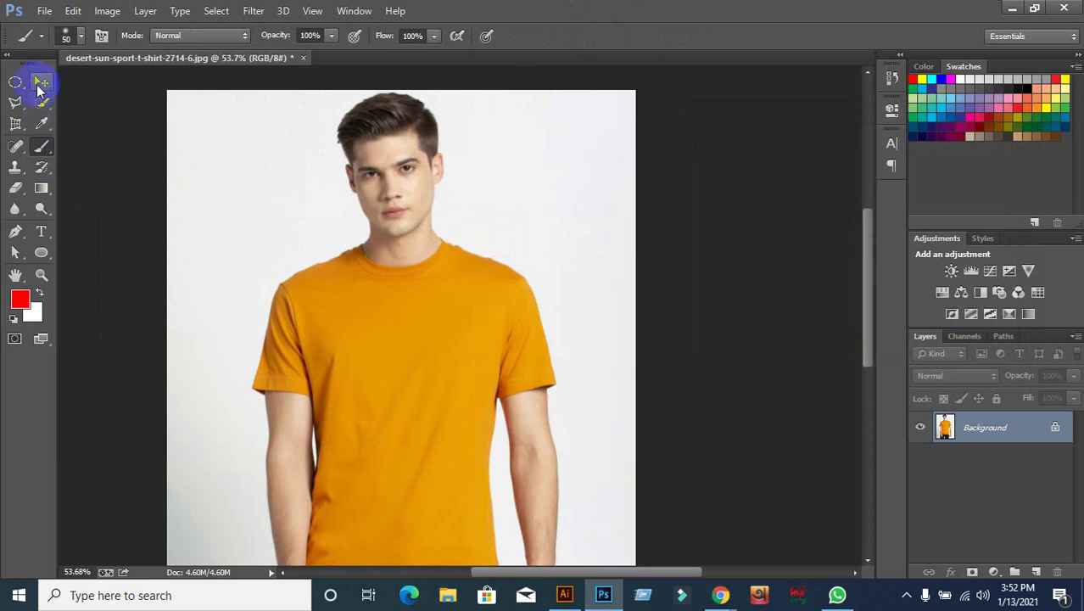
pyautogui.click(39, 85)
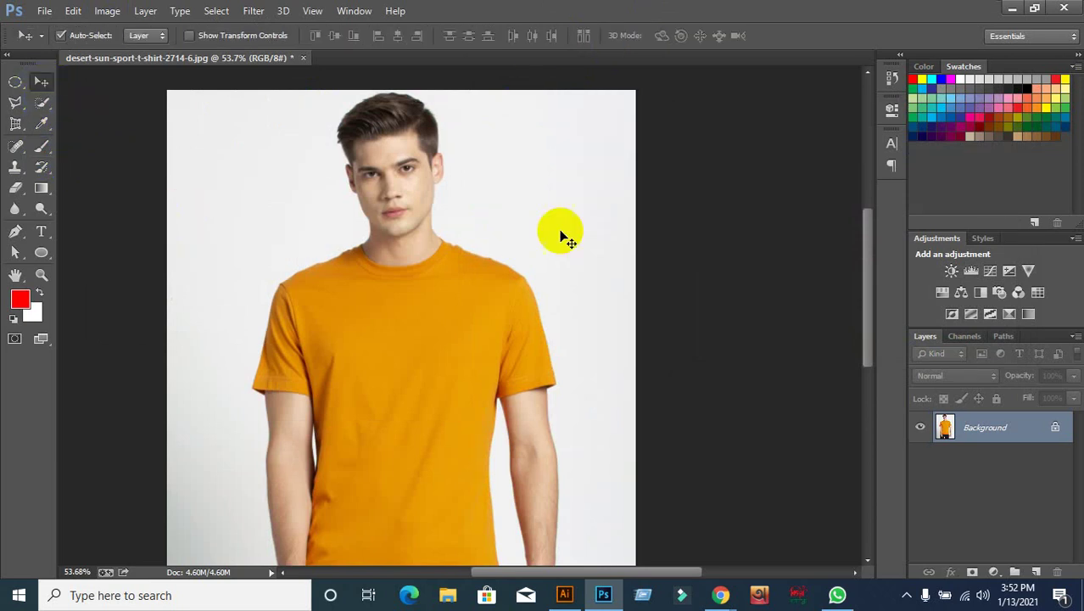
pyautogui.click(1013, 10)
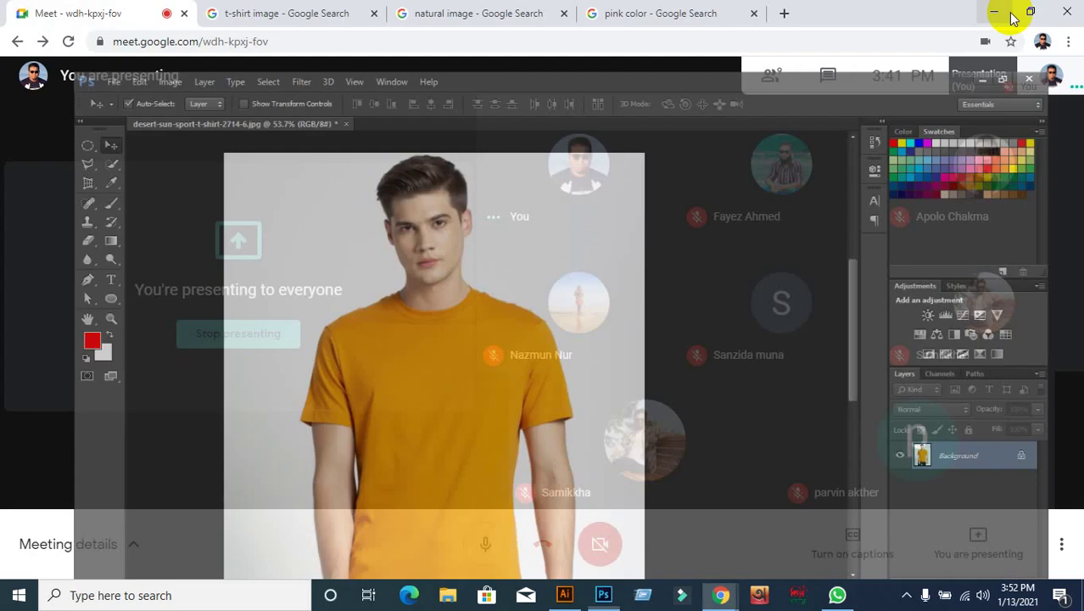
pyautogui.click(987, 10)
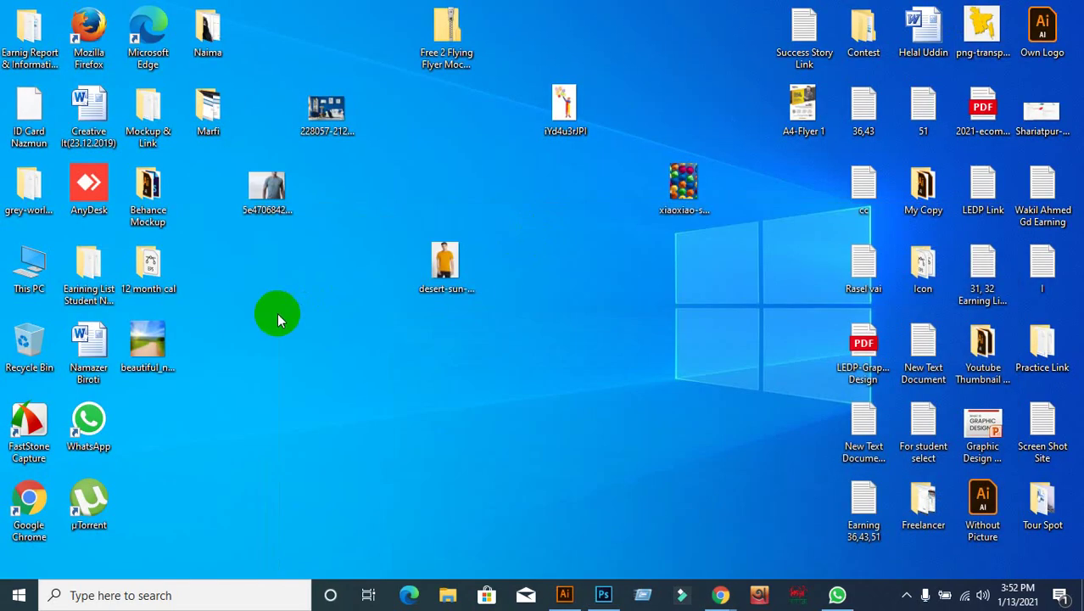